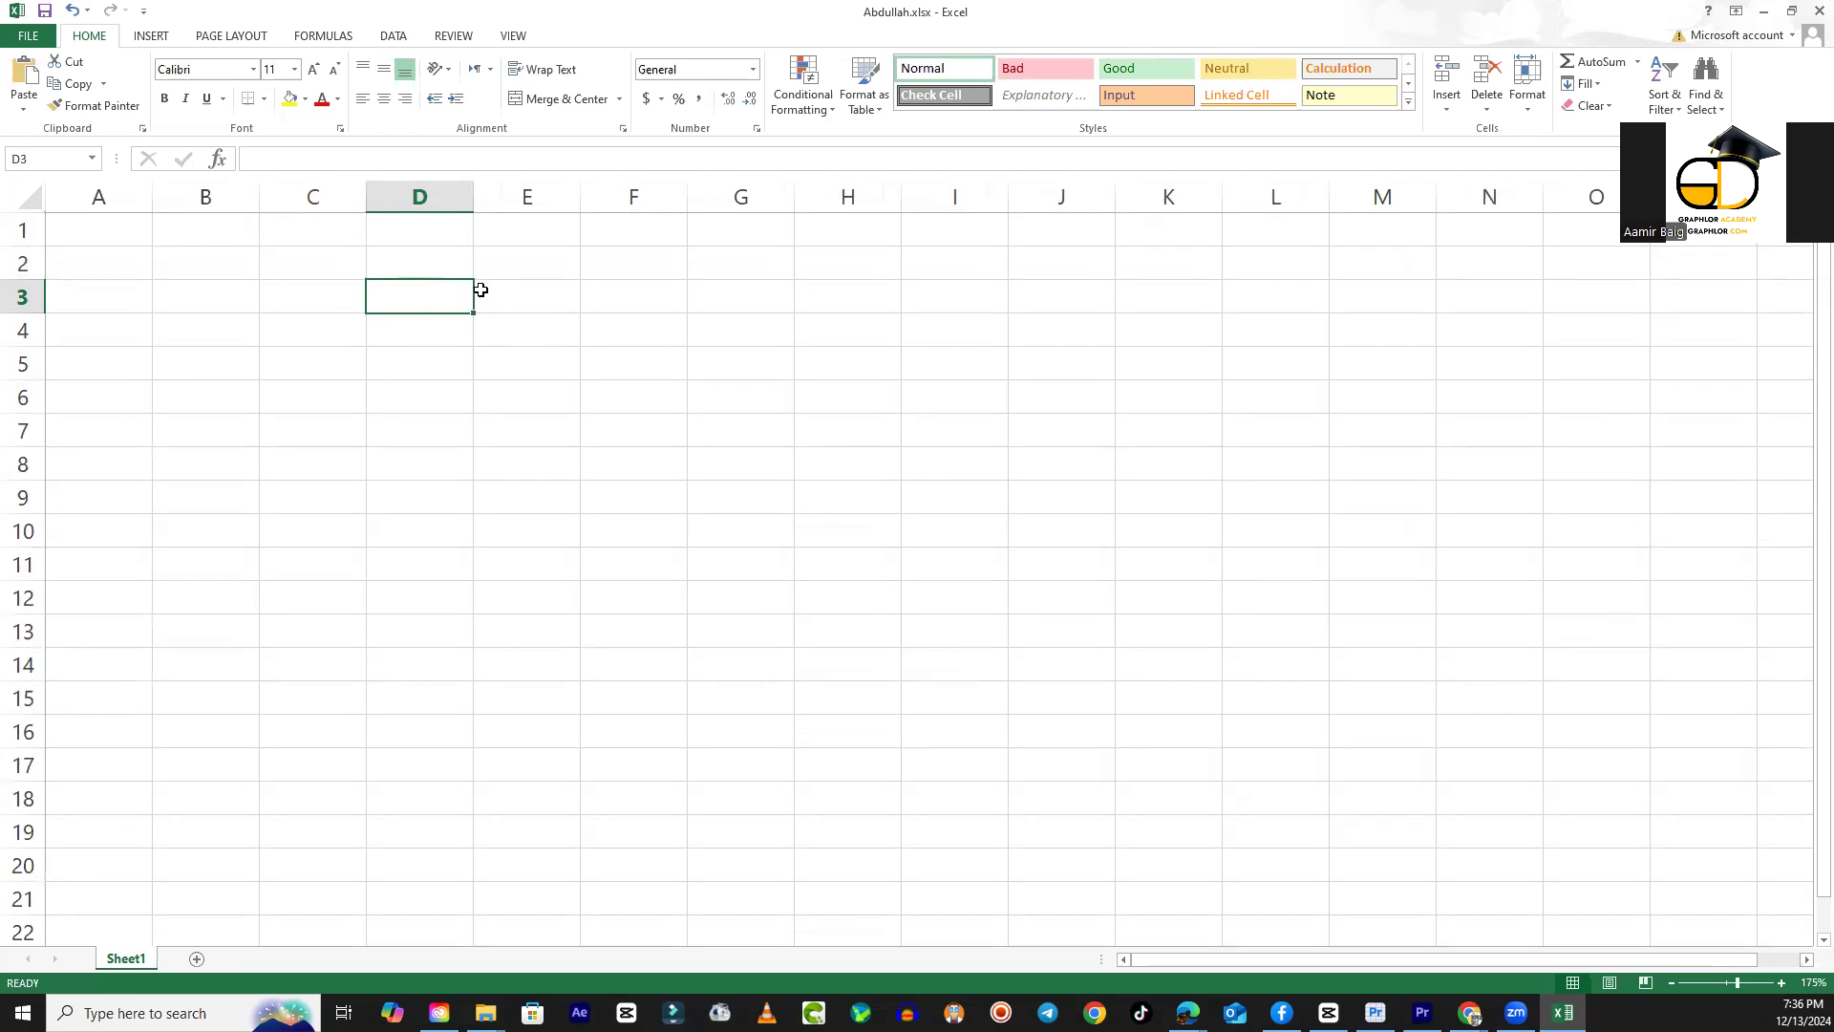
Enter 12, 23, 23, 34, 53, 3, 4, 565, 7, 7, 8 and 2 down cells E3 to E14.
left_click(398, 255)
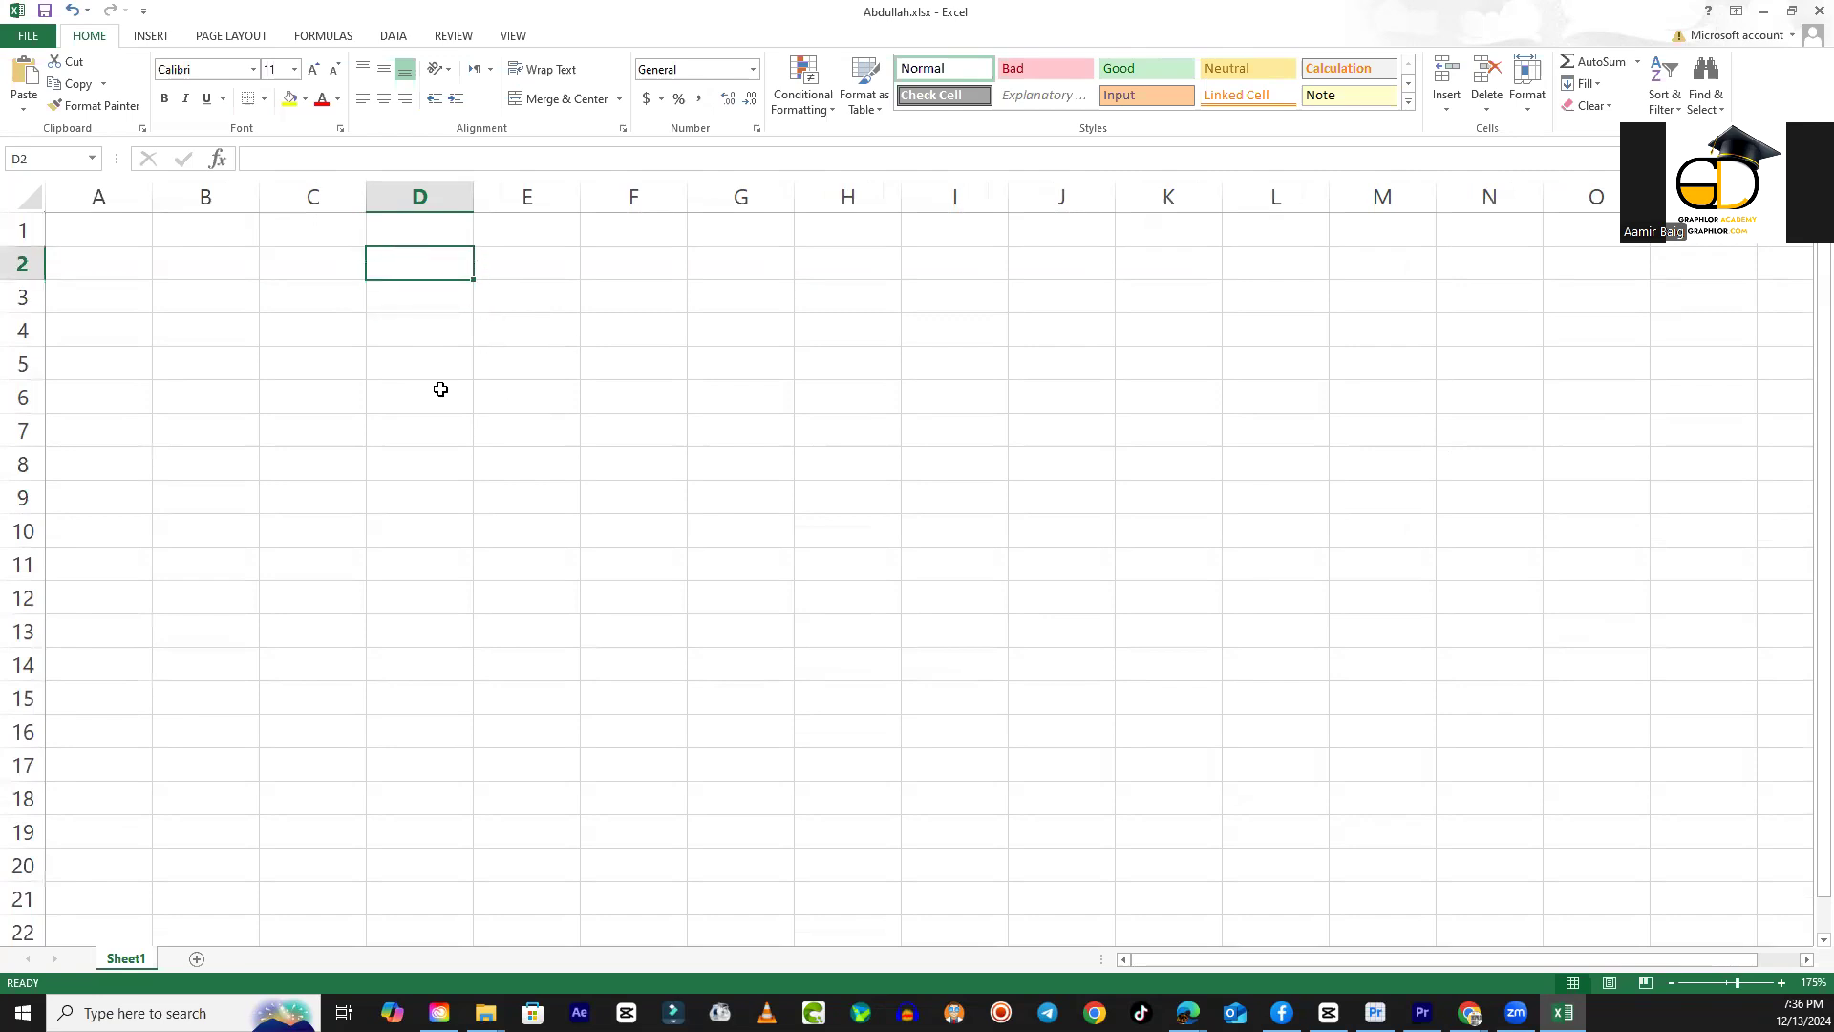
left_click(433, 297)
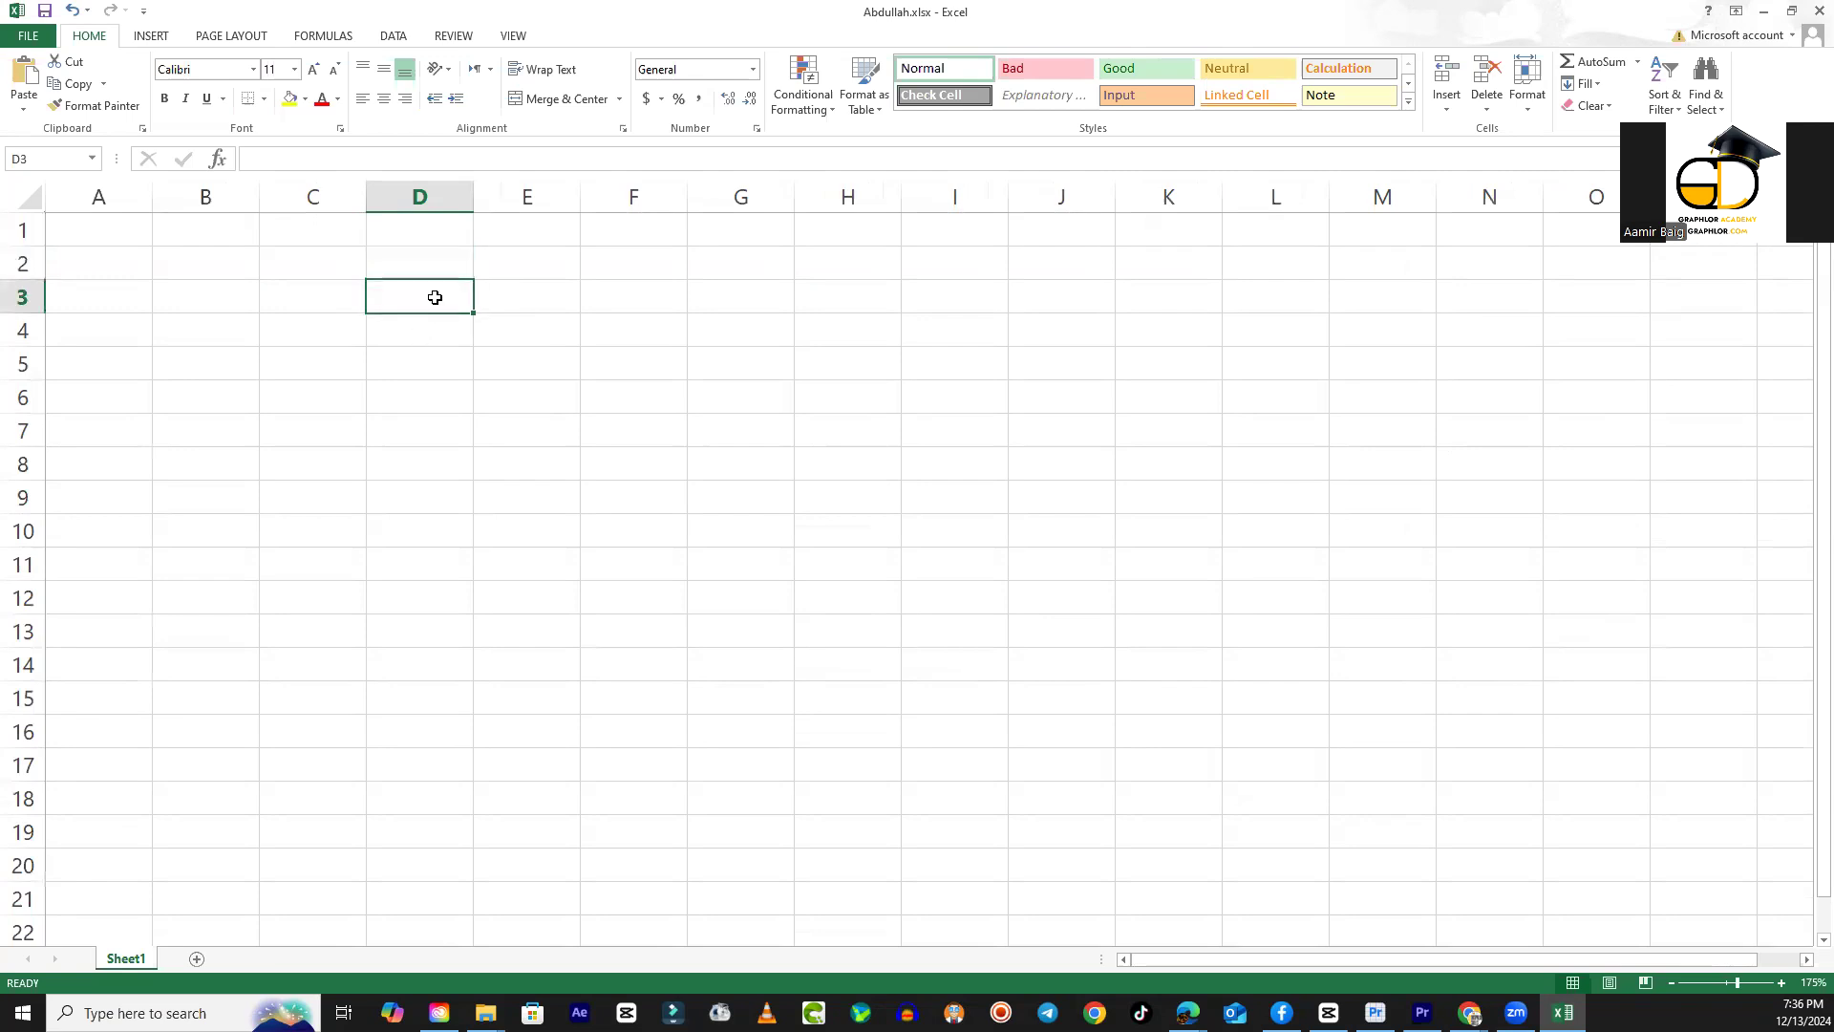
left_click(526, 298)
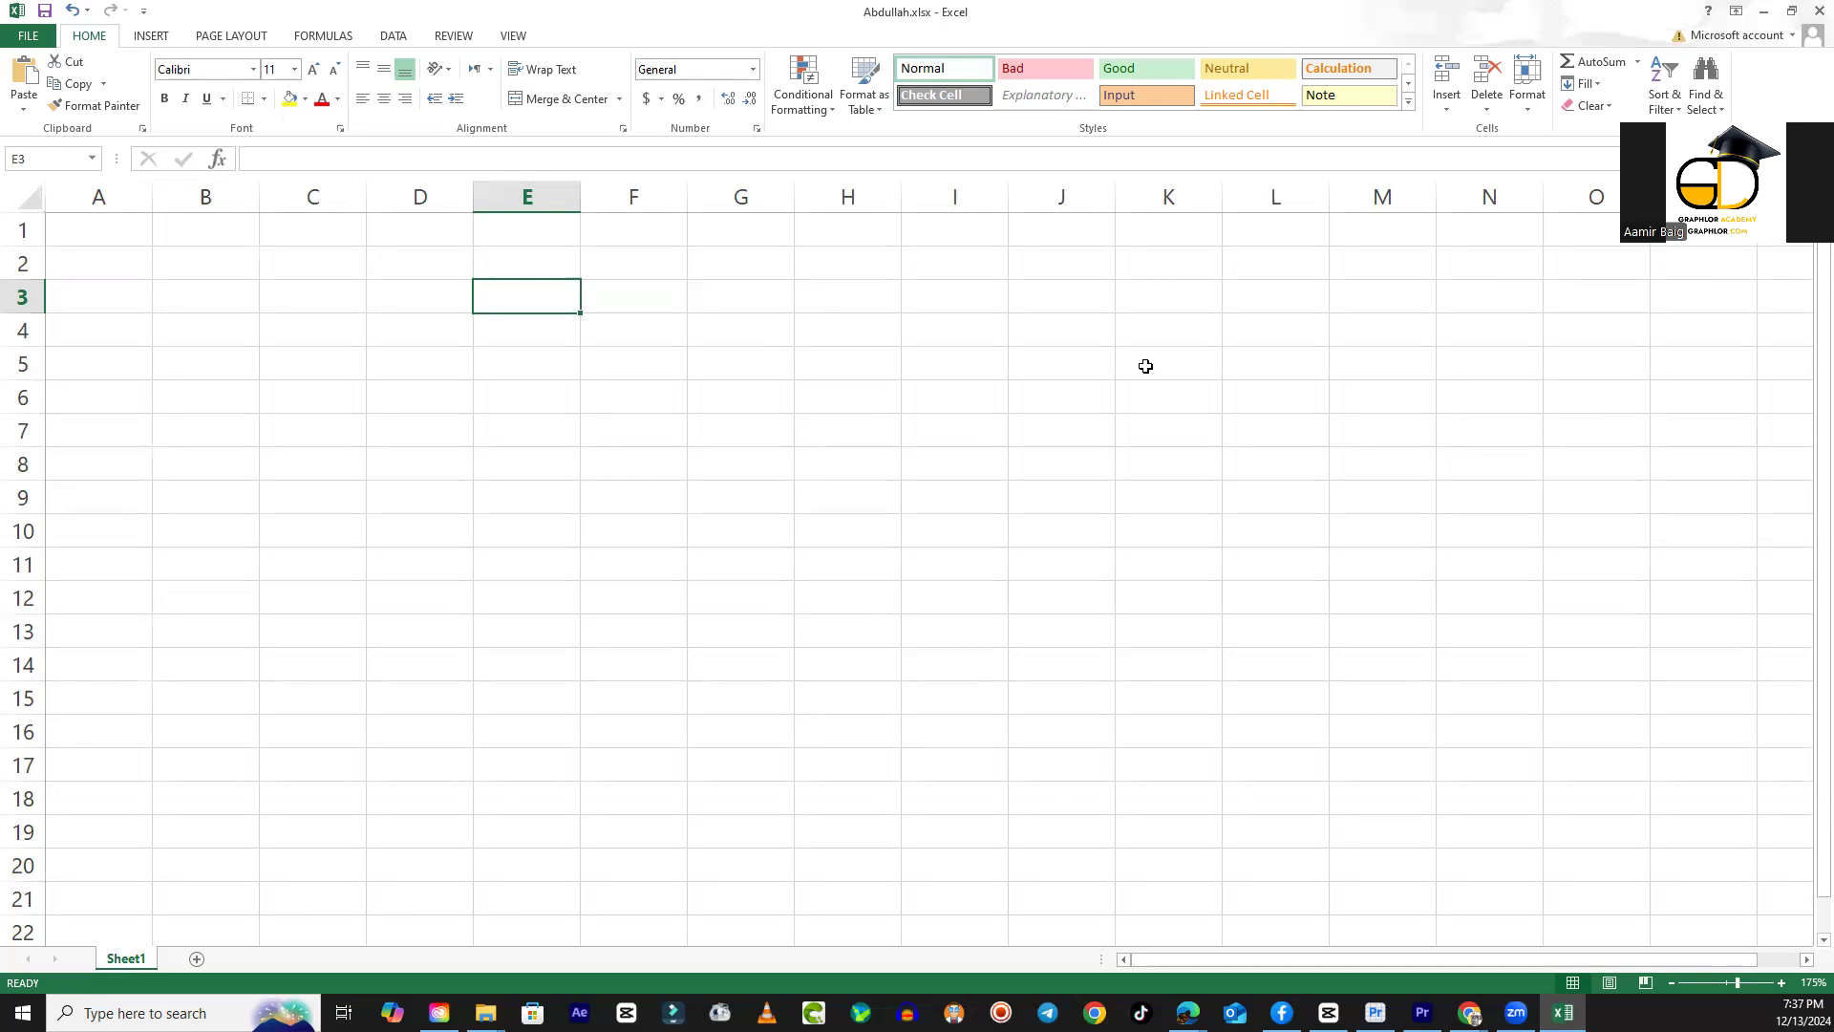
type("12")
key("Return")
type("23 23")
key("Return")
type("34")
key("Return")
type("53")
key("Return")
type("3")
key("Return")
type("4")
key("Return")
type("565")
key("Return")
type("7")
key("Return")
type("7")
key("Return")
type("8")
key("Return")
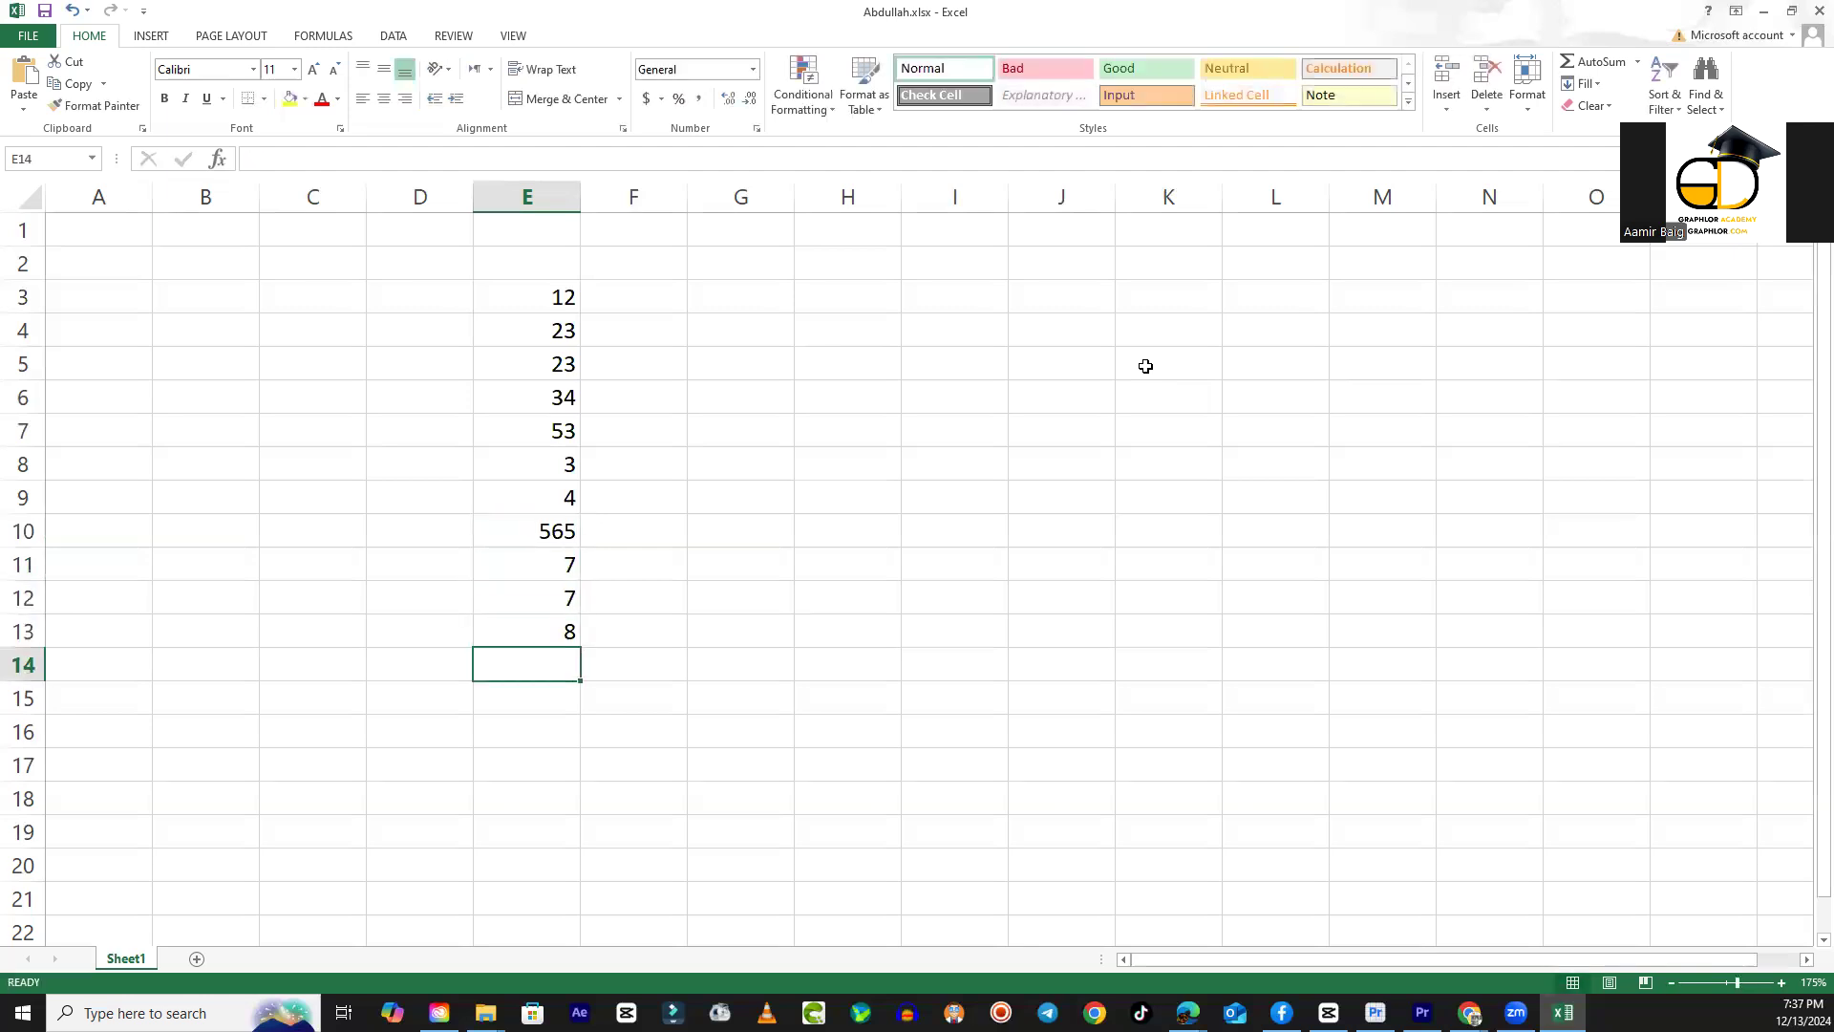
type("2")
key("Return")
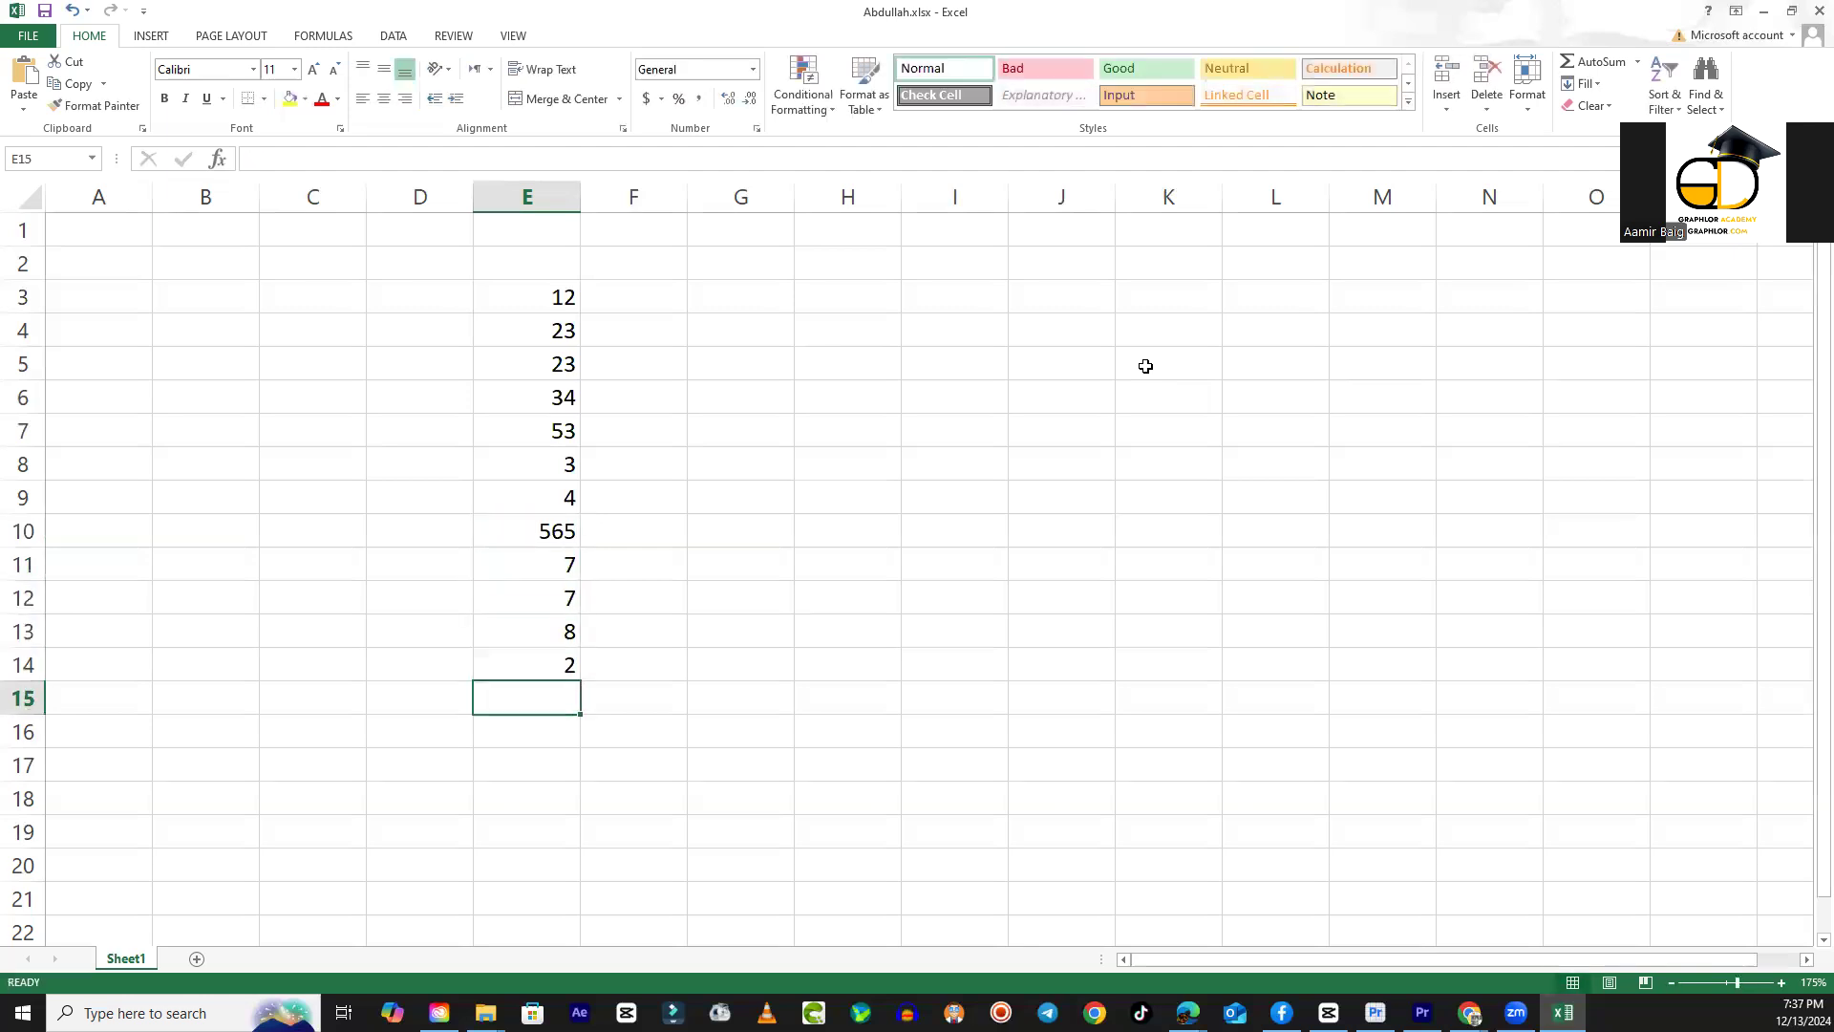
Leave E15 empty and enter 12, 34, 98, 87 and 76 in cells E16 to E20.
key("Return")
type("12")
key("Return")
type("34")
key("Return")
type("9")
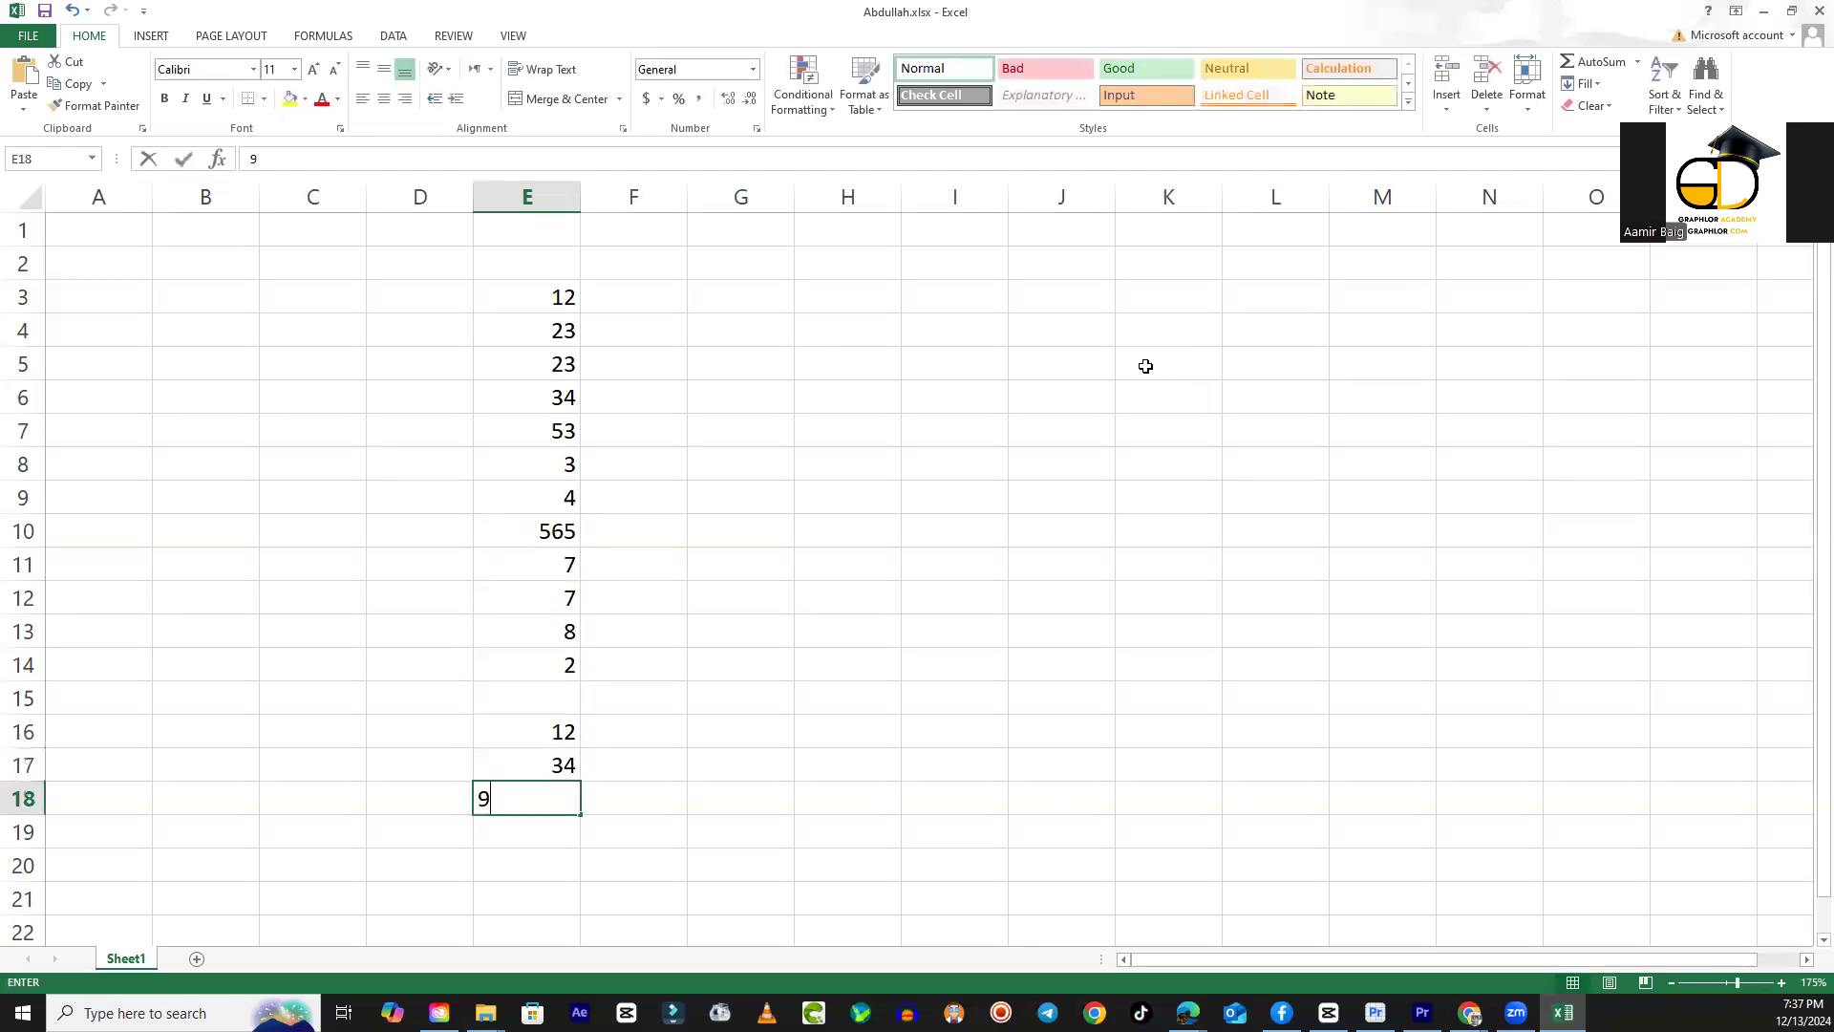
type("8")
key("Return")
type("87")
key("Return")
type("76")
key("Up")
Fill the empty cell E15 with 55 and return to E21 below the number list.
key("Up")
key("Up")
key("Up")
key("Up")
type("55")
key("Return")
key("Down")
key("Down")
key("Down")
key("Down")
key("Down")
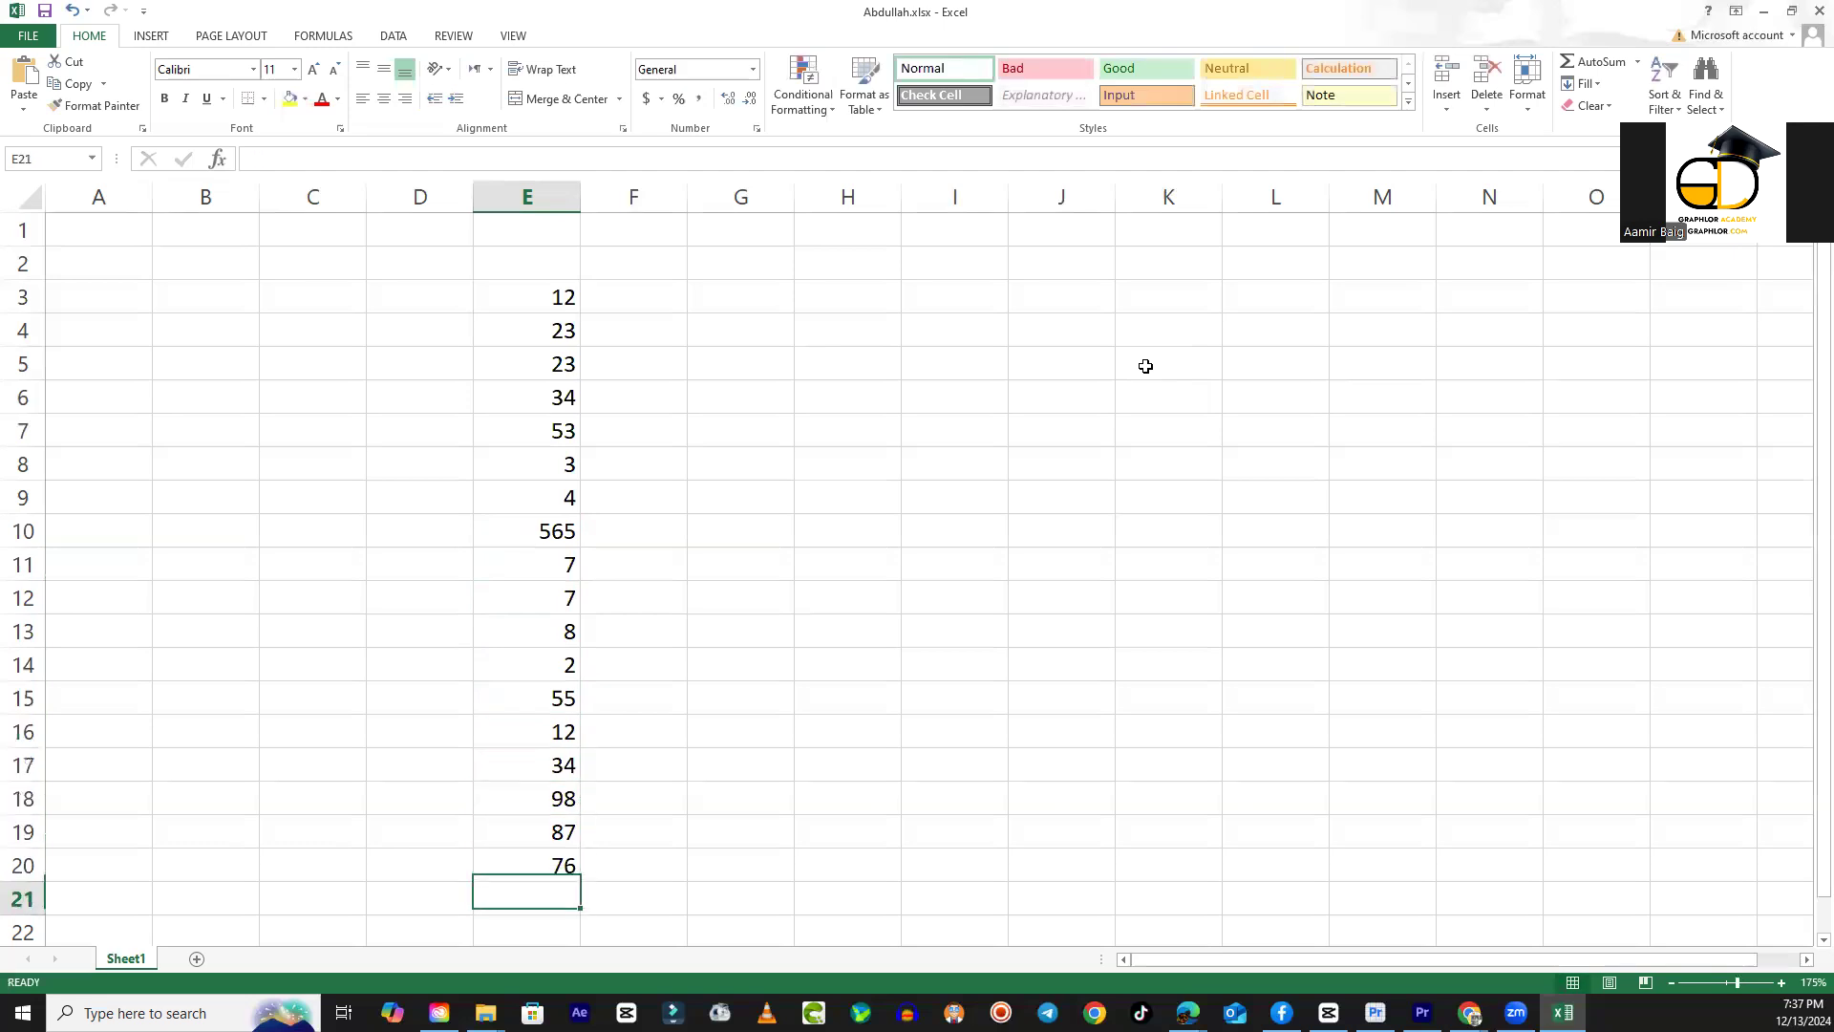
key("Down")
key("Up")
key("Up")
key("Down")
key("Down")
key("Up")
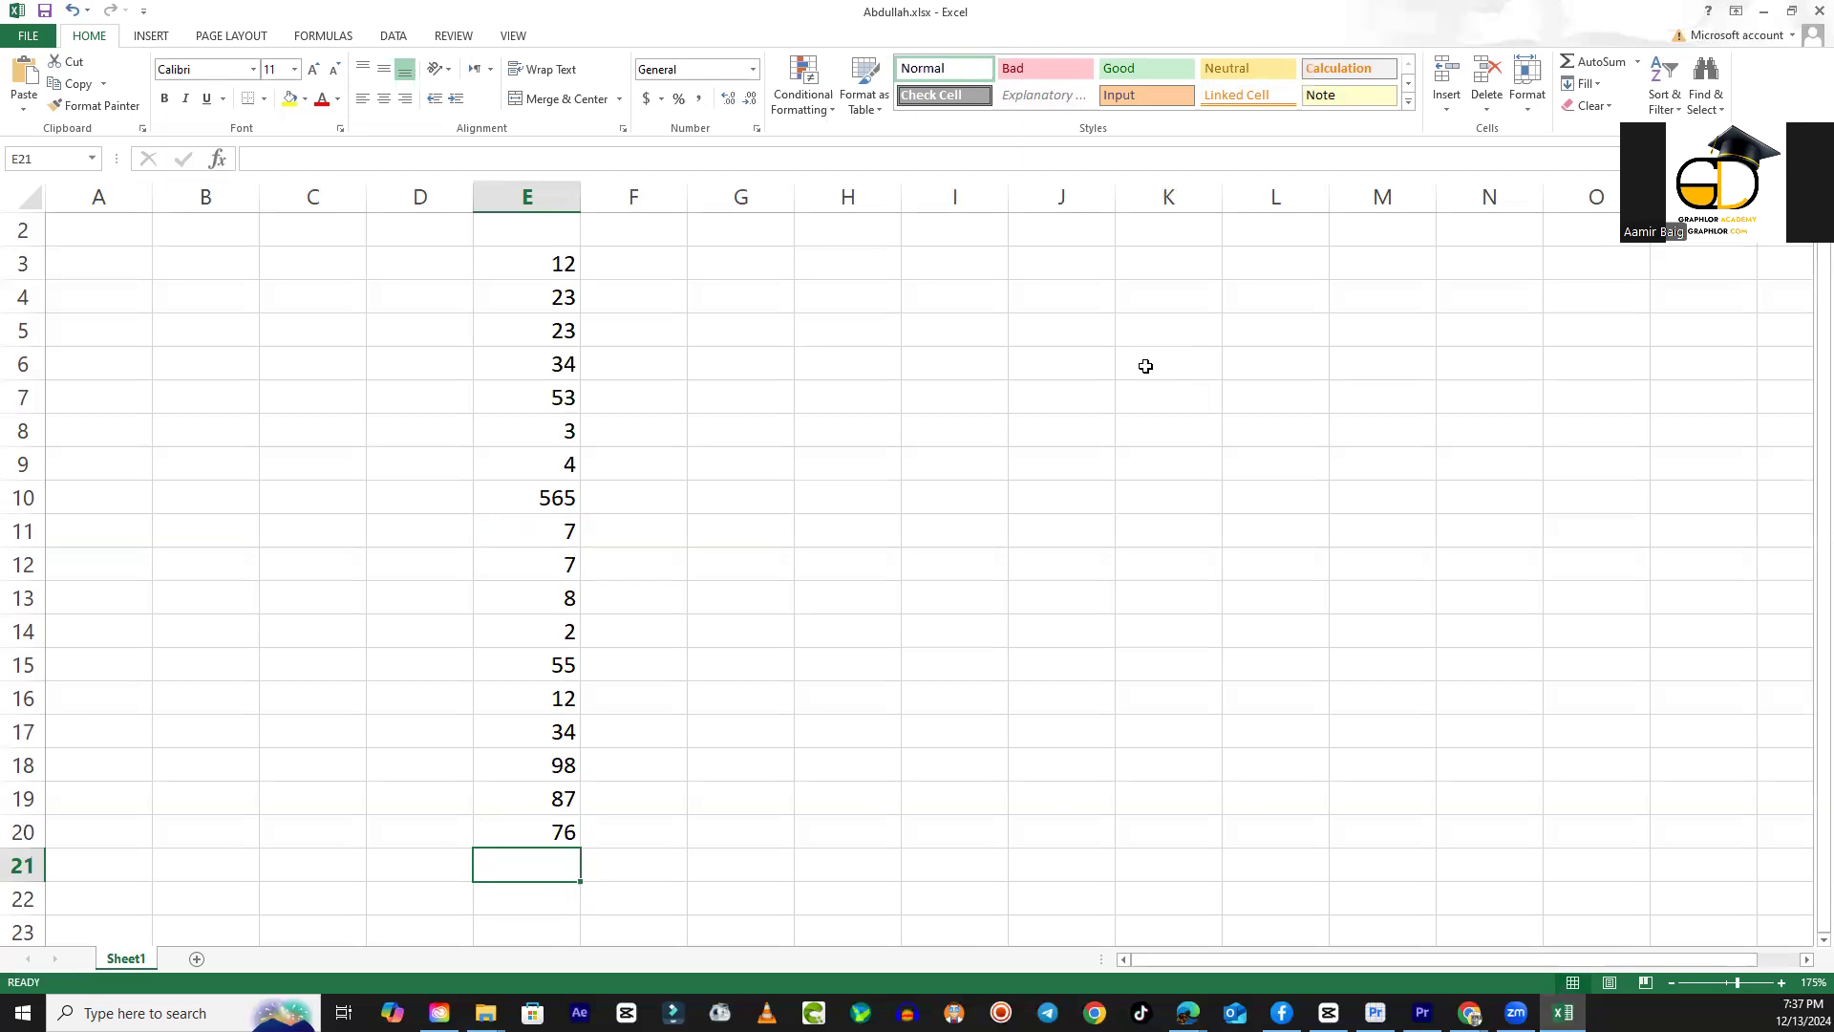
Enter a formula in E21 that adds every cell from E3 to E20 individually with plus signs (=e3+e4+…+e20).
type("=")
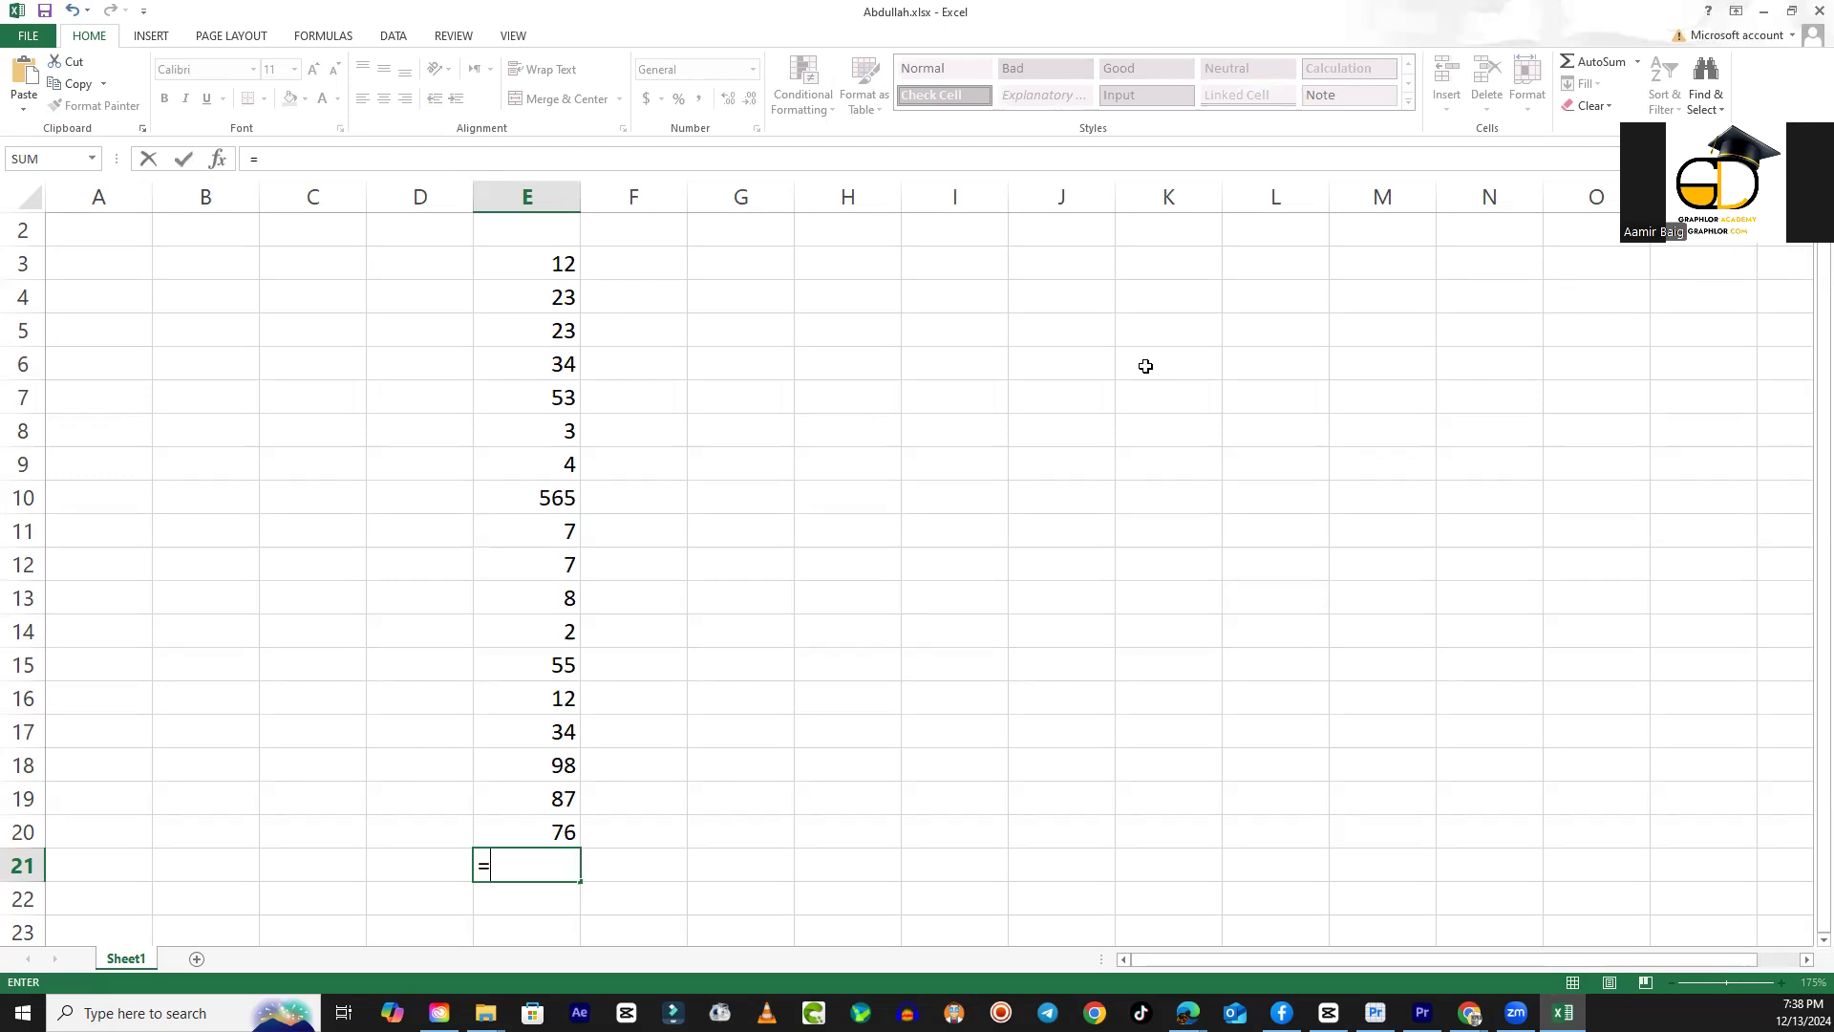
type("e3")
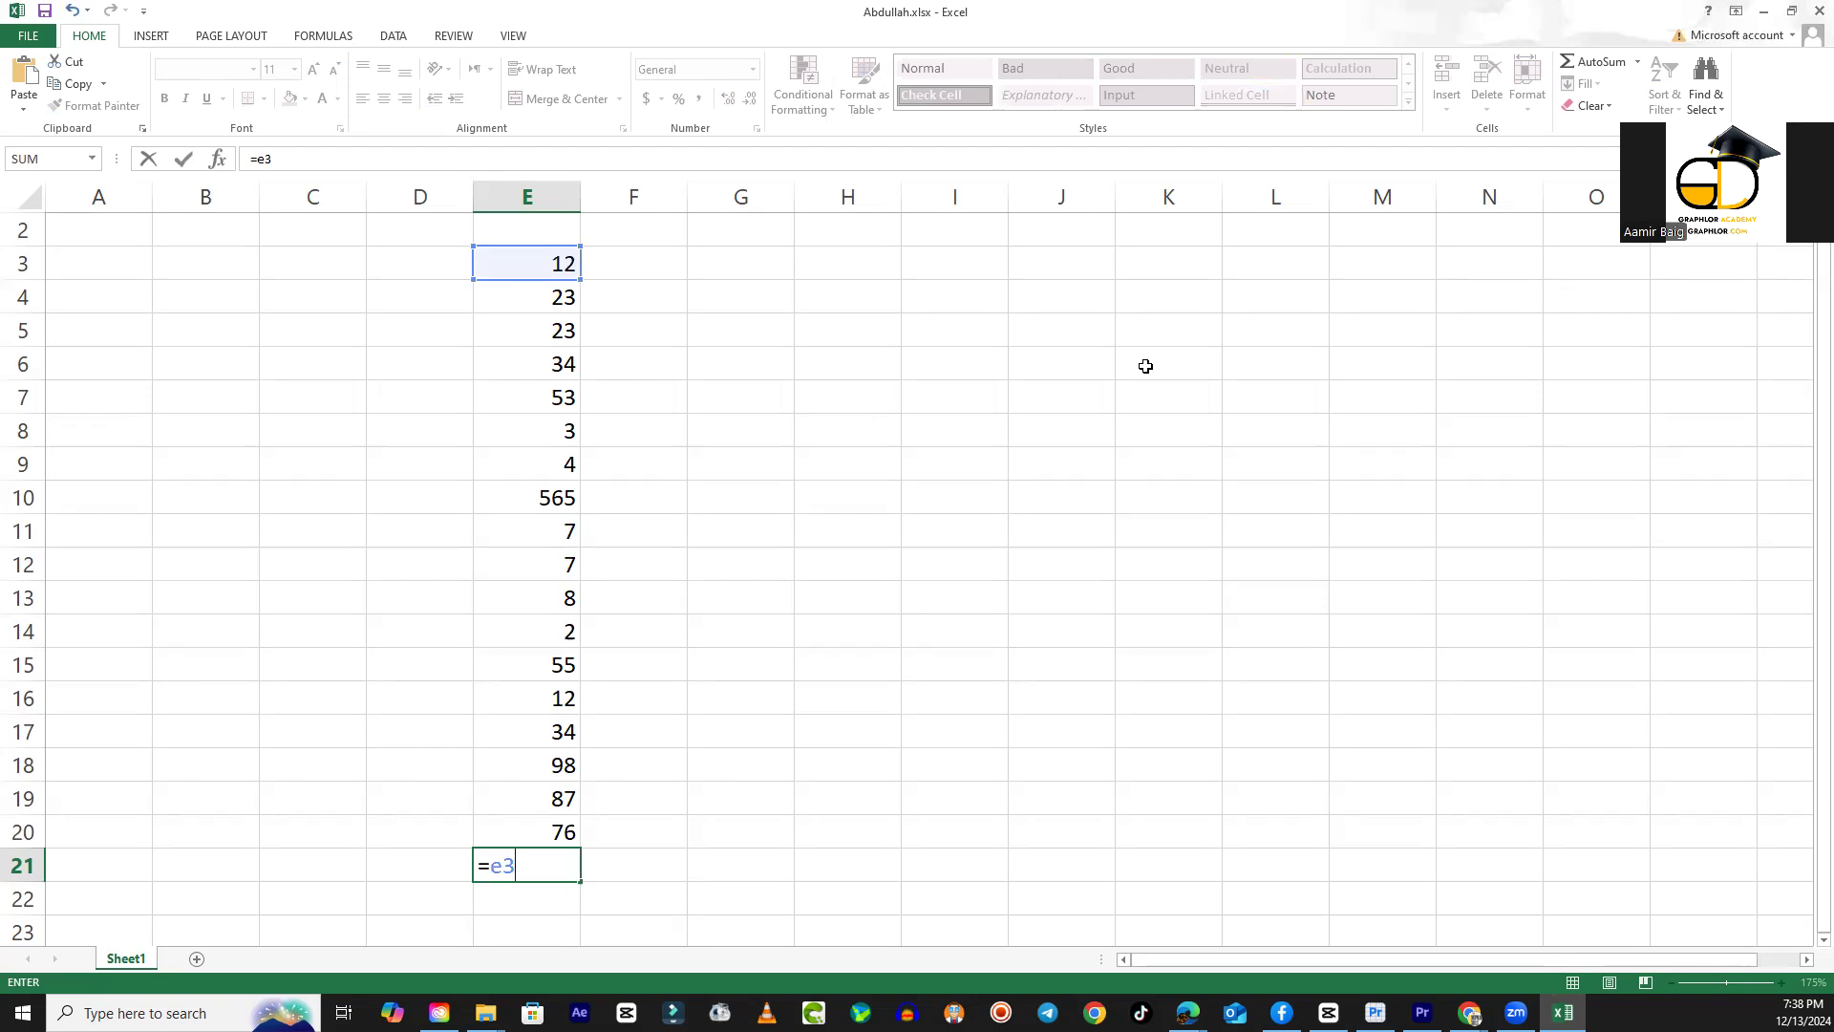
type("+e2")
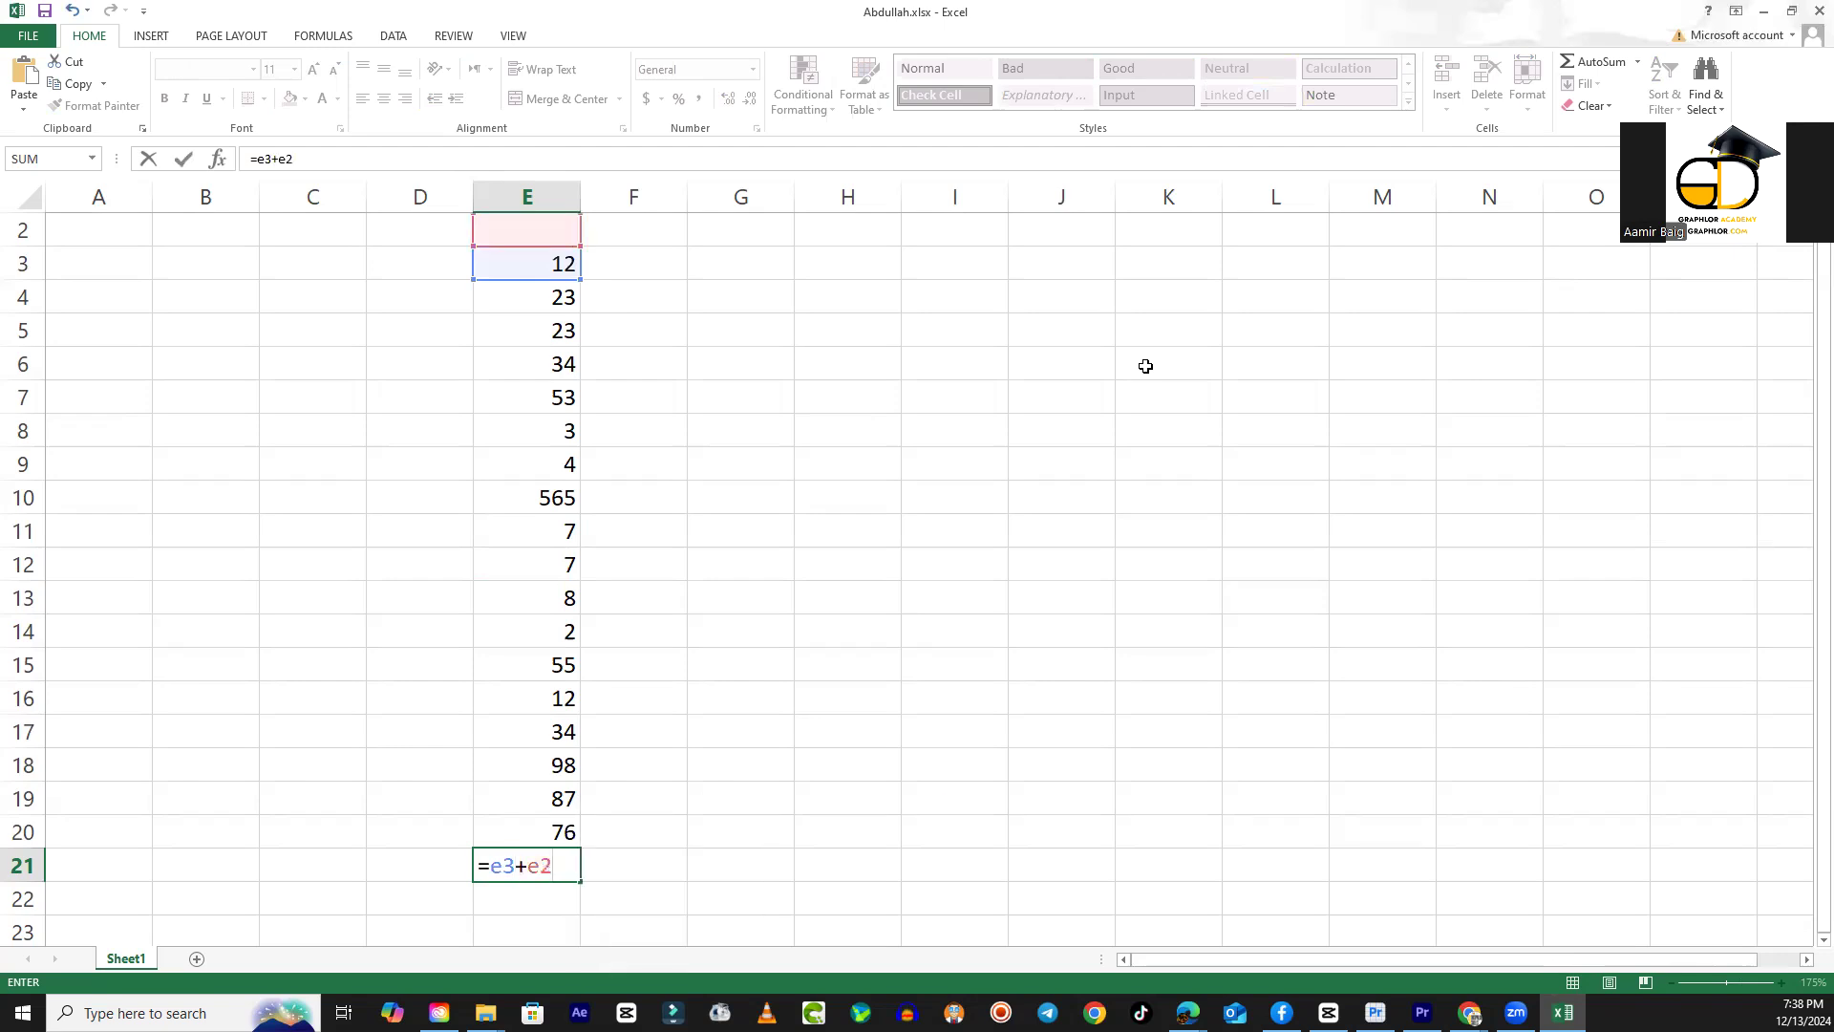
type("+")
key("BackSpace")
key("BackSpace")
type("4")
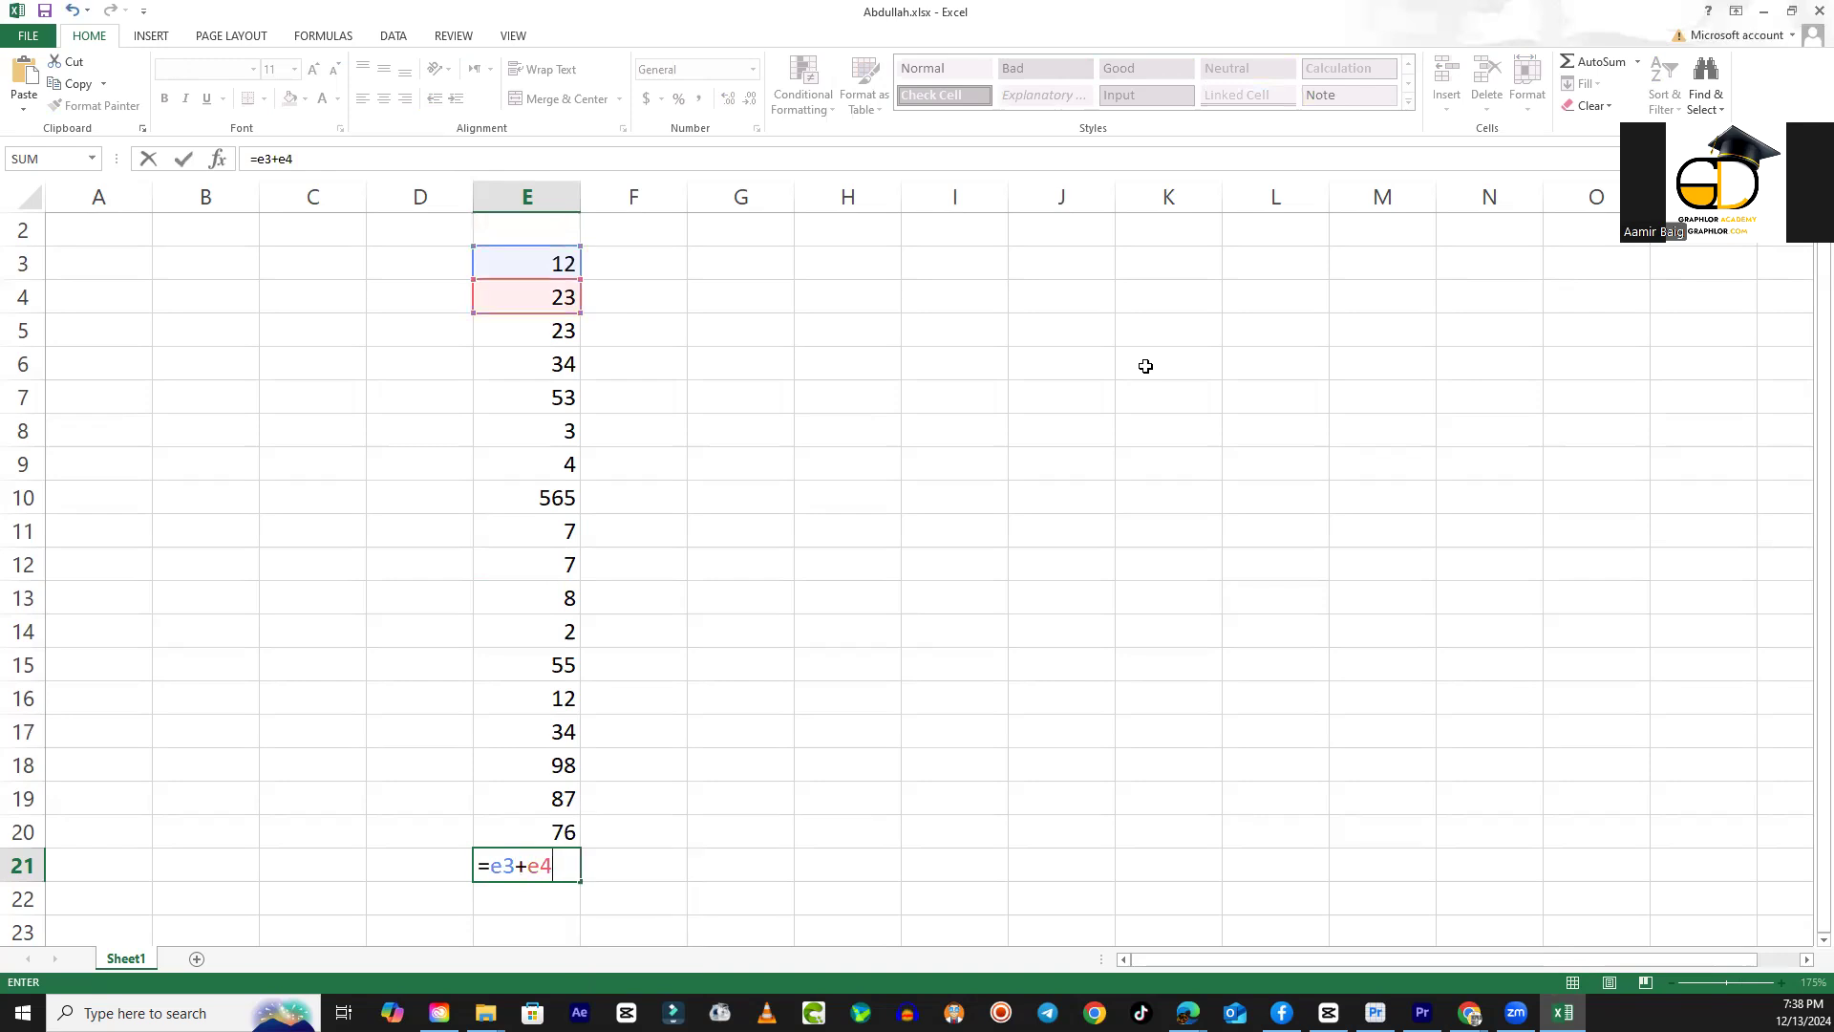
type("+e5+e+")
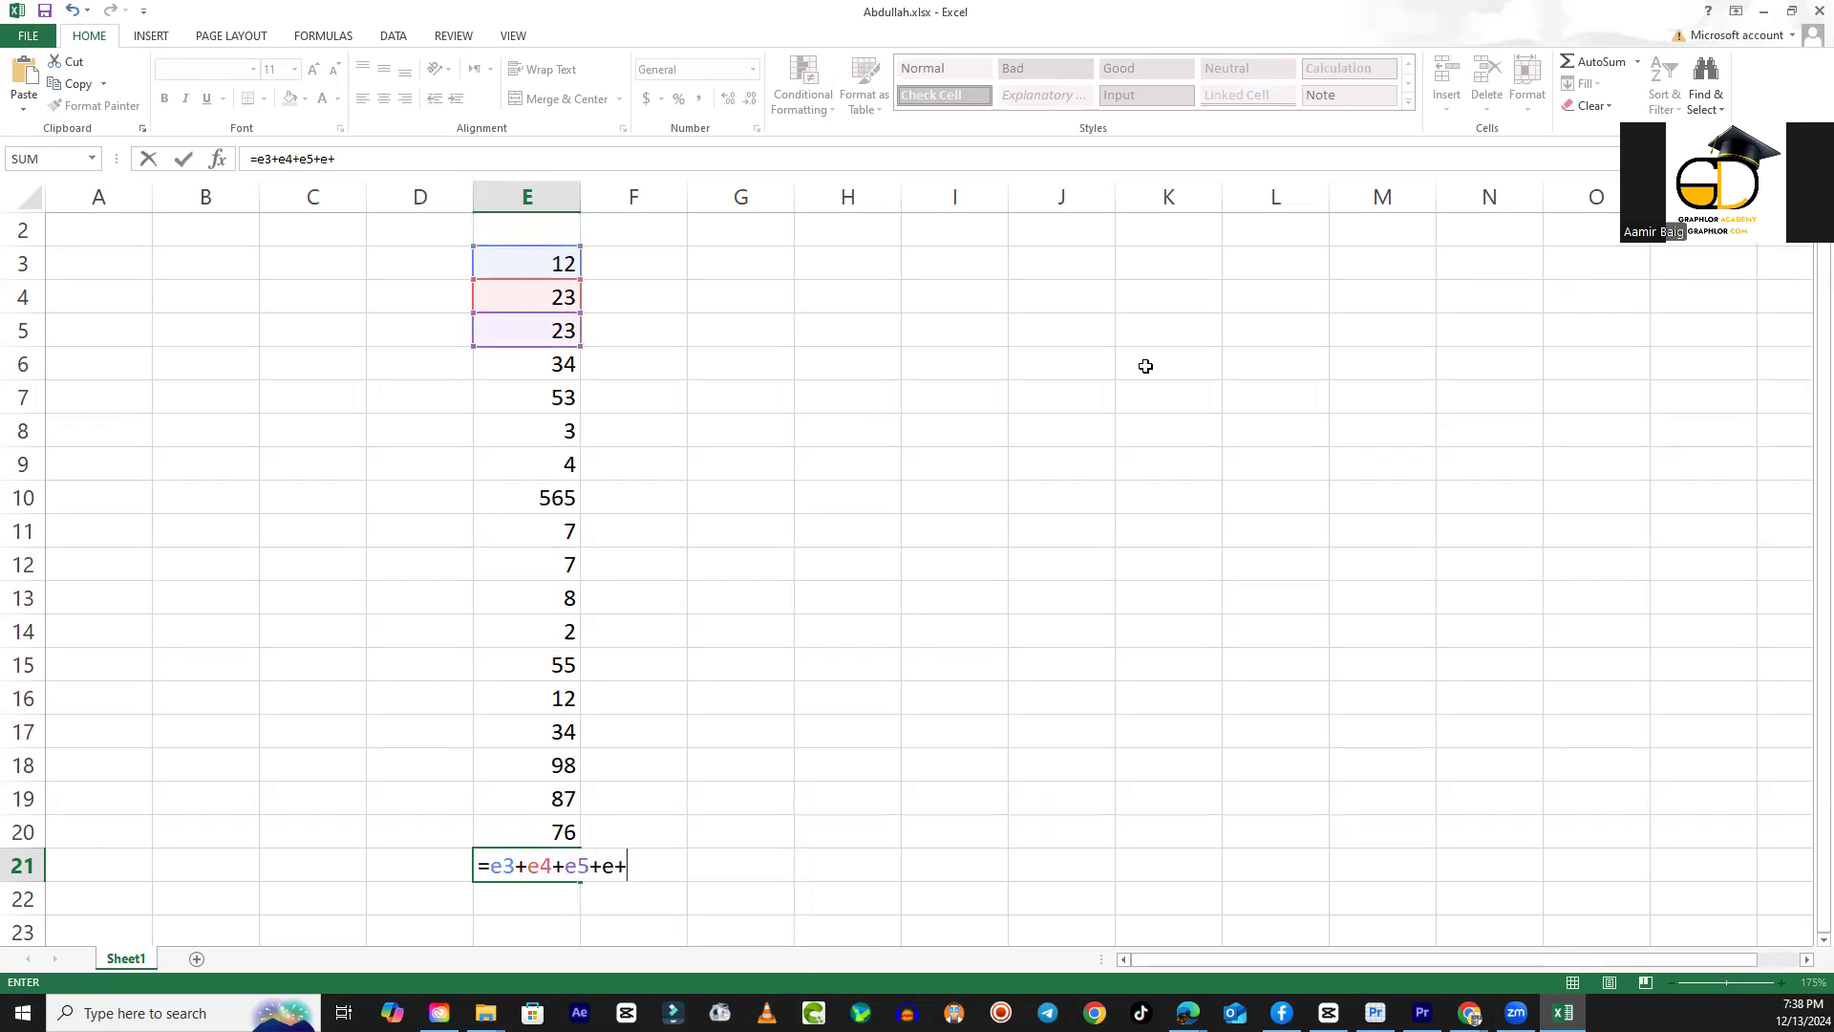
key("BackSpace")
type("6")
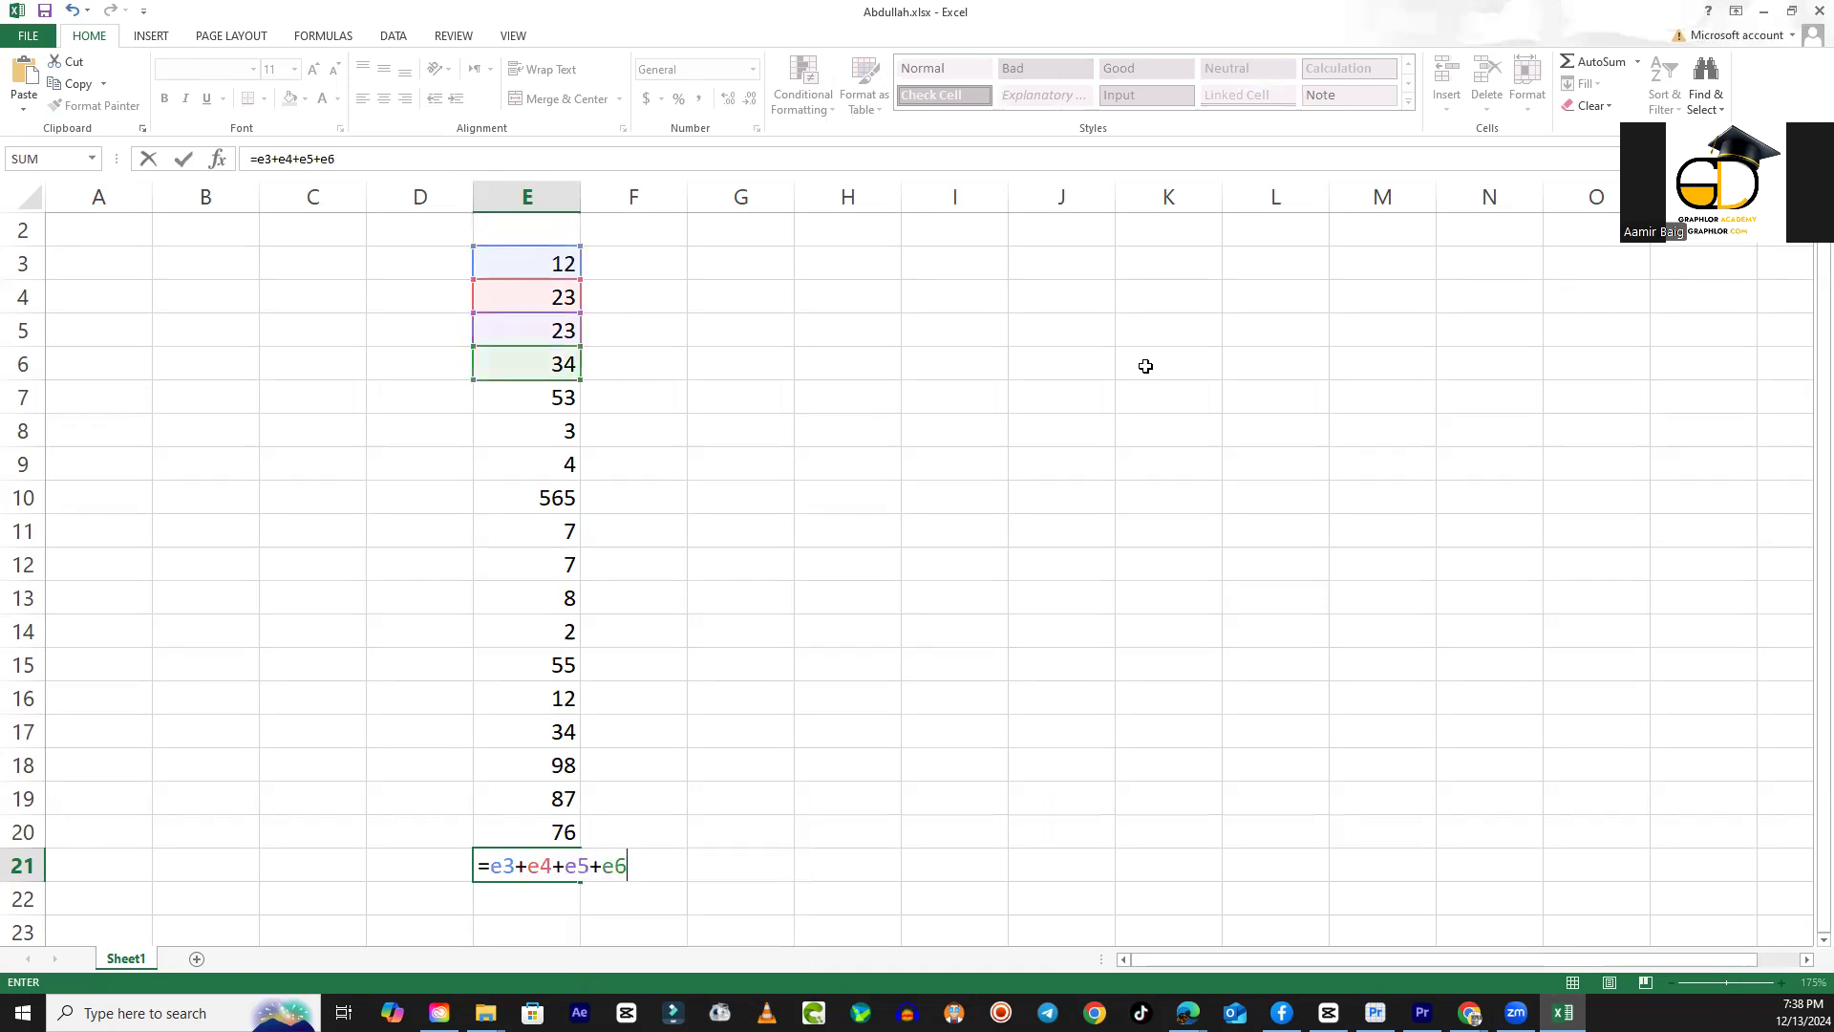
type("+e7")
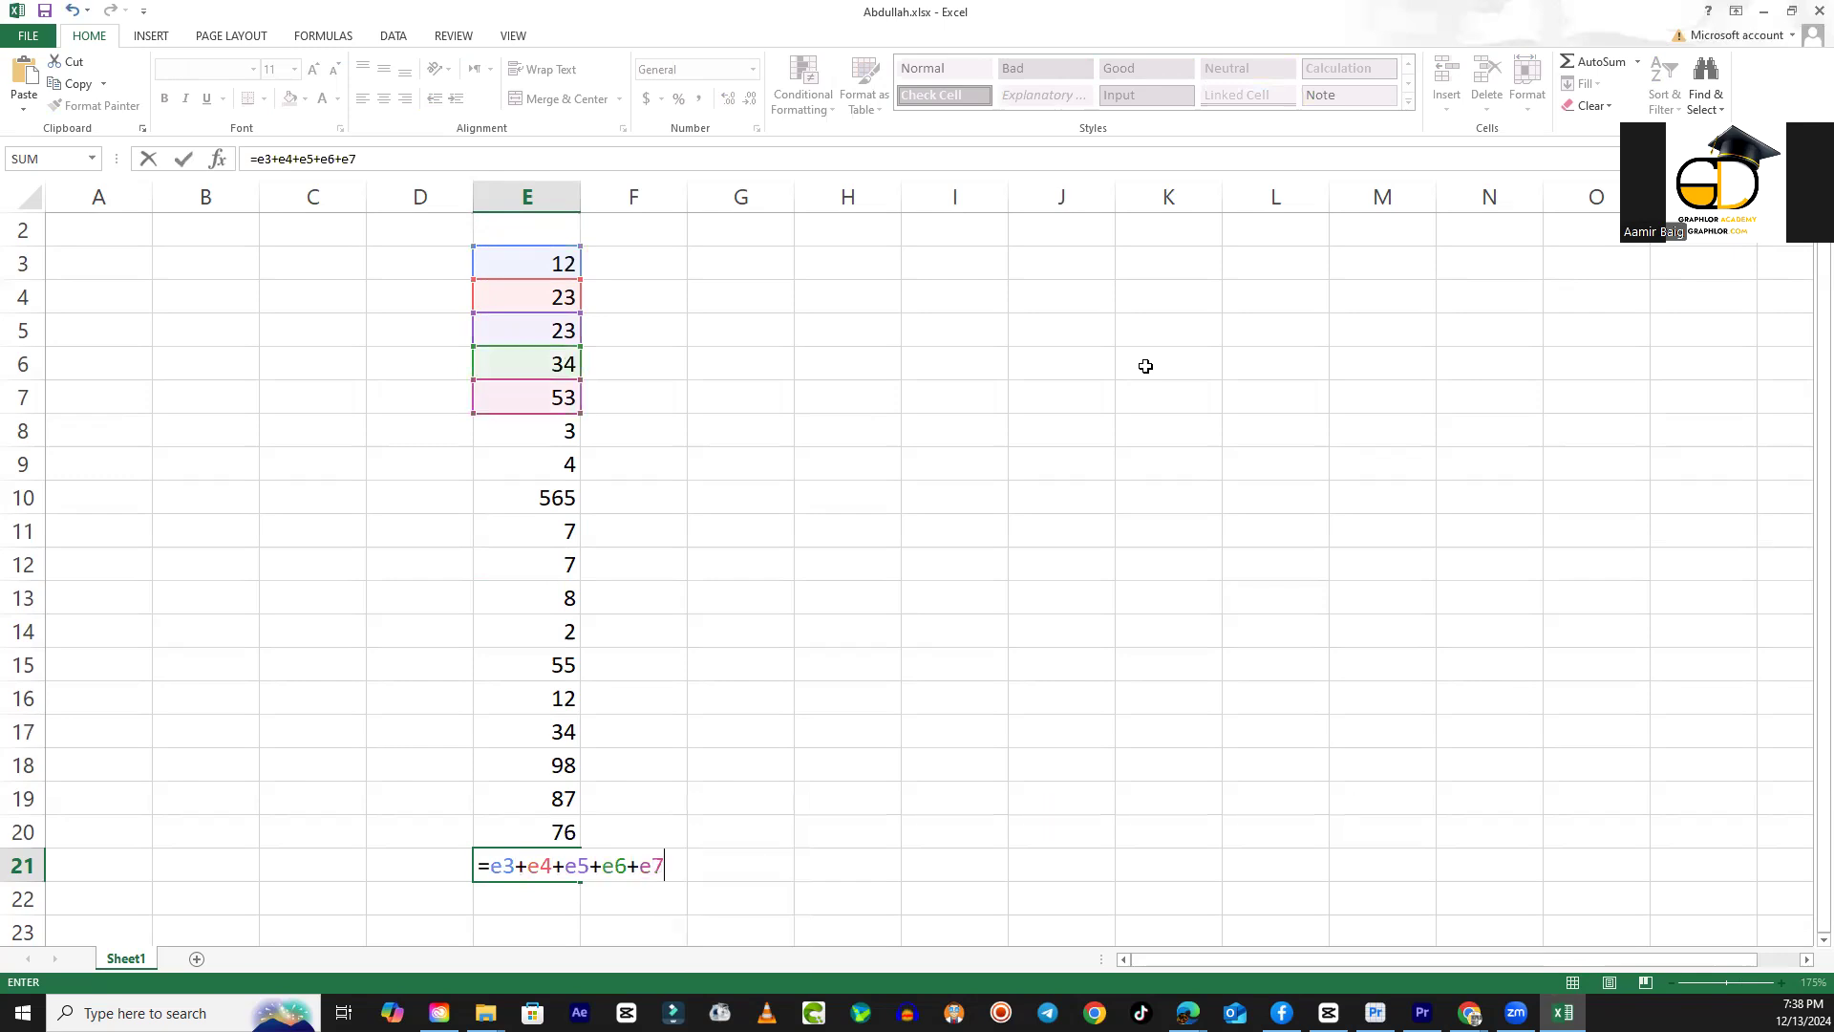
type("+e8+e")
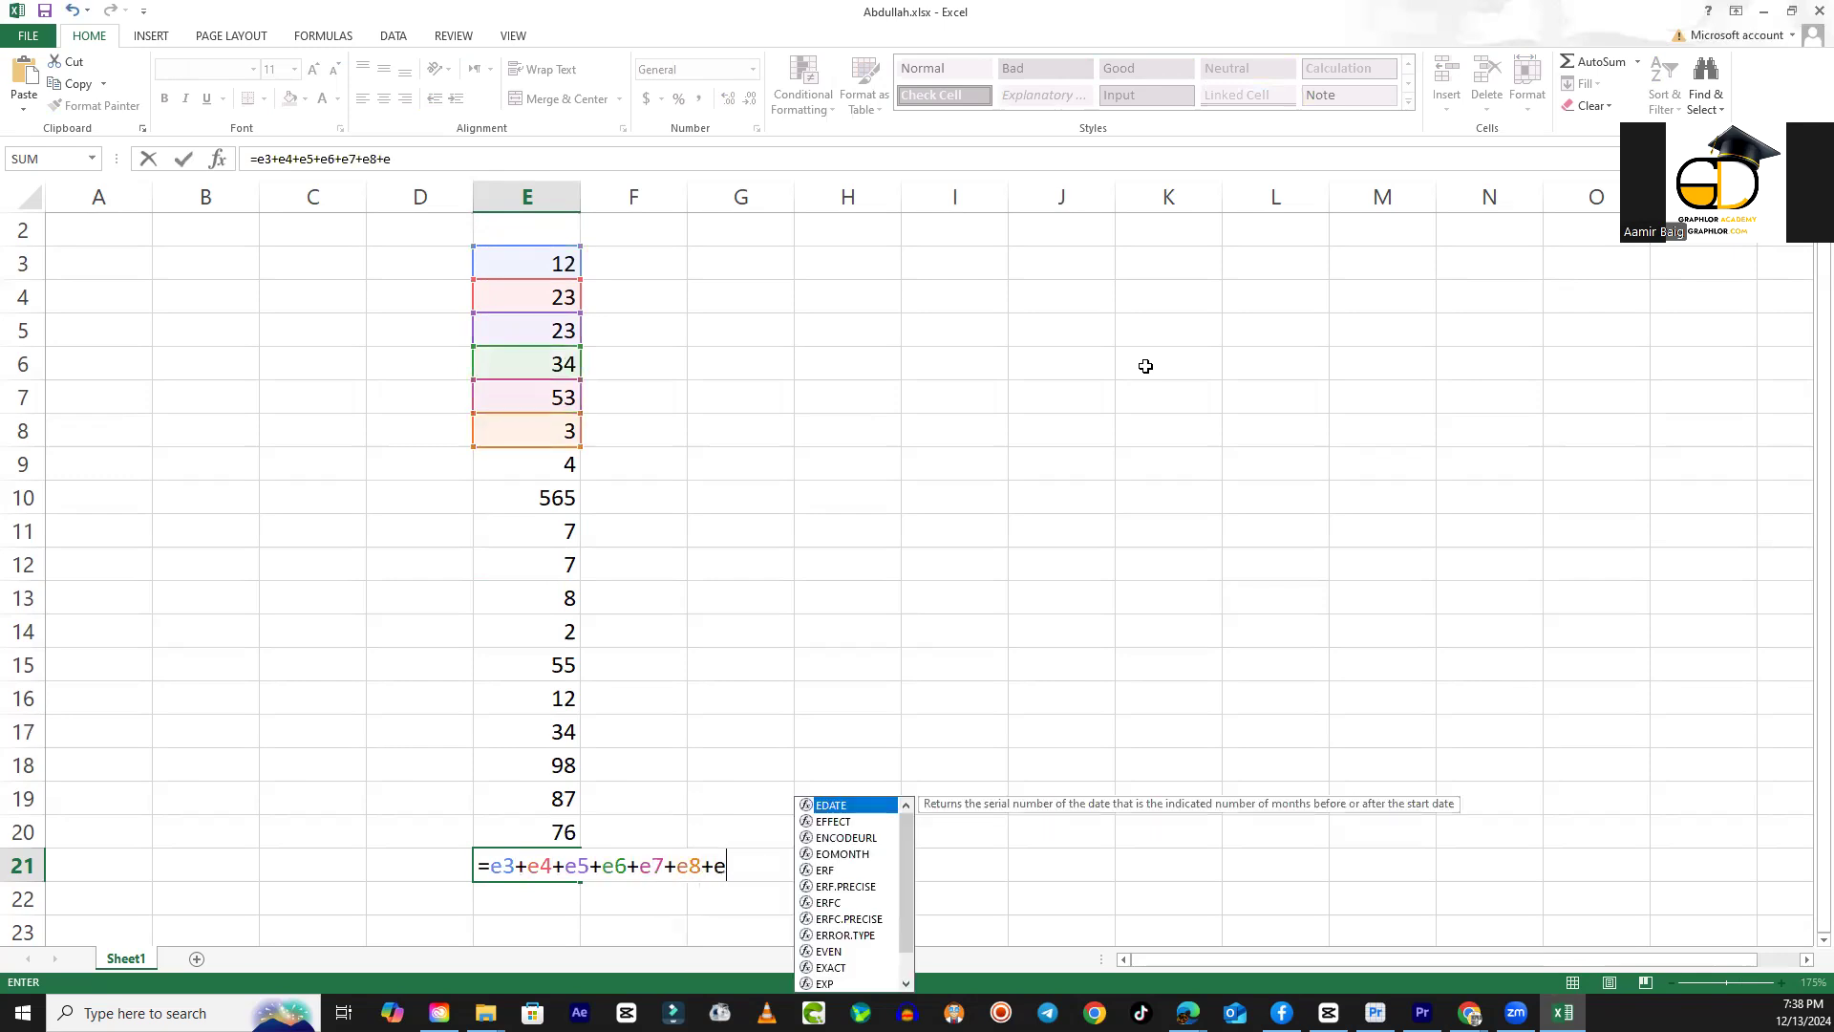
type("9+e")
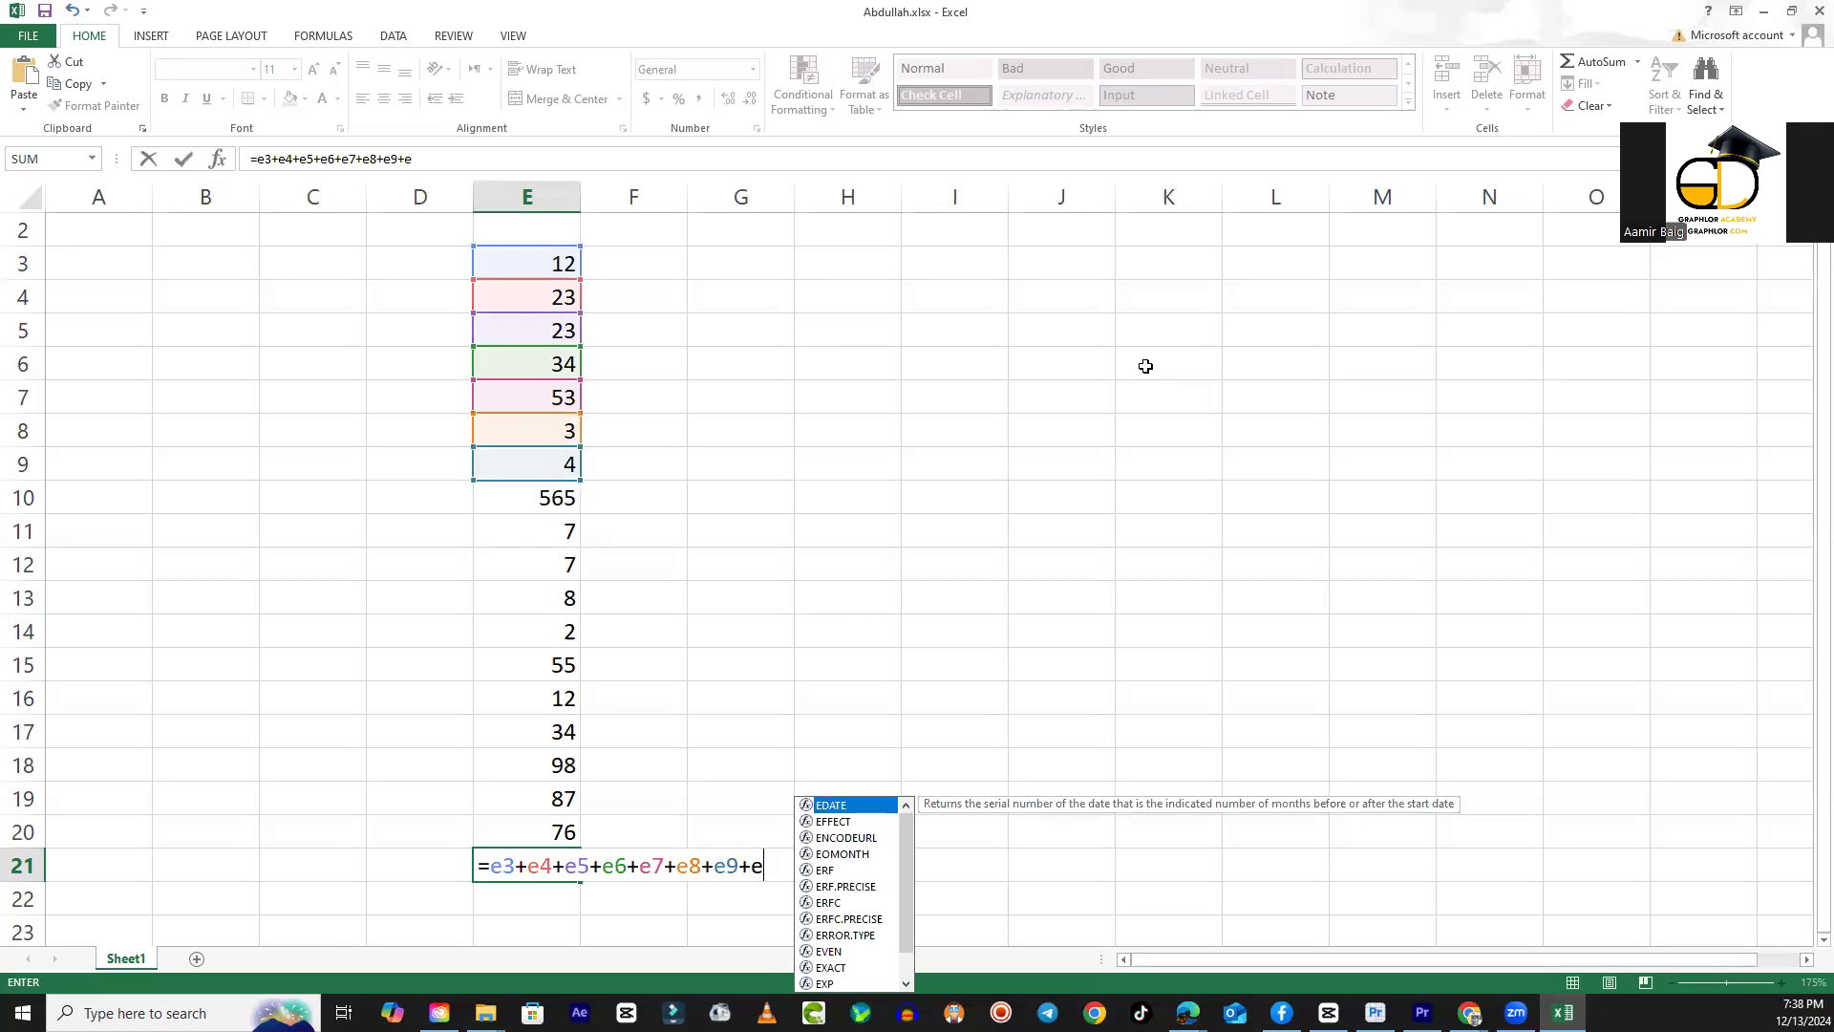
type("10")
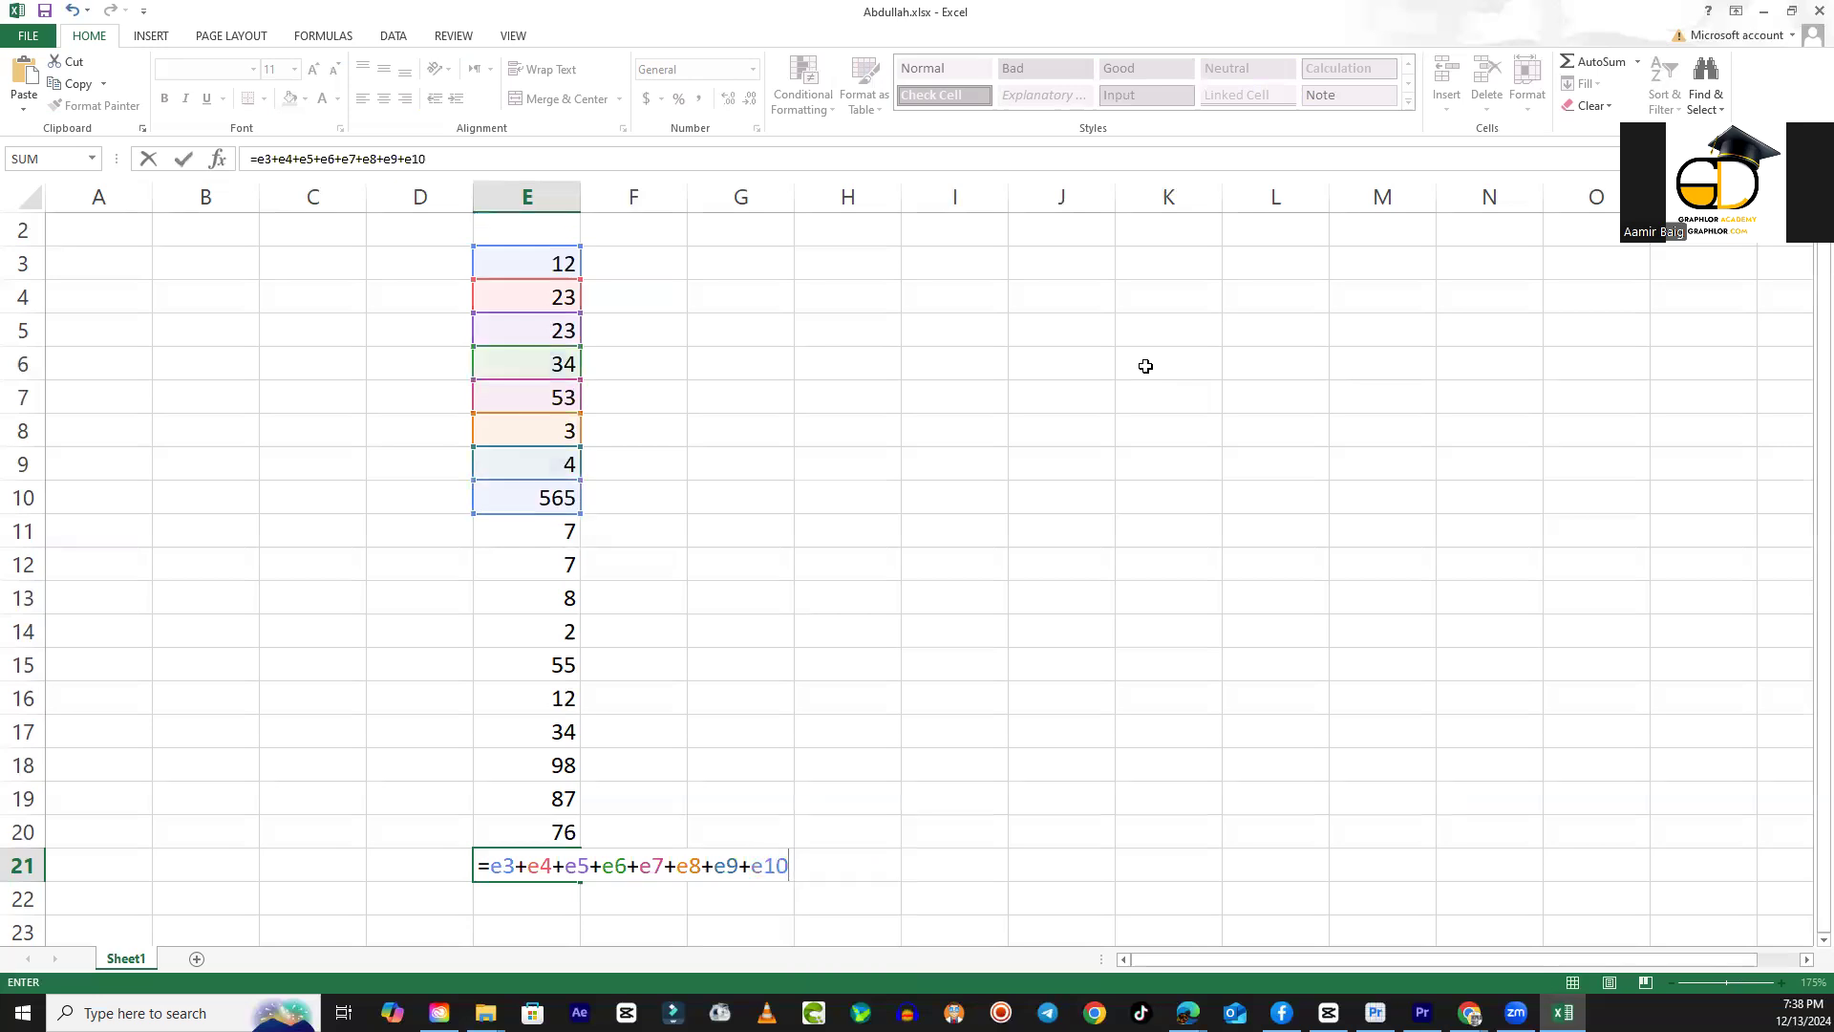
type("+e11+")
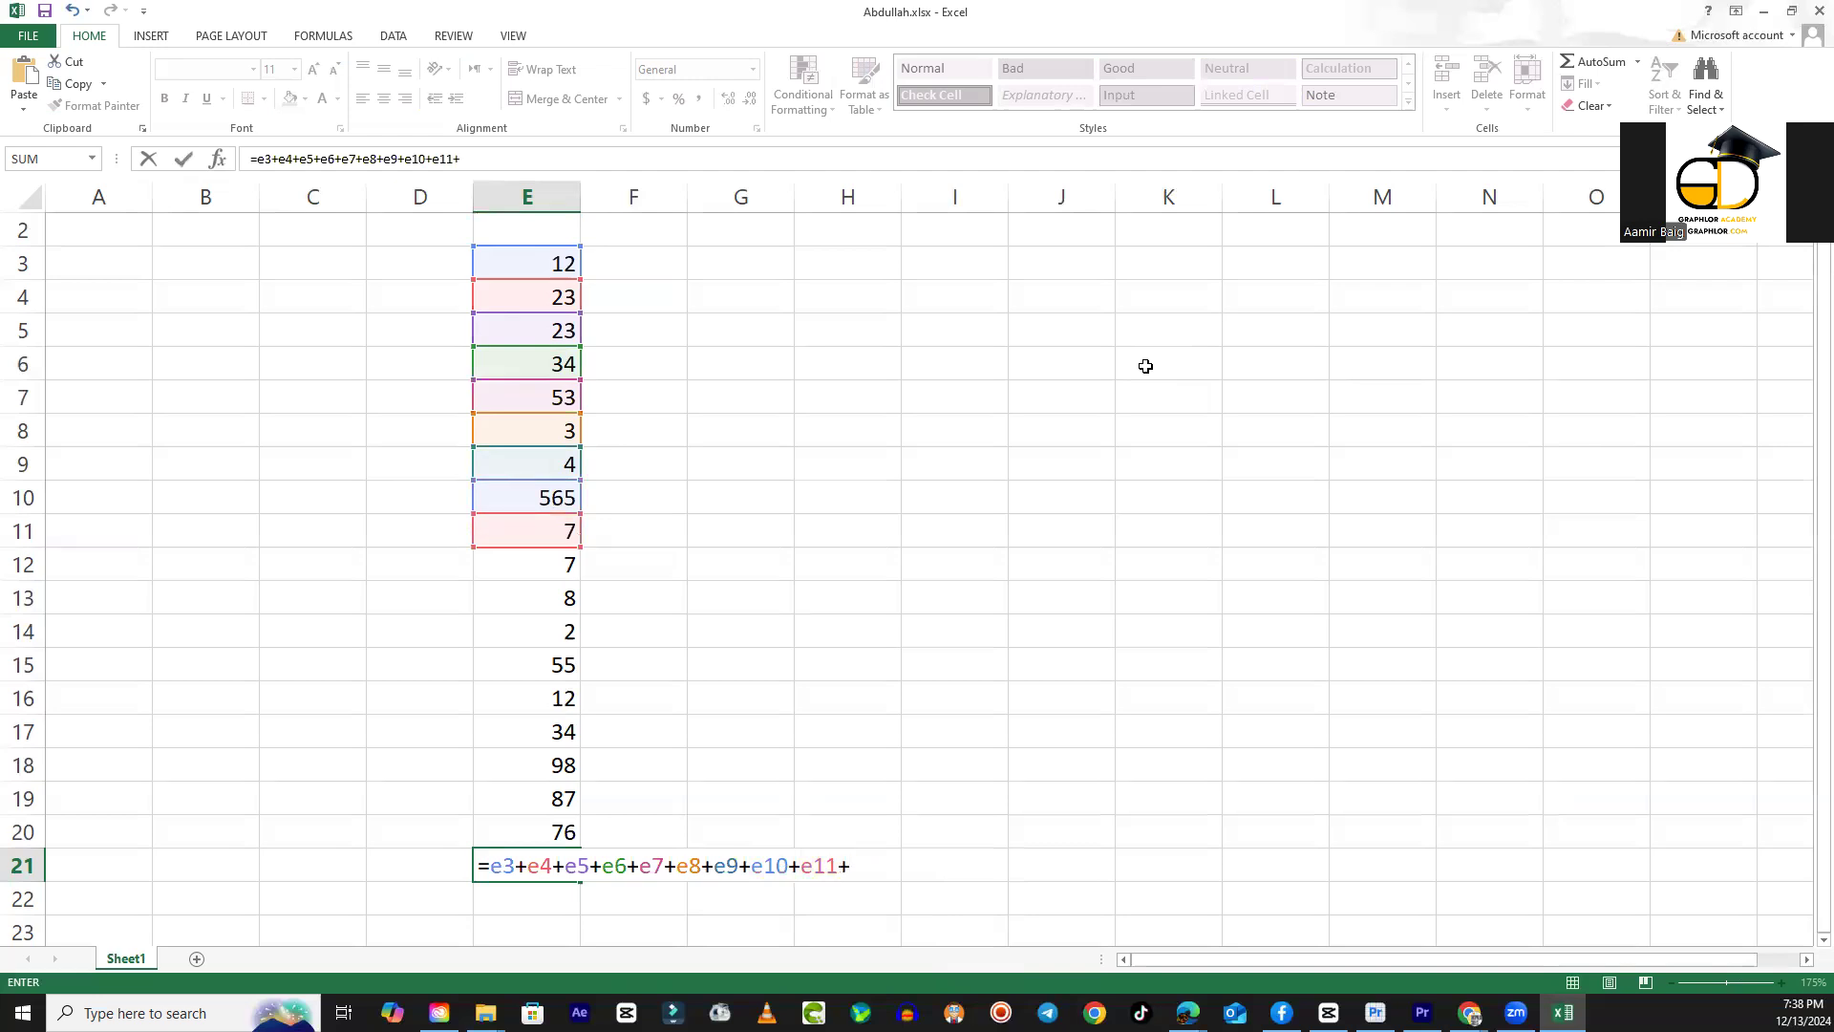
type("e")
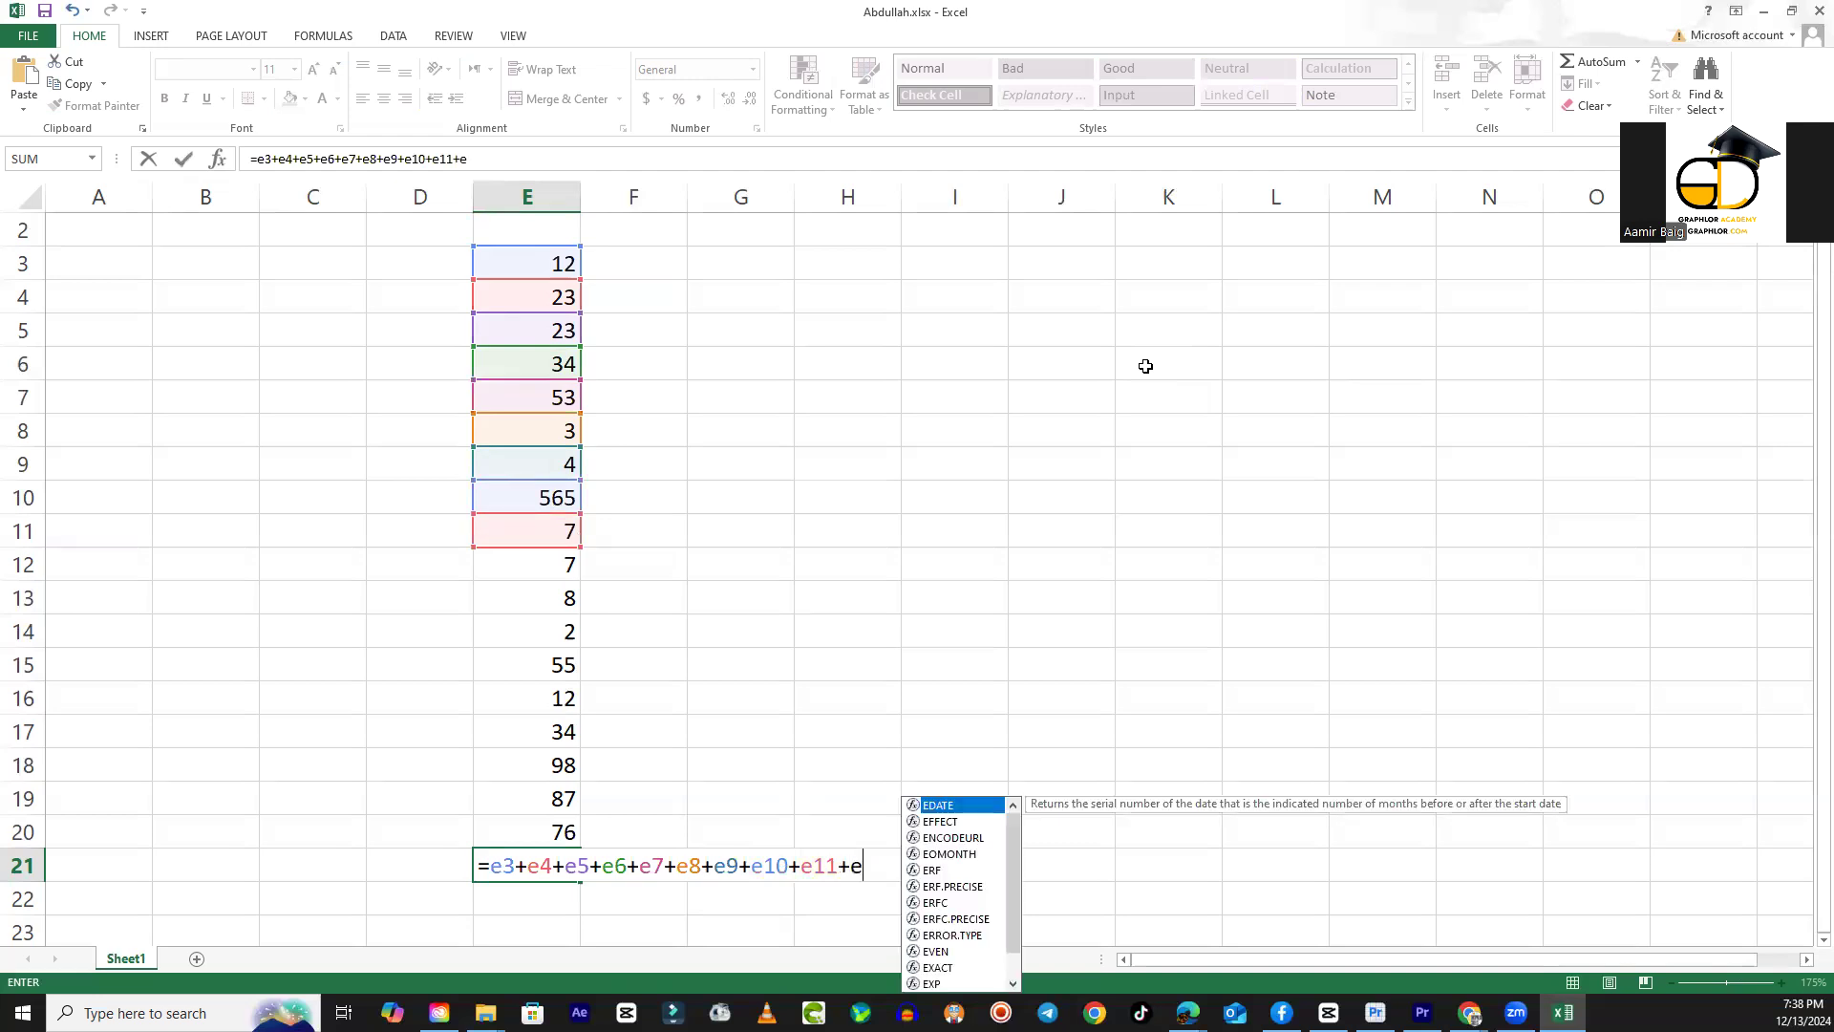
type("12+e13+e")
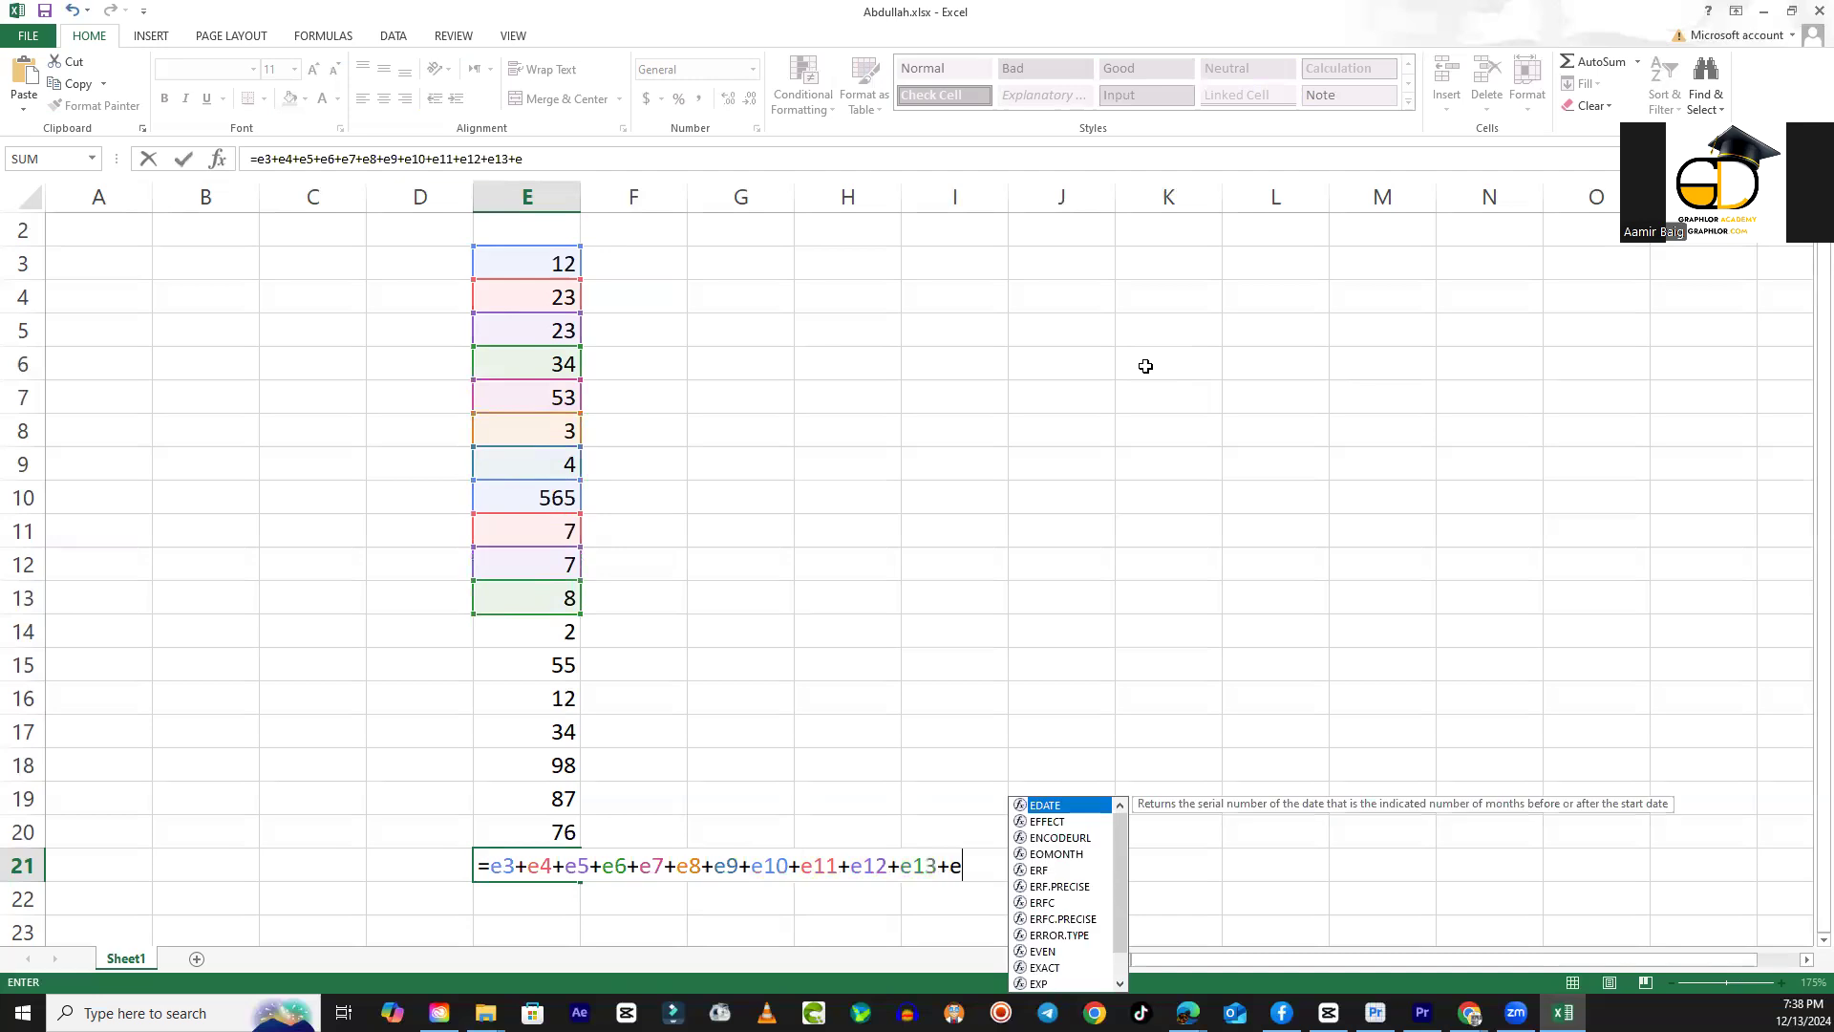
type("14+e15+e")
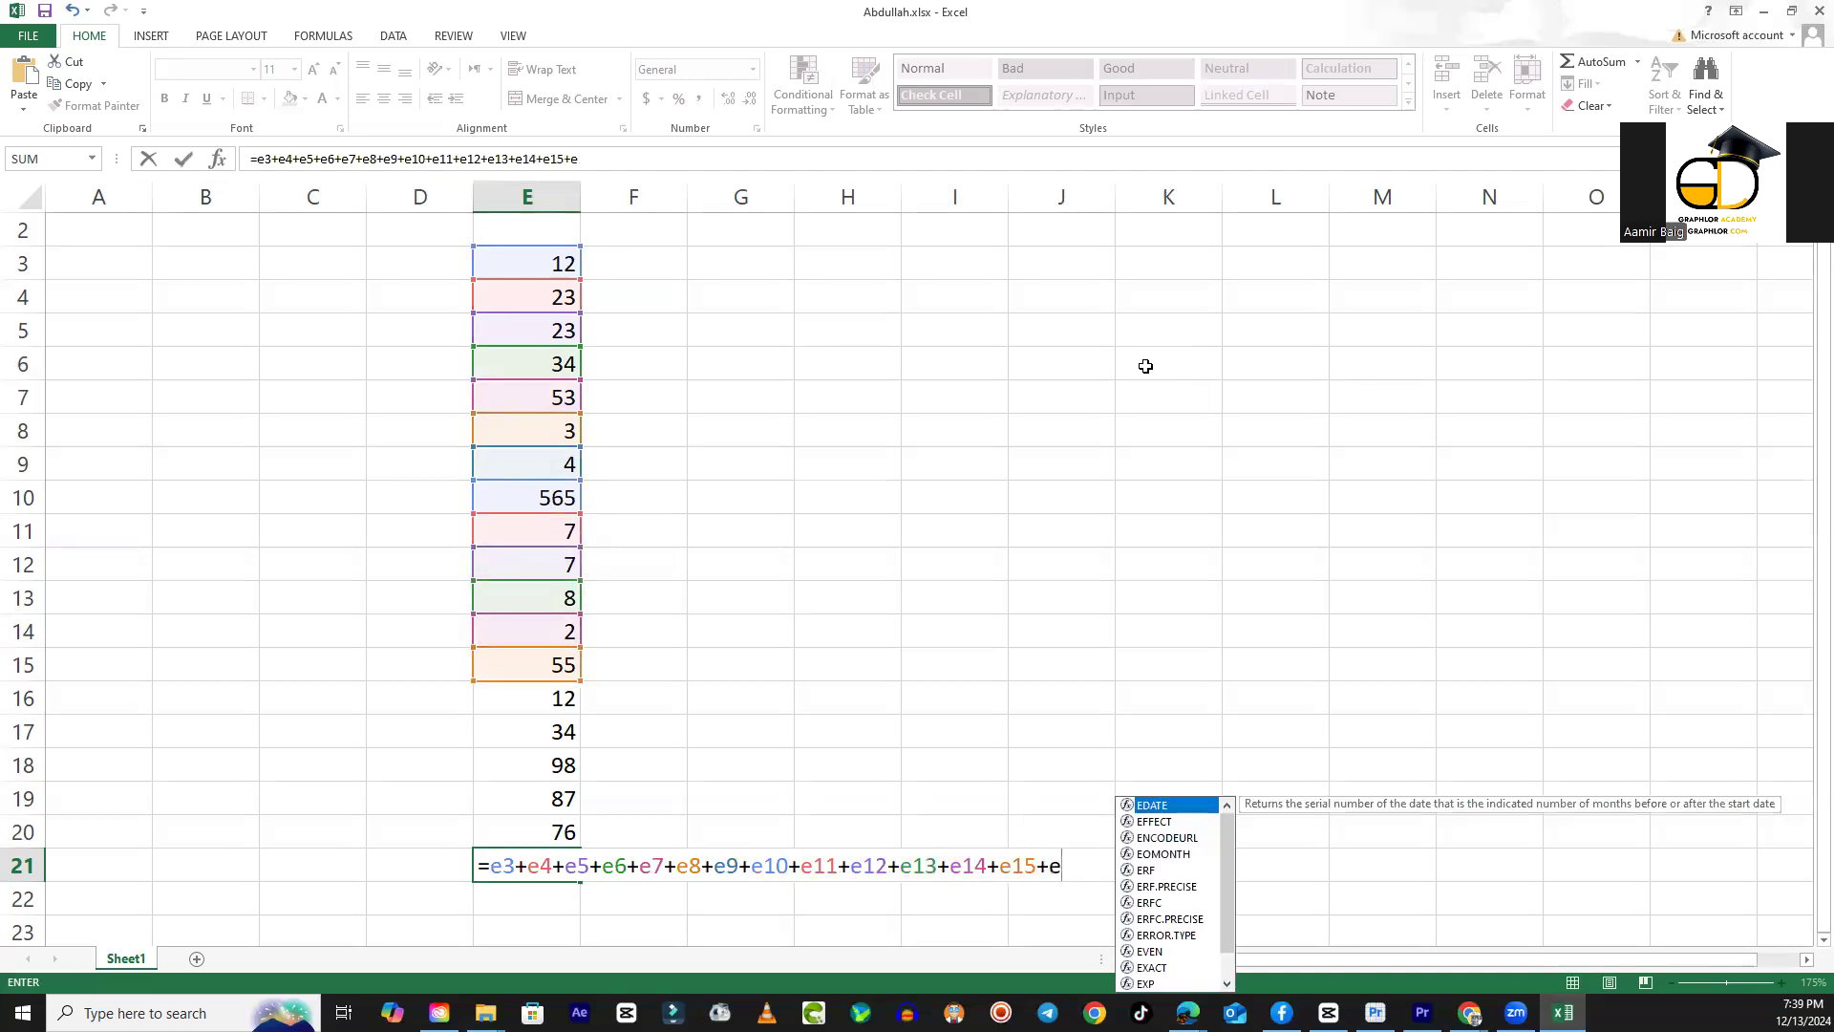
type("16")
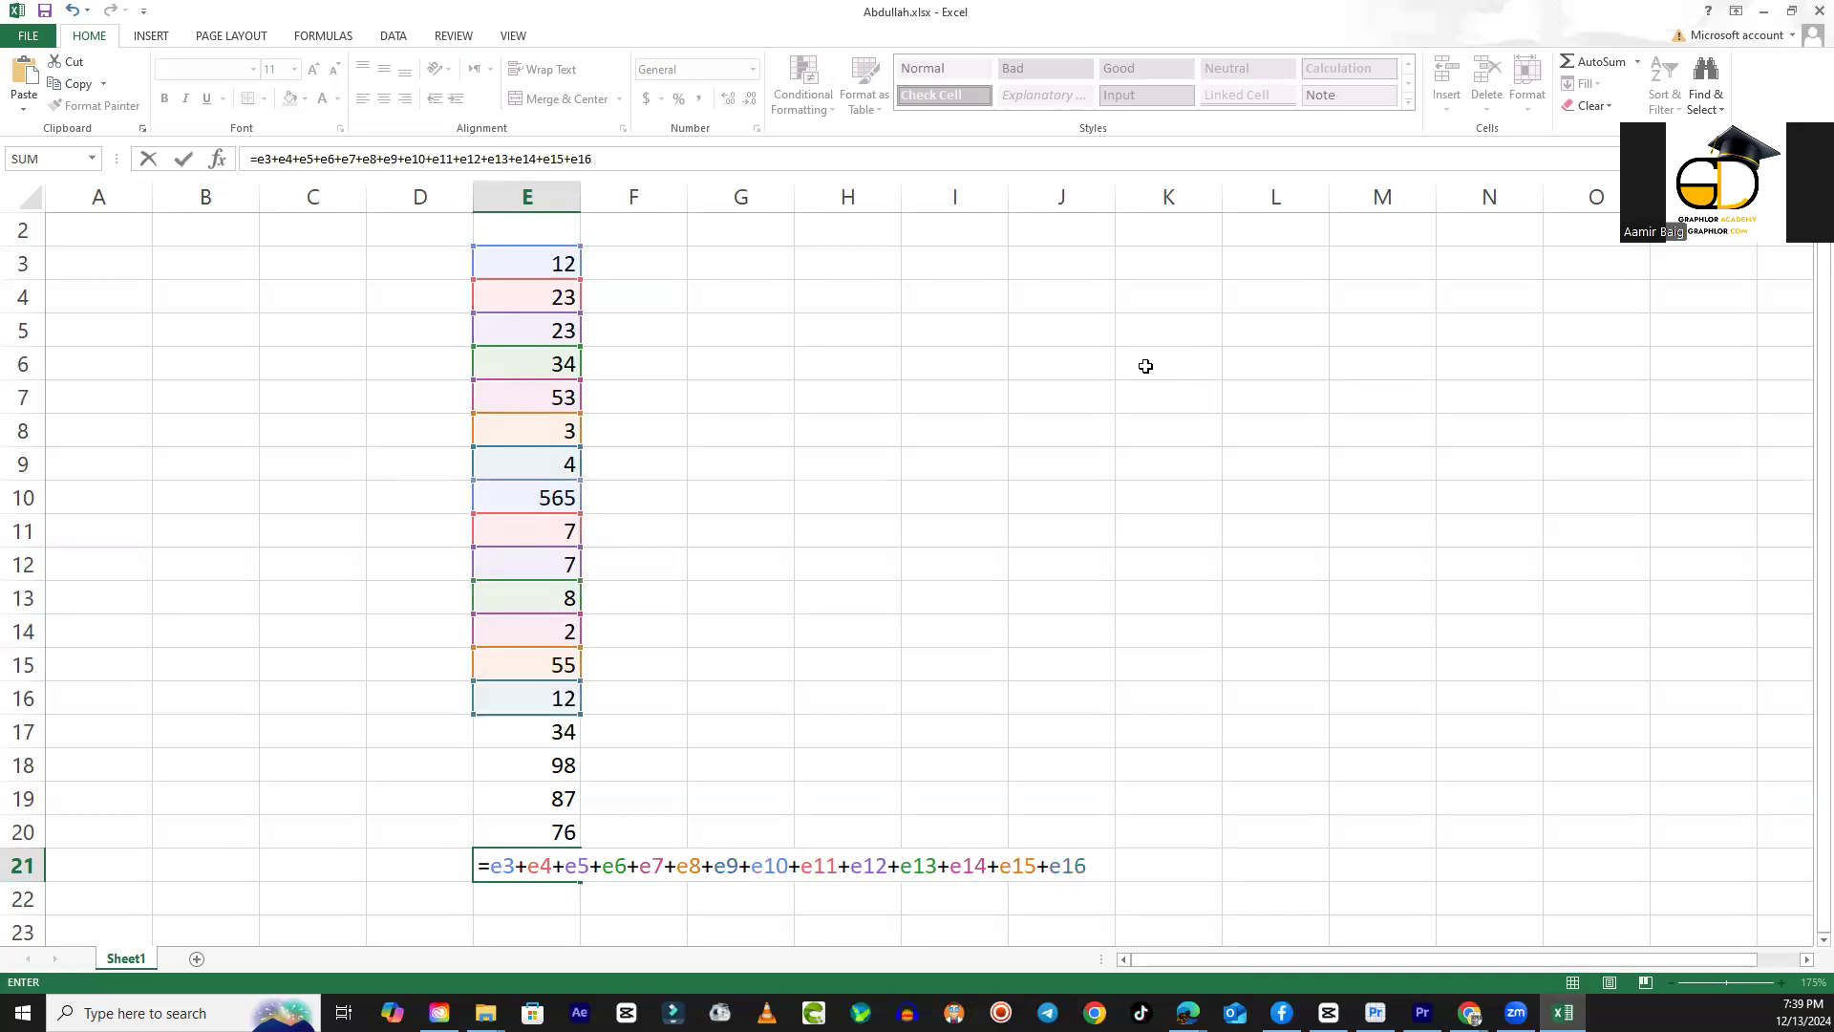
type("+e17+e")
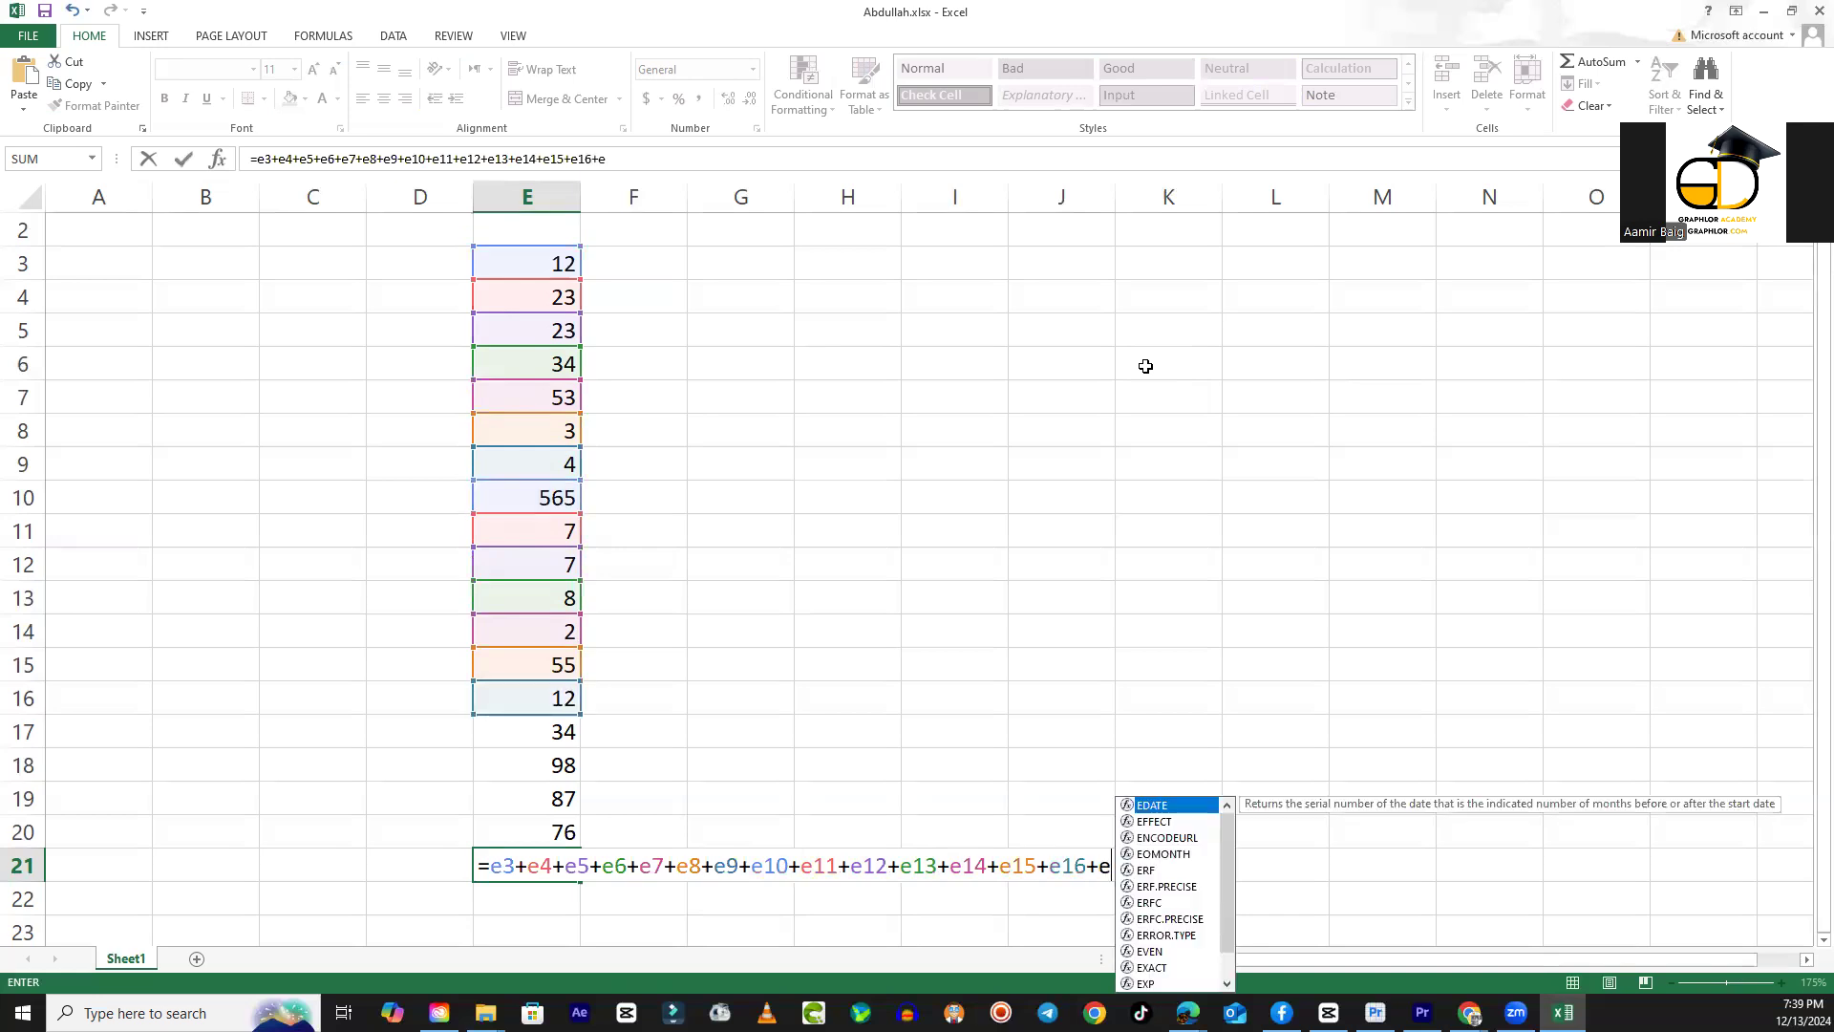
type("18+")
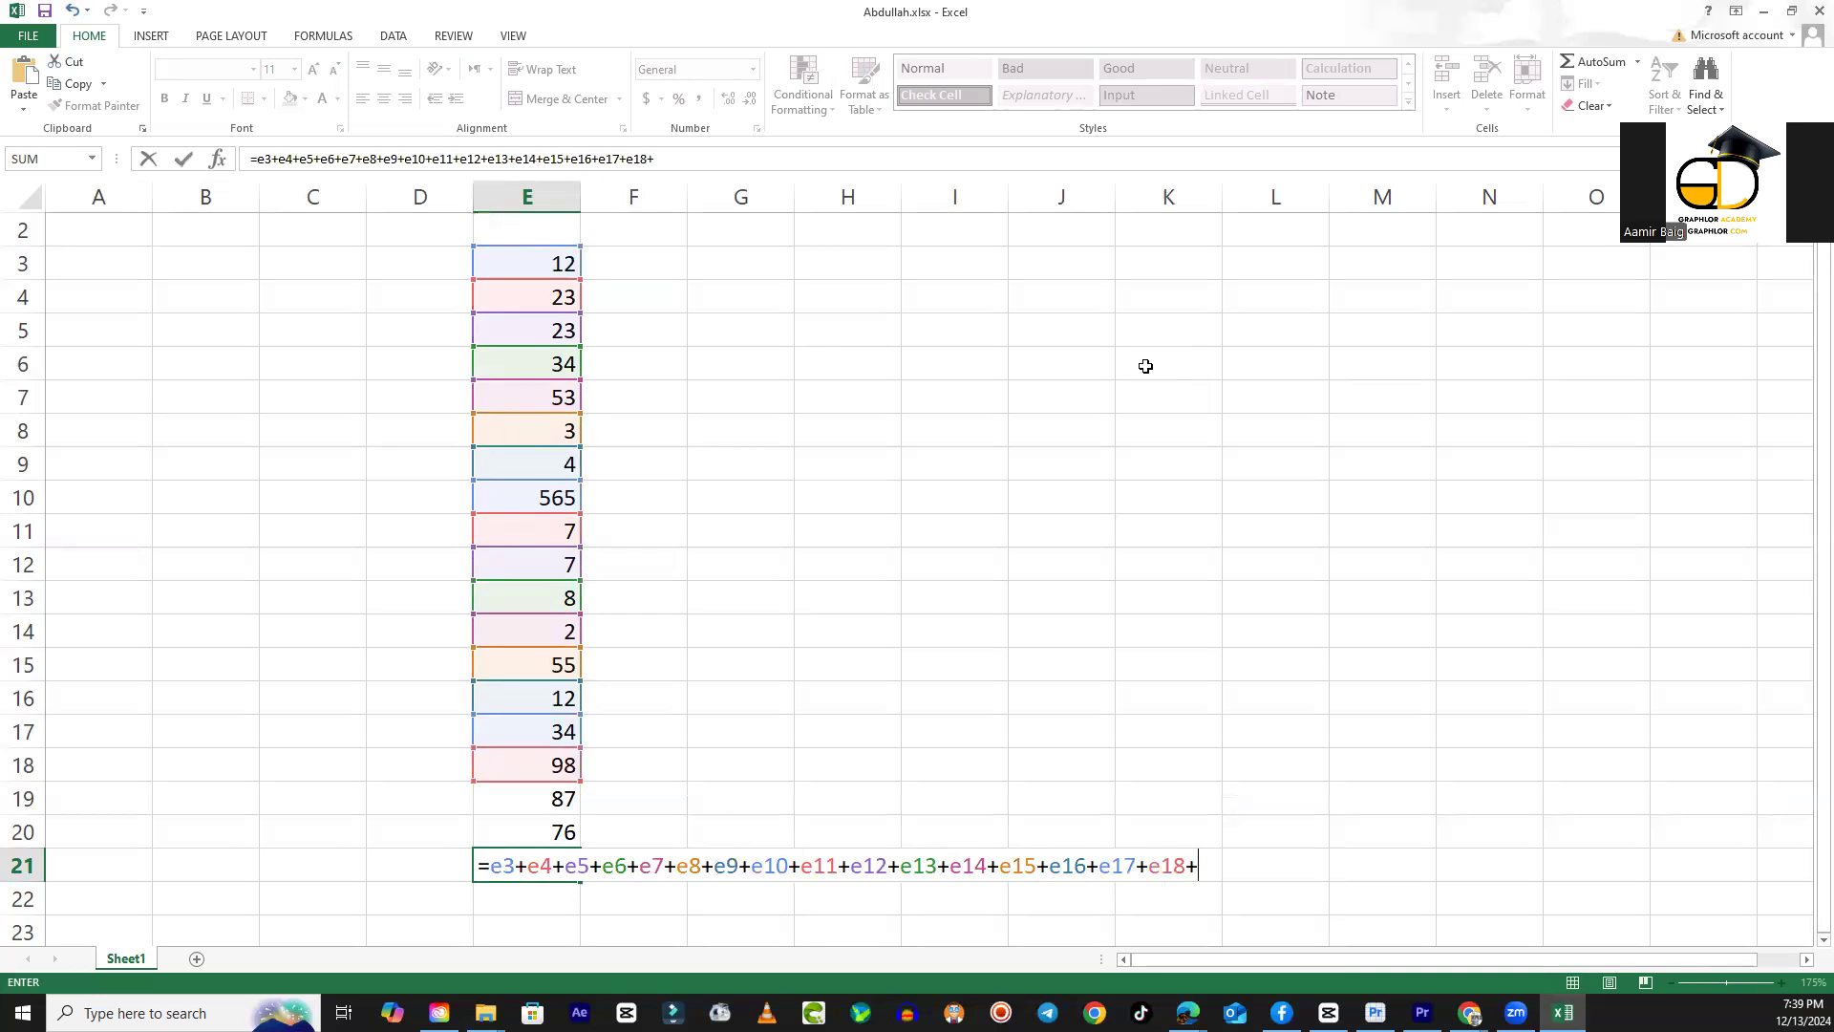
type("e1+8")
key("BackSpace")
type("9")
key("BackSpace")
key("BackSpace")
type("9+e20")
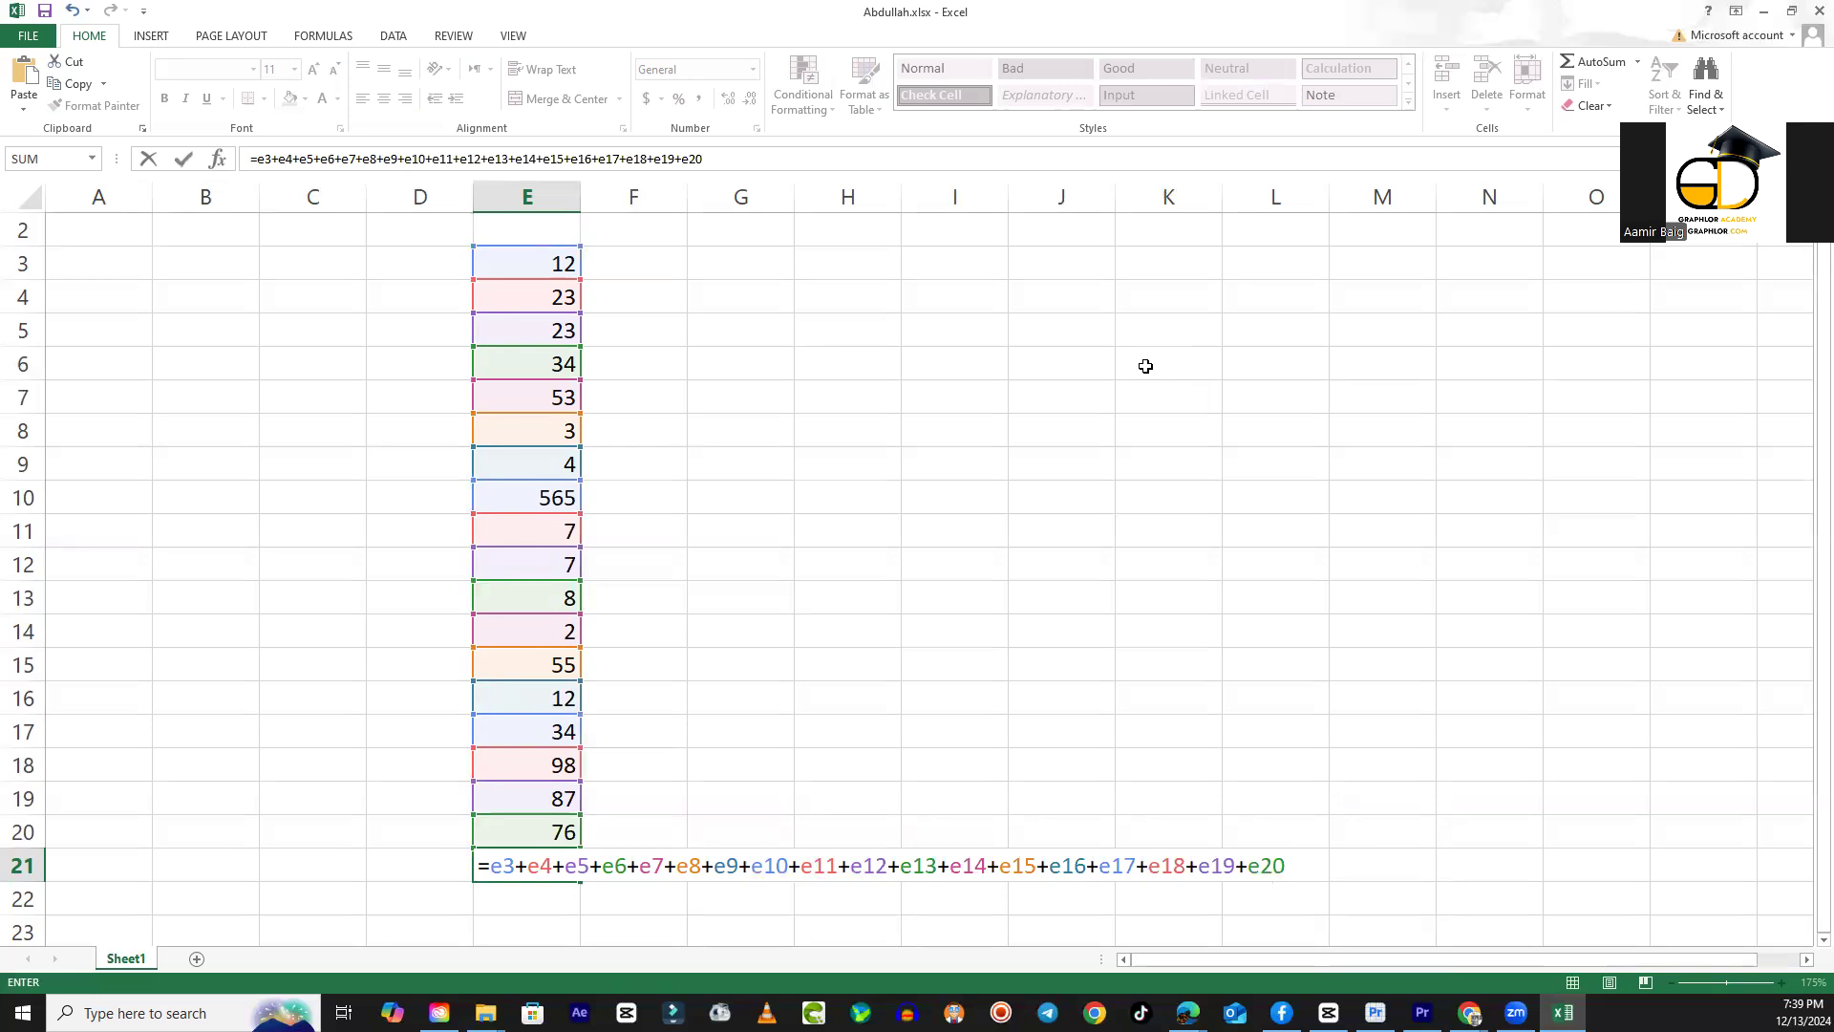
key("Return")
Go through the numbers in column E above the total and return to the formula cell E21.
key("Up")
key("Up")
key("Up")
key("Up")
key("Up")
key("Up")
key("Up")
key("Up")
key("Up")
key("Up")
key("Up")
key("Up")
key("Up")
key("Up")
key("Up")
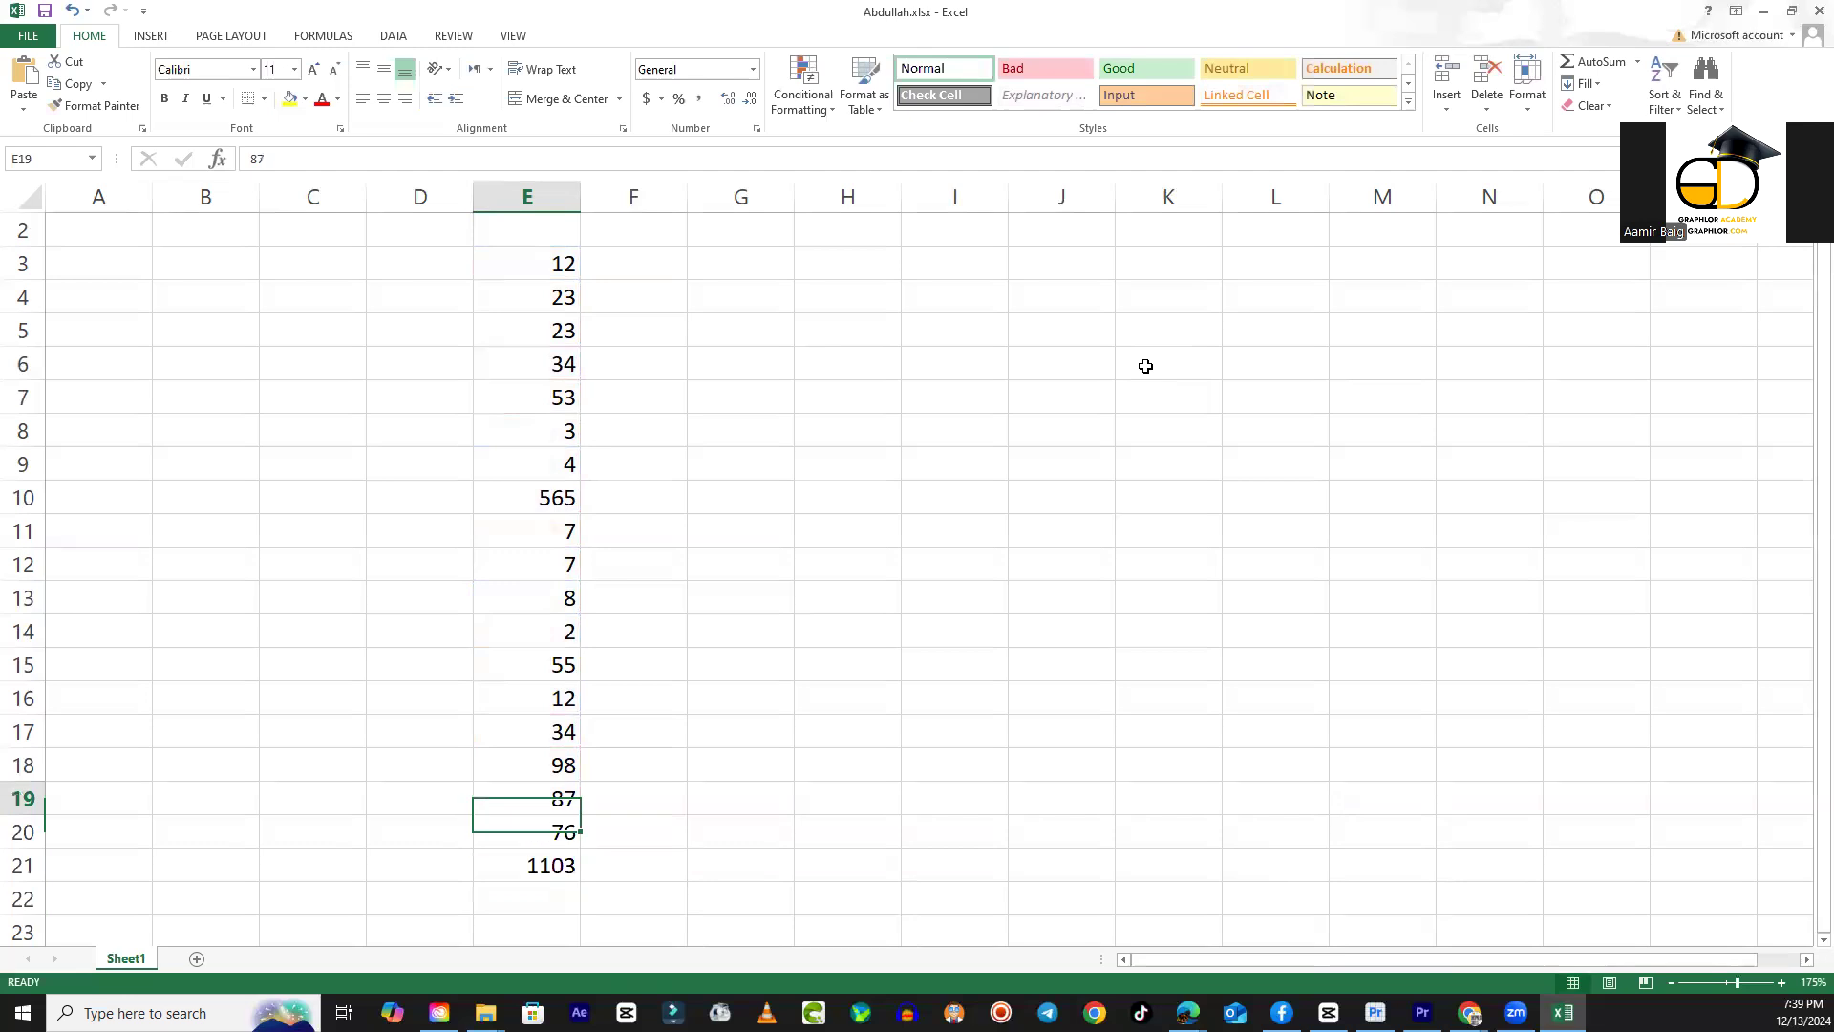
key("Up")
key("Up")
key("Up")
key("Up")
key("Down")
key("Down")
key("Down")
key("Down")
key("Down")
key("Down")
key("Down")
key("Down")
key("Down")
key("Down")
key("Down")
key("Down")
key("Down")
key("Down")
key("Down")
key("Down")
key("Down")
key("Up")
key("Up")
key("Up")
key("Down")
key("Down")
key("Down")
key("Down")
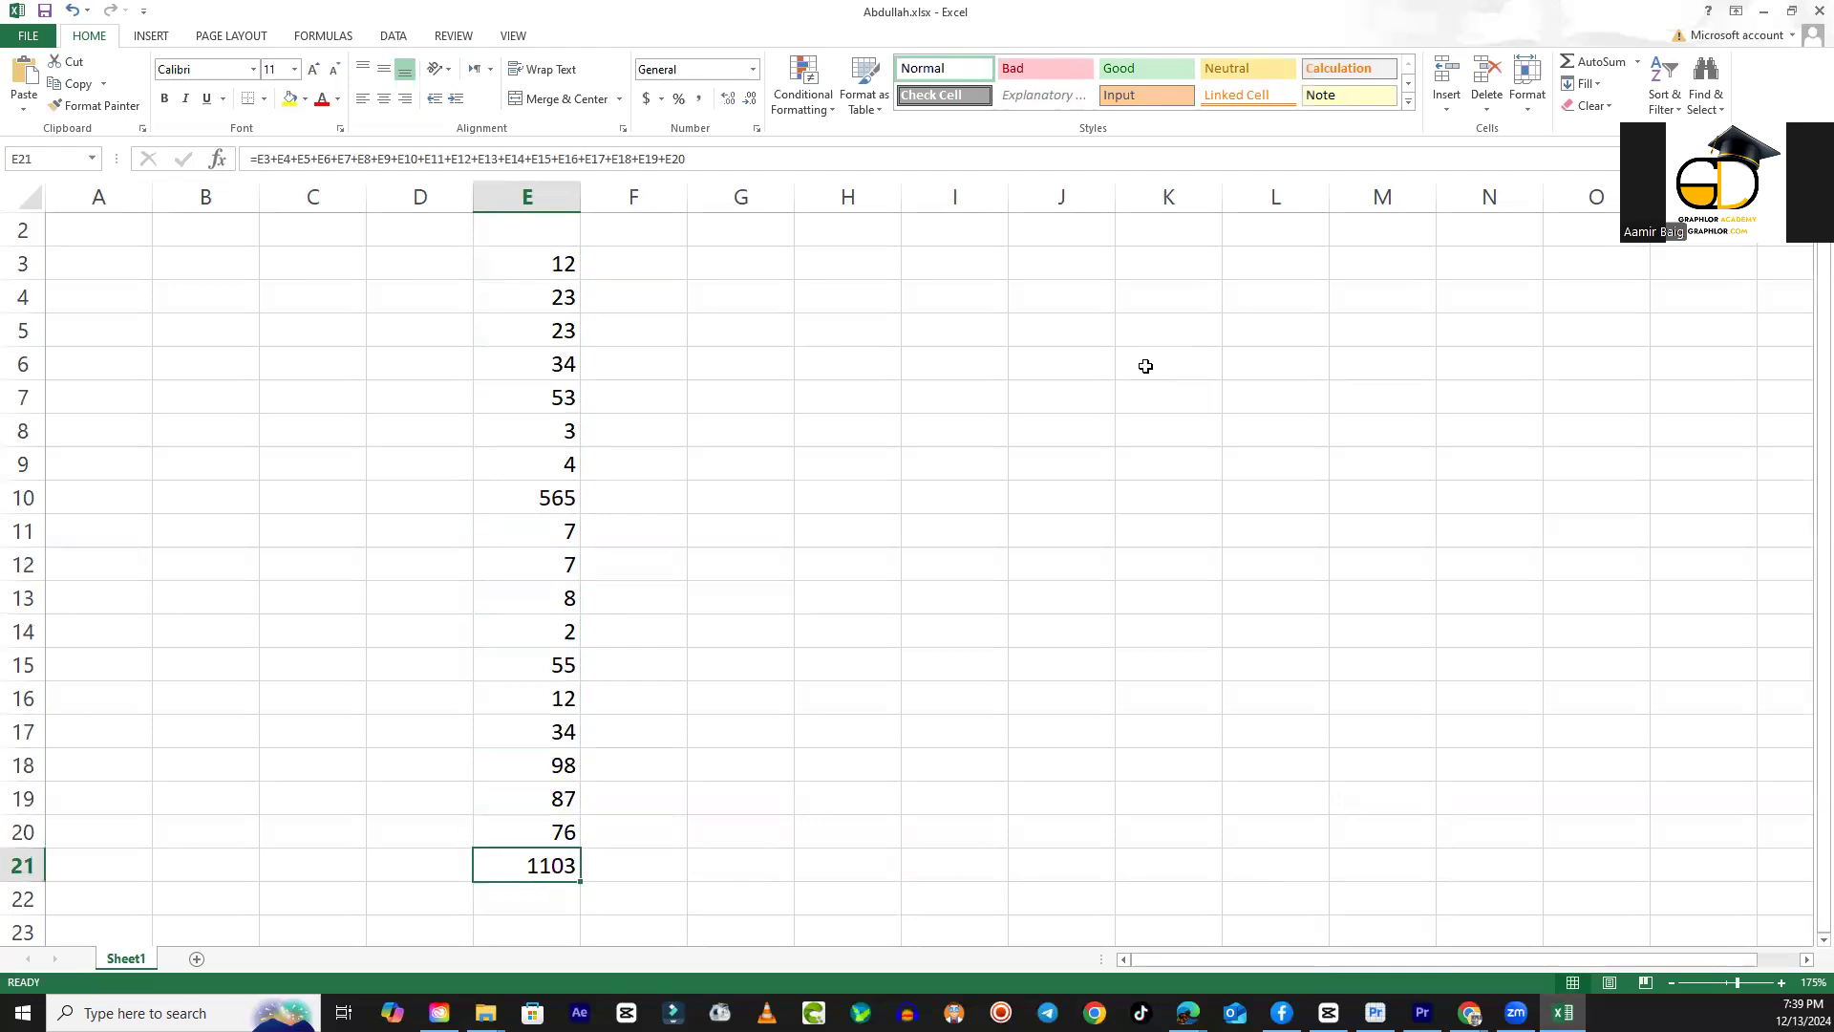
Inspect the cell references in the E21 addition formula and close it without changes.
key("Down")
key("Up")
key("F2")
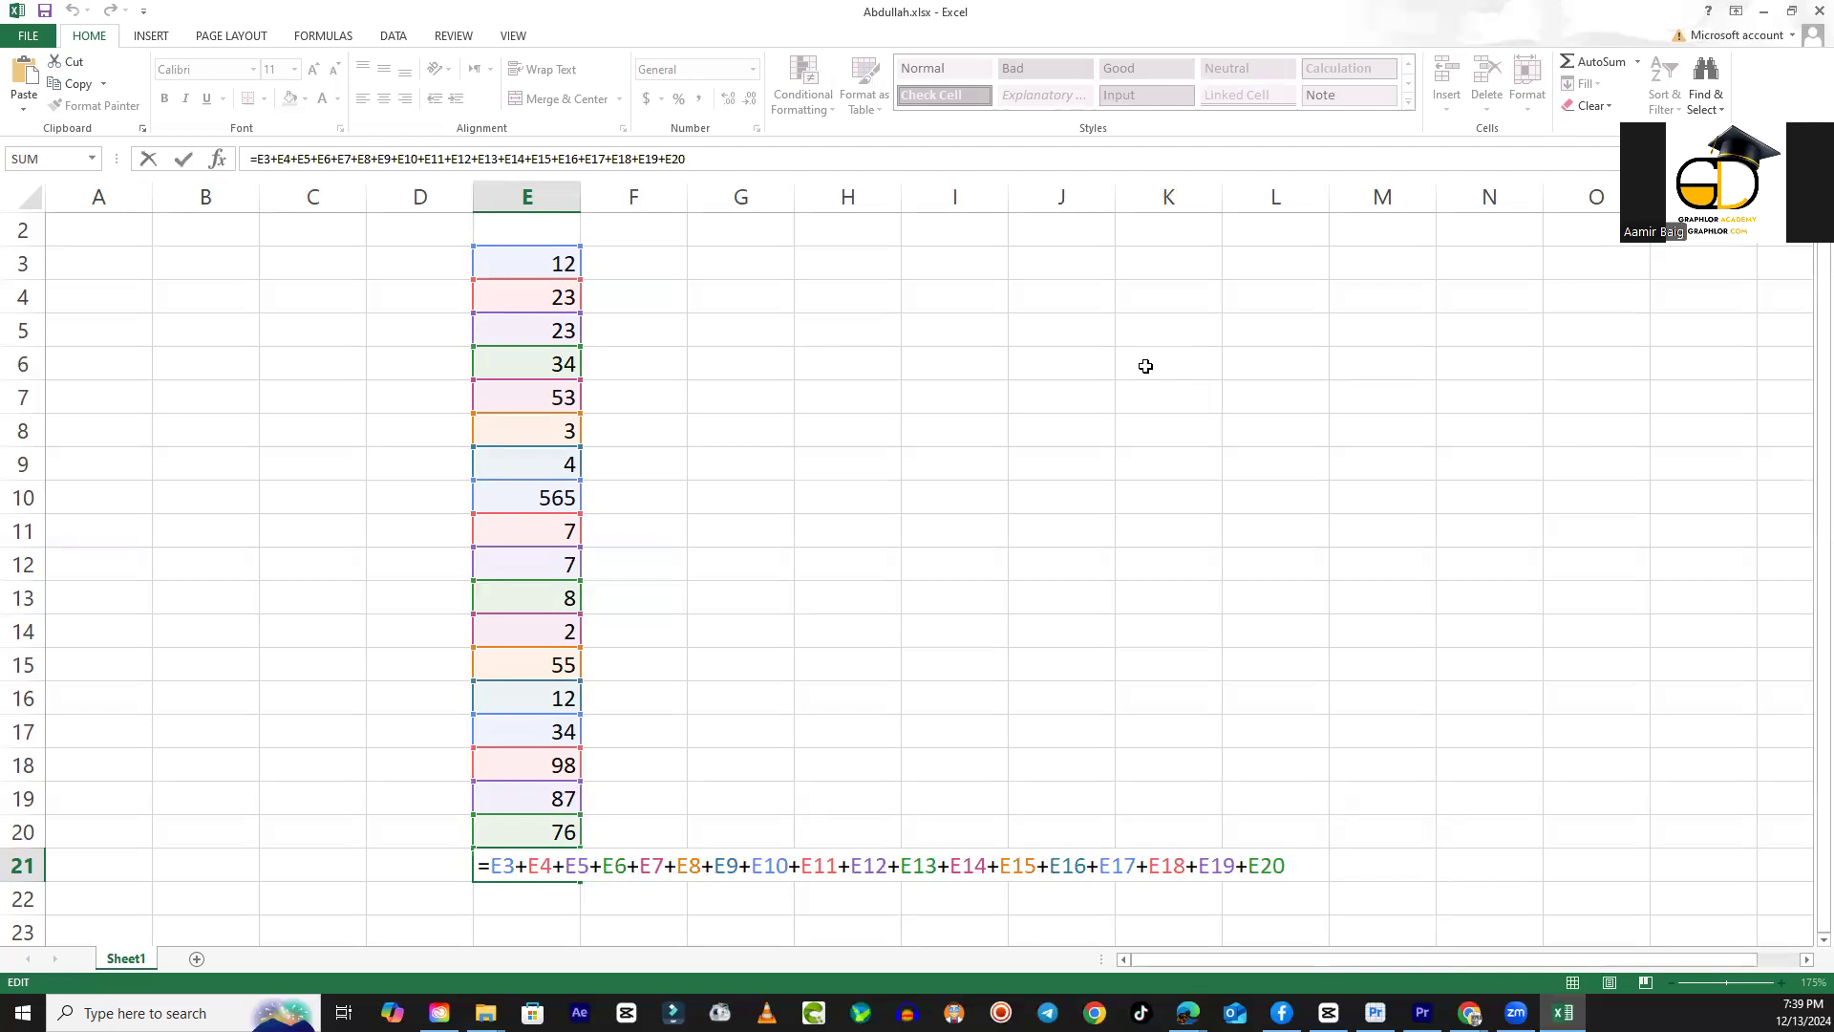
key("Return")
key("Up")
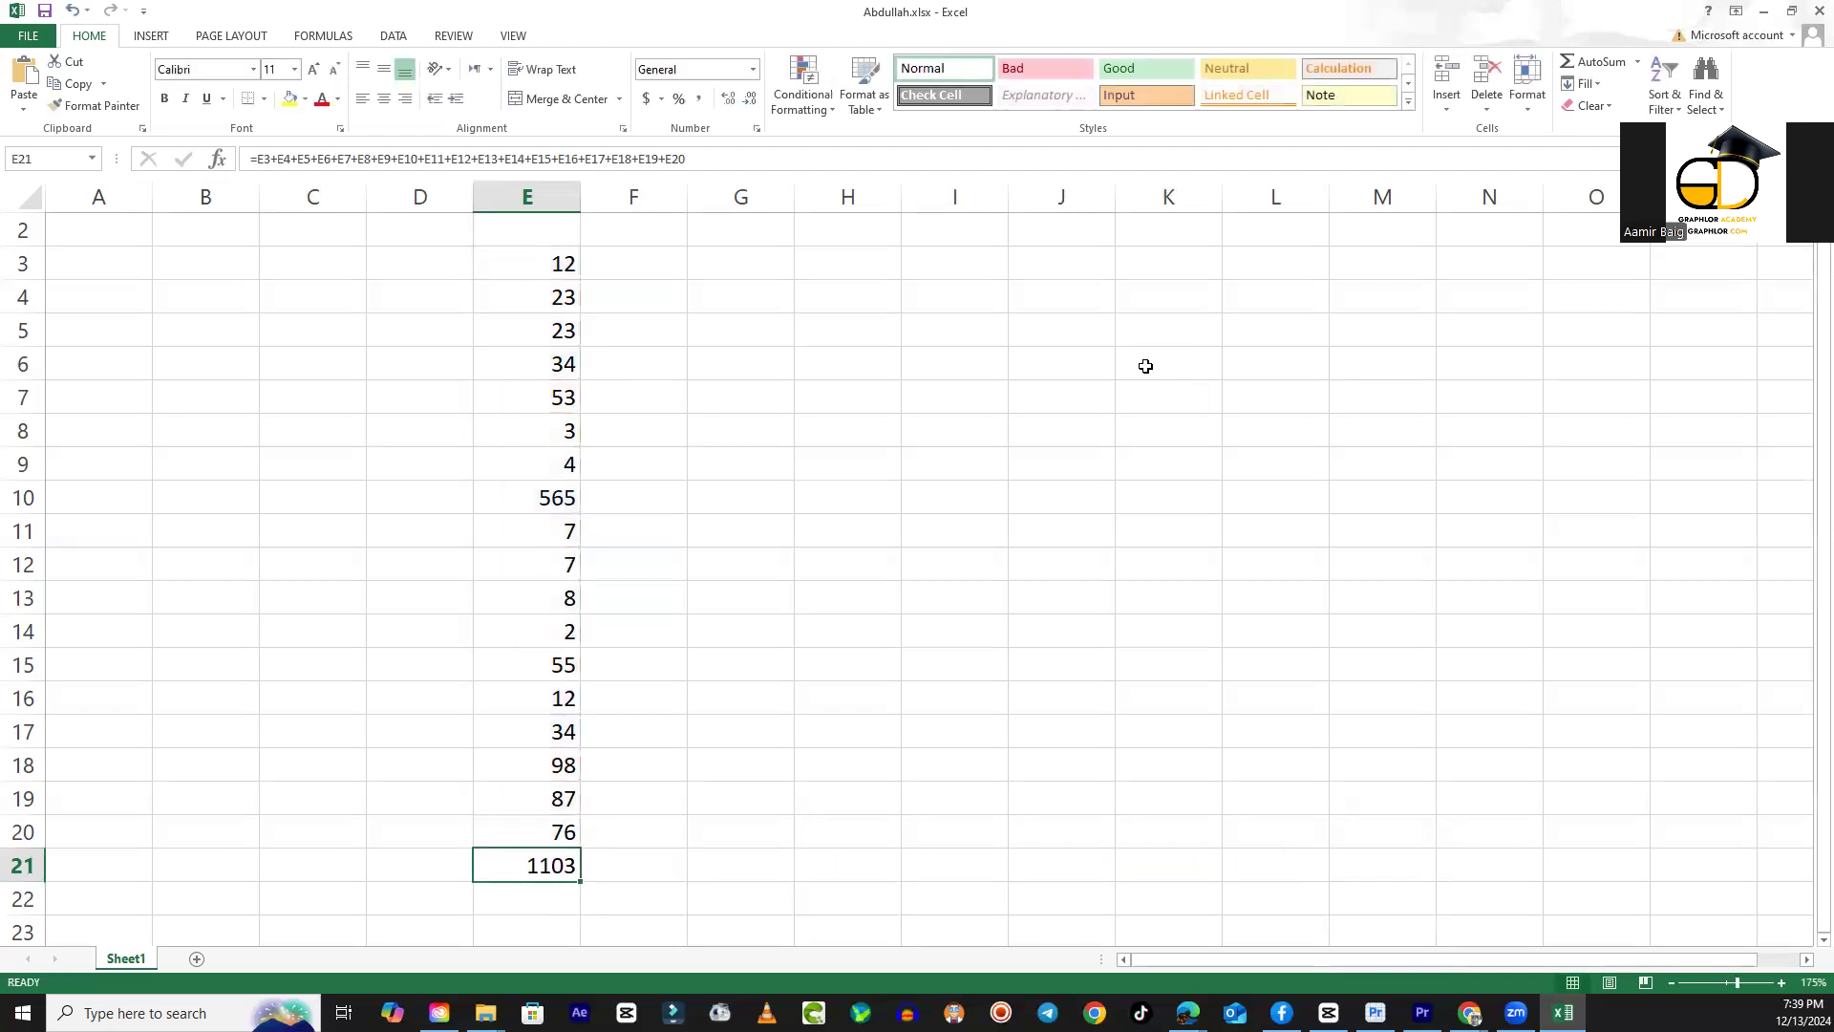
Enter the formula =sum(e3:e21) in cell E22 below the plus-sign total.
key("Down")
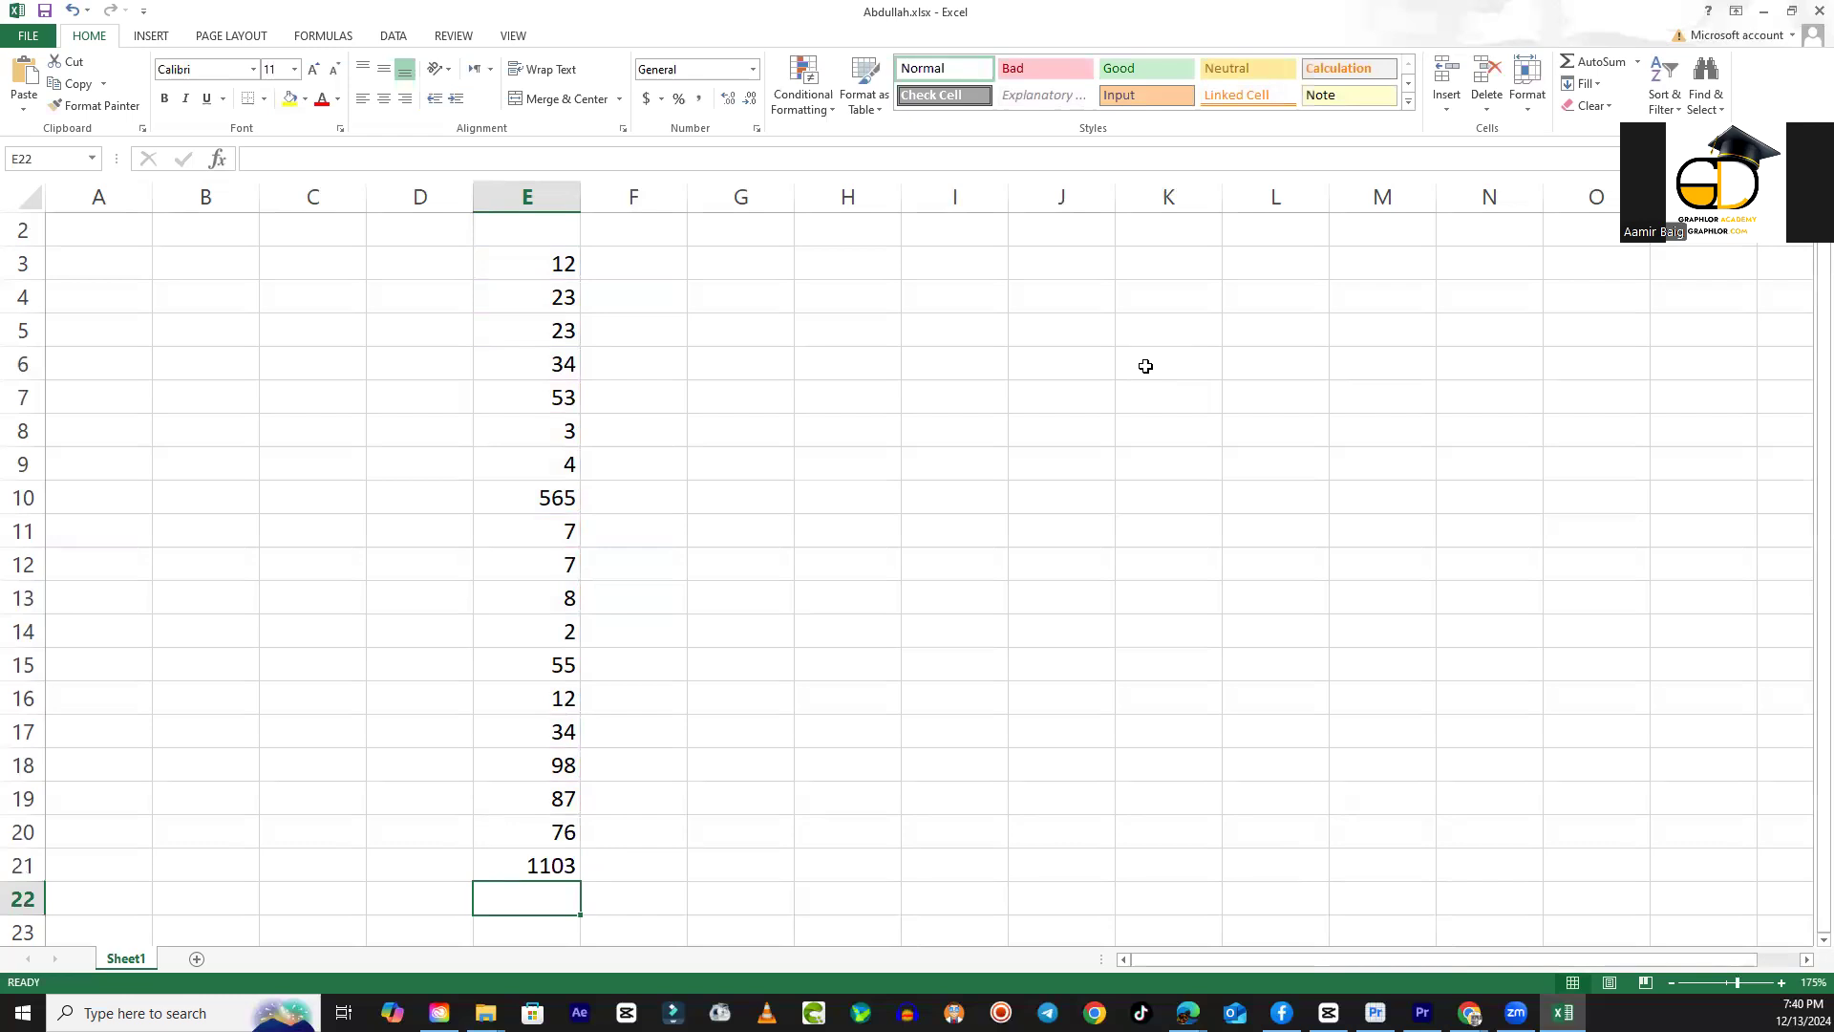
type("=")
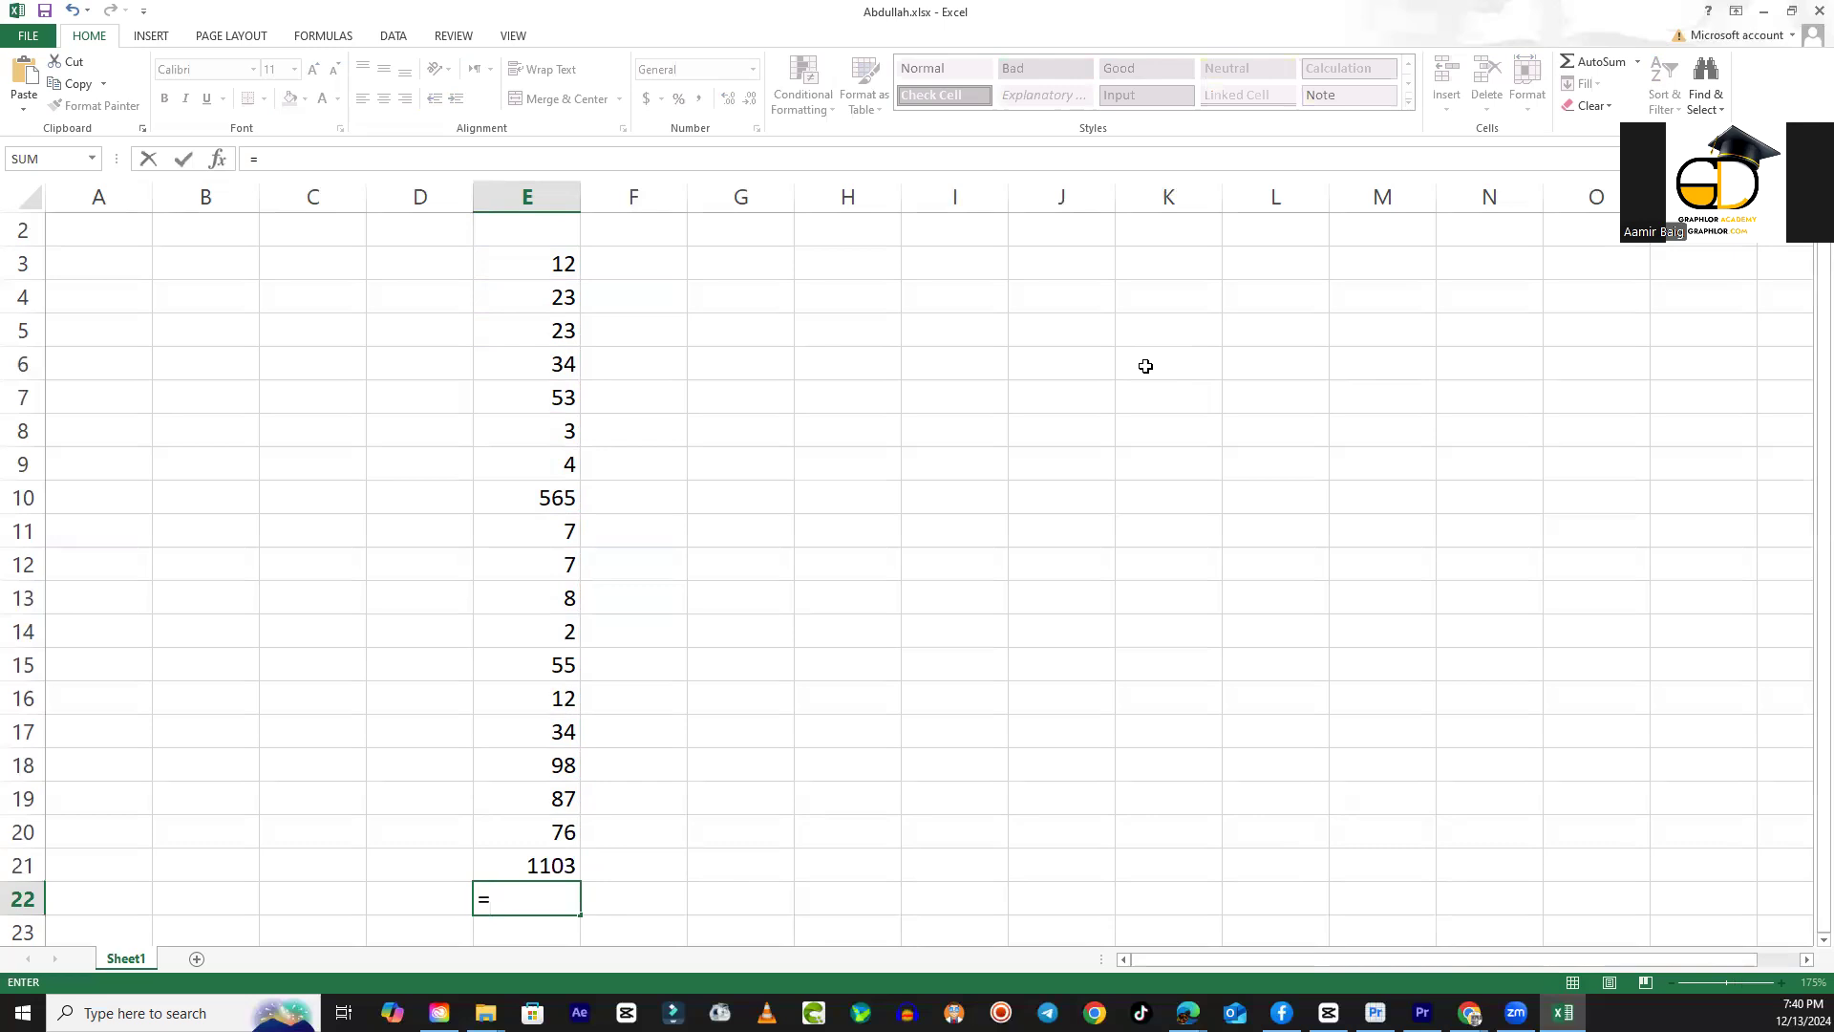
type("sum")
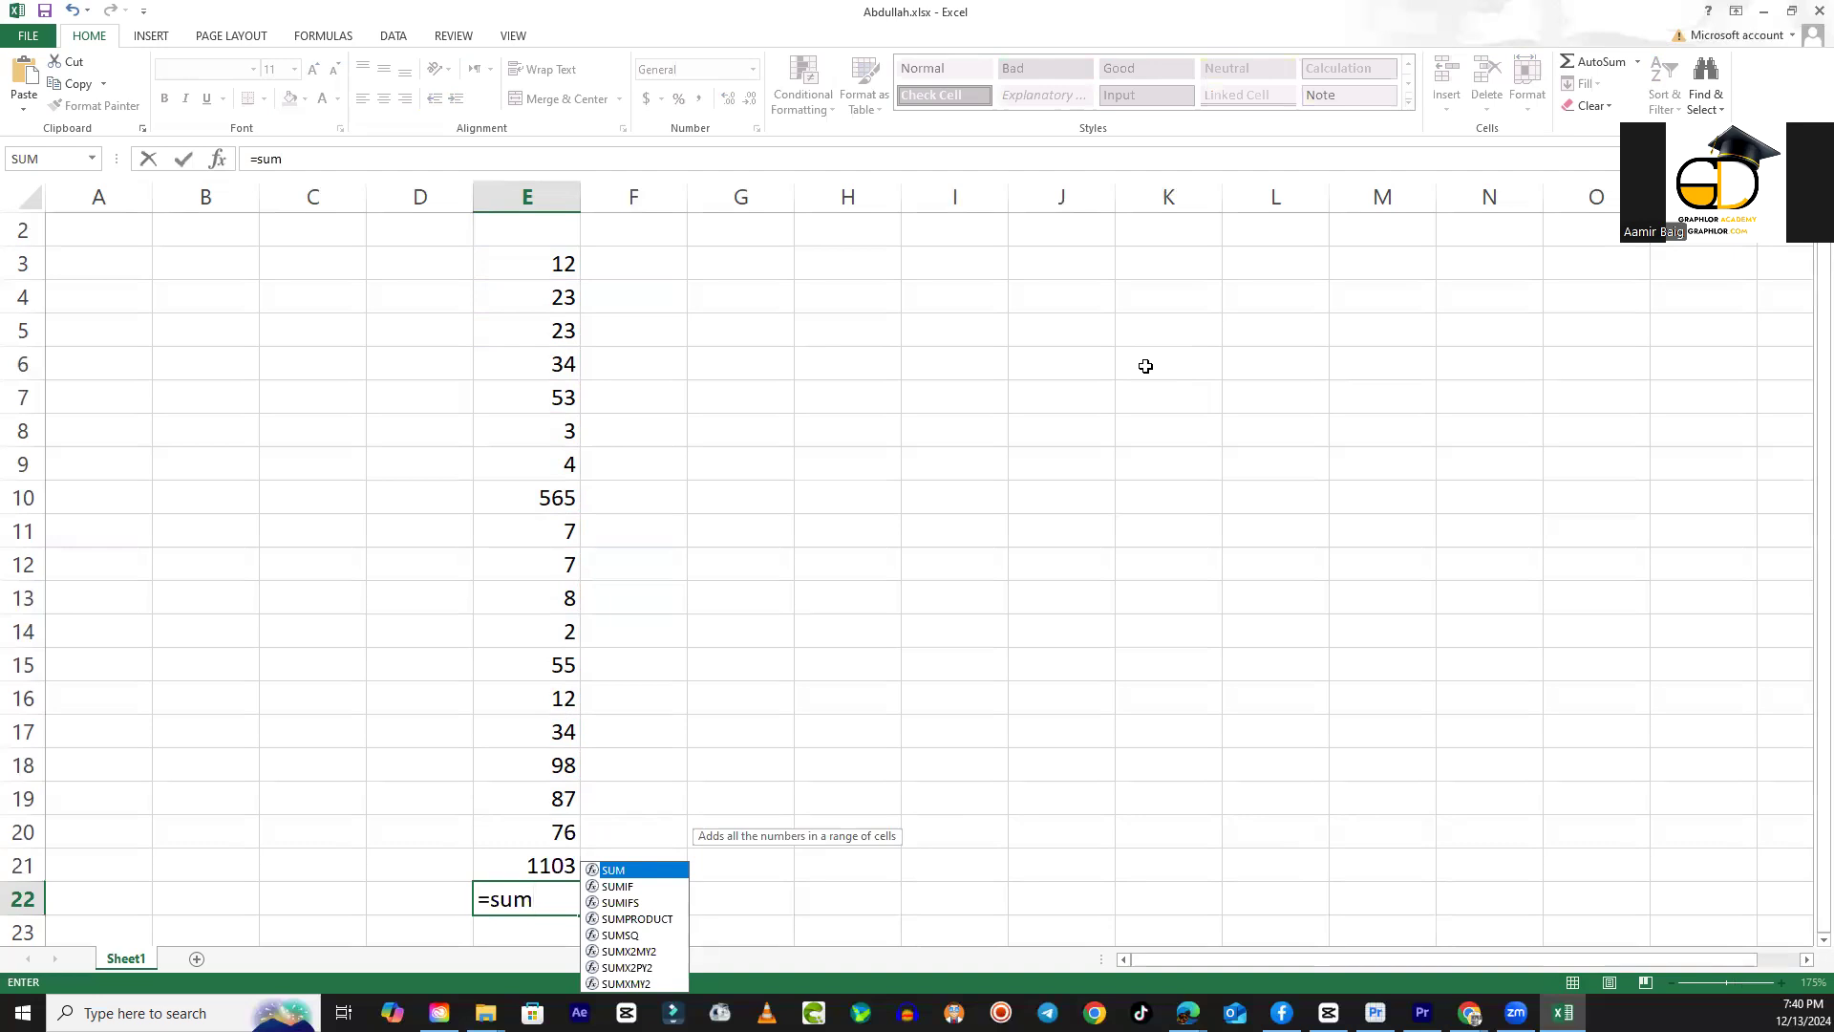
type("(")
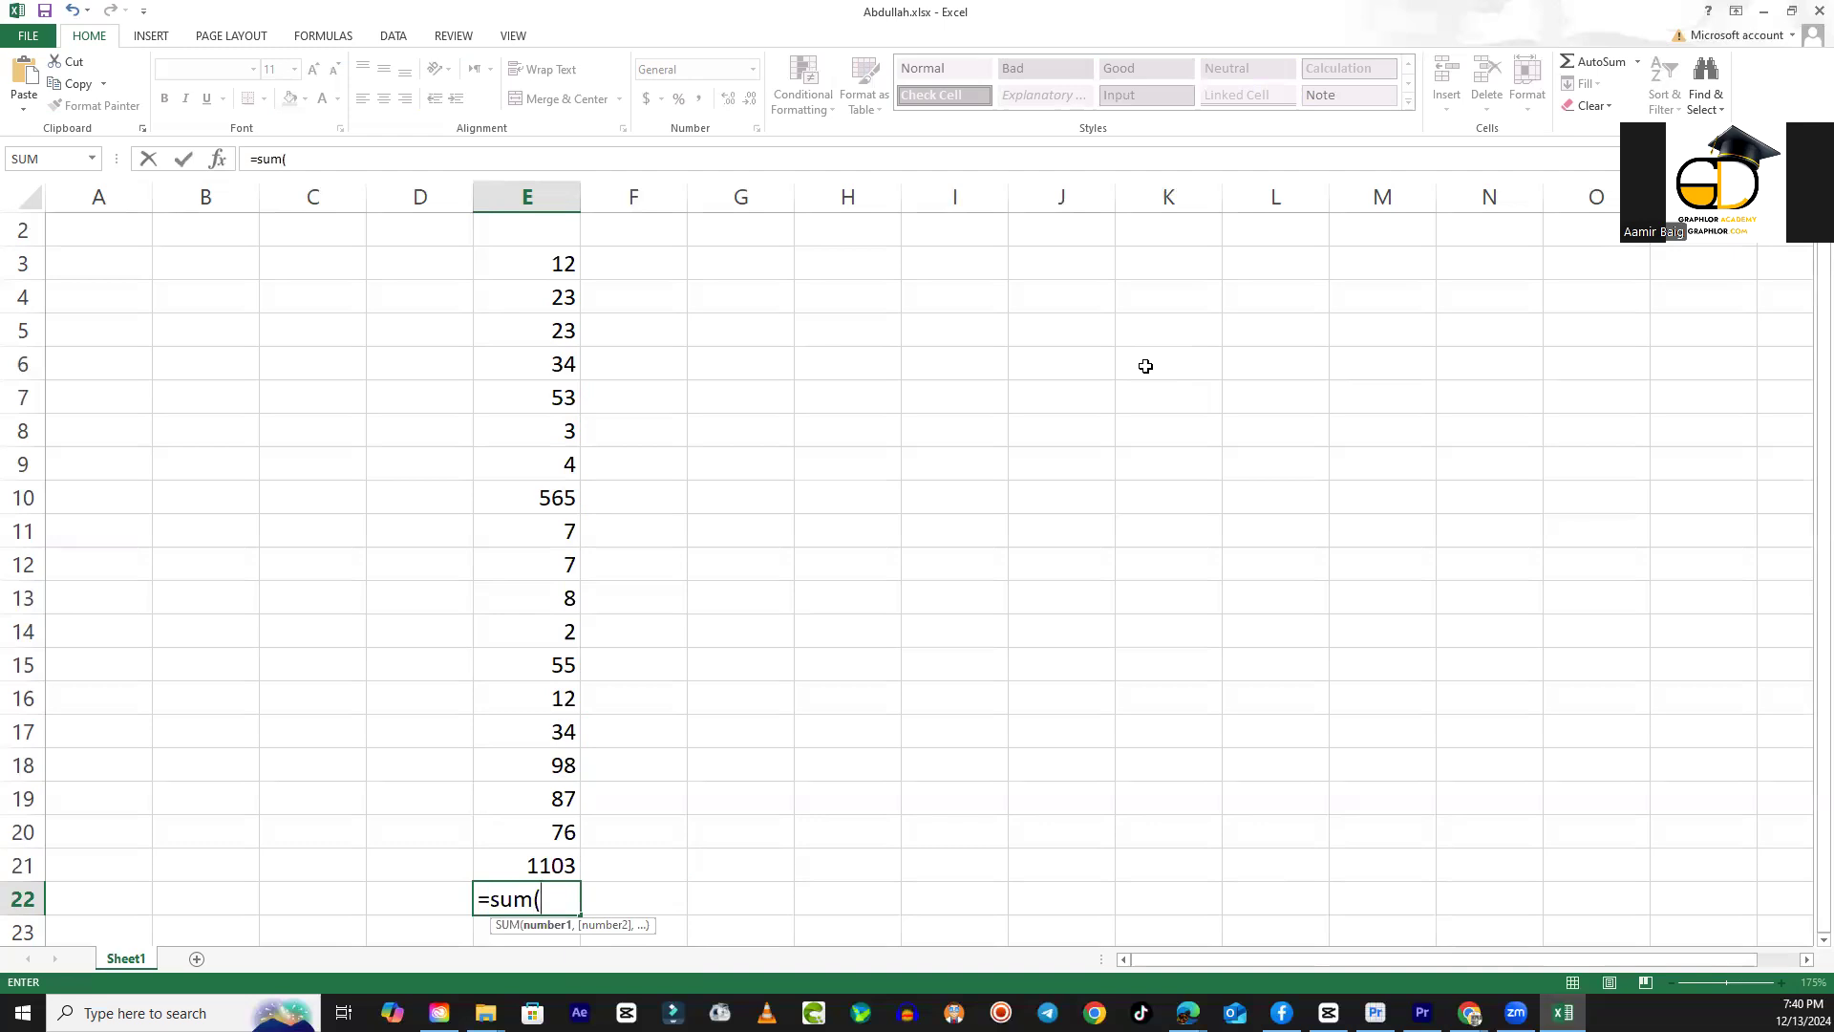
type("e3")
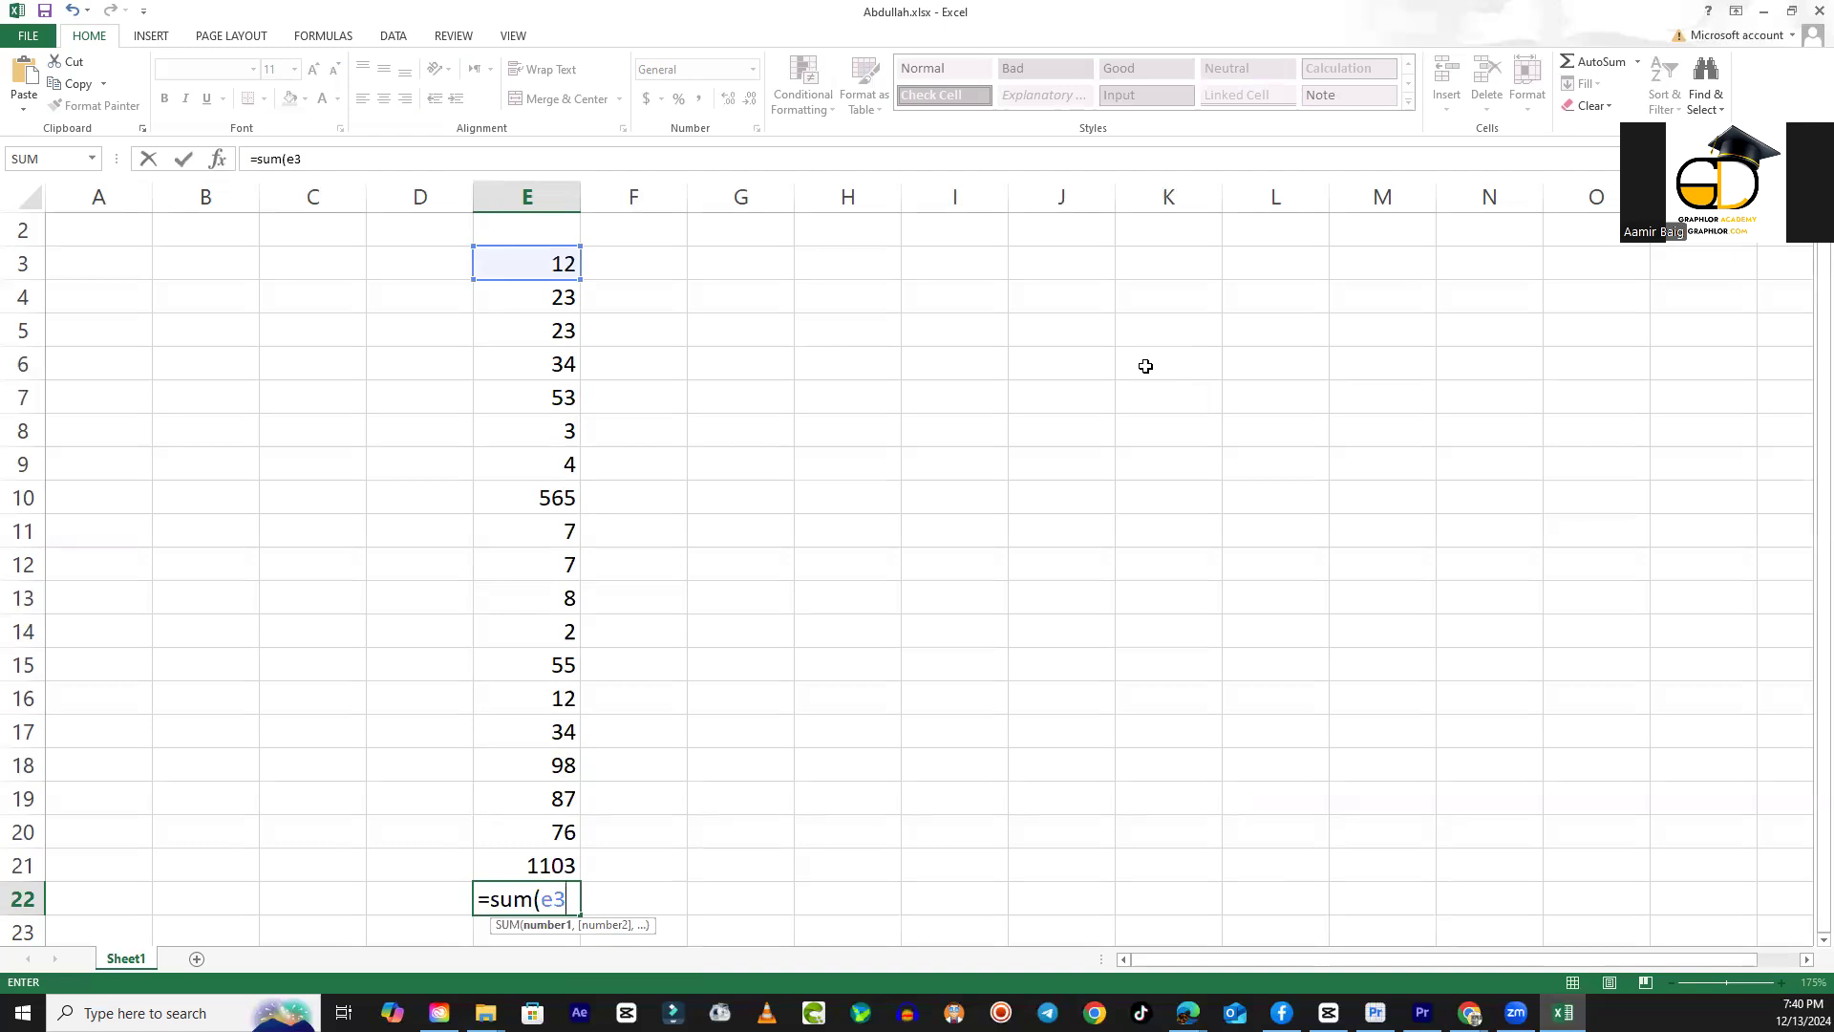
type(":")
type("e21")
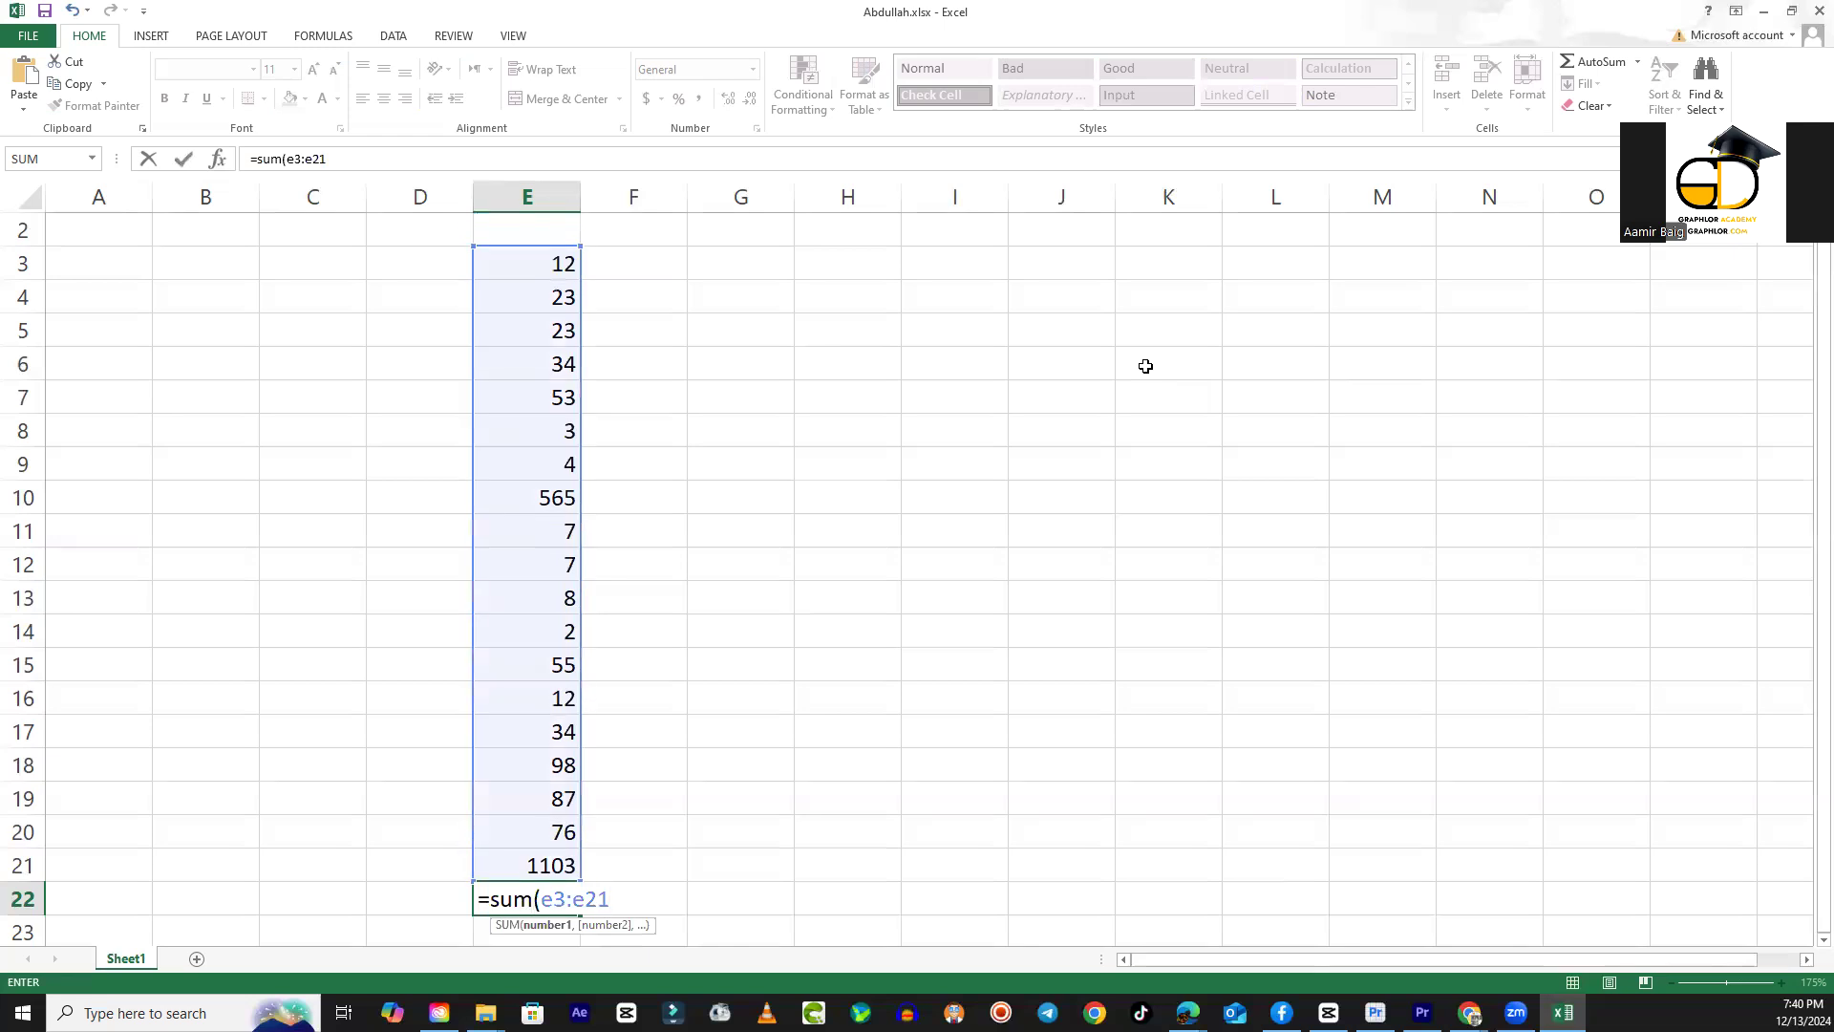
type(")")
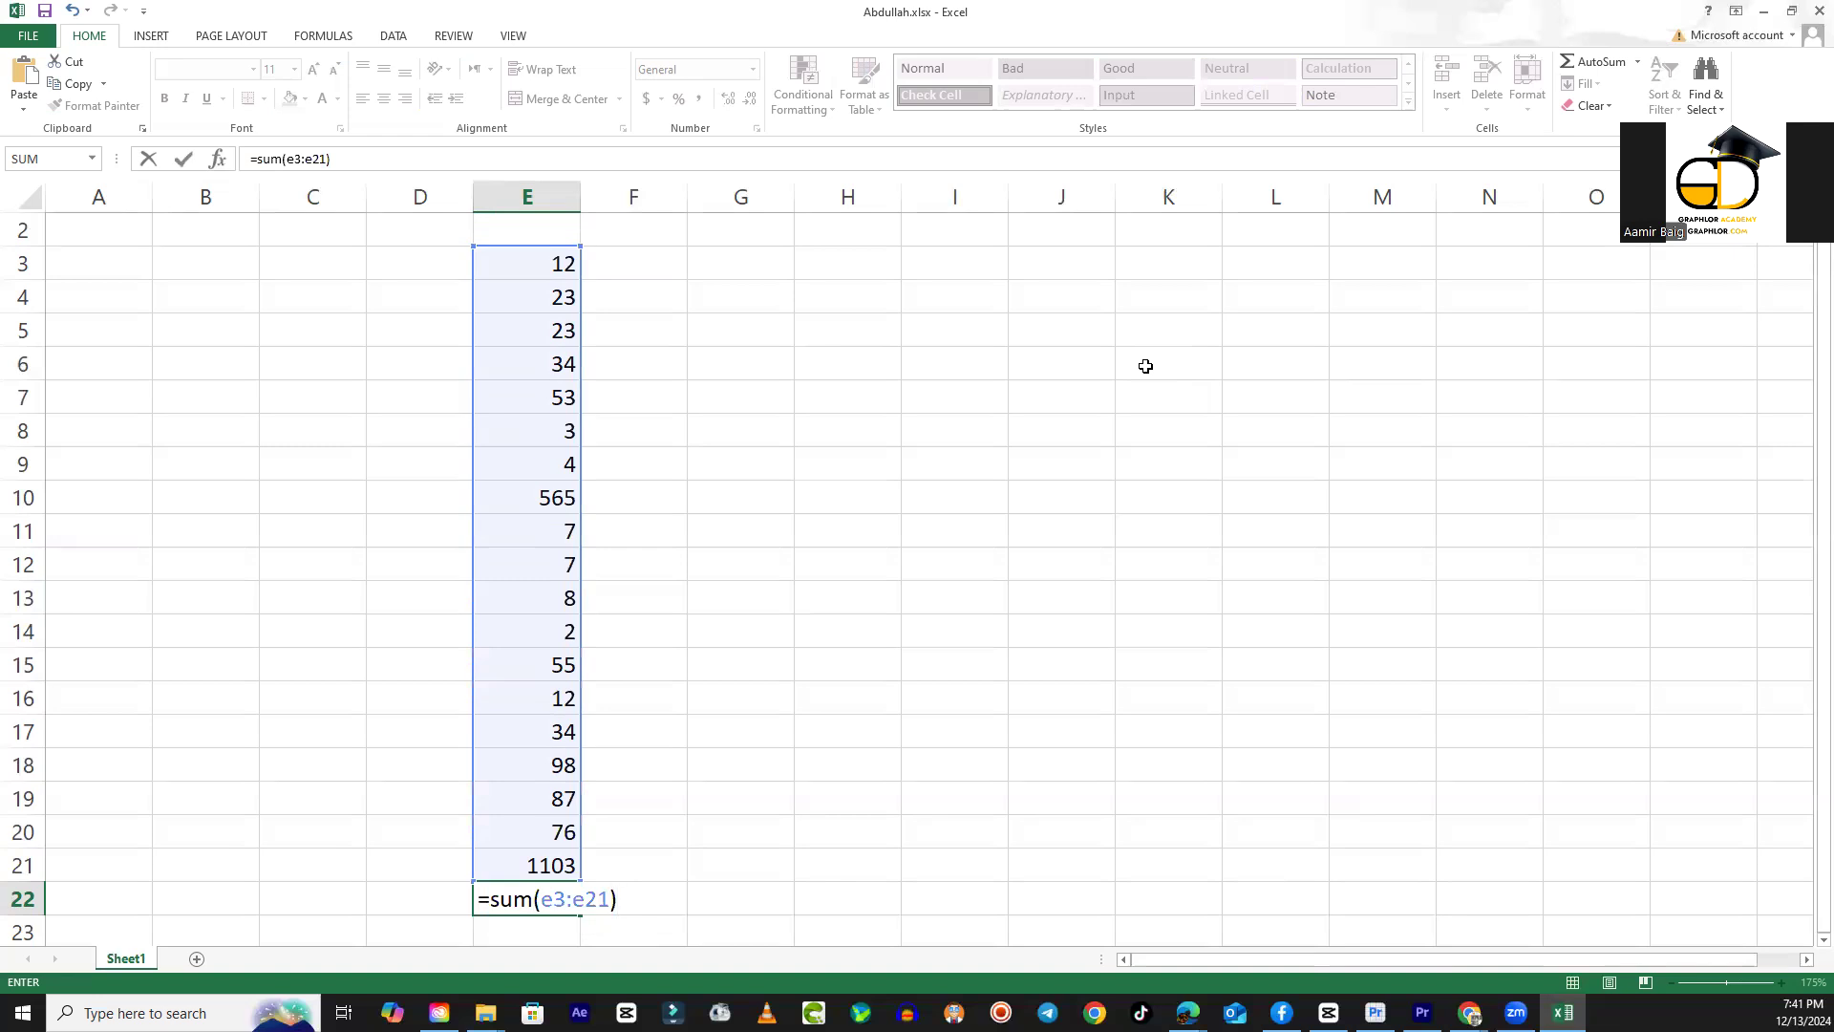
key("Return")
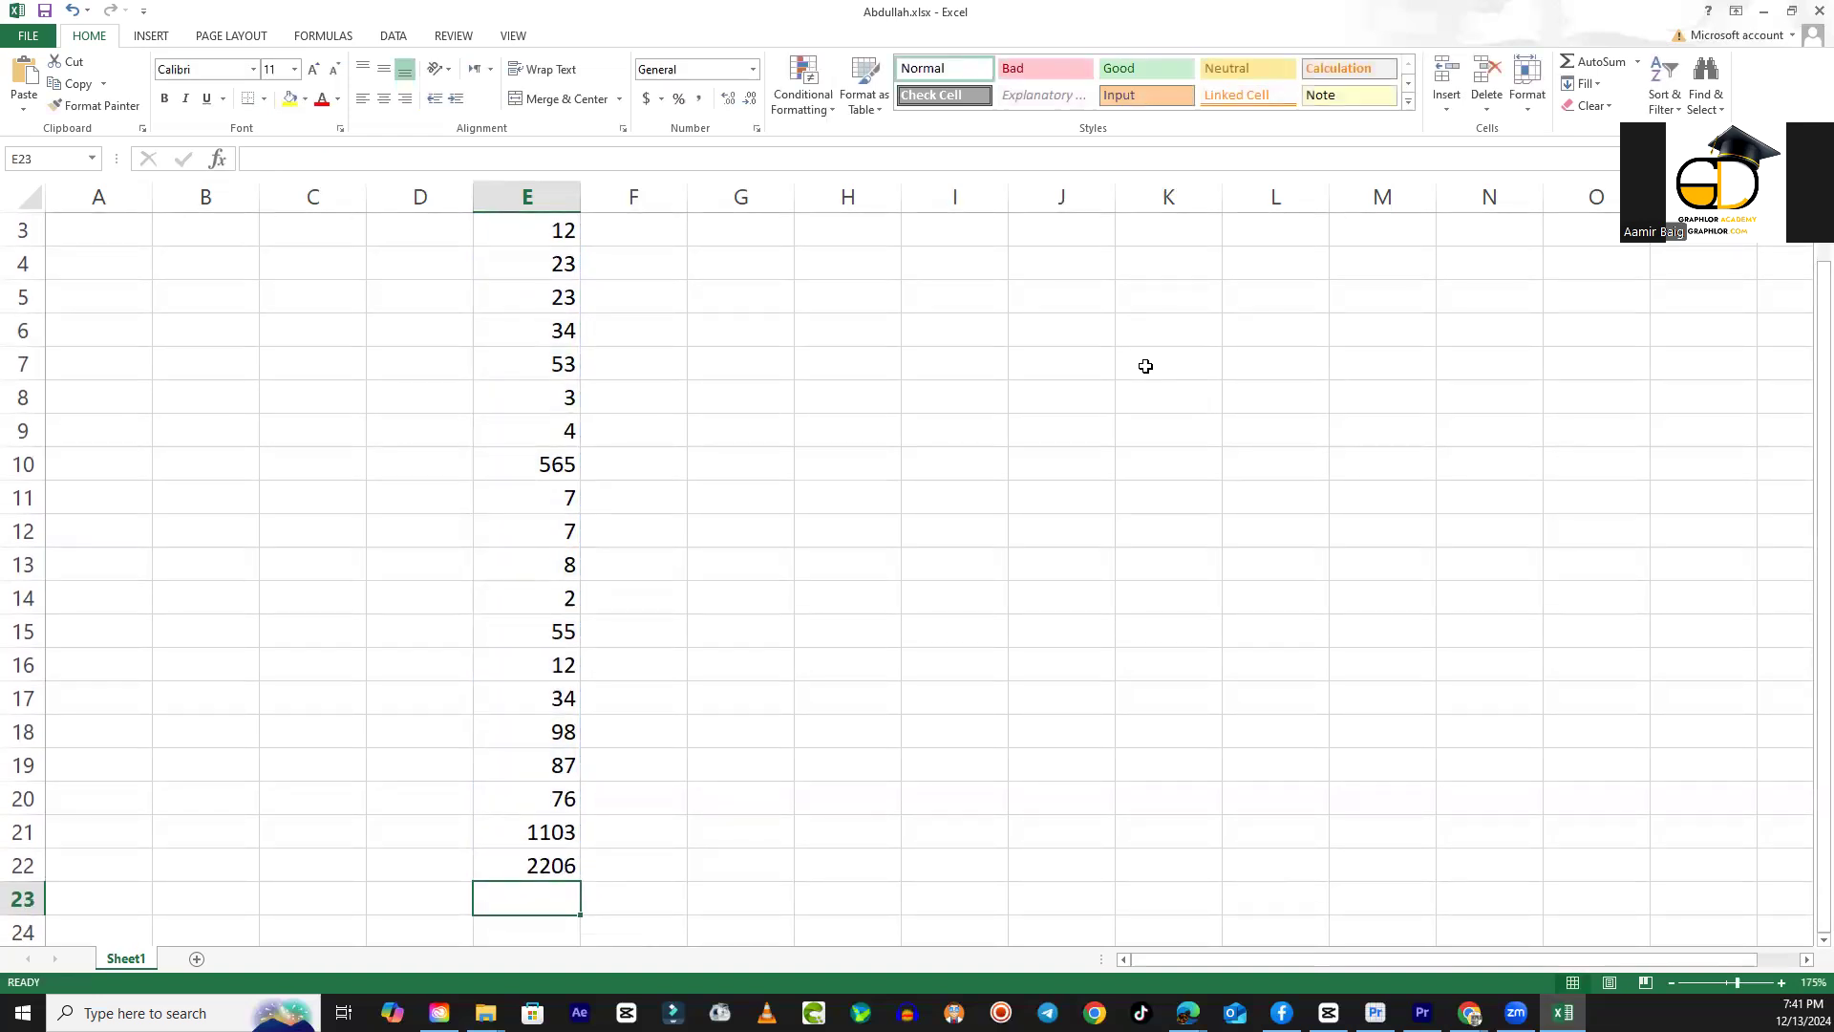
Clear the plus-sign addition formula from cell E21, keeping the SUM formula in E22.
key("Up")
key("Up")
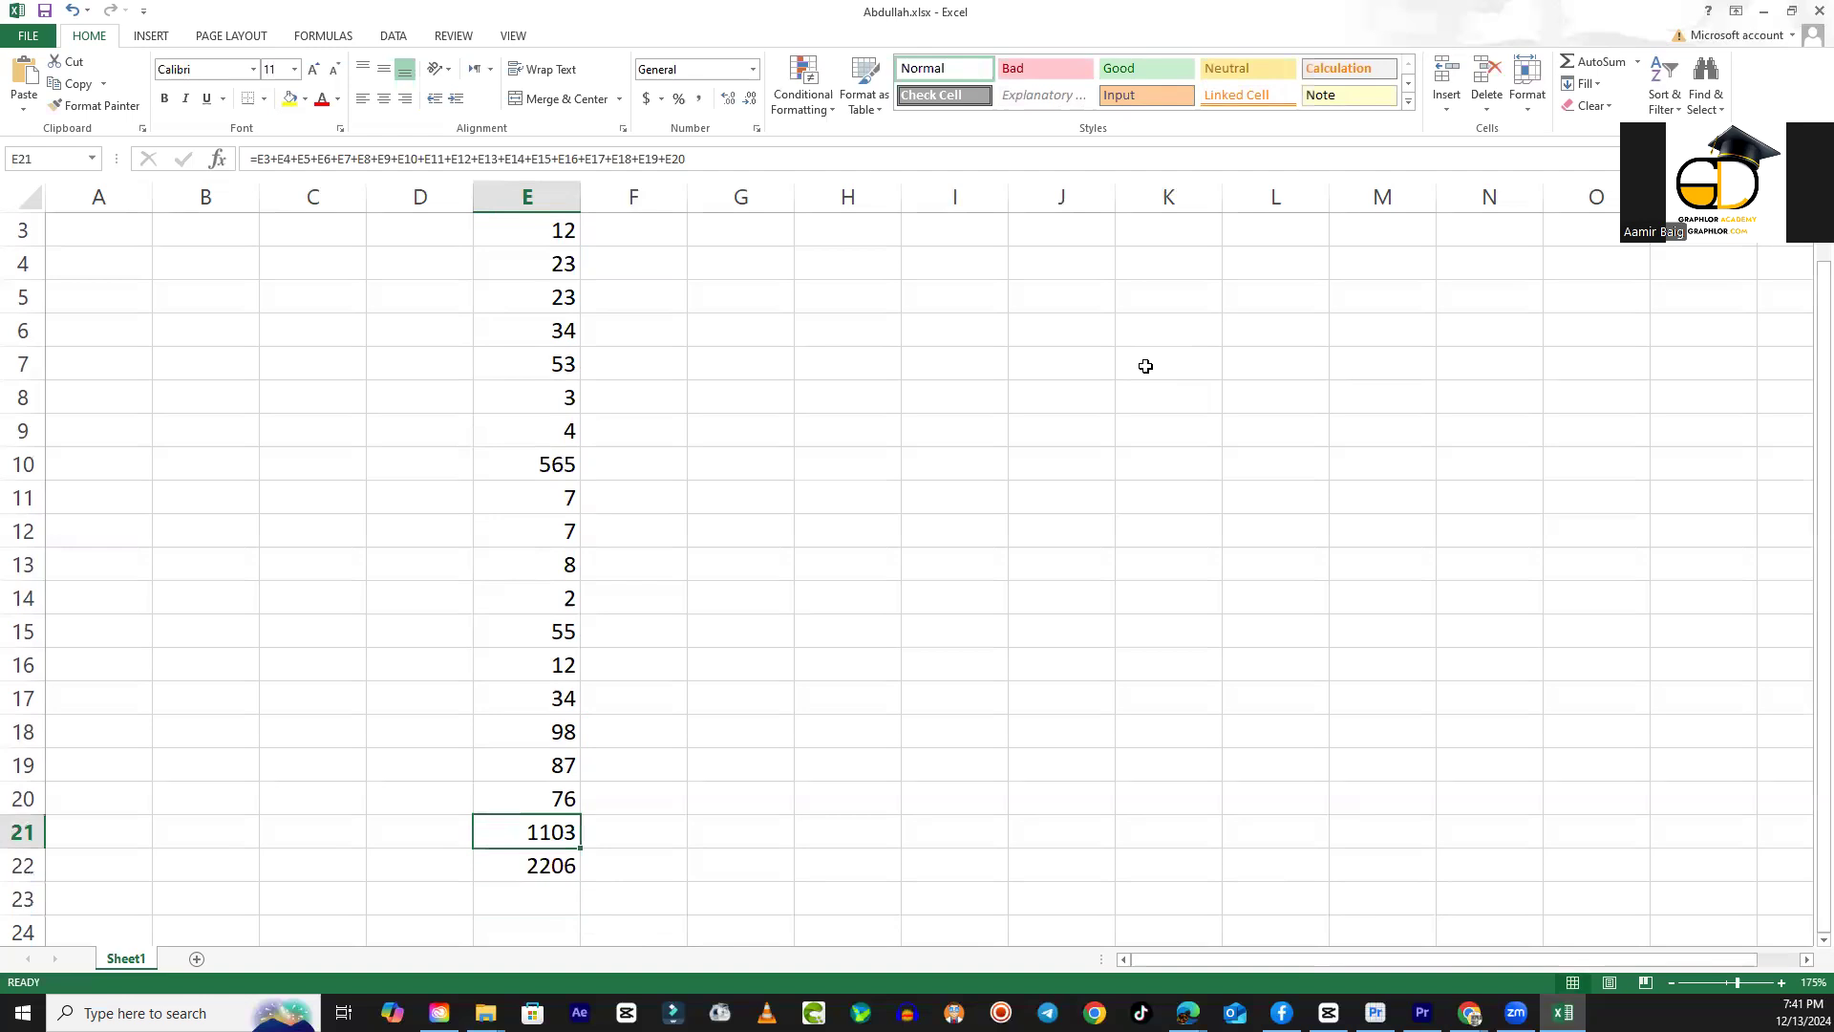
key("Down")
key("Up")
key("Up")
key("Up")
key("Up")
key("Up")
key("Down")
key("Down")
key("Down")
key("Down")
key("Delete")
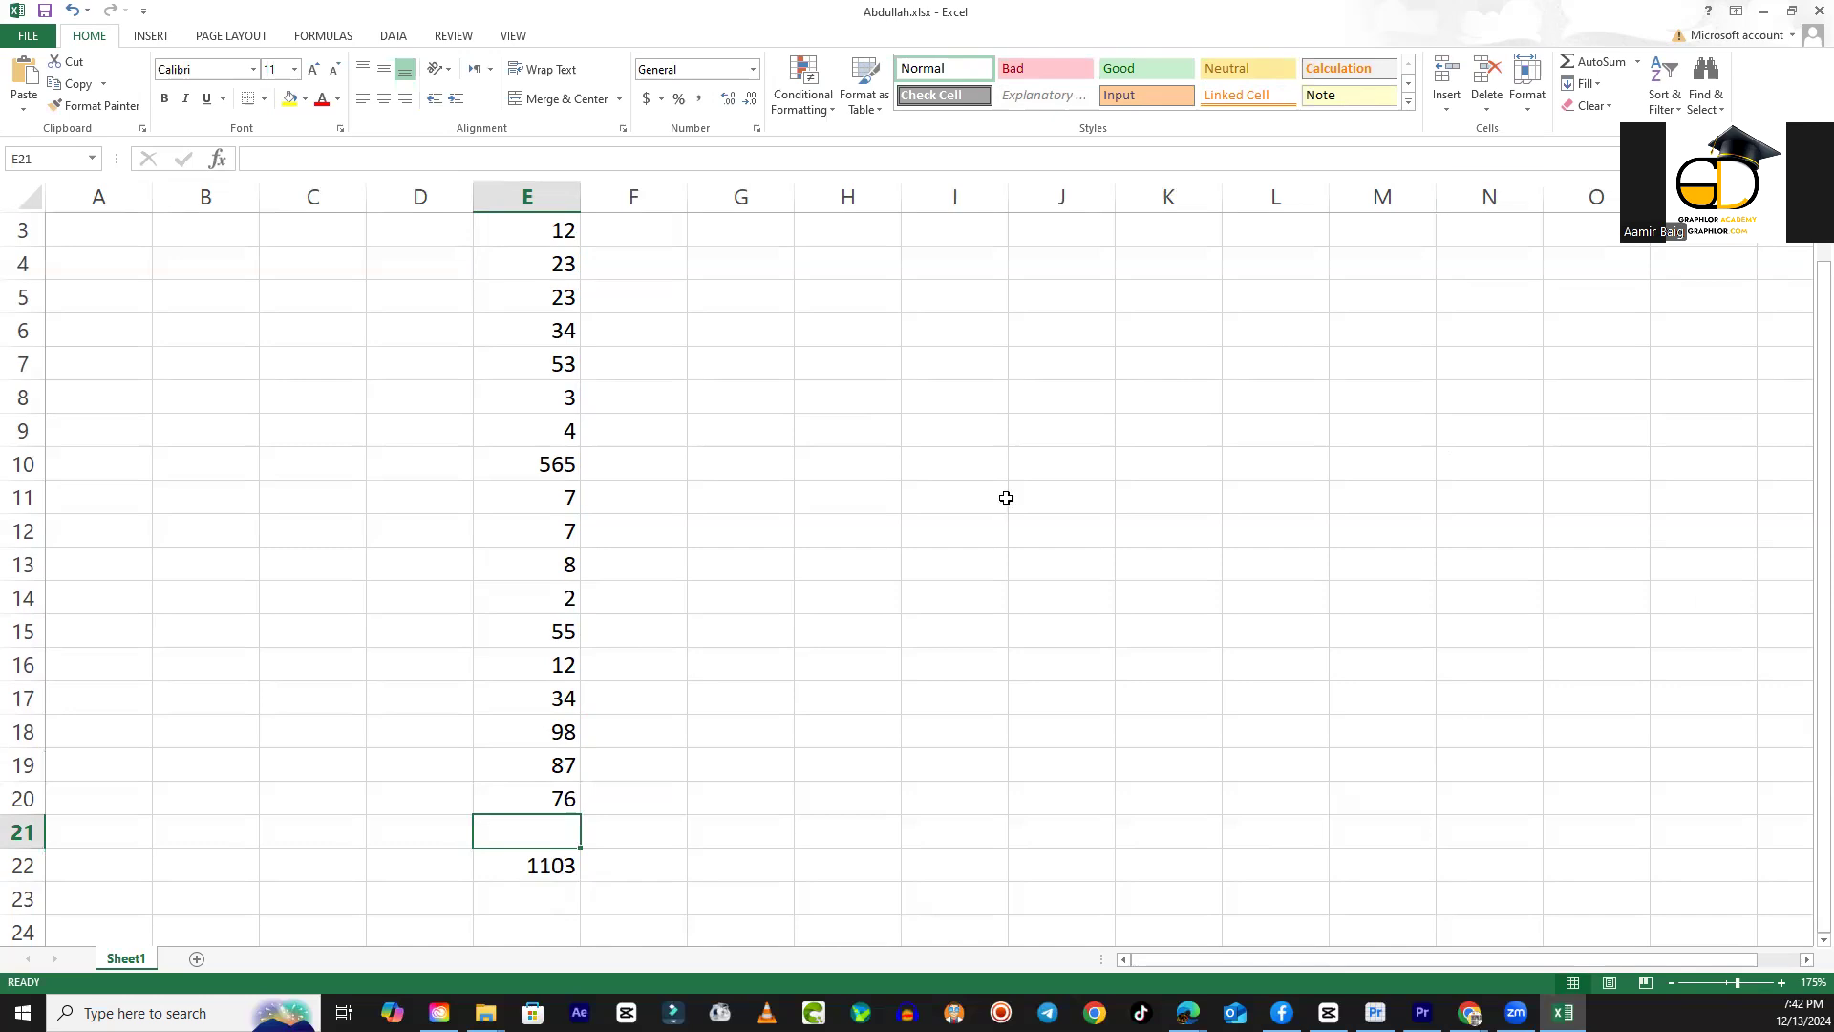
Fill cells G3 to G10 with the numbers 34, 23, 23, 34, 45, 56, 67 and 78.
scroll(827, 627, "down", 1)
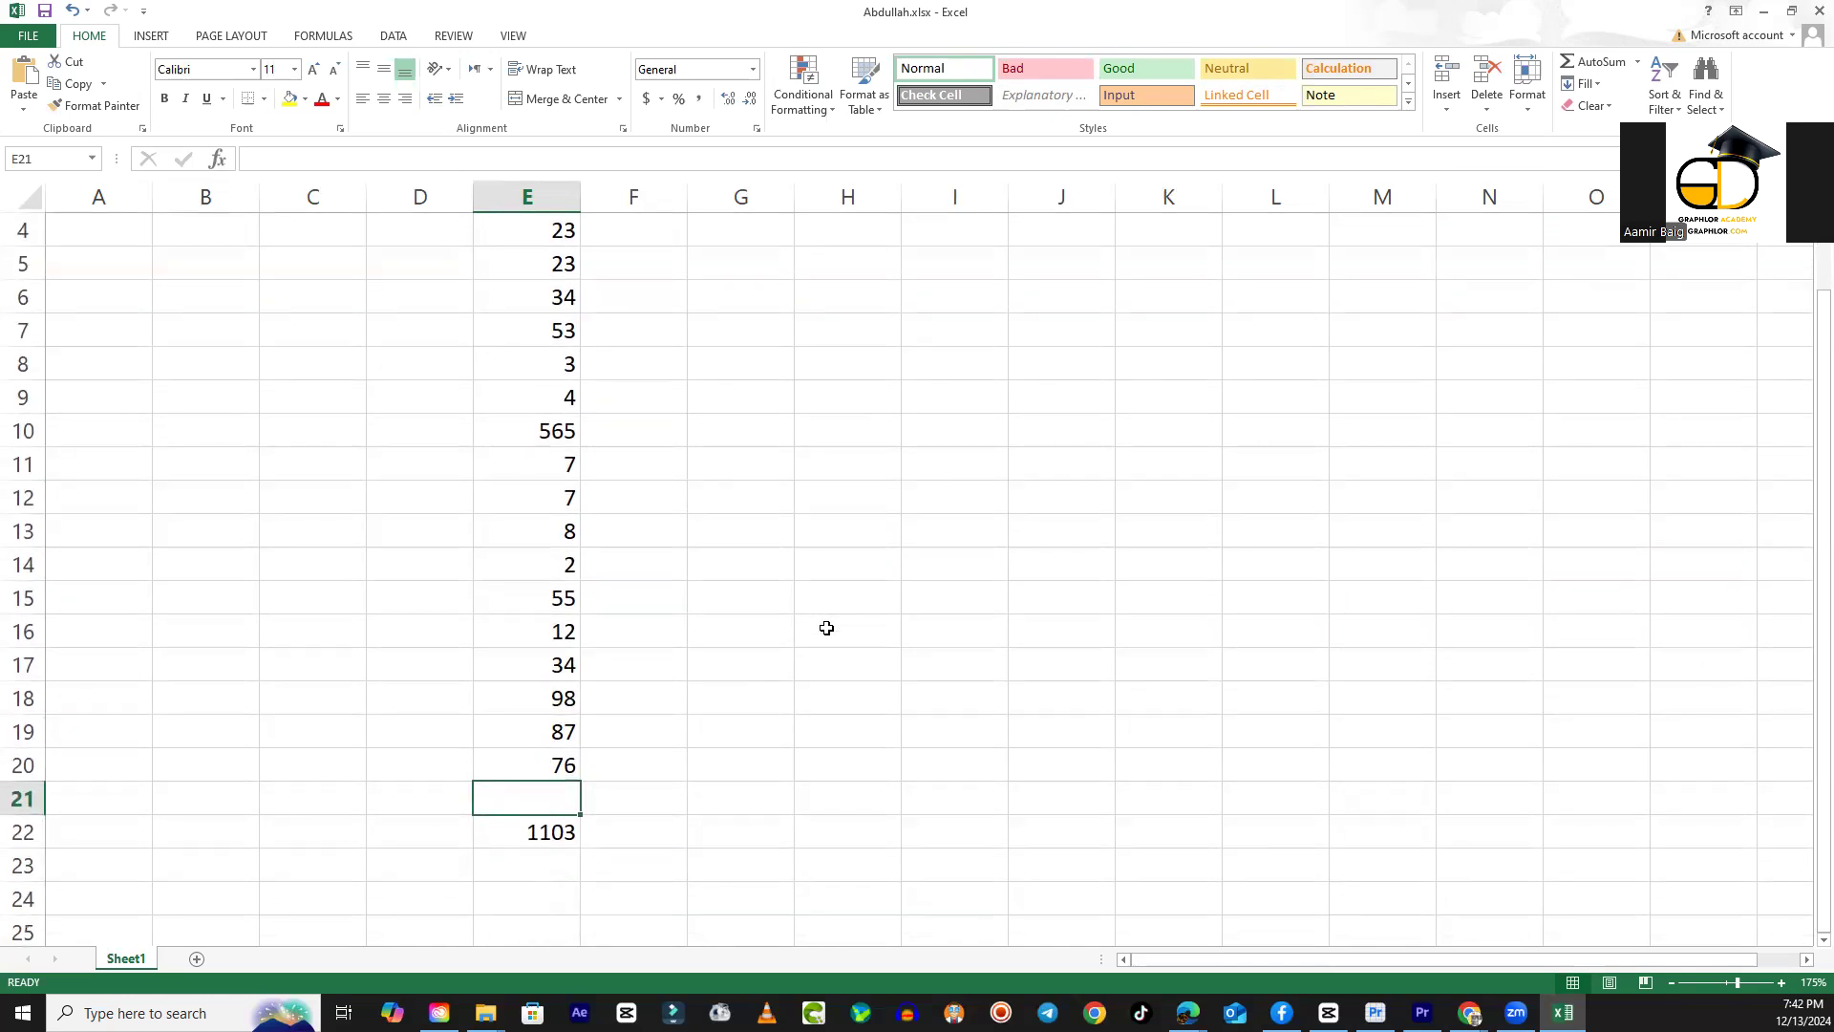
scroll(955, 688, "up", 1)
scroll(991, 692, "down", 1)
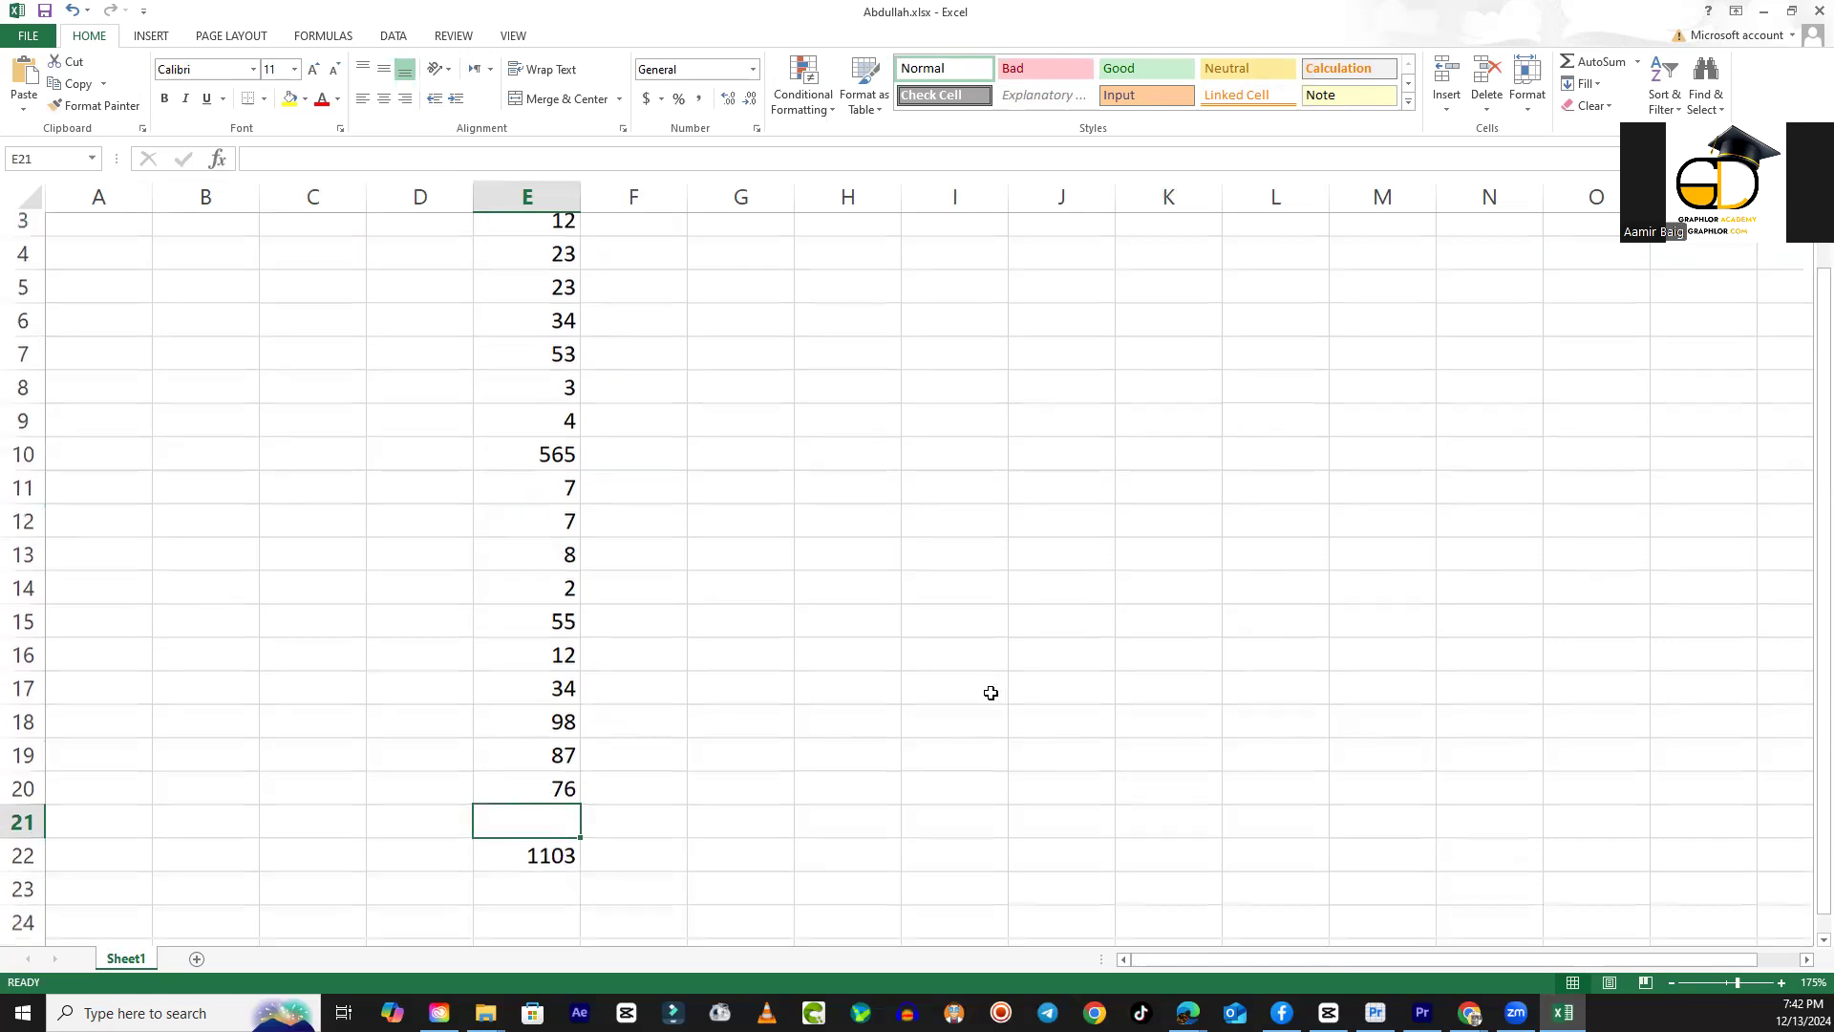
scroll(788, 783, "up", 1)
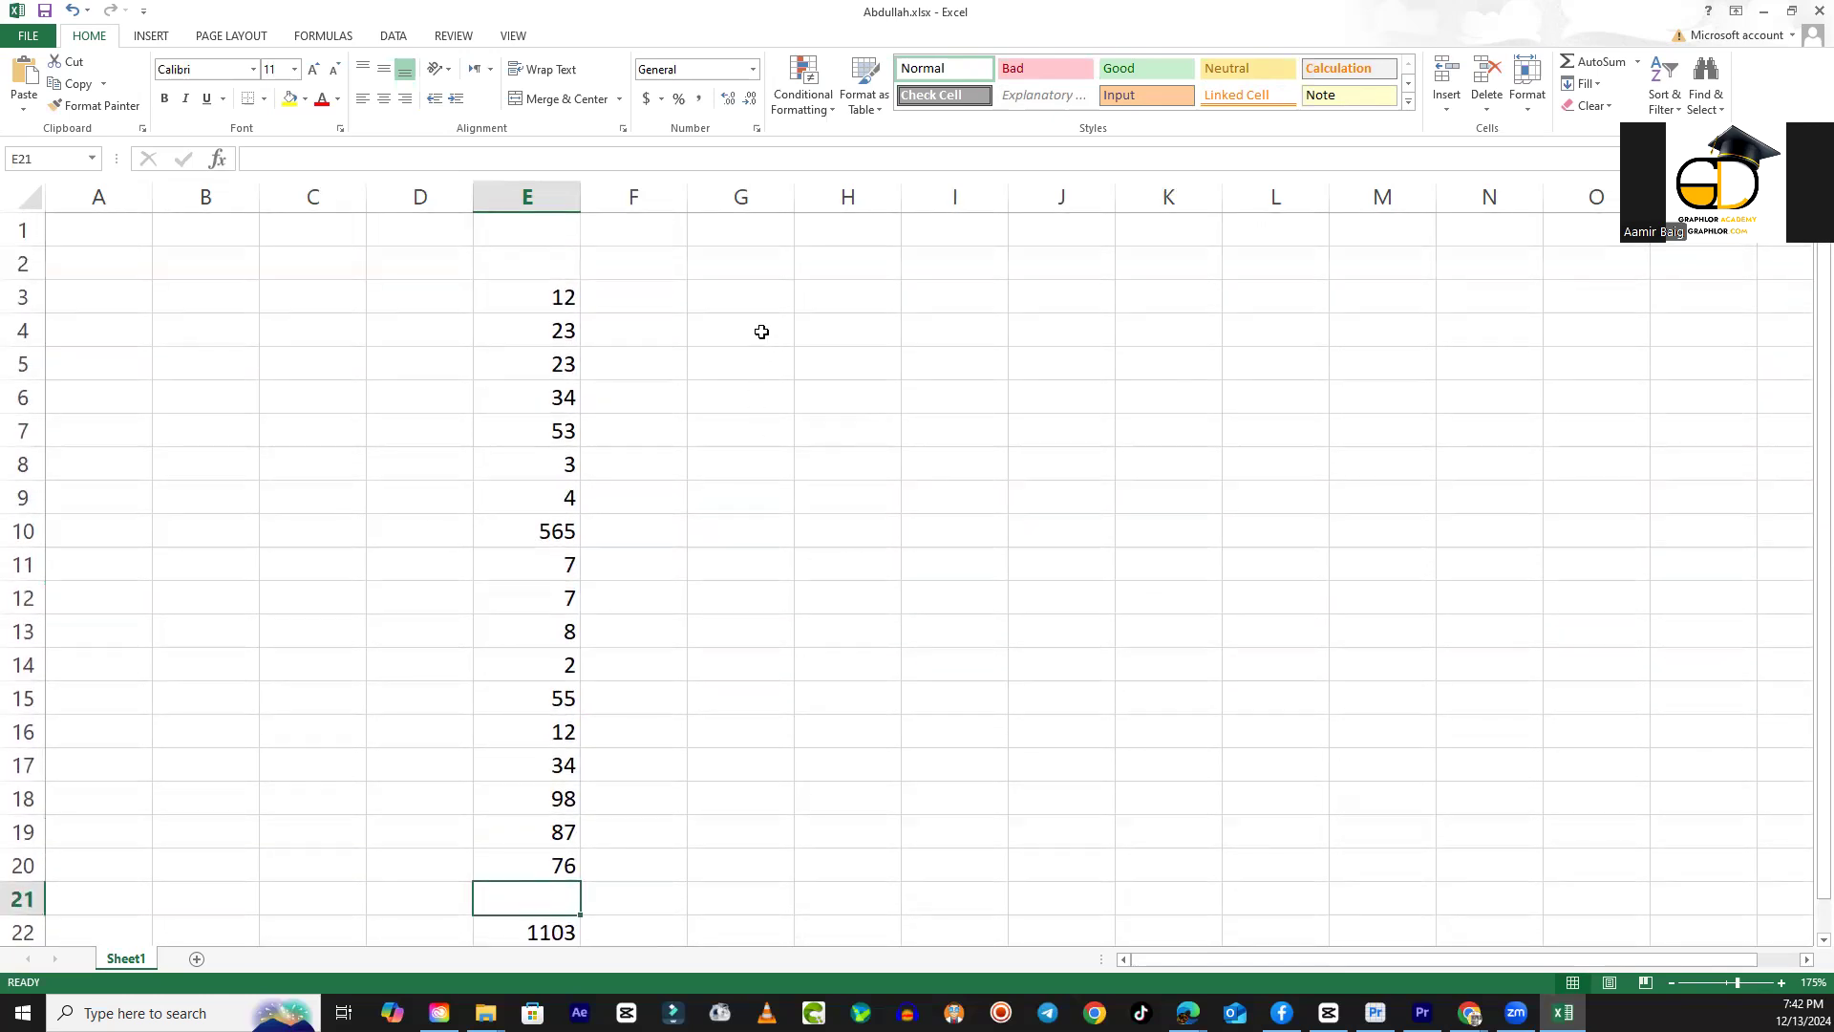
left_click(767, 287)
type("34")
key("Return")
type("23")
key("Return")
type("23")
key("Return")
type("34")
key("Return")
type("45")
key("Return")
type("56")
key("Return")
type("67")
key("Return")
type("78")
key("Return")
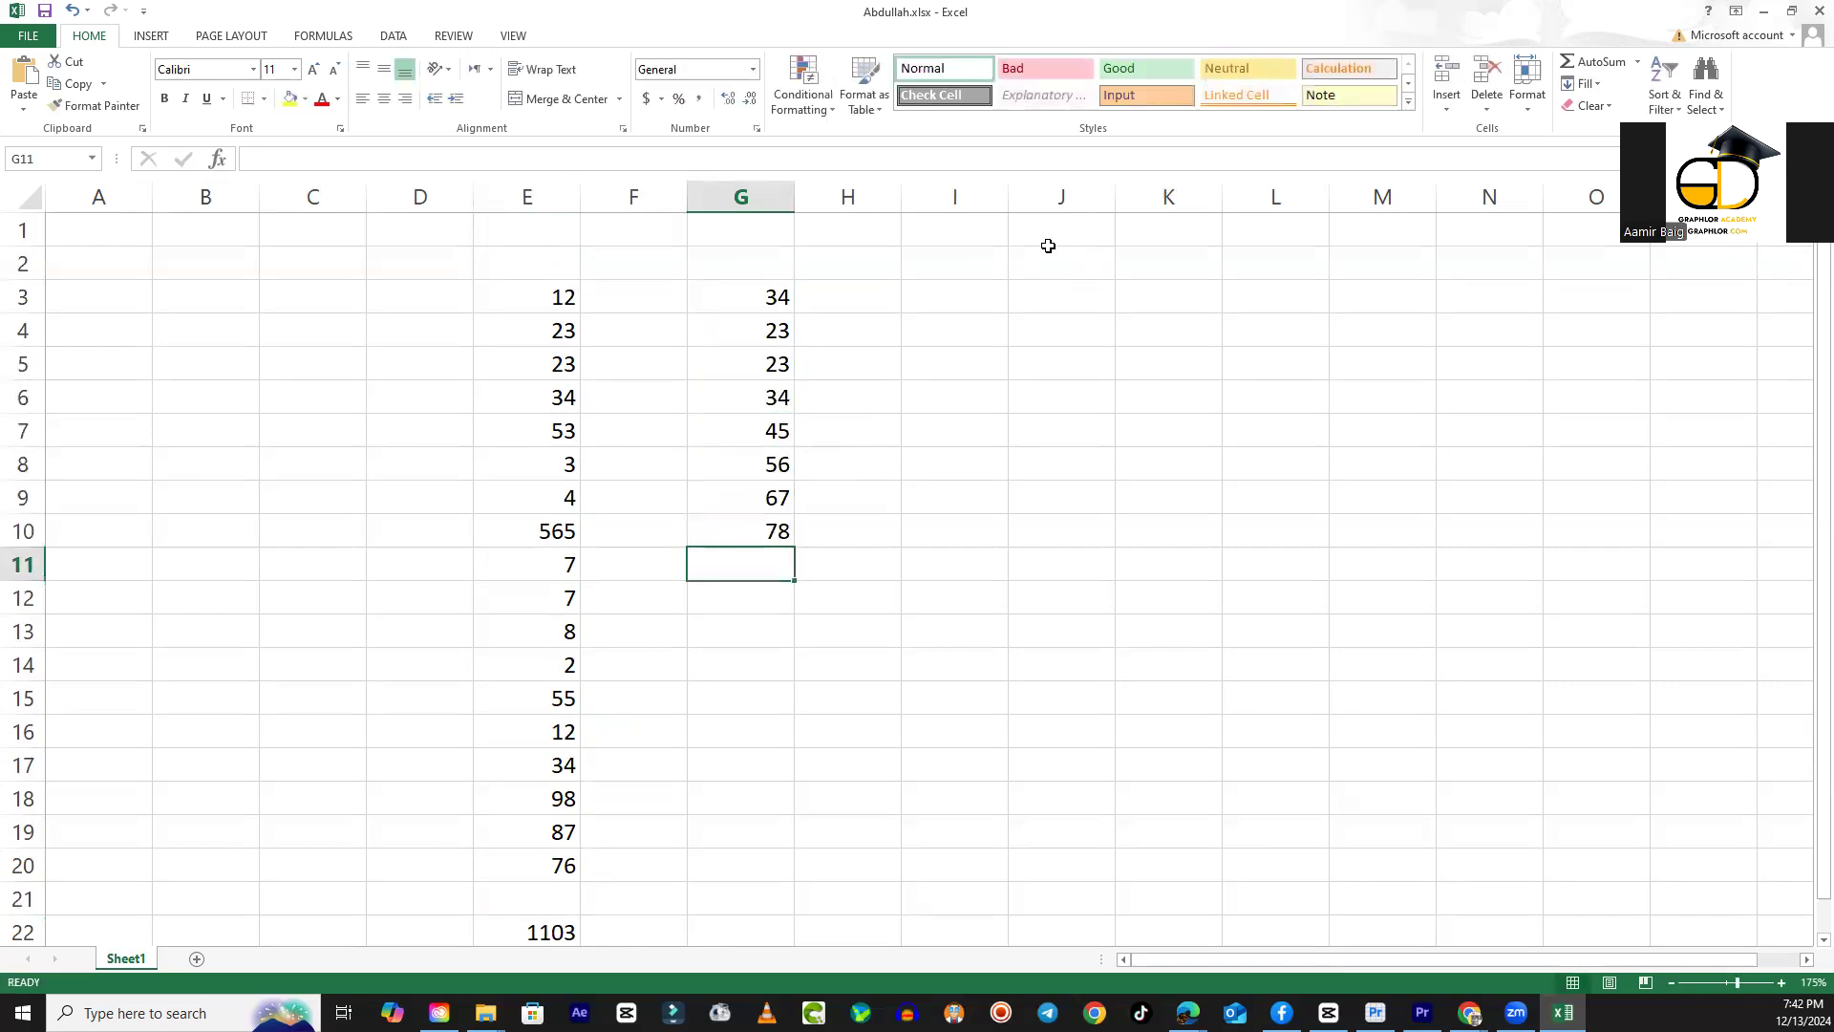
Total the column G numbers with the formula =sum(g3:g10) in cell G11.
key("Up")
key("Up")
key("Up")
key("Down")
key("Down")
key("Down")
type("=")
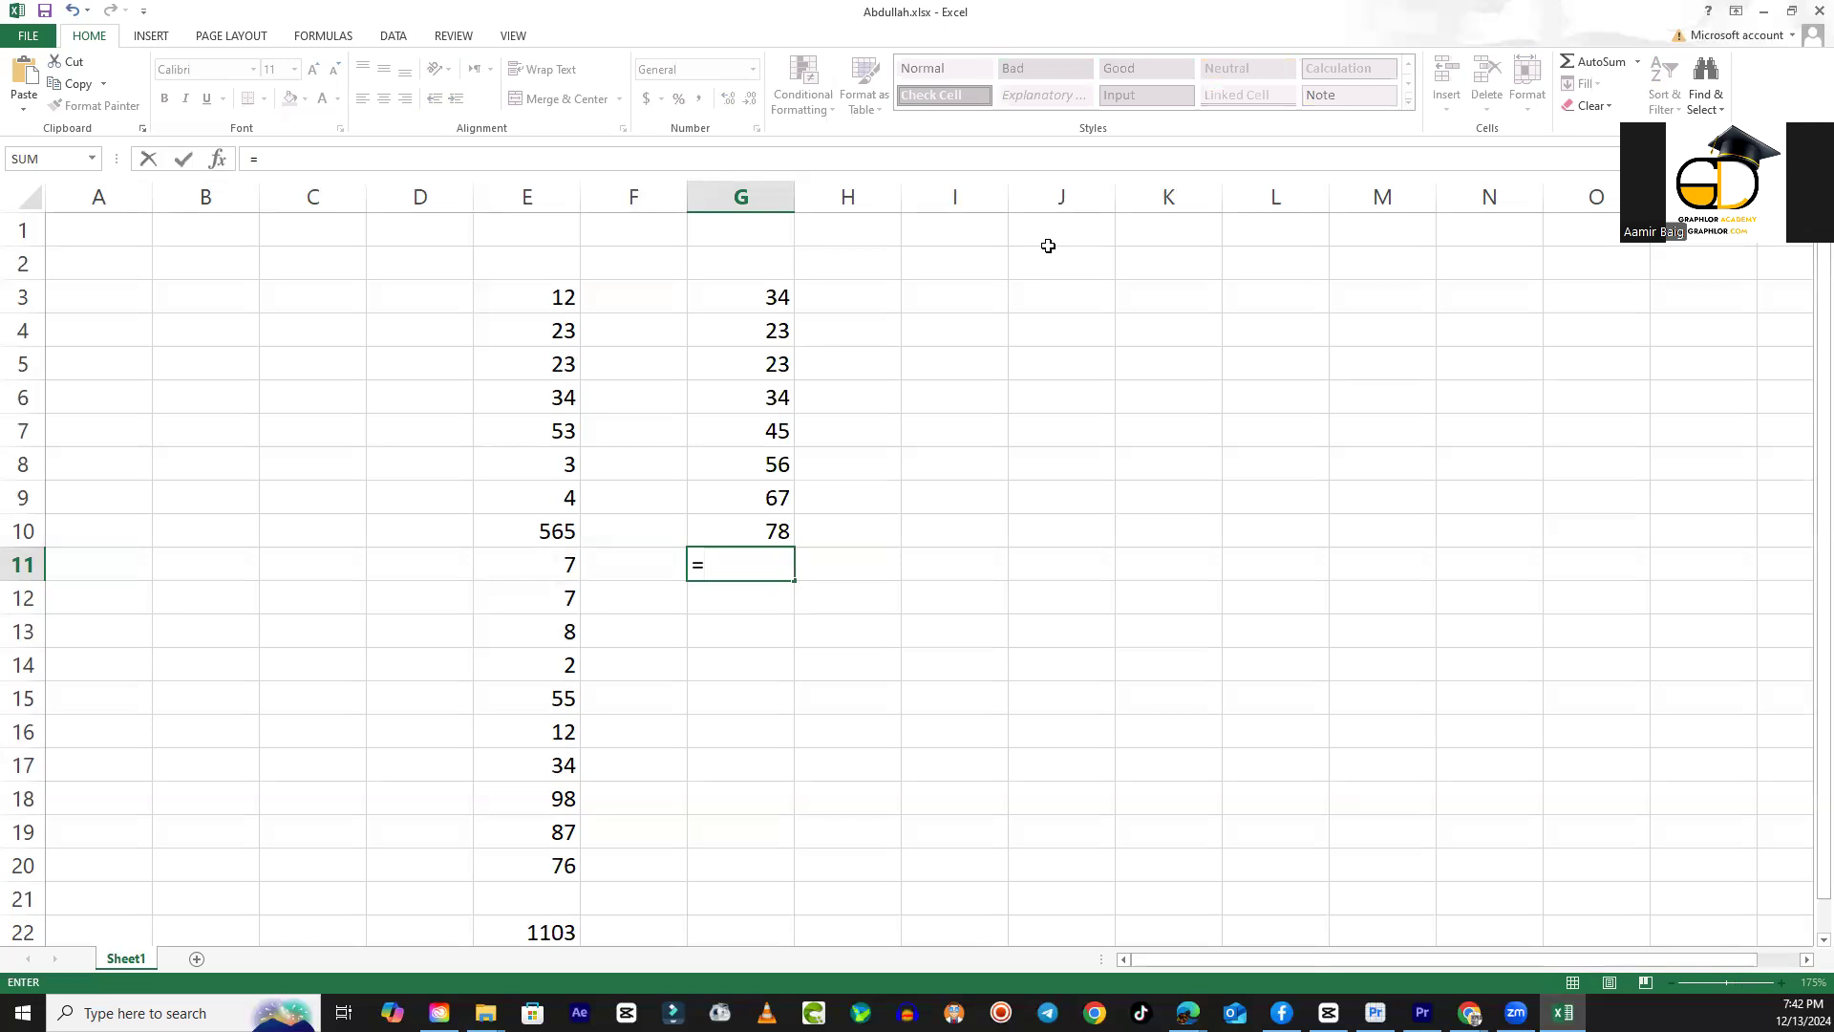
type("sum")
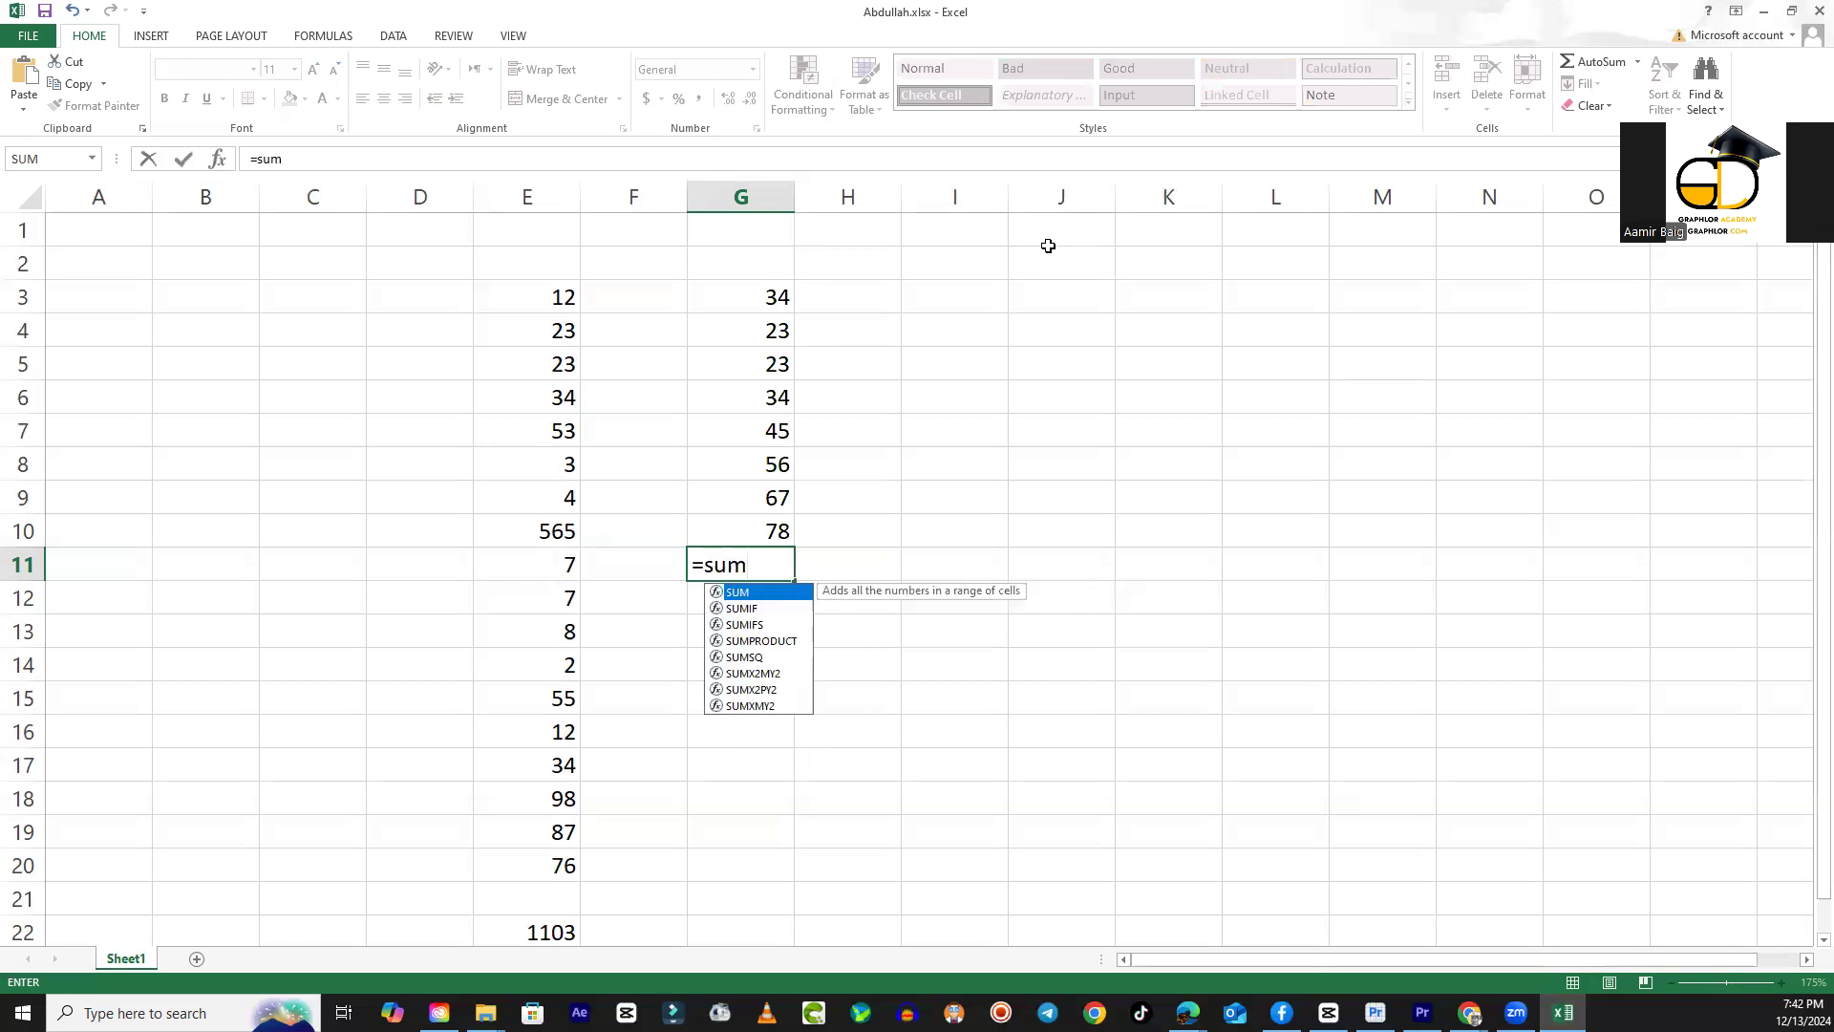
type("(")
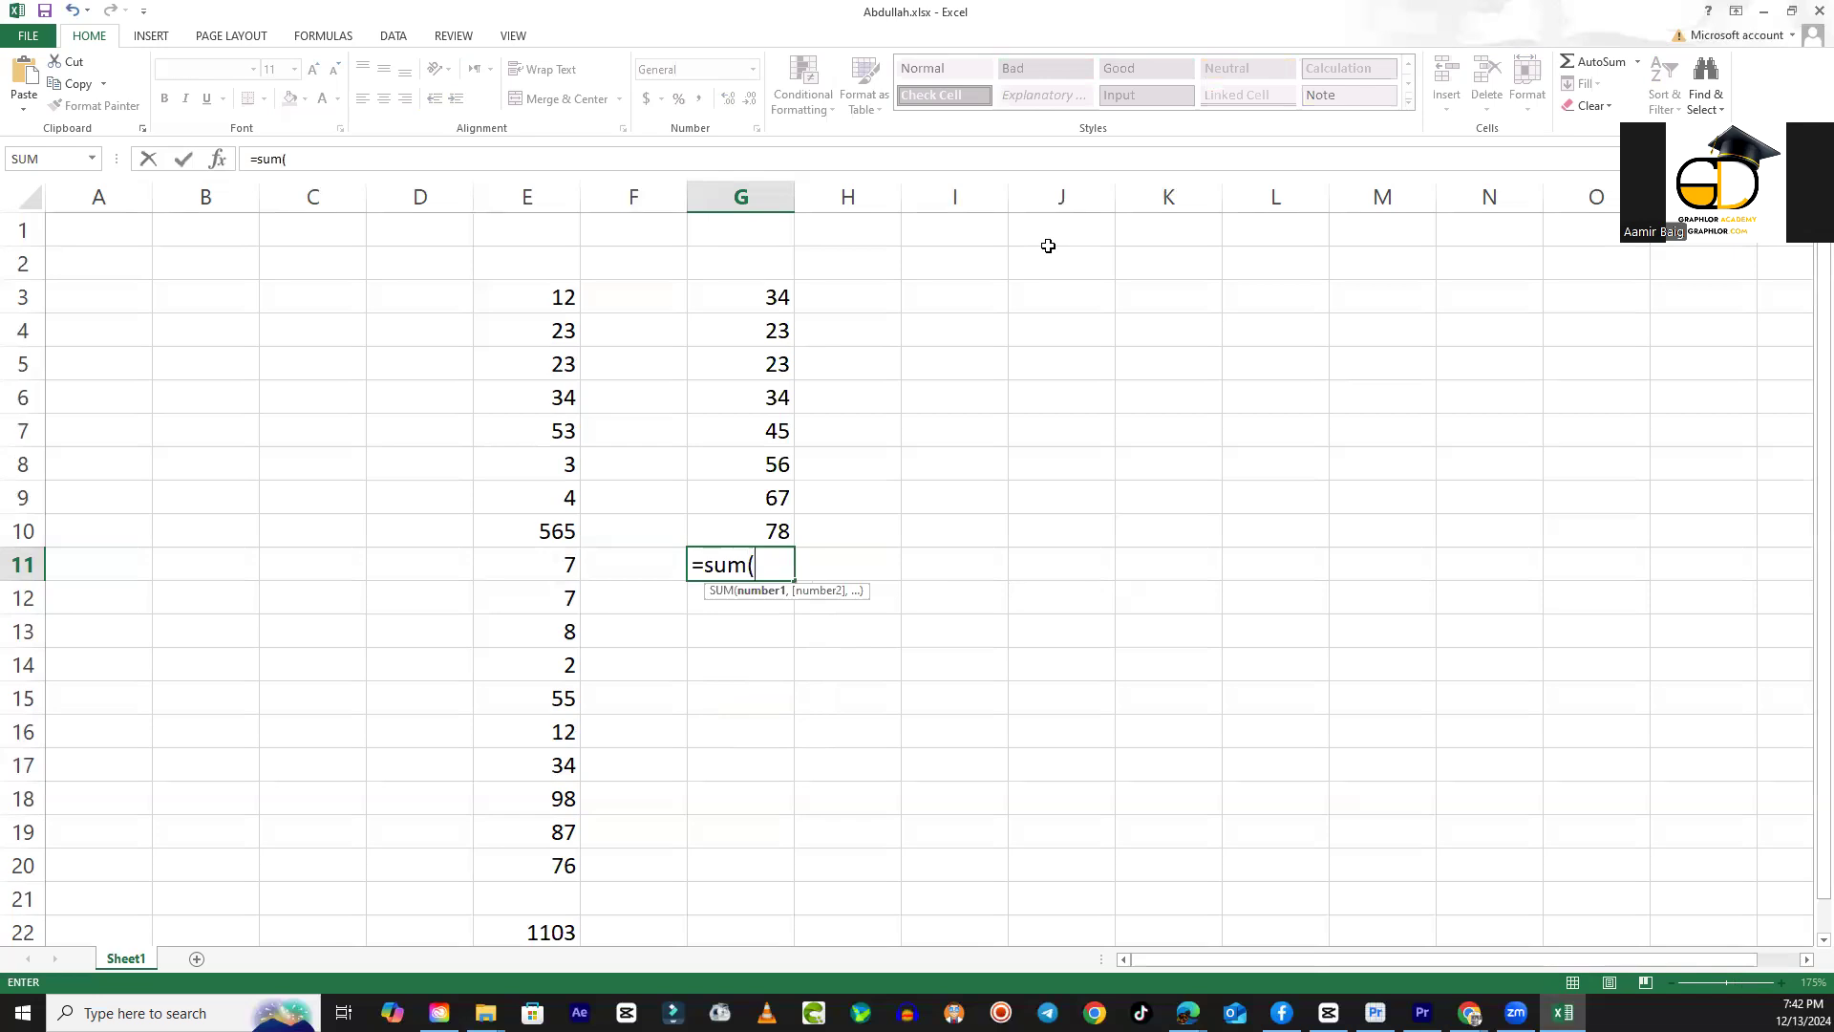
type("g3")
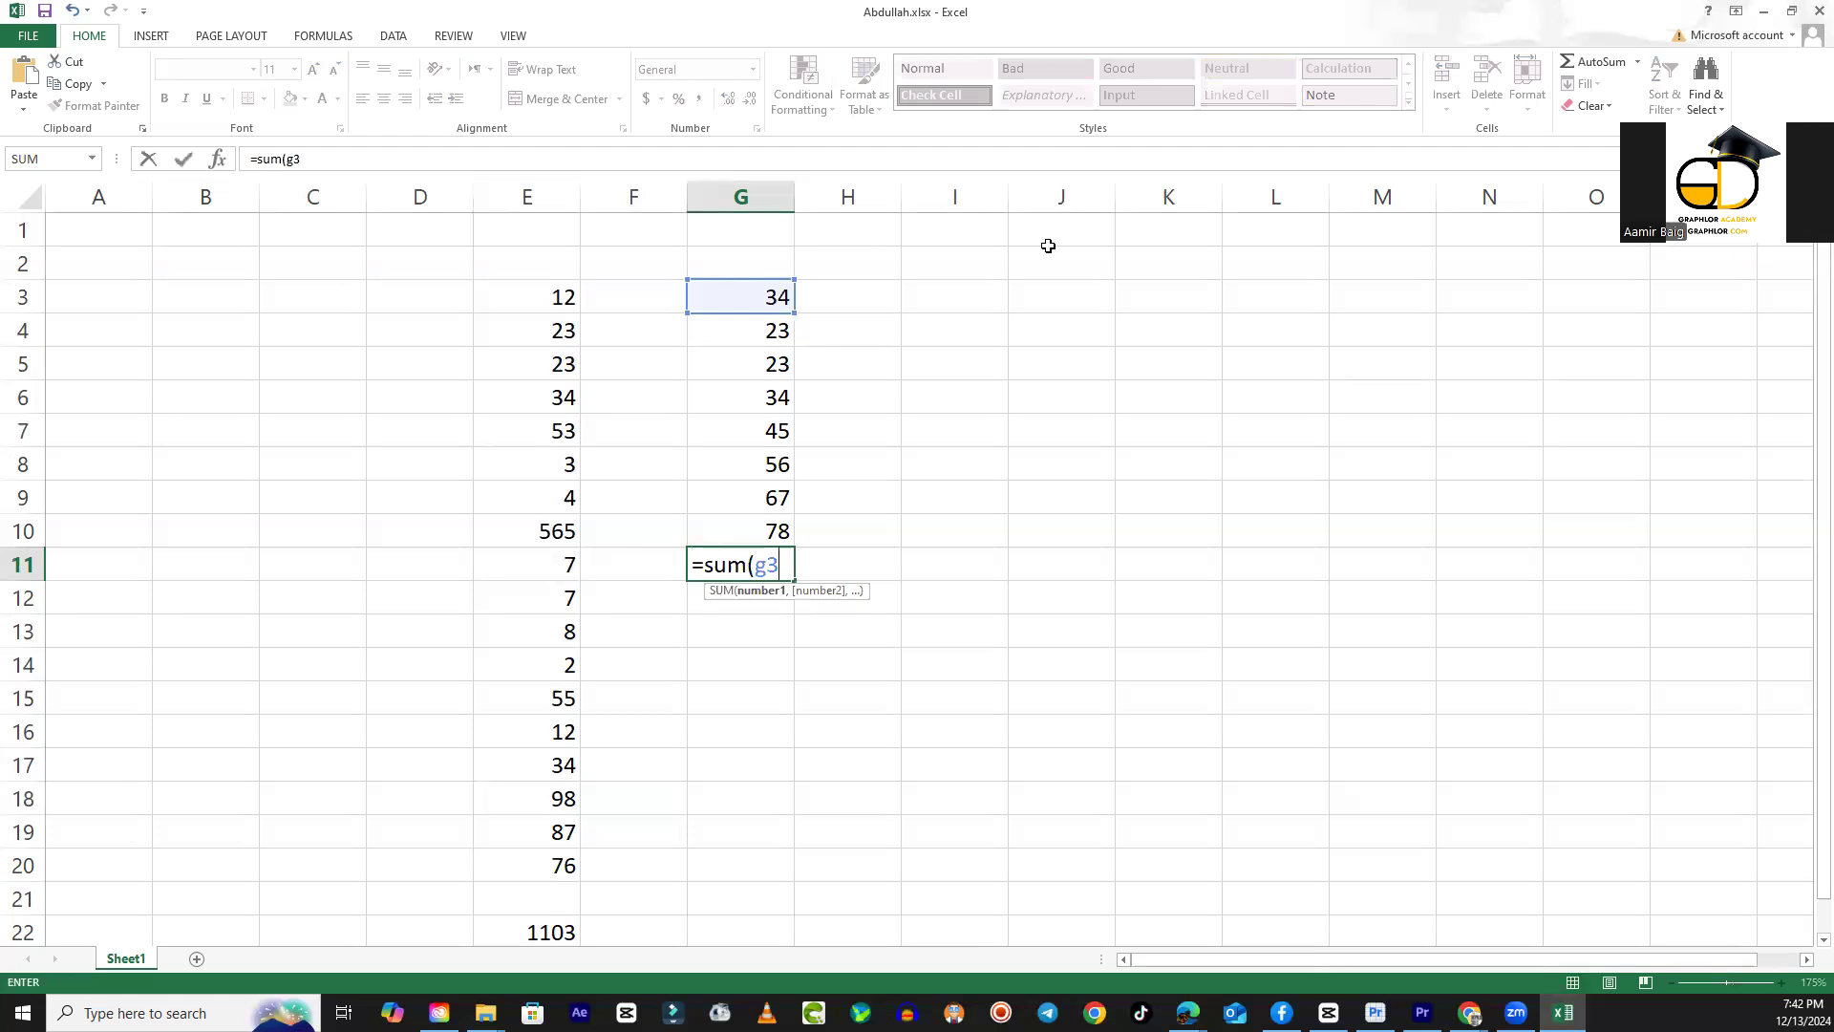
type(":")
type("g10")
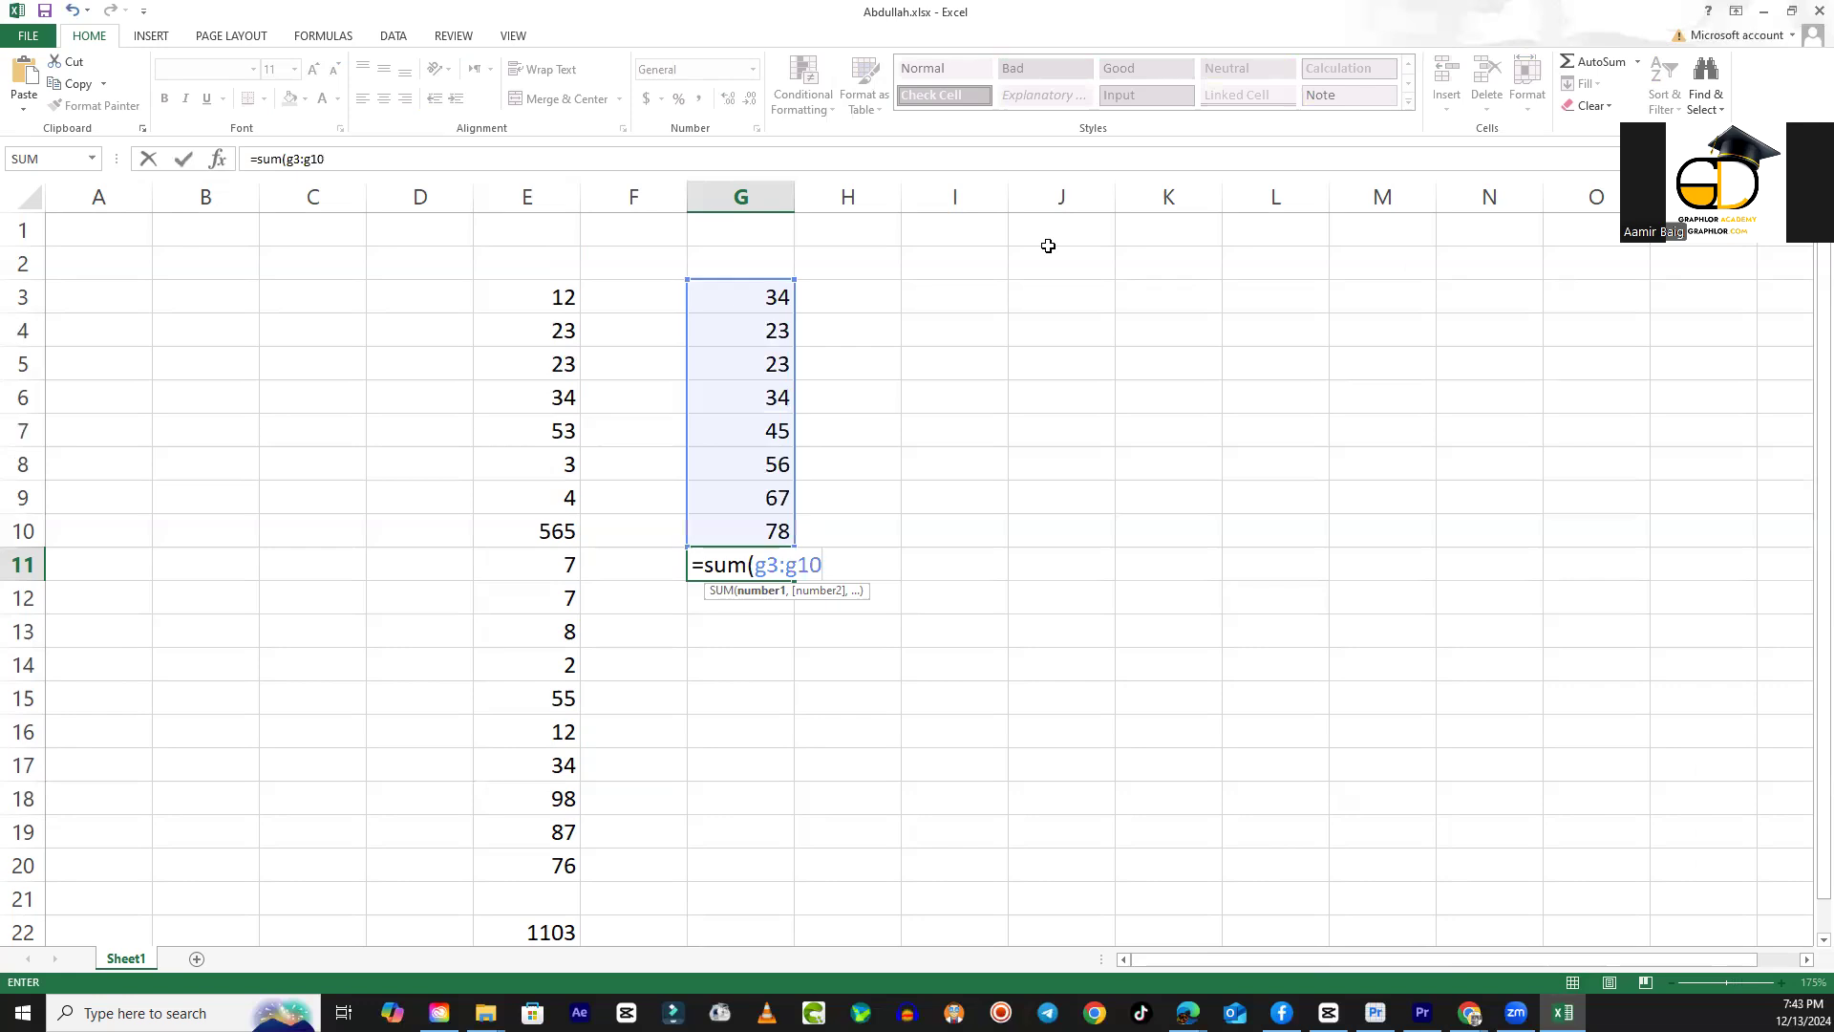
type(")")
key("Return")
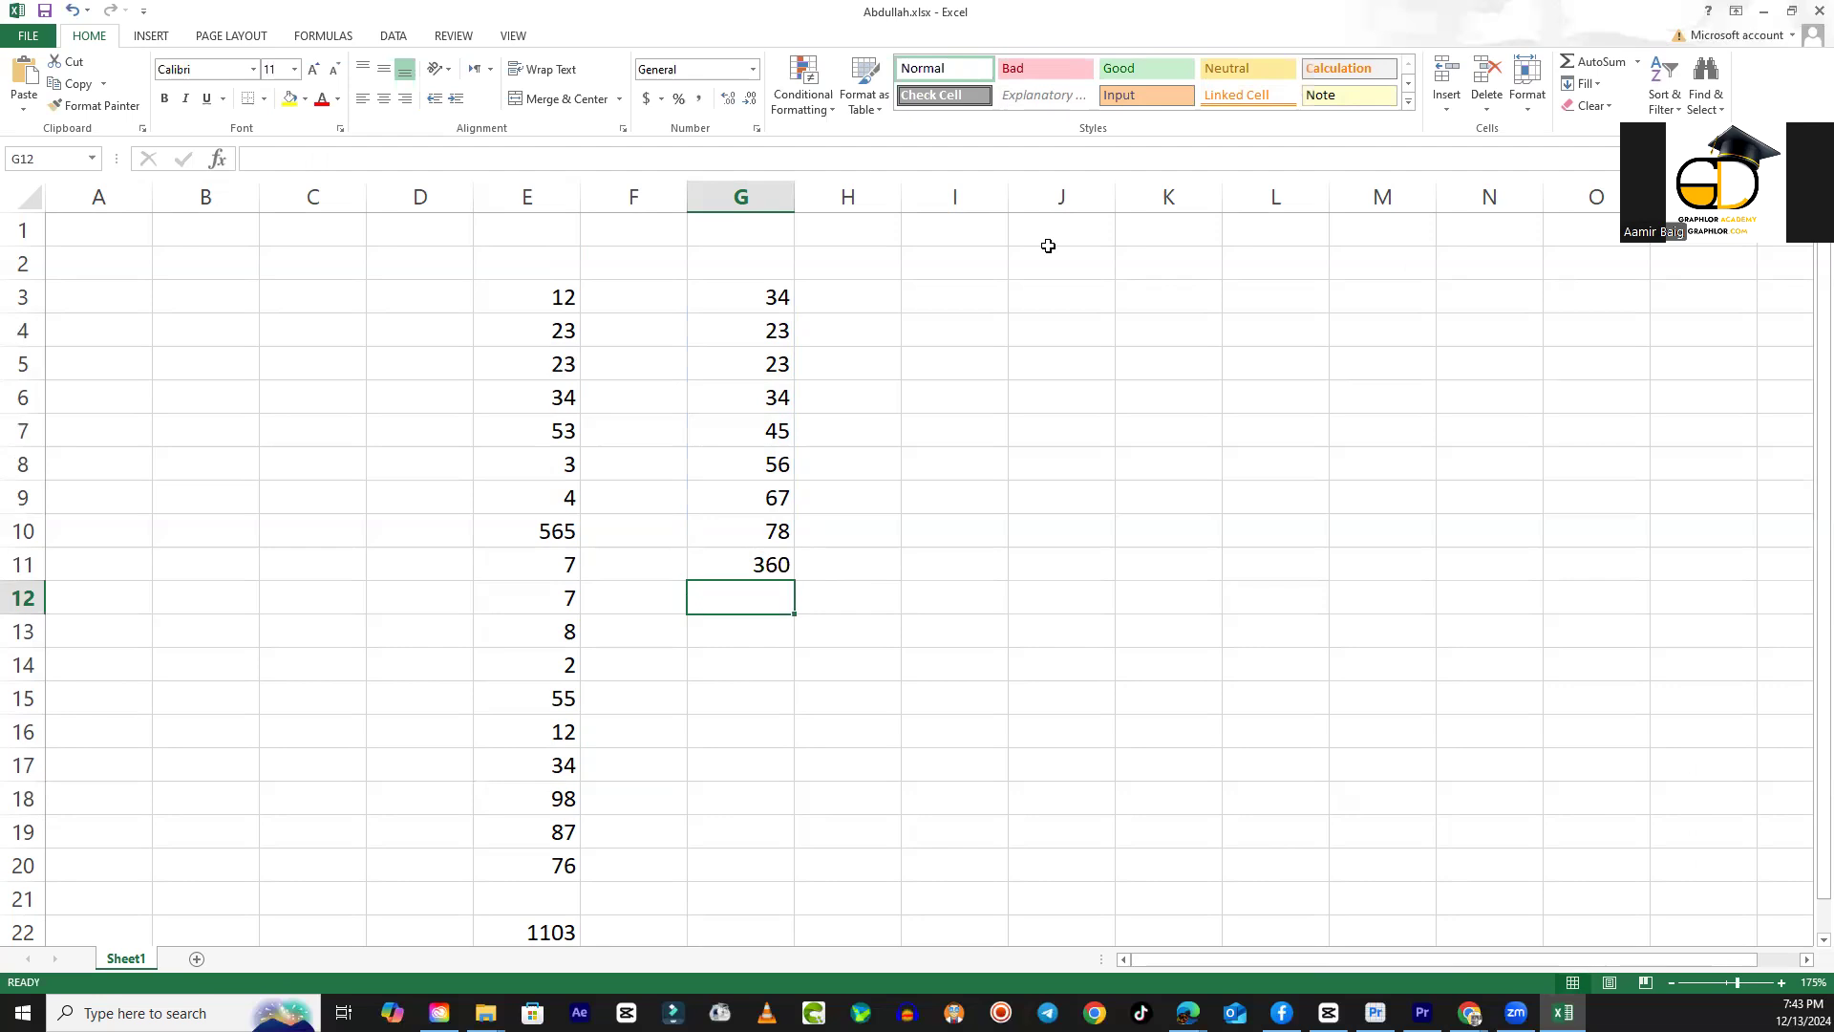
Enter 34, 45, 56 and 67 in cells H3, H5, H7 and H9, leaving the cells between them empty.
key("Right")
key("Up")
key("Up")
key("Up")
key("Up")
key("Up")
key("Up")
key("Up")
key("Up")
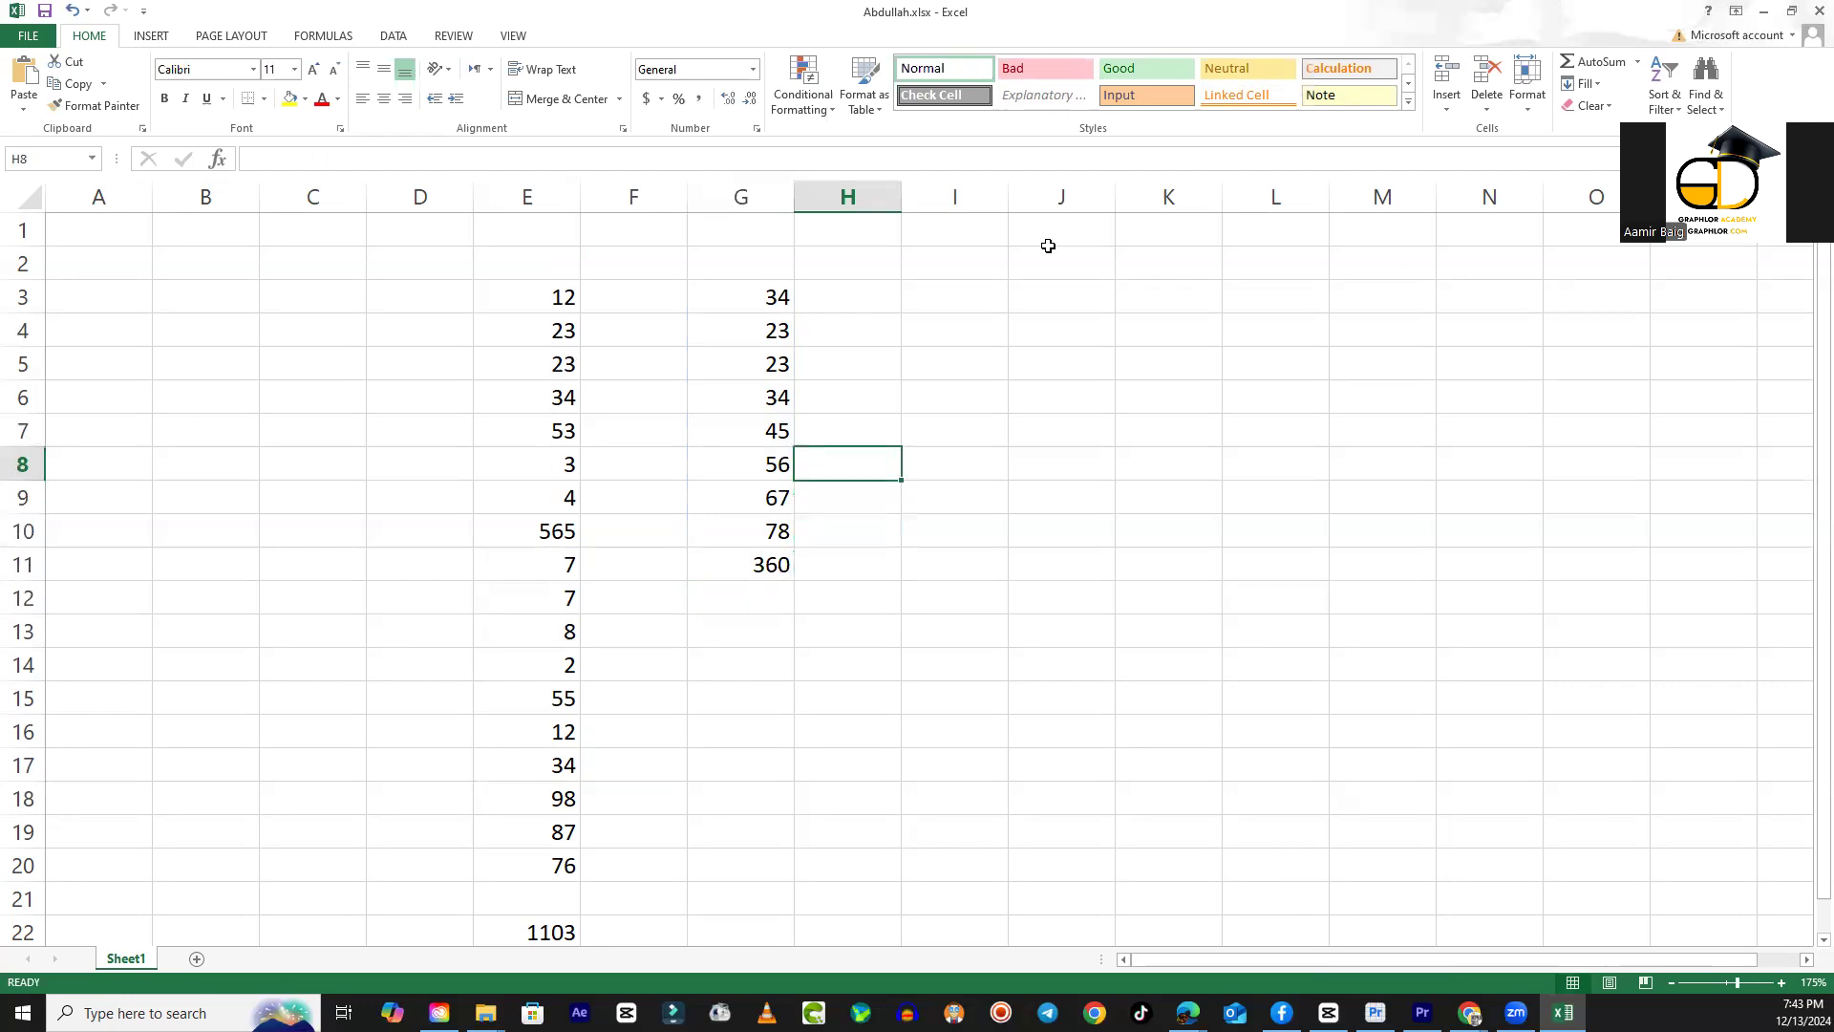
key("Up")
type("34")
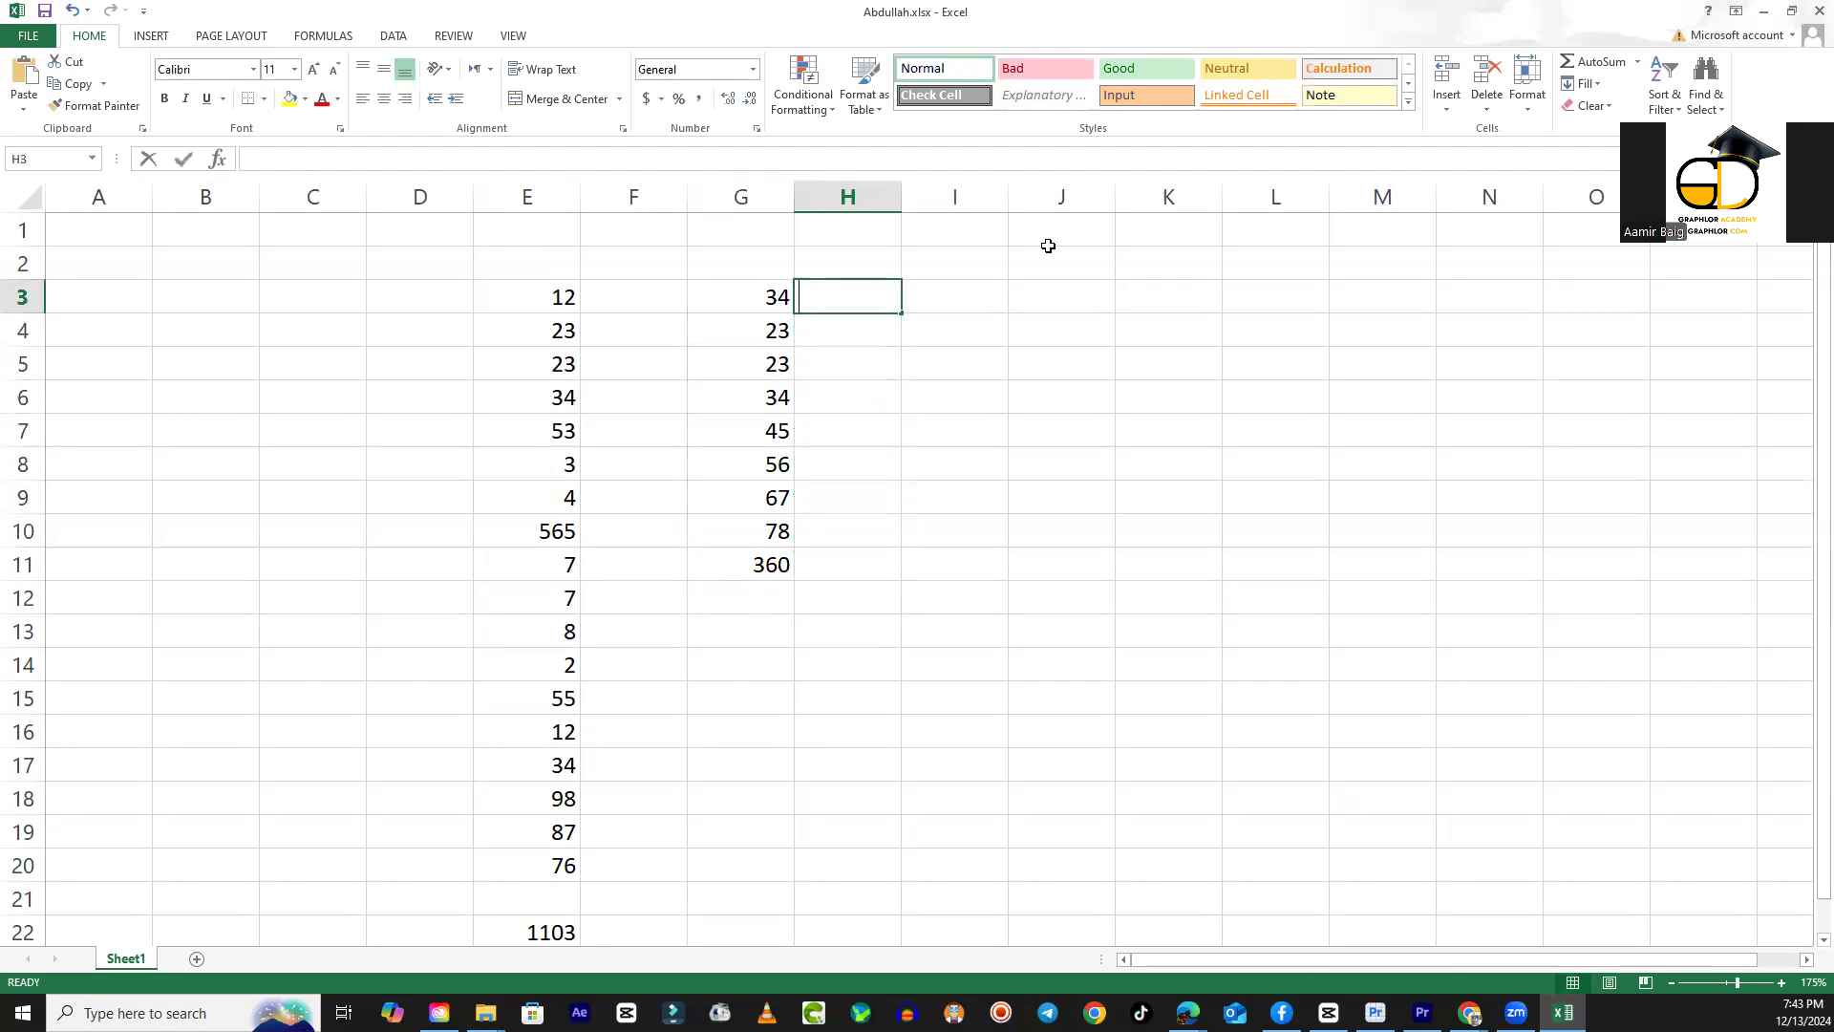
key("Return")
key("Down")
type("45")
key("Return")
key("Down")
type("56")
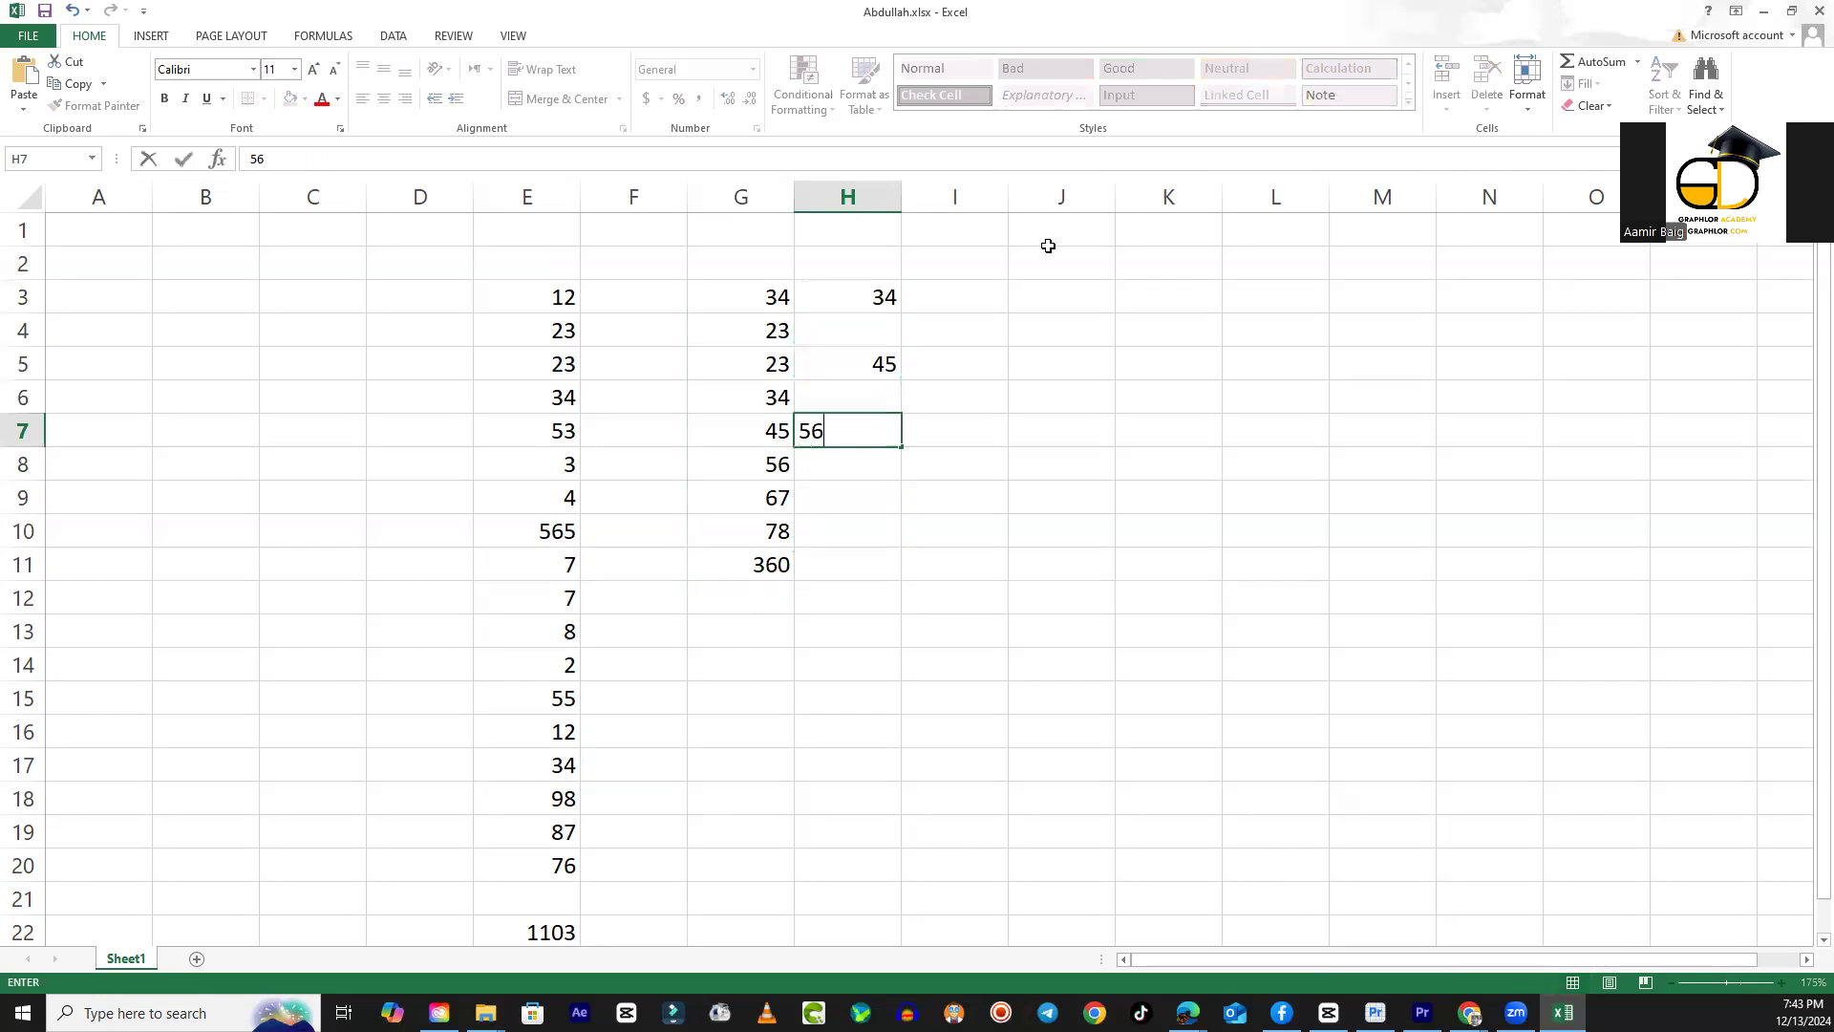
key("Return")
key("Down")
type("67")
key("Return")
key("Down")
Enter 78 in cell H11 and clear the cell again.
type("78")
key("Up")
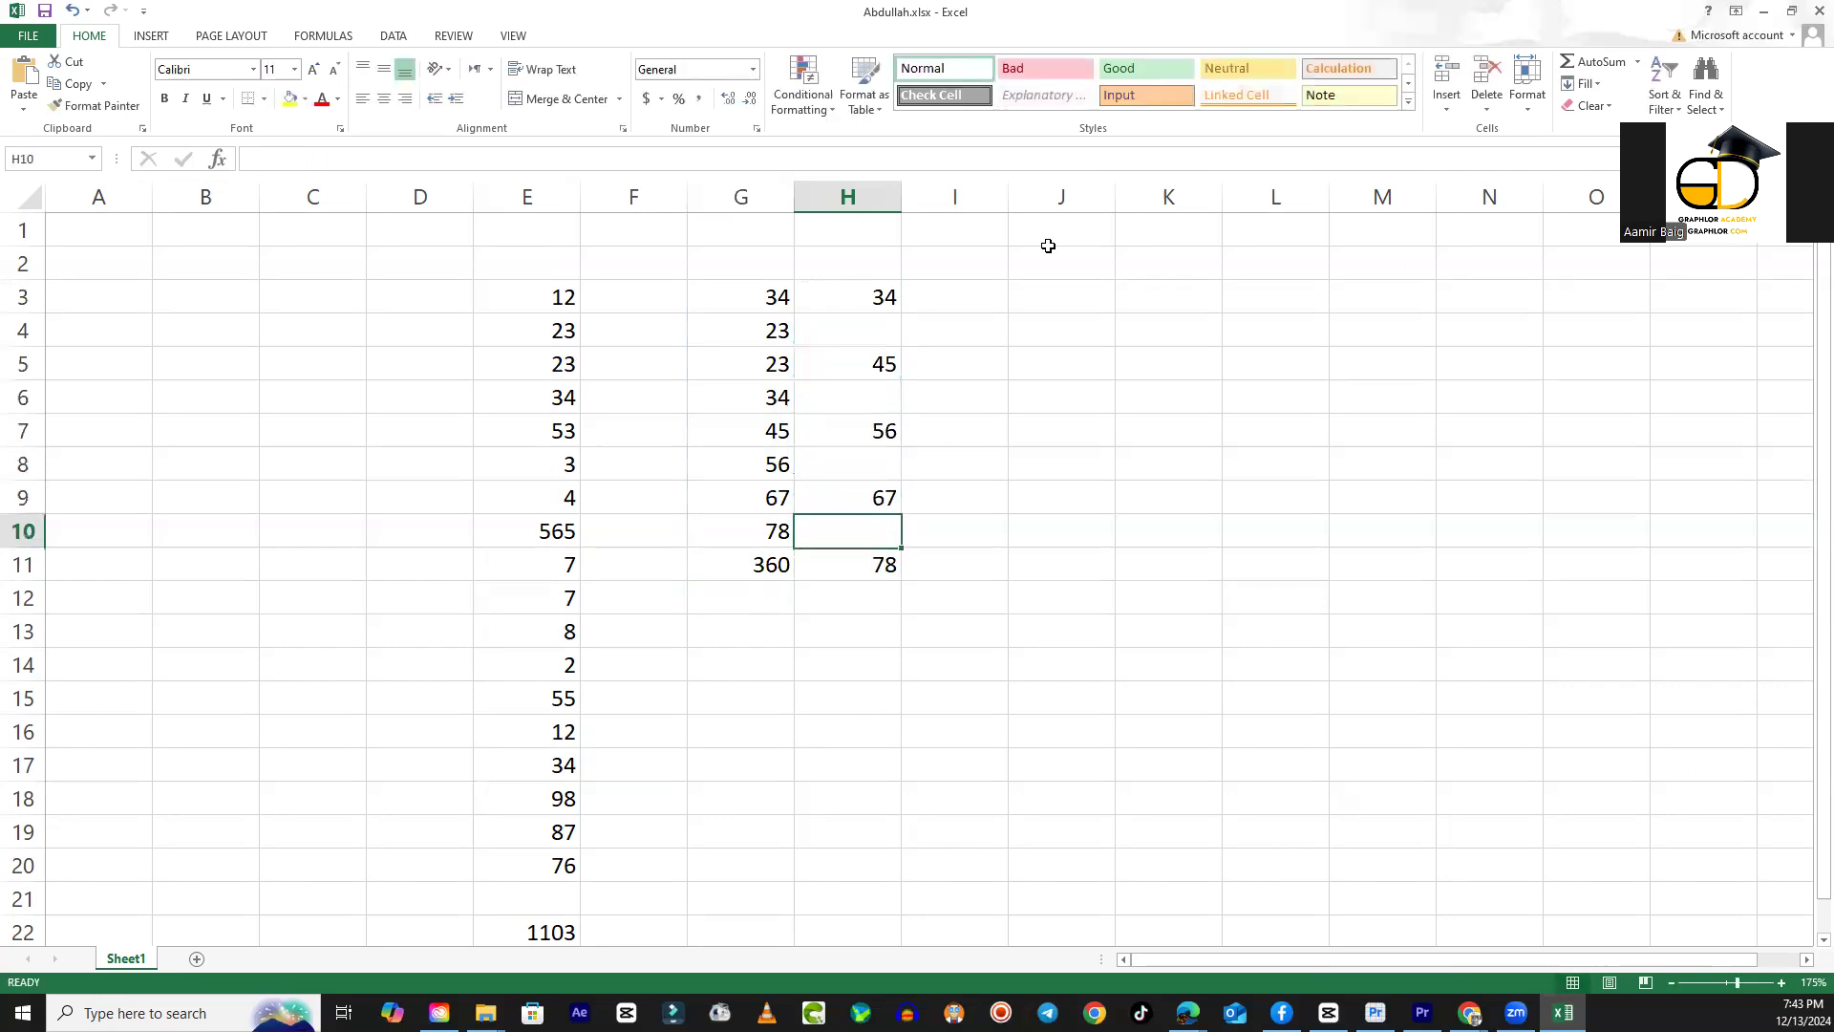
key("Down")
key("Delete")
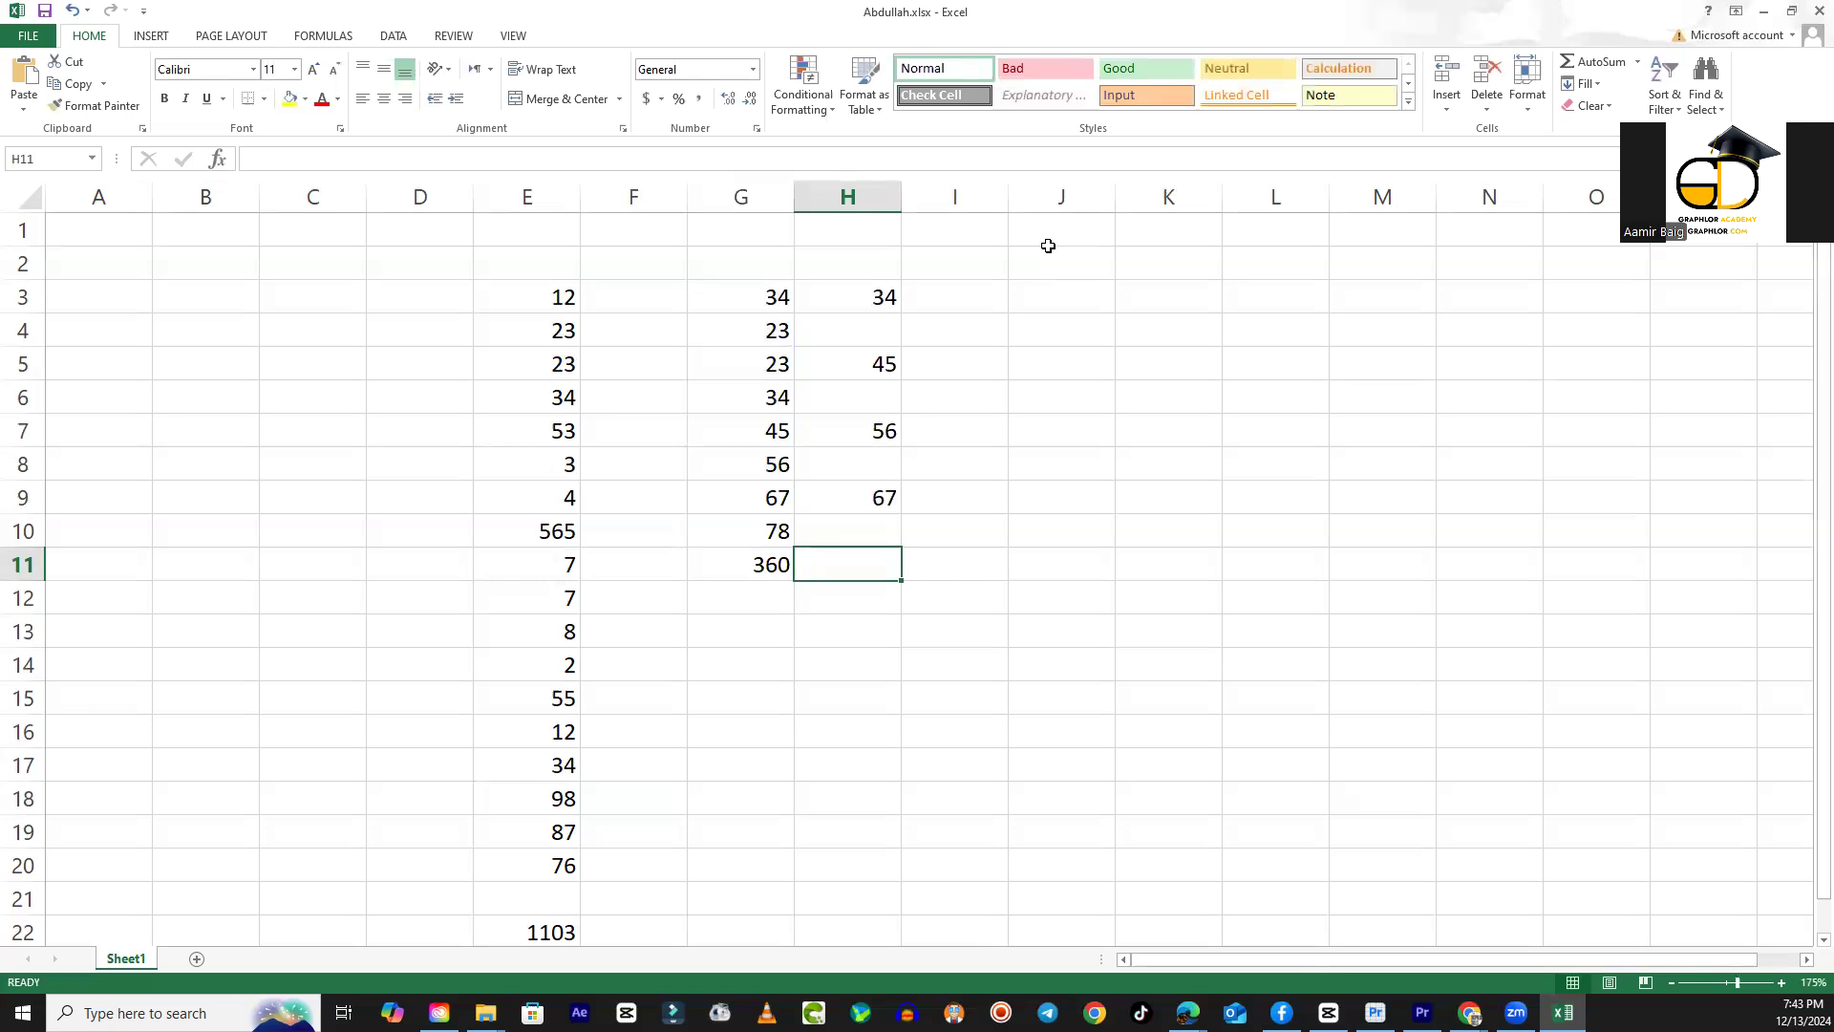
Total the spaced-out column H numbers with the formula =sum(h3:h9) in cell H11.
type("=")
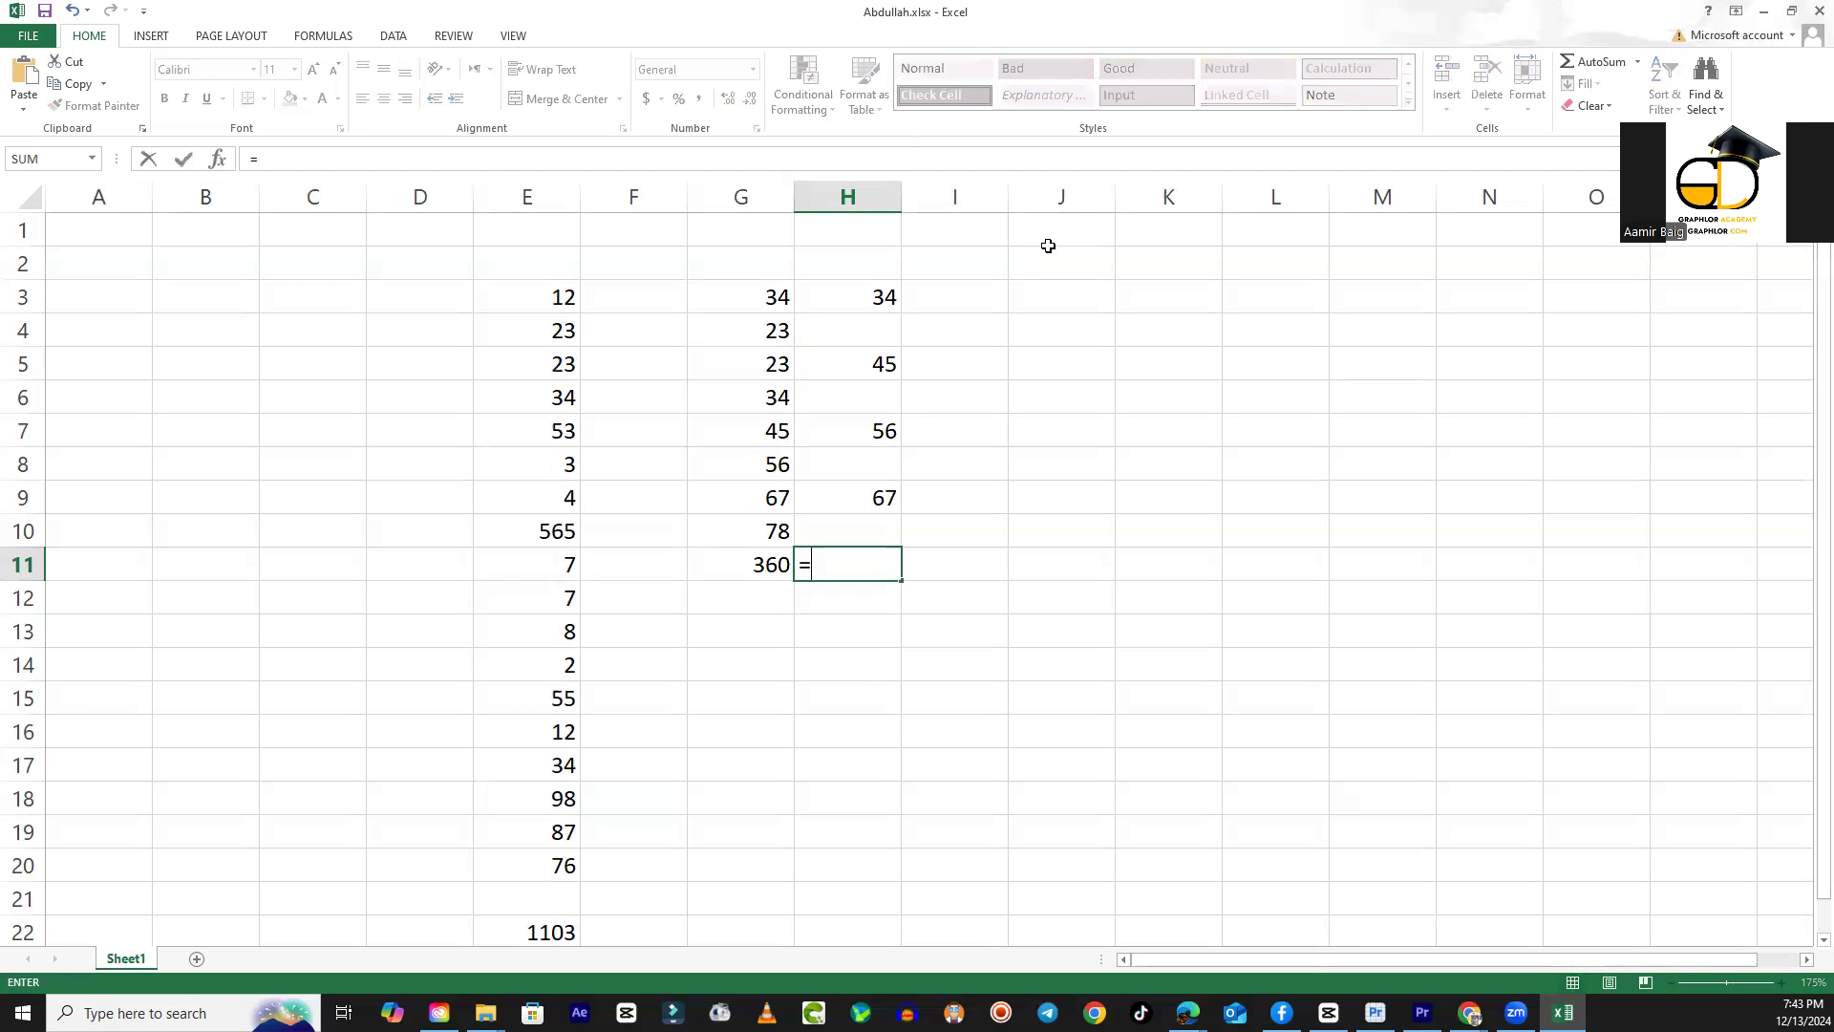
type("h3")
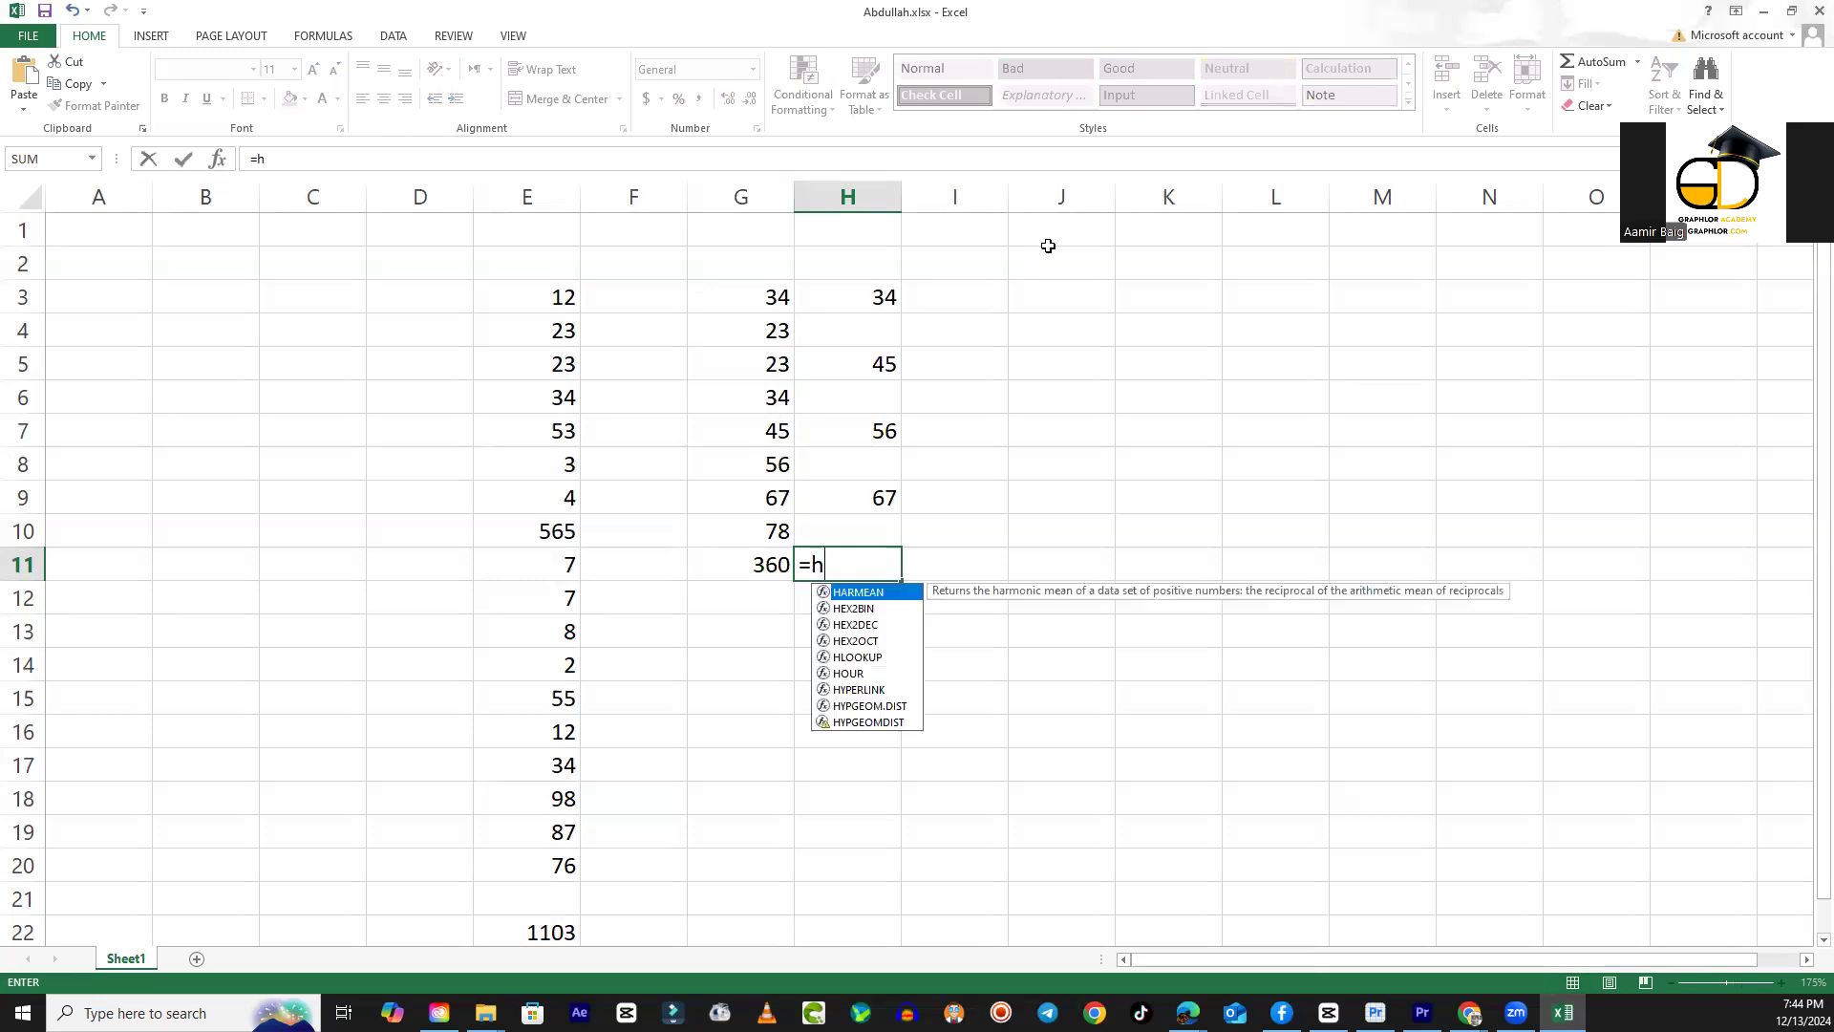
key("BackSpace")
key("BackSpace")
type("sun")
key("BackSpace")
type("m(")
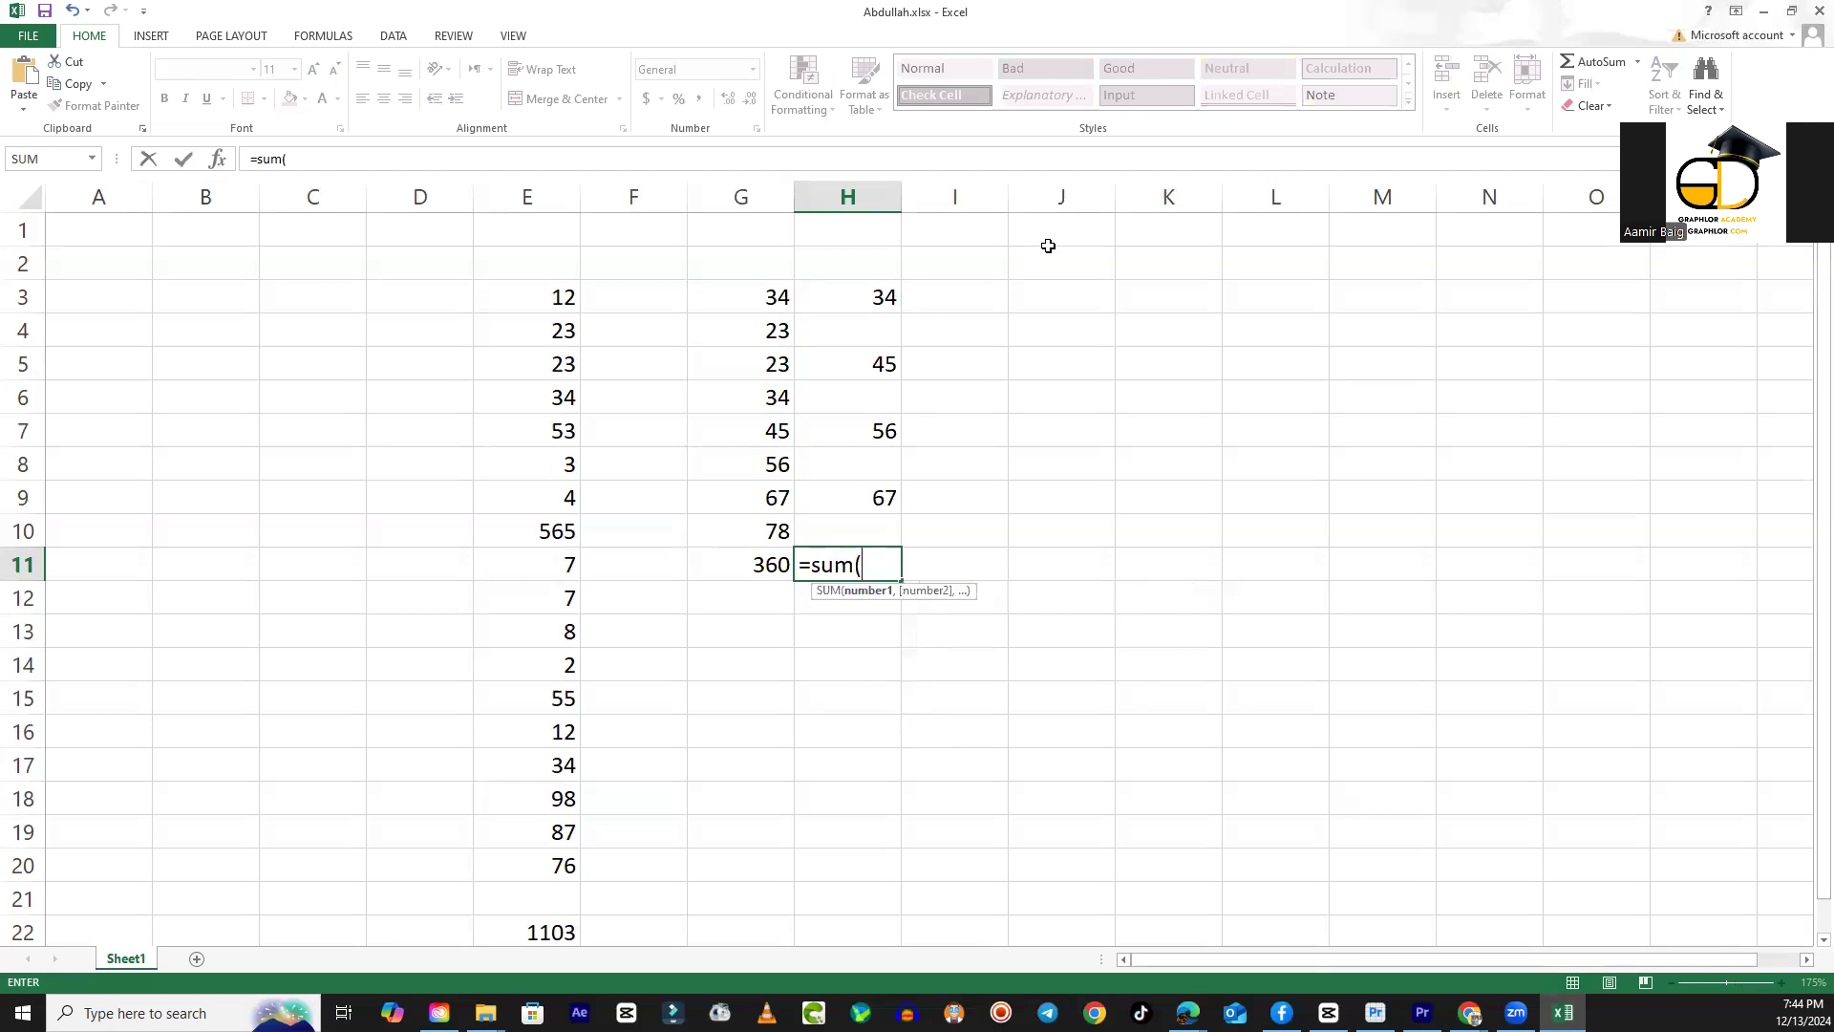
type("h3:")
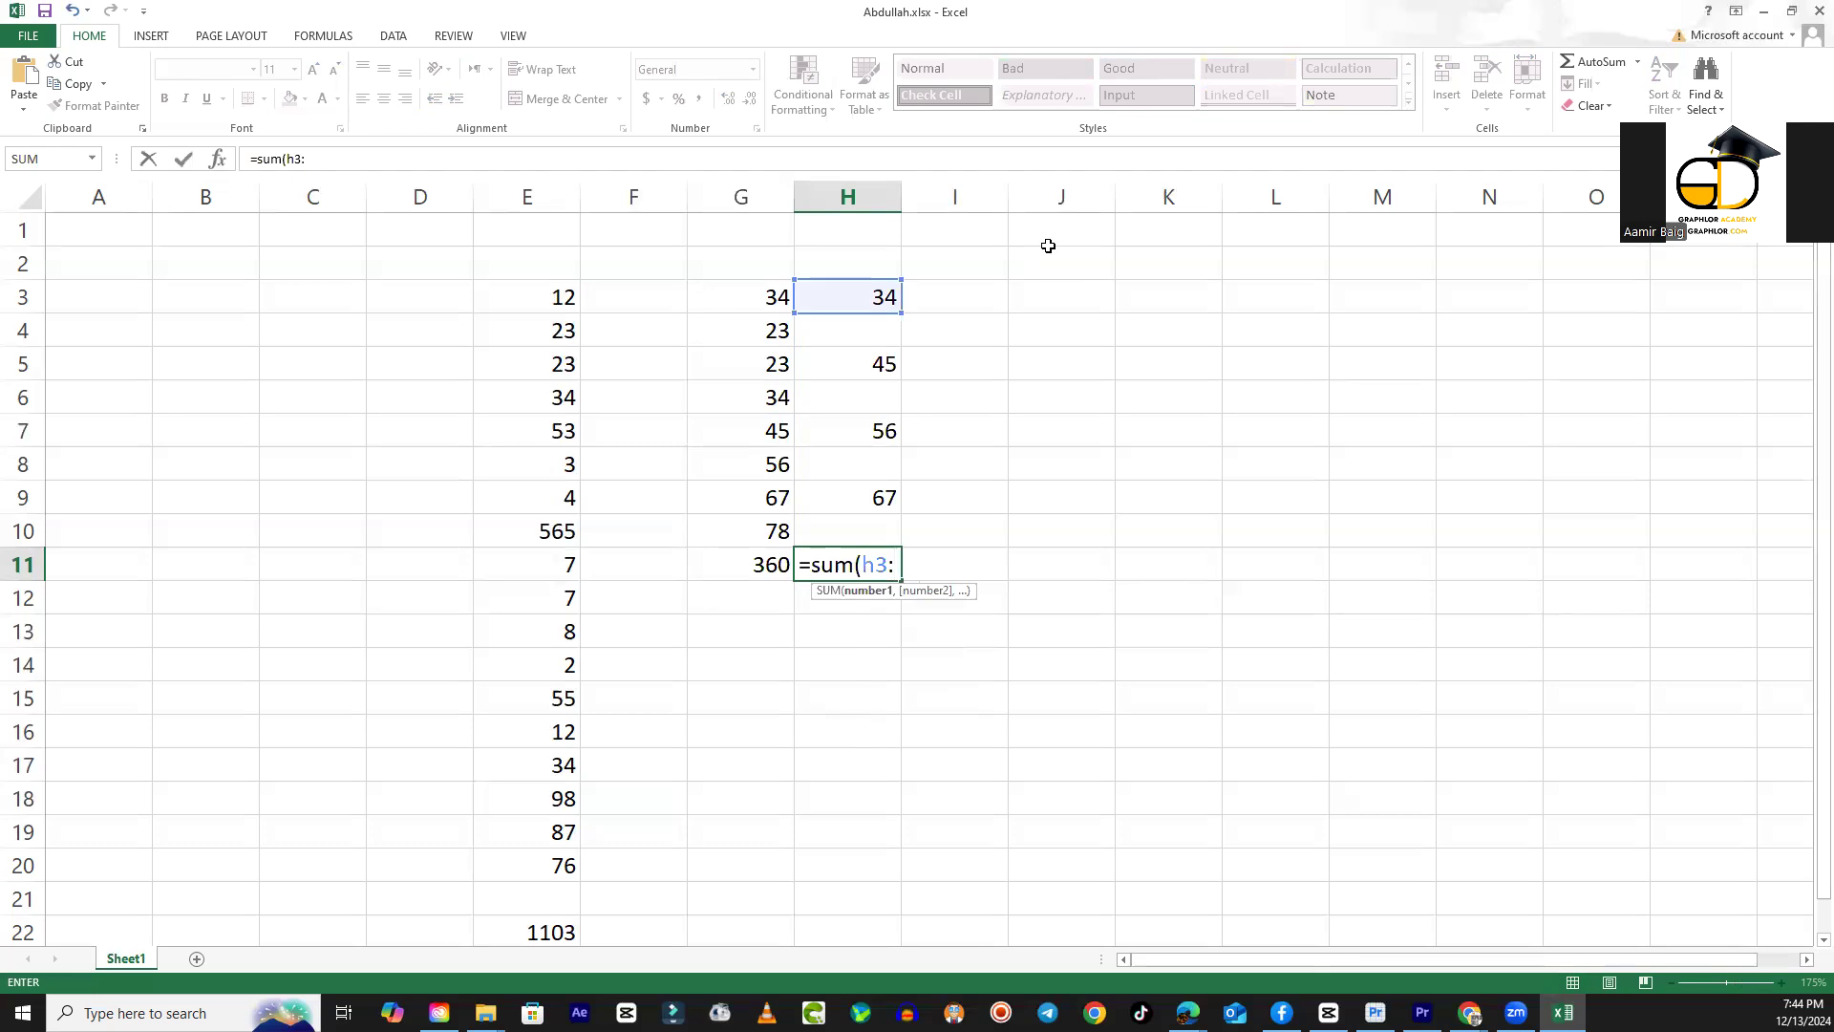
type("h9)")
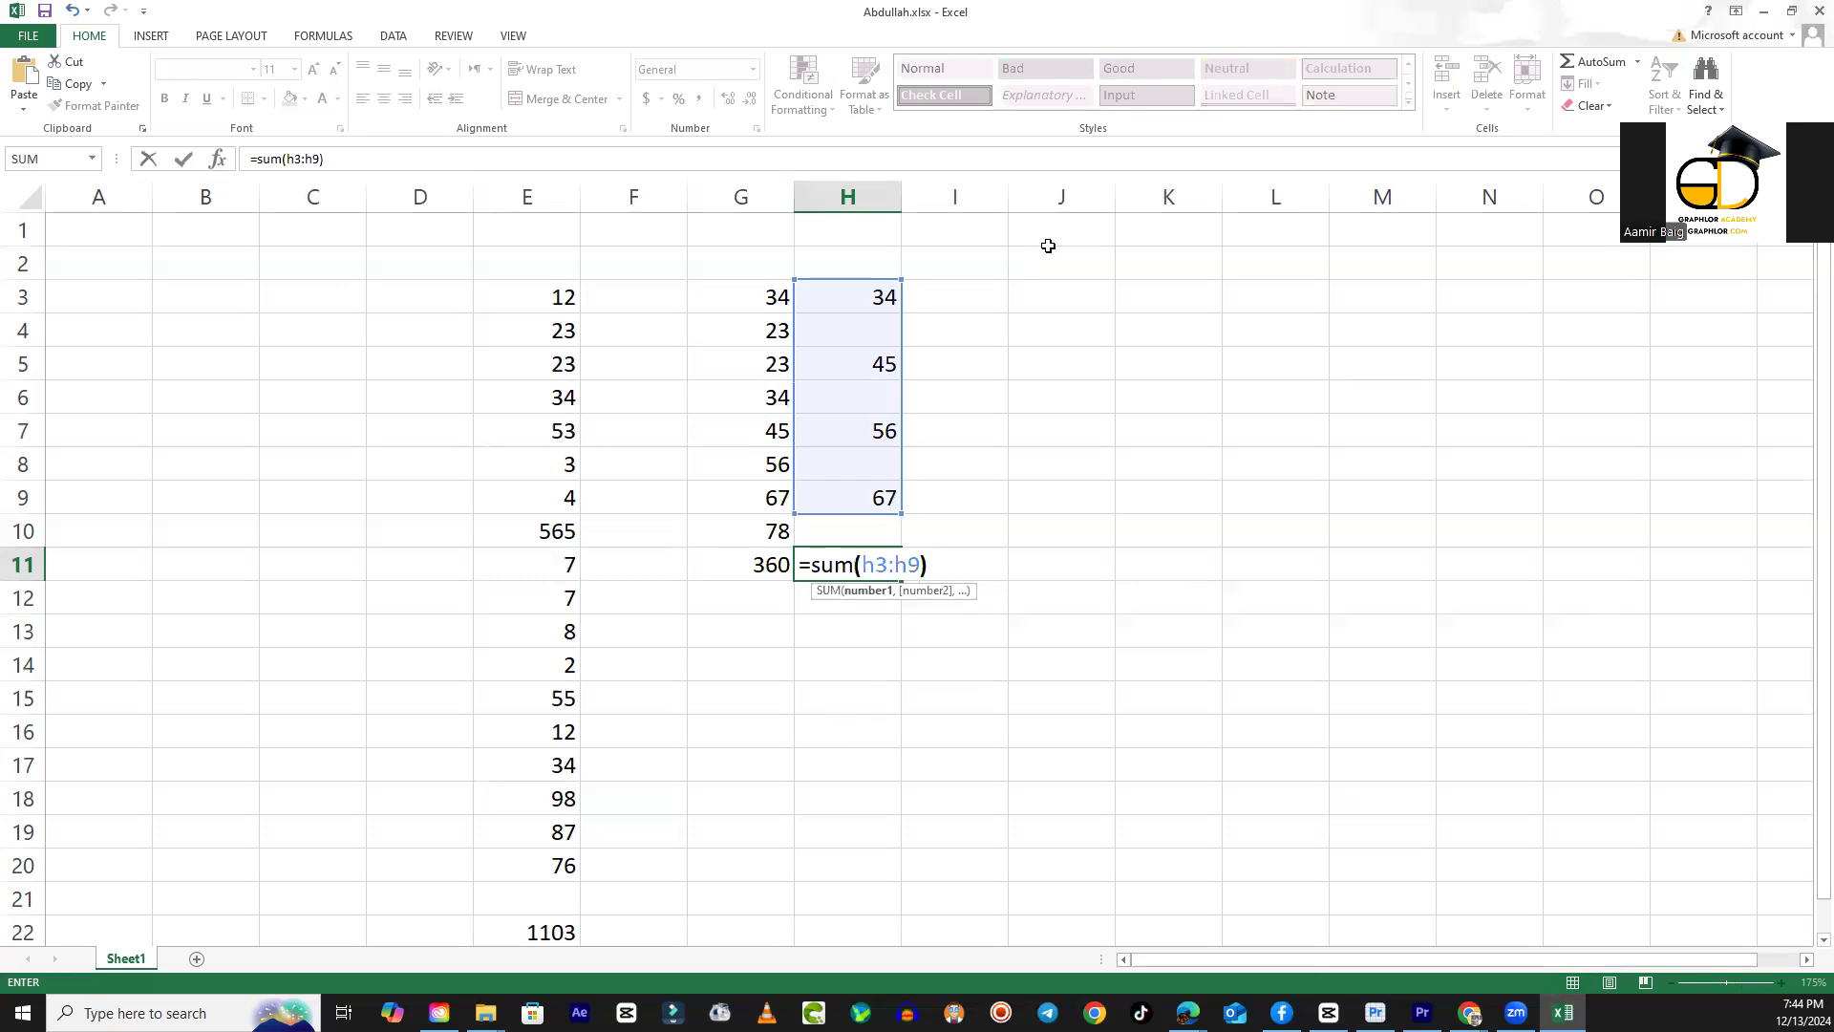
key("Return")
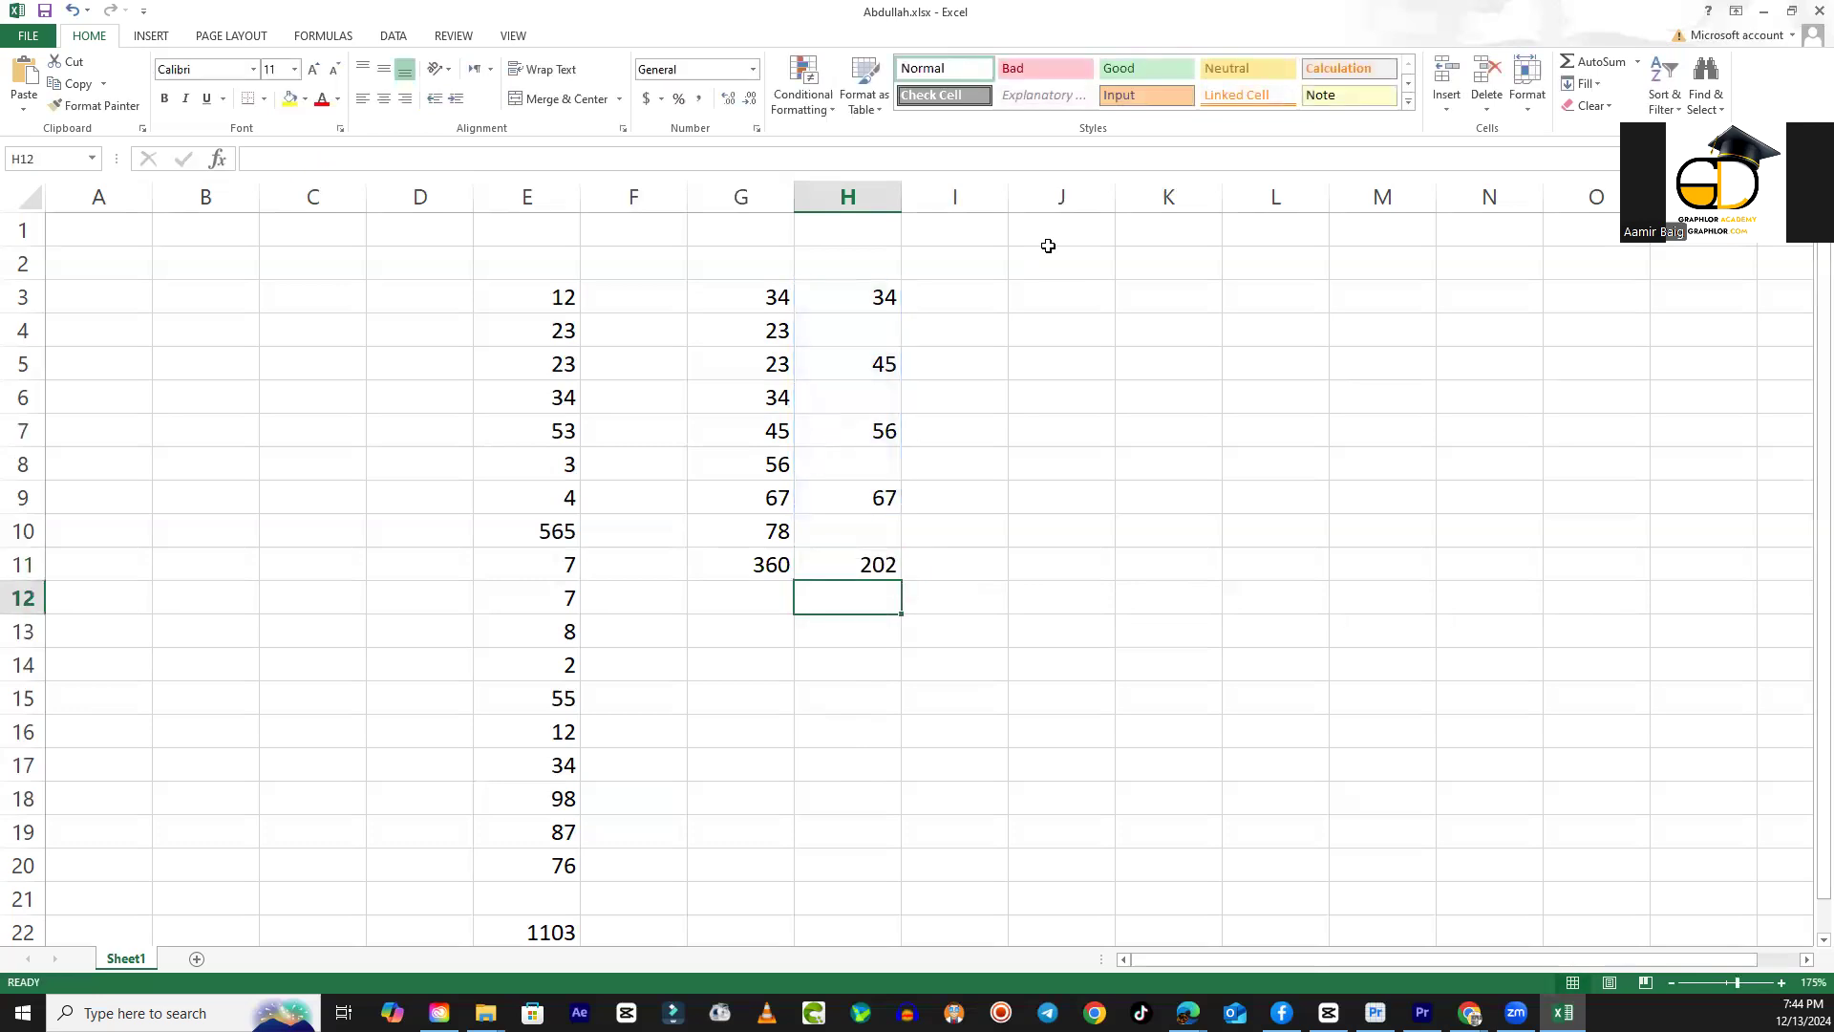
Go through the numbers and empty cells in column H above the H11 total.
key("Up")
key("Up")
key("Up")
key("Up")
key("Up")
key("Up")
key("Up")
key("Up")
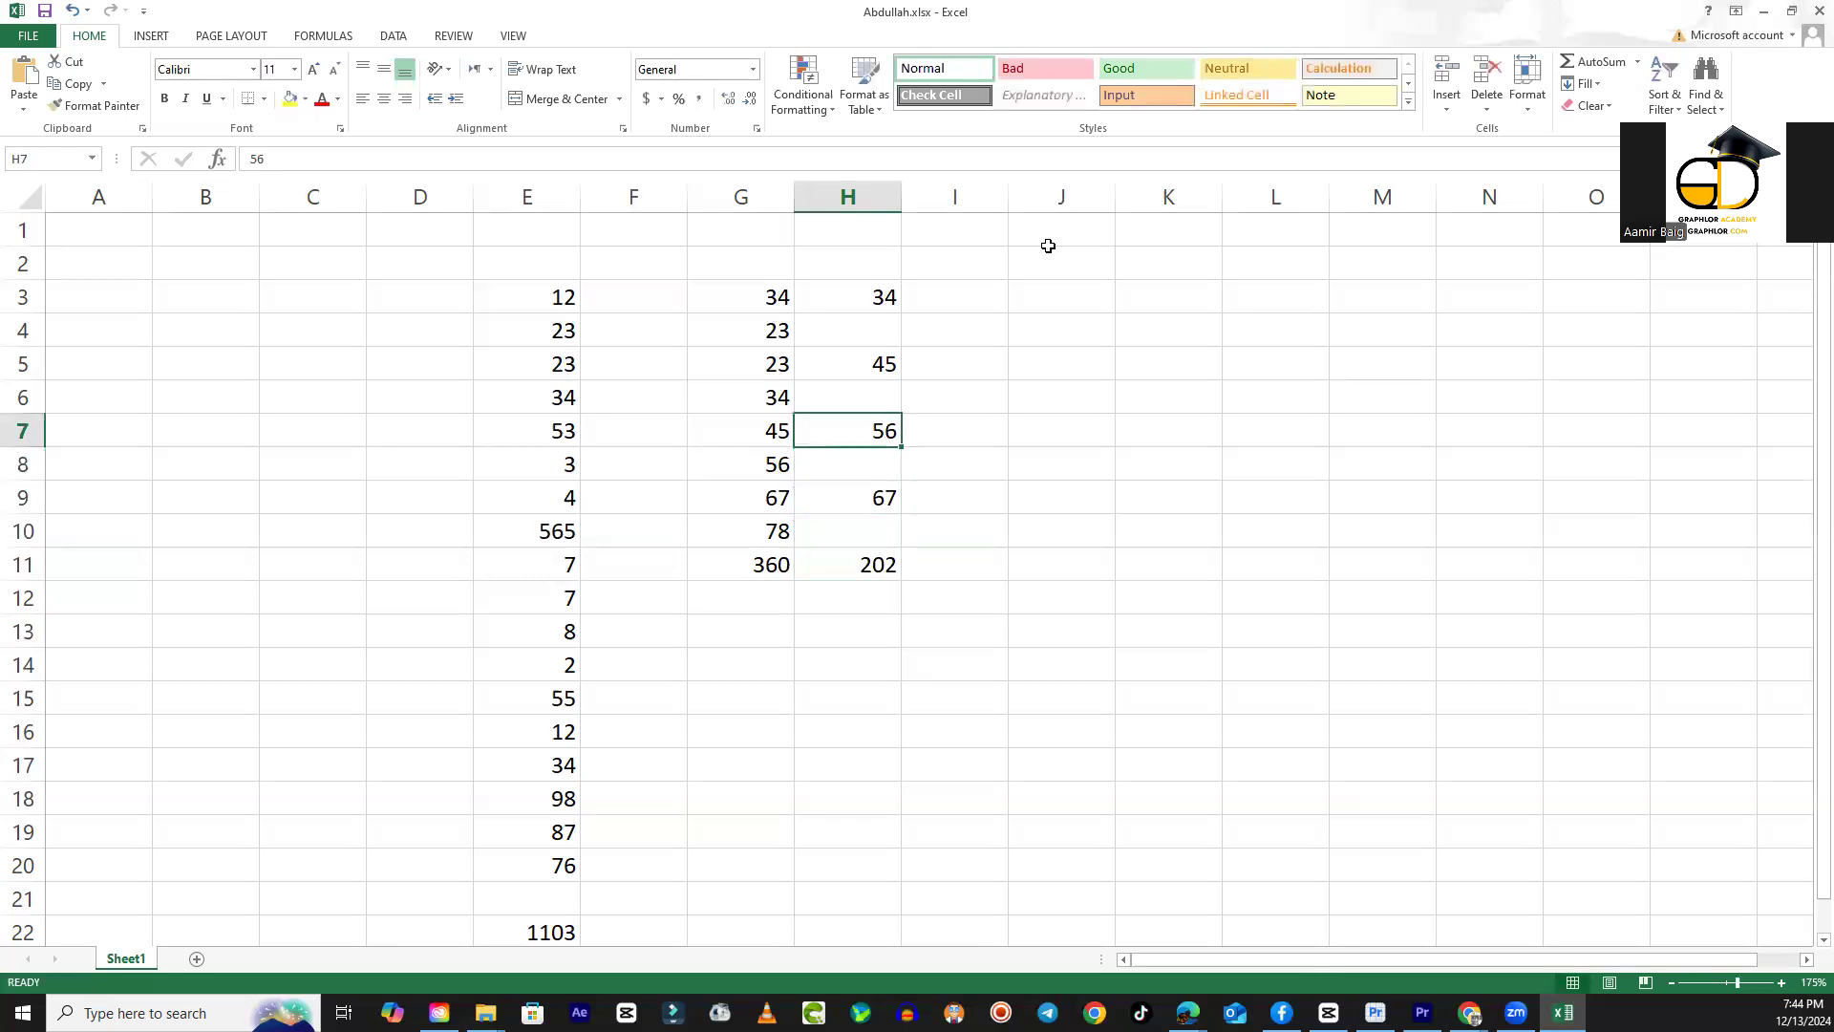
key("Down")
key("Down")
key("Down")
key("Down")
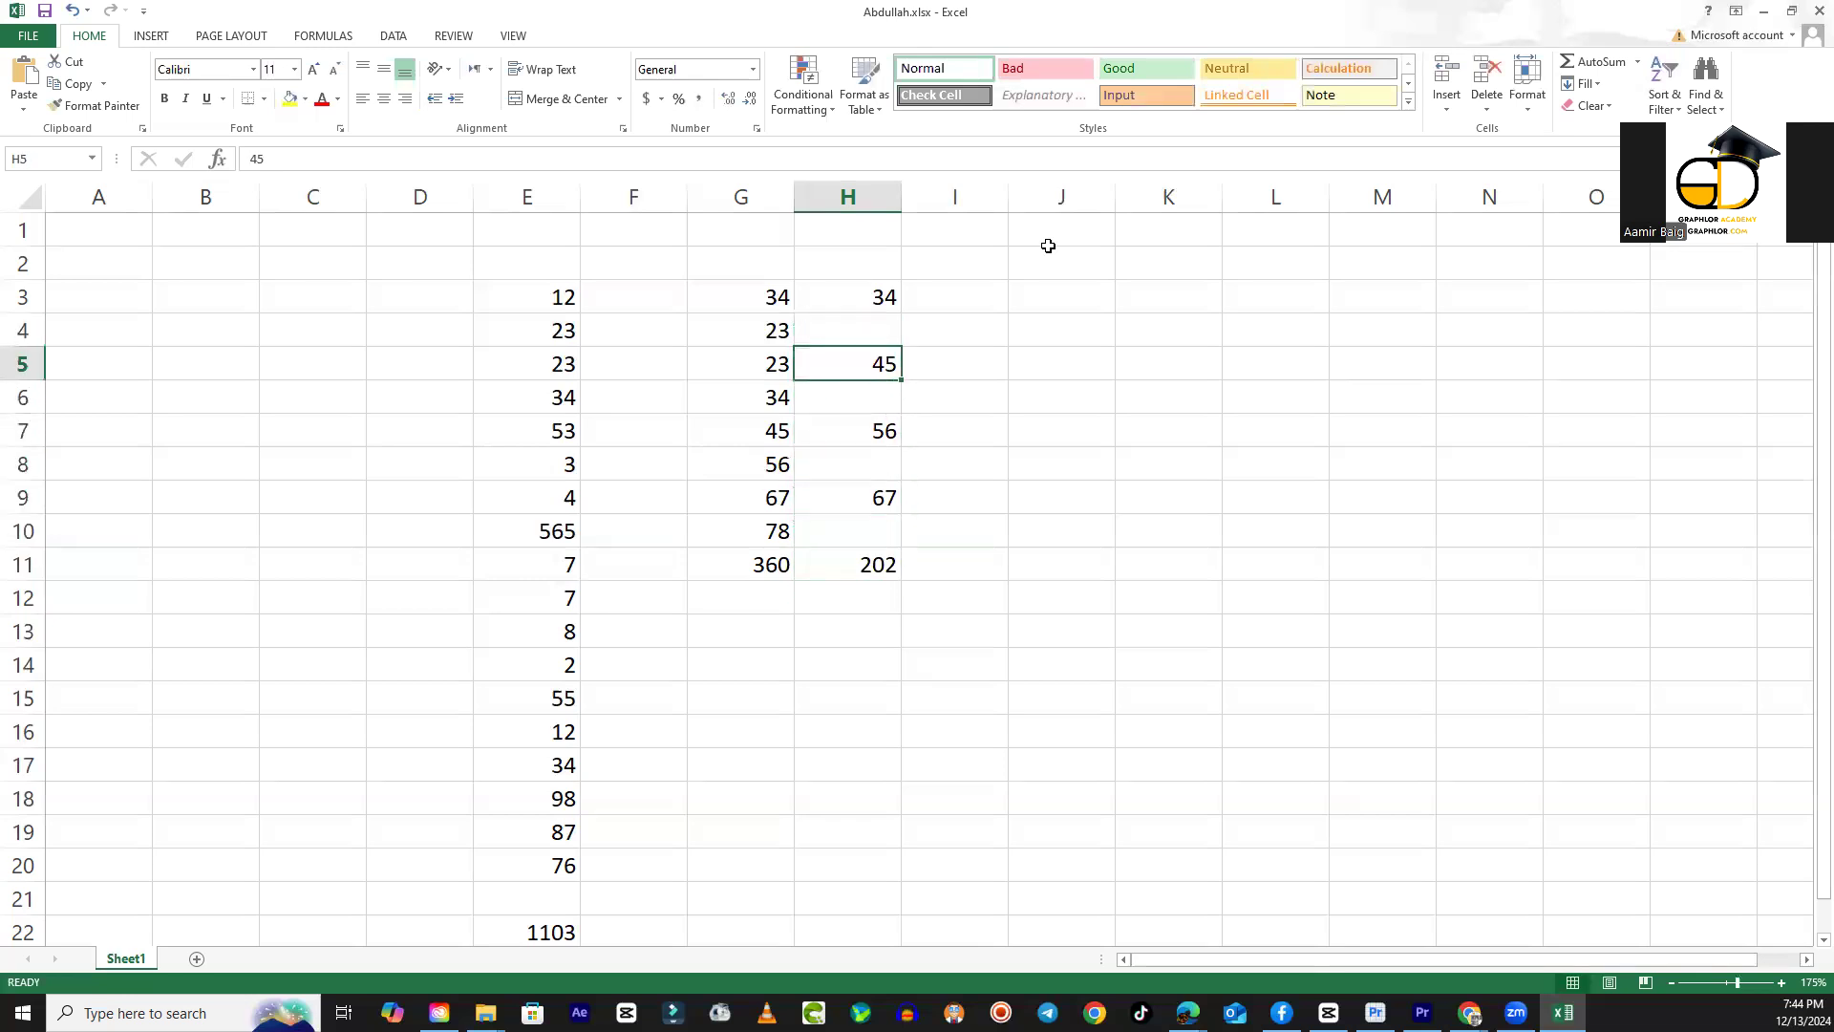
key("Down")
key("Up")
key("Up")
key("Up")
key("Up")
key("Down")
key("Down")
key("Down")
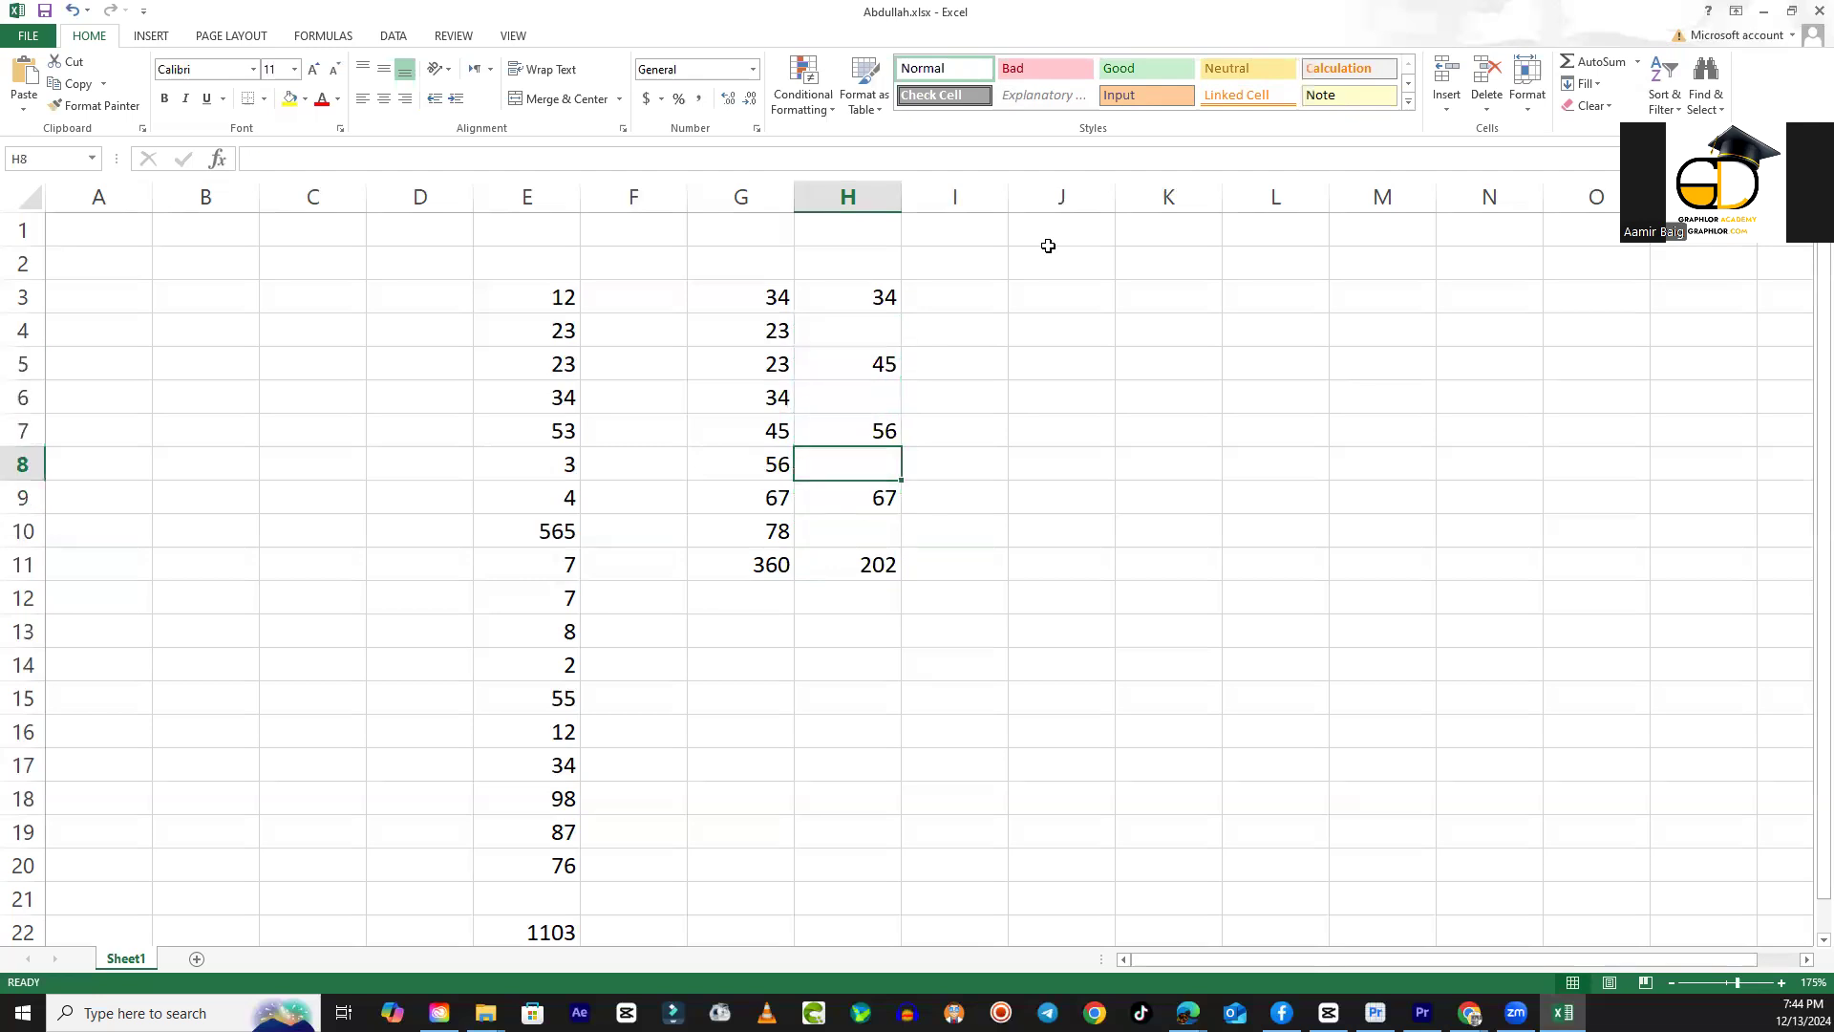
key("Down")
key("Down")
key("Down")
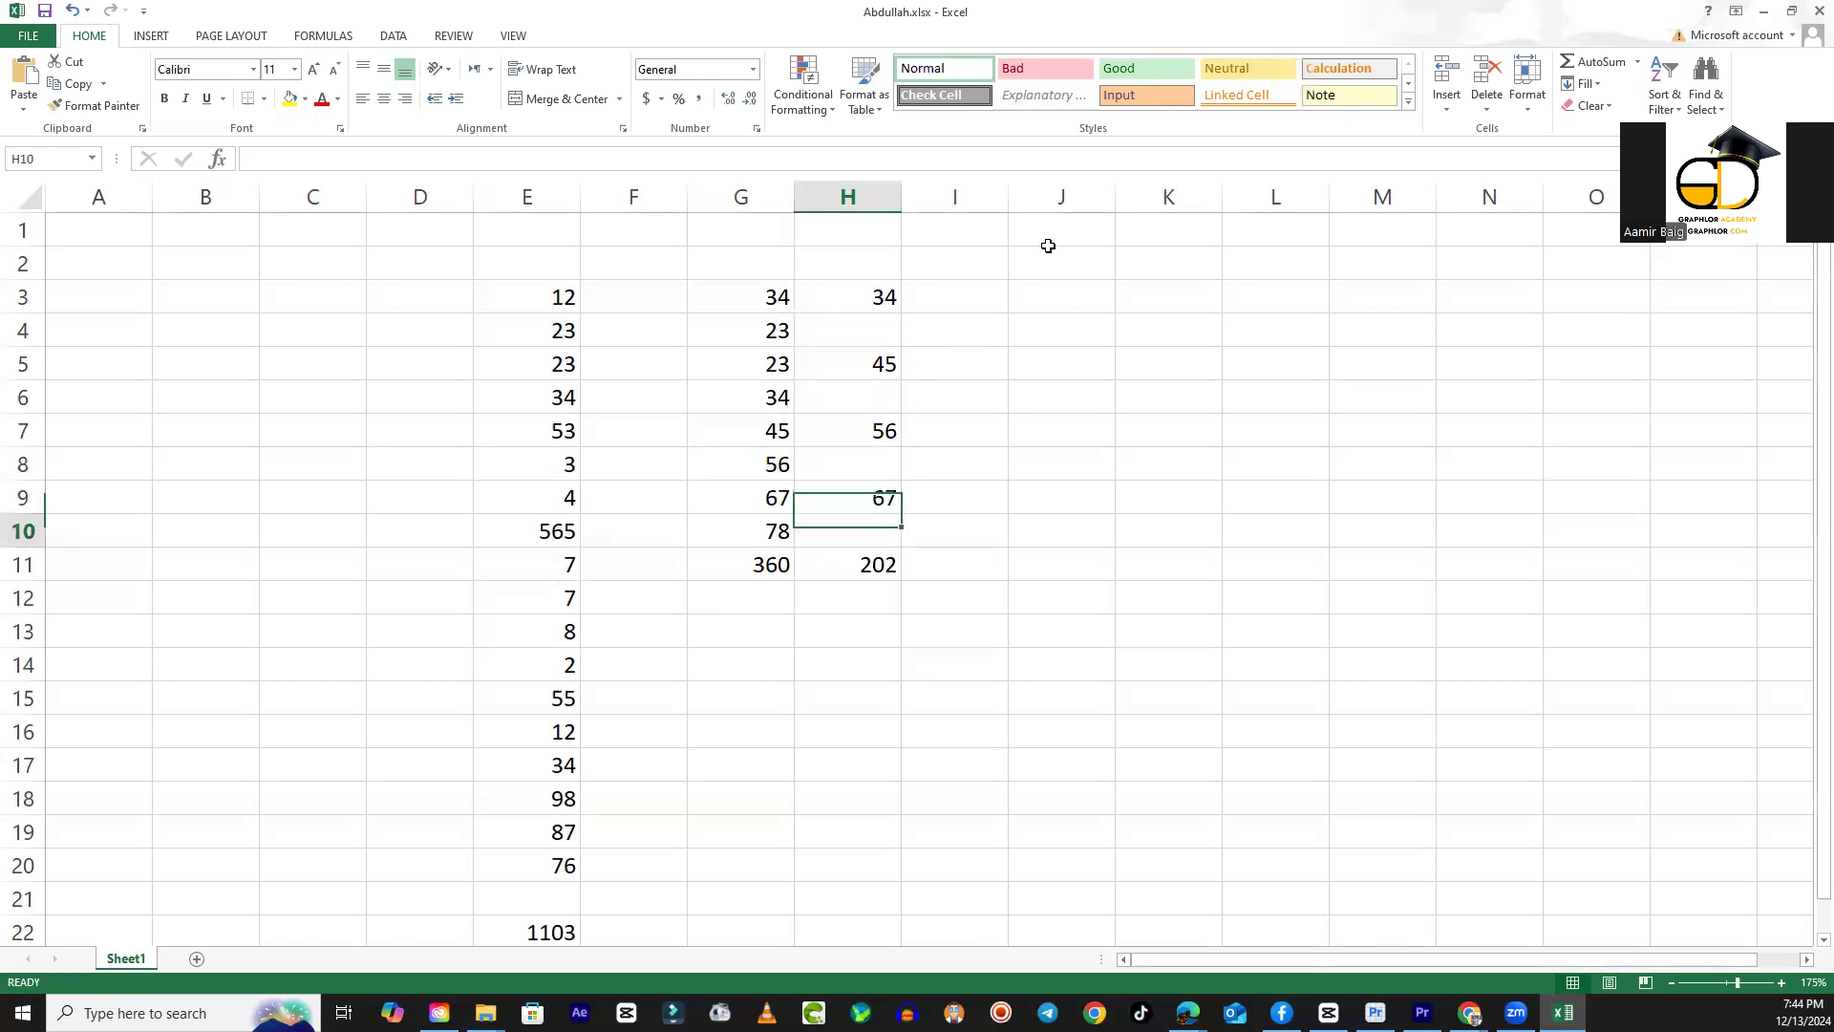
Check which cells between the numbers in column H above the total are still empty.
key("Up")
key("Up")
key("Up")
key("Up")
key("Up")
key("Up")
key("Up")
key("Up")
key("Up")
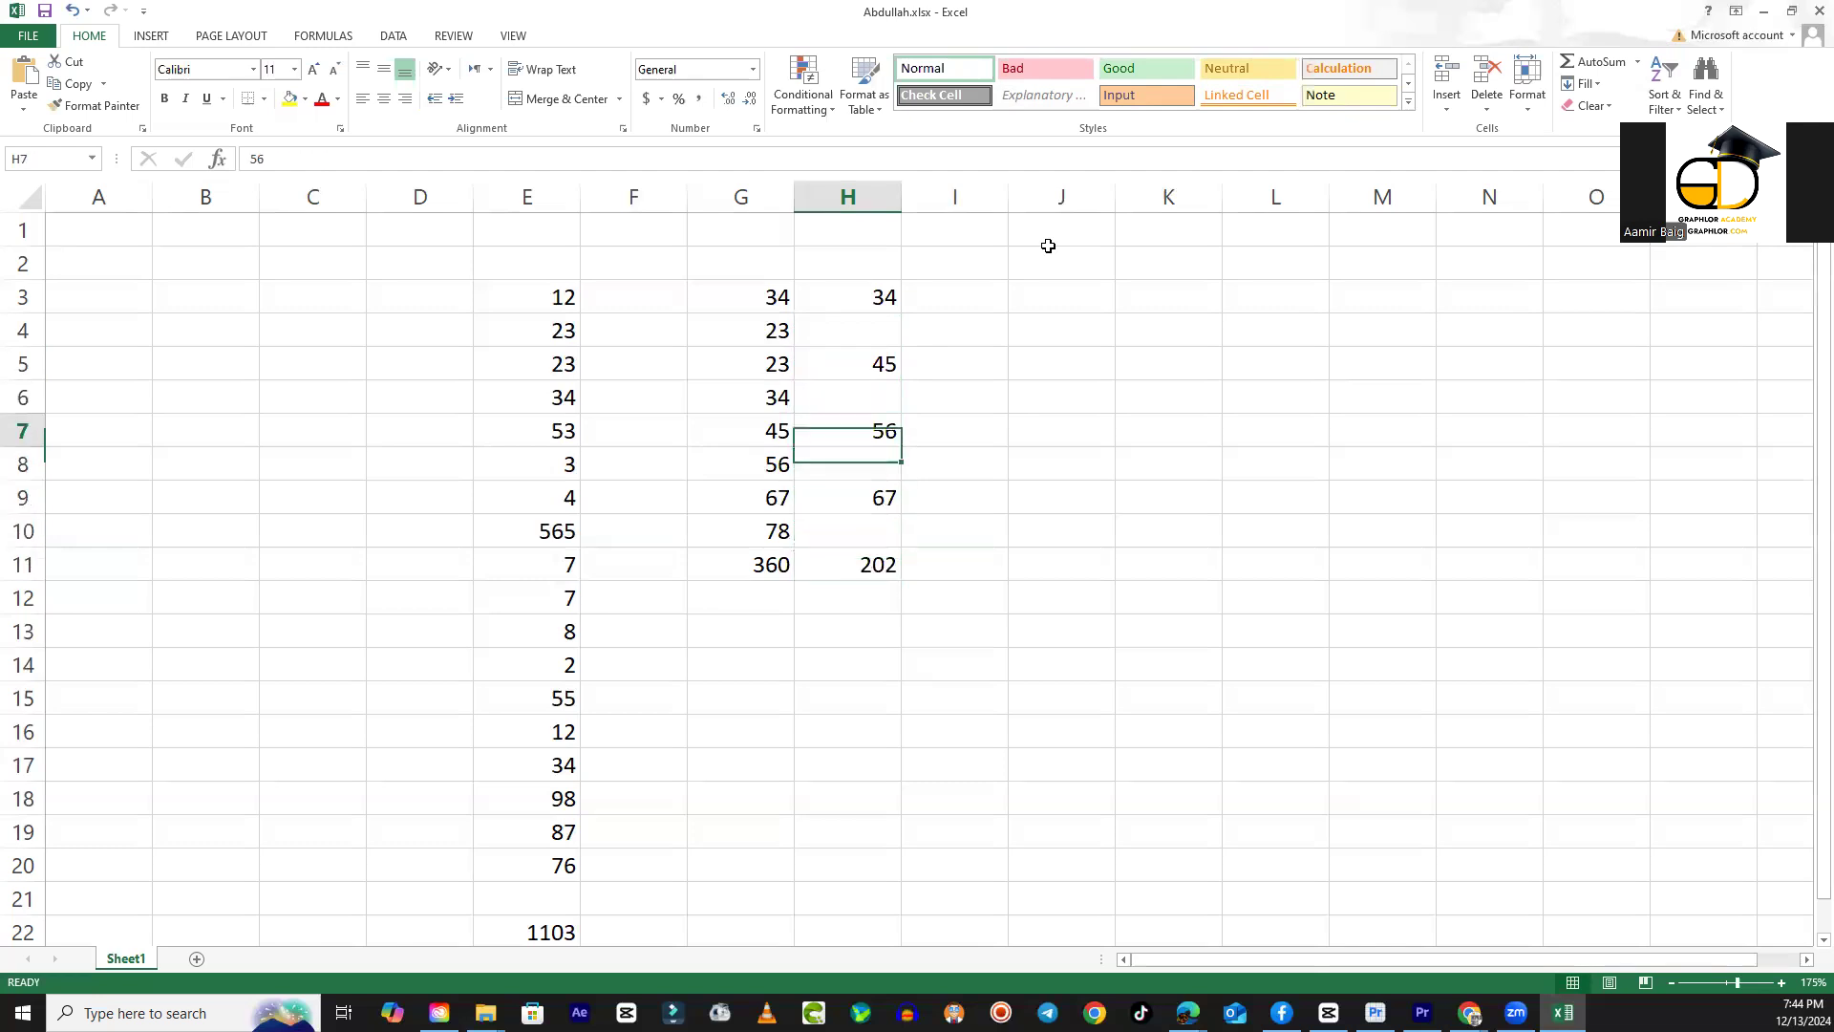
key("Down")
key("Down")
key("Down")
key("Down")
key("Up")
key("Up")
key("Down")
key("Down")
key("Down")
key("Down")
key("Down")
key("Up")
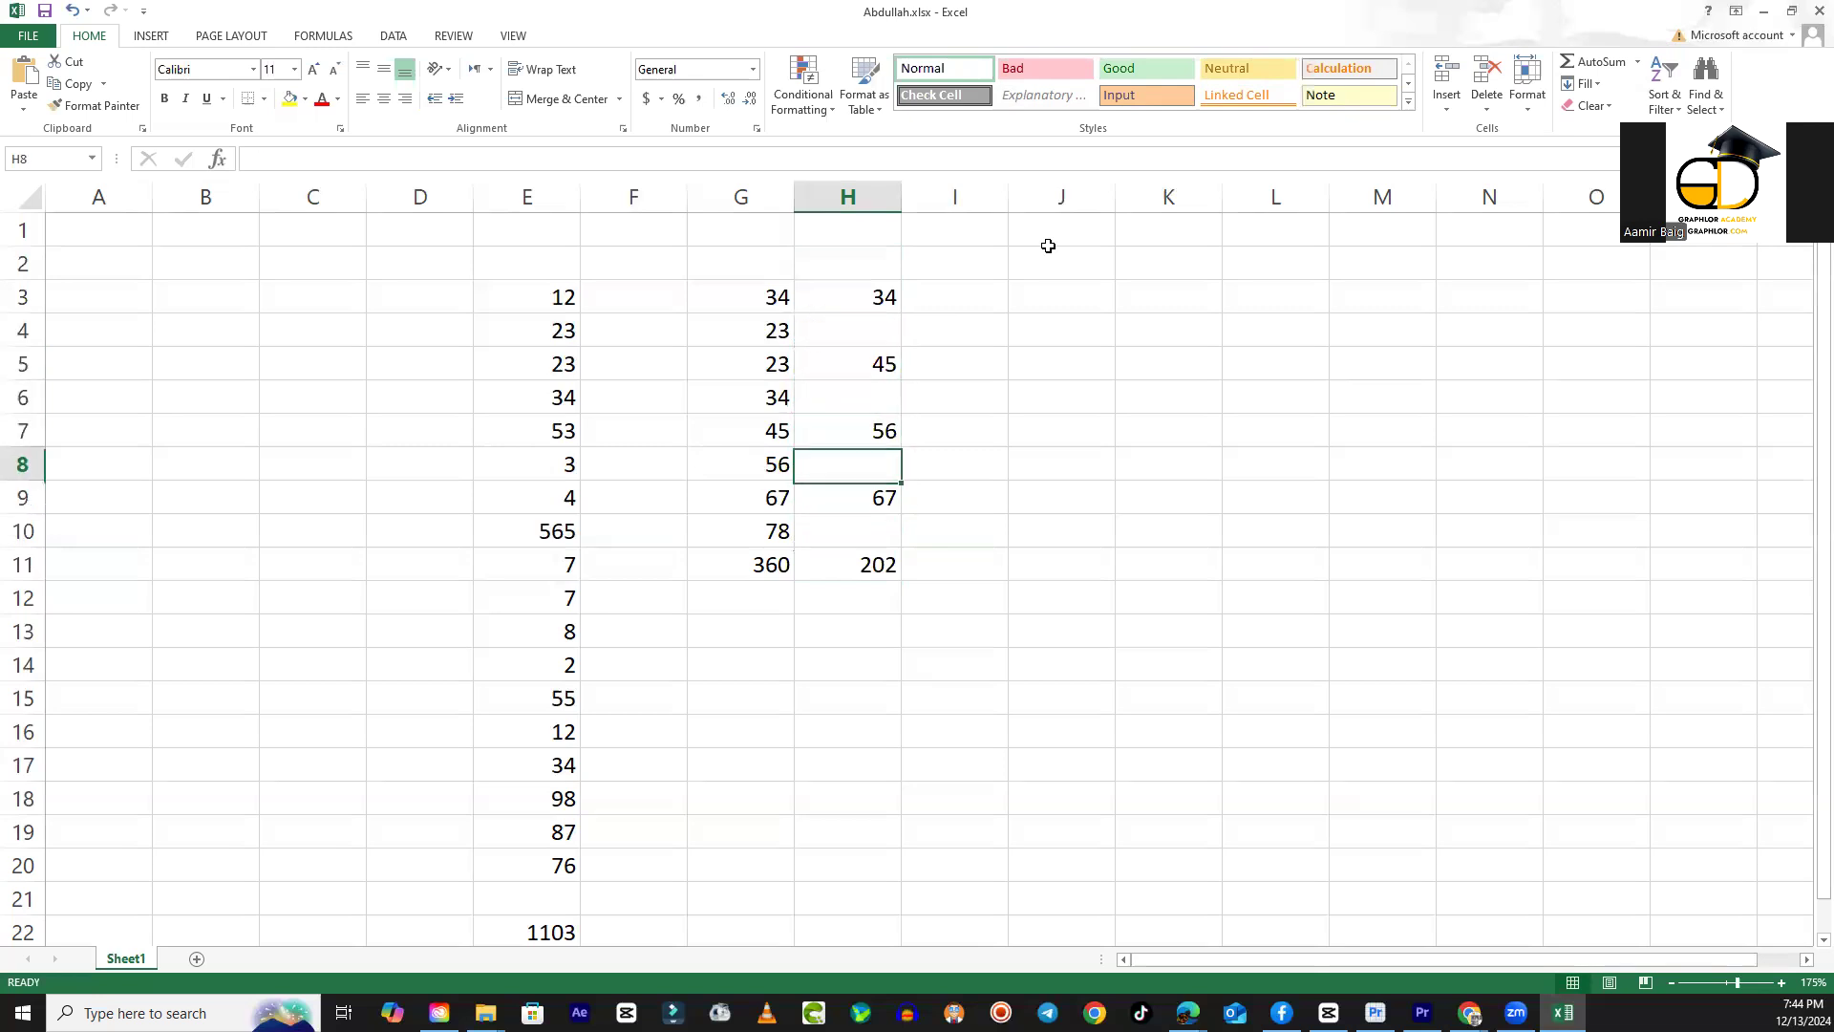
Fill the gaps in column H with 10 in H8, 2323 in H6 and 234 in H4.
type("10")
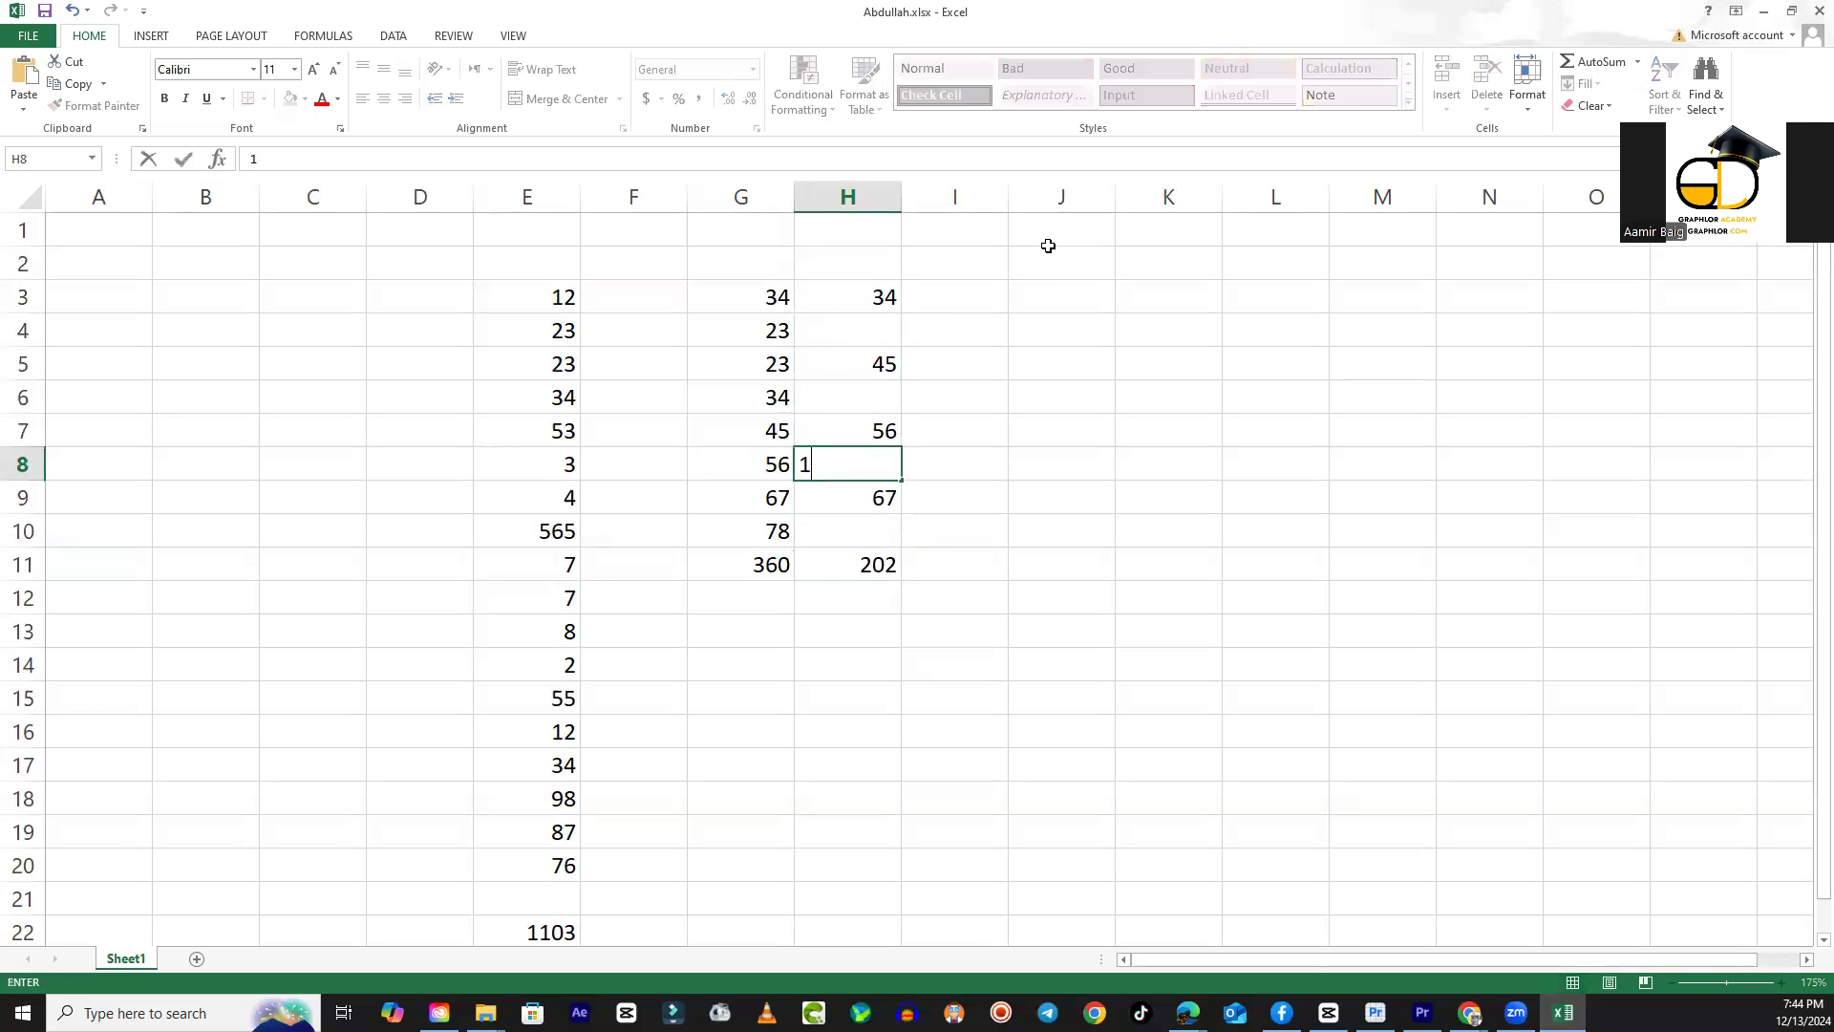
key("Return")
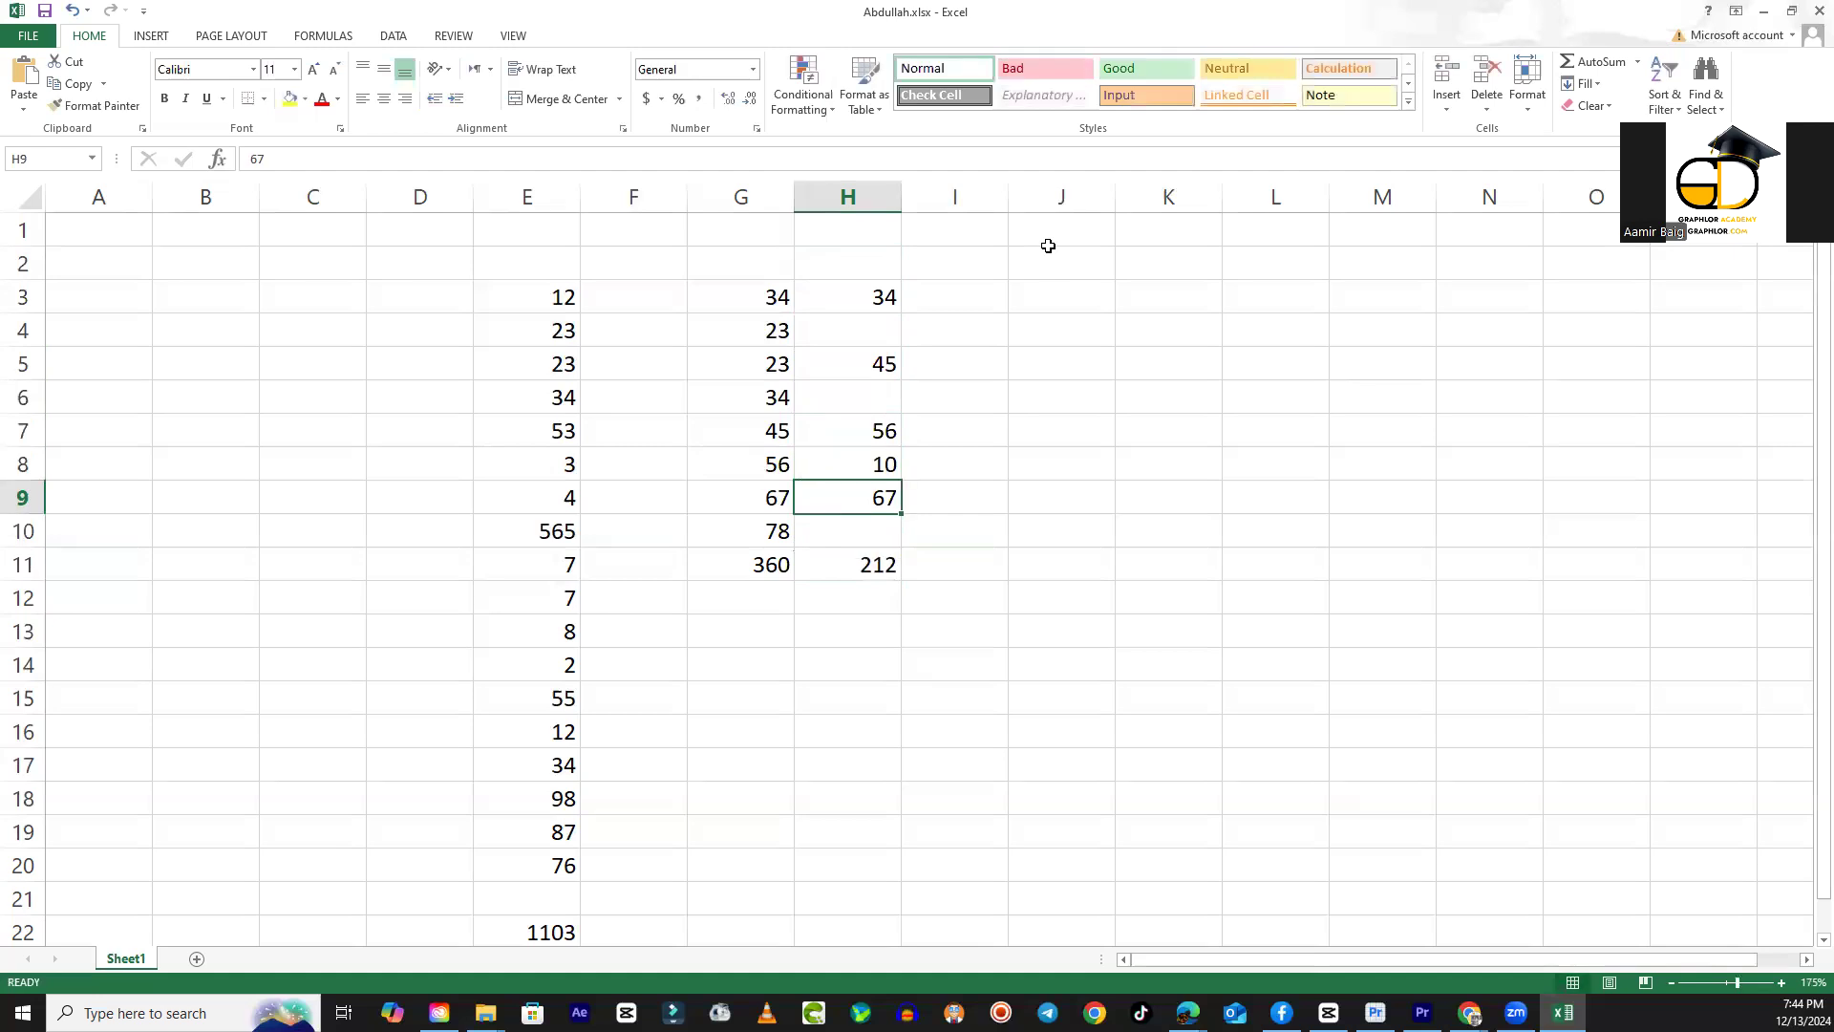
key("Up")
key("Up")
key("Up")
type("2323")
key("Return")
key("Up")
key("Up")
key("Up")
type("234")
key("Return")
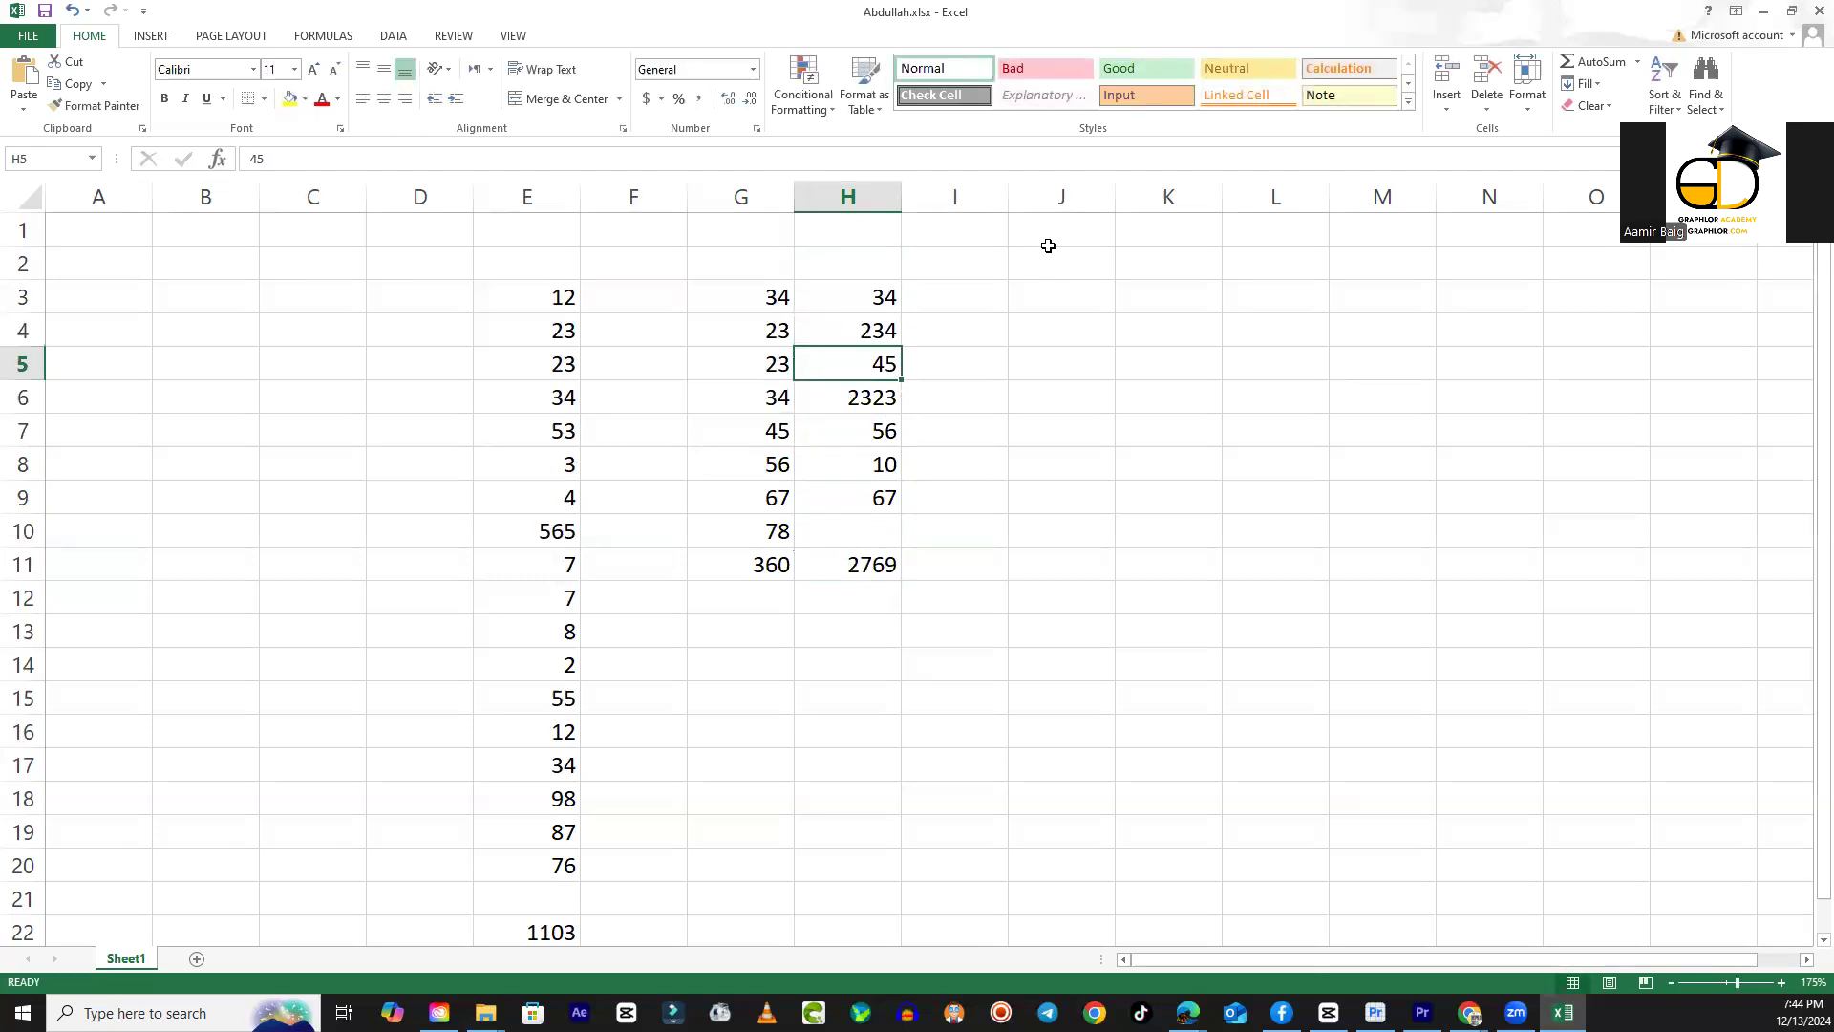
Clear all the numbers in the range H3:H9, keeping the SUM formula in H11.
key("Up")
key("Up")
key("shift+Down")
key("shift+Down")
key("shift+Down")
key("shift+Down")
key("shift+Down")
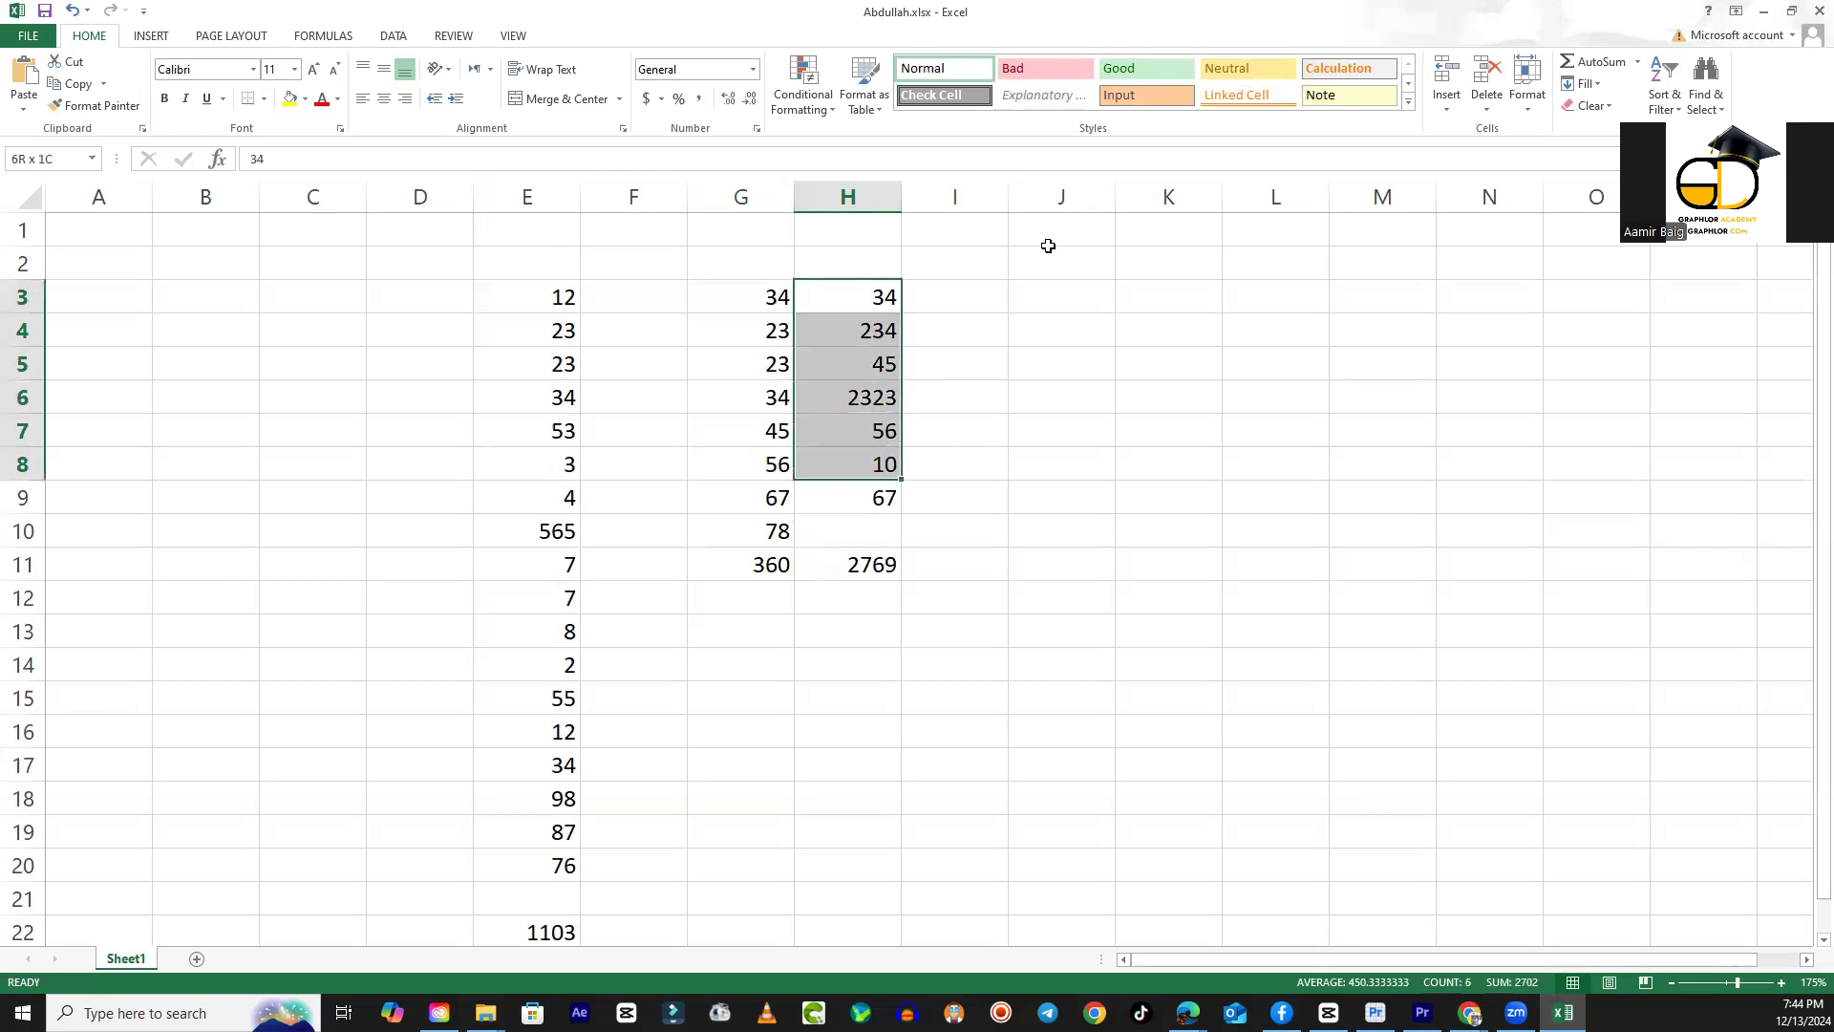
key("shift+Down")
key("Delete")
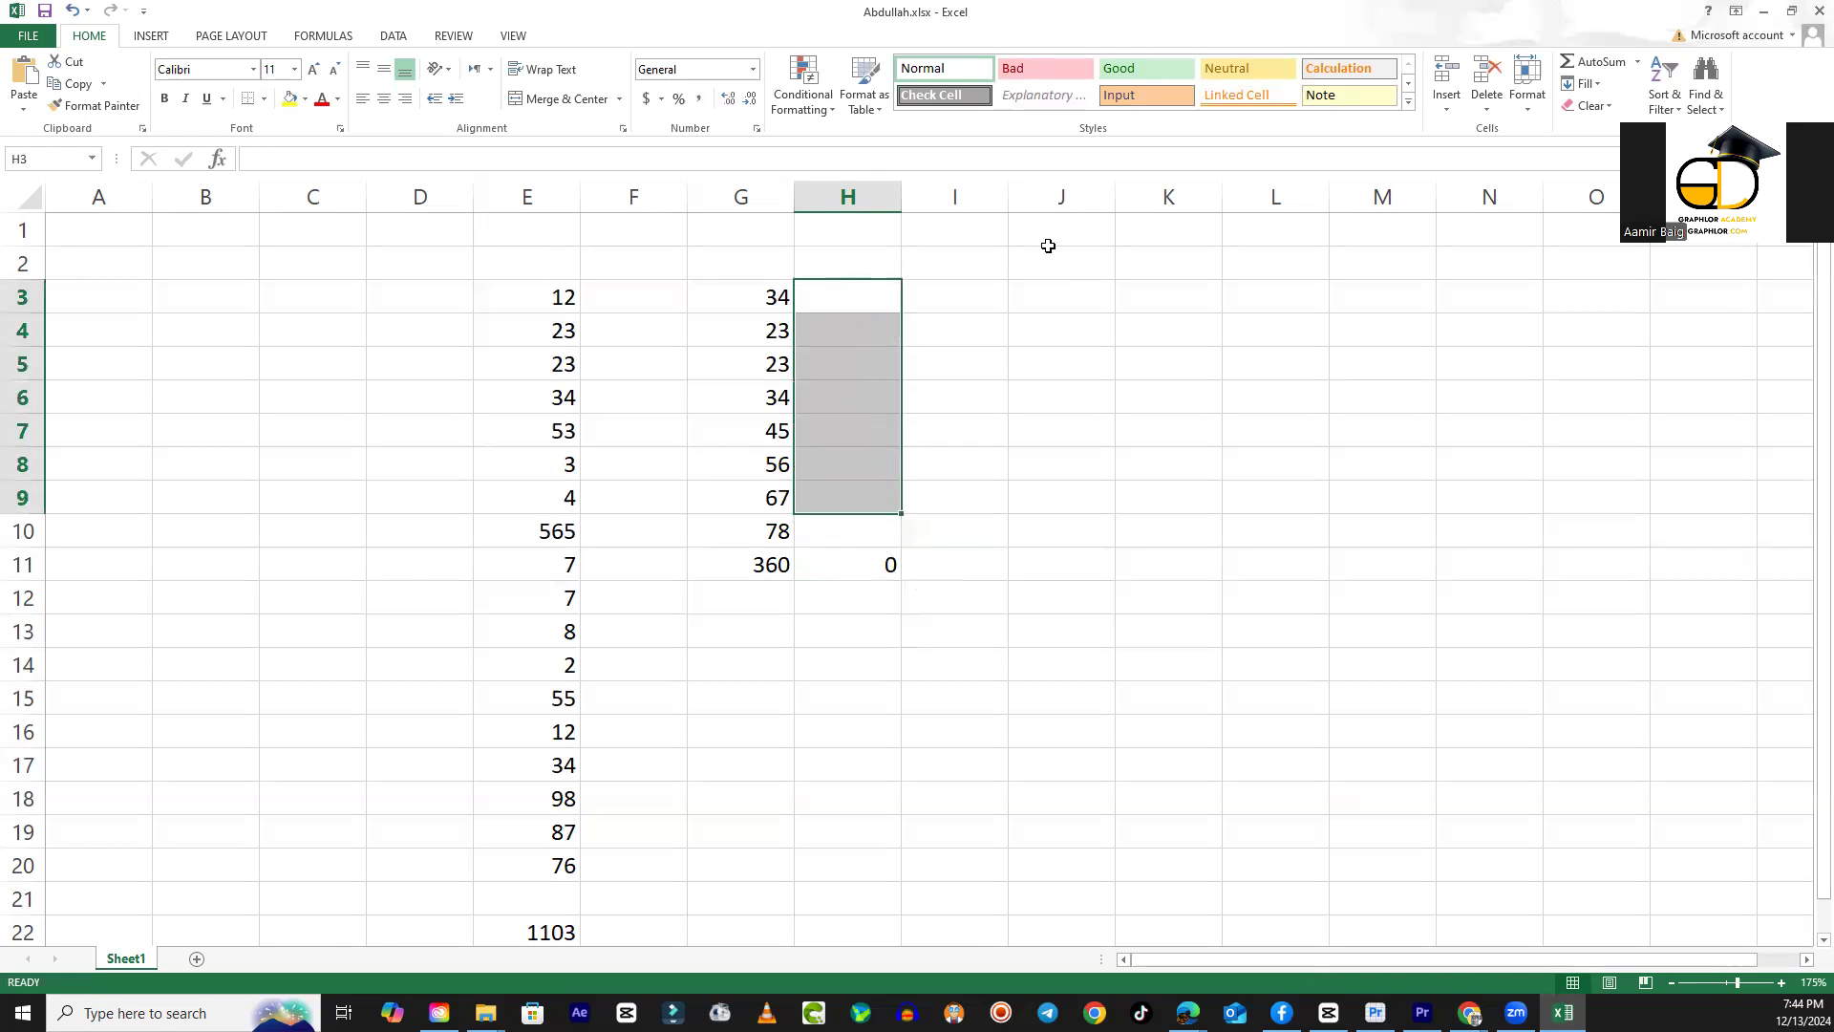
Enter 23, 34, 45, 34, 45, 56 and 67 in consecutive cells H3 to H9.
key("Down")
key("Up")
type("23")
key("Return")
type("34")
key("Return")
type("45")
key("Return")
type("34")
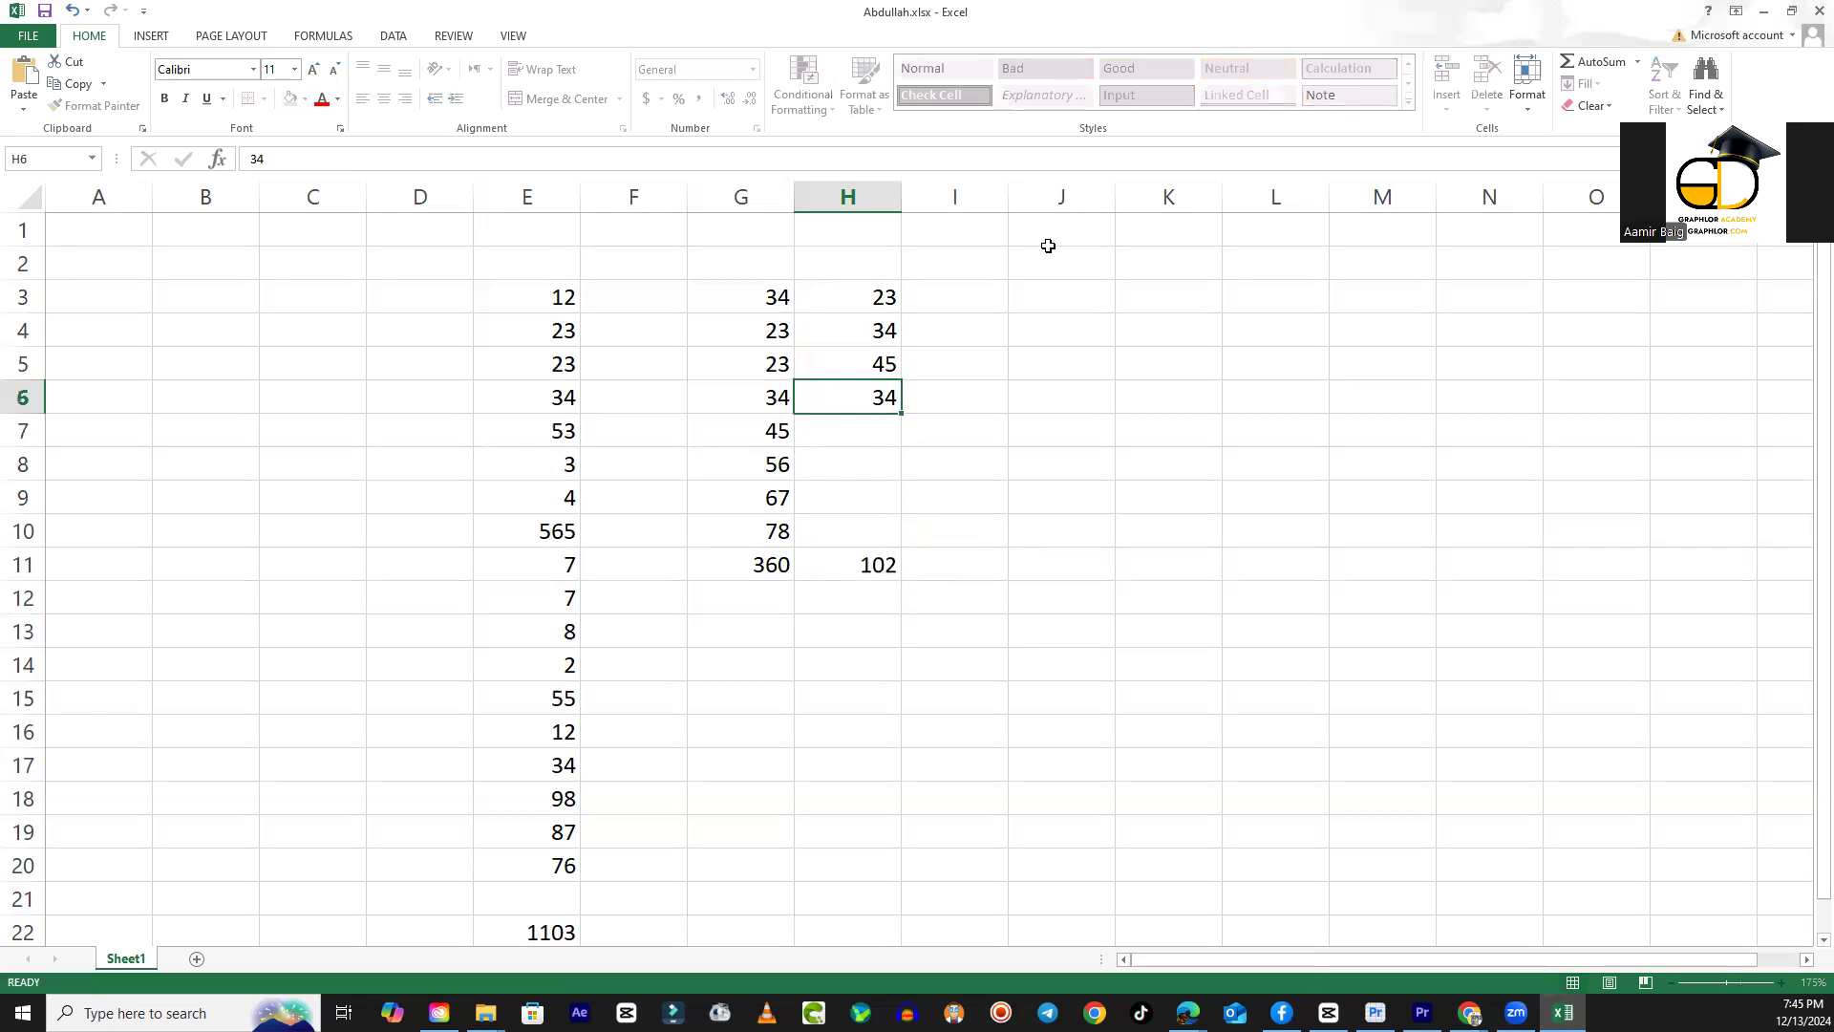
key("Return")
type("45")
key("Return")
type("56")
key("Return")
type("67")
key("Return")
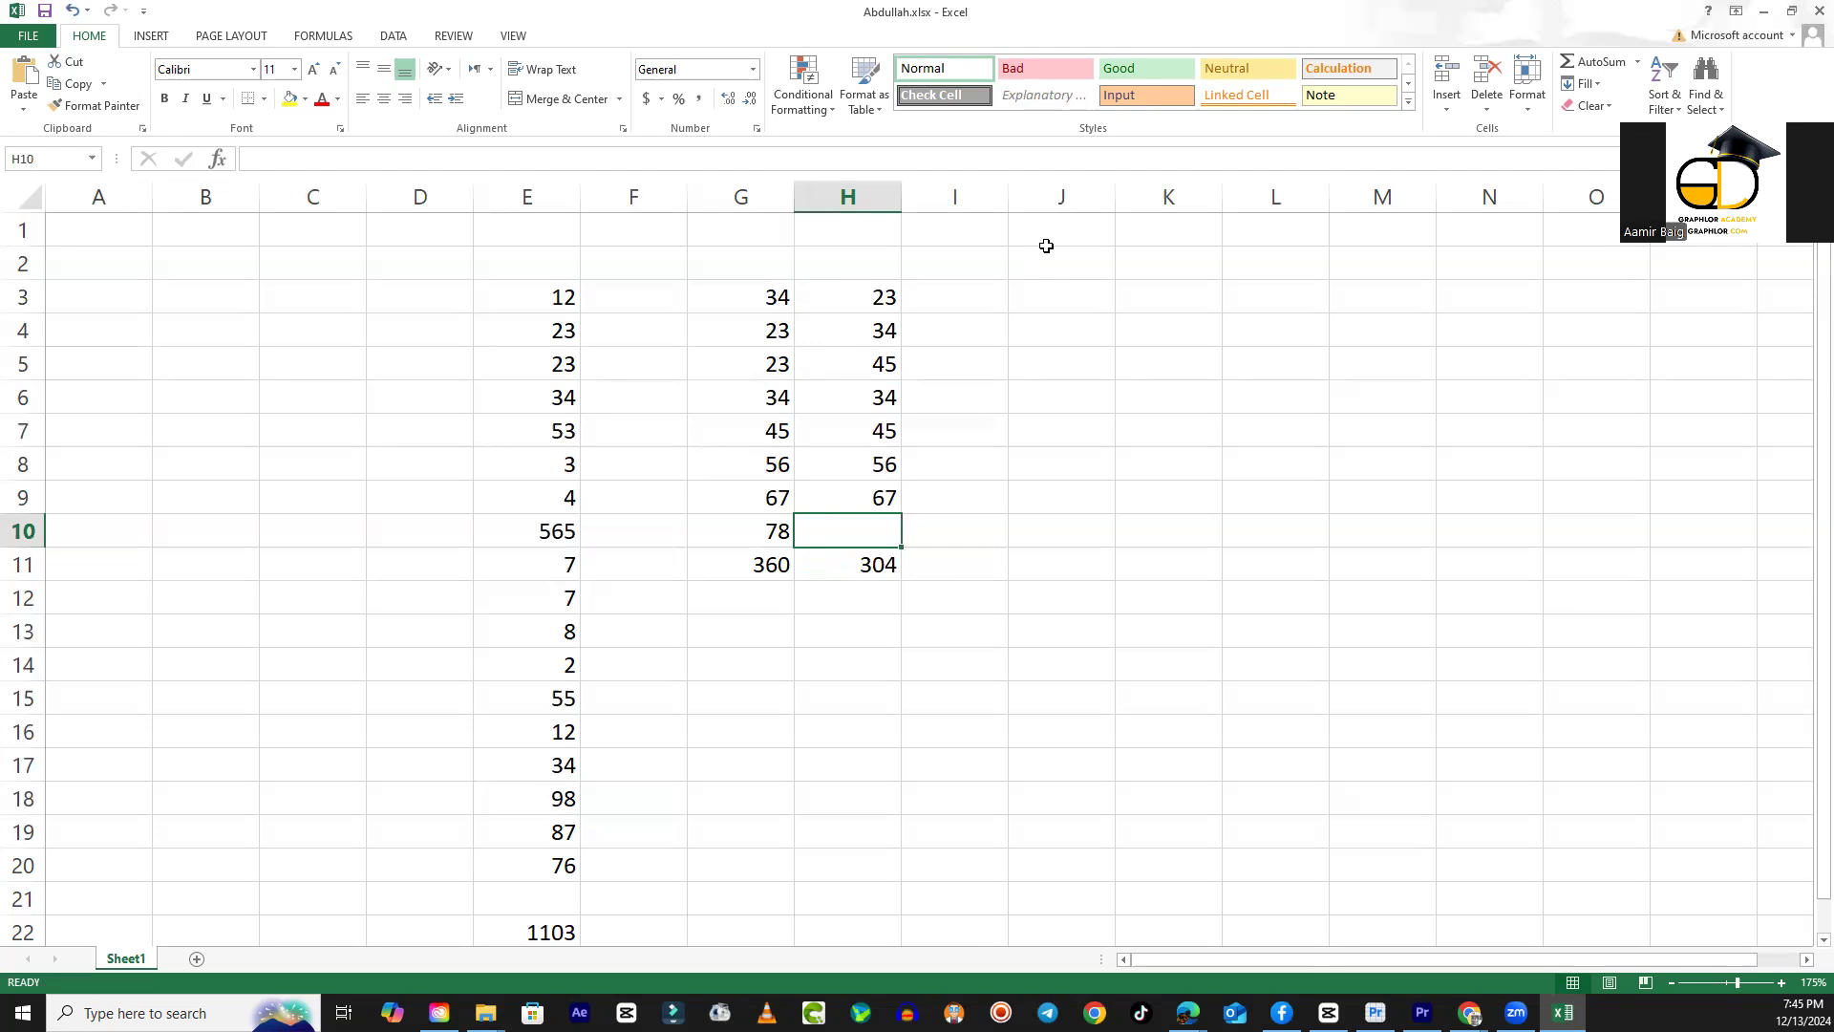
left_click_drag(1048, 243, 1056, 298)
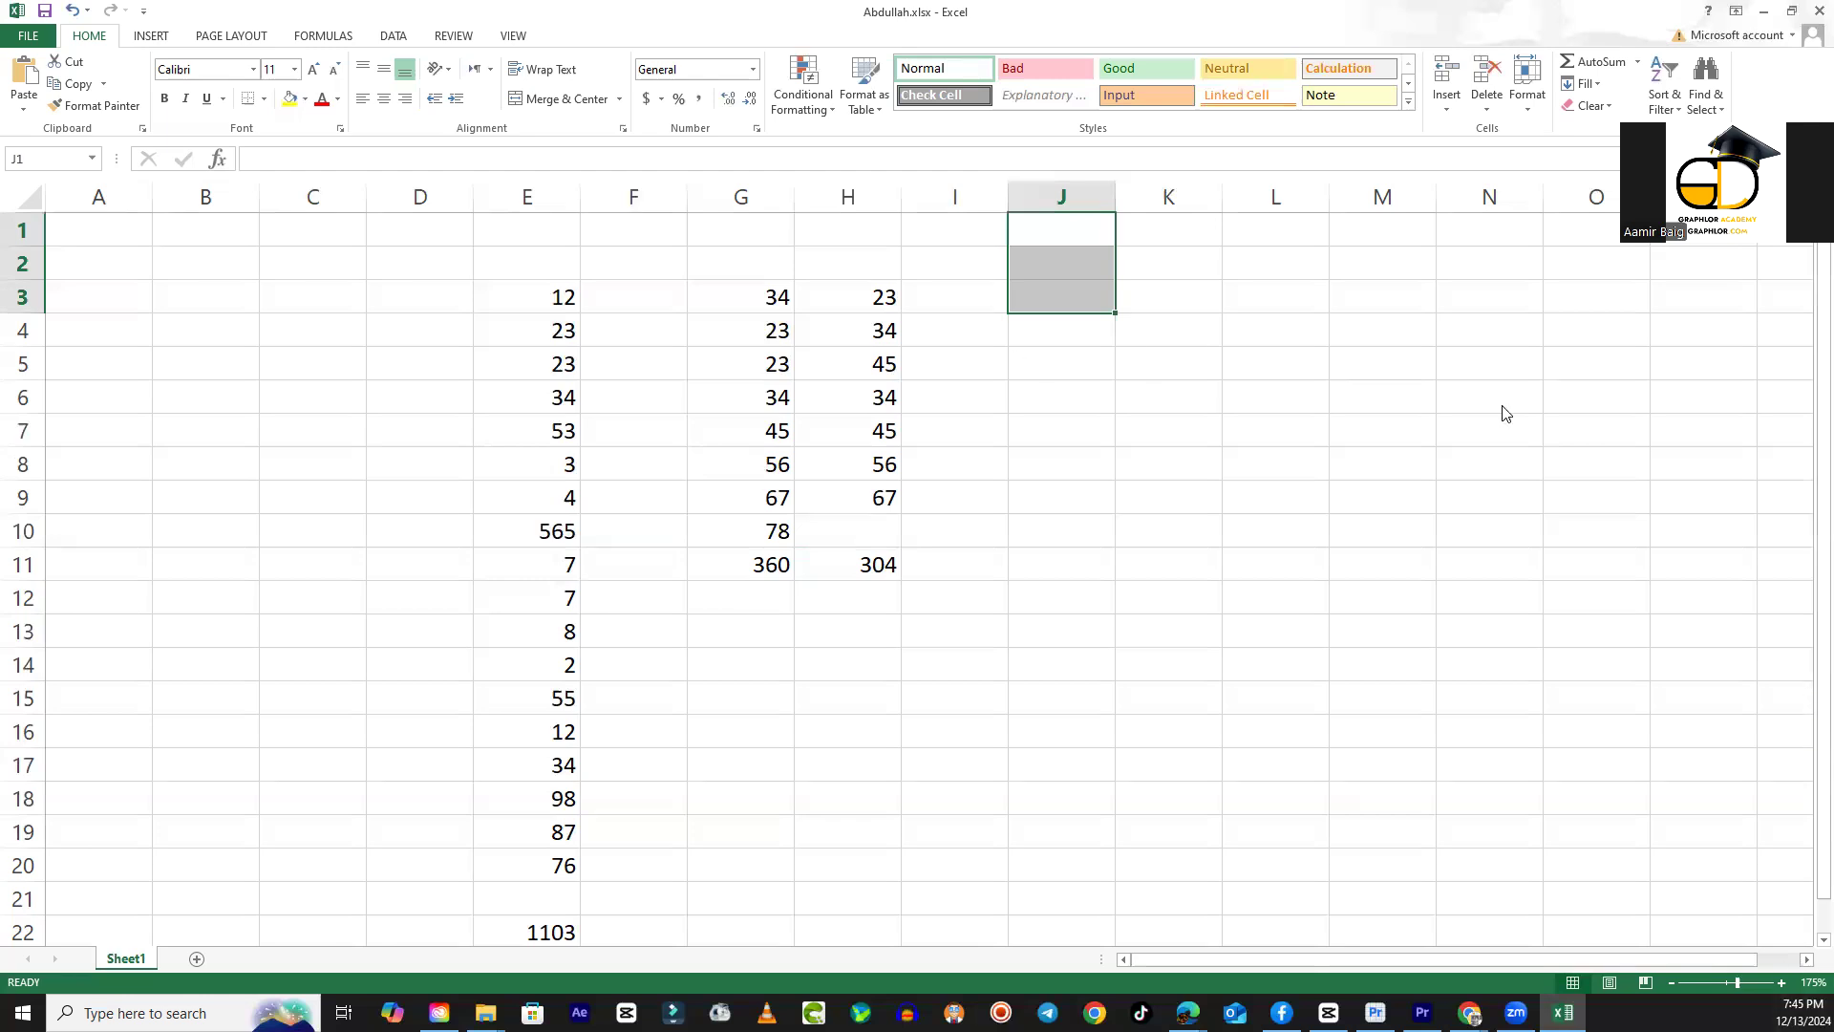
left_click(1002, 402)
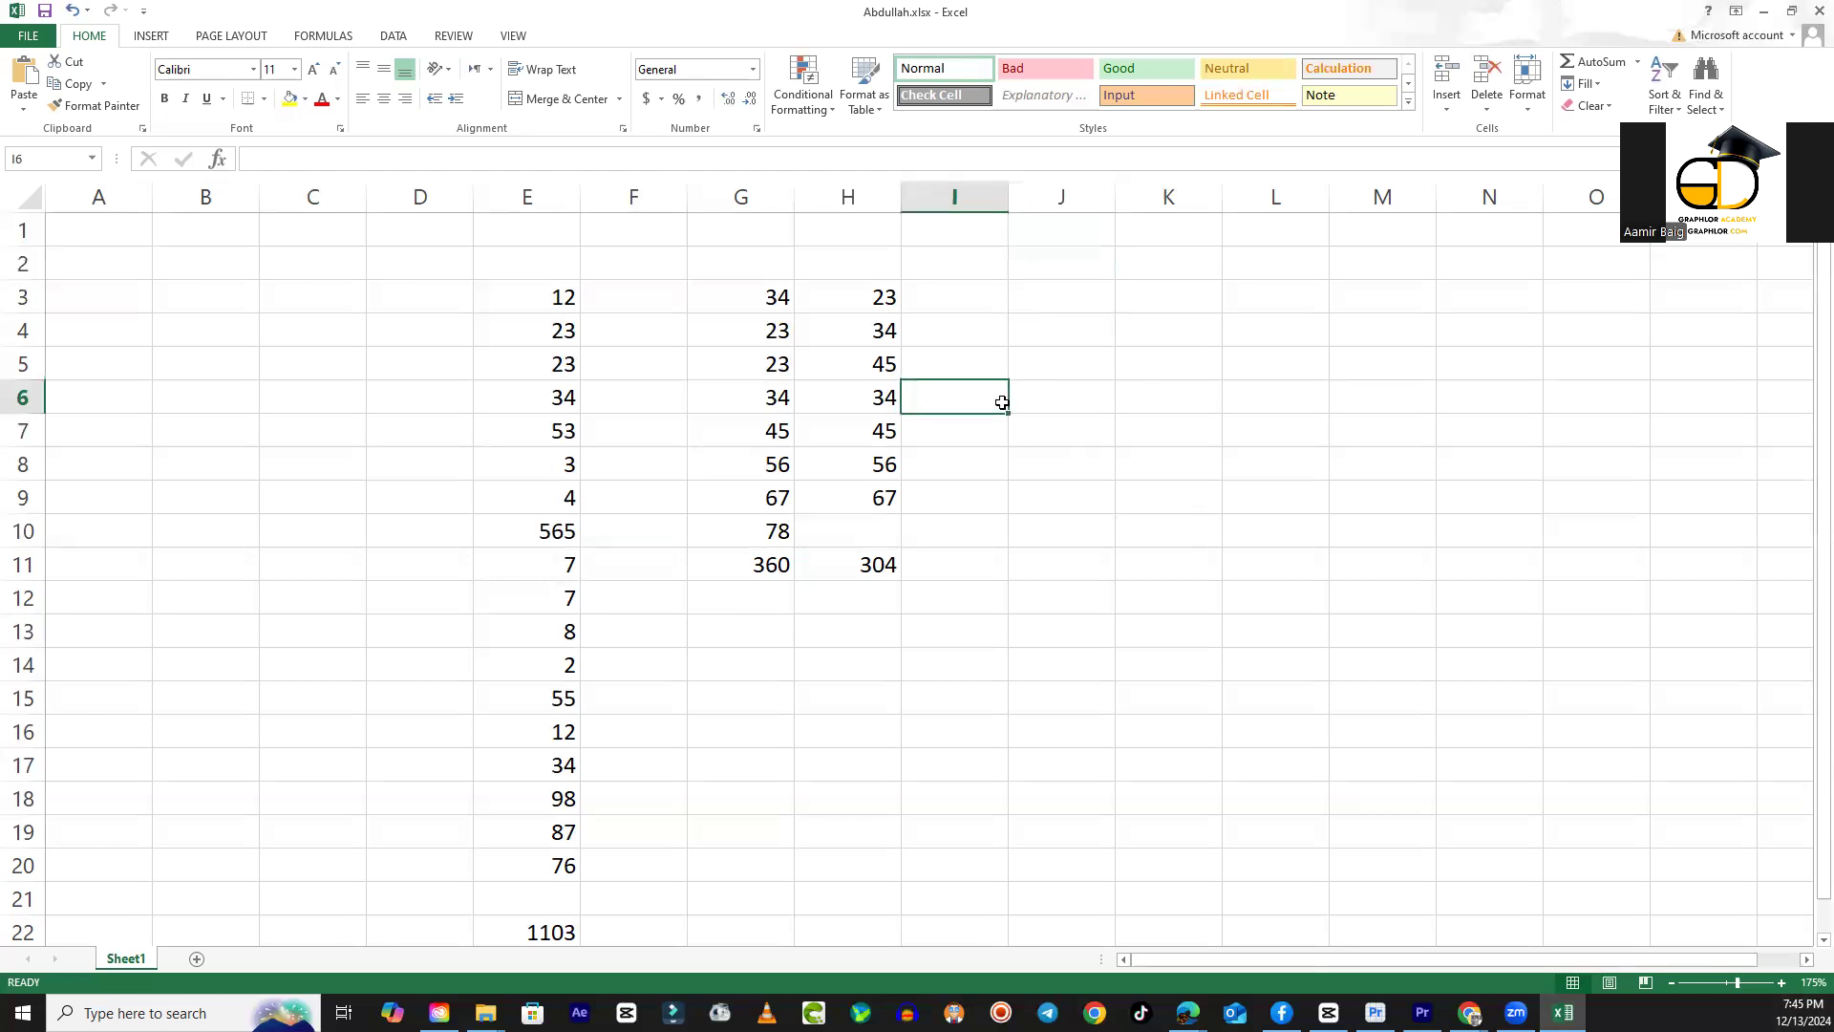
left_click(942, 306)
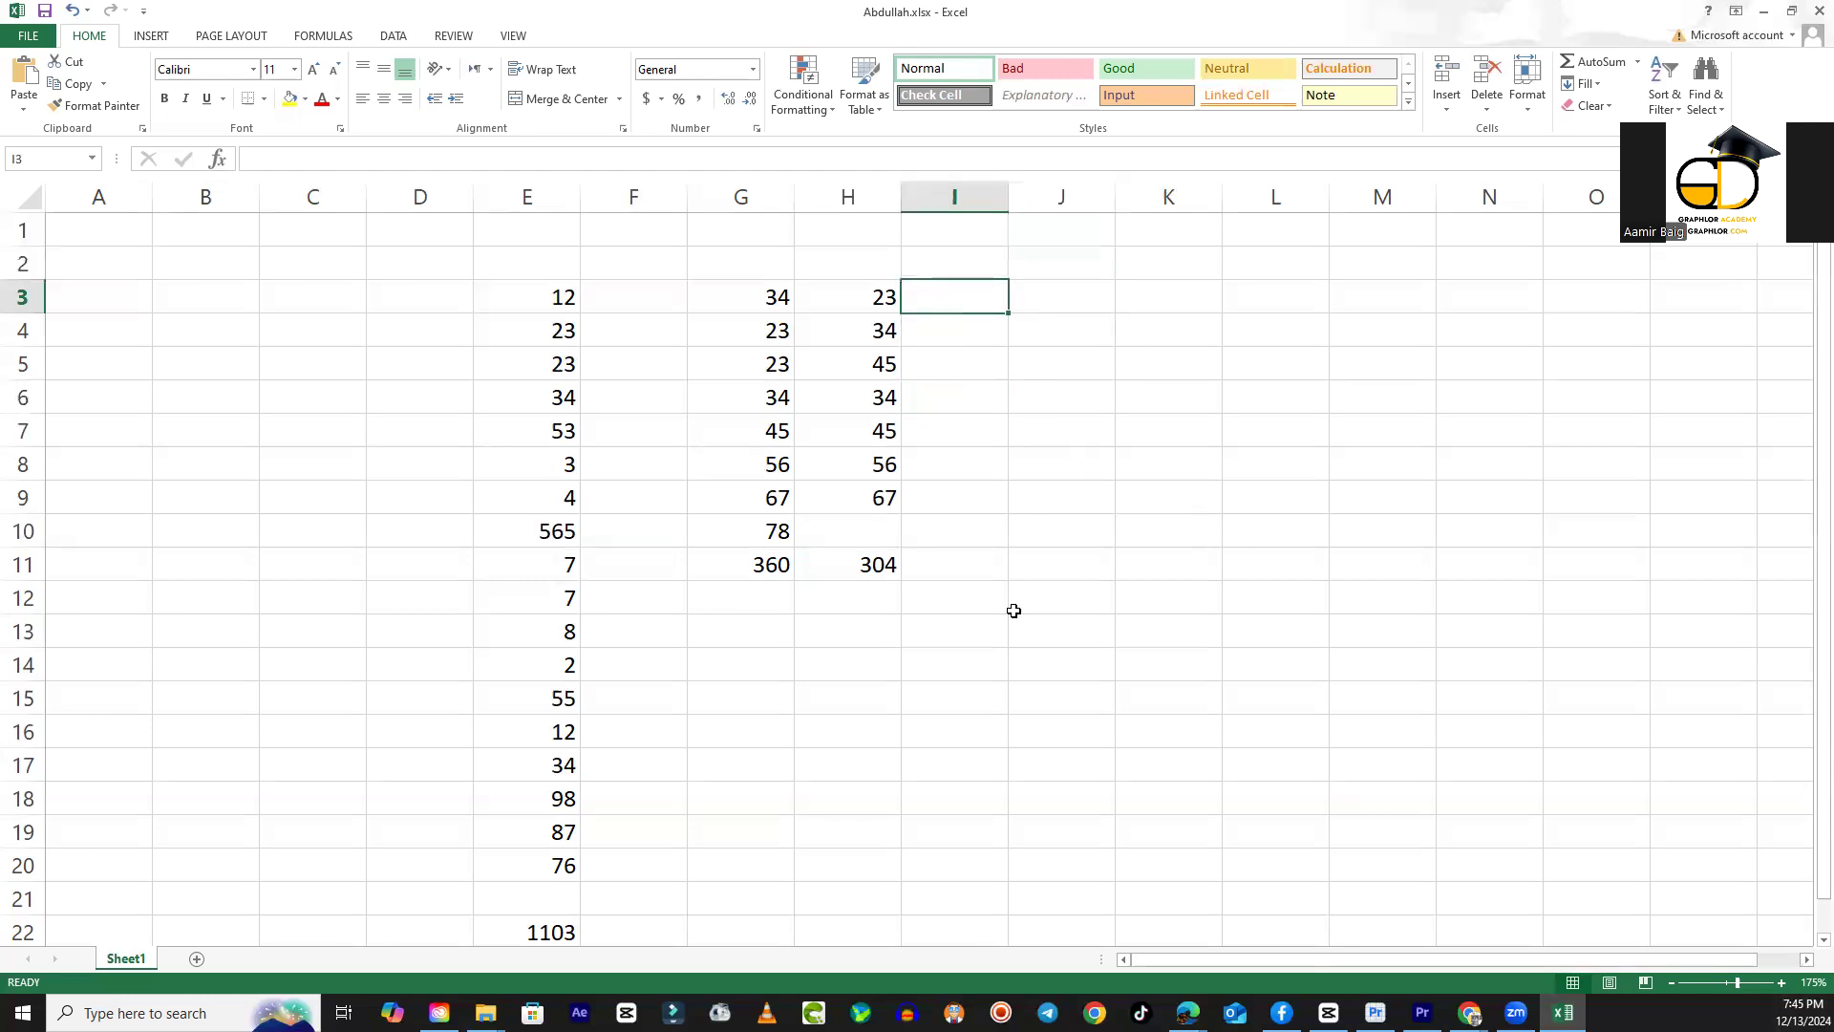
left_click(875, 564)
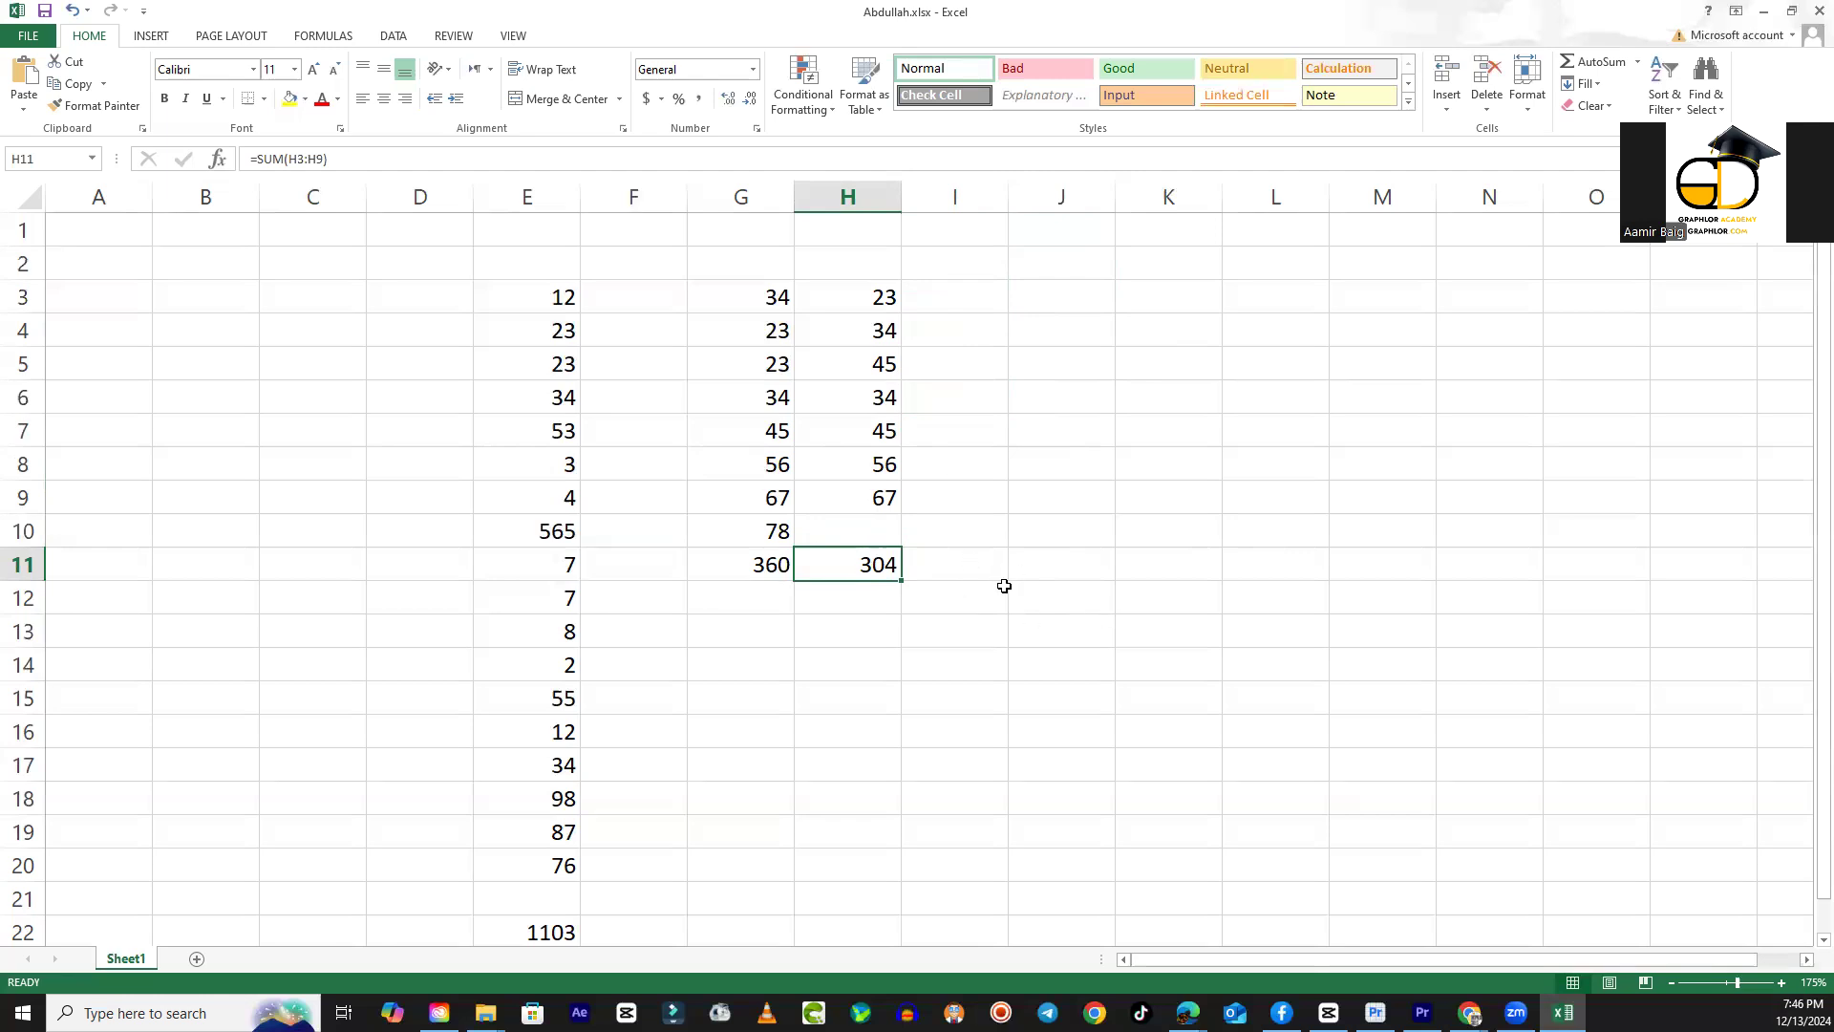
left_click(956, 530)
left_click(956, 559)
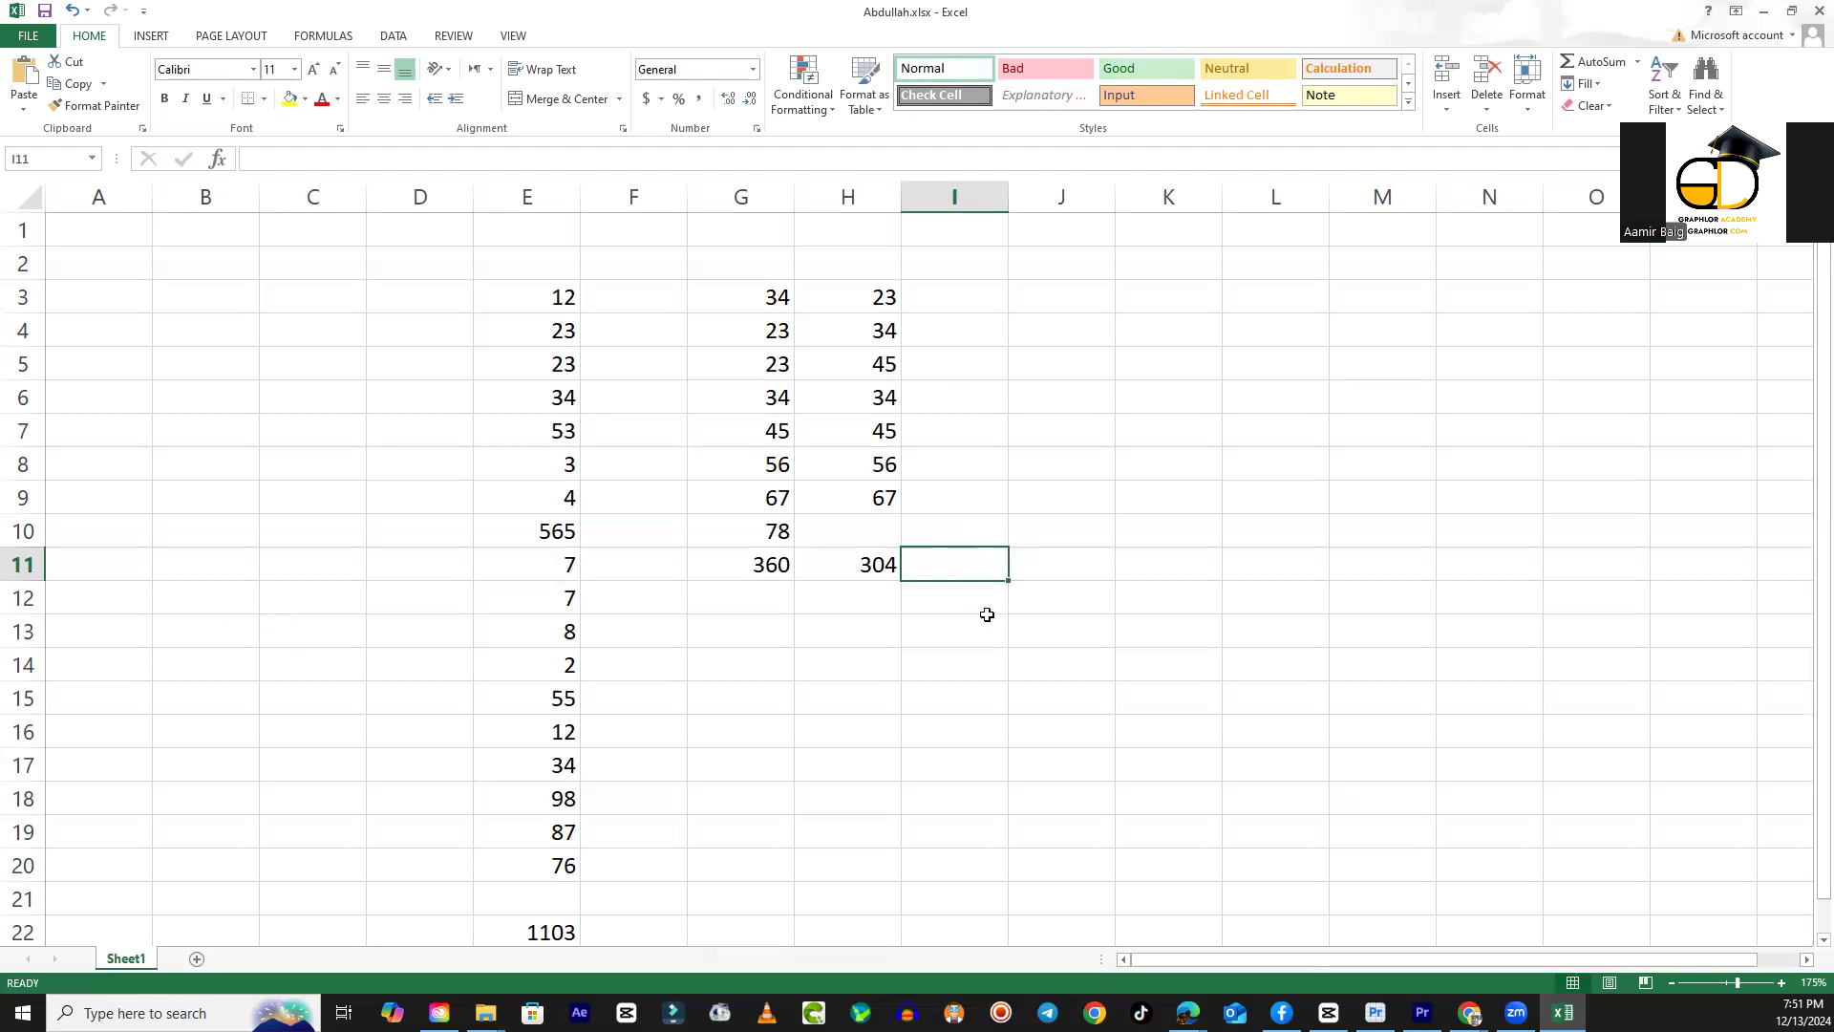
Enter 23, 34, 23, 34 and 23 in consecutive cells I3 to I7.
left_click(983, 301)
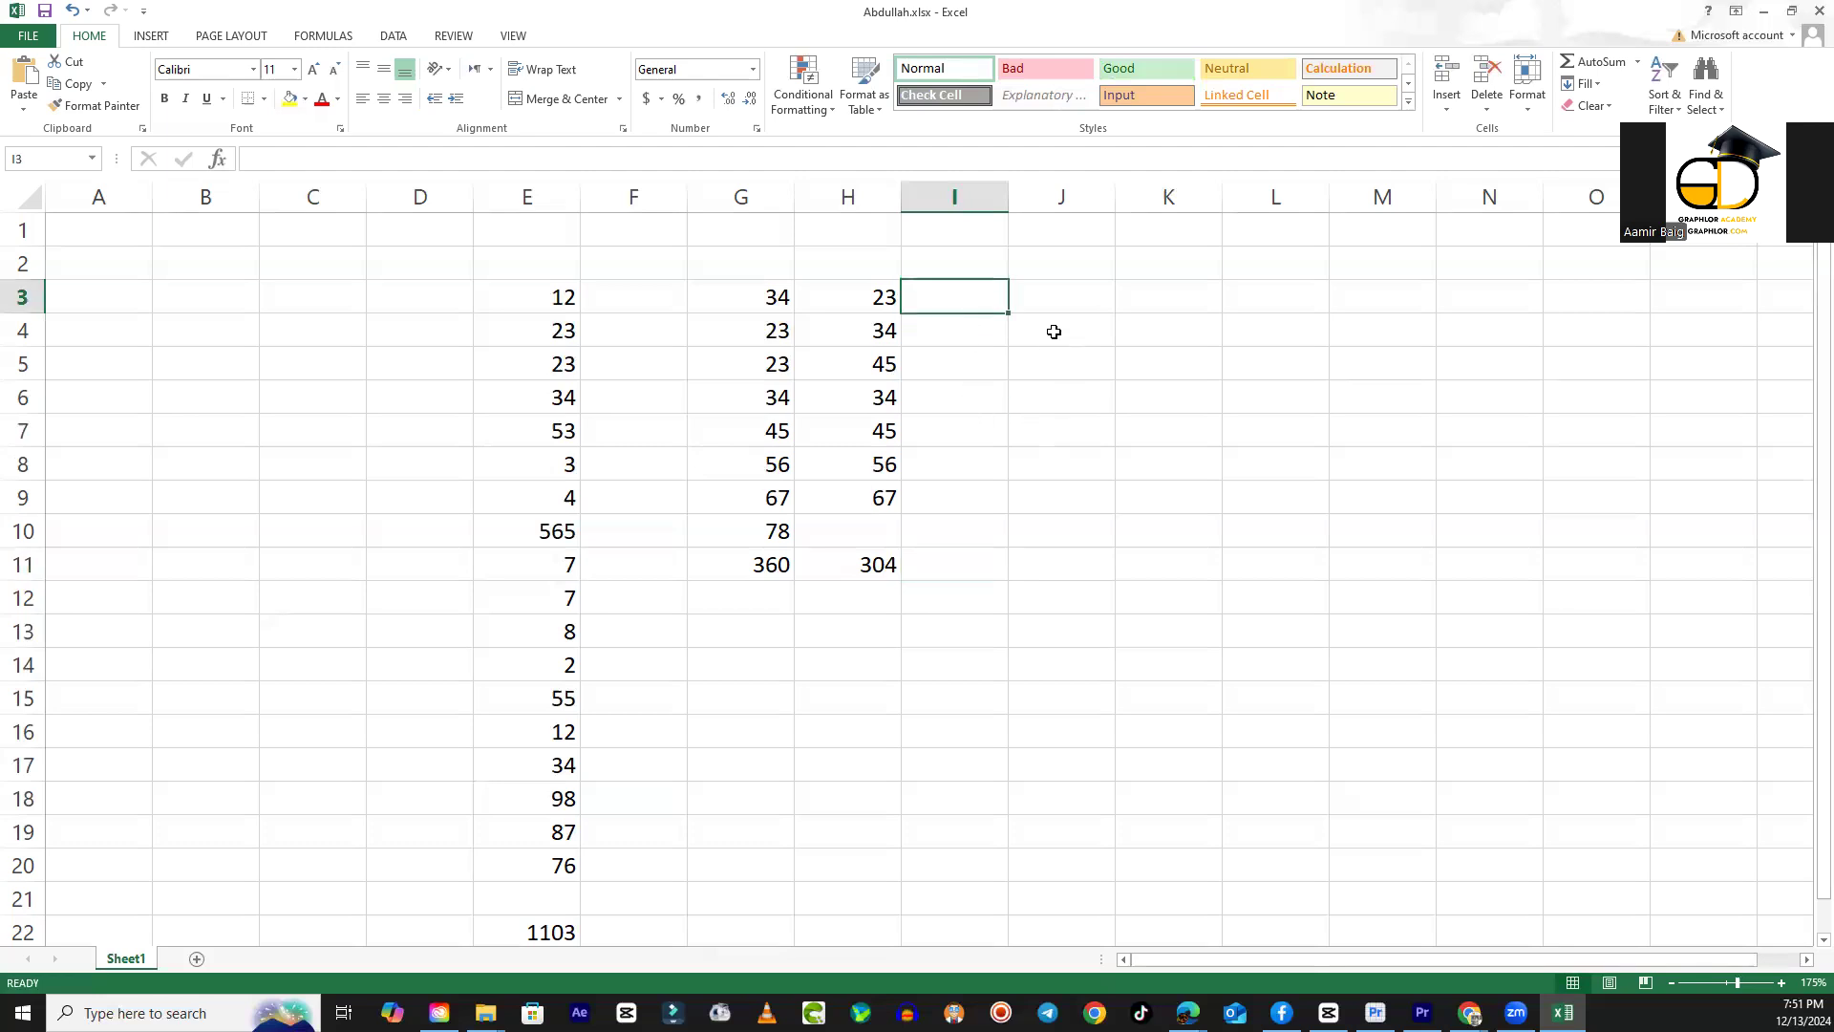
type("23 34")
key("Return")
type("23")
key("Return")
type("34")
key("Return")
type("23")
key("Return")
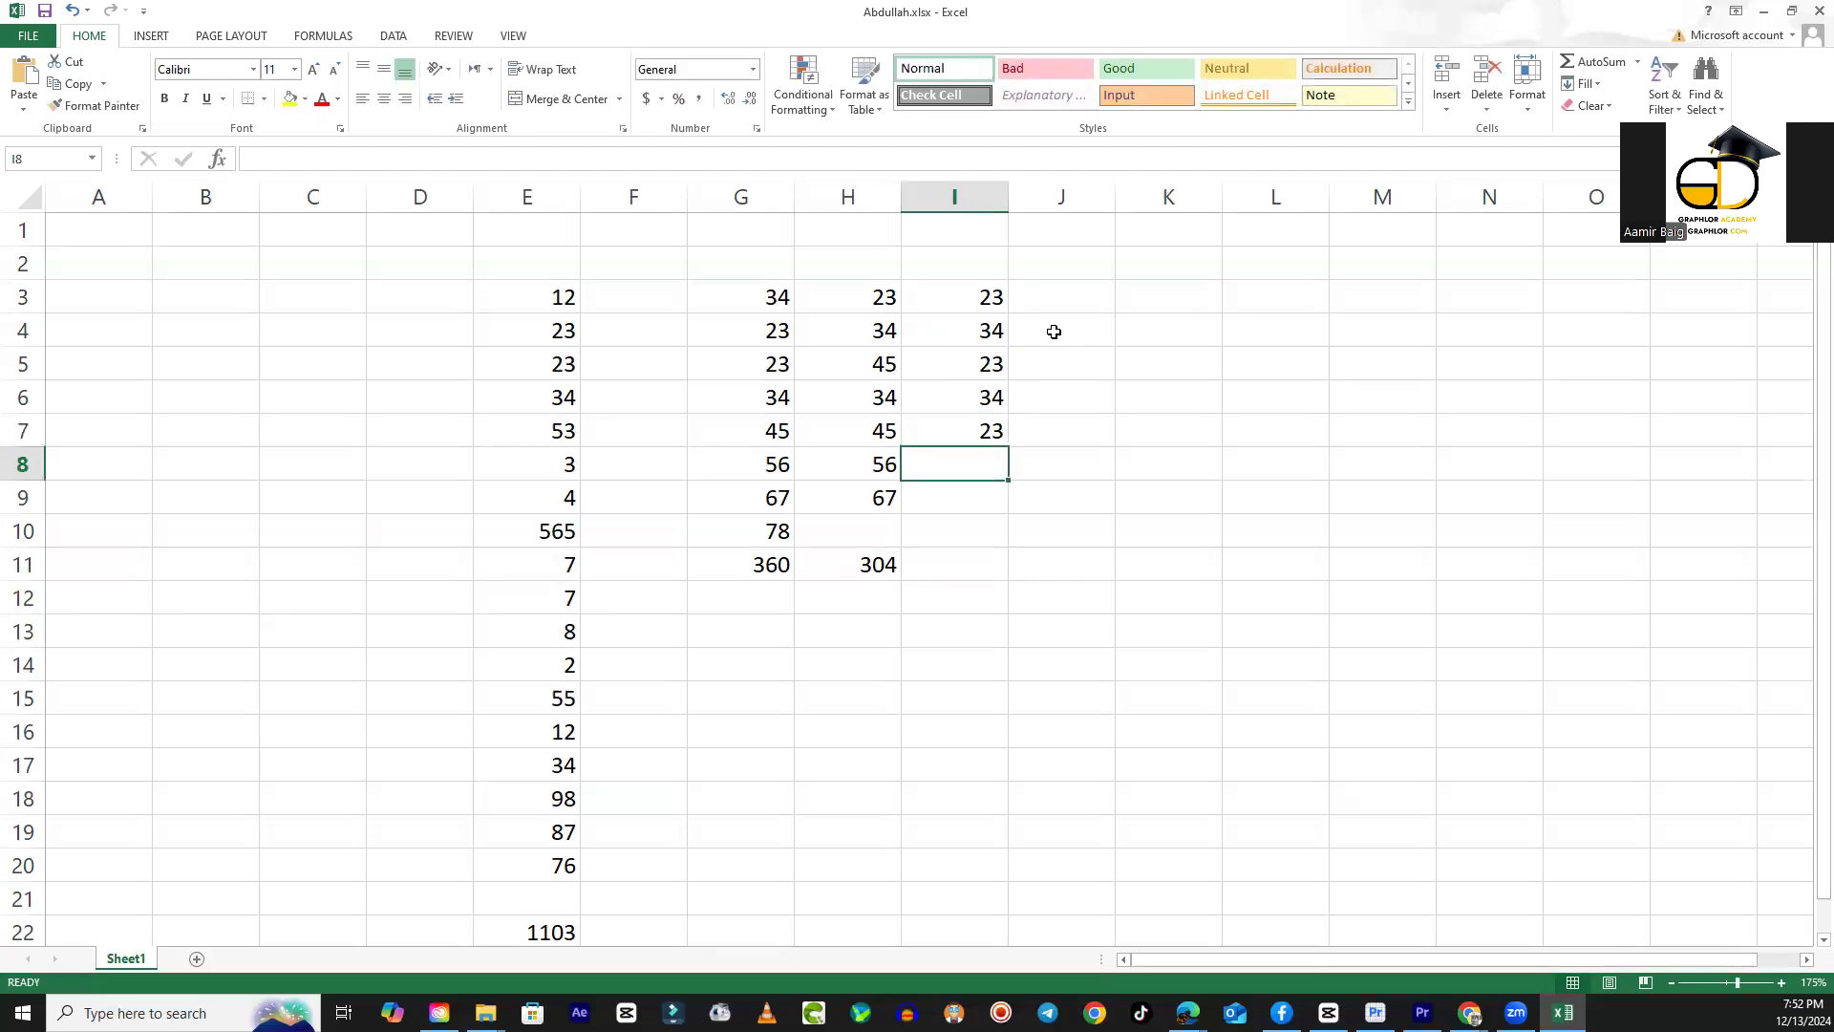
Enter scattered numbers beside column I: 23 in K4, 34 in L5 and 34 in L6.
key("Up")
key("Up")
key("Up")
key("Up")
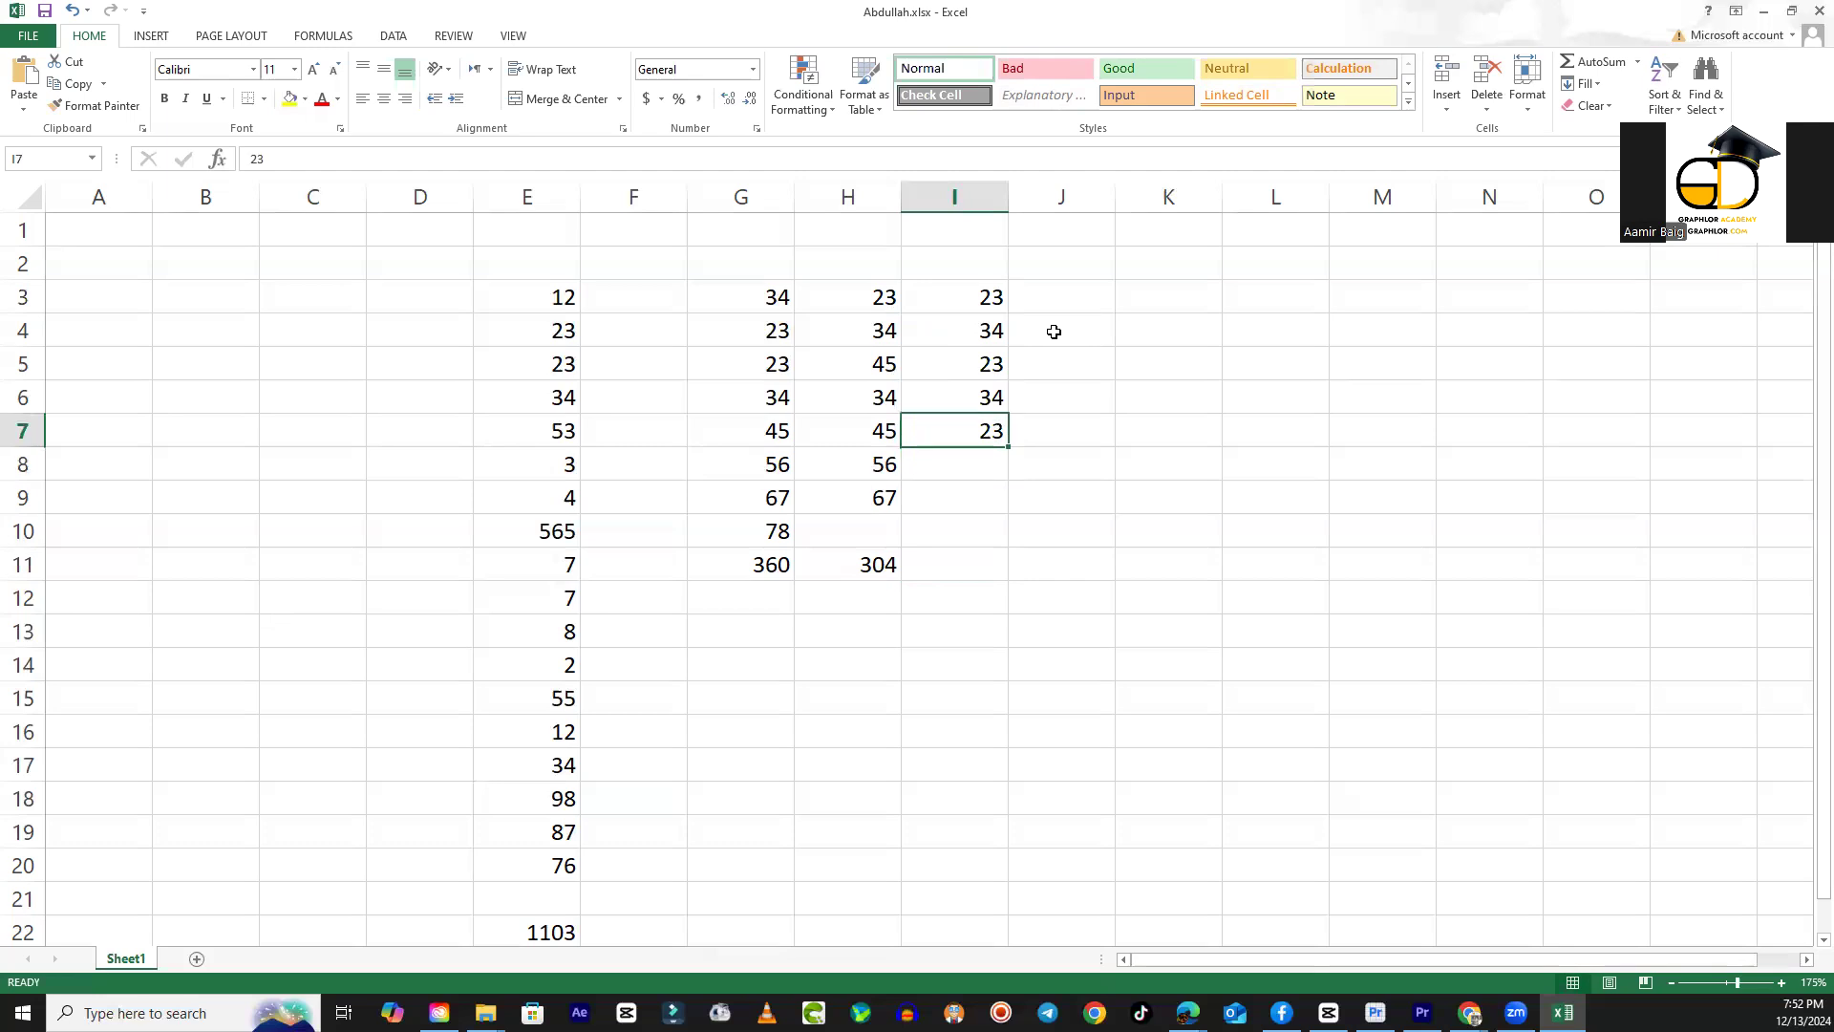
key("Right")
key("Right")
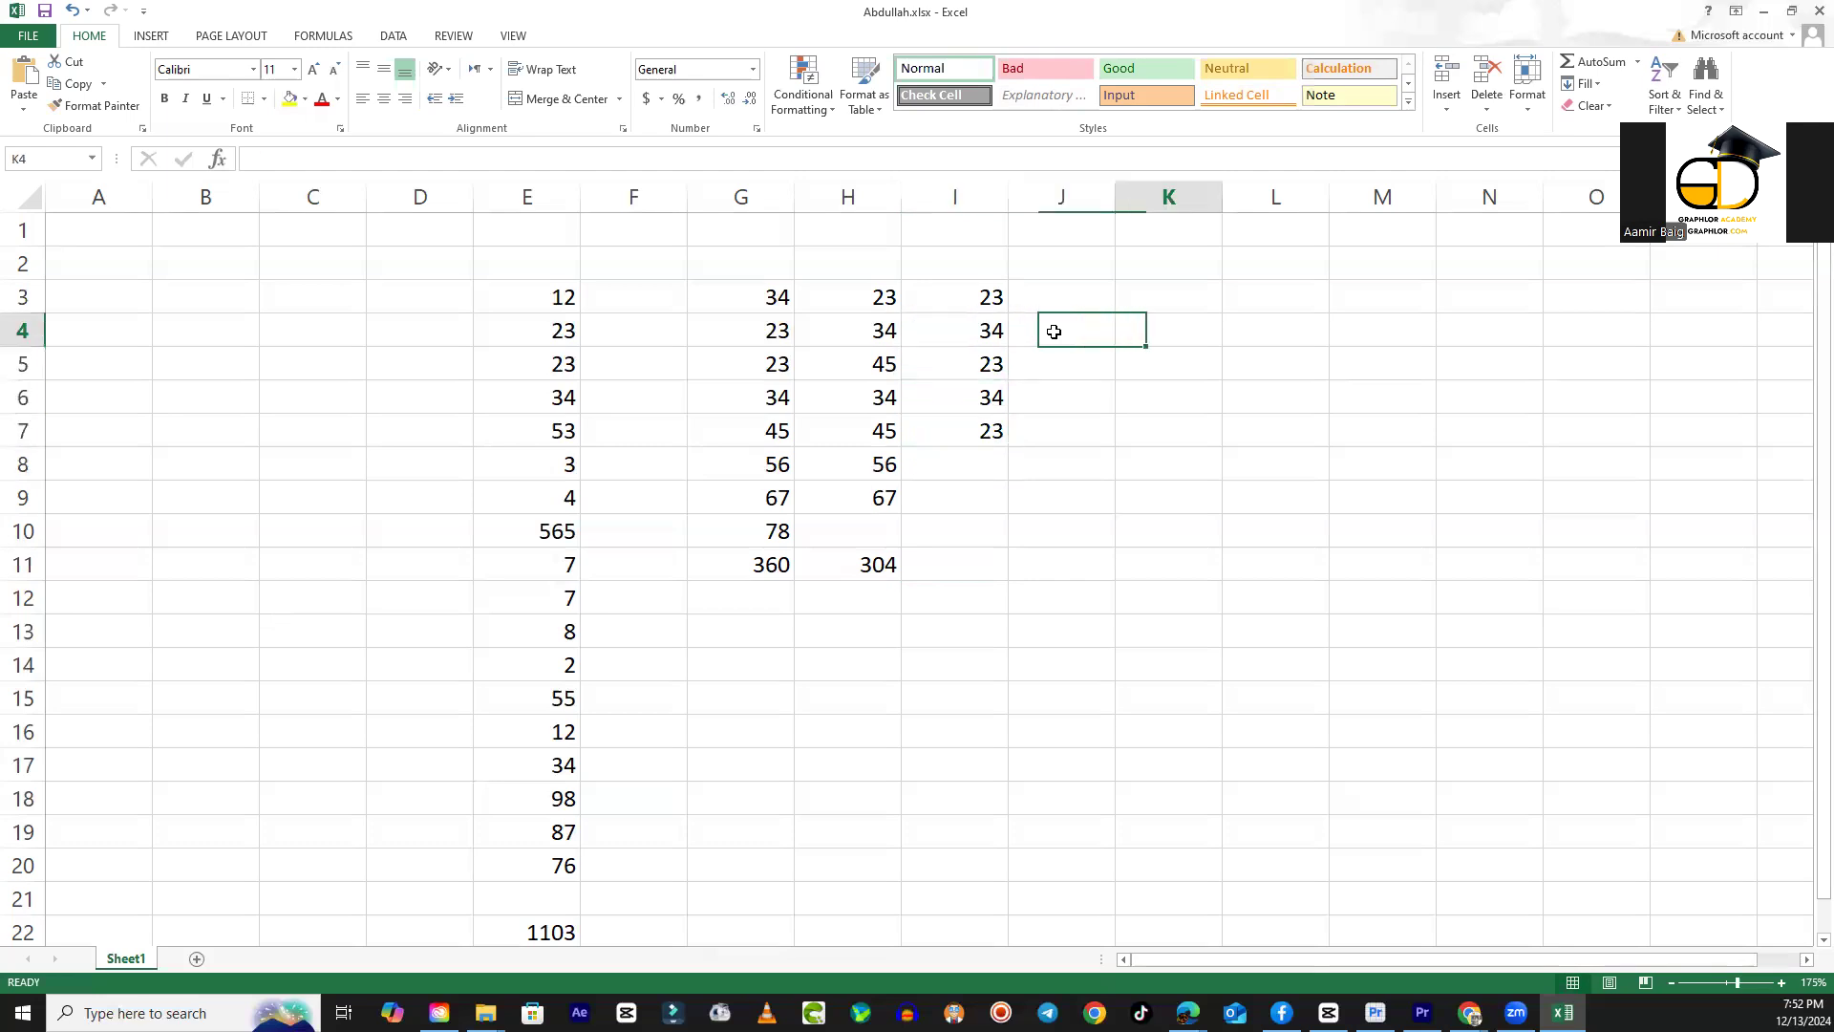
type("23")
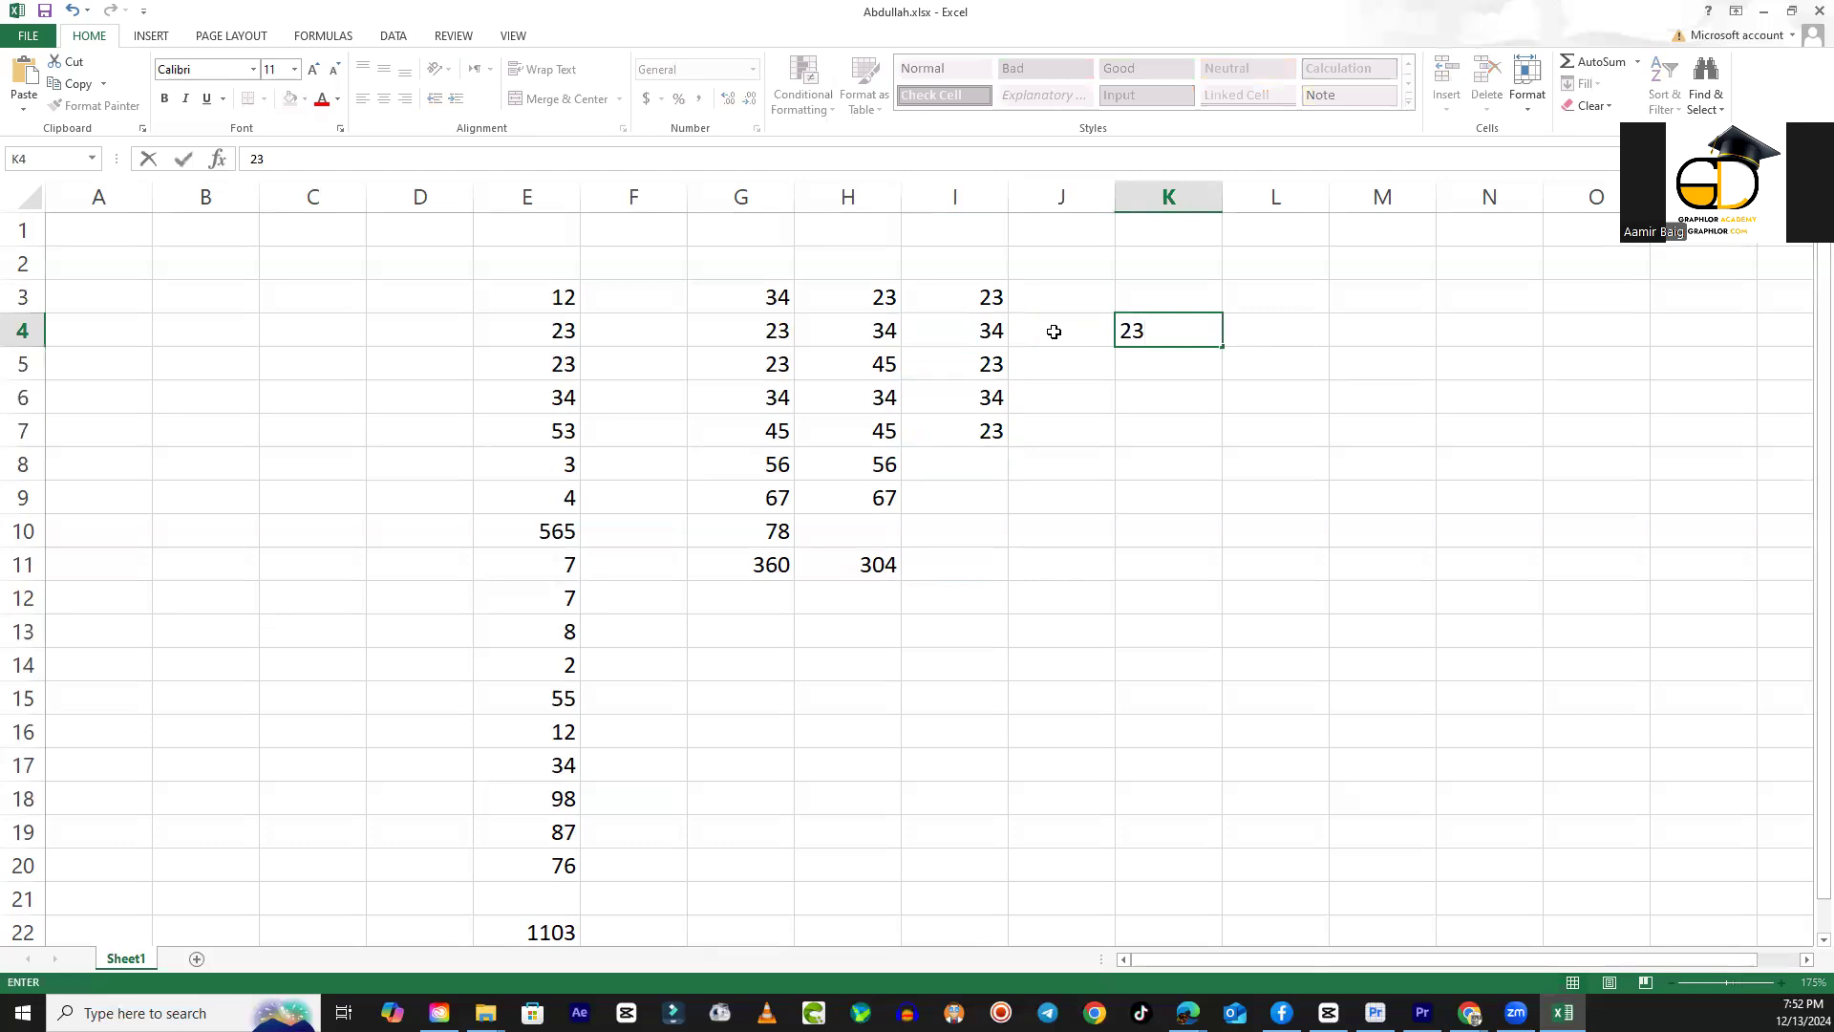
key("Return")
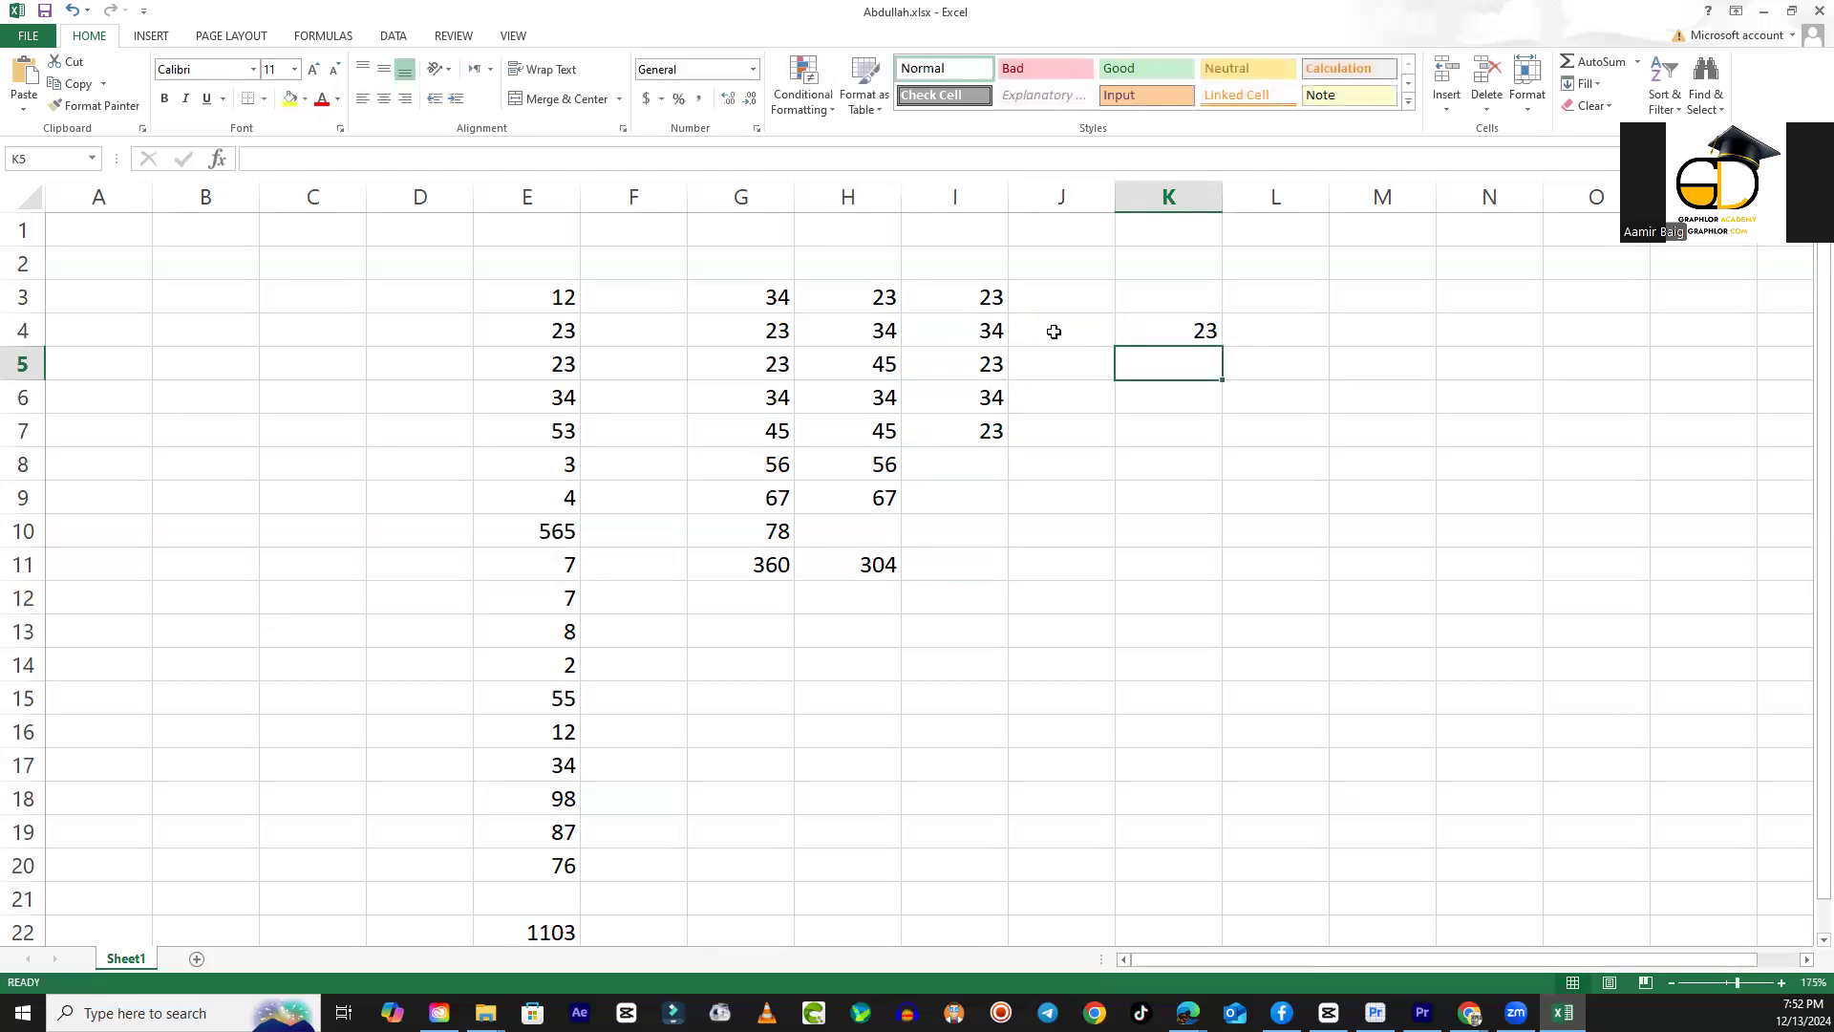
key("Right")
type("34")
key("Return")
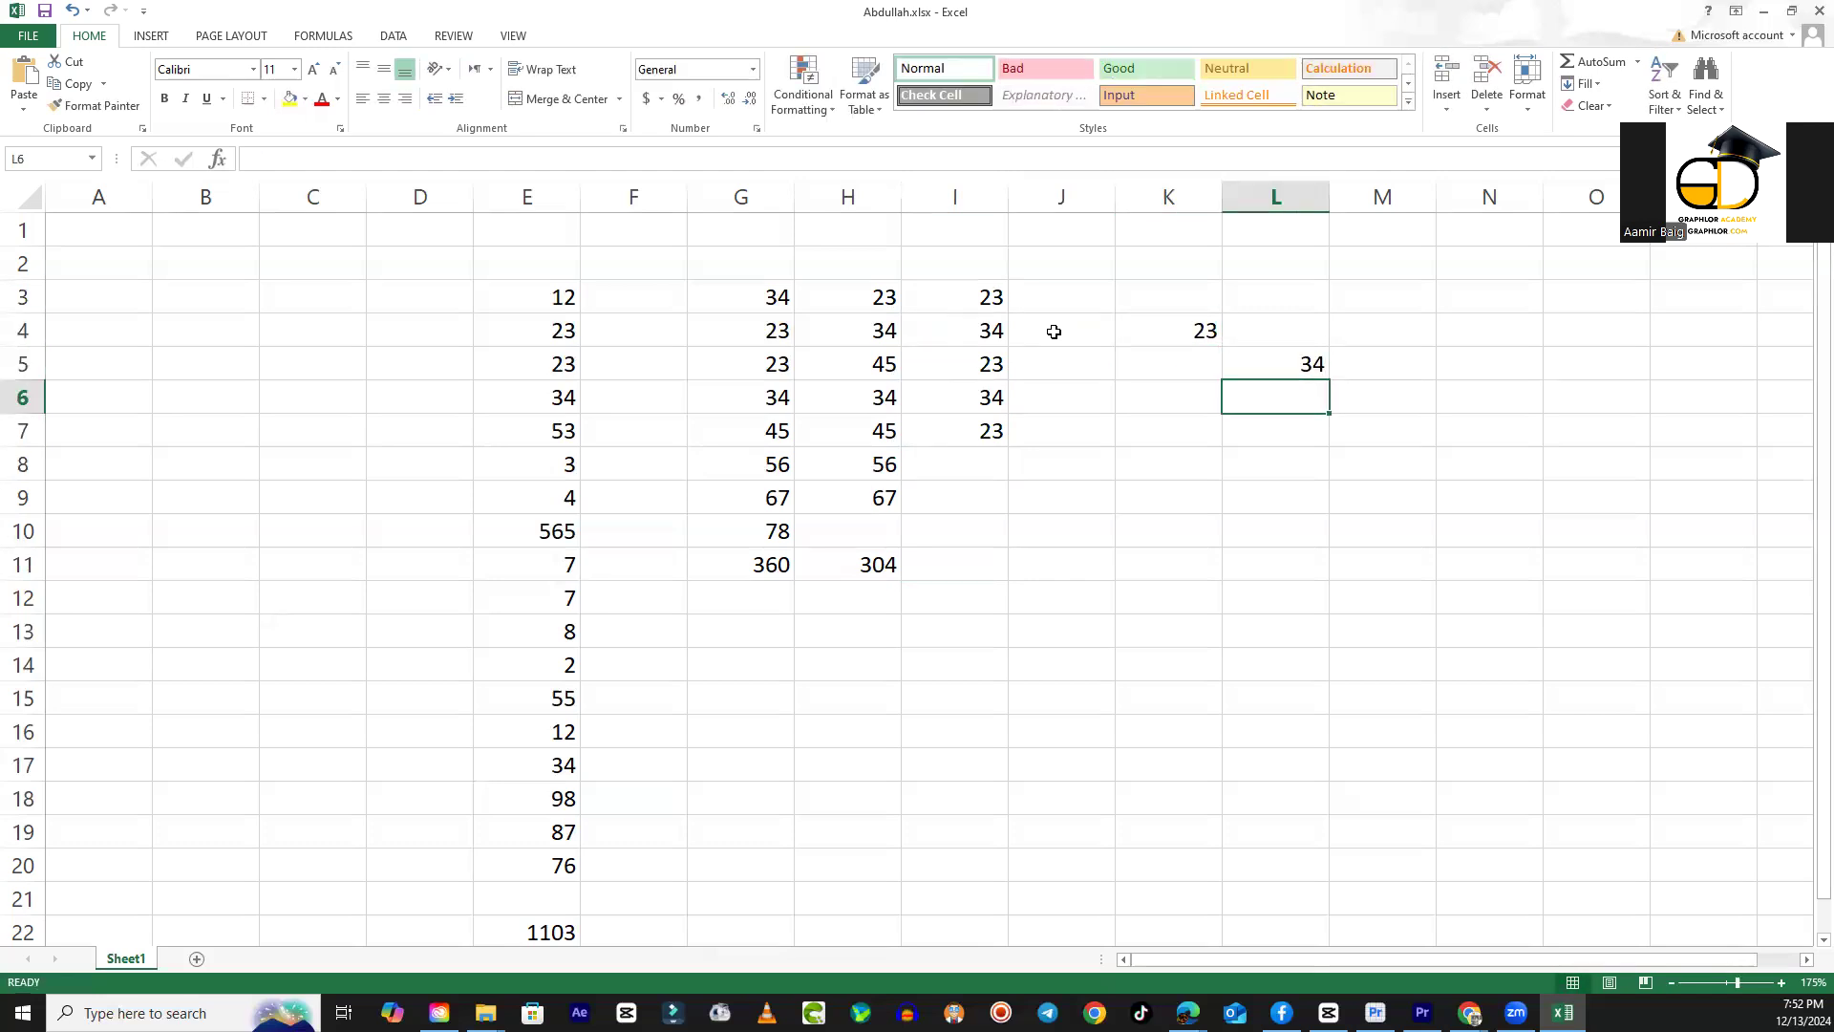
type("34")
key("Return")
Look over the block I3:L7 that holds the column I numbers and the scattered ones.
key("Left")
key("Left")
key("Left")
key("Left")
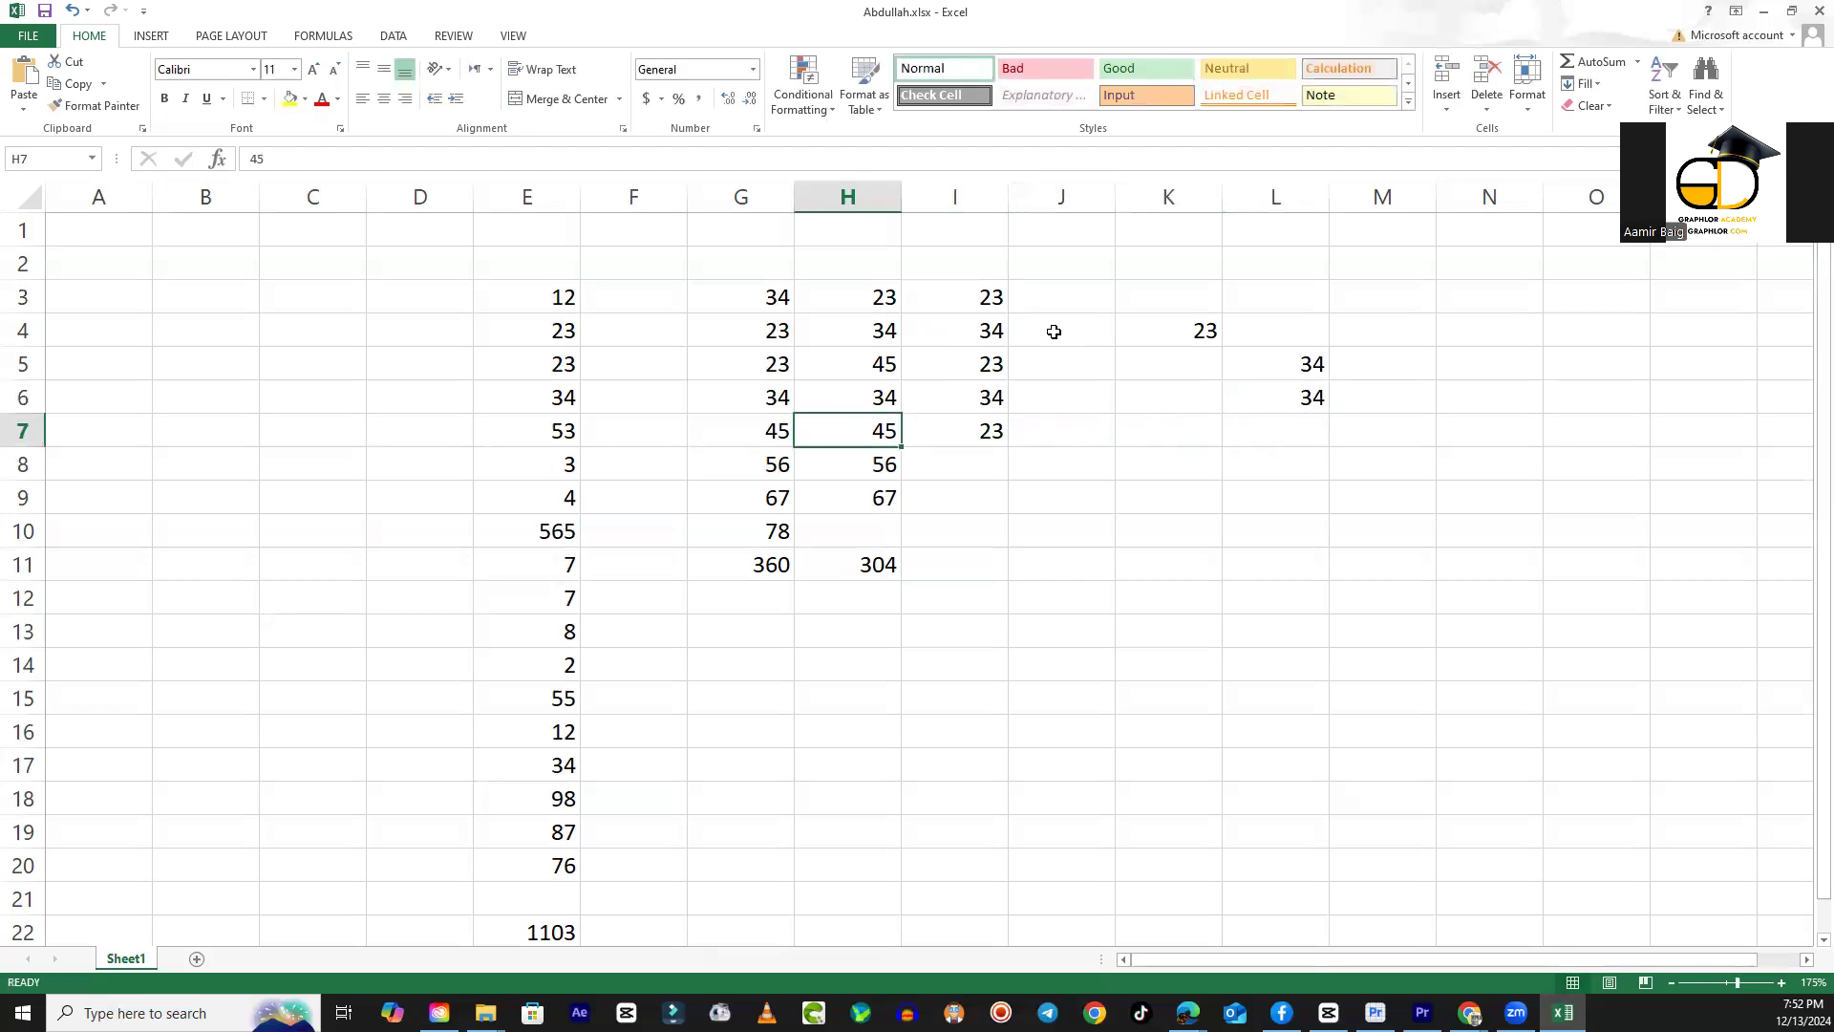
key("Down")
key("Right")
key("Down")
key("Down")
key("Down")
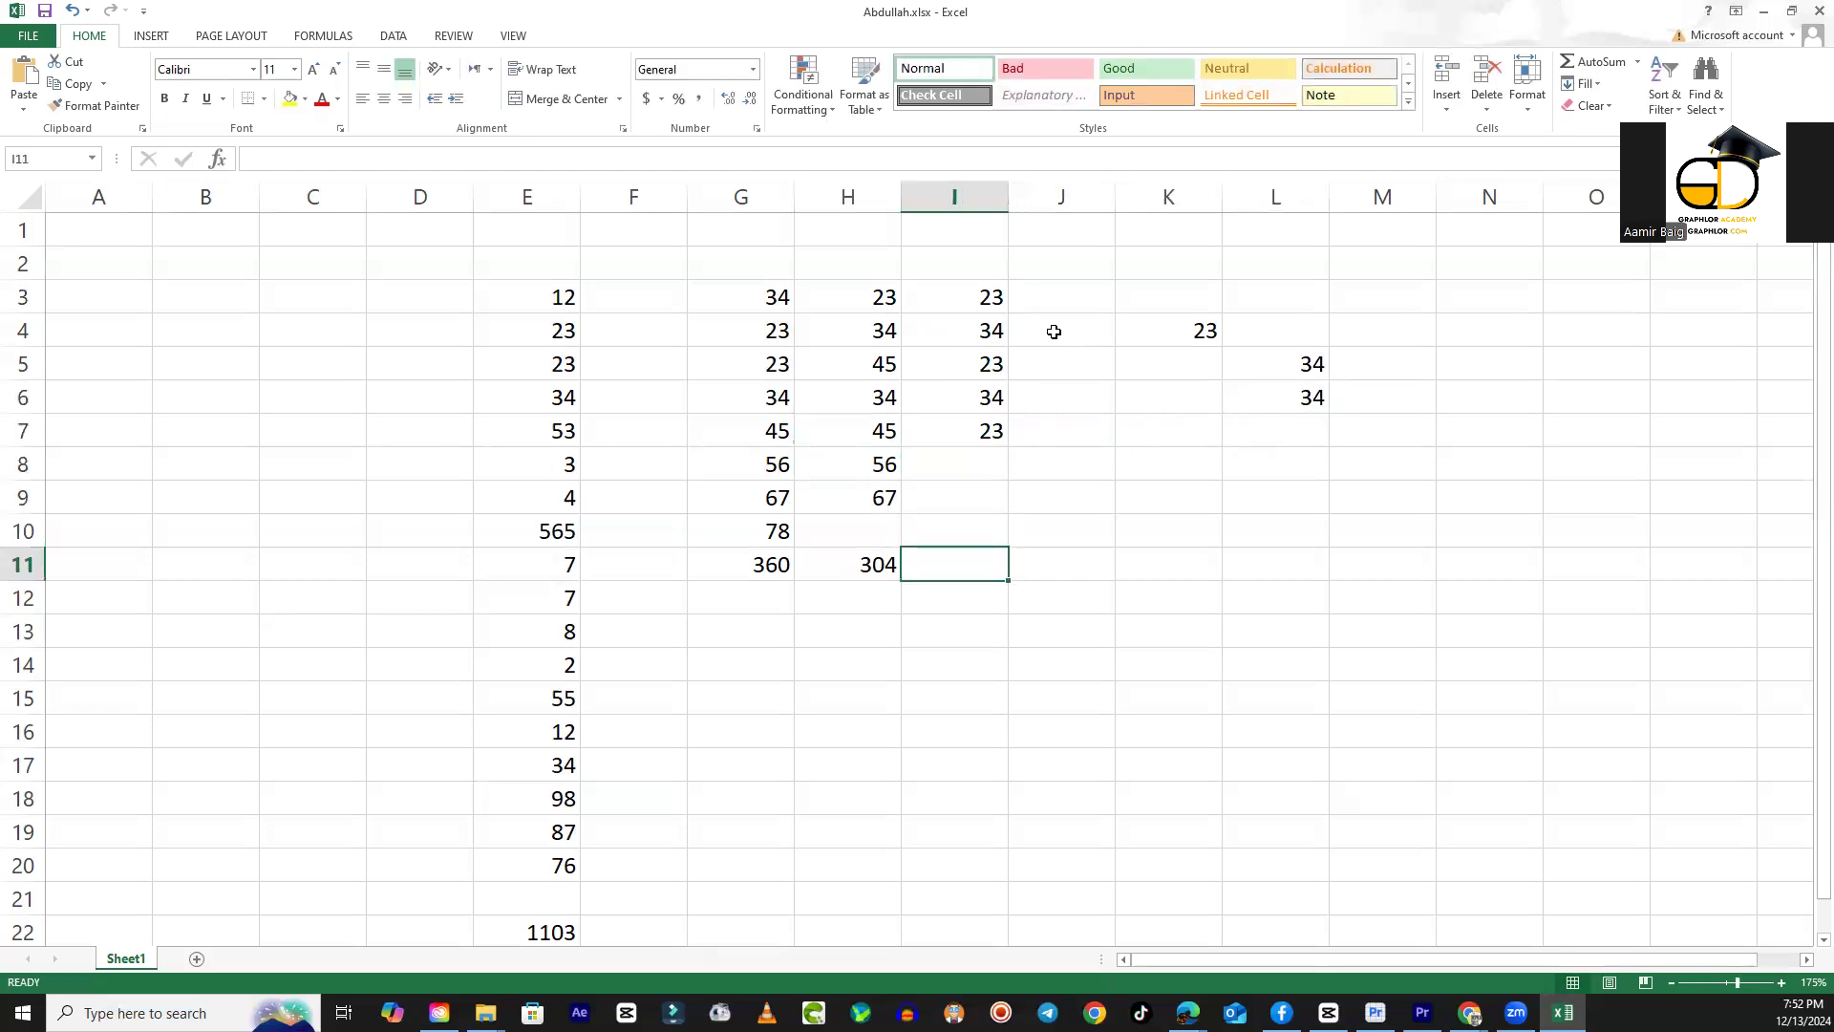
left_click_drag(958, 292, 1286, 425)
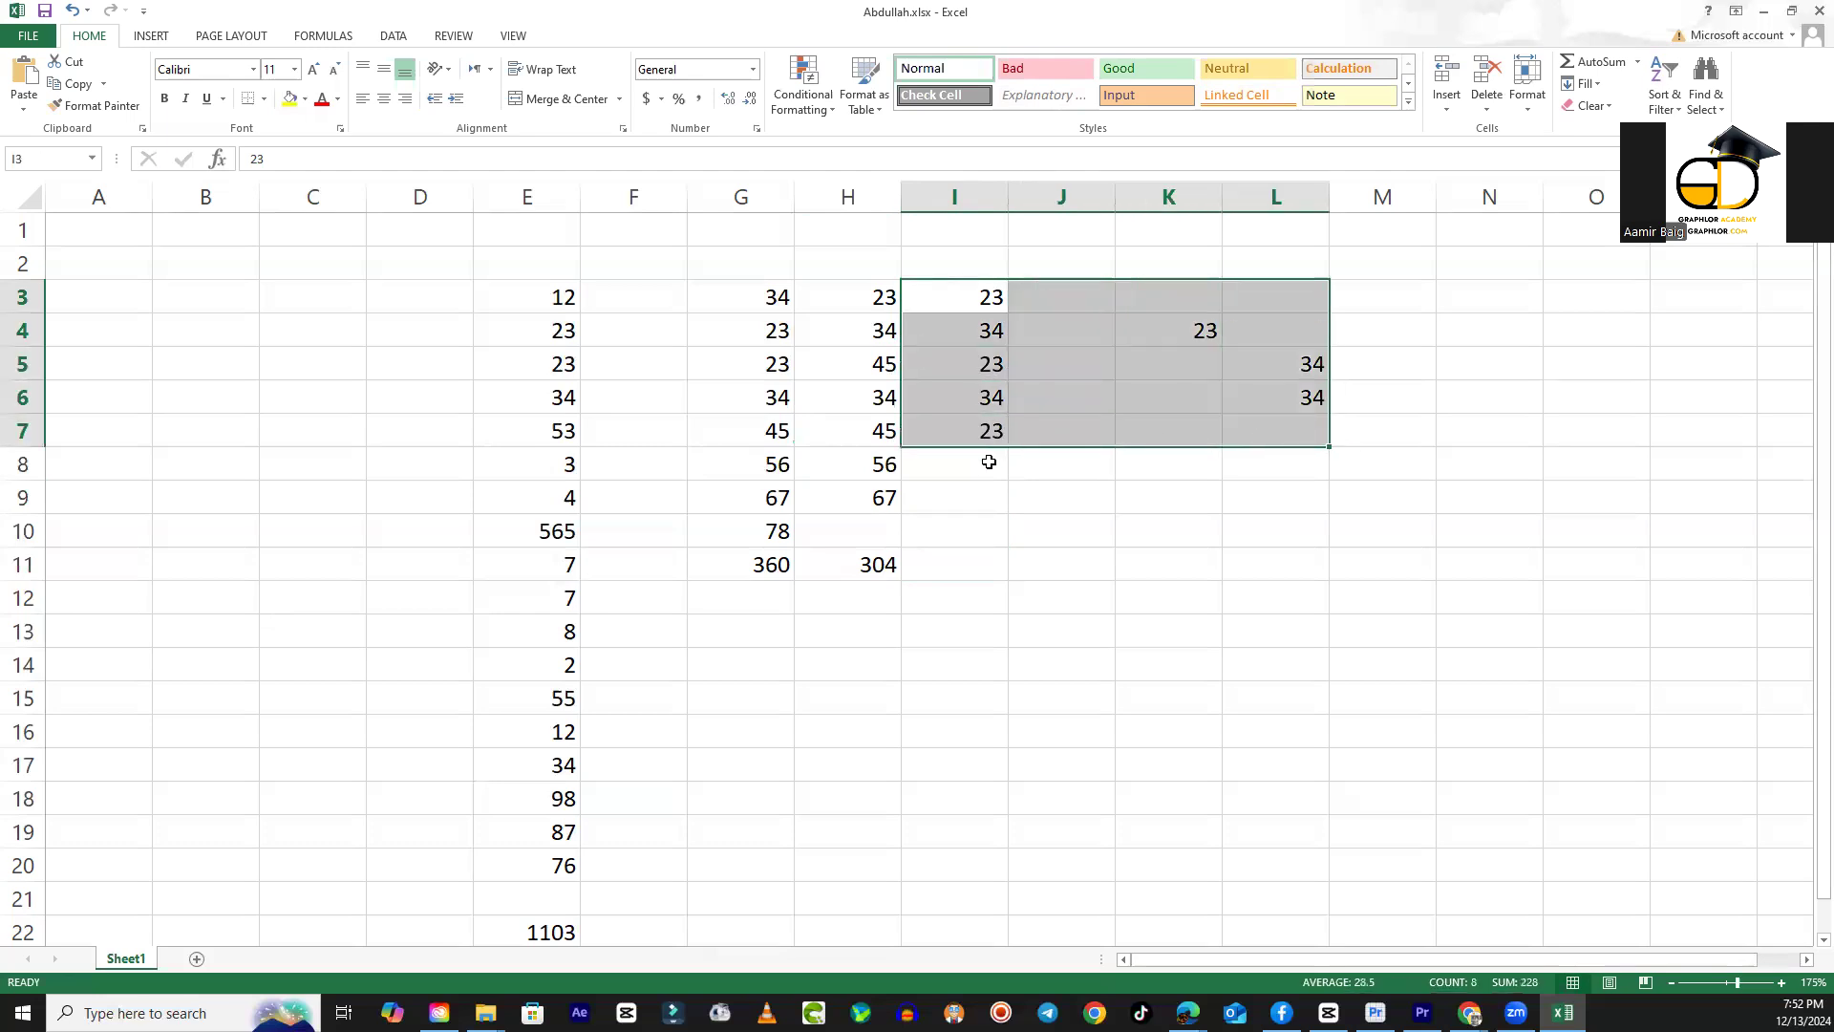
left_click(988, 430)
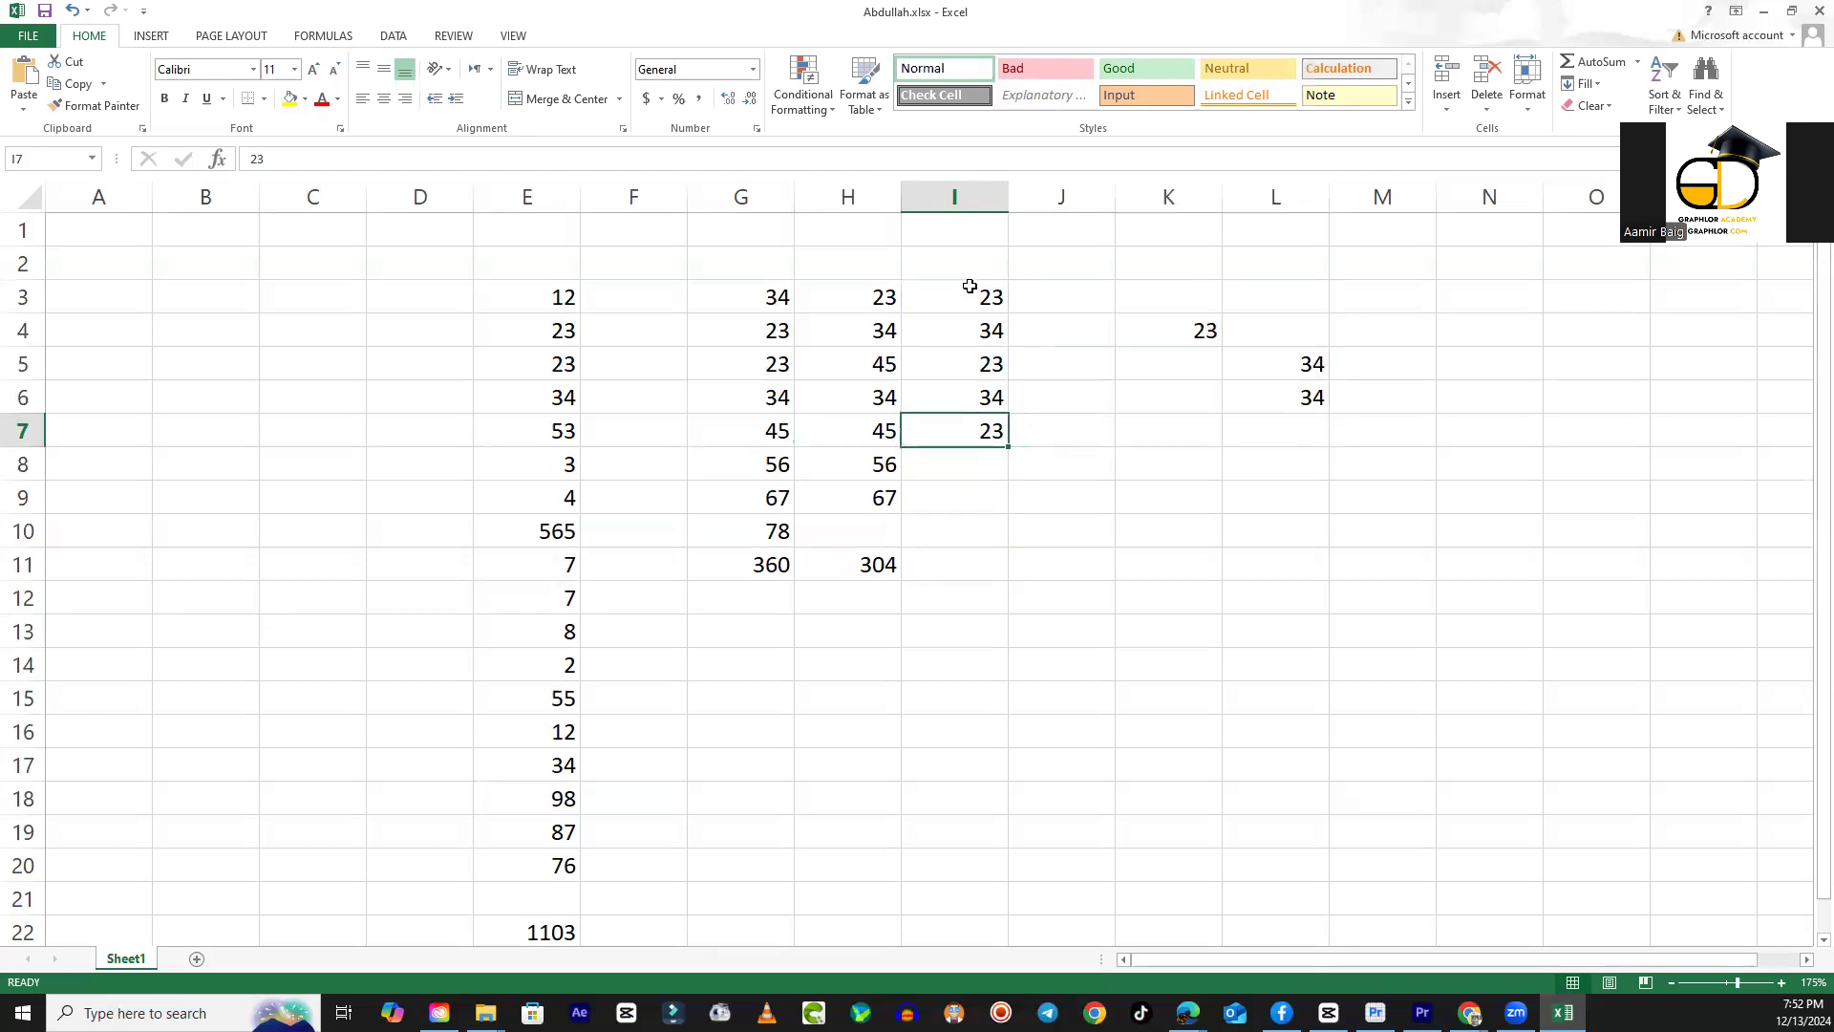
left_click_drag(970, 286, 1263, 416)
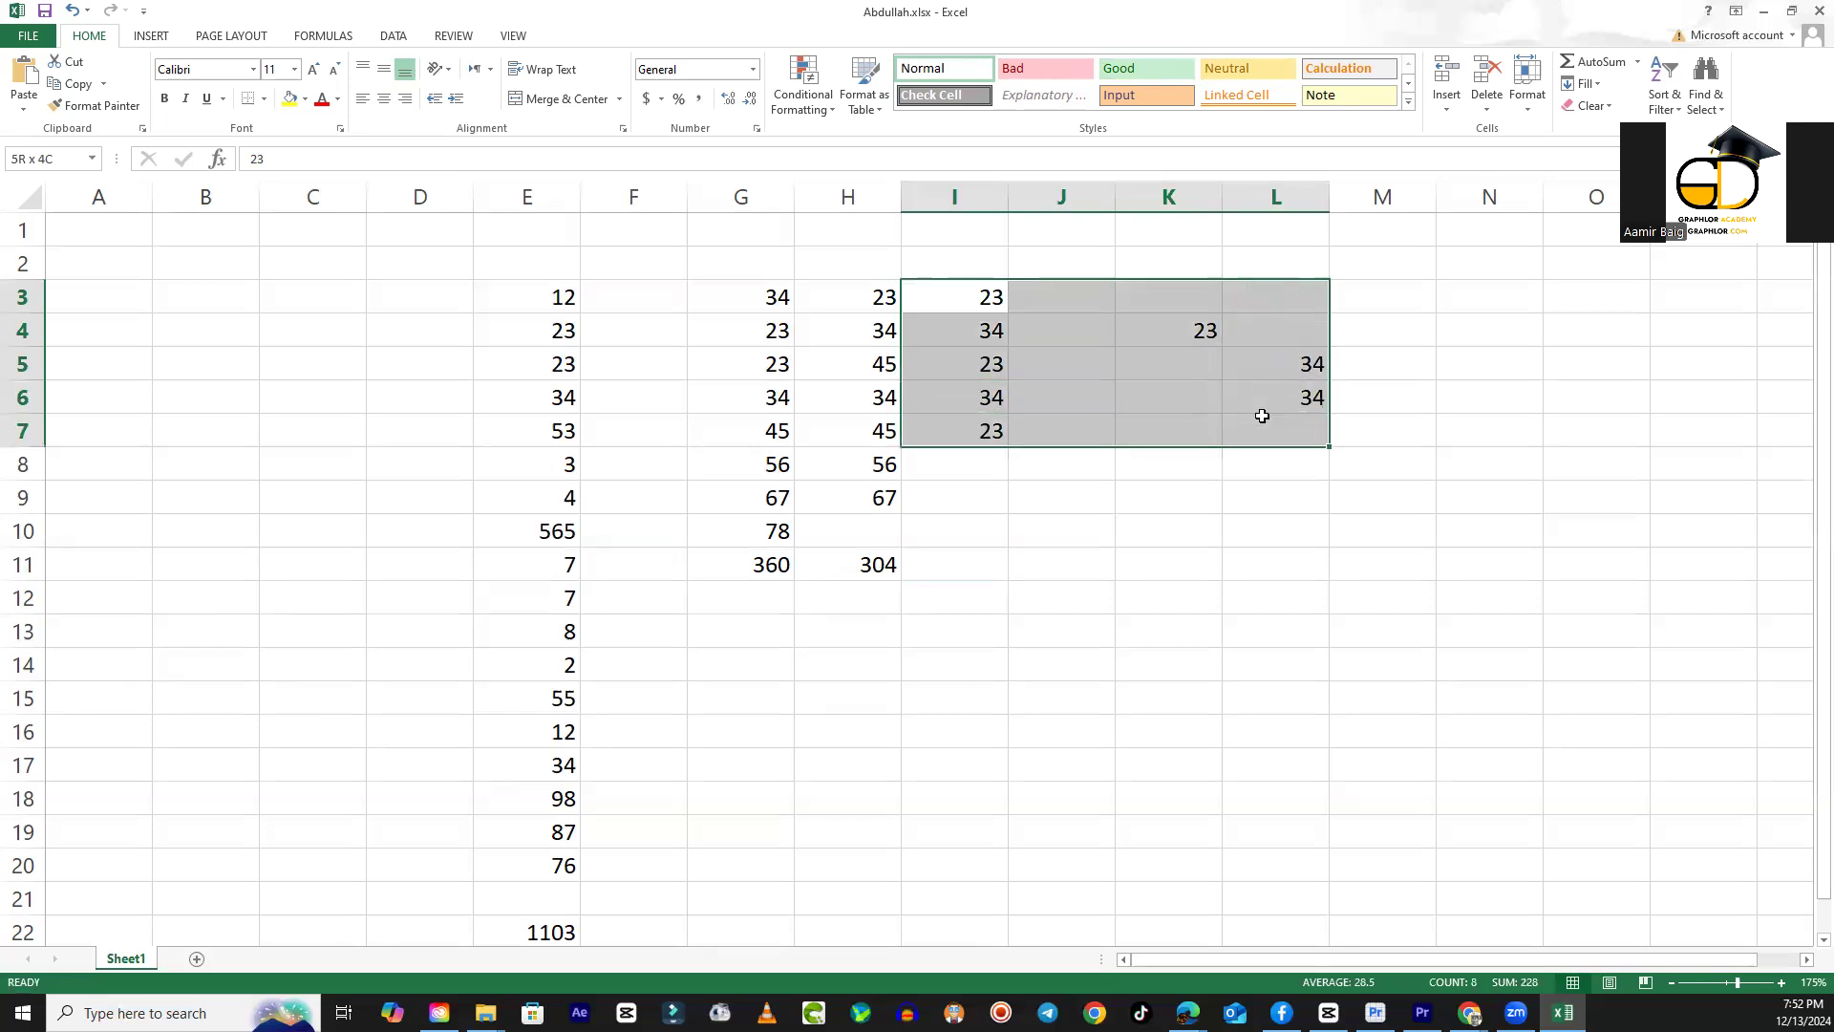
Start a SUM formula in cell I11 with the range i3:i6 as its first argument.
left_click(980, 556)
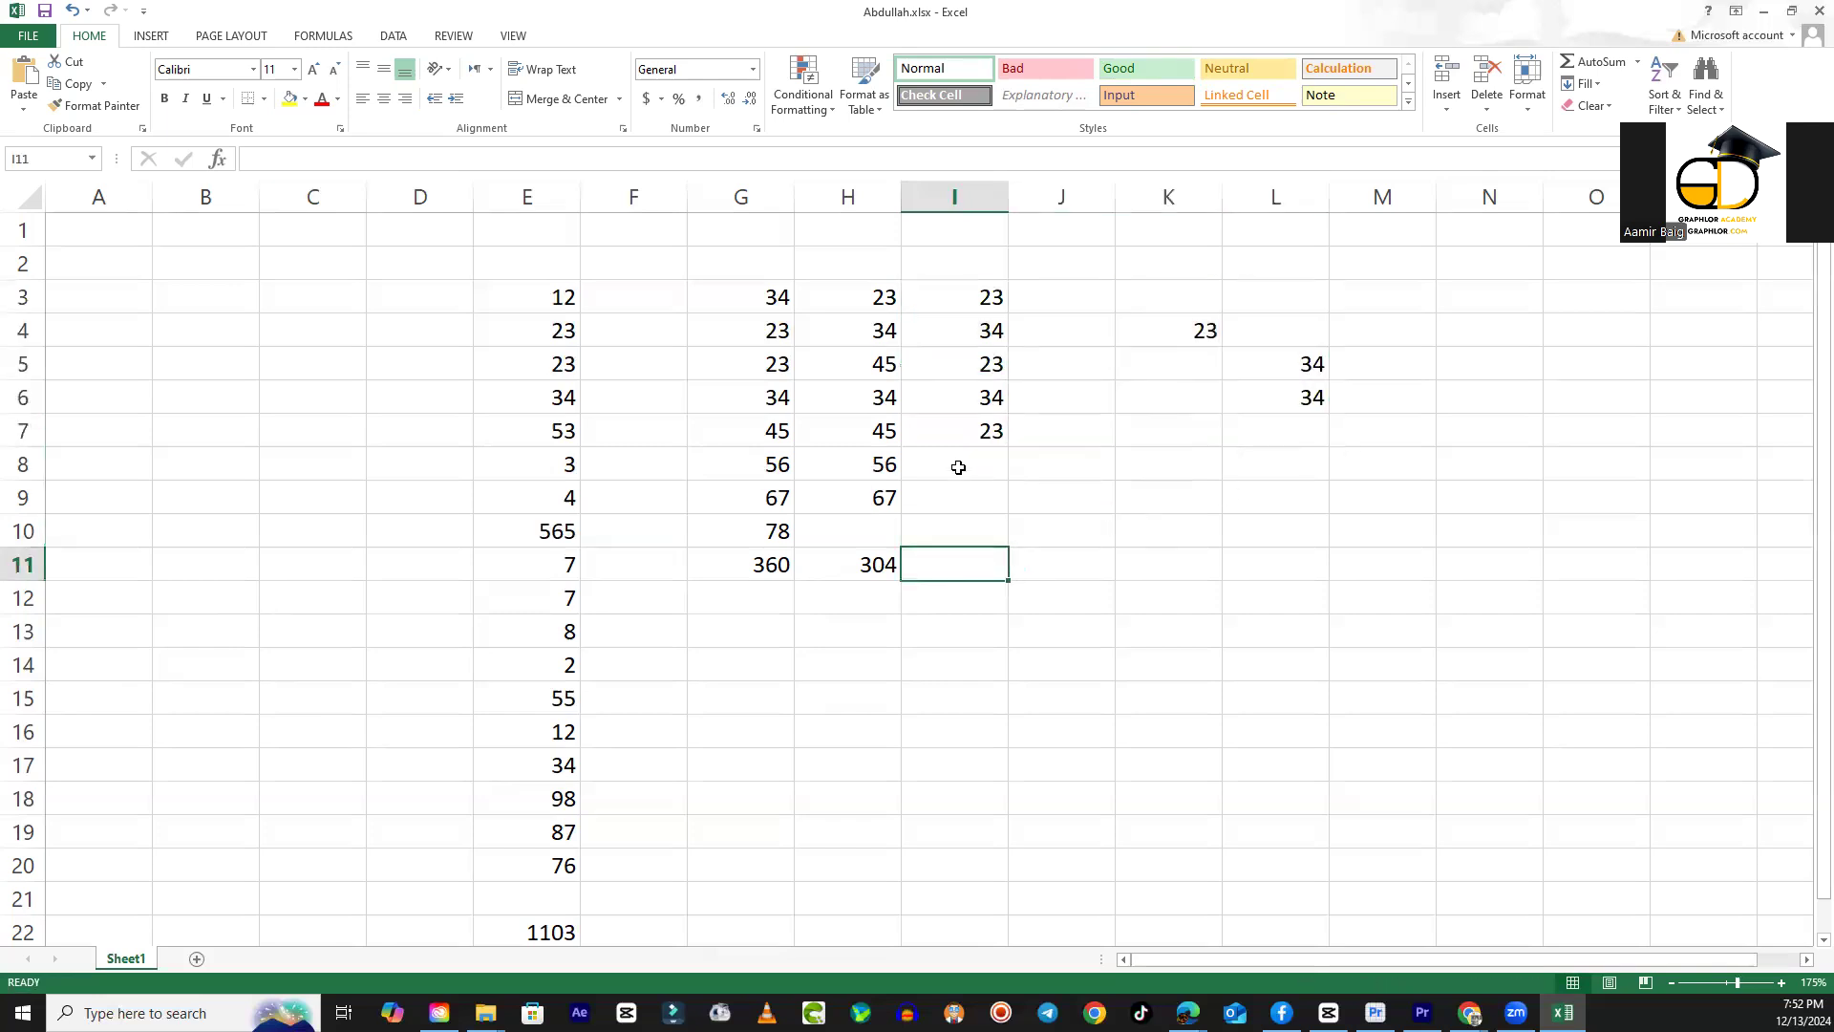
type("=")
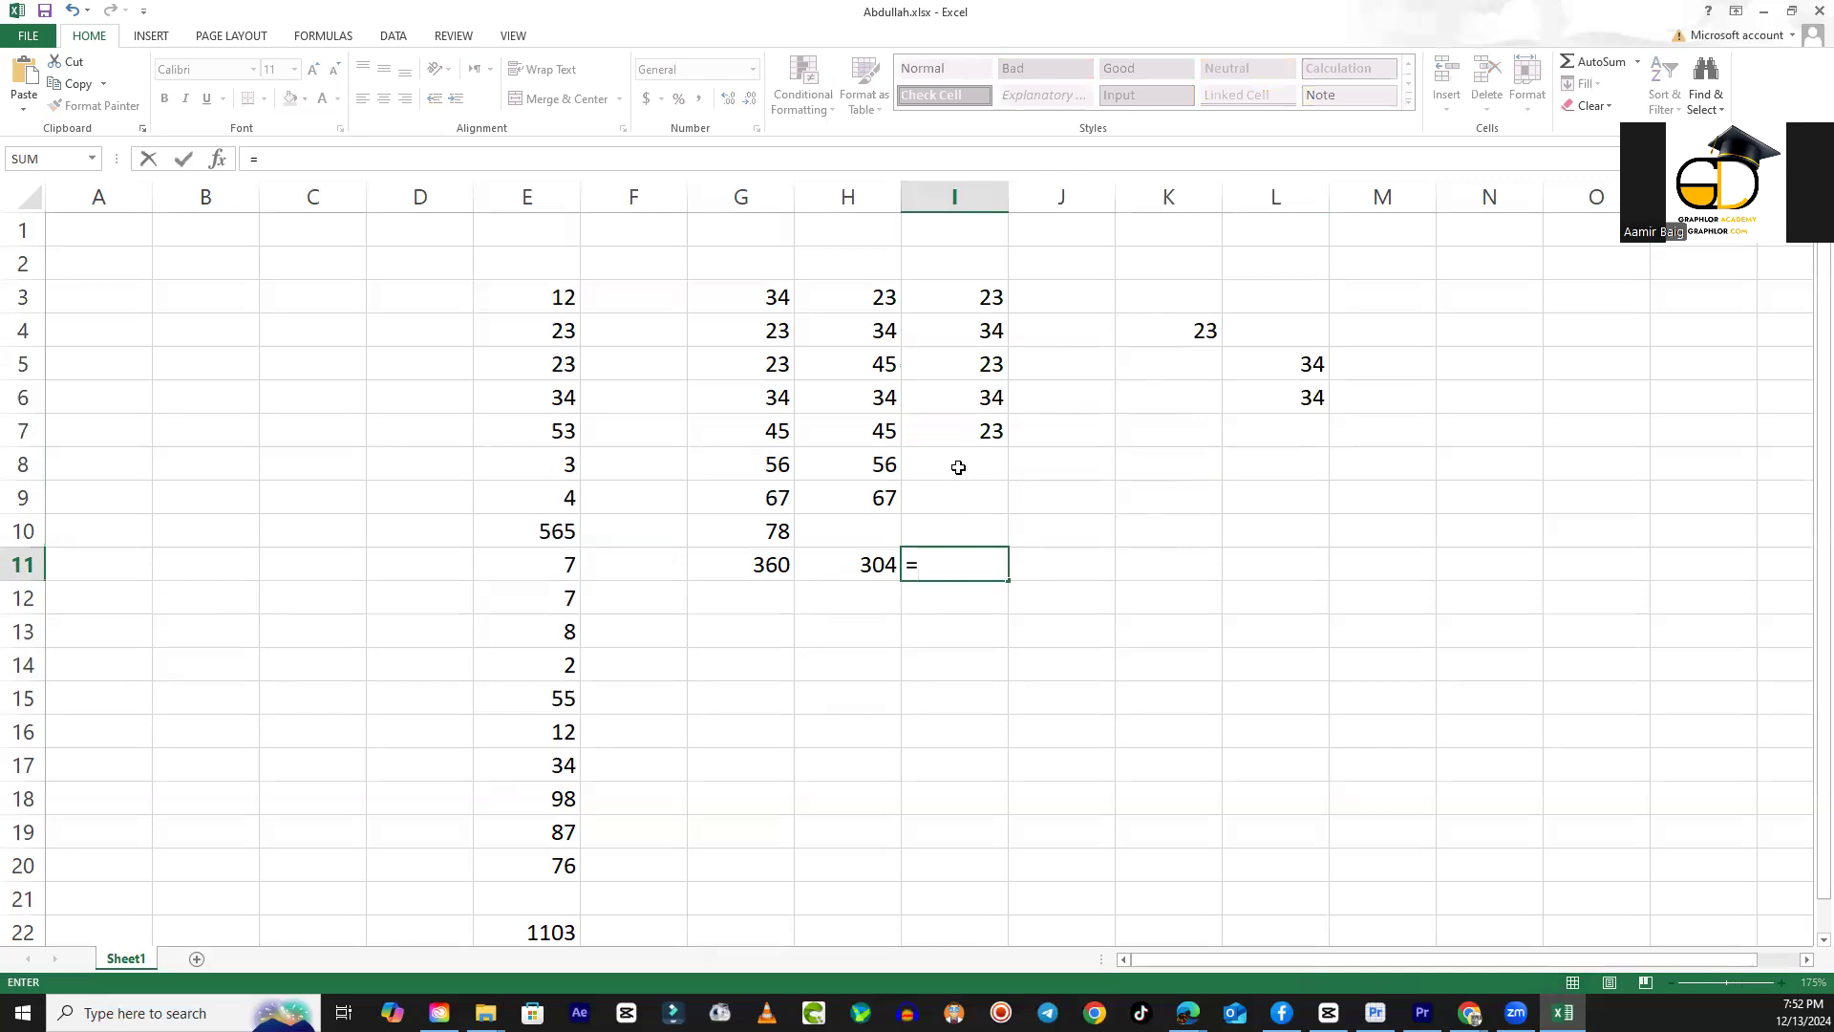
type("sum(")
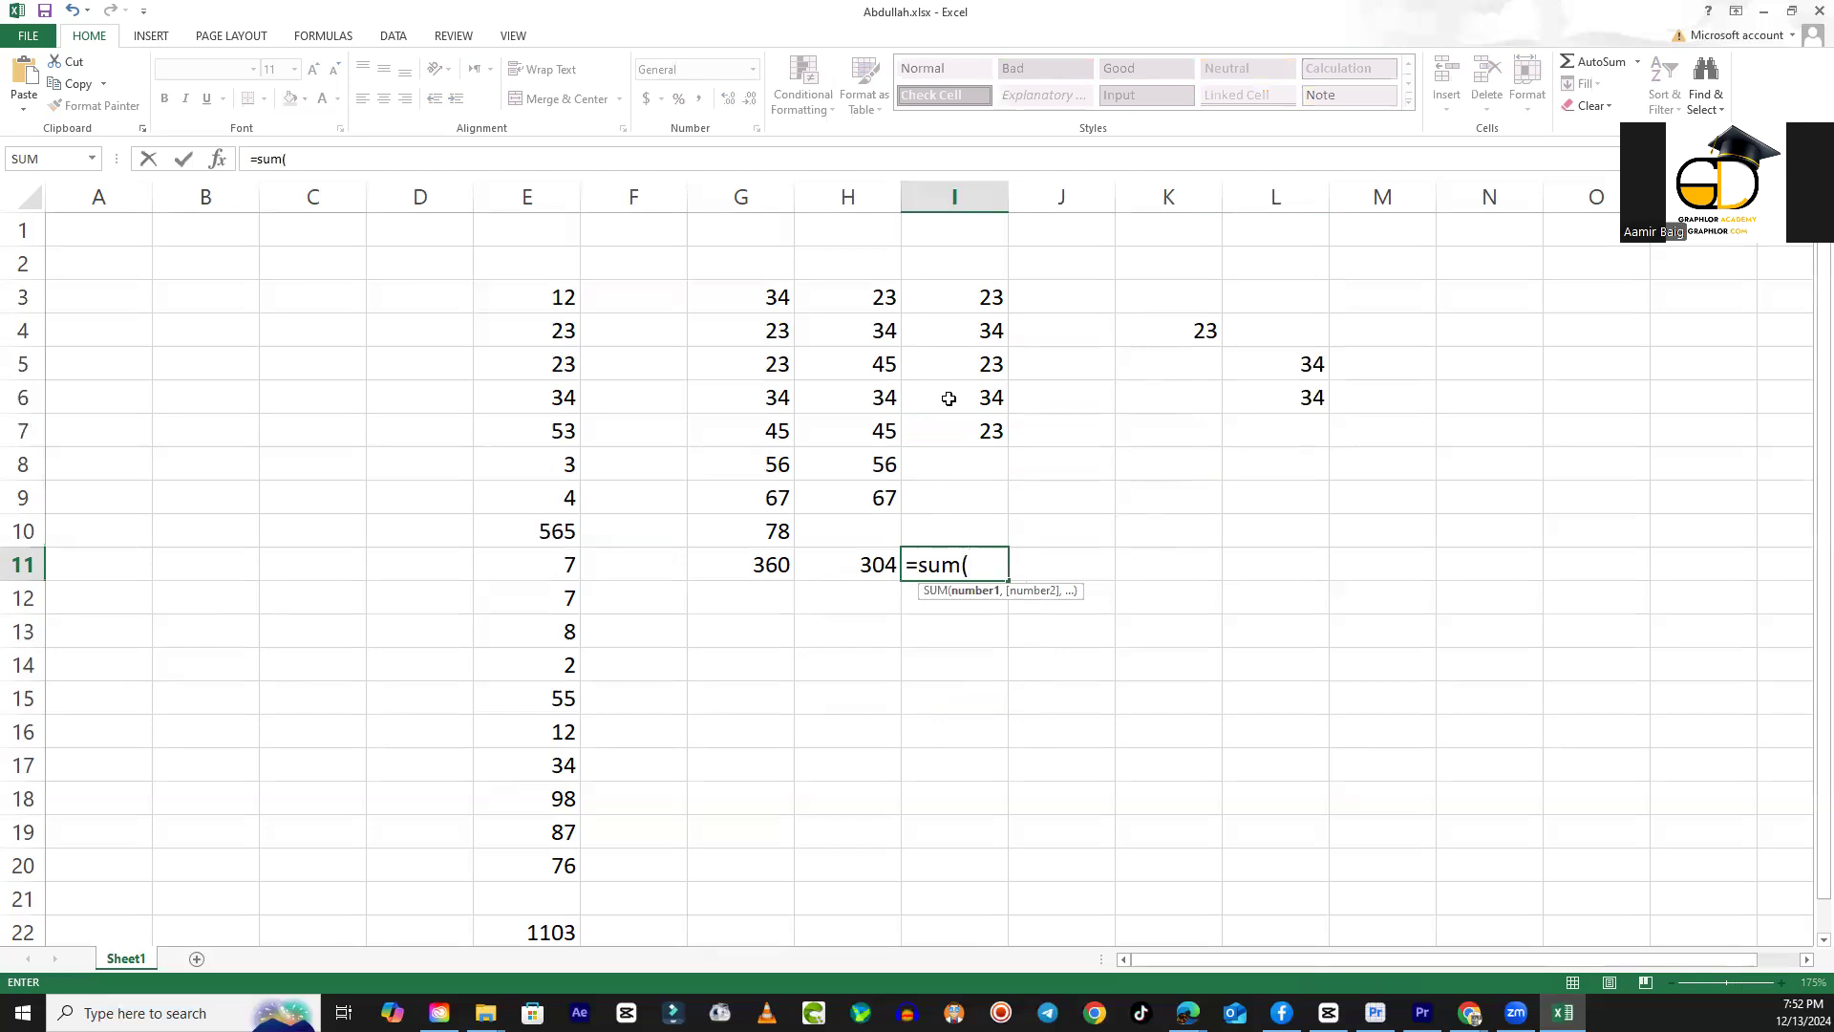
type("i3")
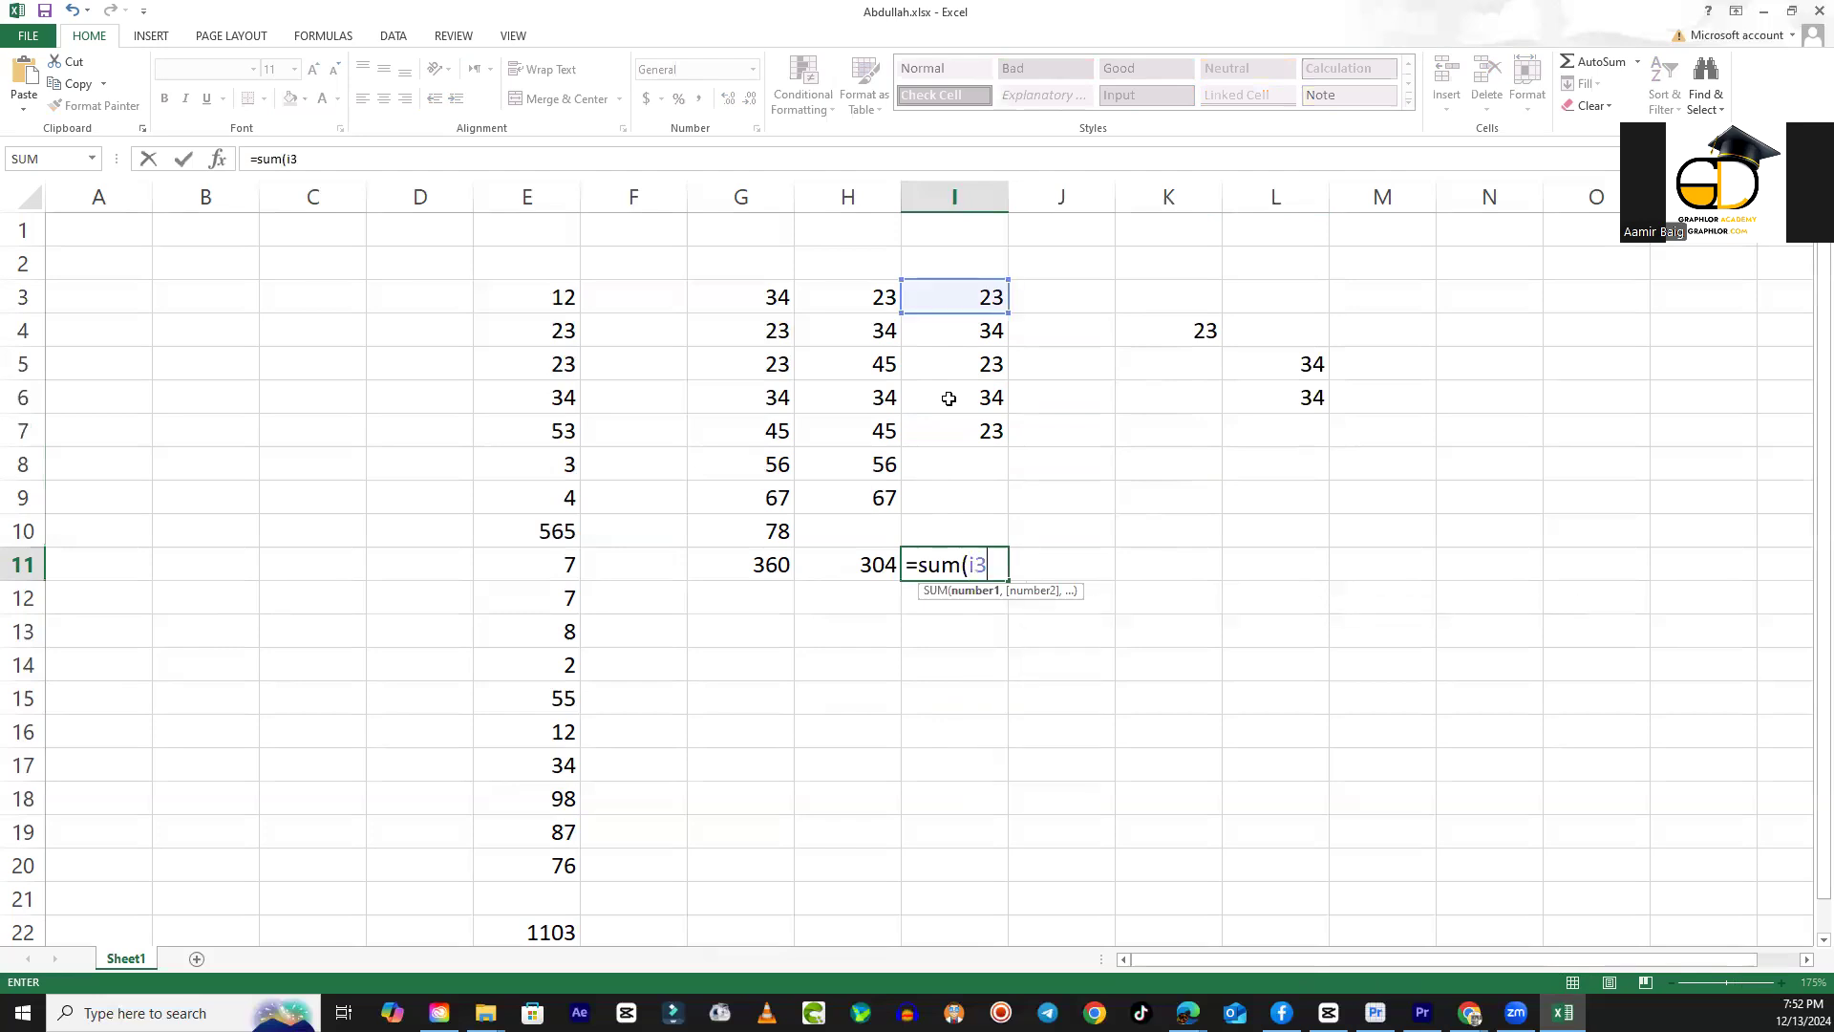
type(":i")
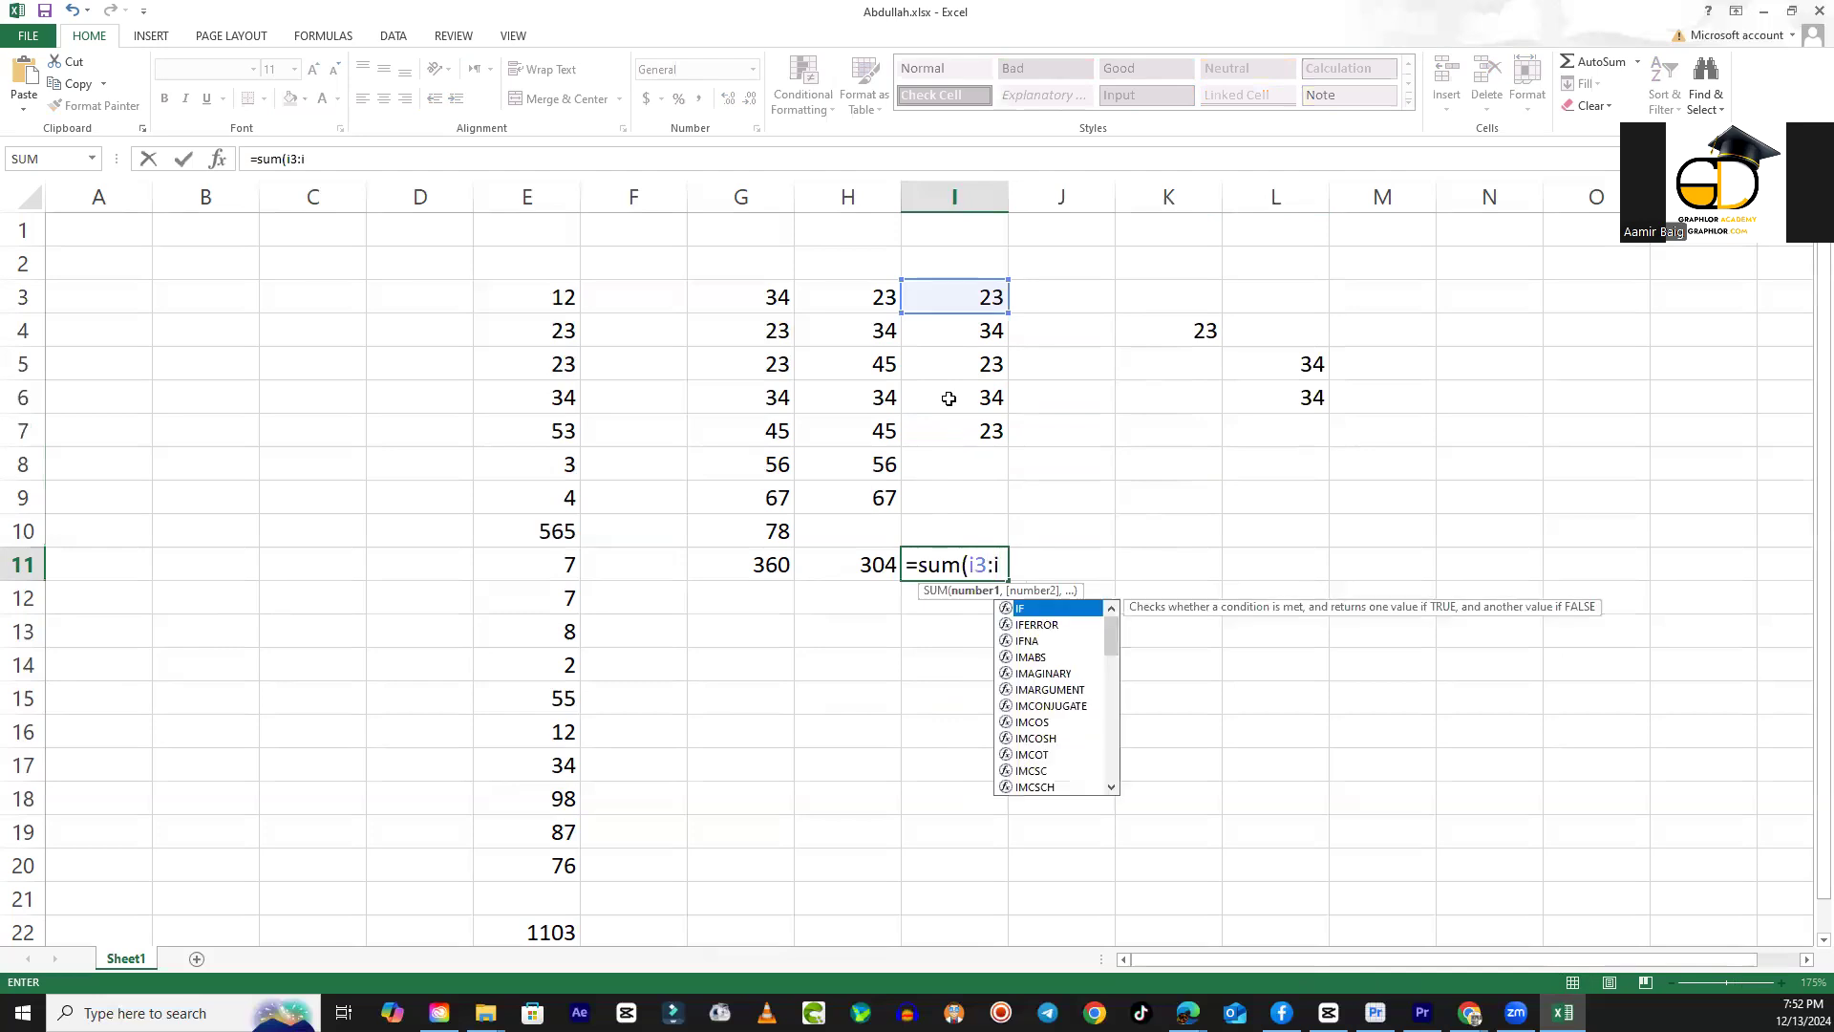
type("6")
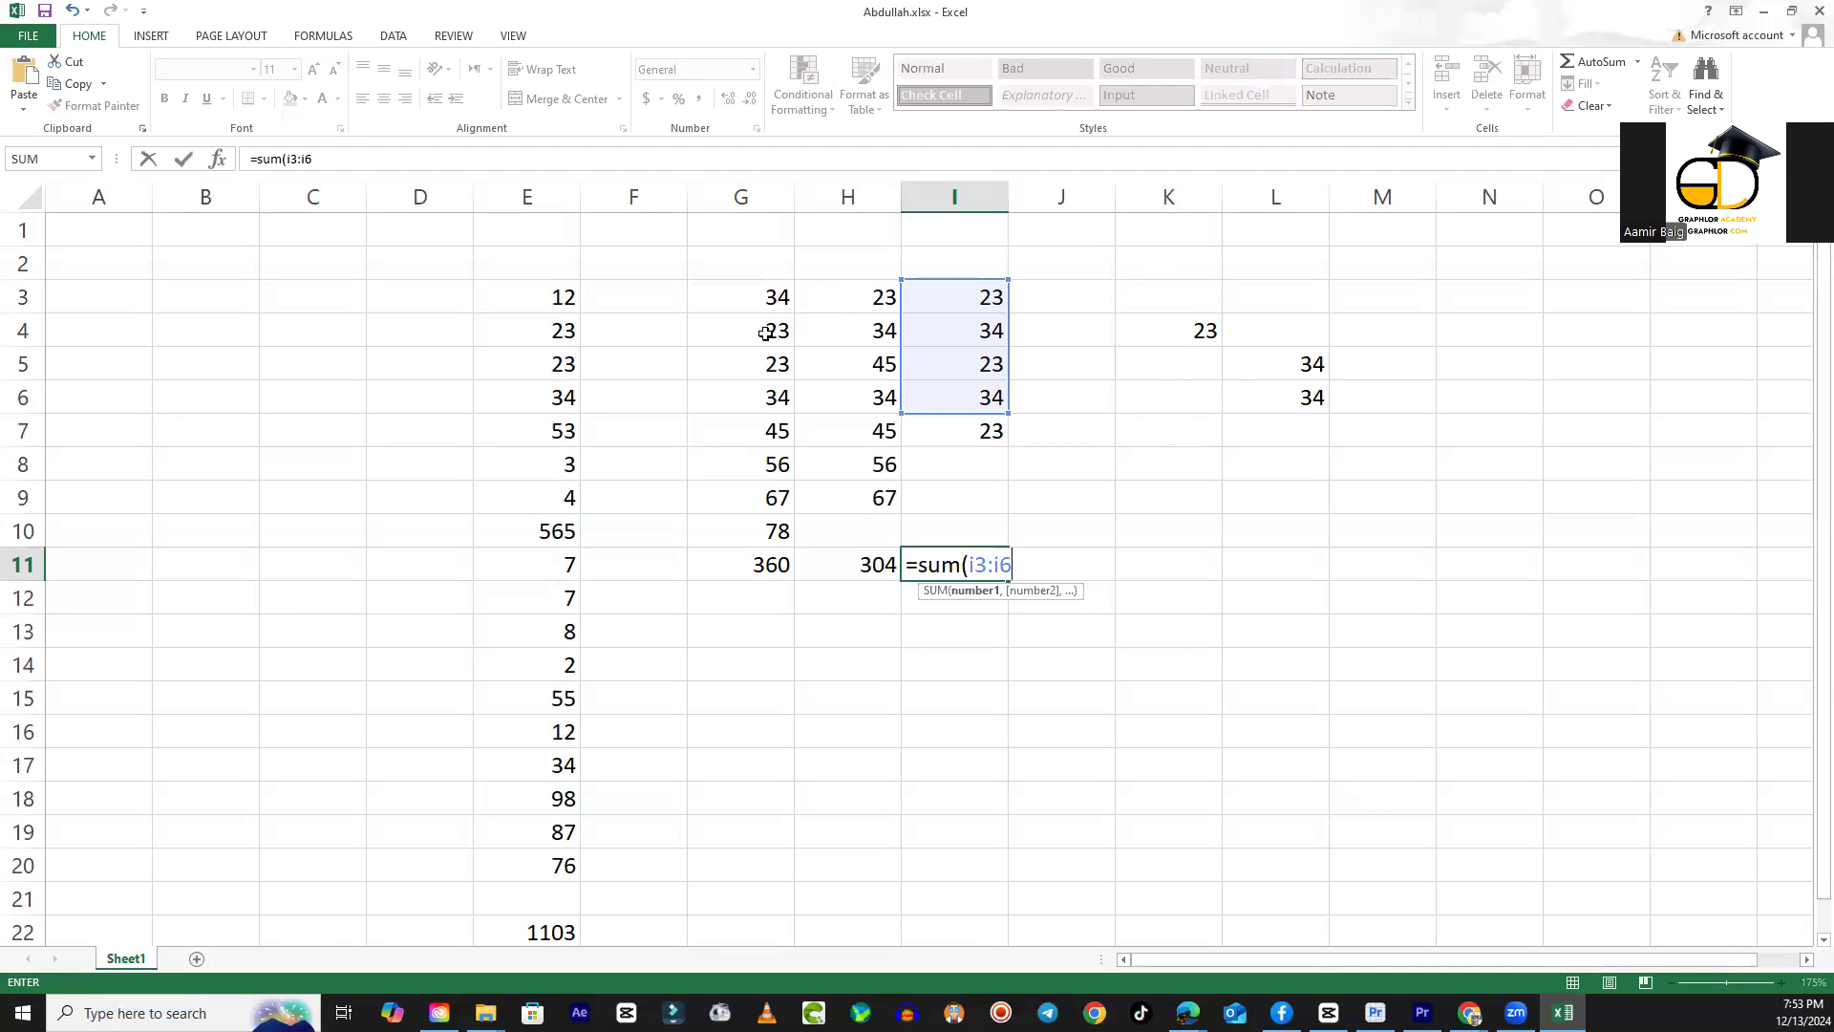
Complete the SUM formula in cell I11 by adding the single cells k4, l5 and l6 after the range i3:i6.
type(",k4")
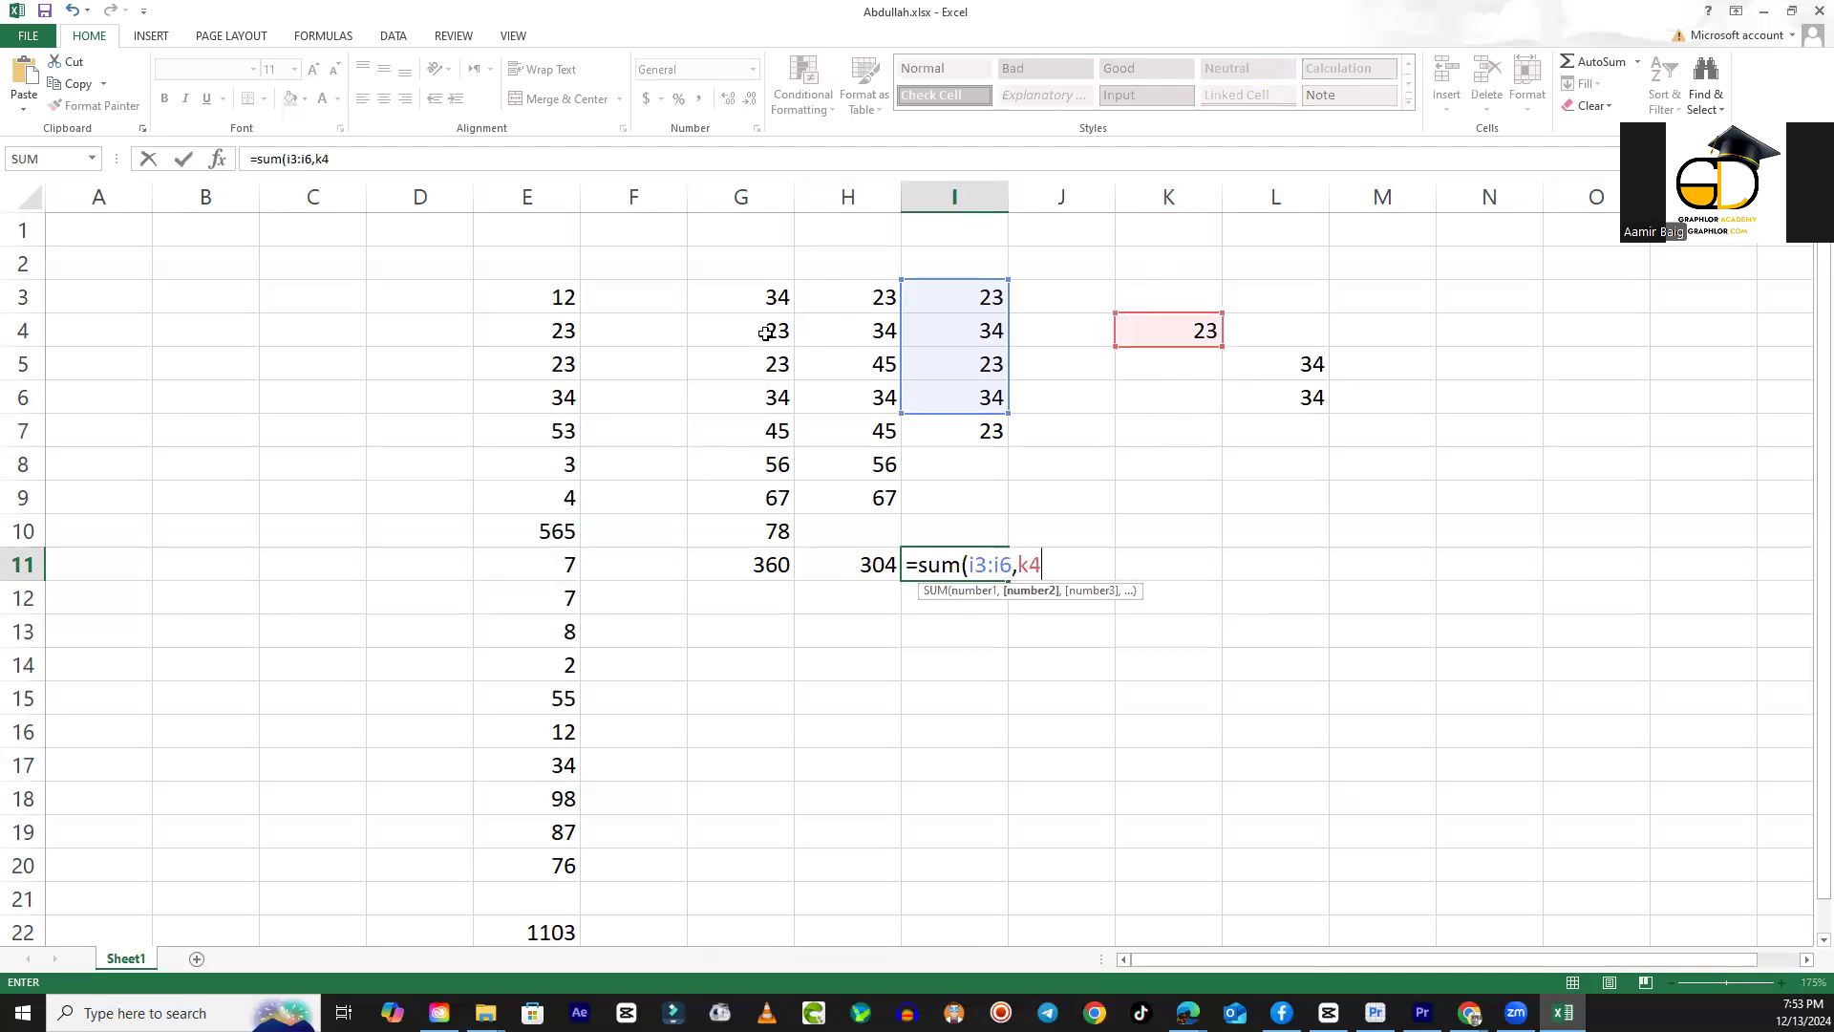
type("l5")
key("BackSpace")
key("BackSpace")
key("BackSpace")
type(",")
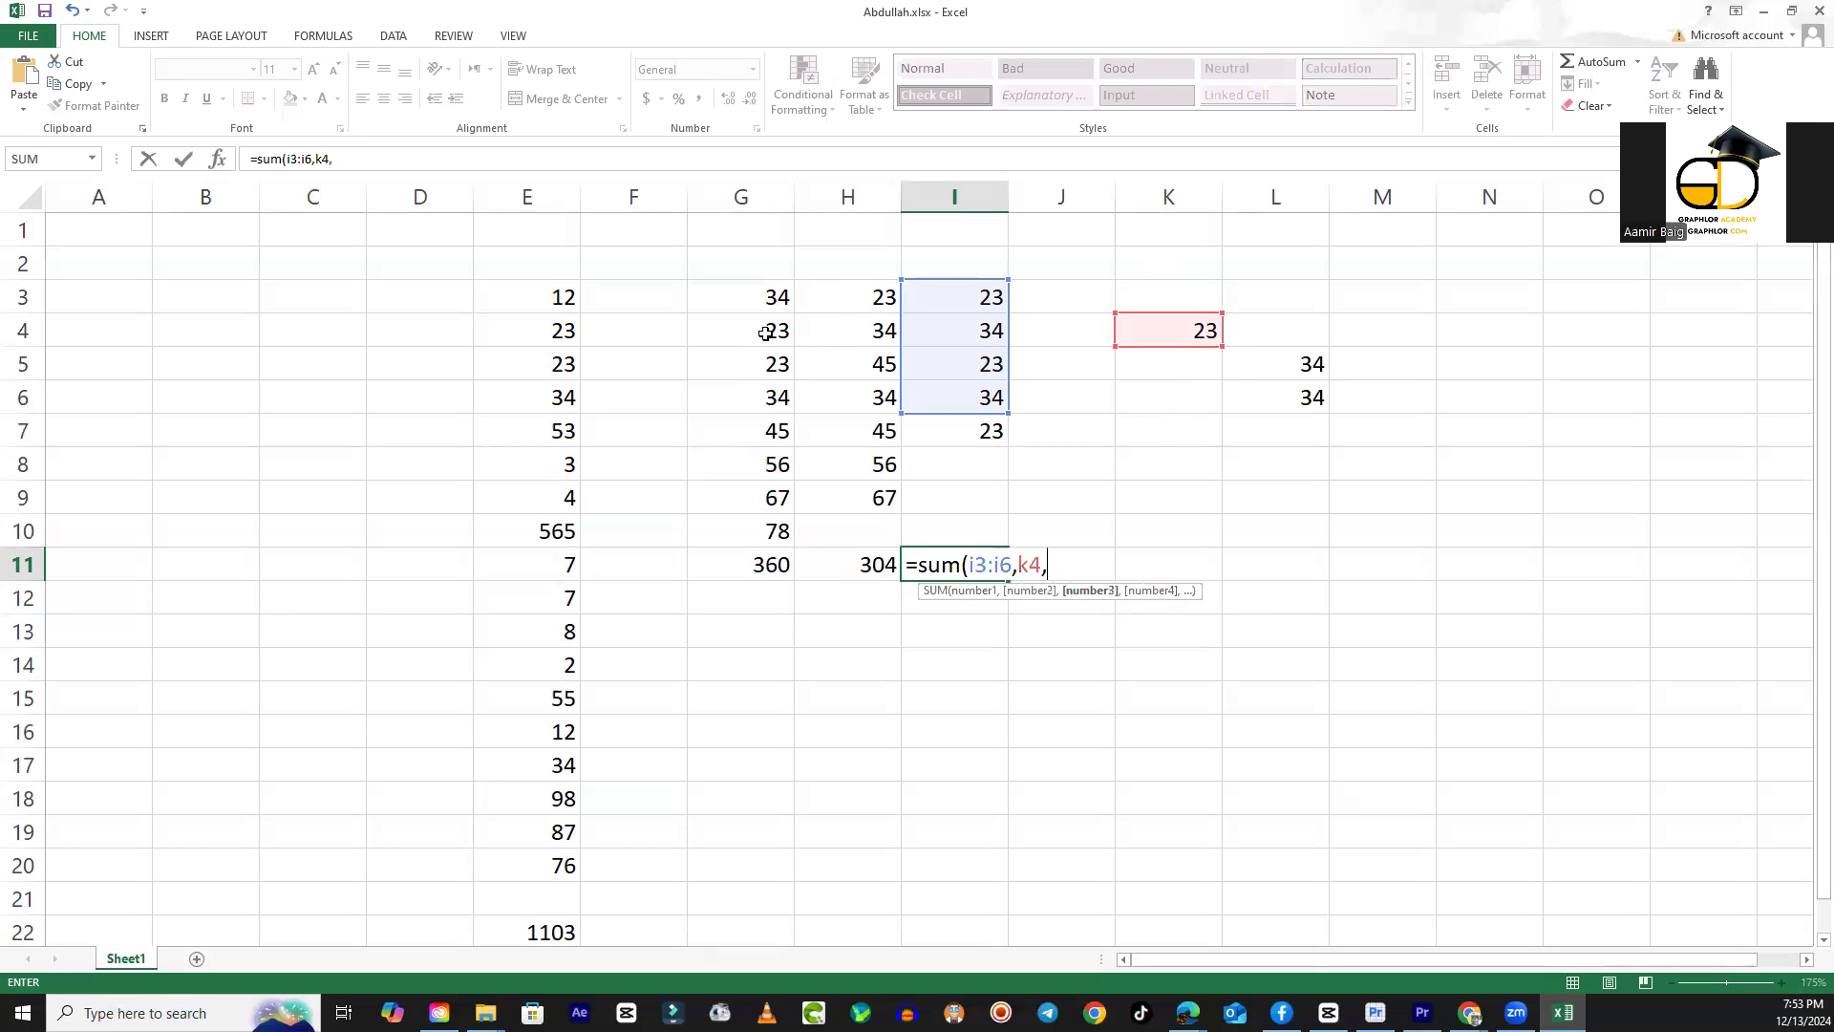
type("l5,l5")
key("BackSpace")
type("6")
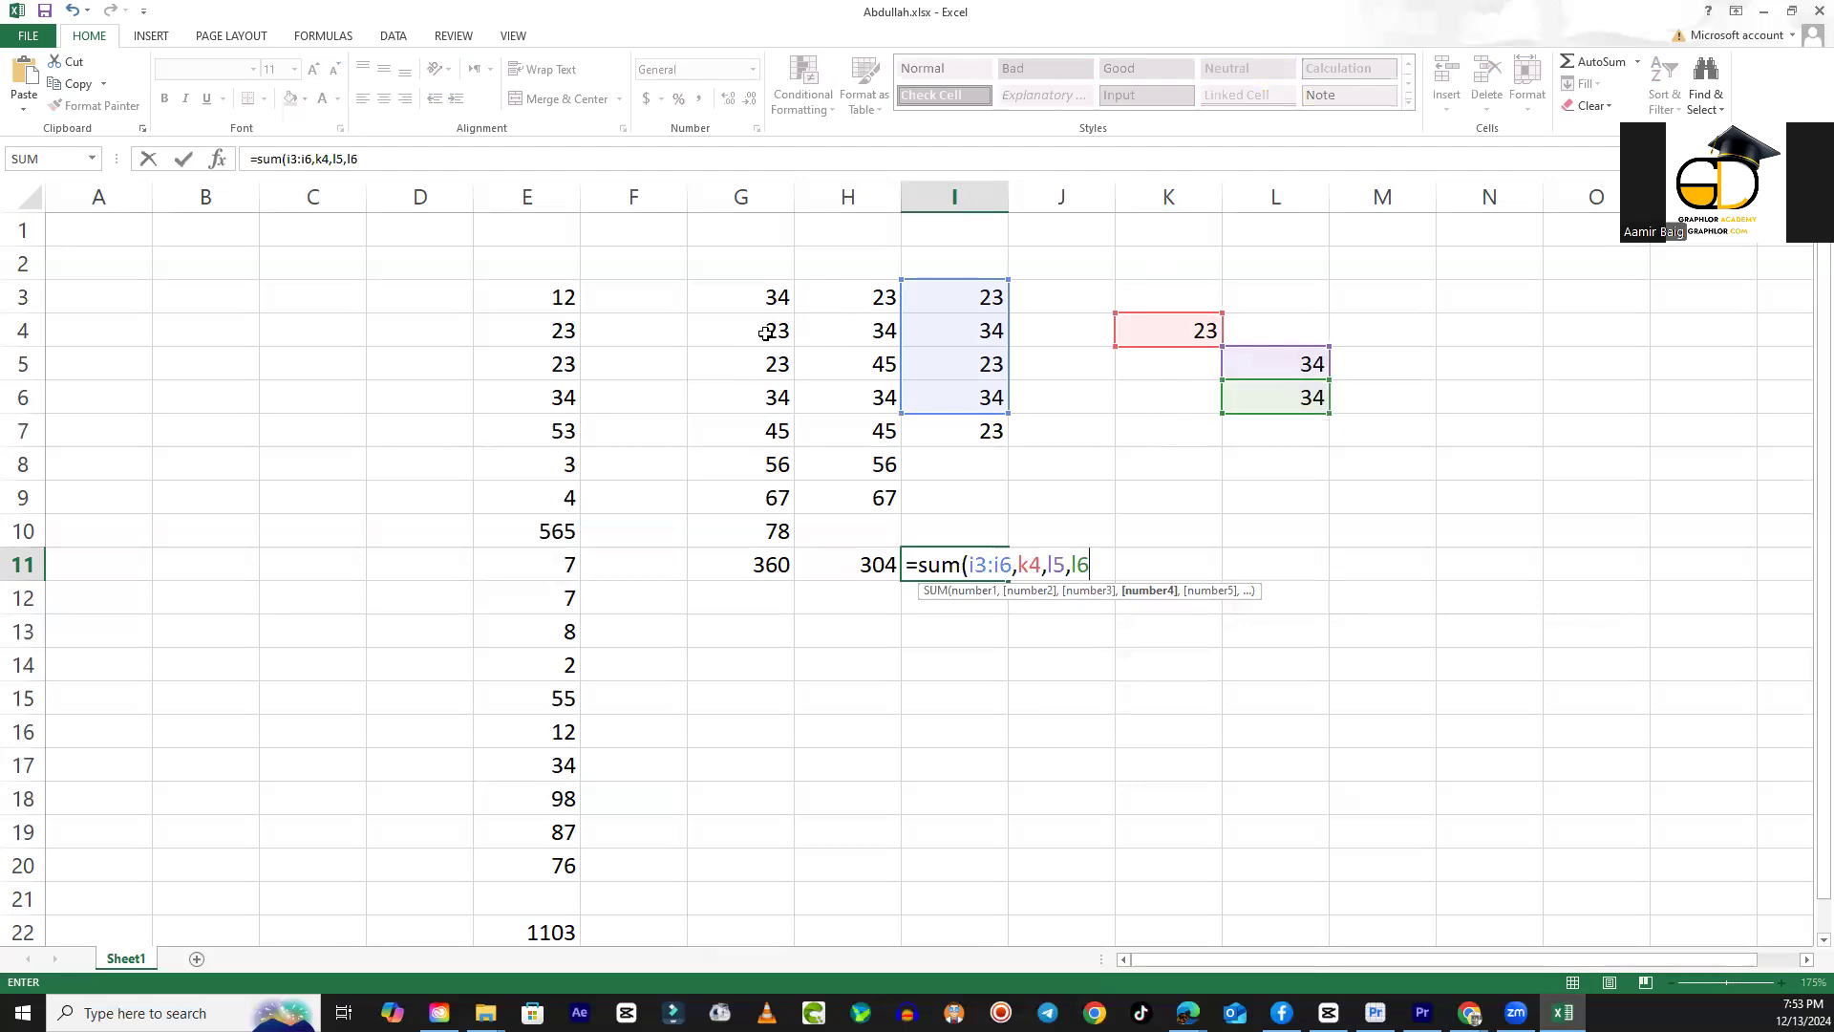
type(")")
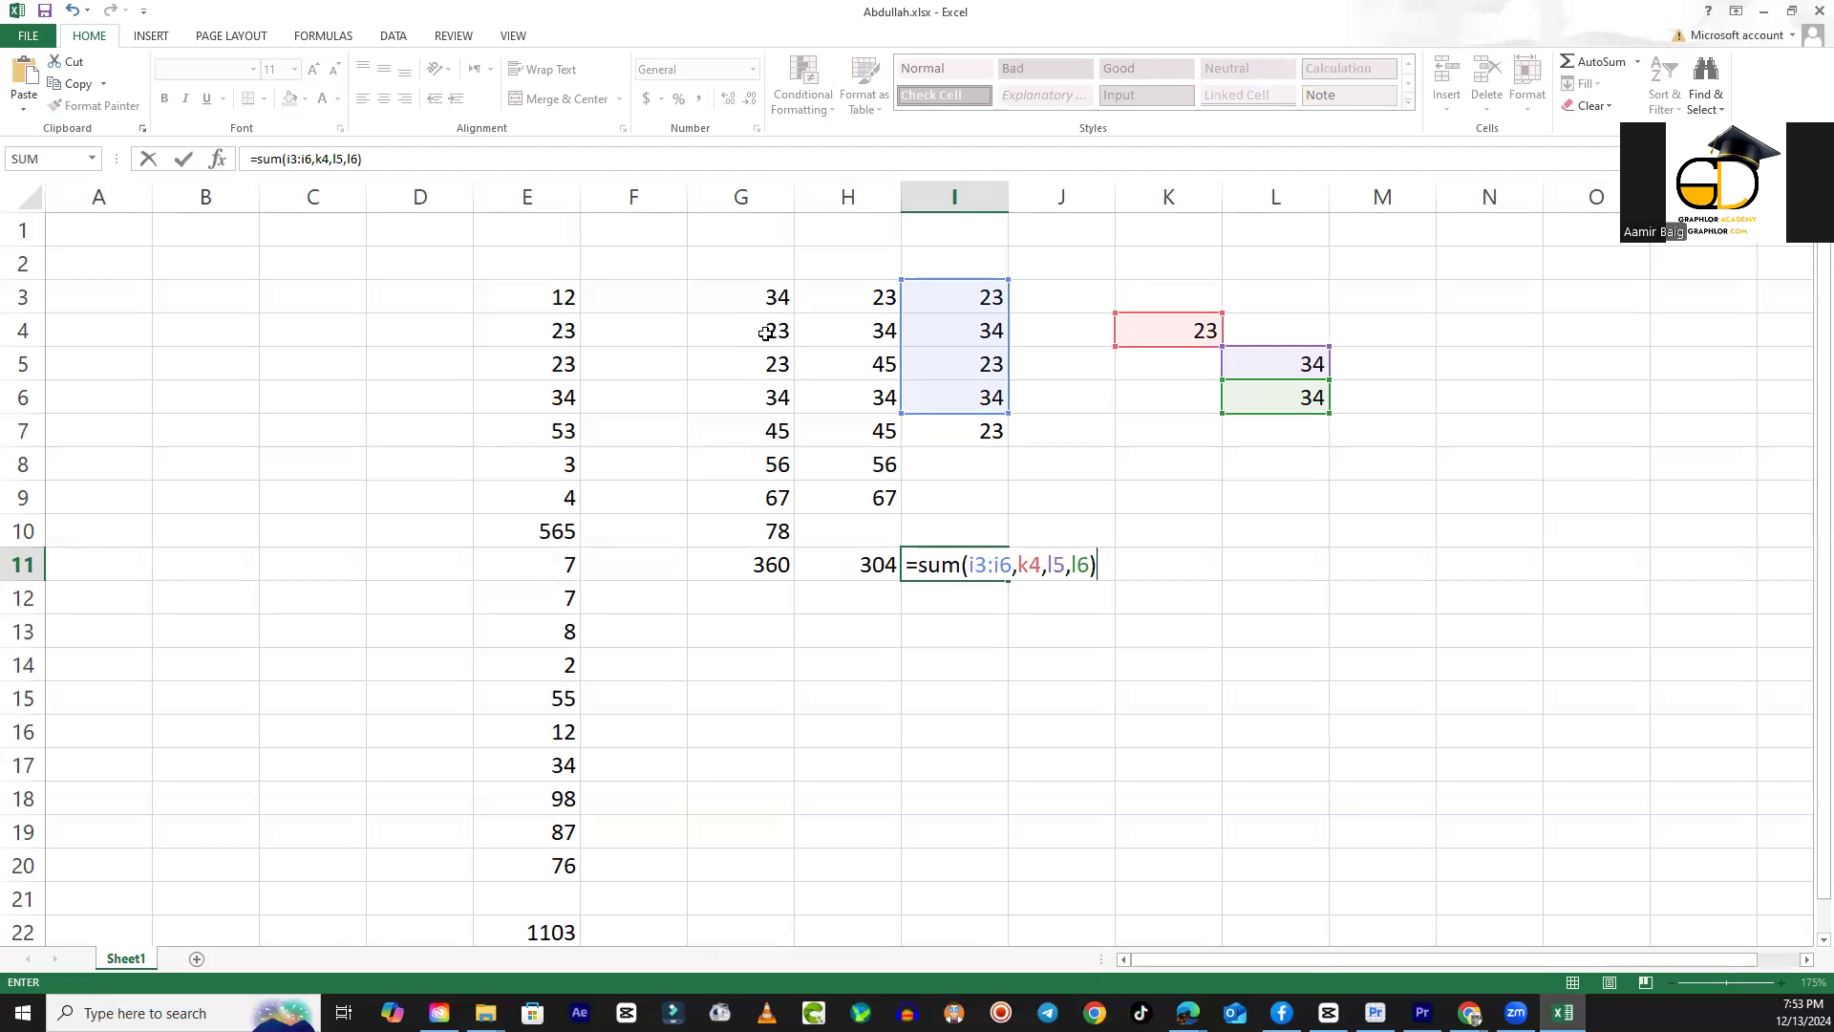
key("Return")
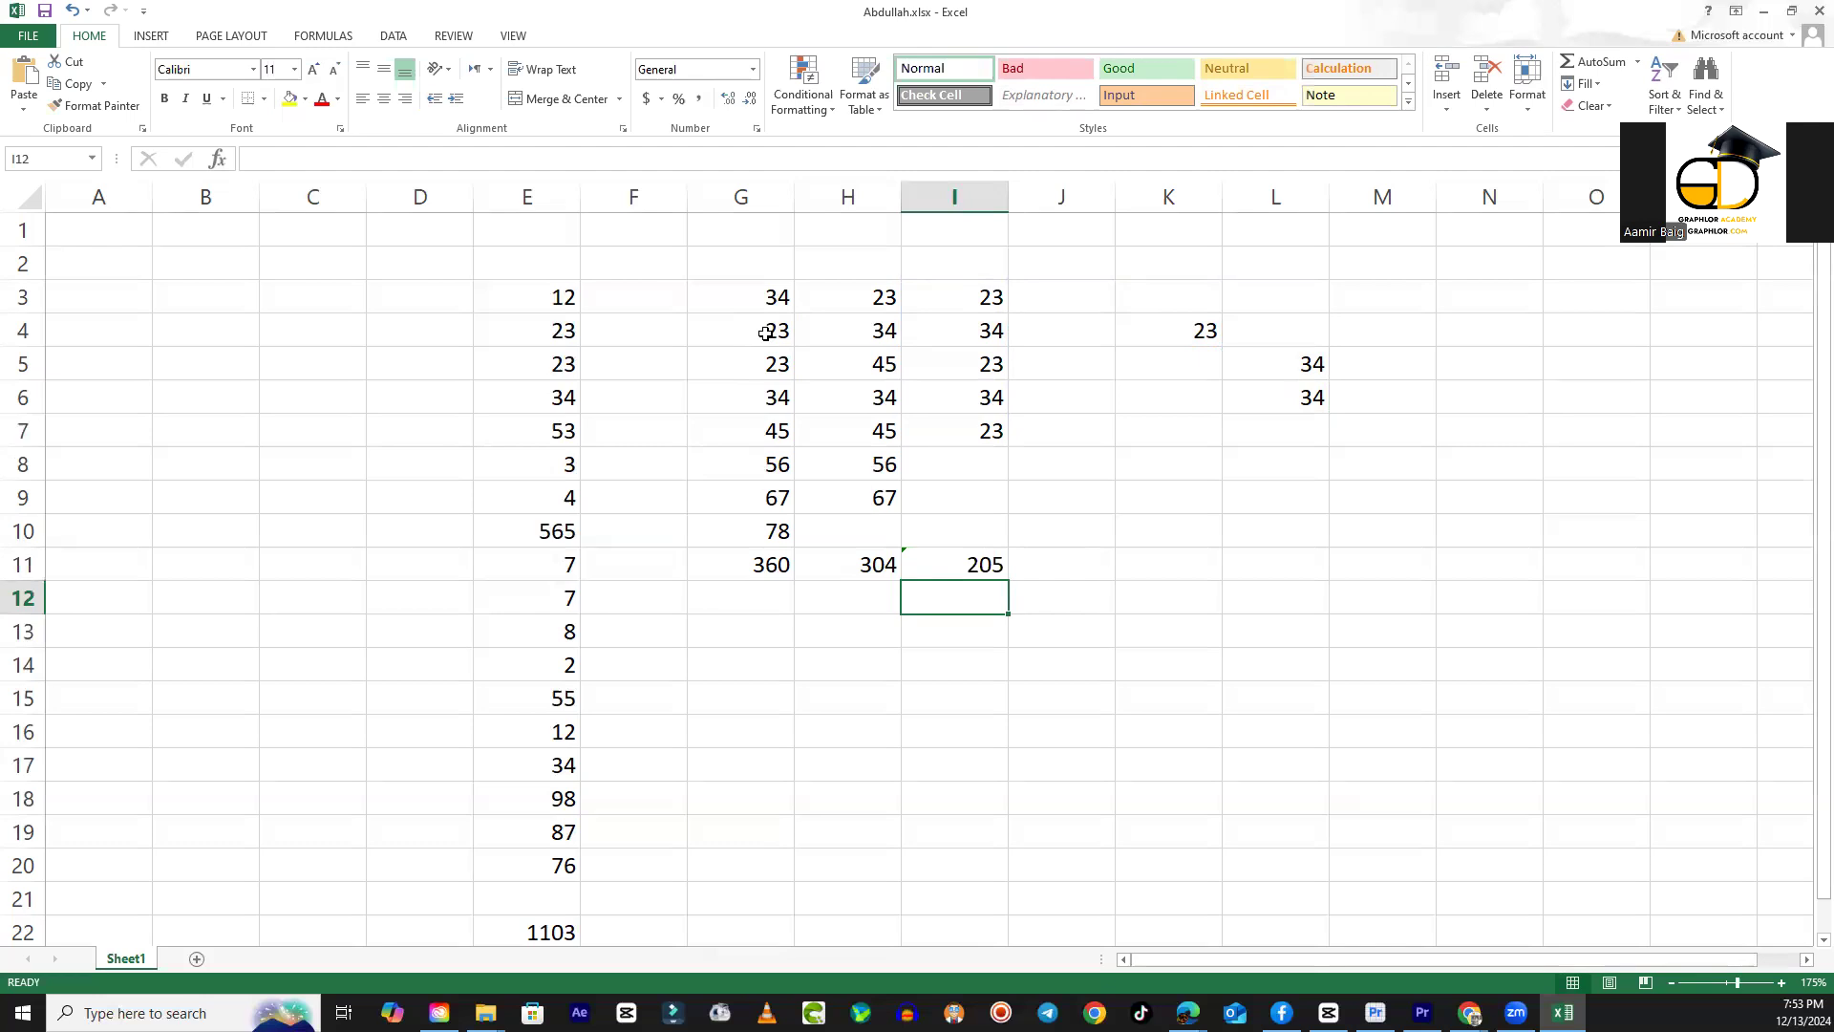
key("Up")
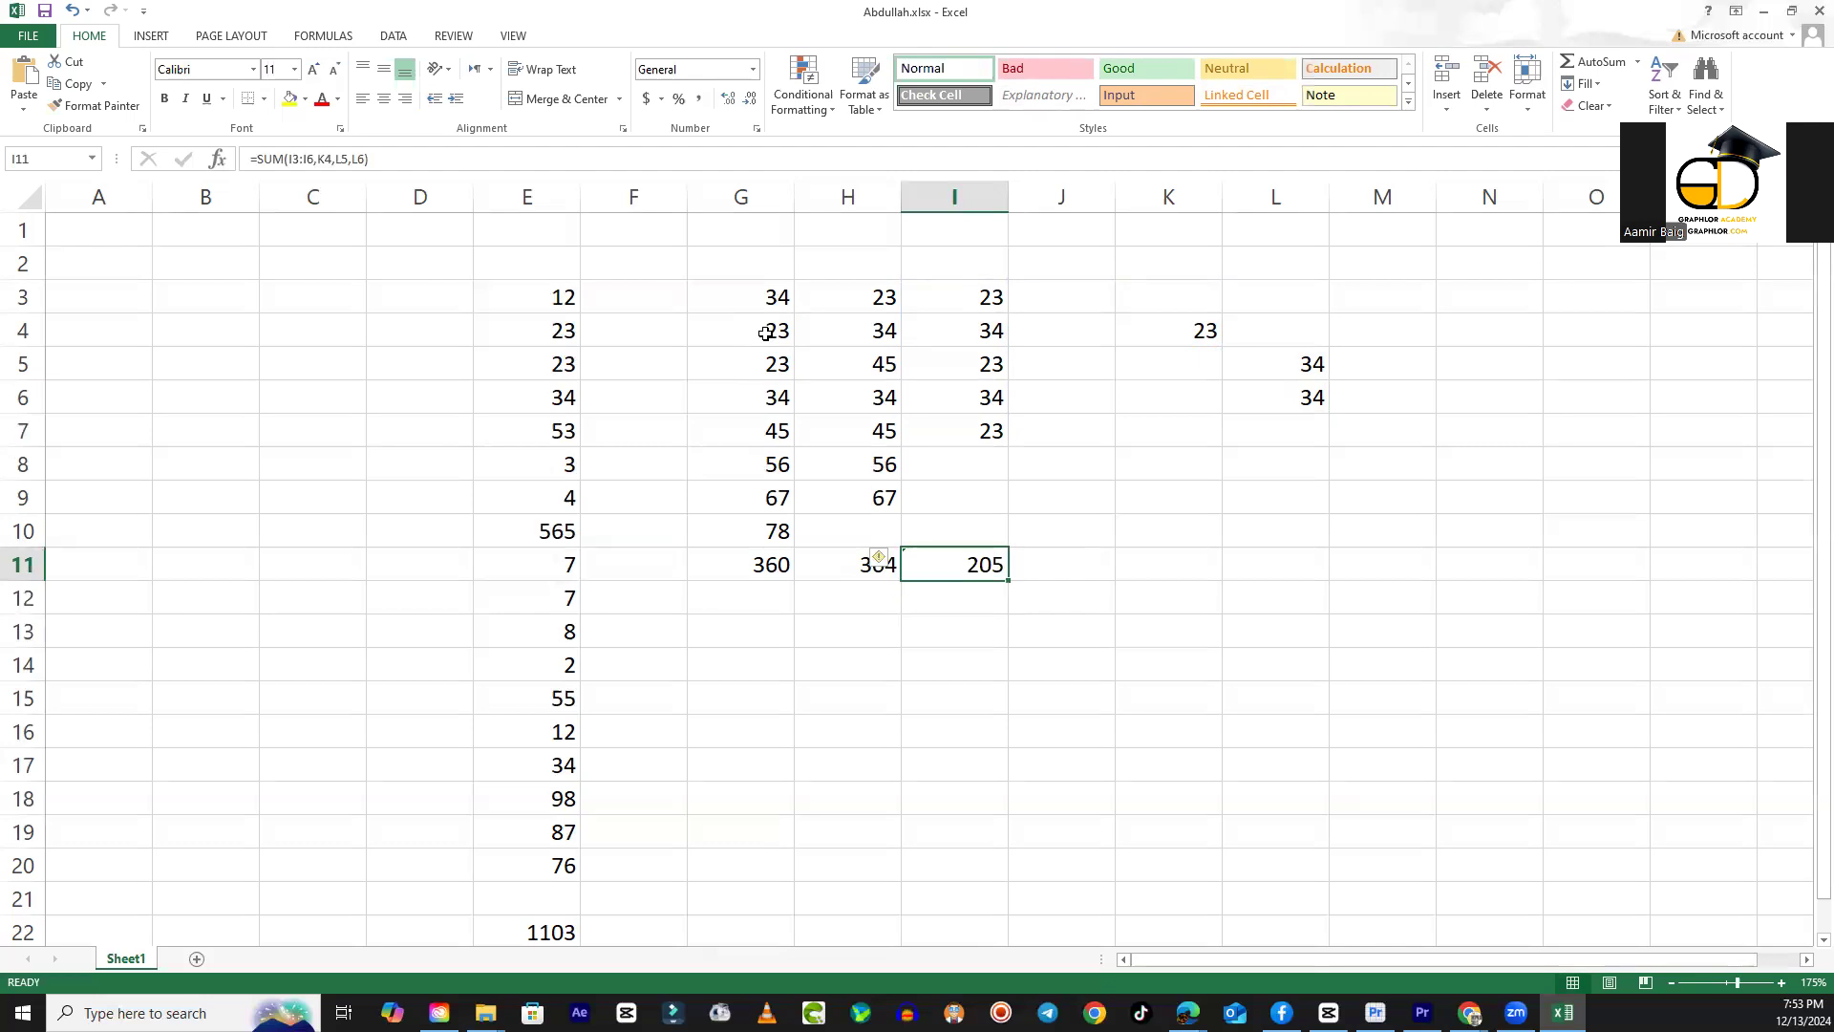
Clear the totals in cells G11, H11 and I11.
key("Left")
key("Left")
key("Right")
key("Right")
key("Left")
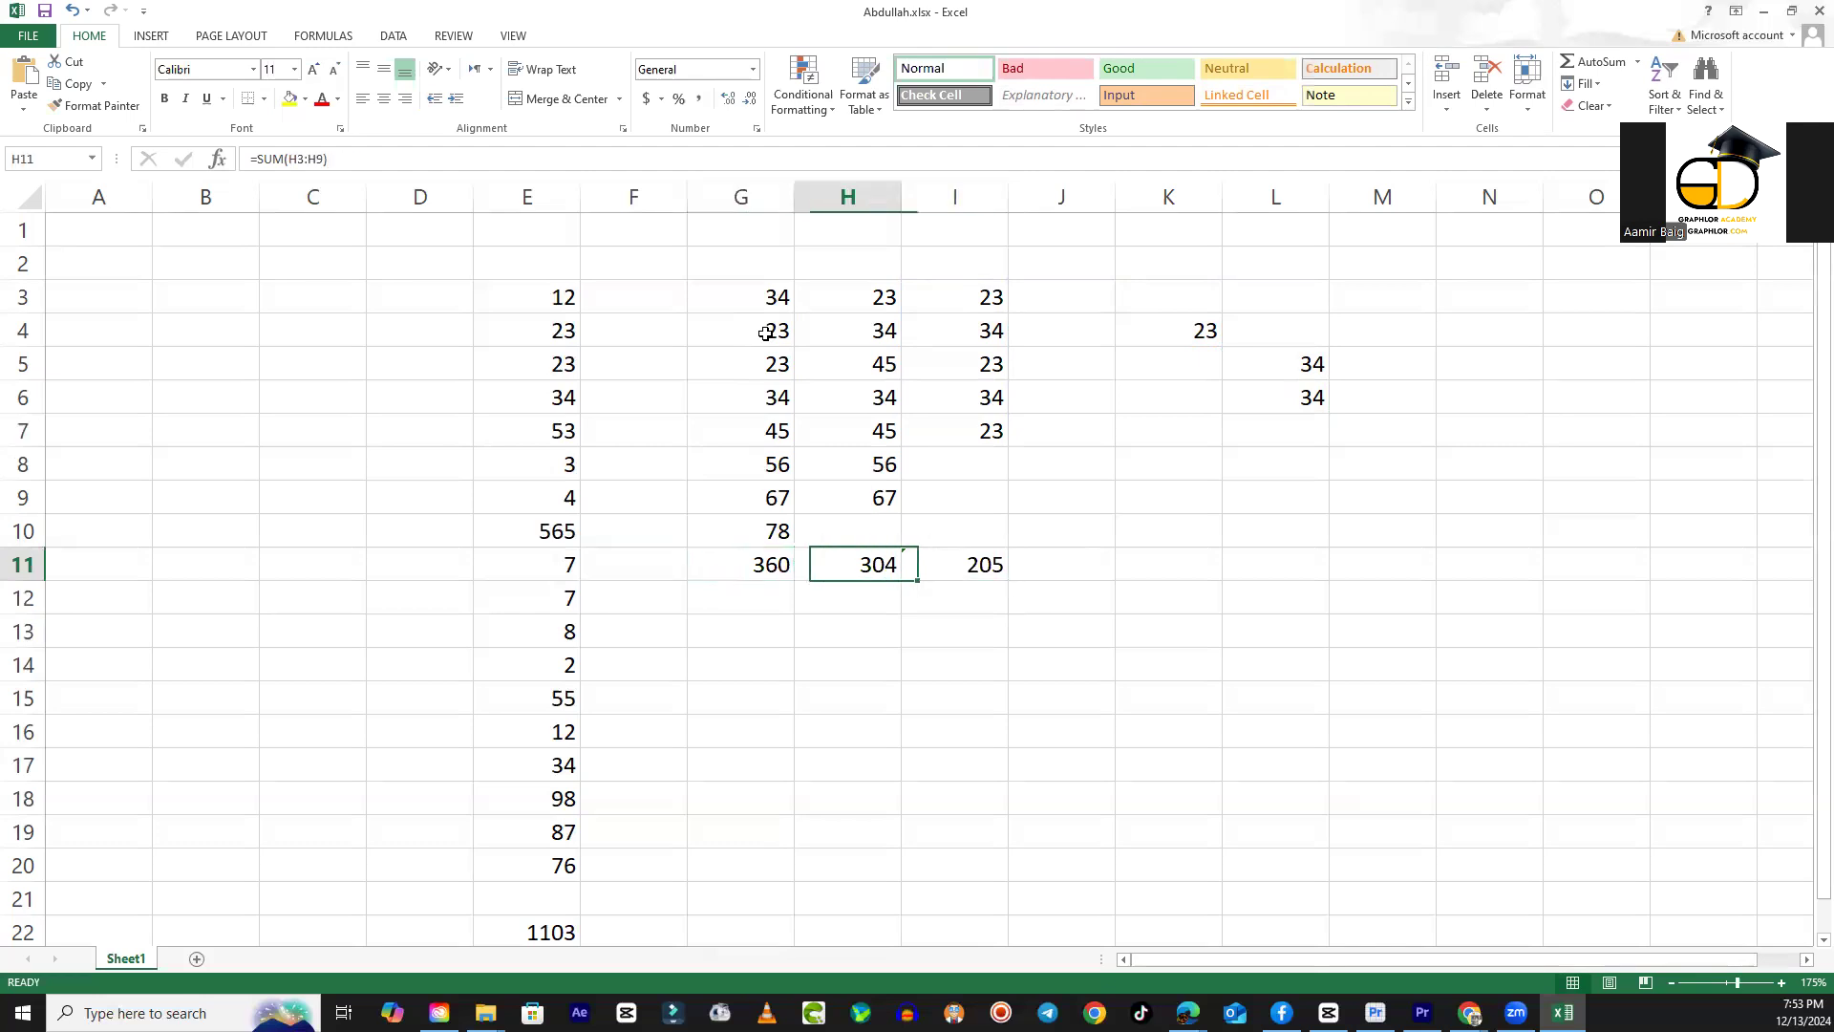
key("Left")
key("Delete")
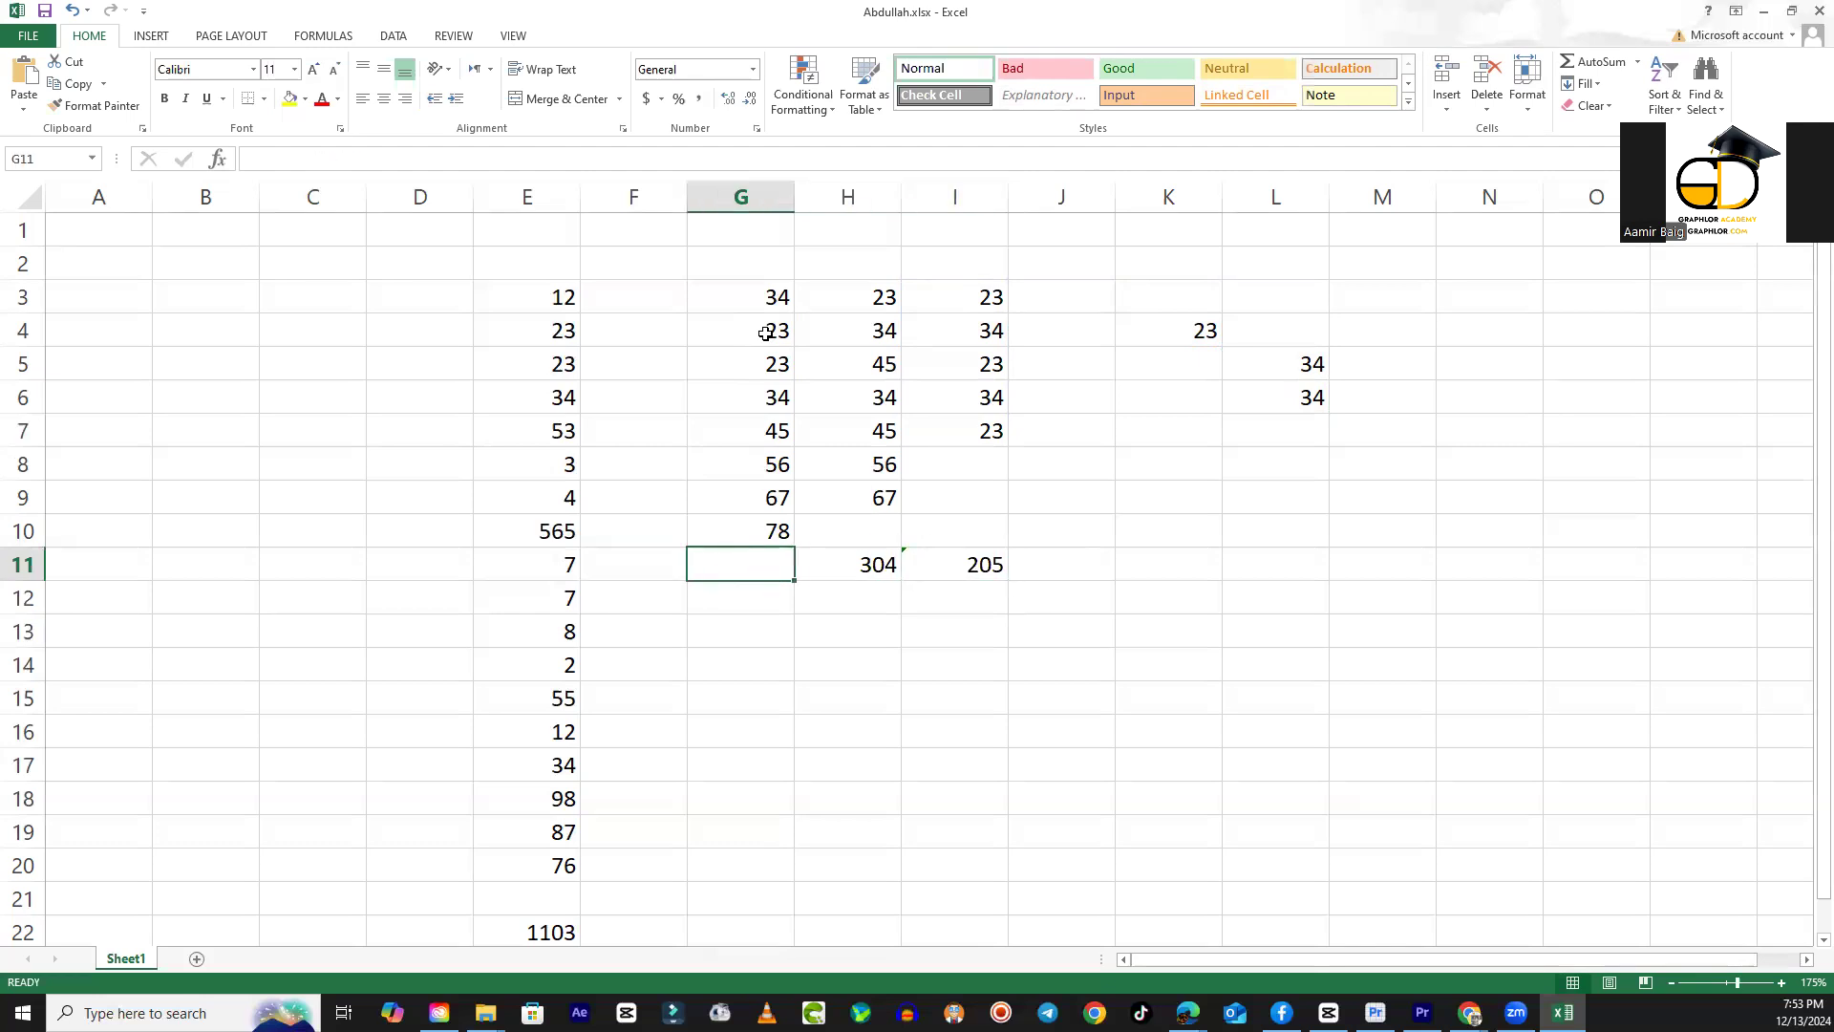
key("Right")
key("Delete")
key("Right")
key("Delete")
key("Left")
key("Left")
Total column G in cell G11 with a SUM formula over the range G3:G10.
left_click_drag(745, 301, 737, 519)
left_click(737, 561)
type("=")
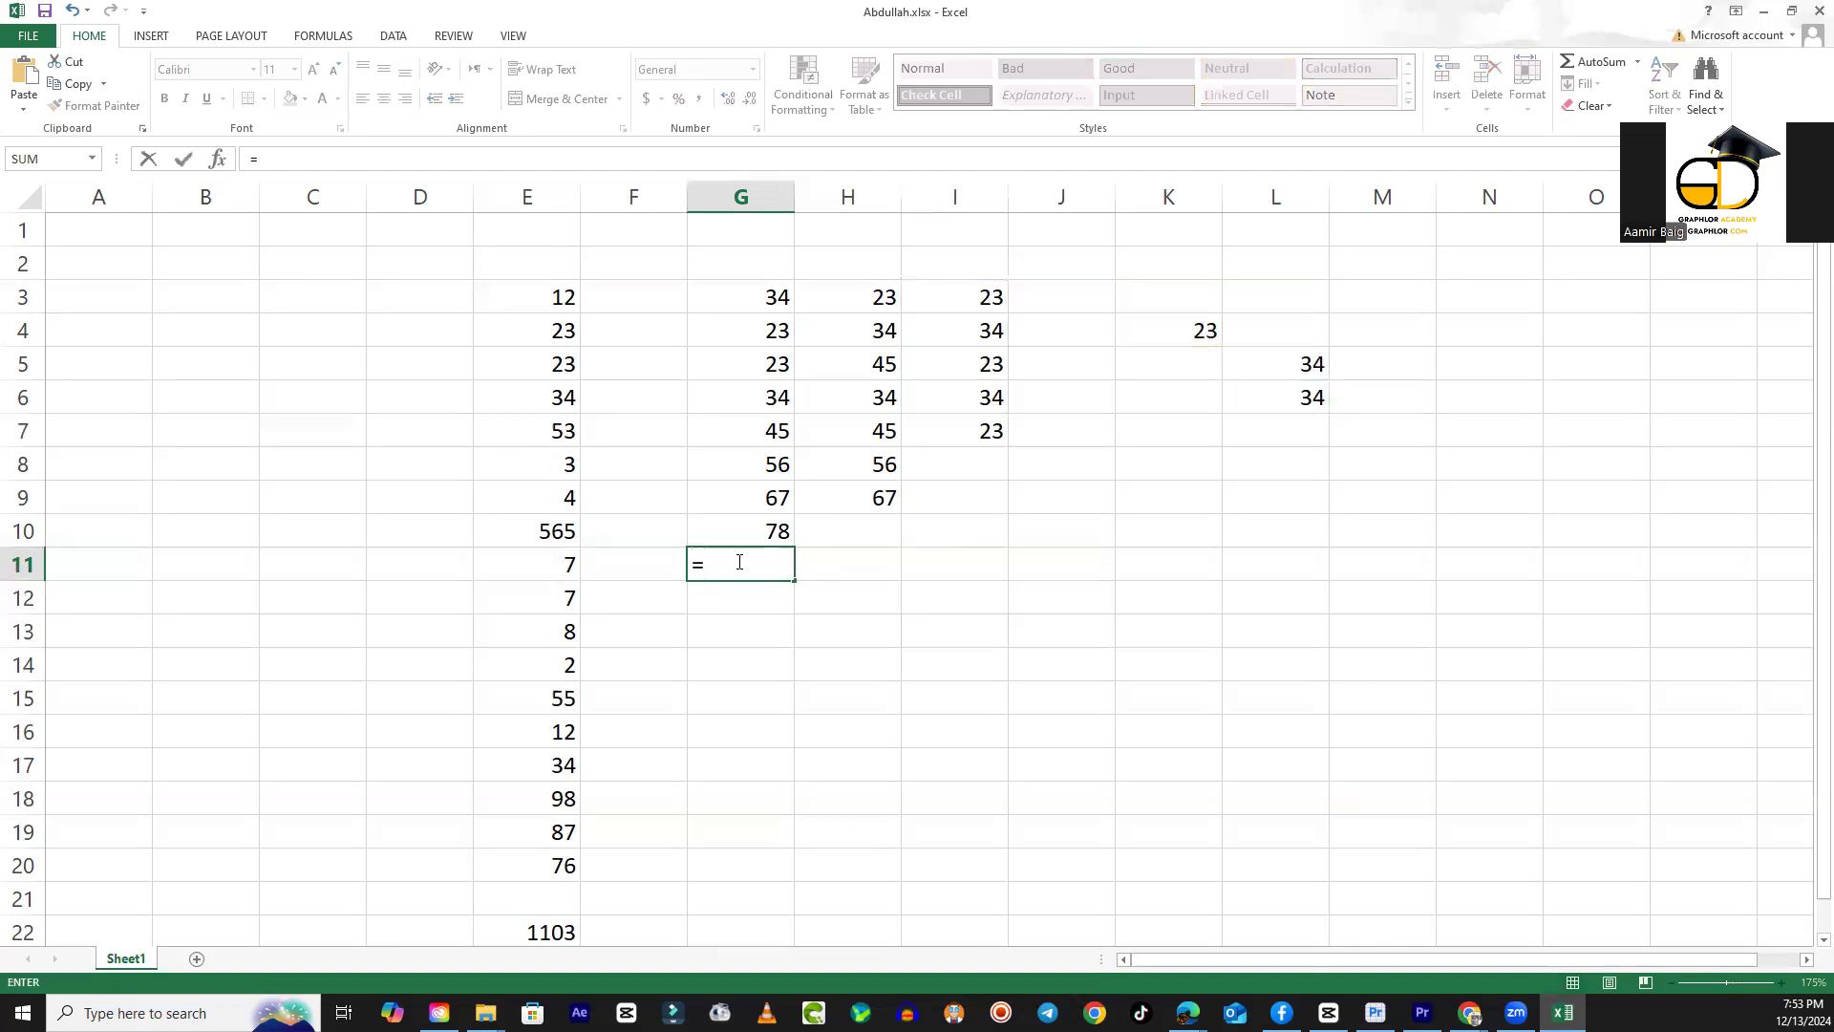
type("sum")
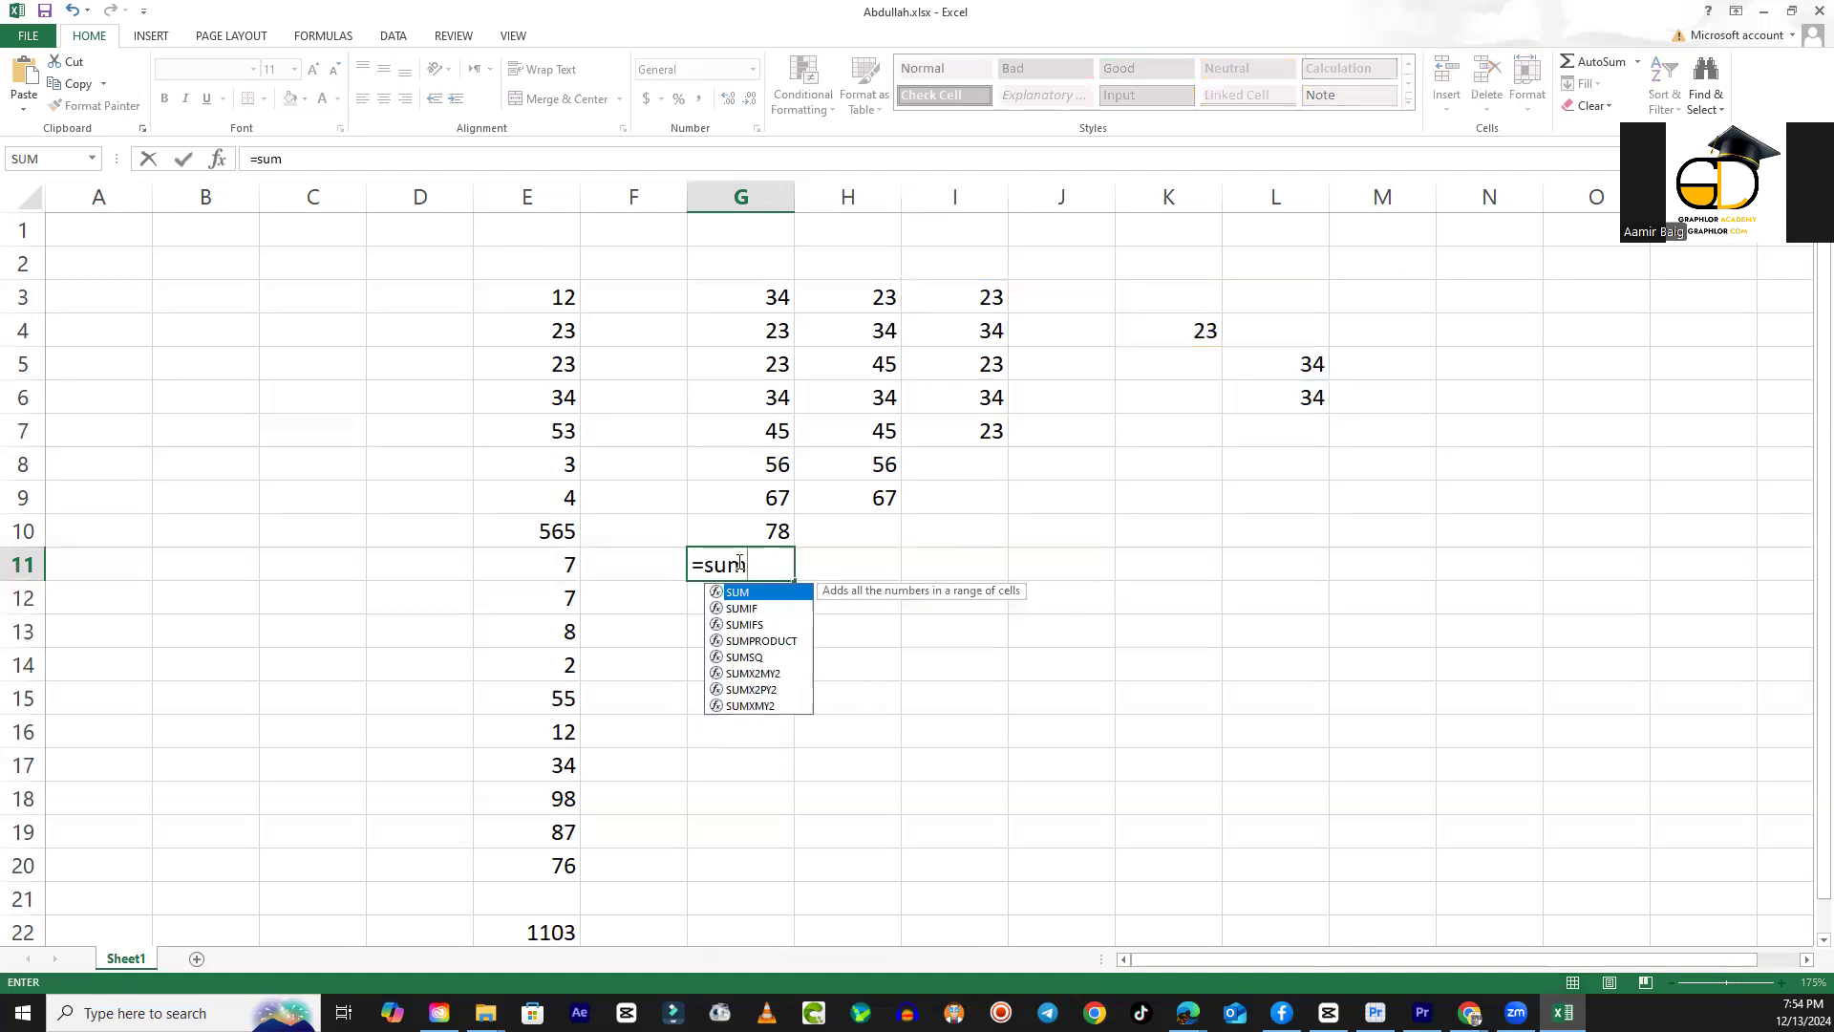
type("(")
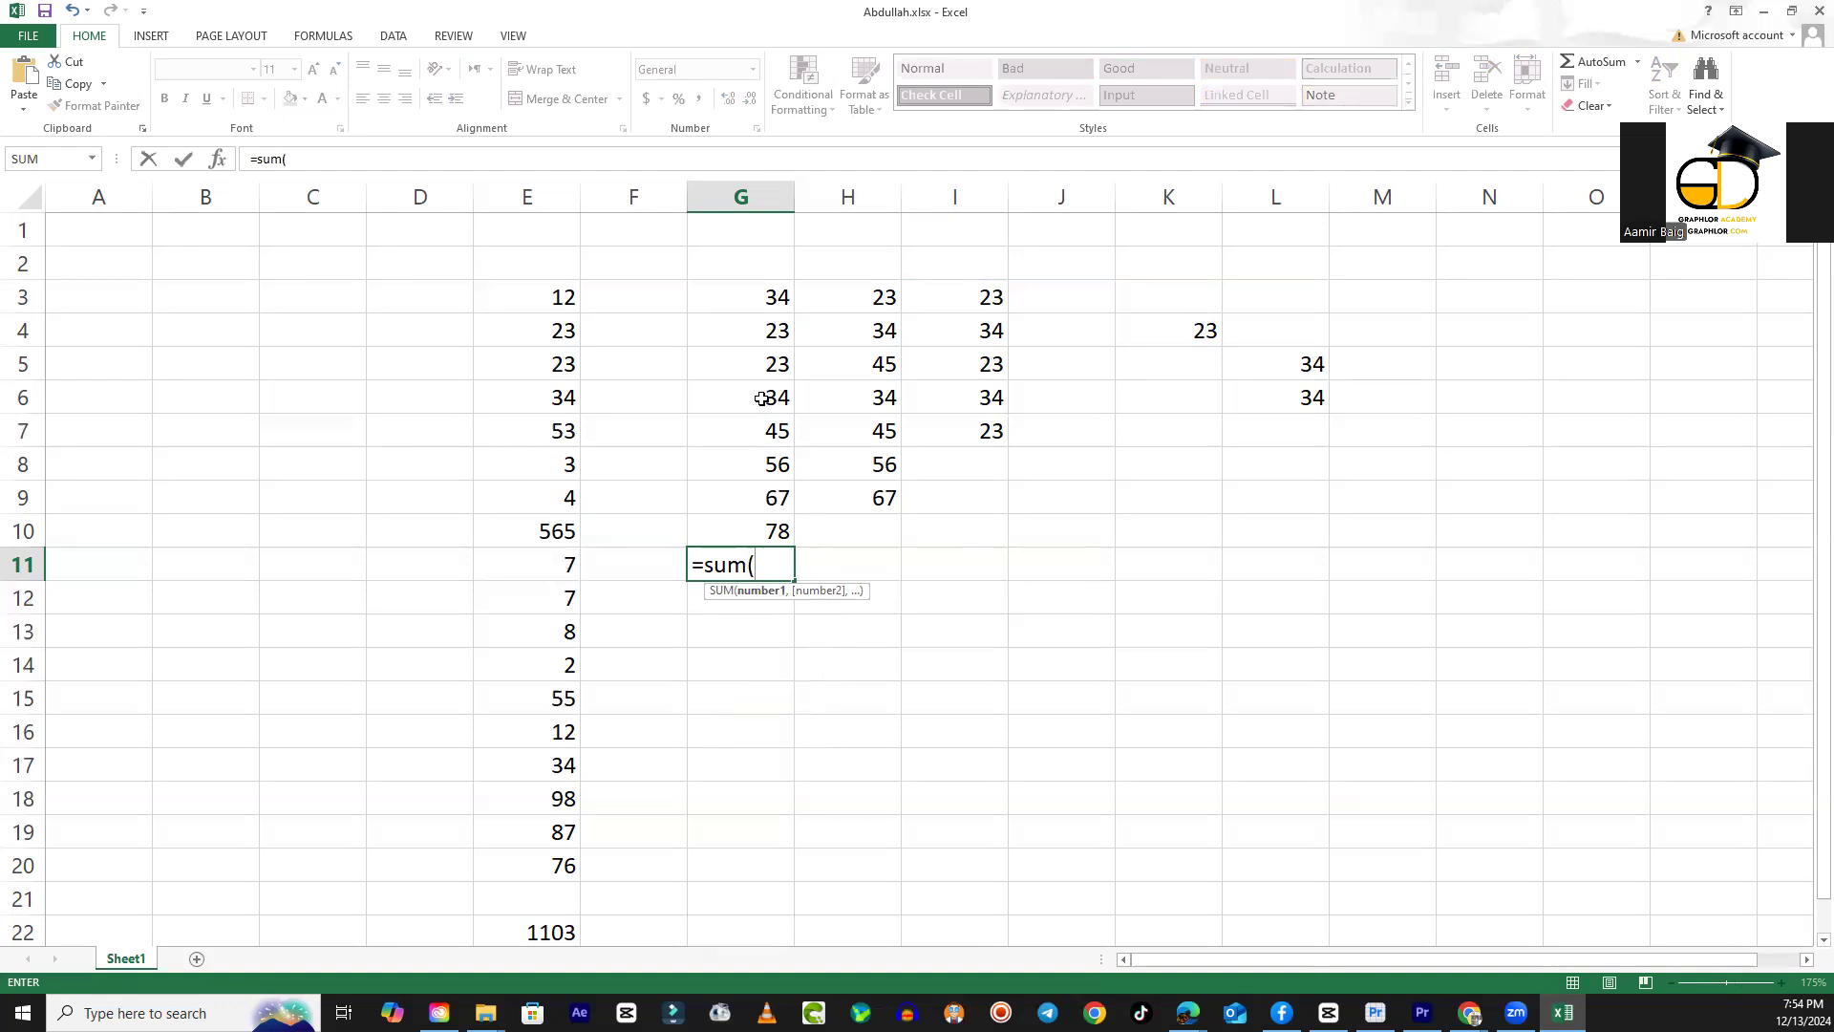
left_click_drag(756, 306, 770, 528)
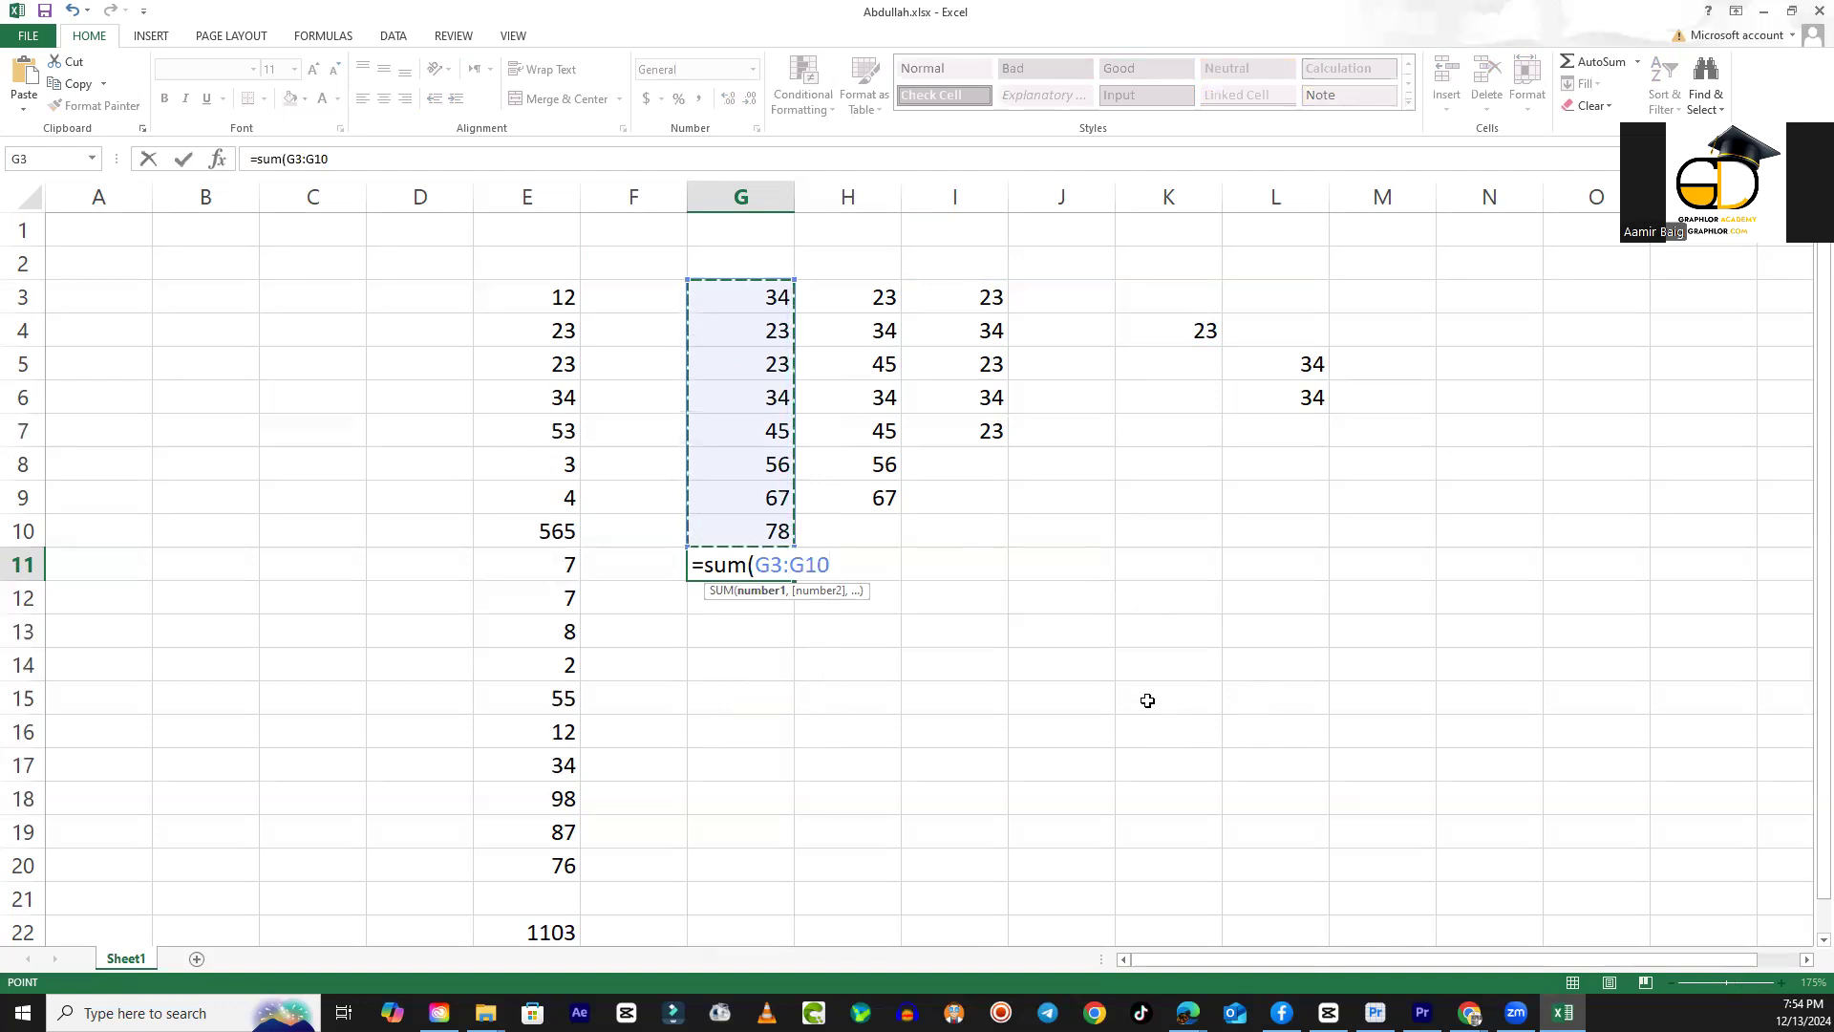
type(")")
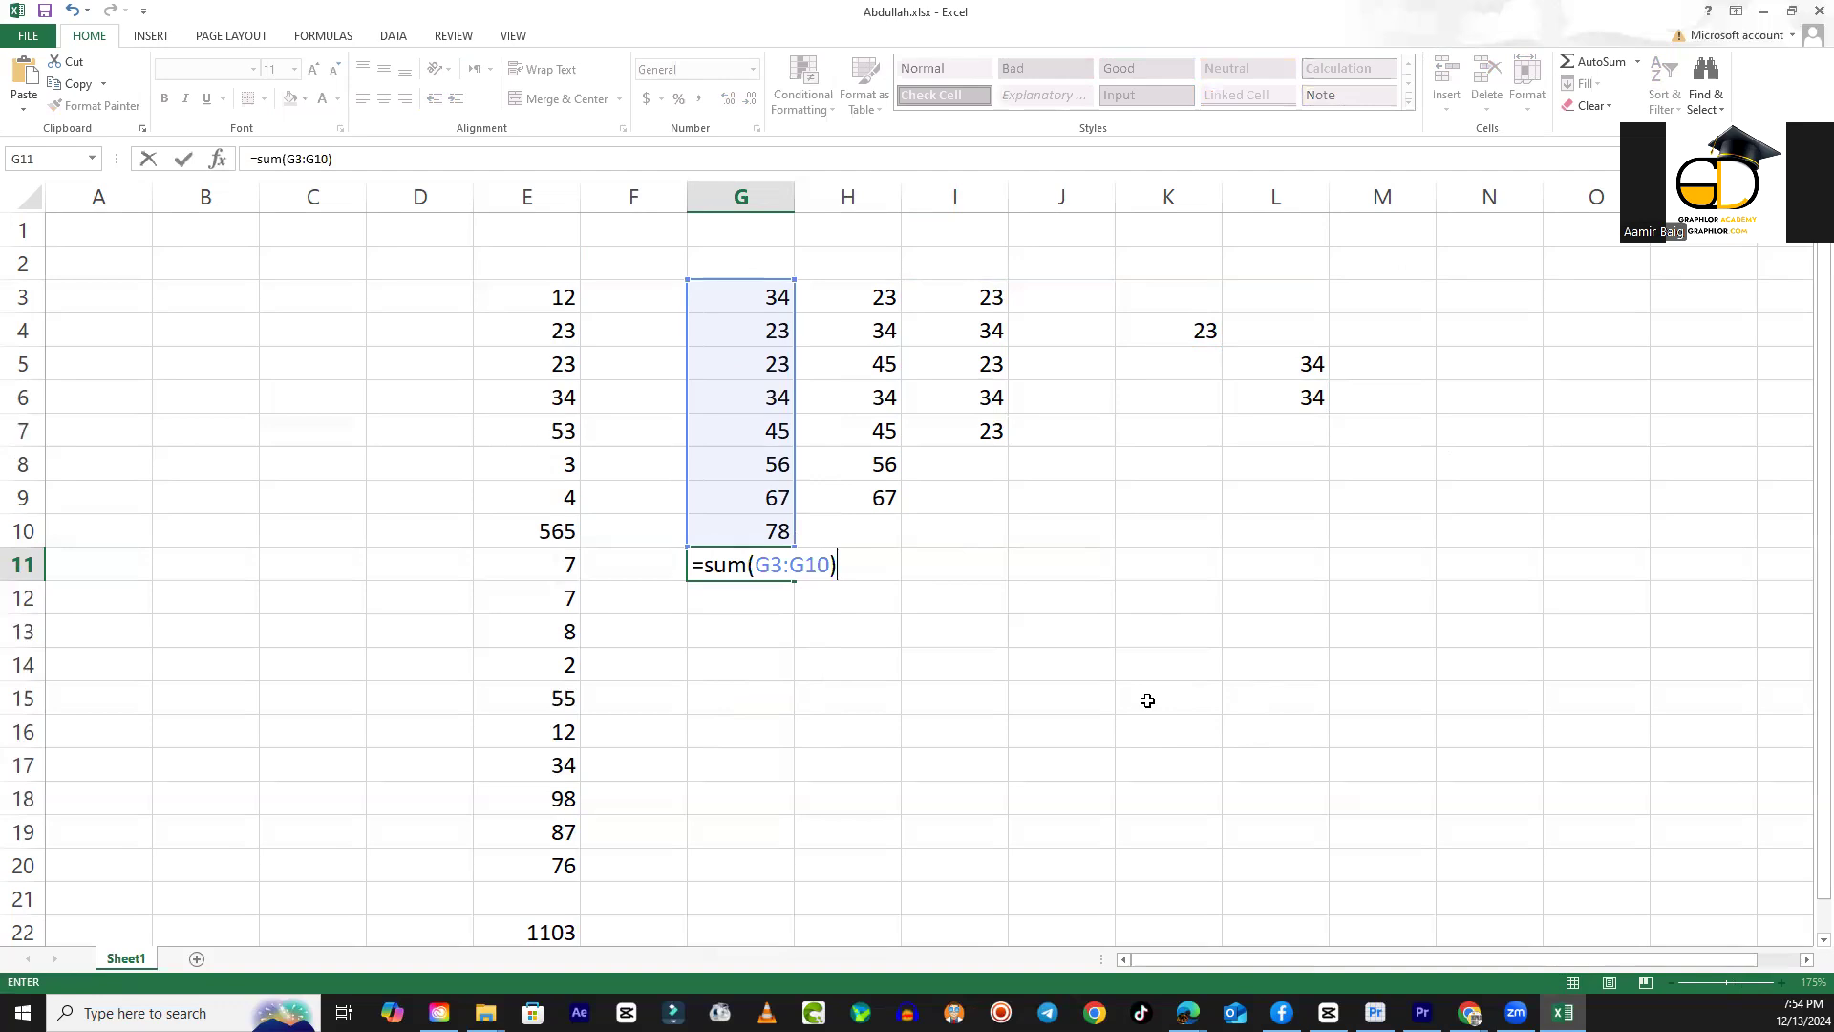
key("Return")
key("Up")
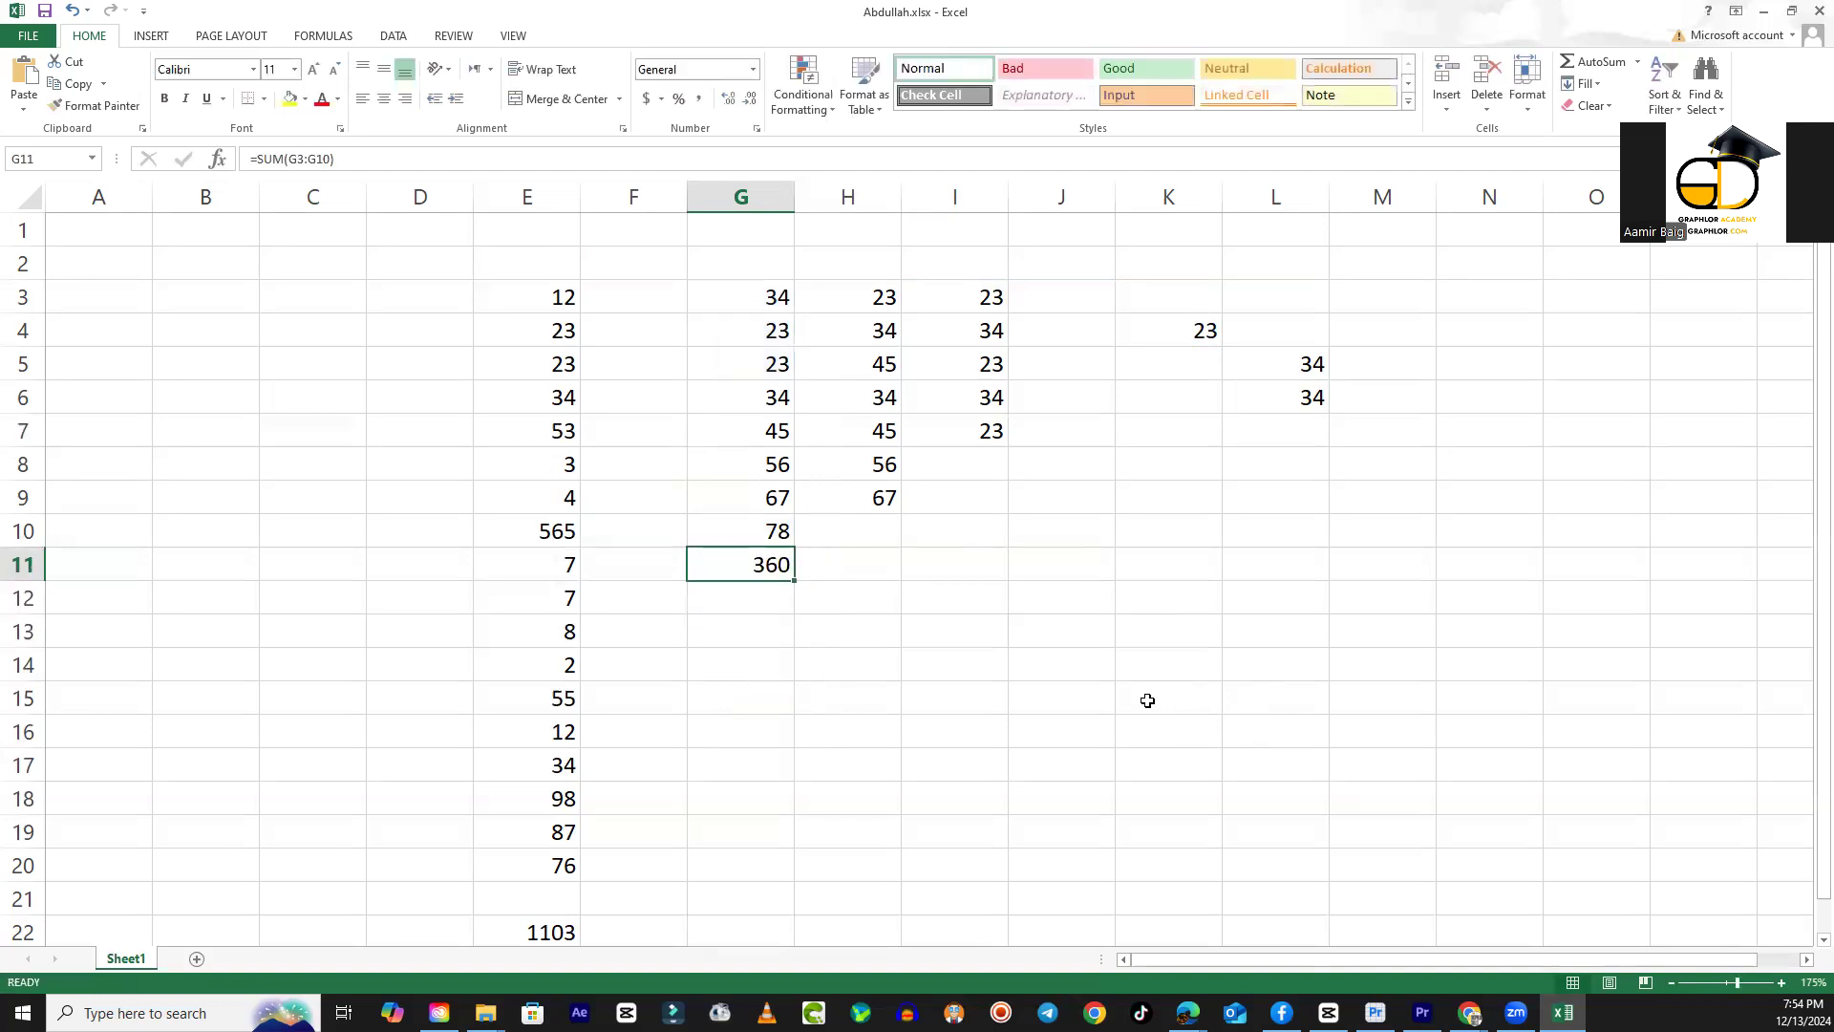
Enter 56 in cell H10 to extend the column H numbers.
key("Right")
key("Up")
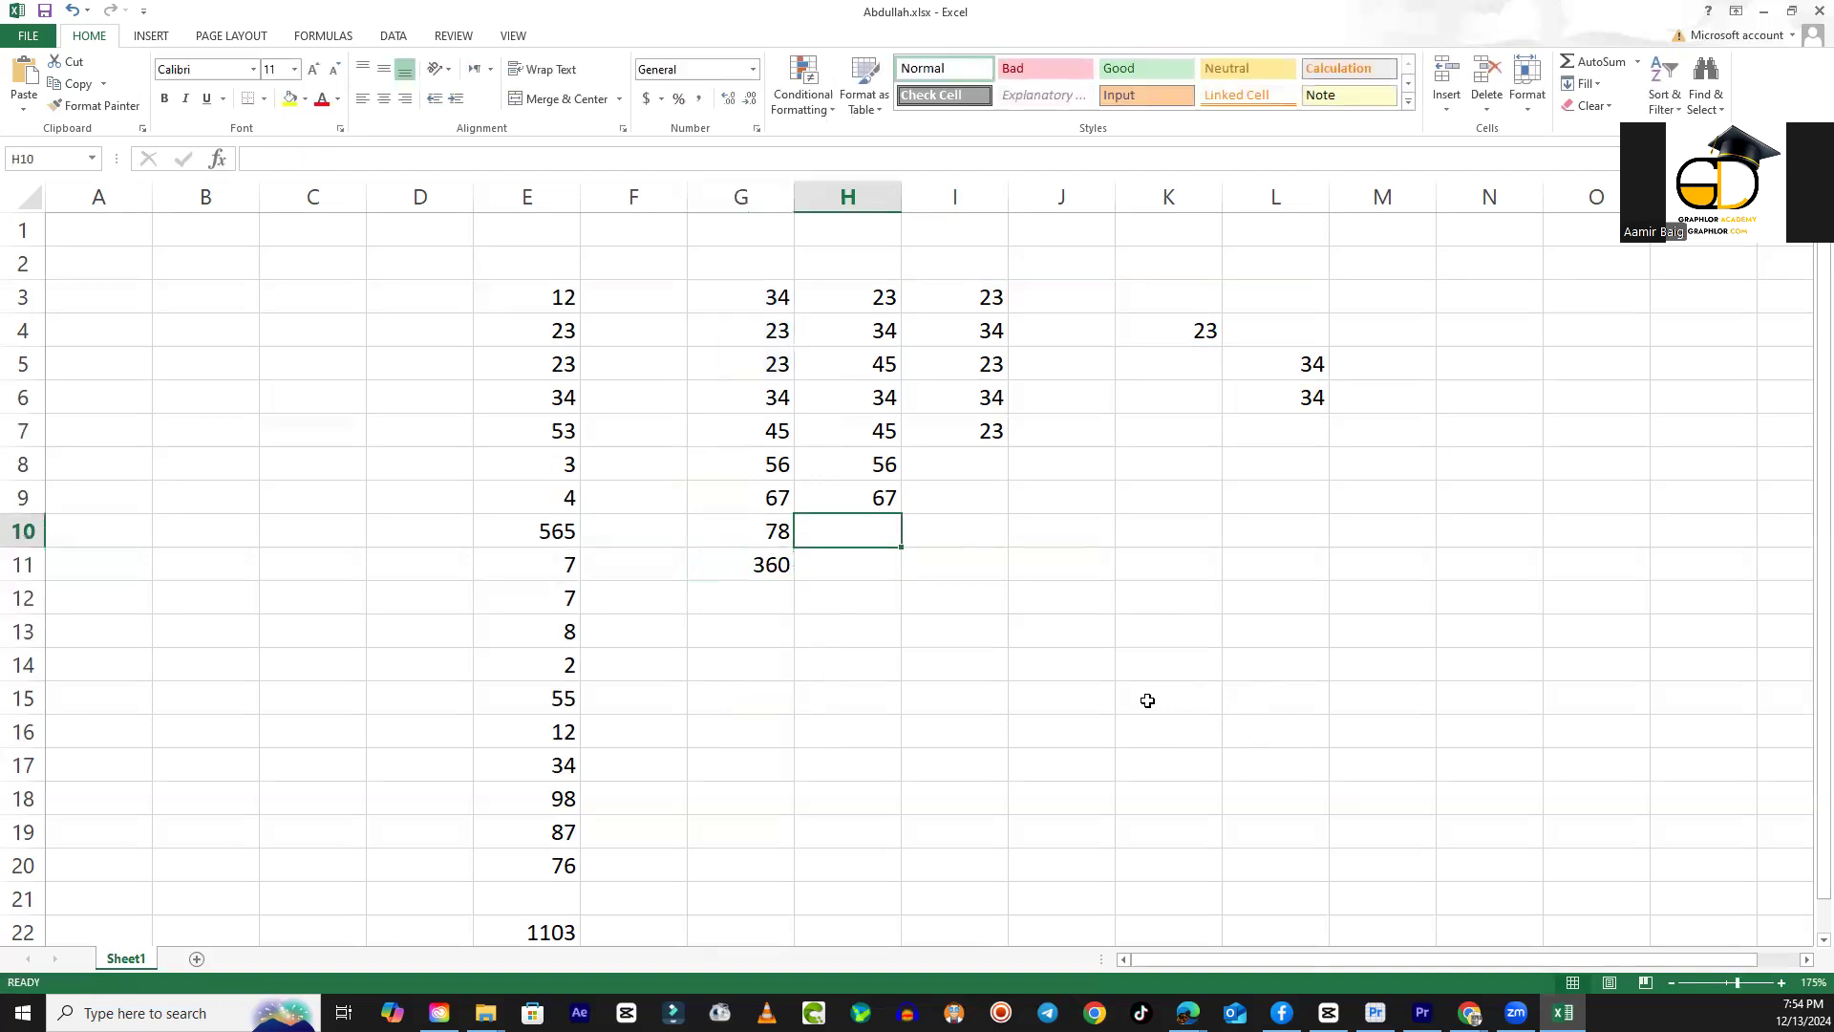
type("56")
key("Return")
Total column H in cell H11 with a SUM formula over the range H3:H10.
type("=")
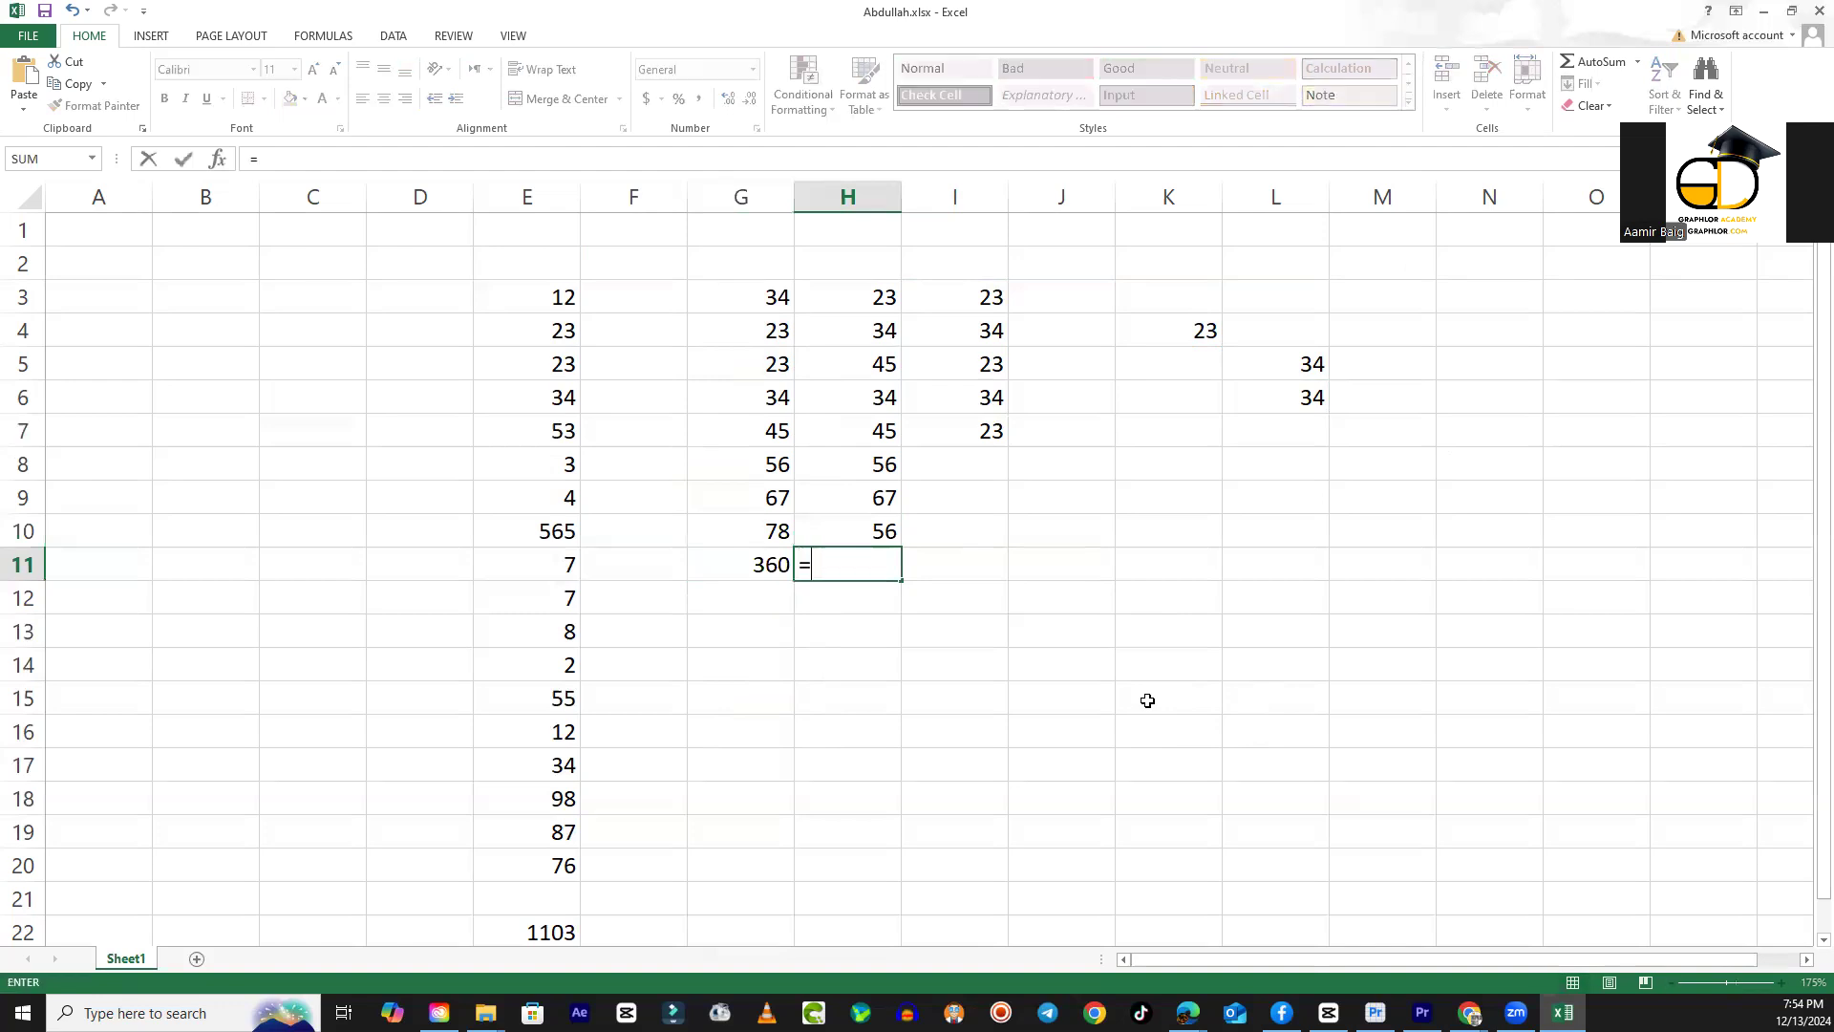
type("sum")
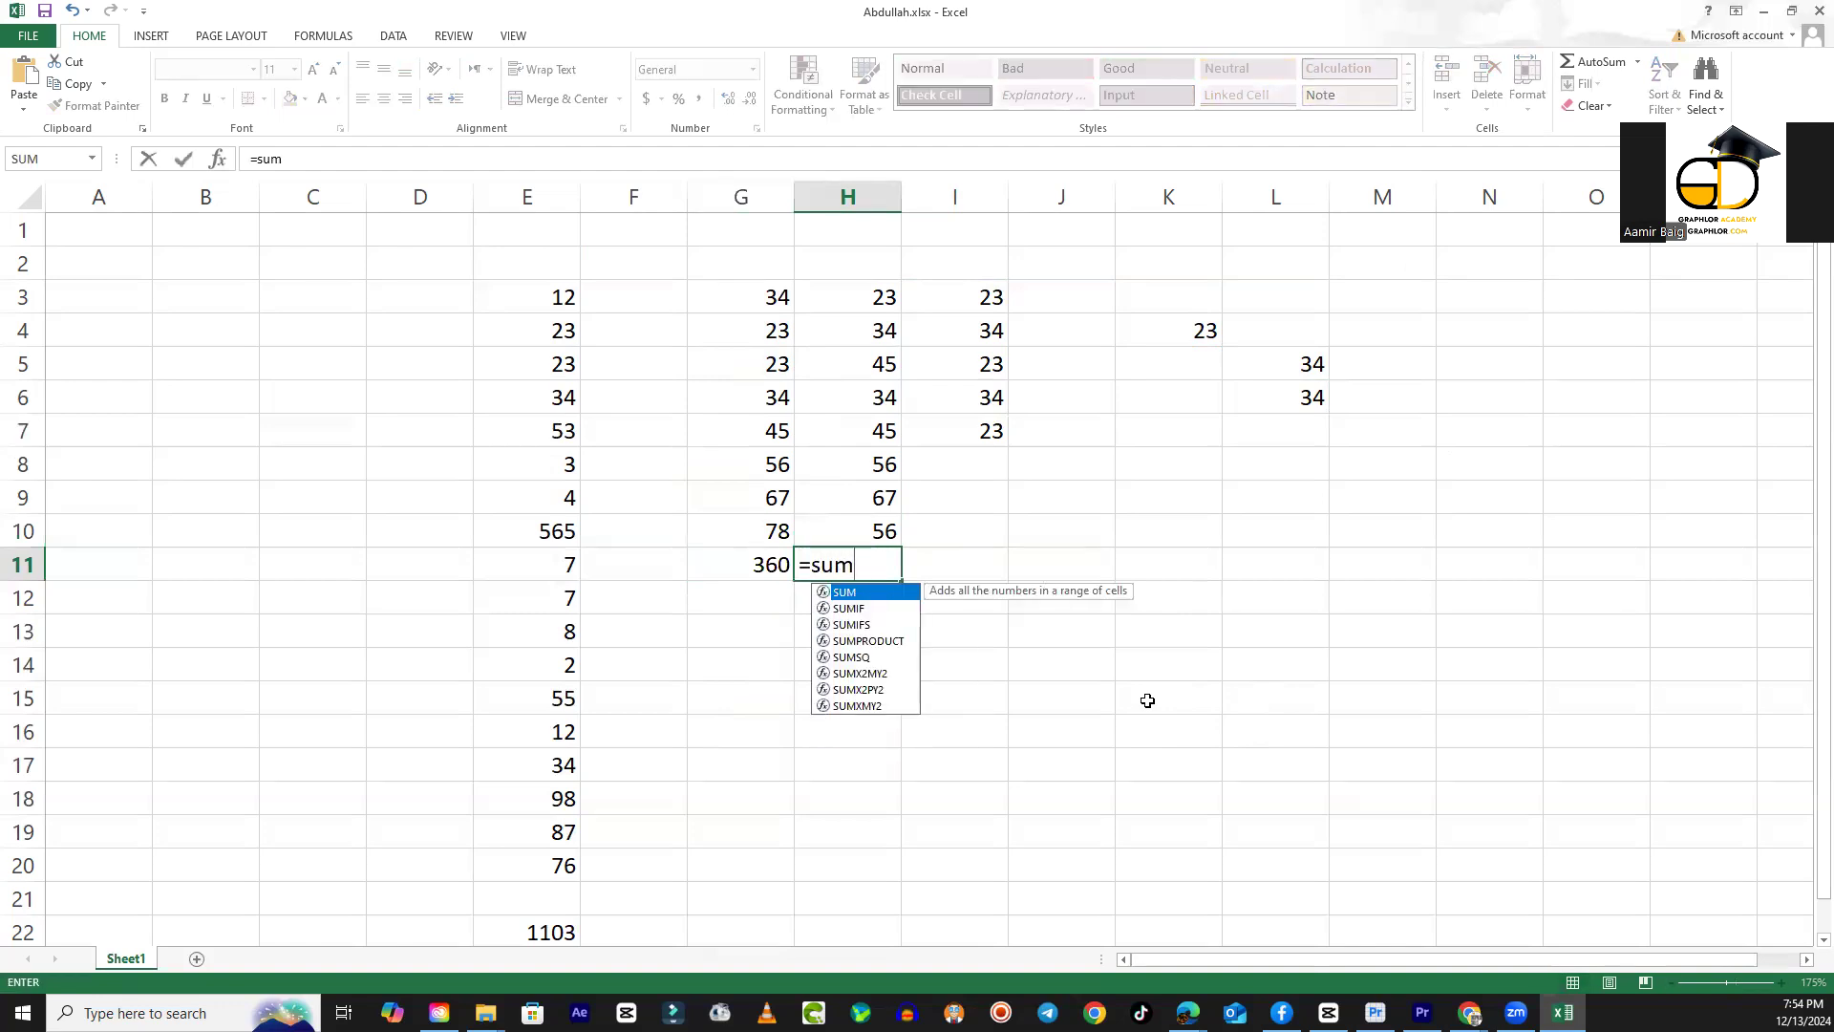
type("(")
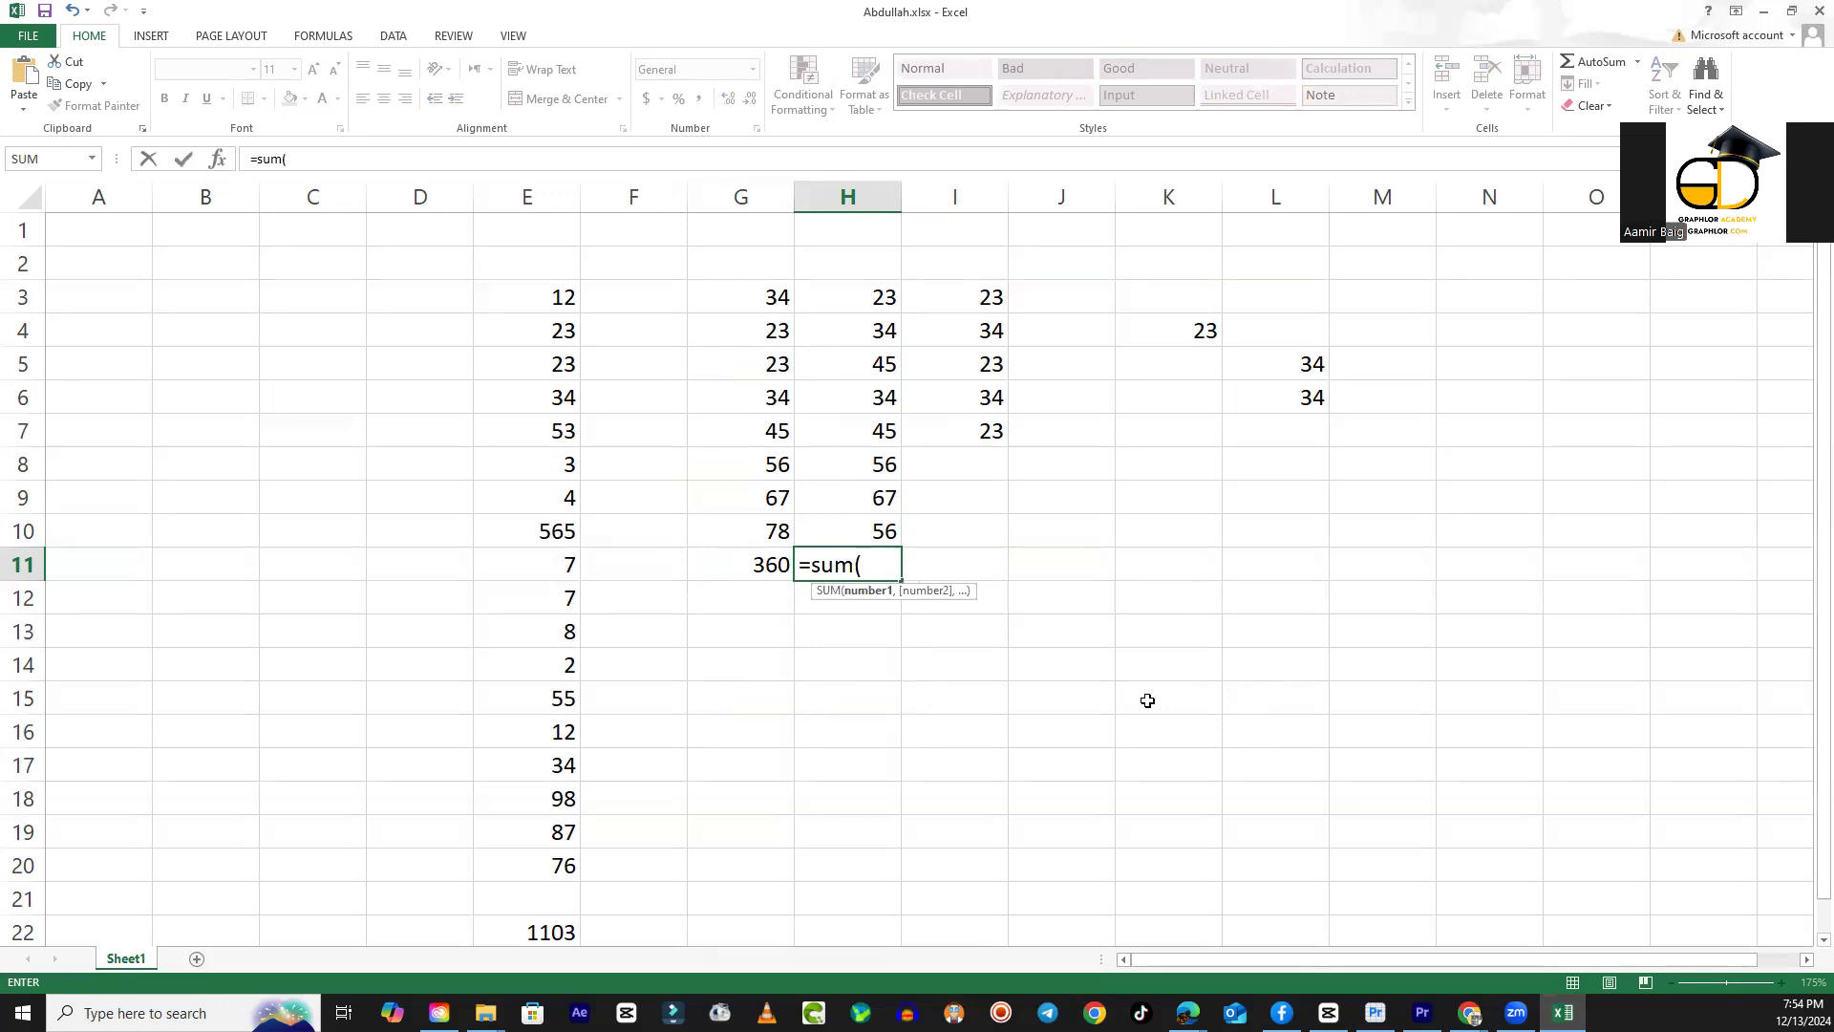
left_click_drag(859, 299, 850, 541)
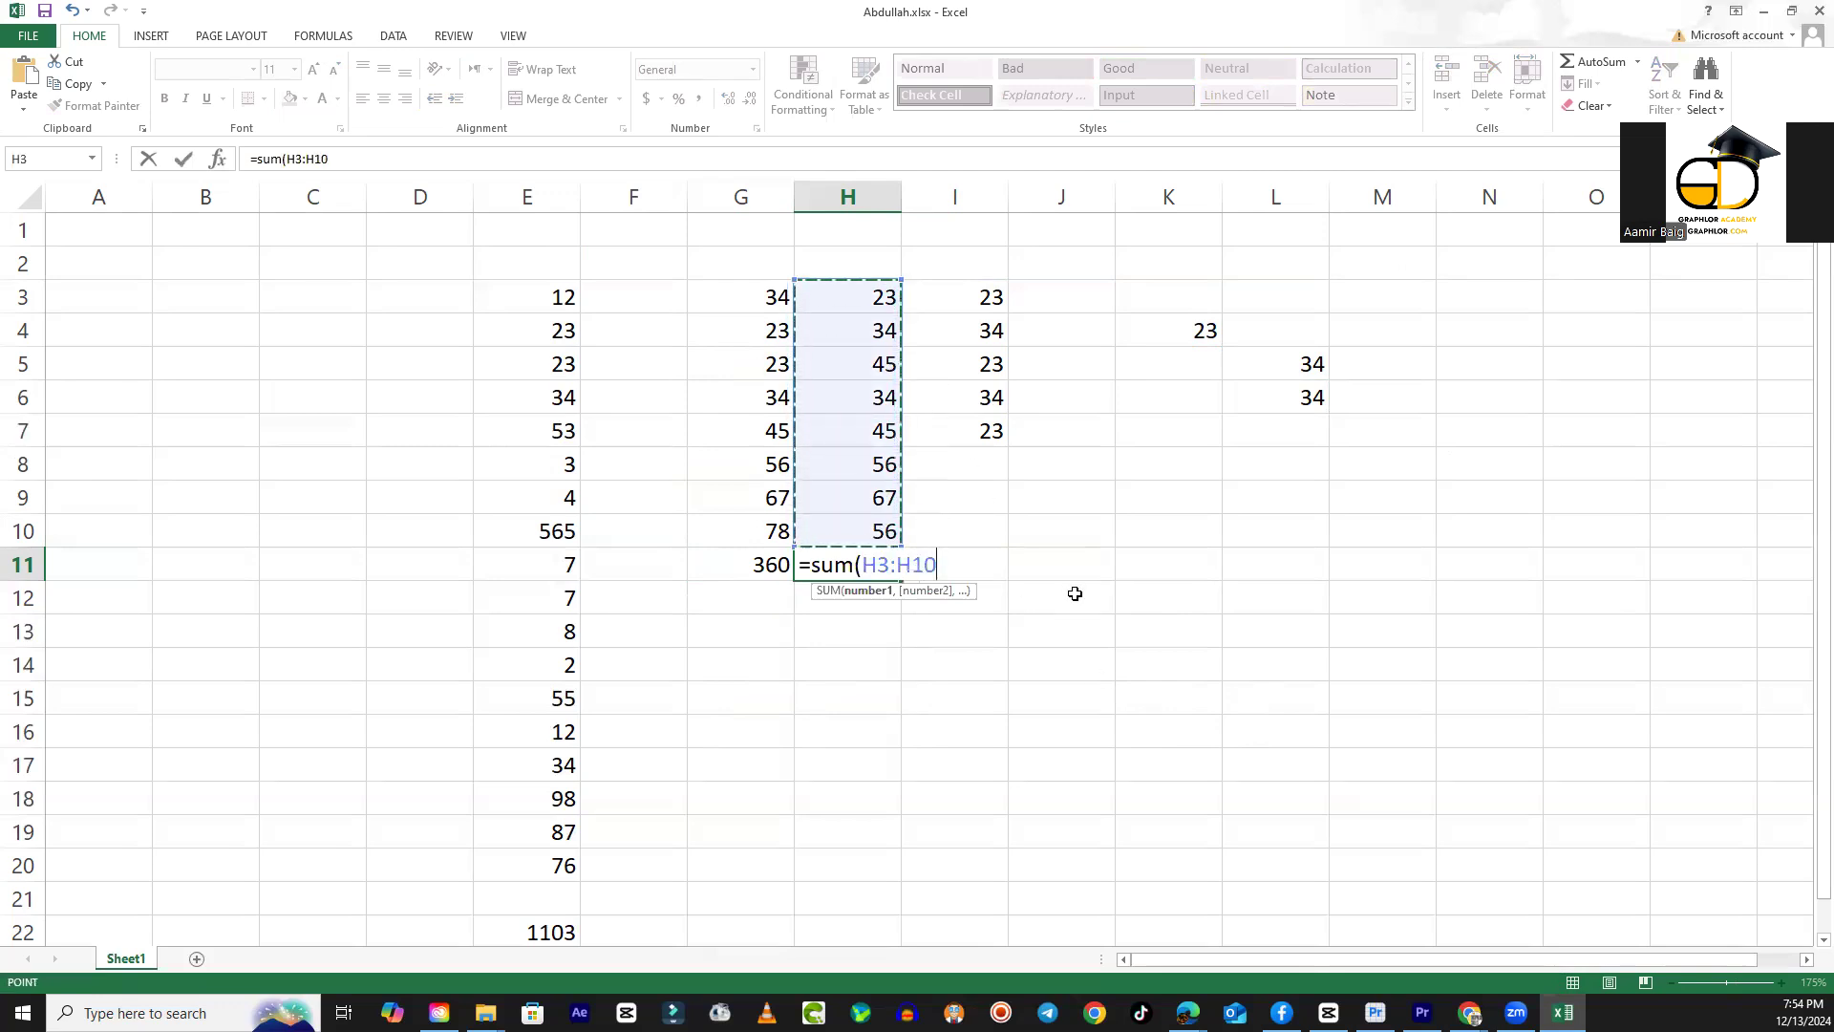
key("Return")
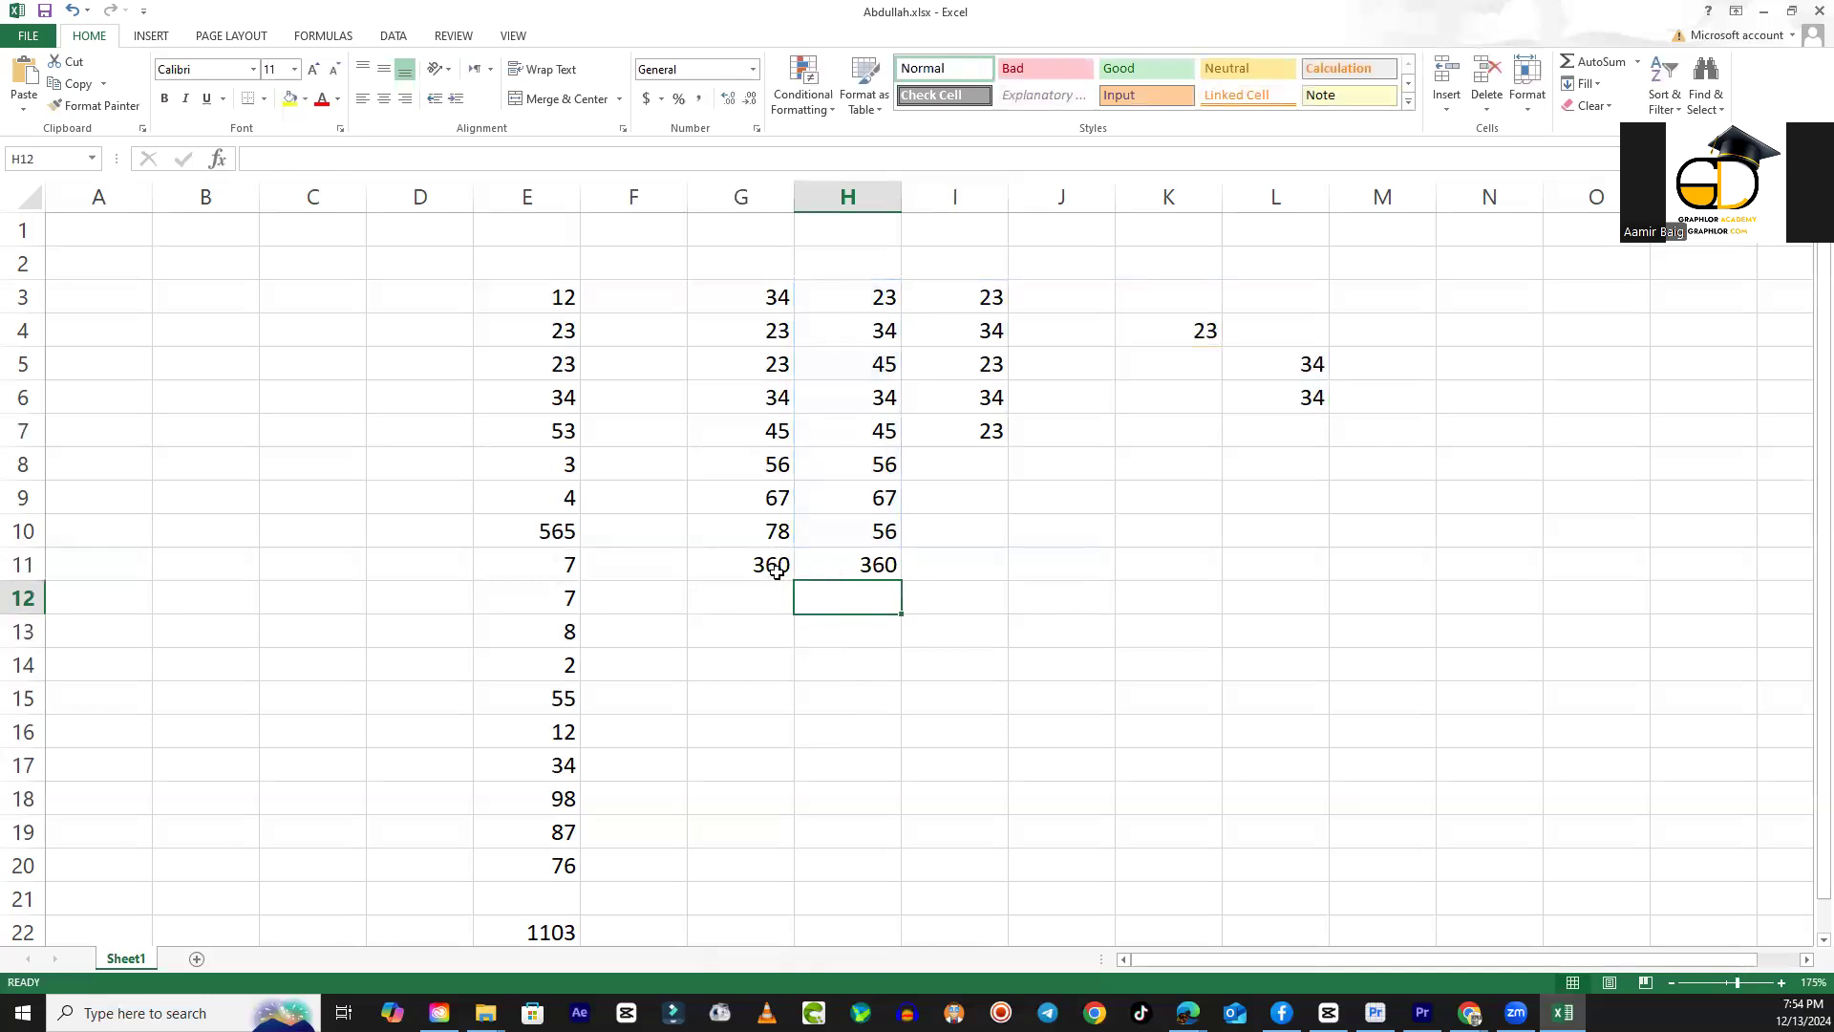
Clear the column totals in cells G11 and H11 together.
left_click_drag(778, 573, 831, 578)
key("Delete")
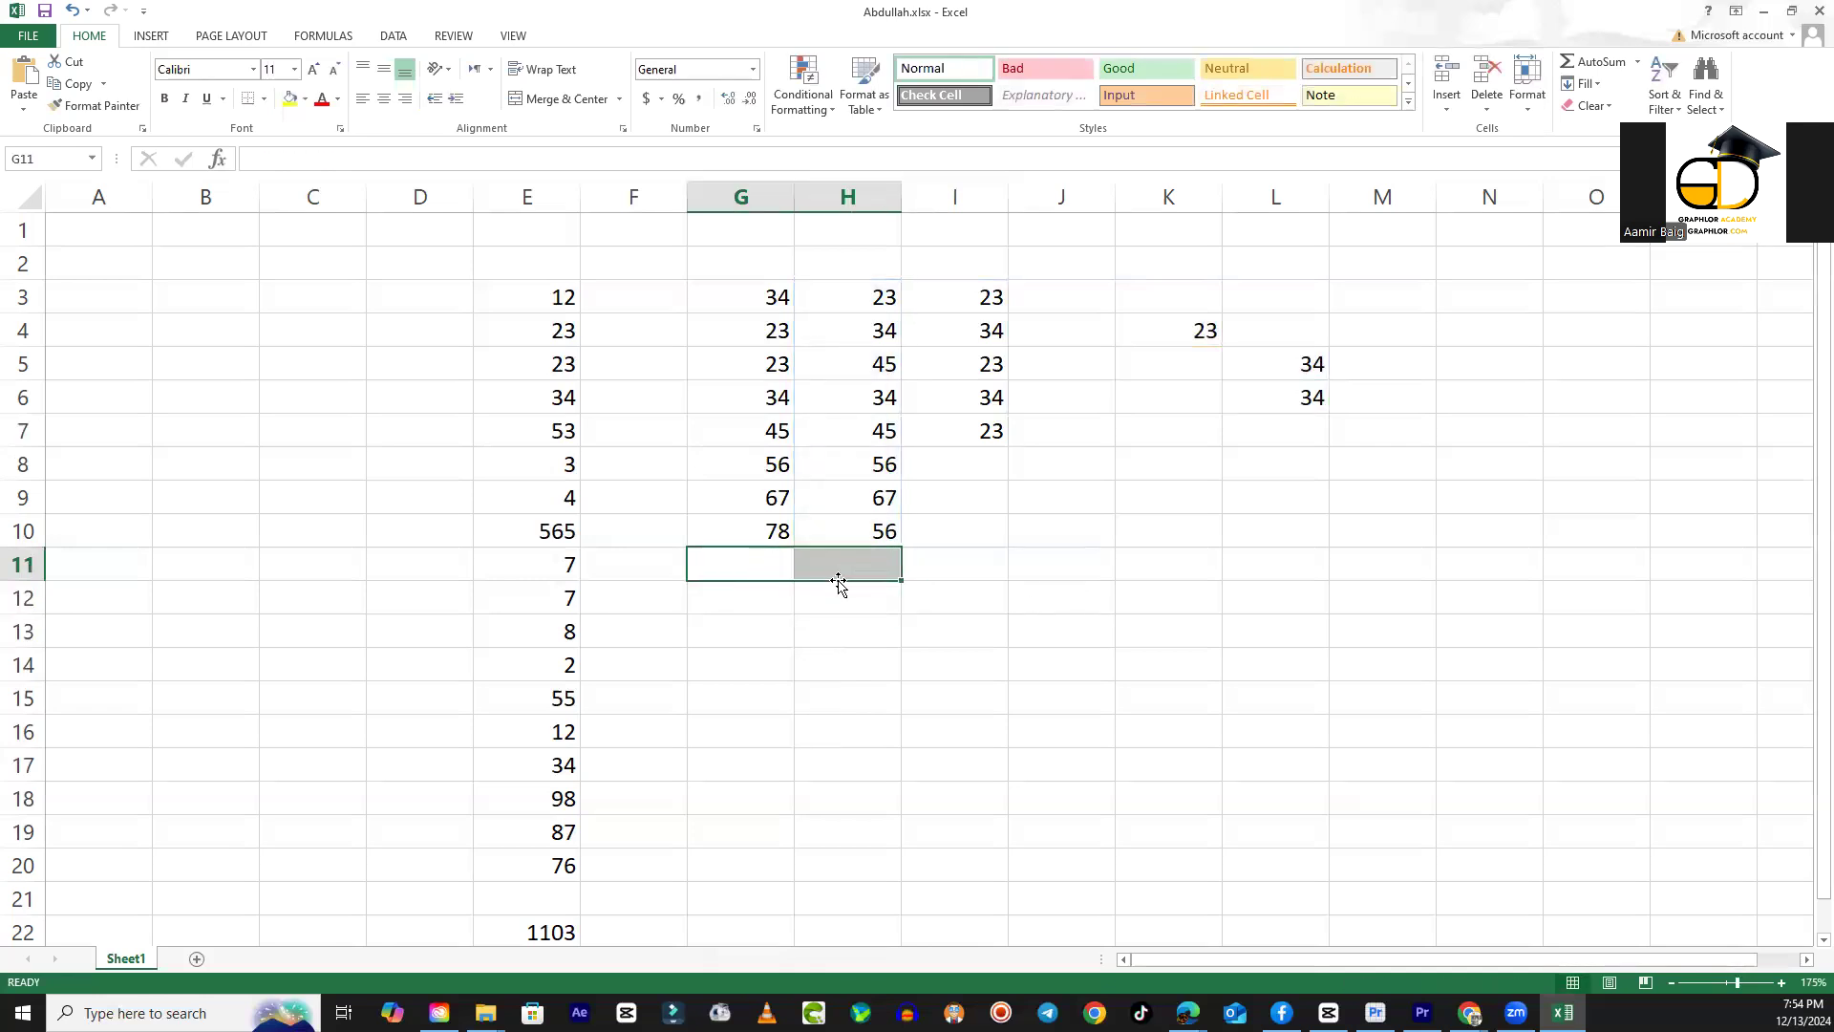
left_click(837, 585)
key("Down")
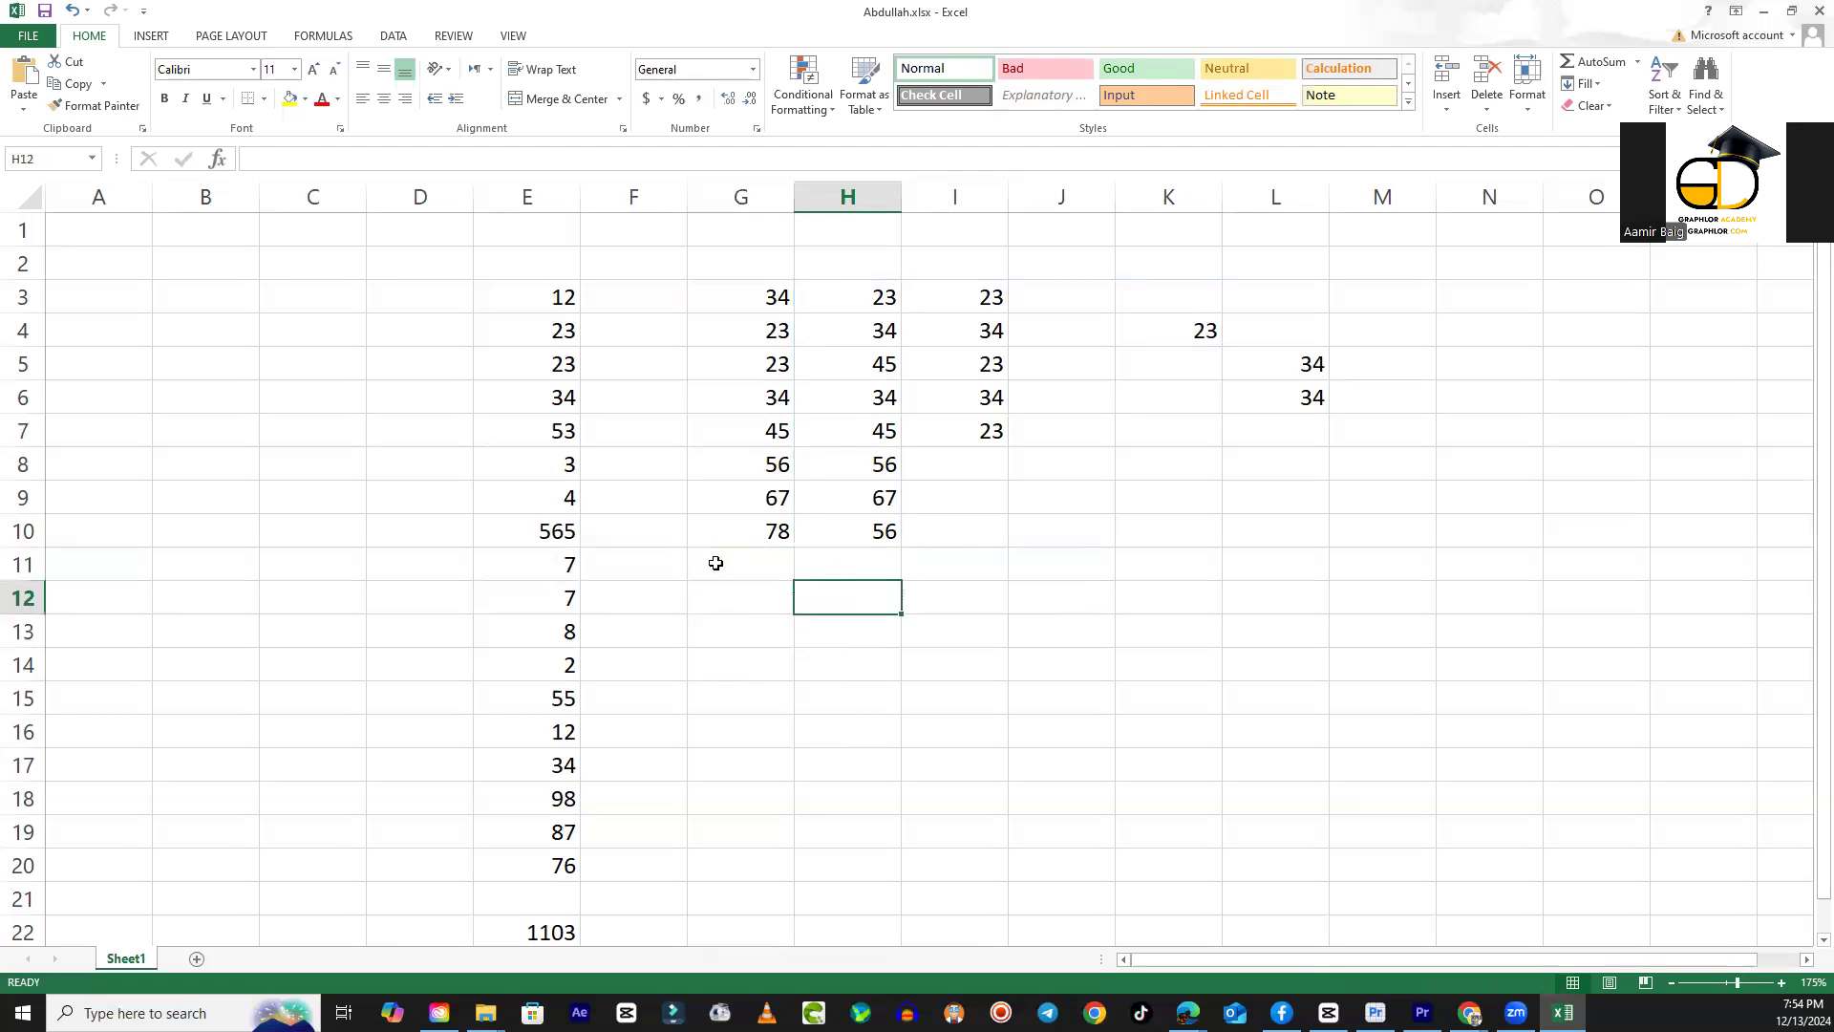
Total columns G and H together in cell H11 with a SUM formula over the block G3:H10.
left_click_drag(752, 288, 863, 522)
left_click(844, 566)
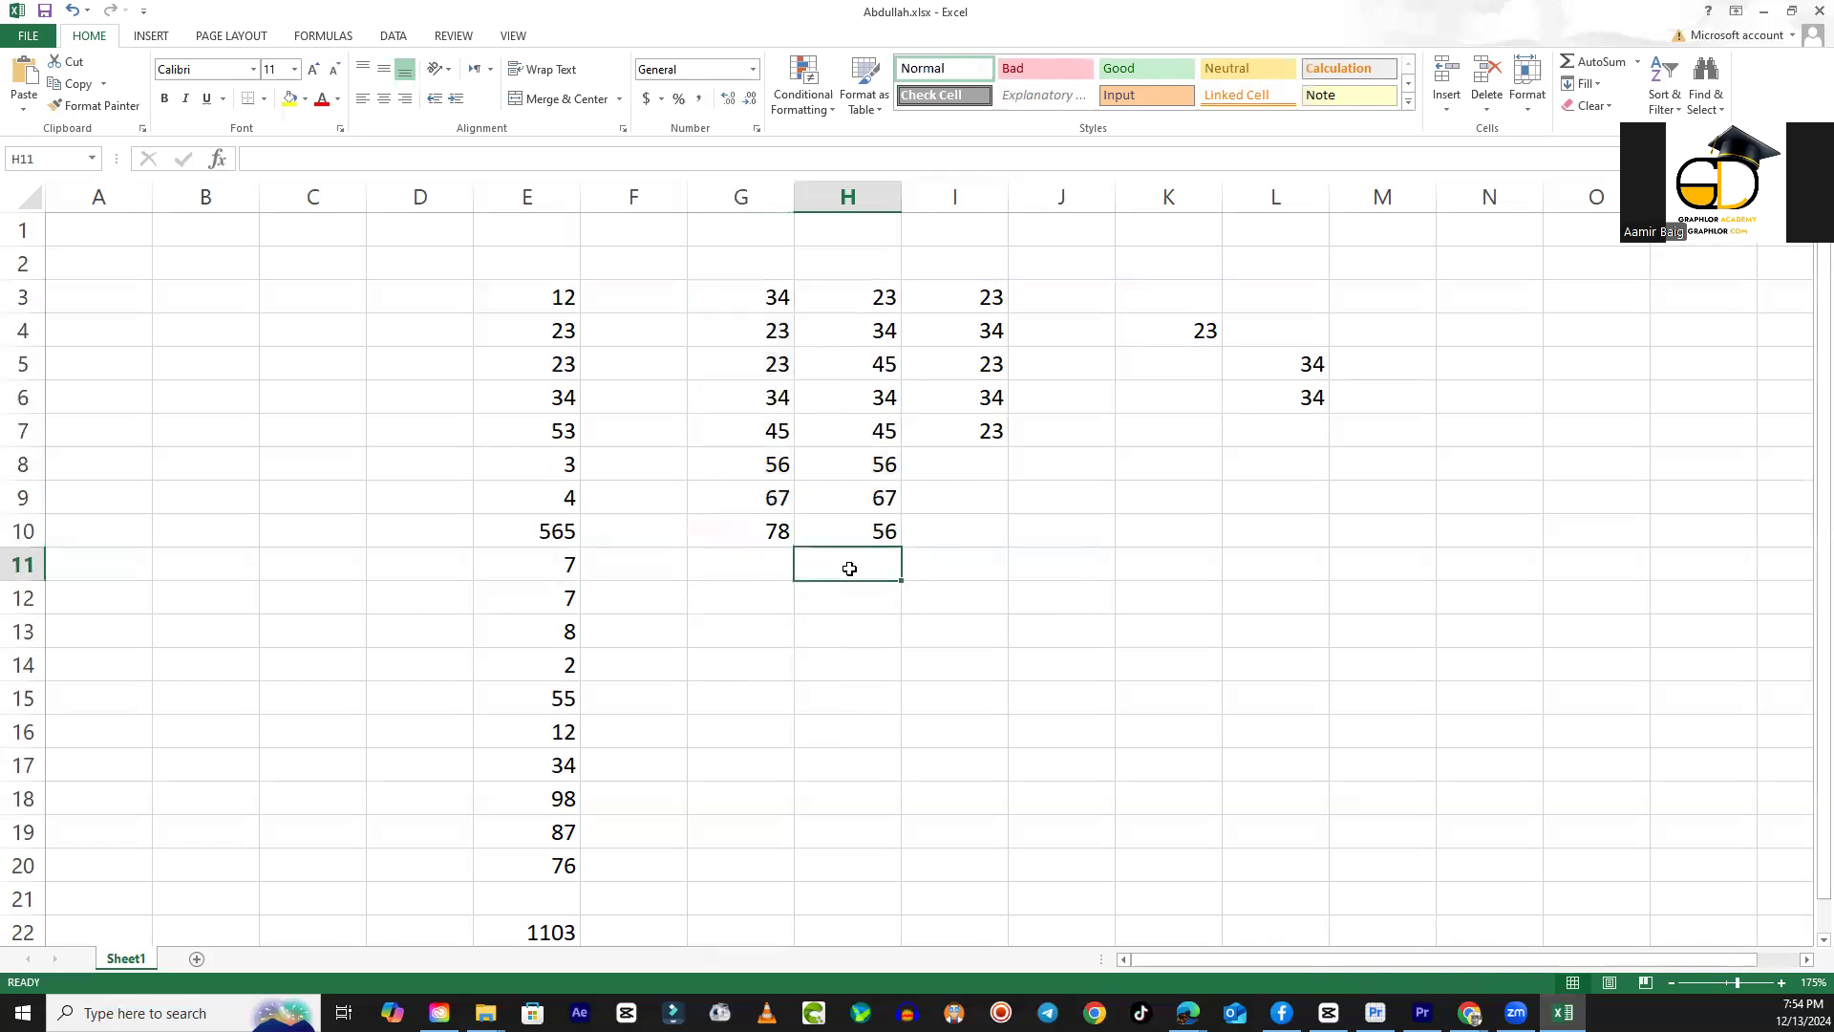
type("=")
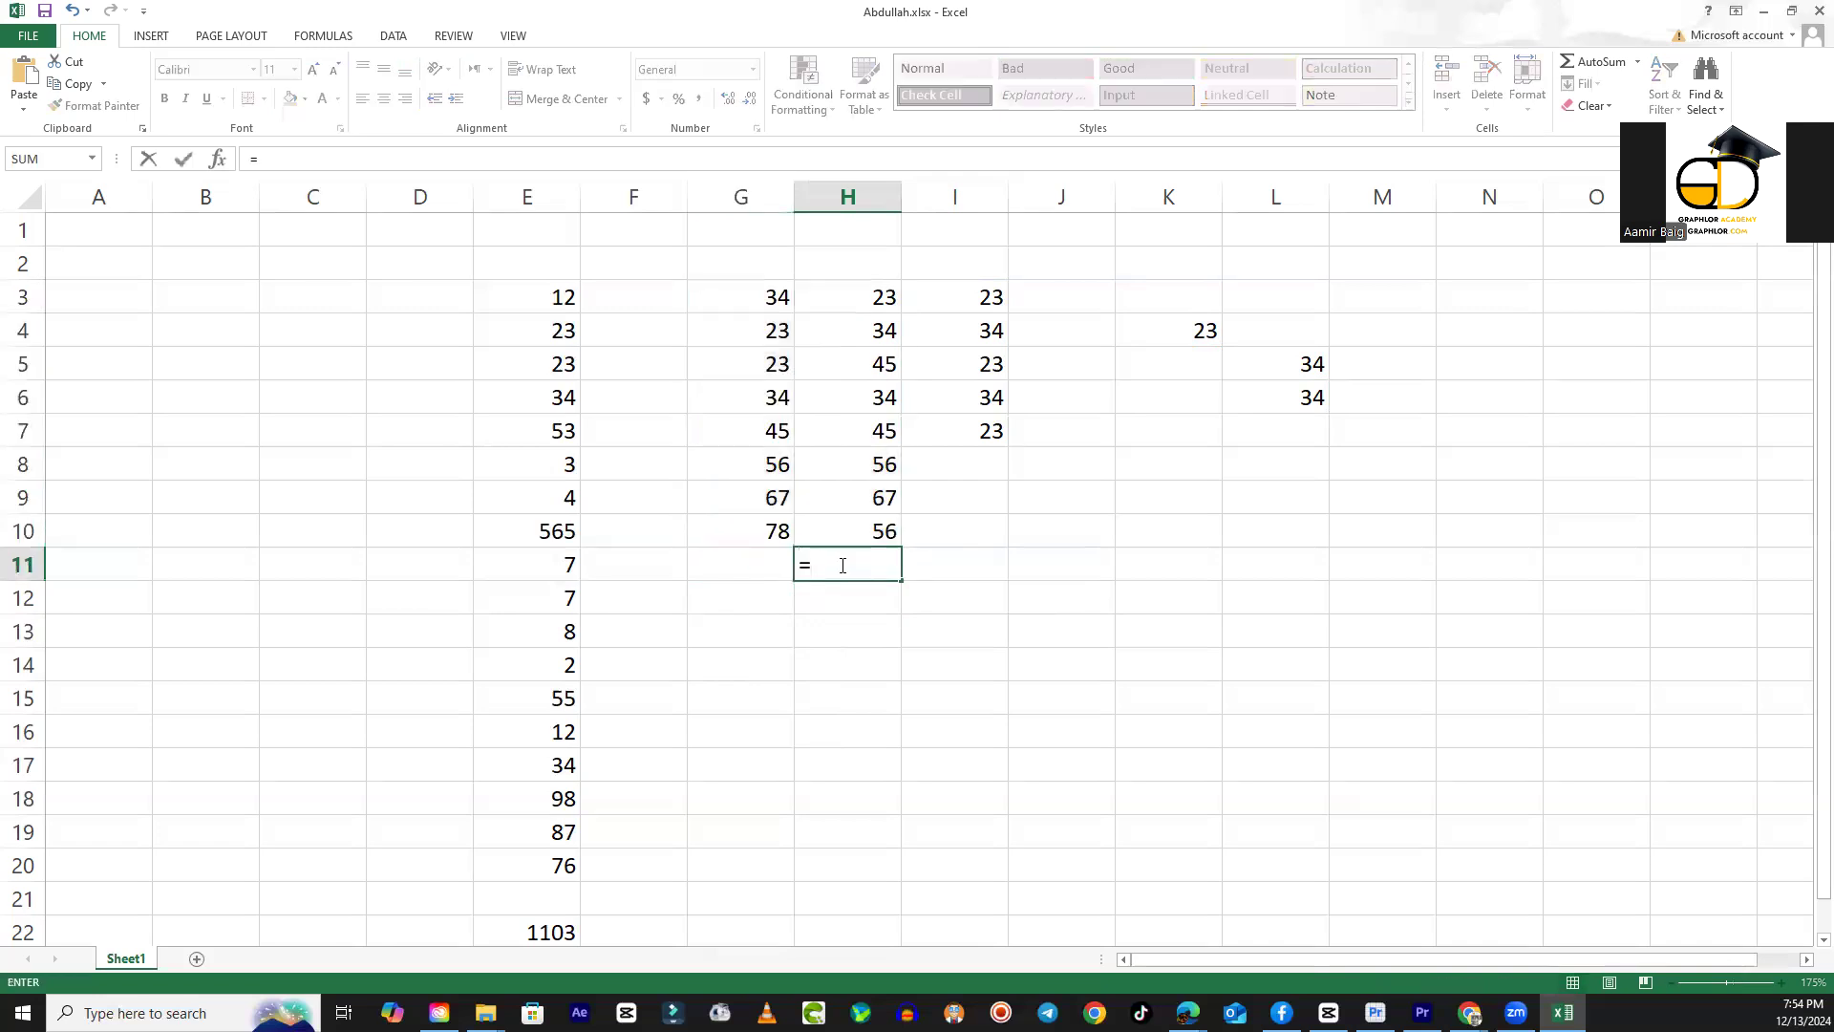
type("sum(")
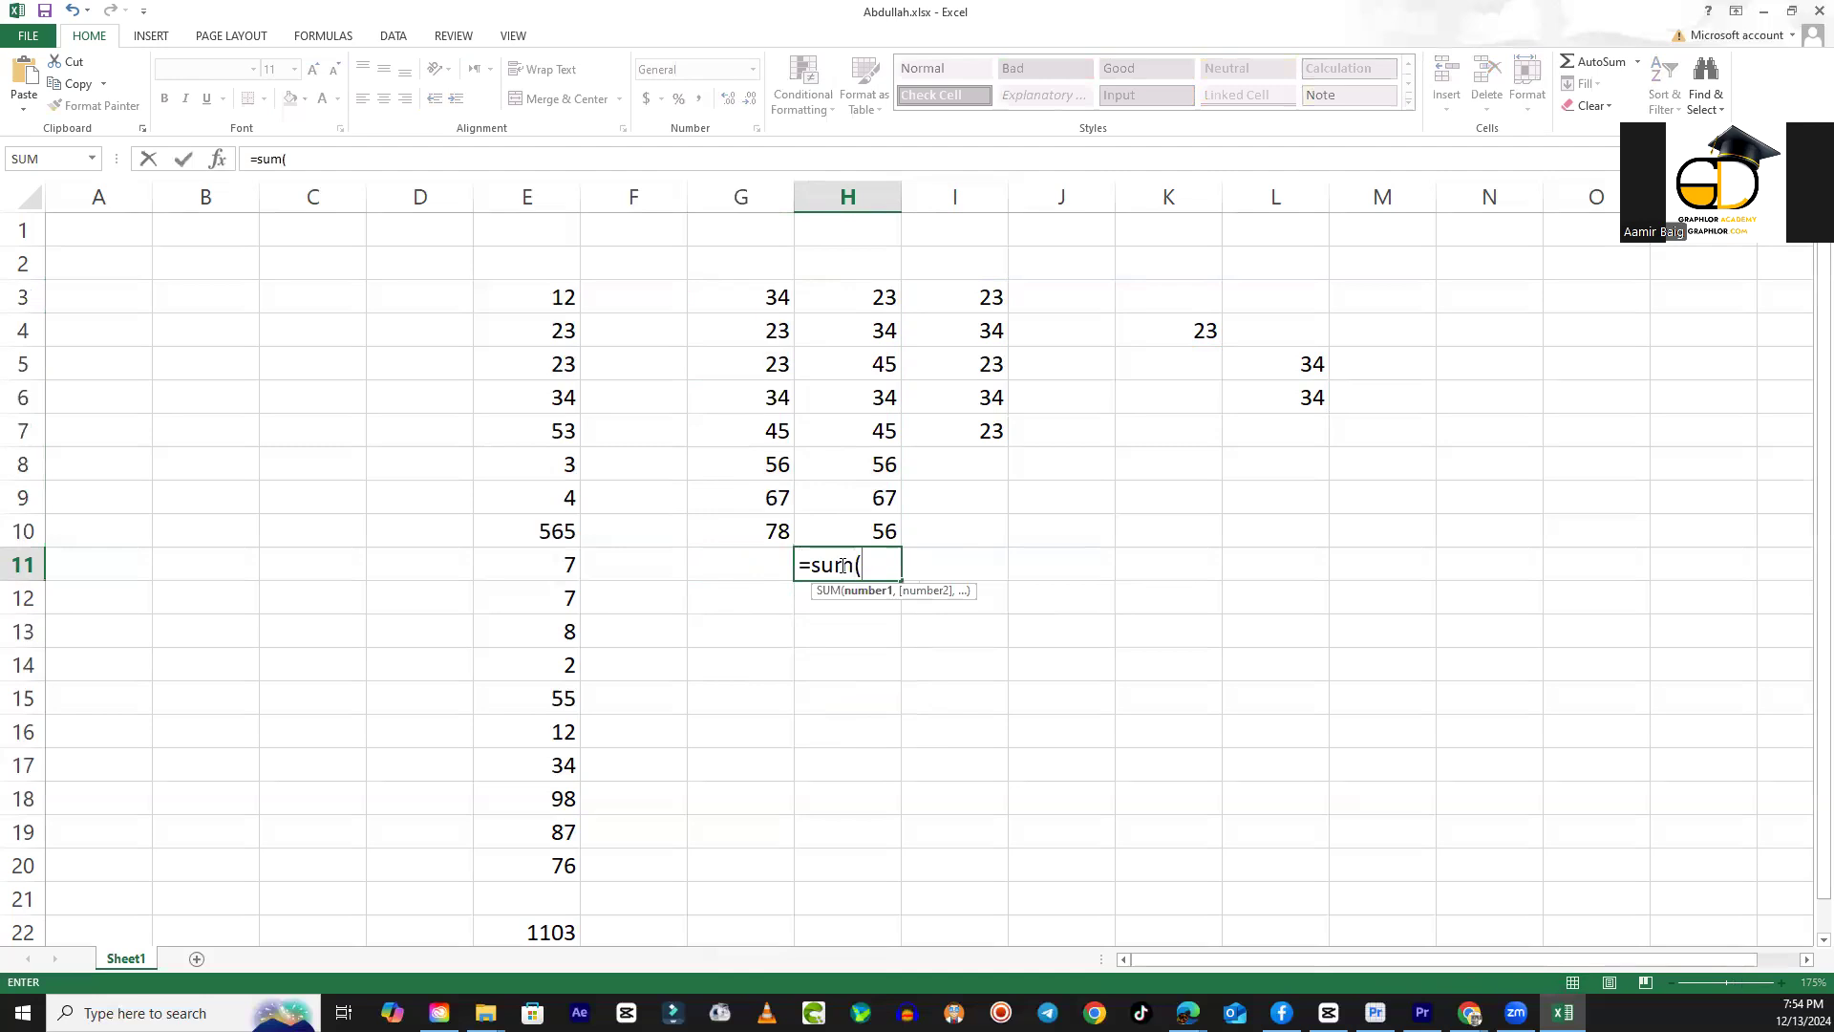
left_click_drag(767, 299, 886, 524)
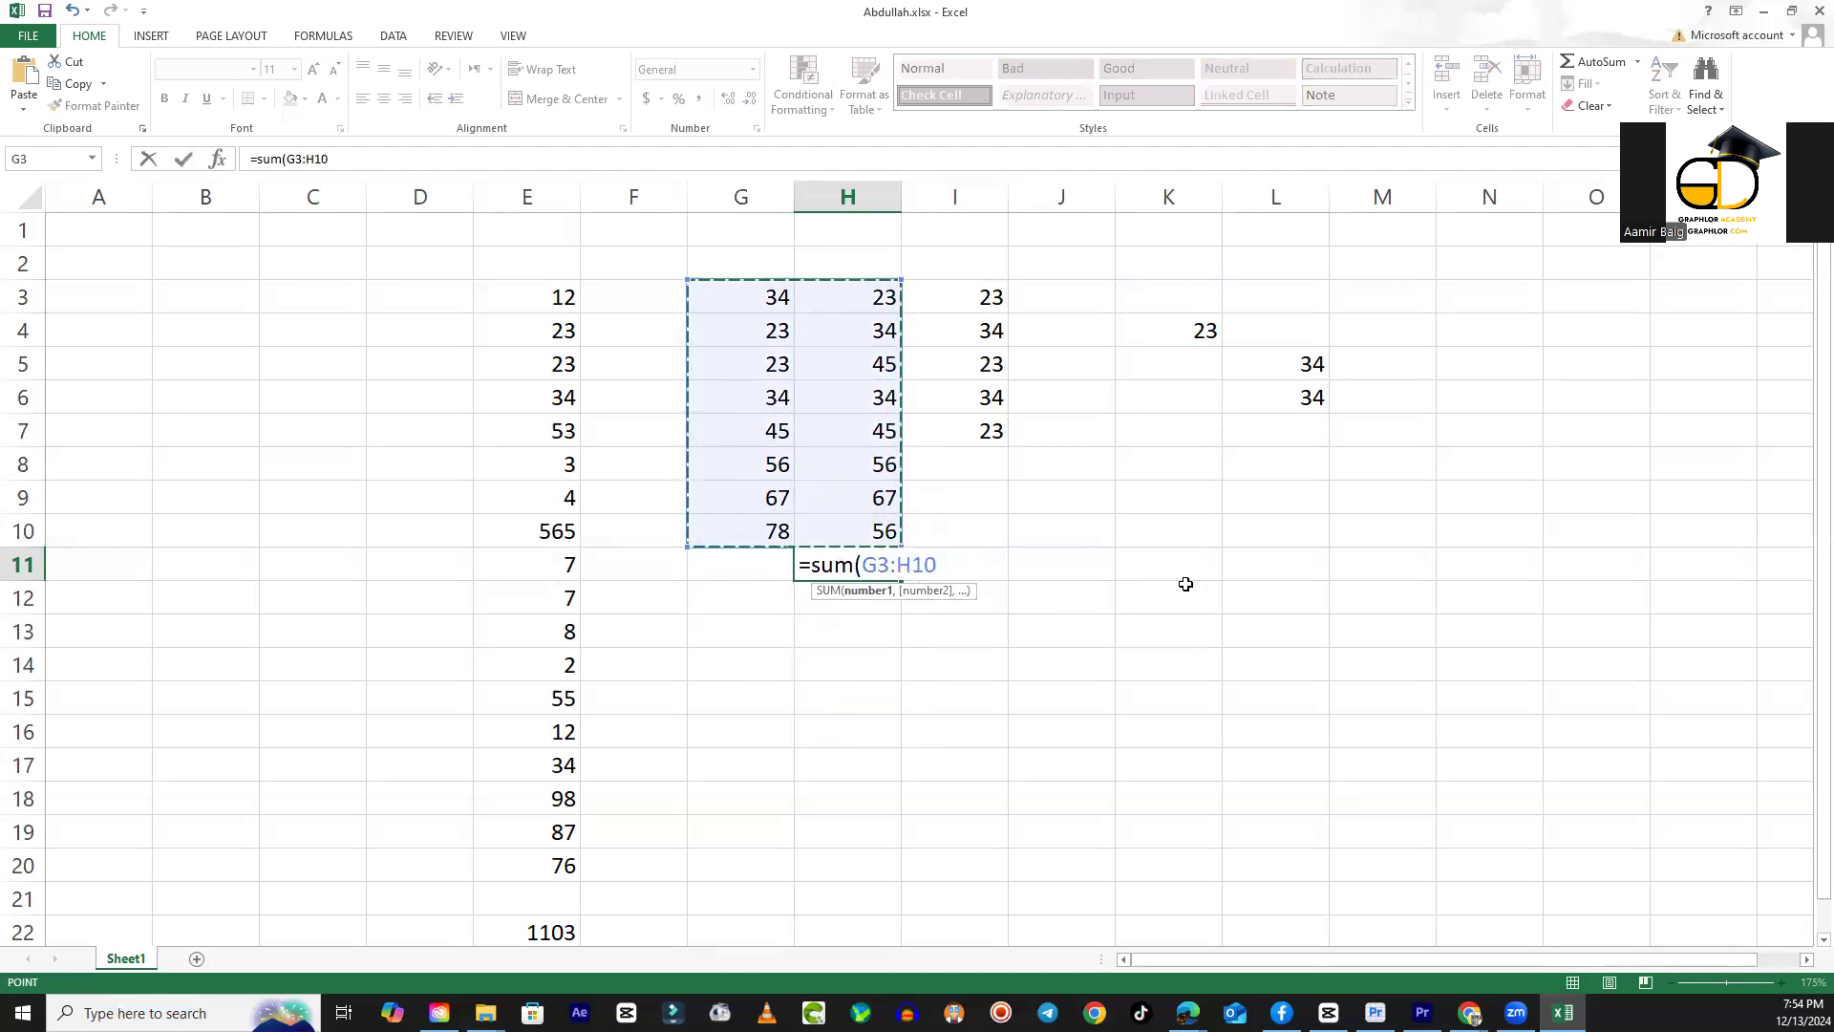
key("Return")
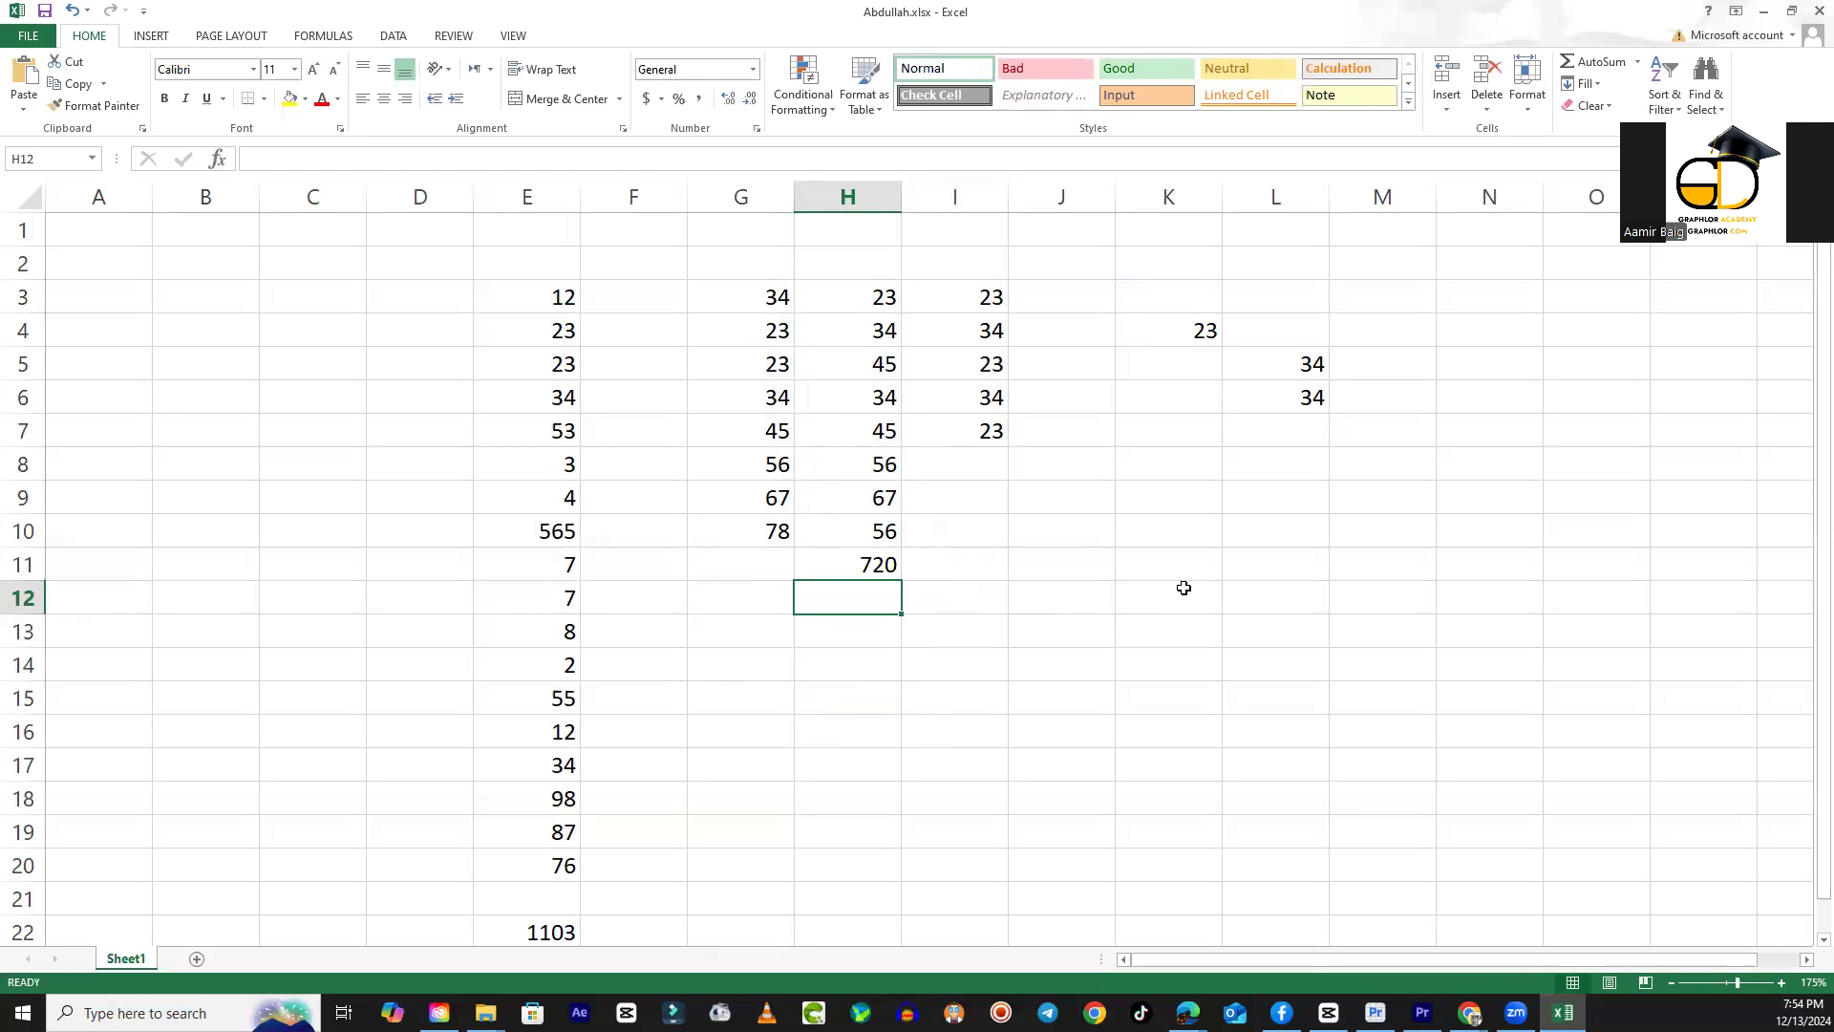
key("Up")
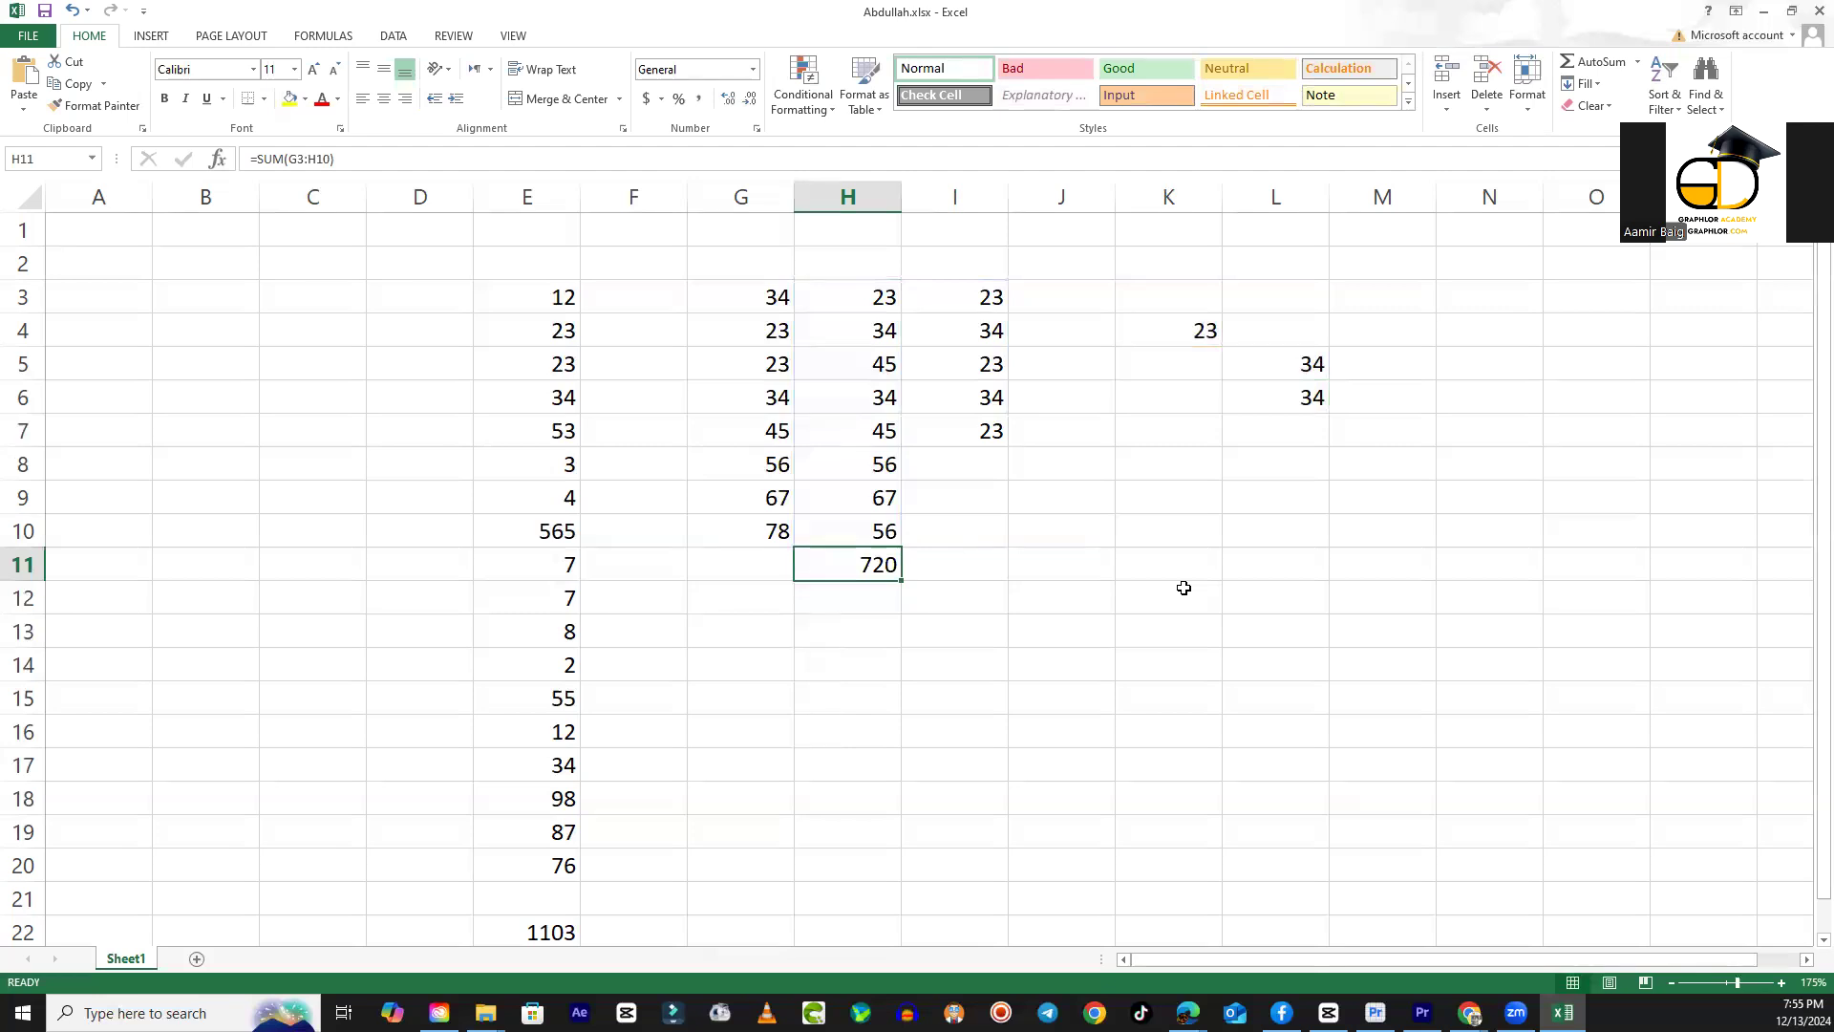
Delete the combined total of columns G and H from cell H11.
key("Delete")
key("Up")
key("Up")
key("Up")
key("Up")
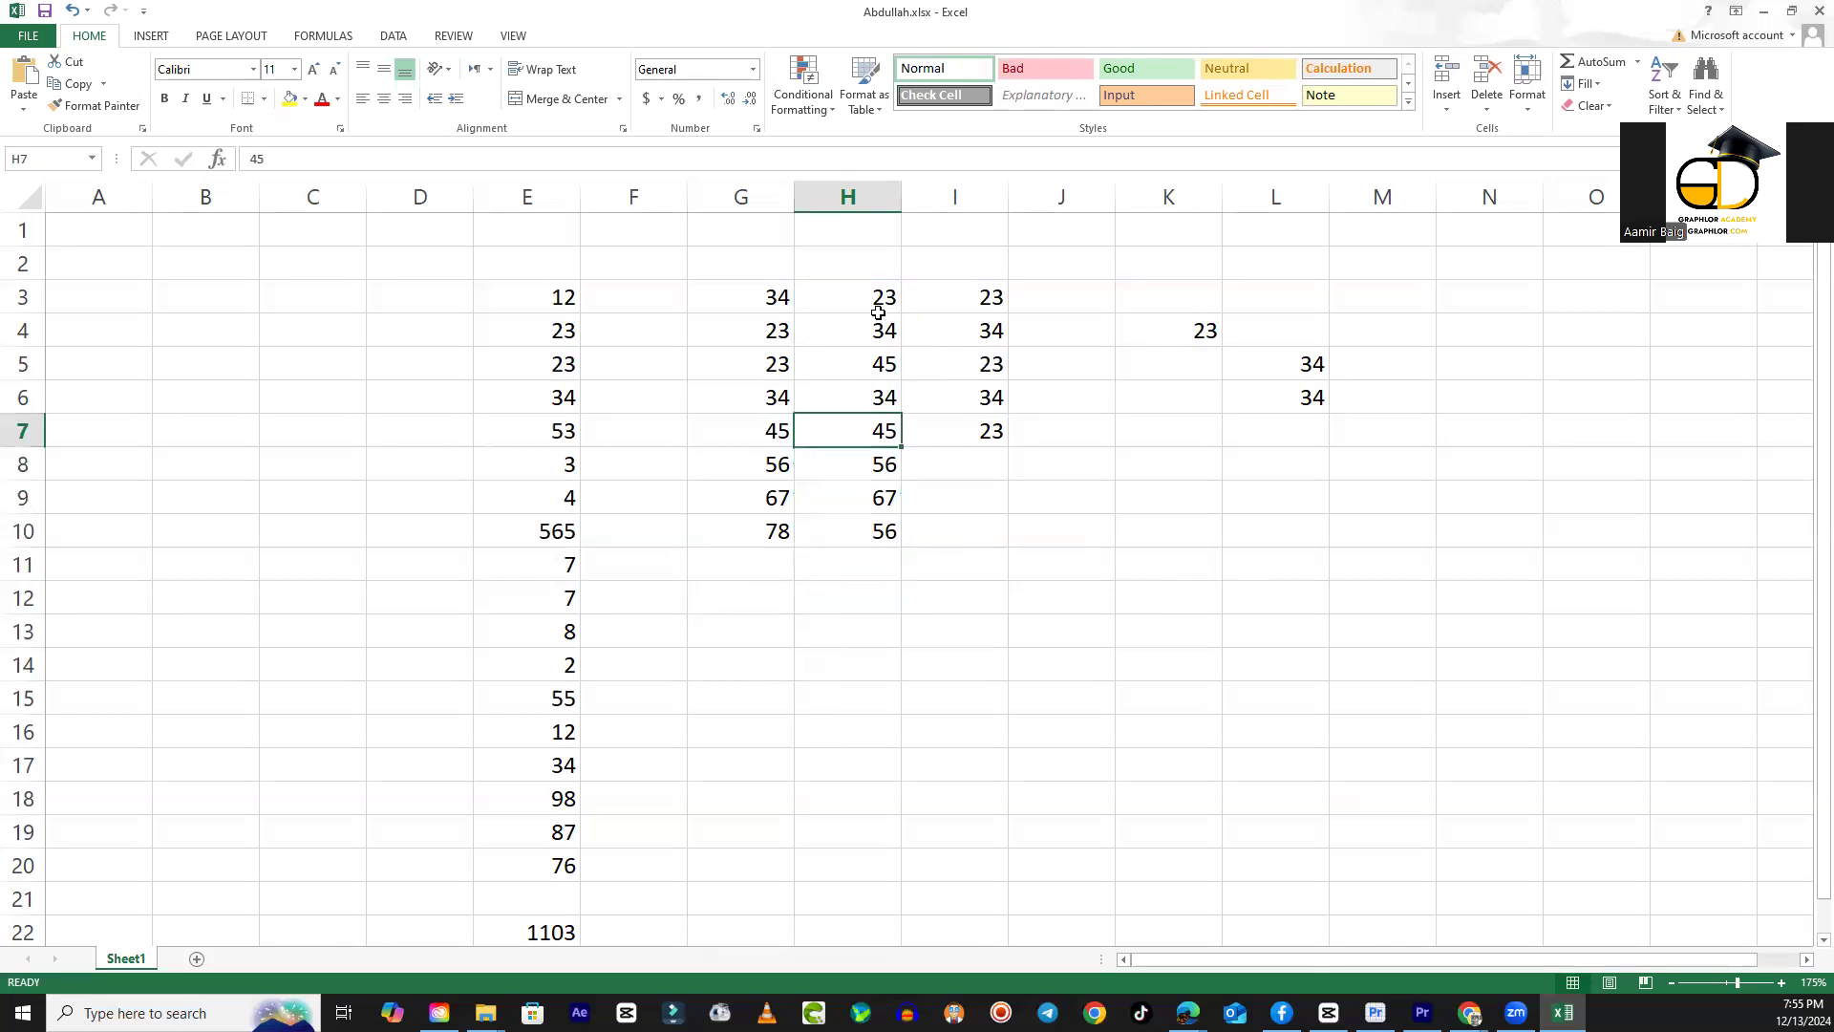
Total the ranges G3:H10, I3:I7 and L5:L6 plus cell K4 in cell H12 with one SUM formula.
left_click_drag(777, 298, 1298, 521)
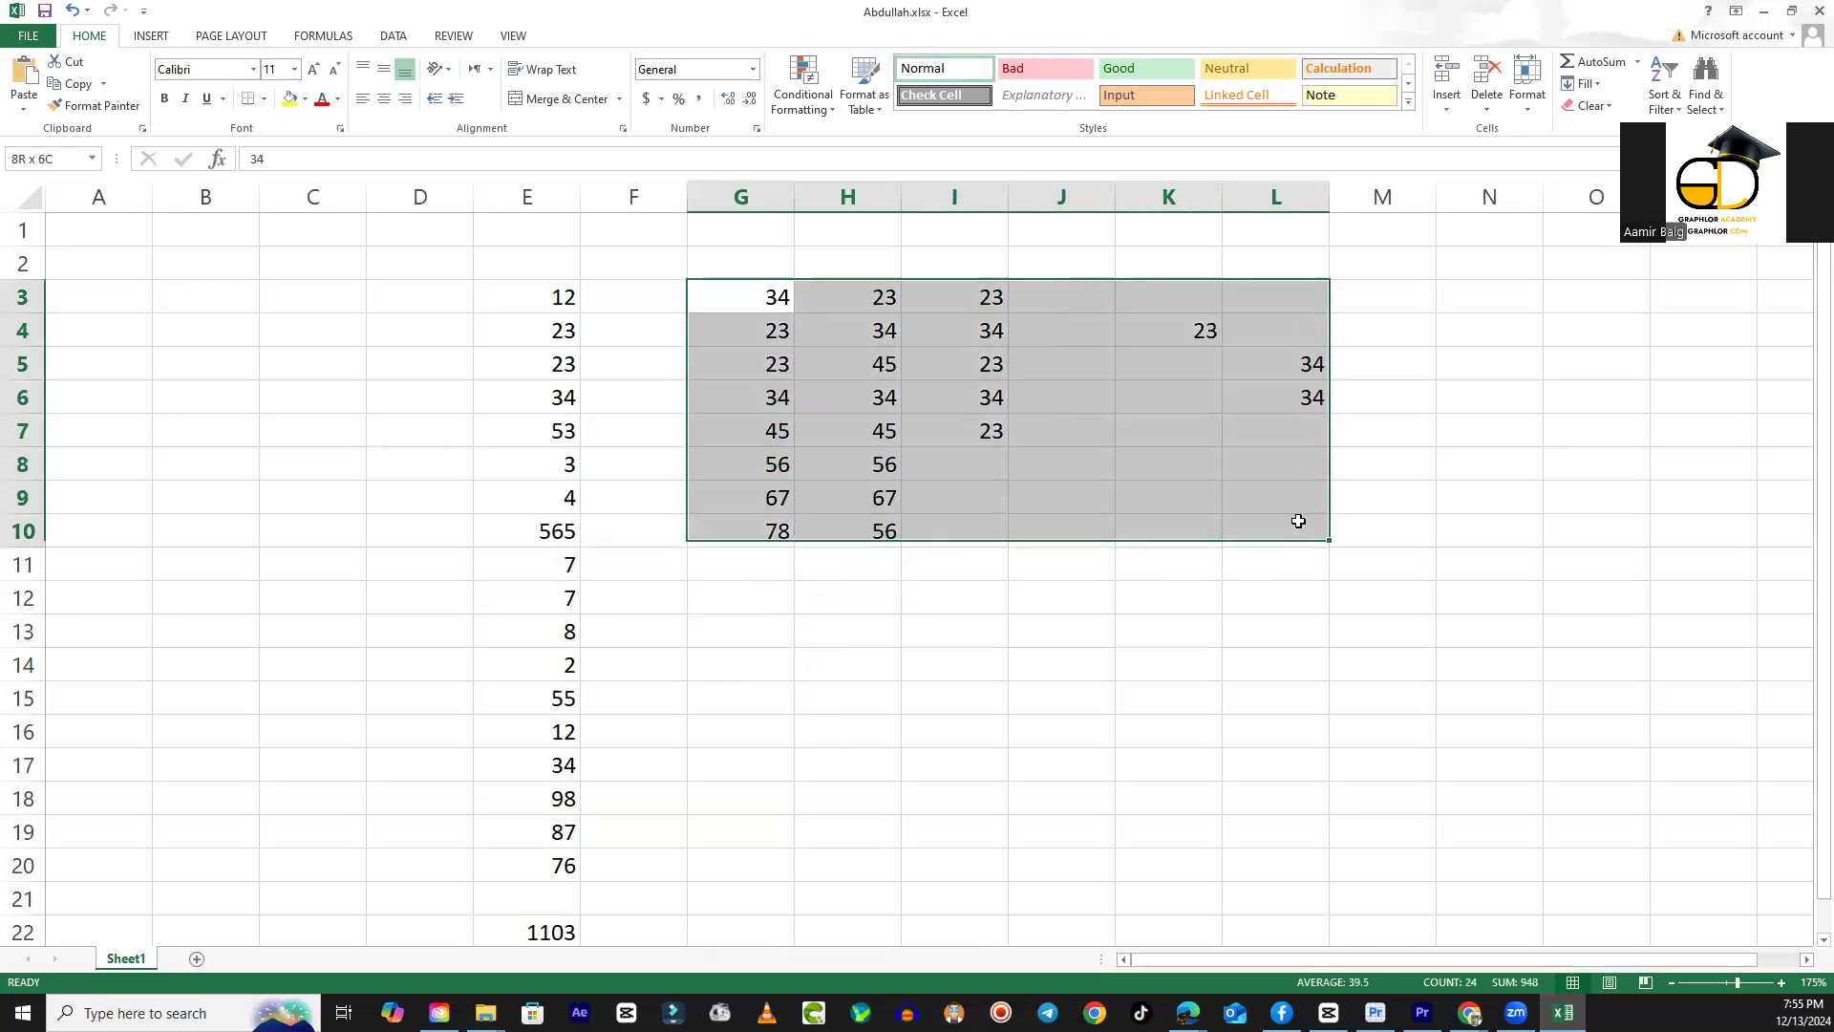
left_click(857, 596)
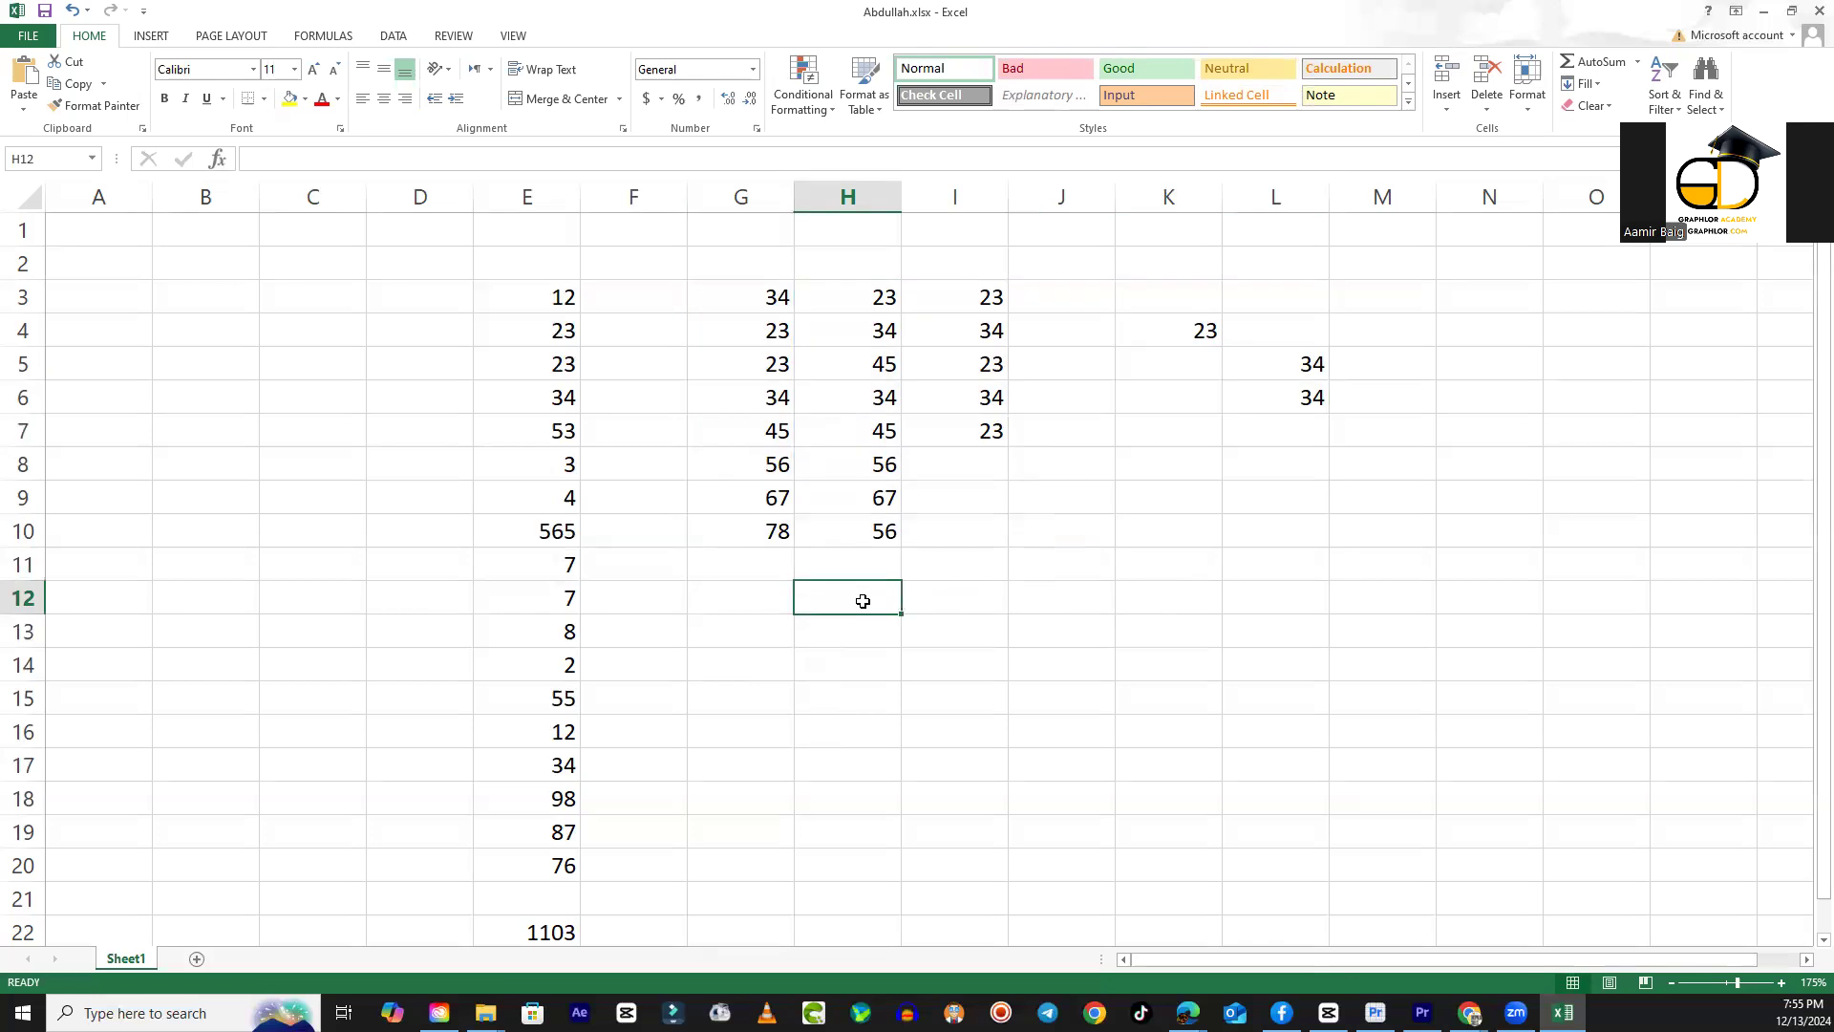
type("=s")
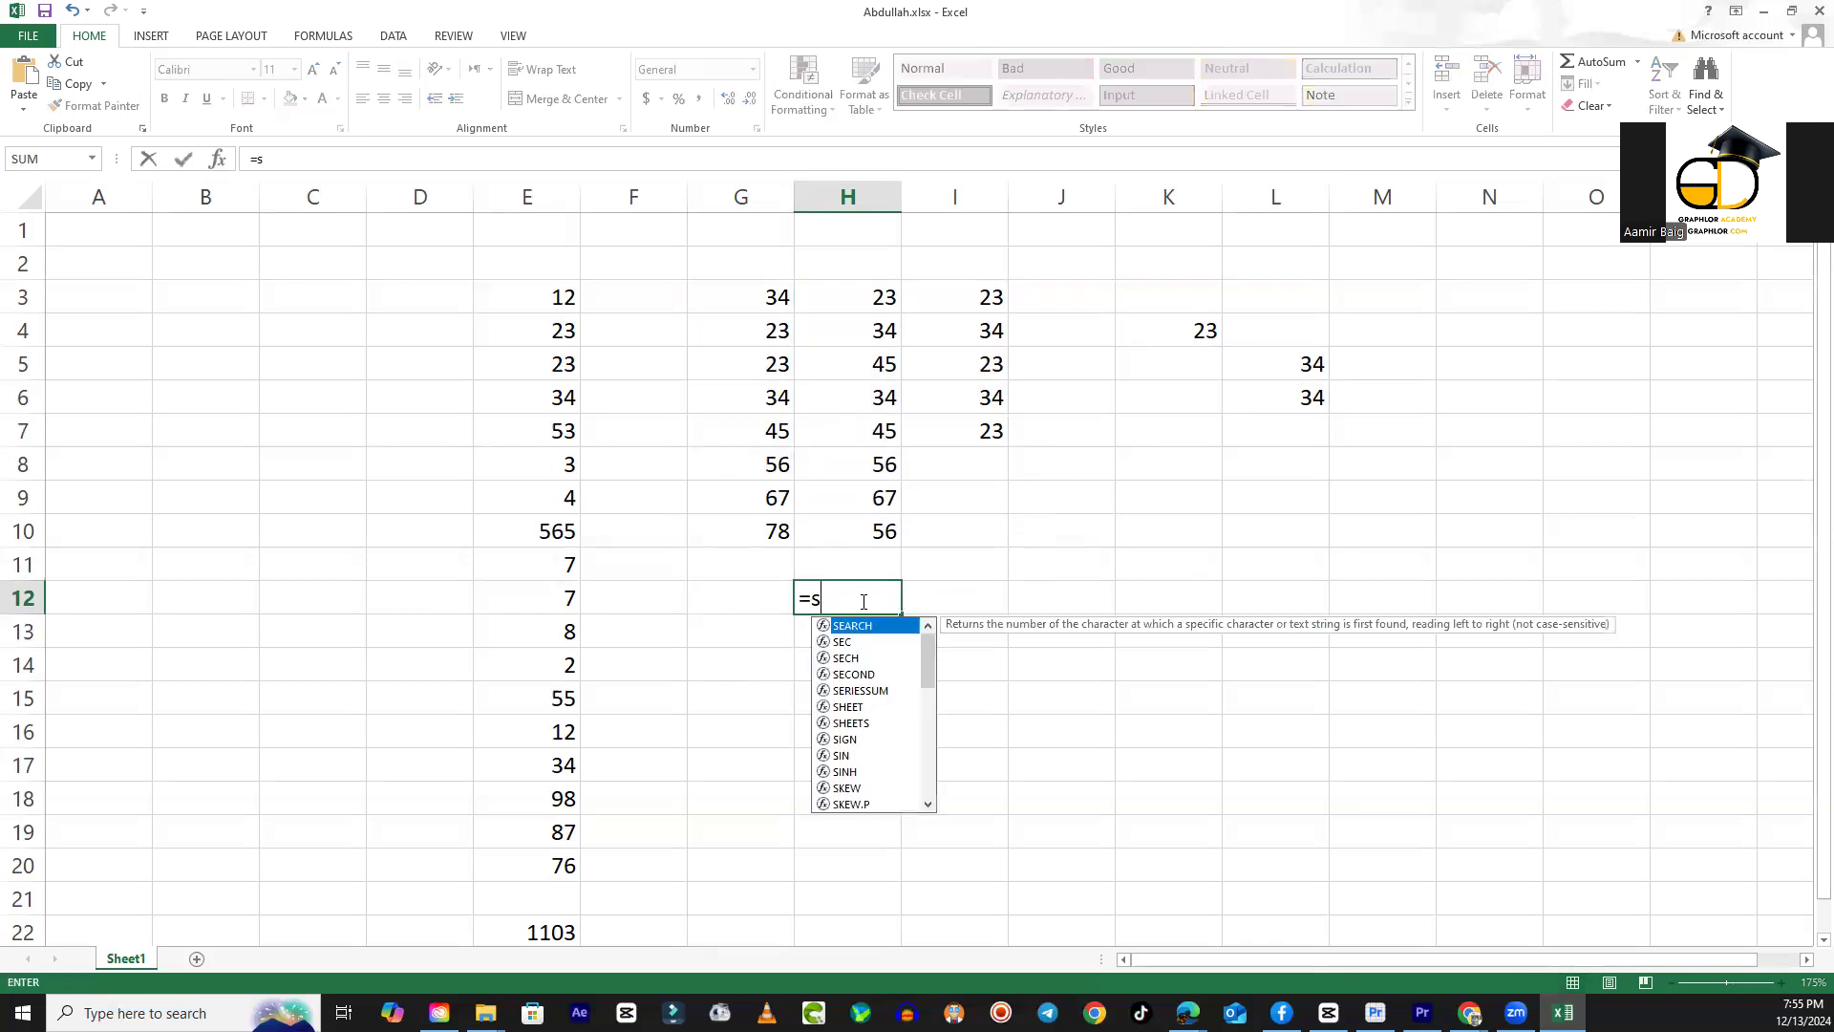
type("um(")
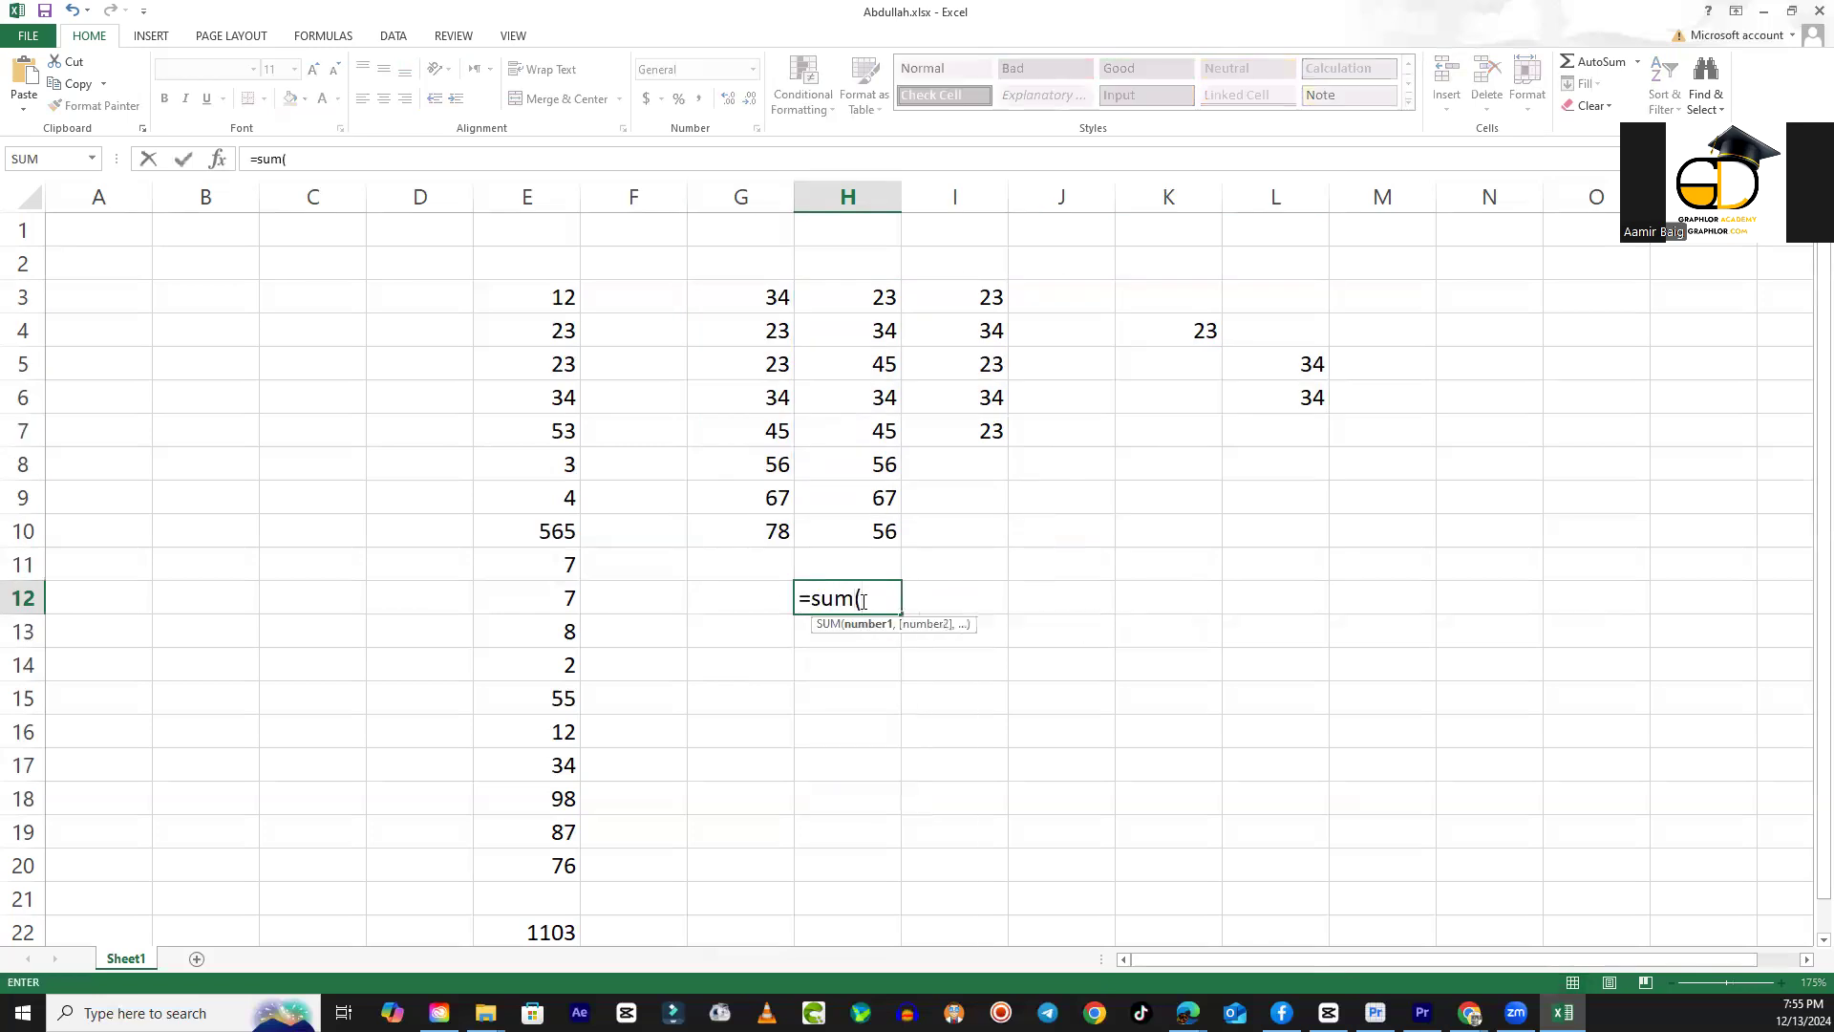
left_click_drag(764, 296, 868, 522)
type(",")
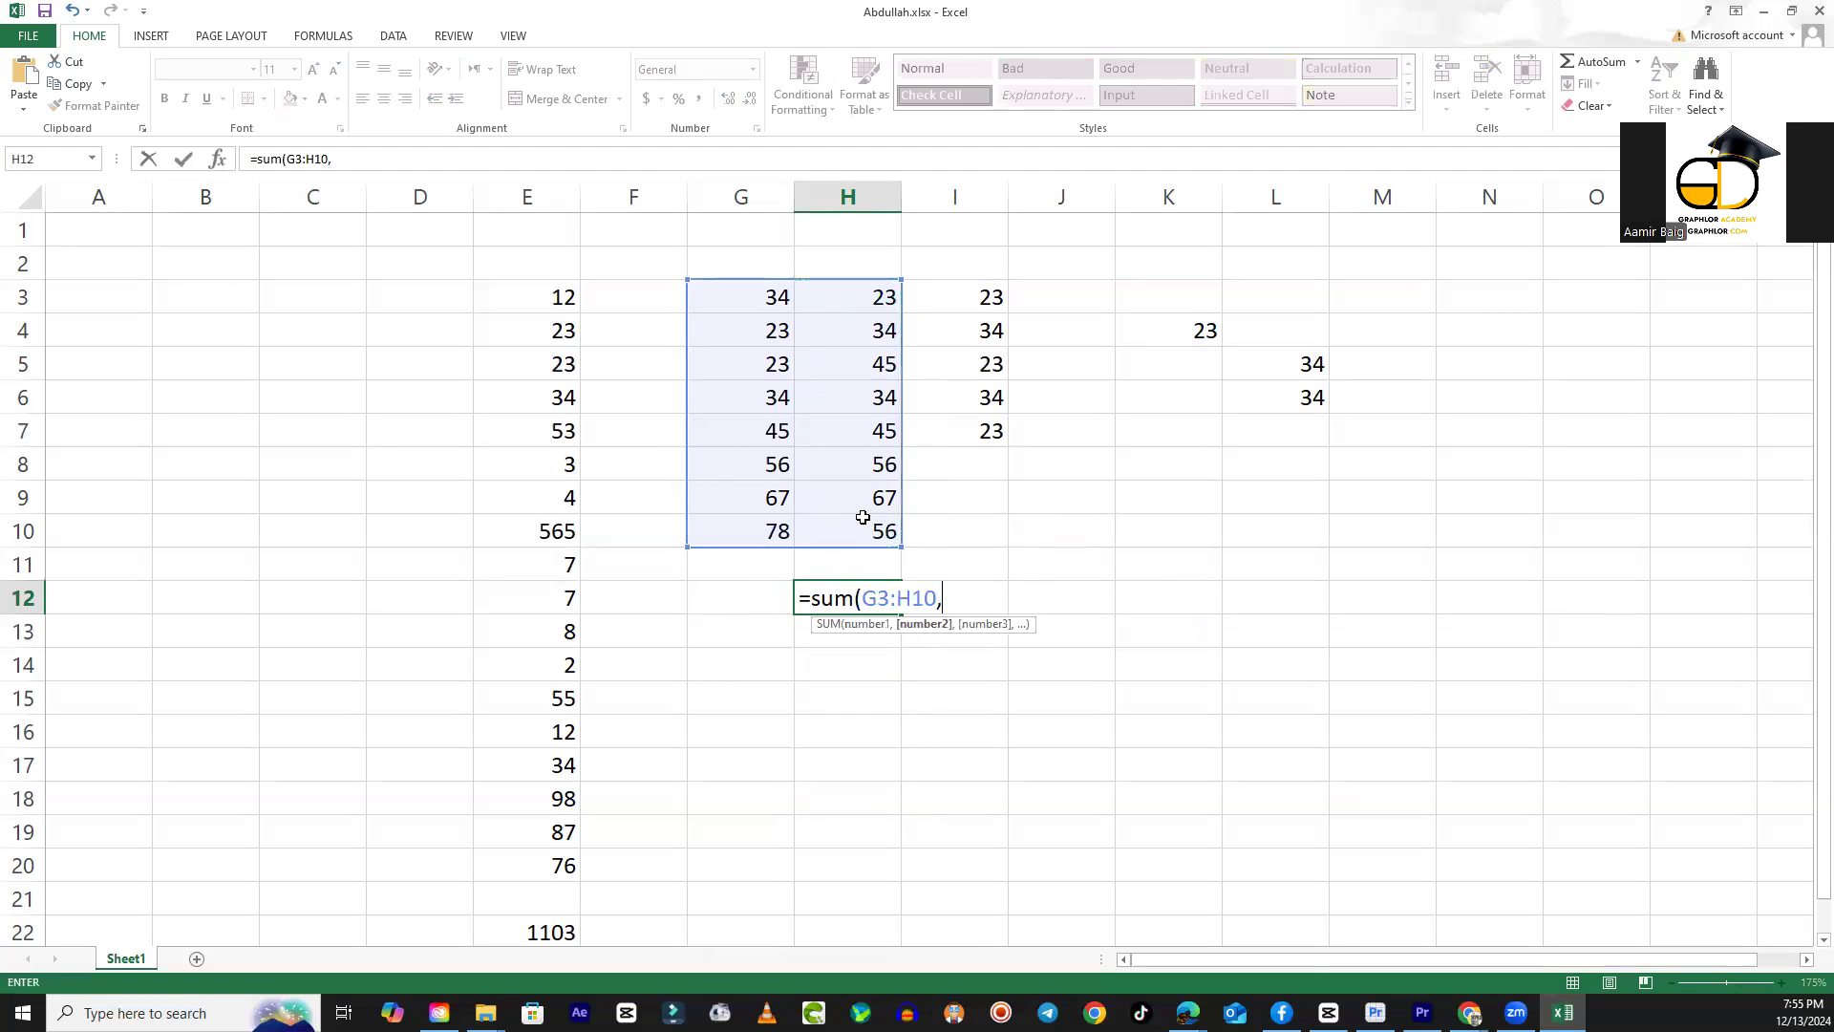
left_click_drag(984, 298, 985, 436)
type(",")
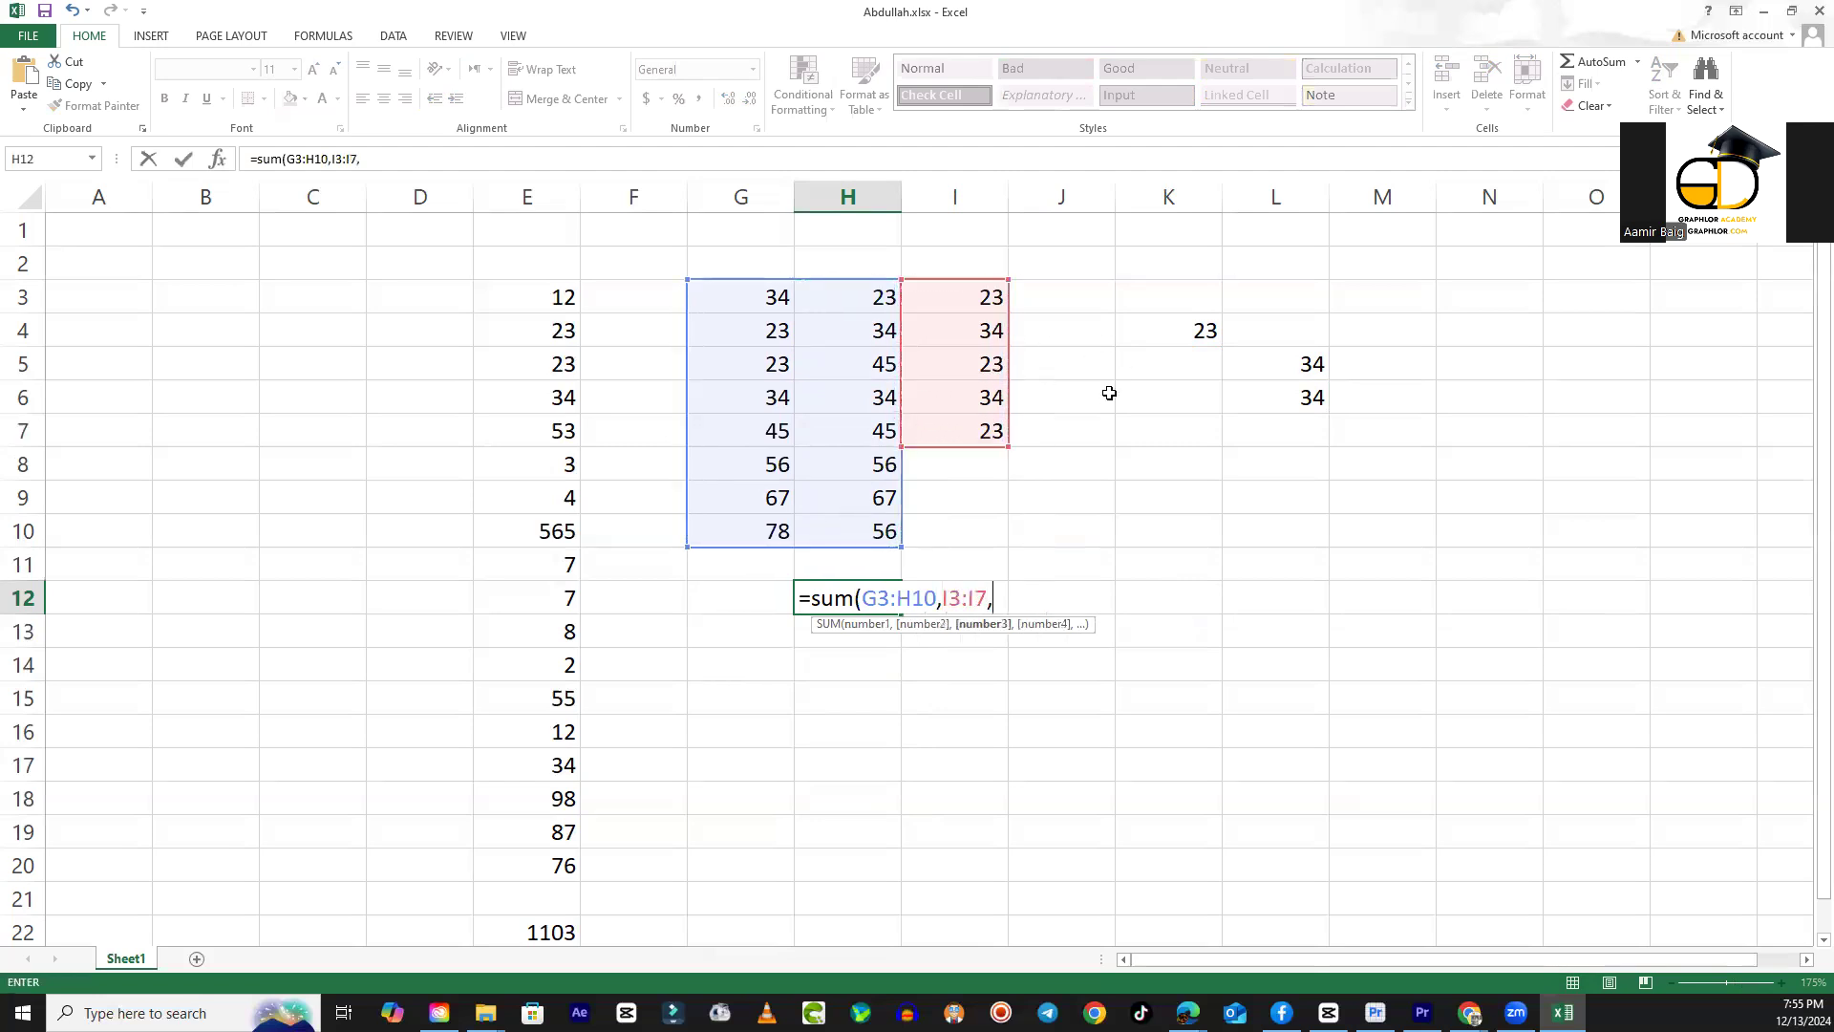
left_click(1161, 342)
type(",")
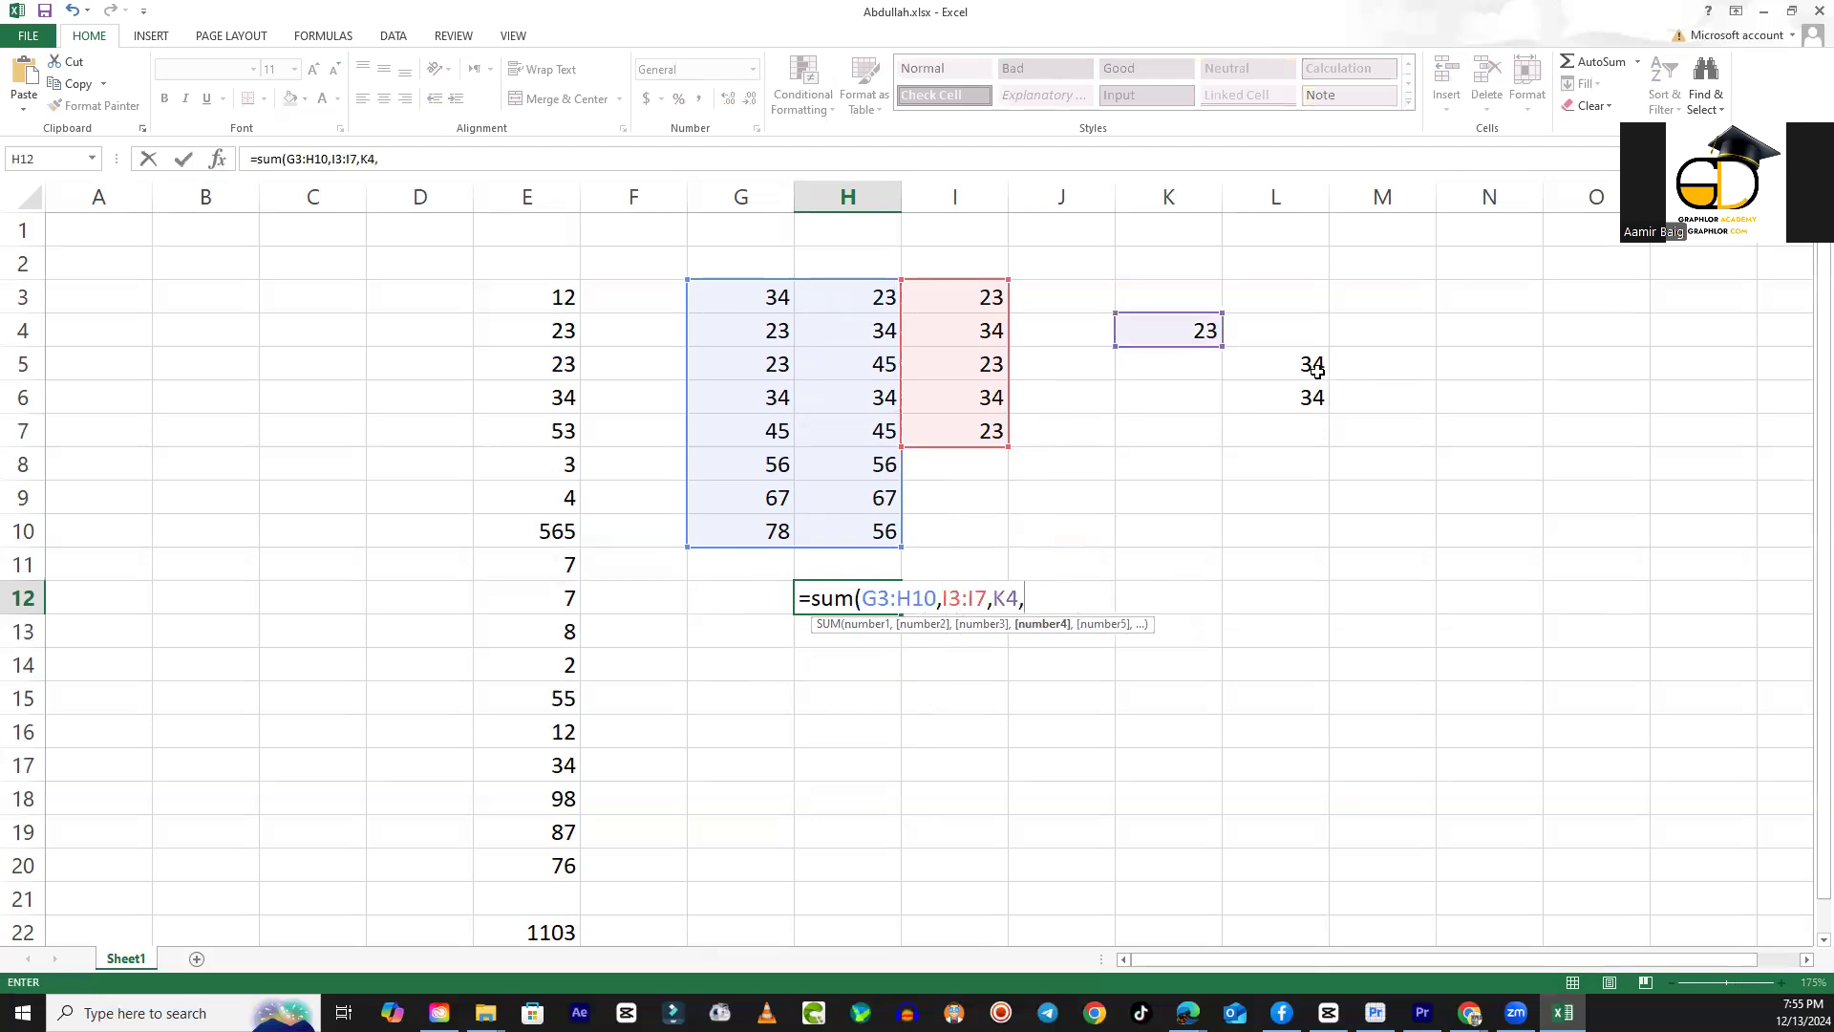
left_click(1317, 371)
left_click_drag(1317, 372, 1316, 401)
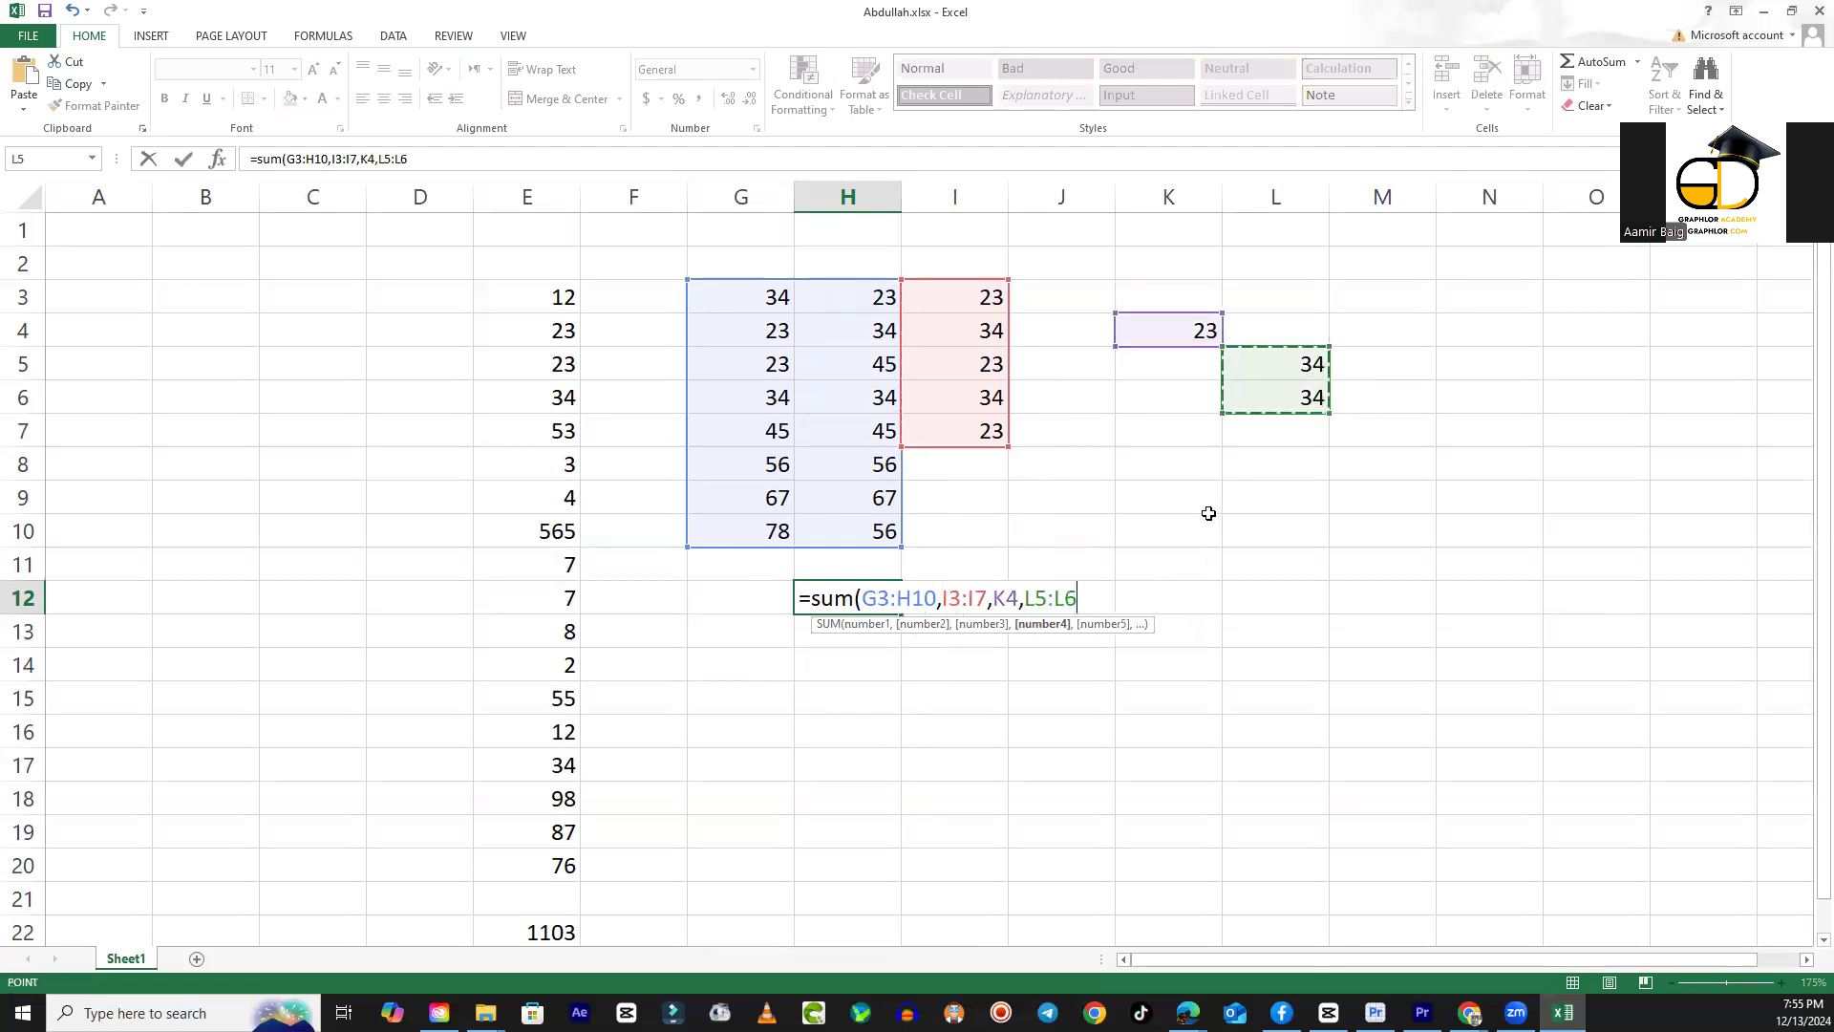
type(")")
key("Return")
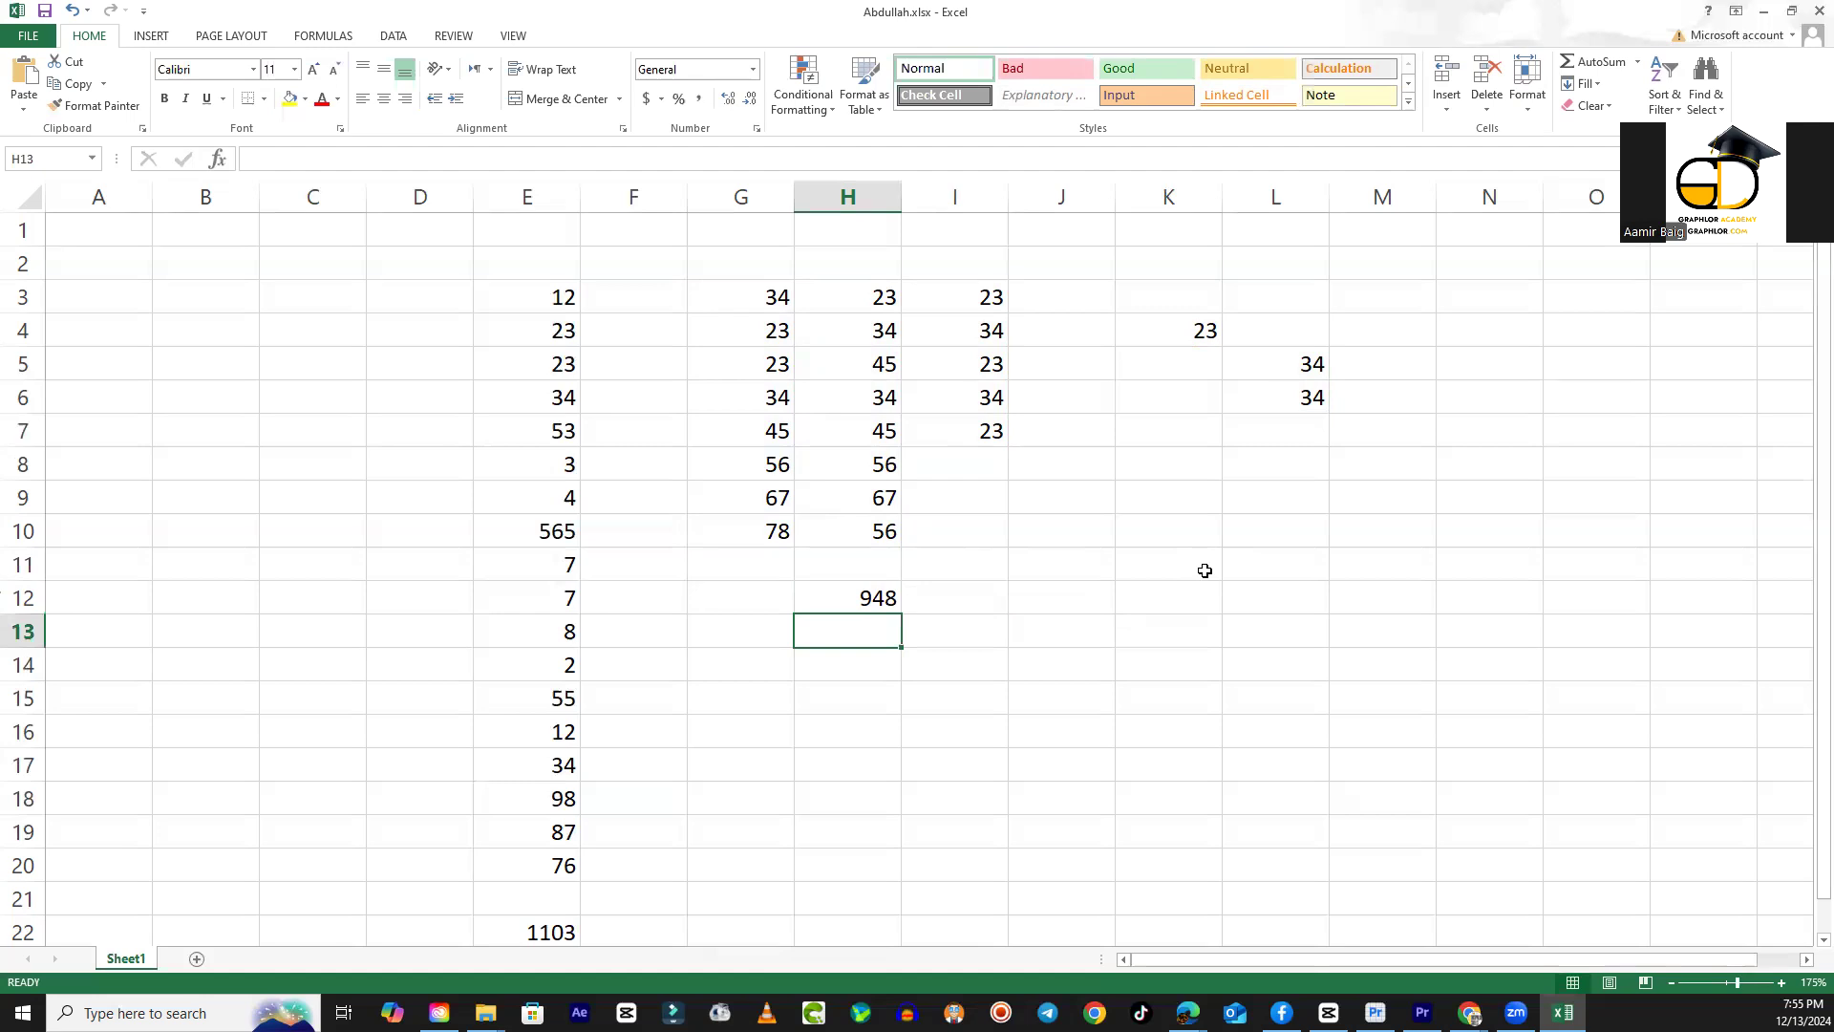
Delete the multi-range total from cell H12.
key("Up")
key("Up")
key("Up")
key("Up")
key("Down")
key("Down")
key("Down")
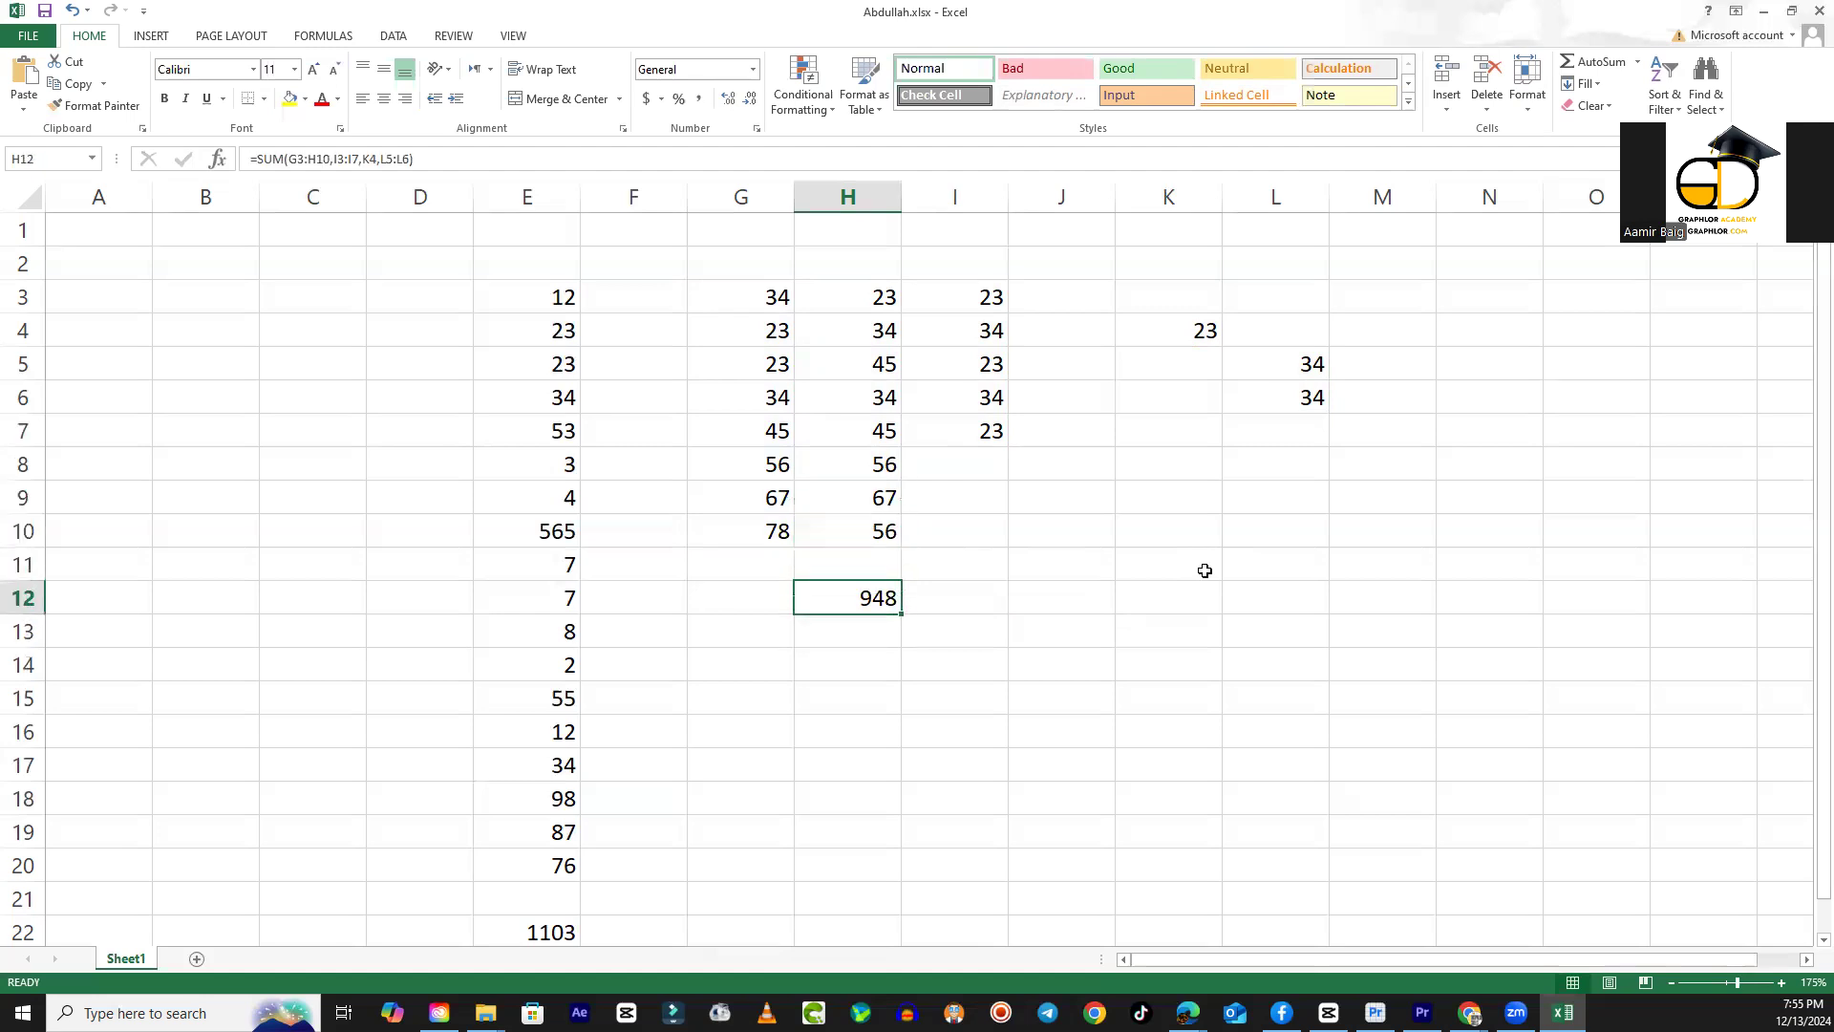
key("Delete")
key("Up")
key("Up")
key("Down")
key("Down")
key("Left")
key("Up")
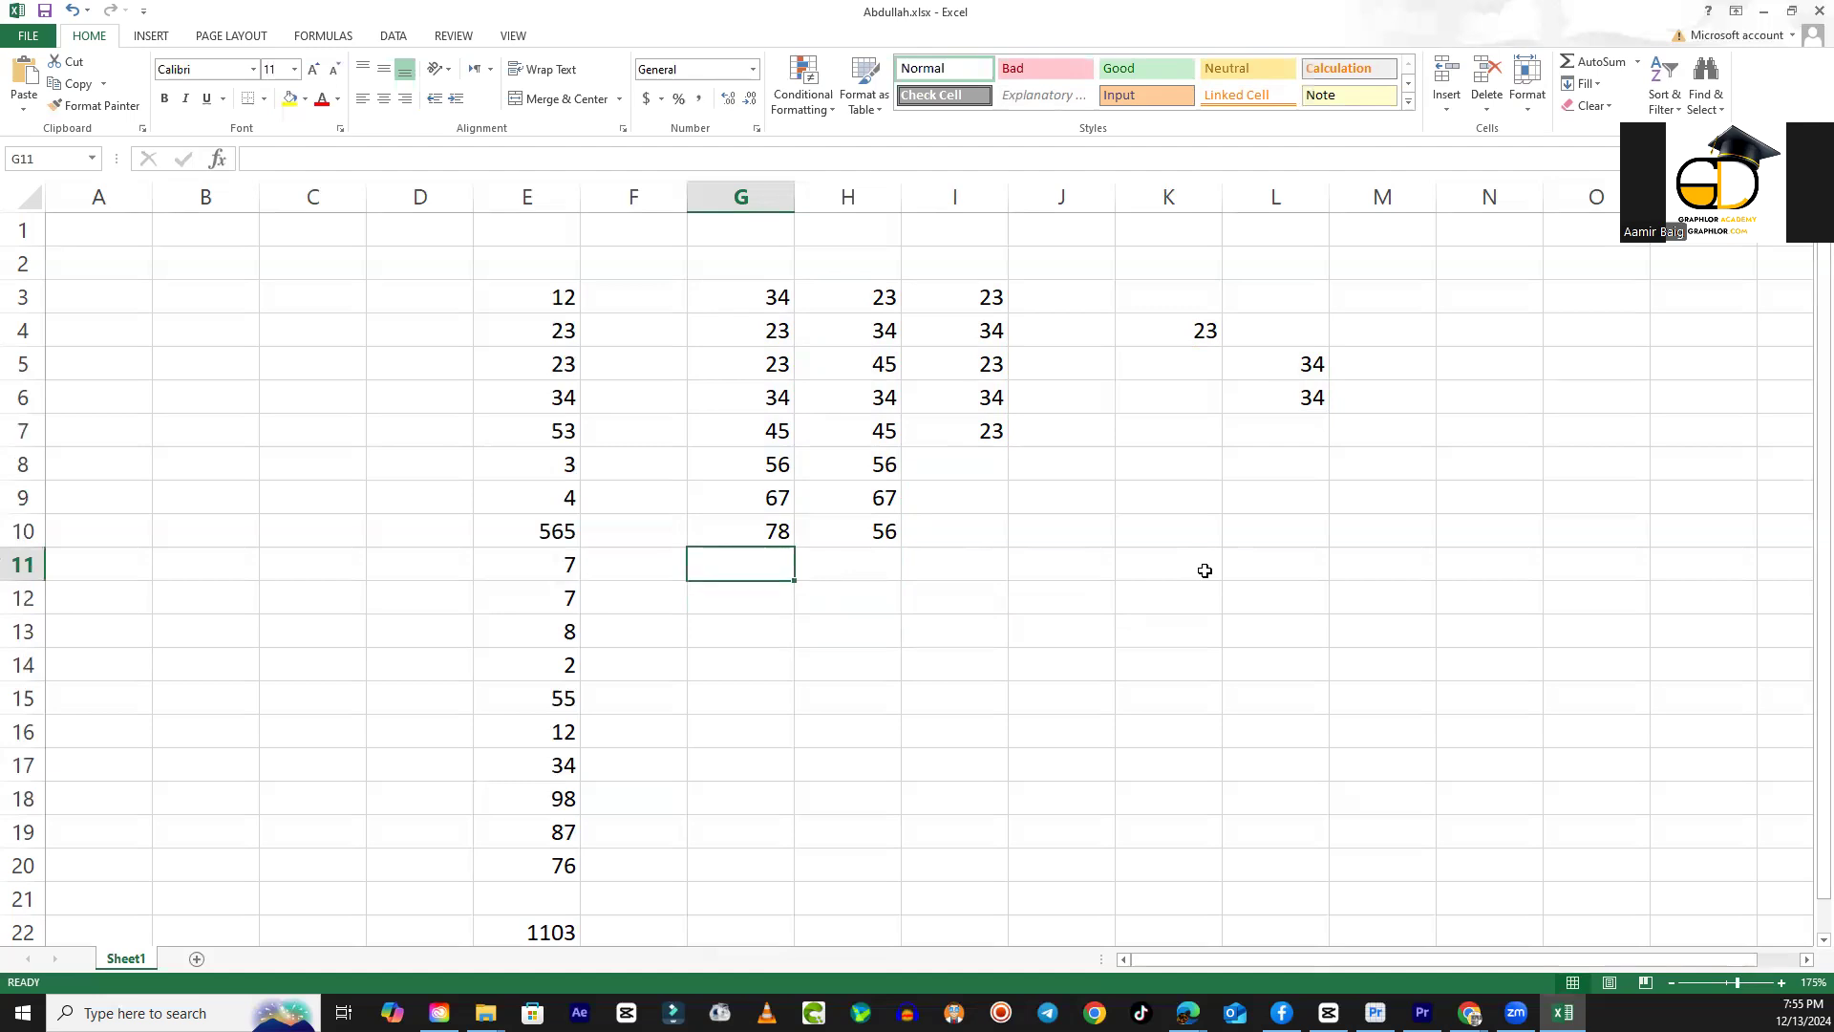
Enter the SUM formula in cell H12 again, combining G3:H10, I3:I7, K4 and L5:L6 as comma-separated arguments.
left_click_drag(778, 299, 889, 535)
left_click(882, 588)
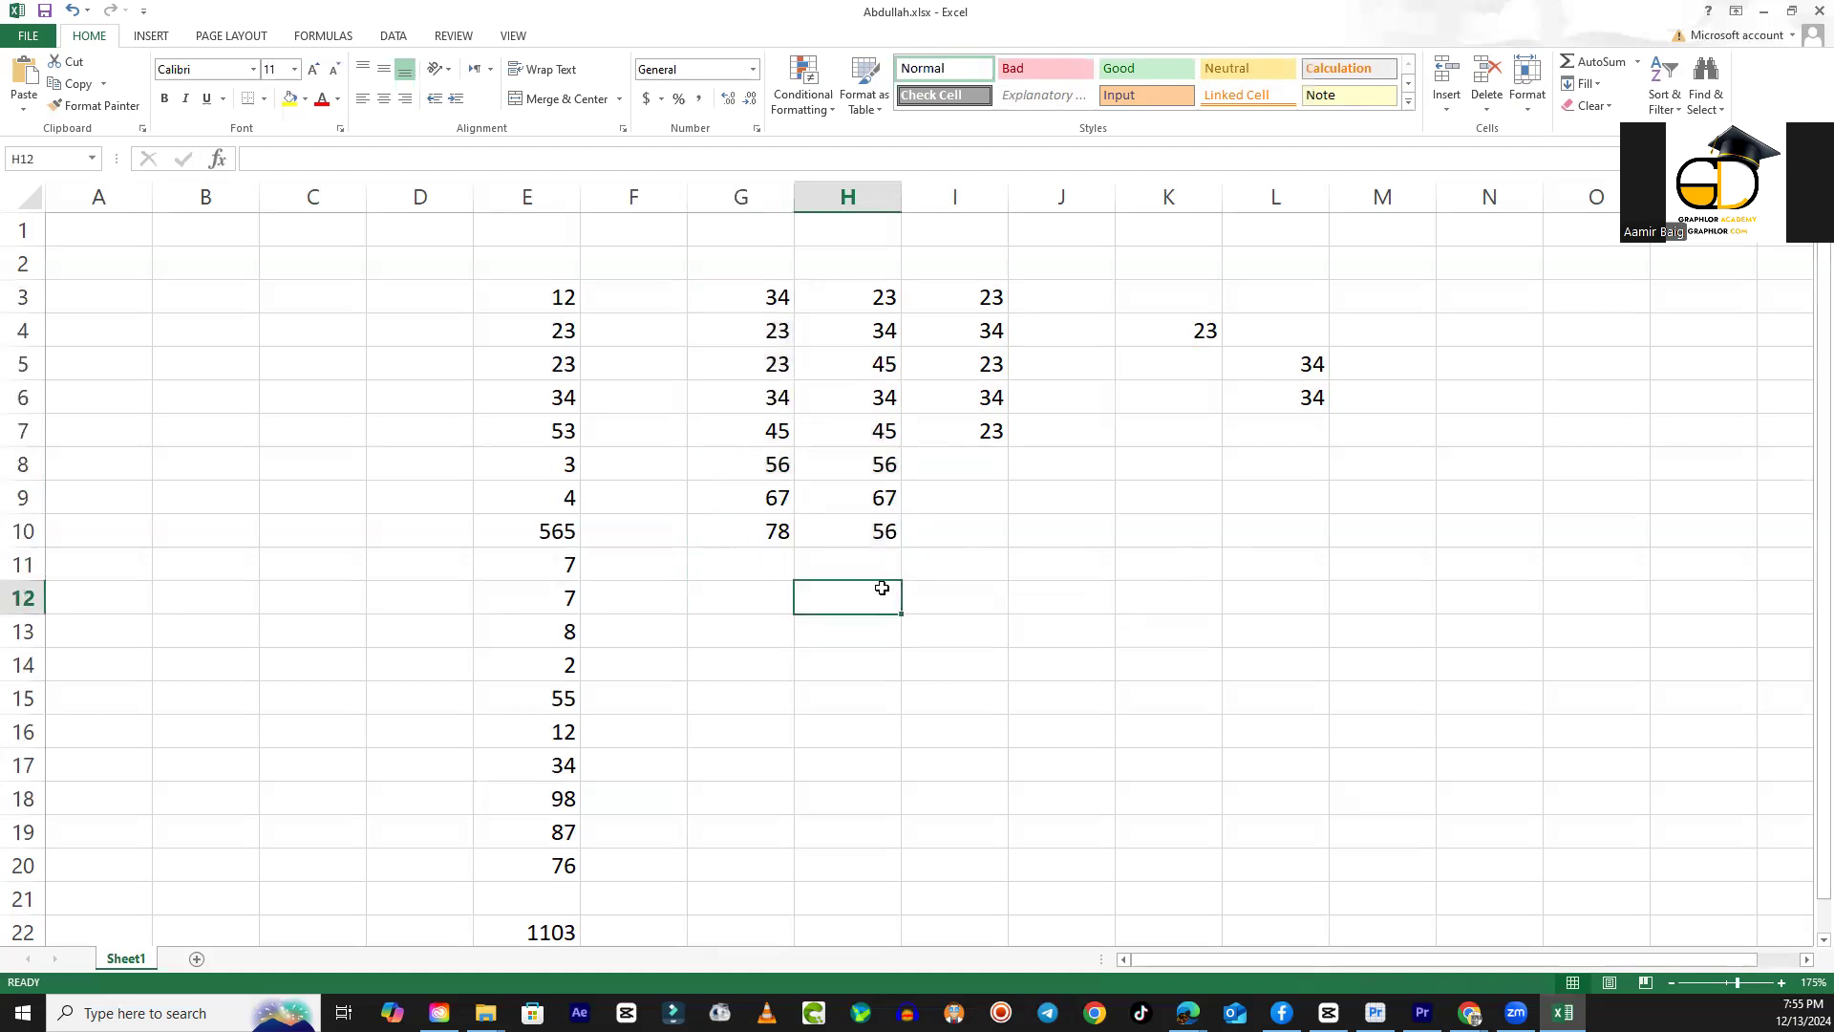
type("=")
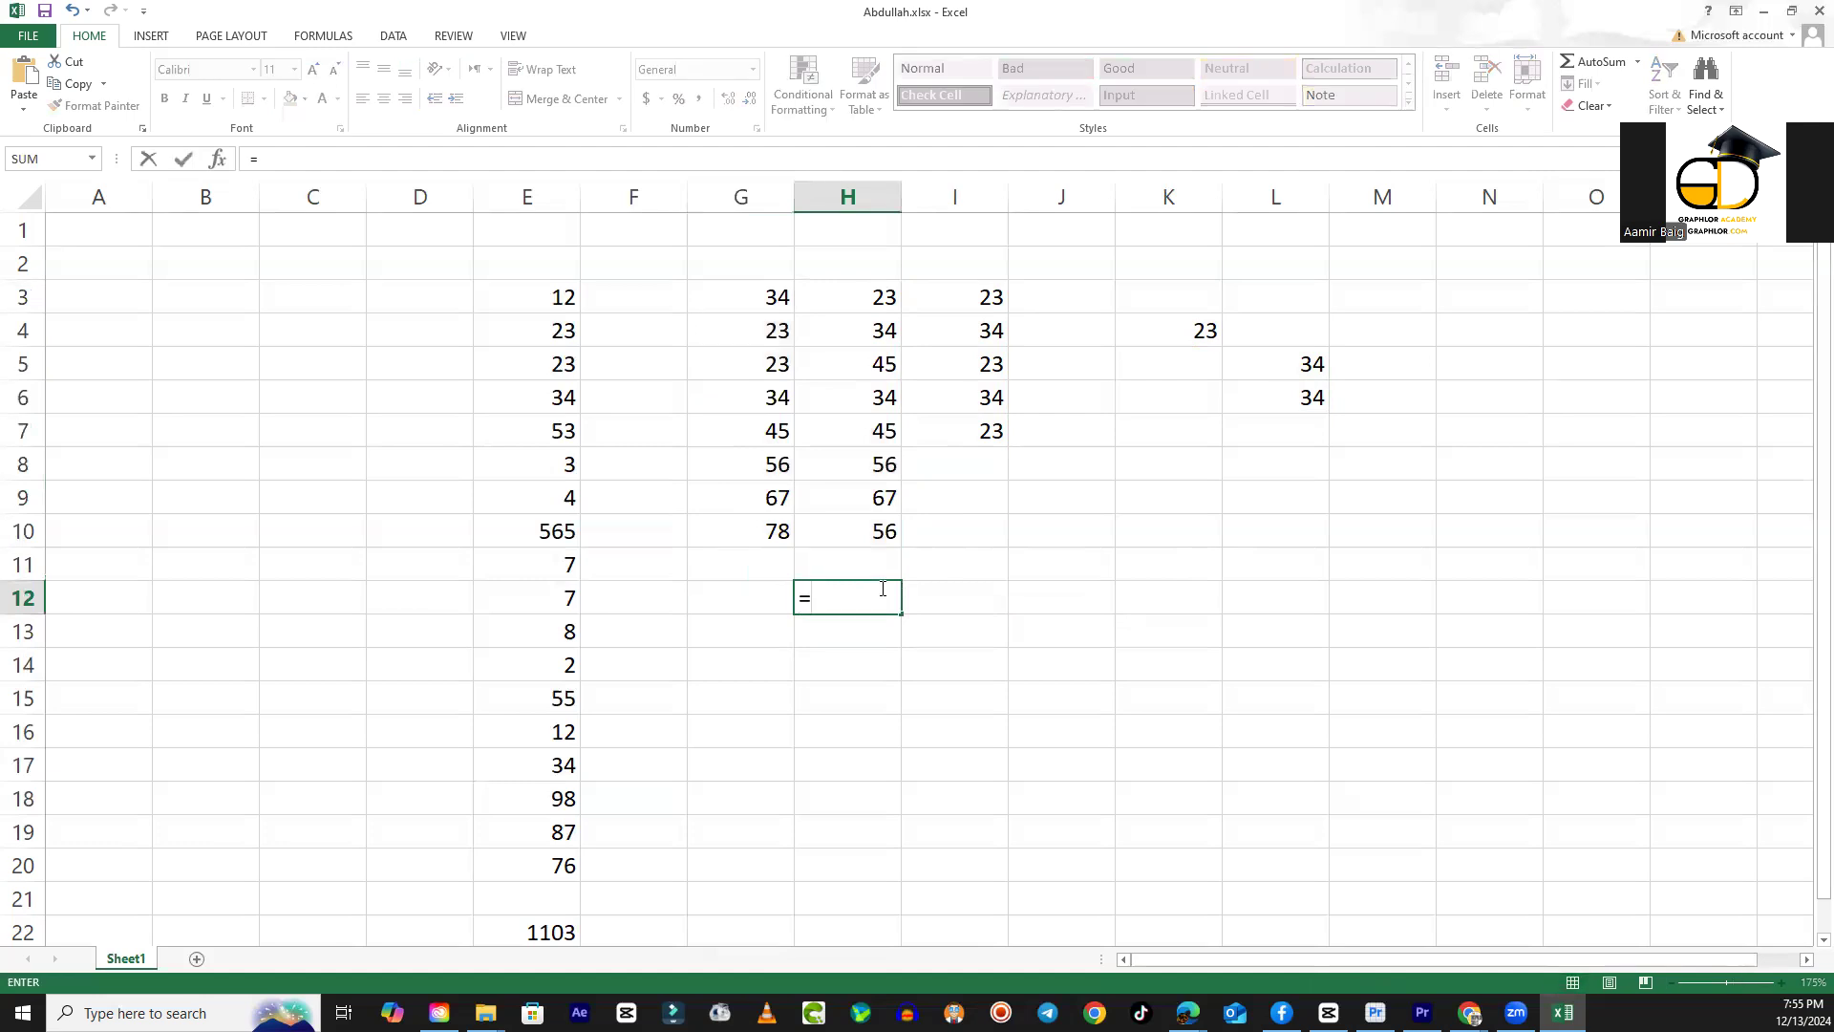
type("sum")
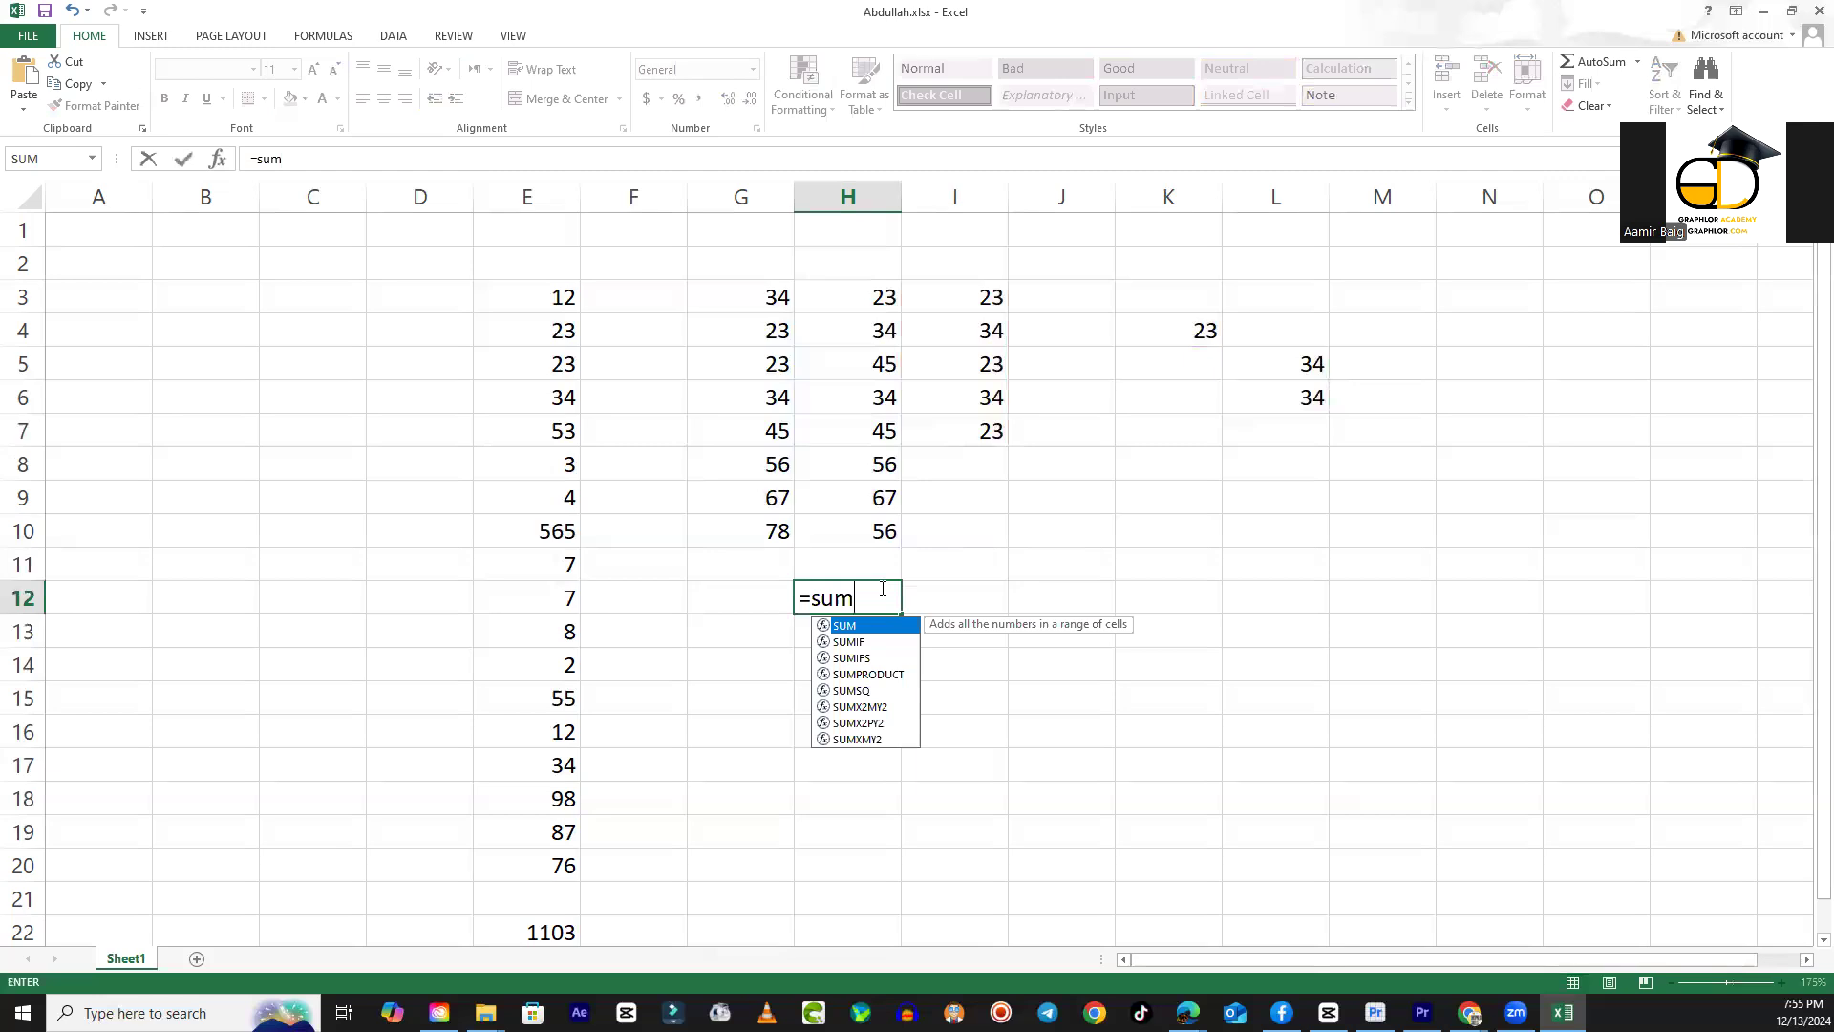
type("(")
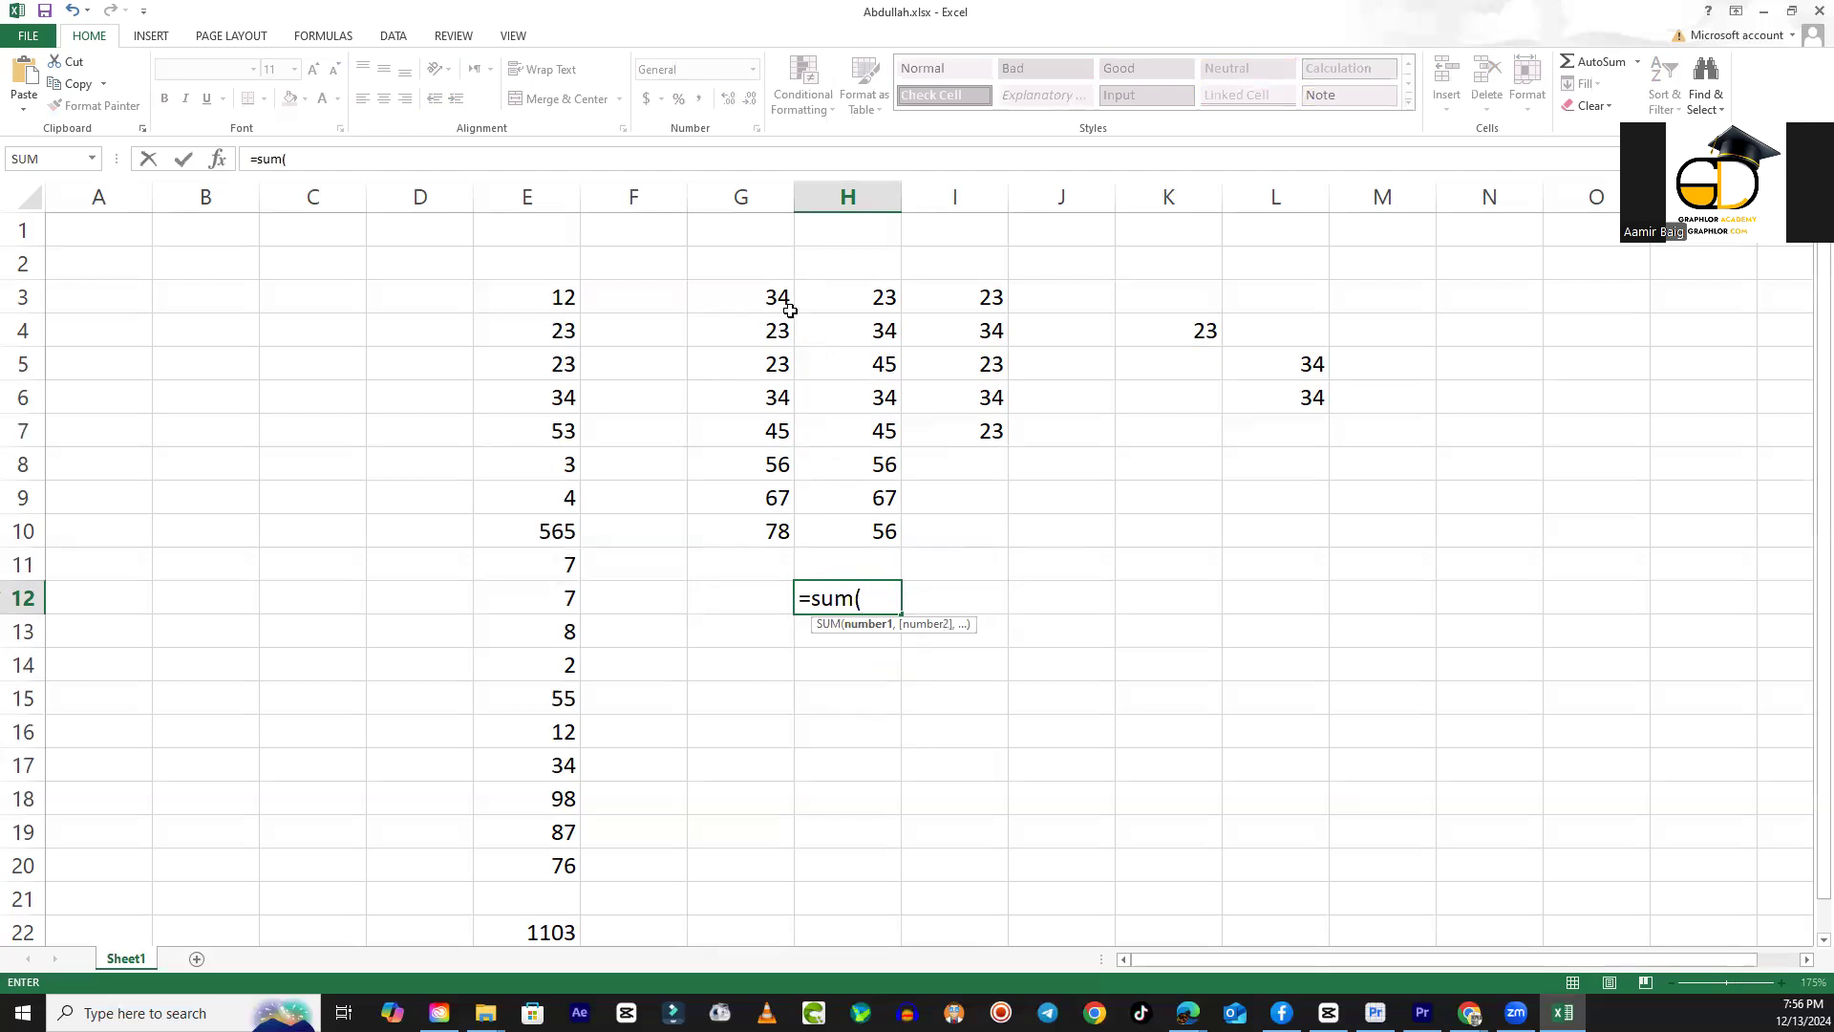
left_click_drag(778, 296, 869, 530)
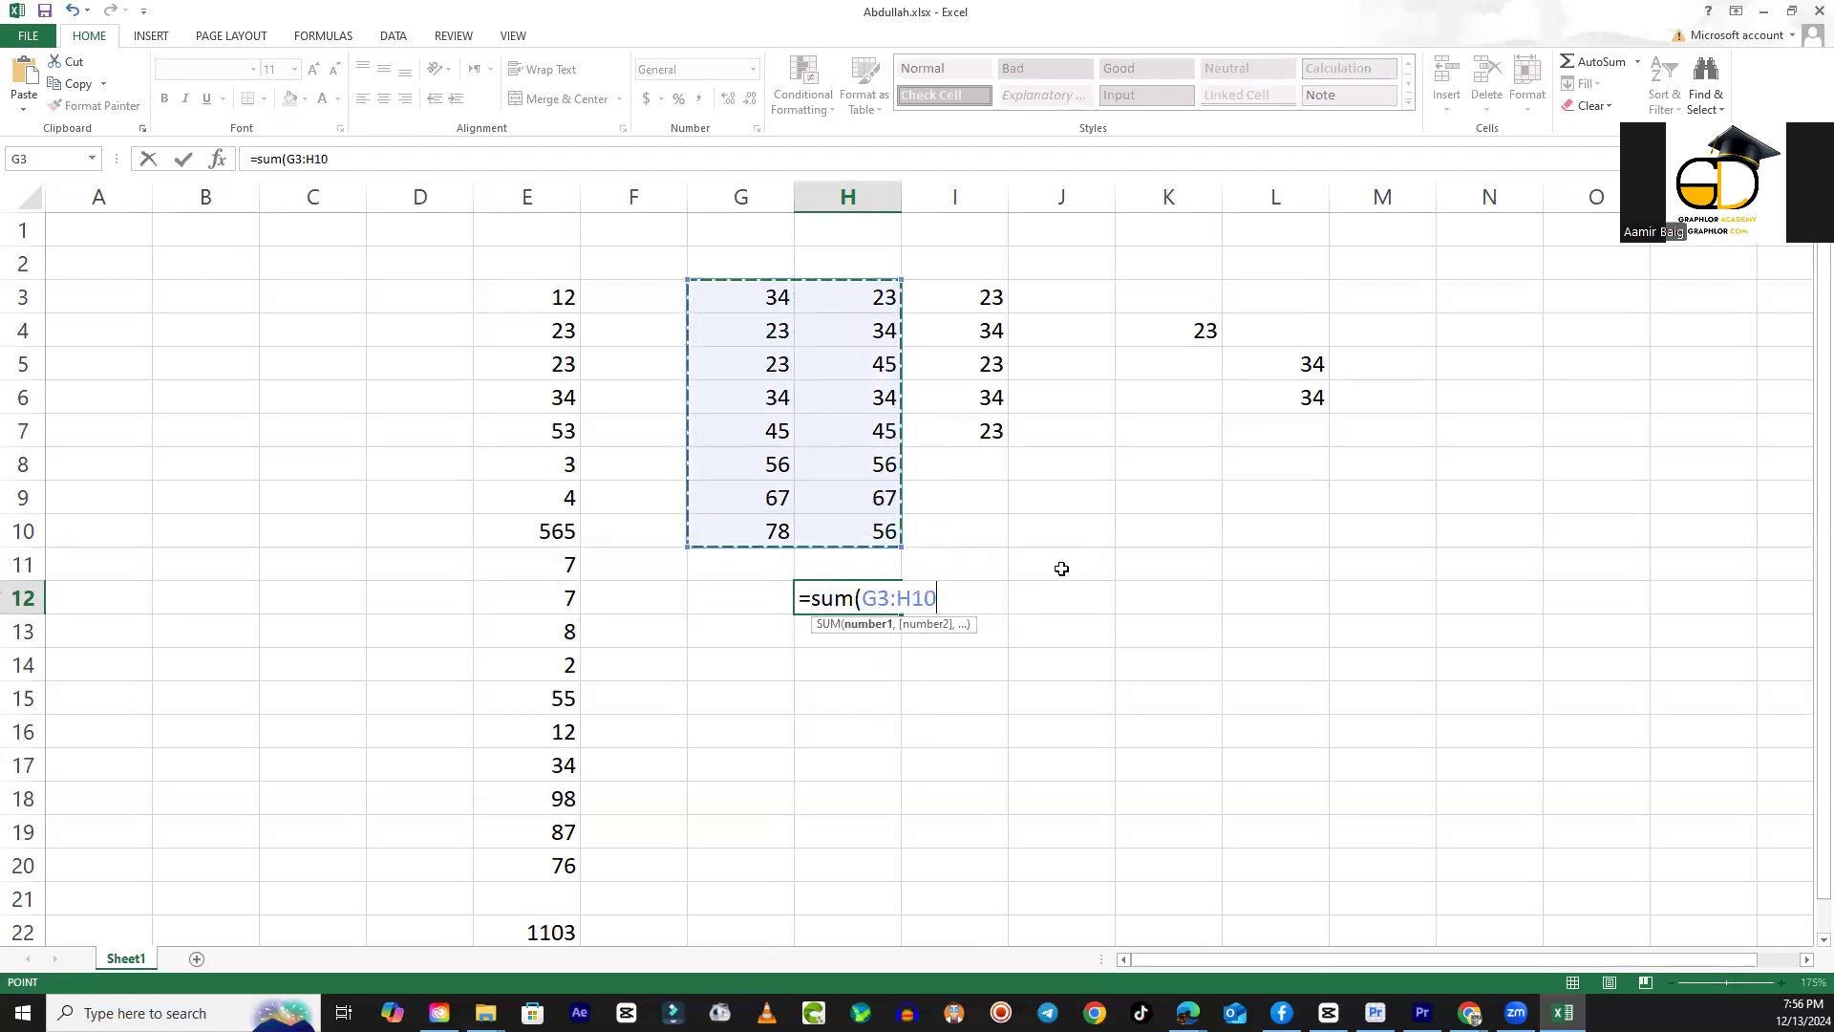
type(")")
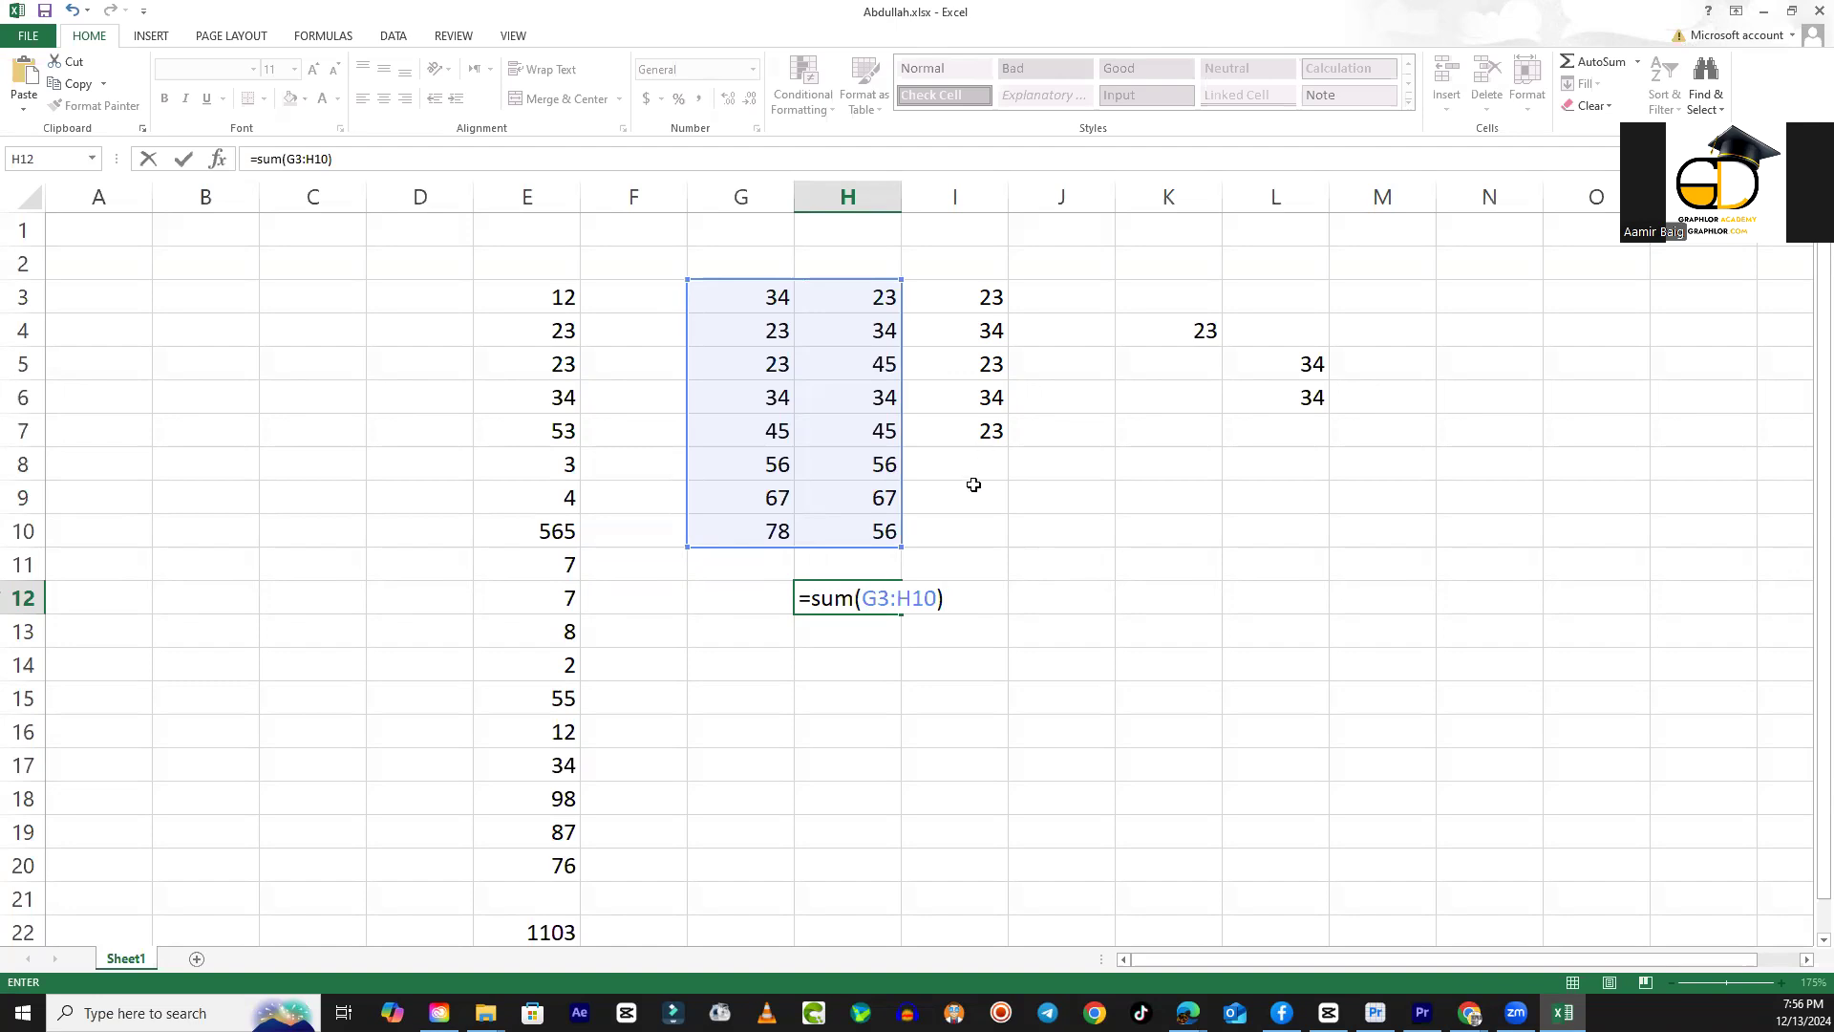
key("BackSpace")
type(",")
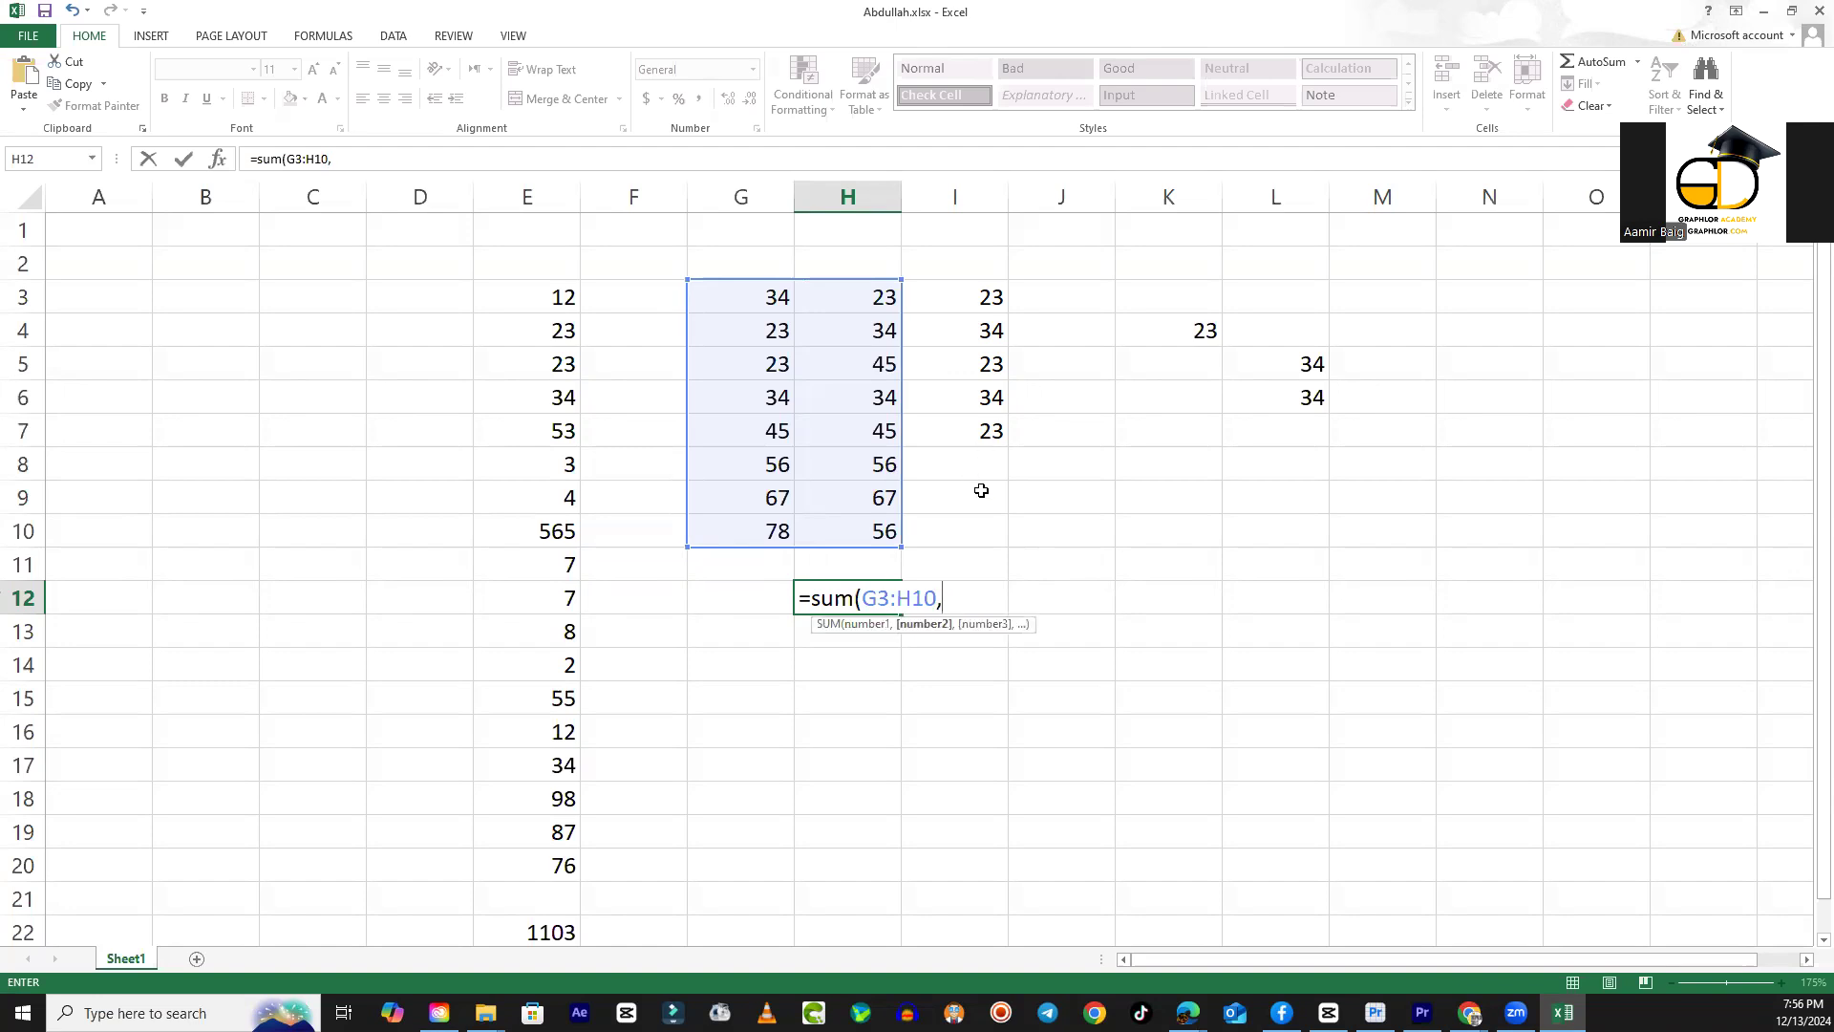
left_click_drag(956, 295, 983, 432)
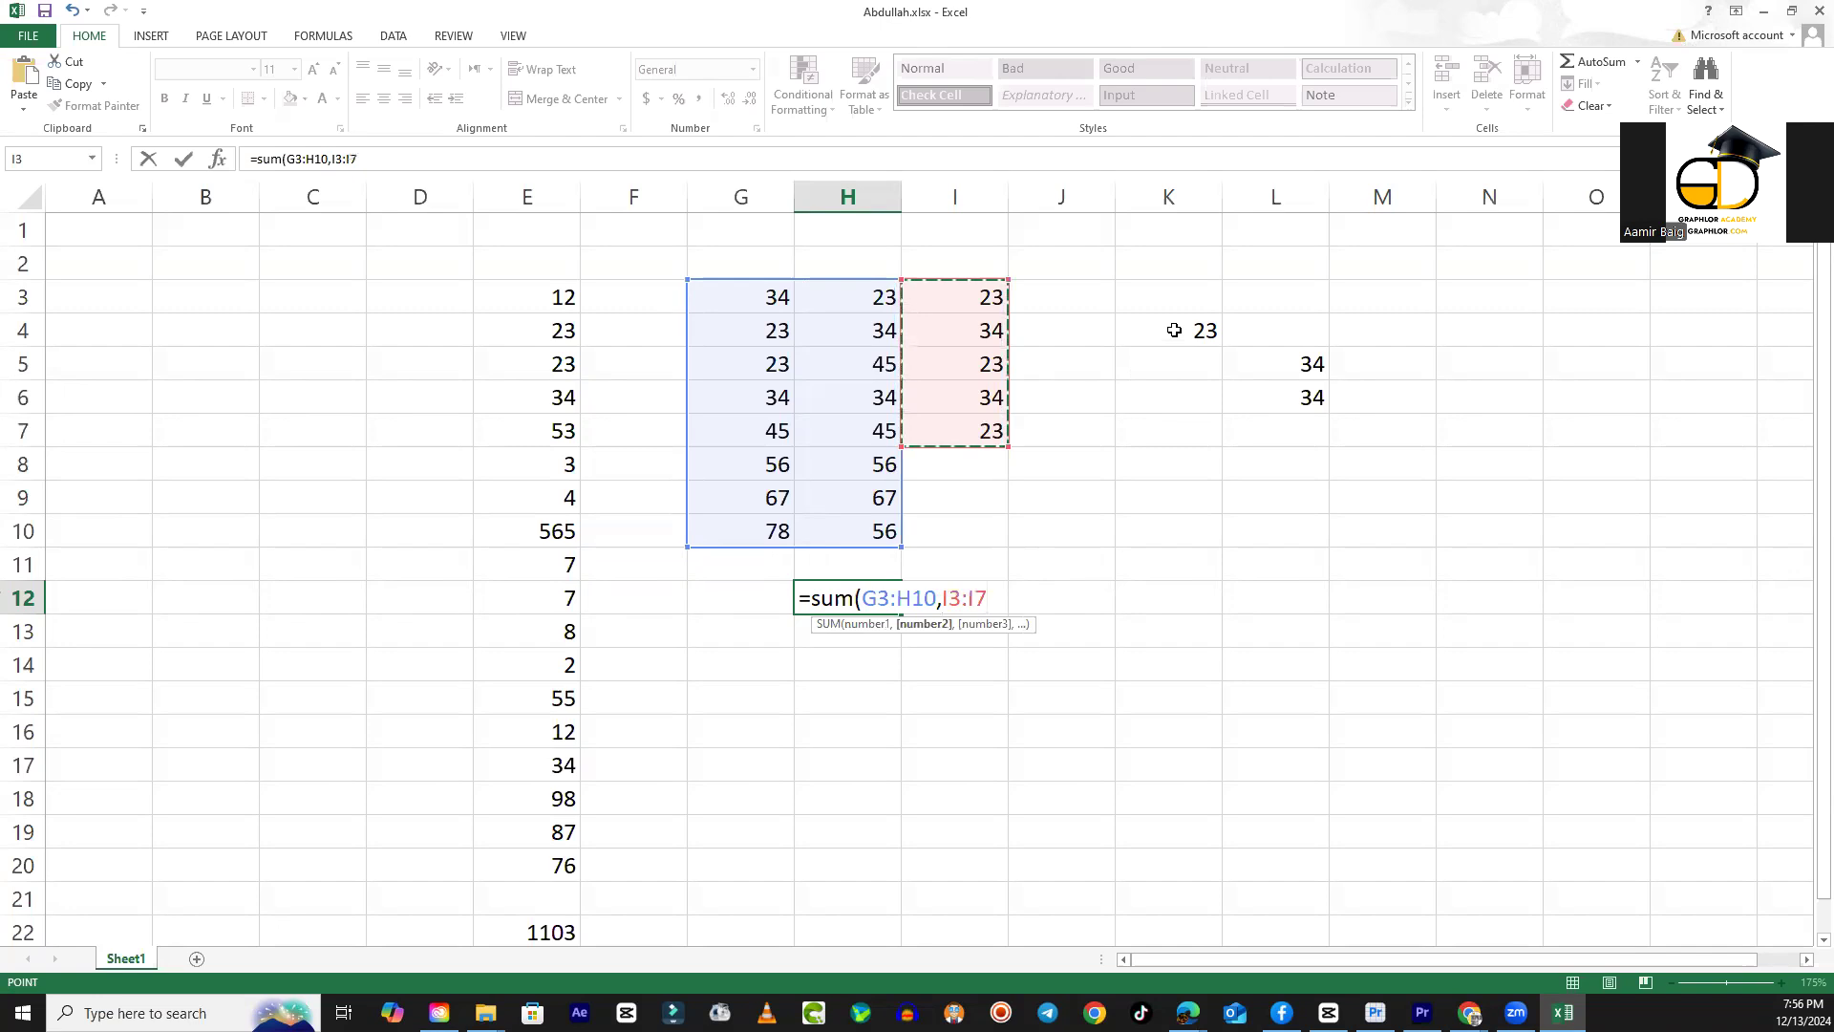
type(",")
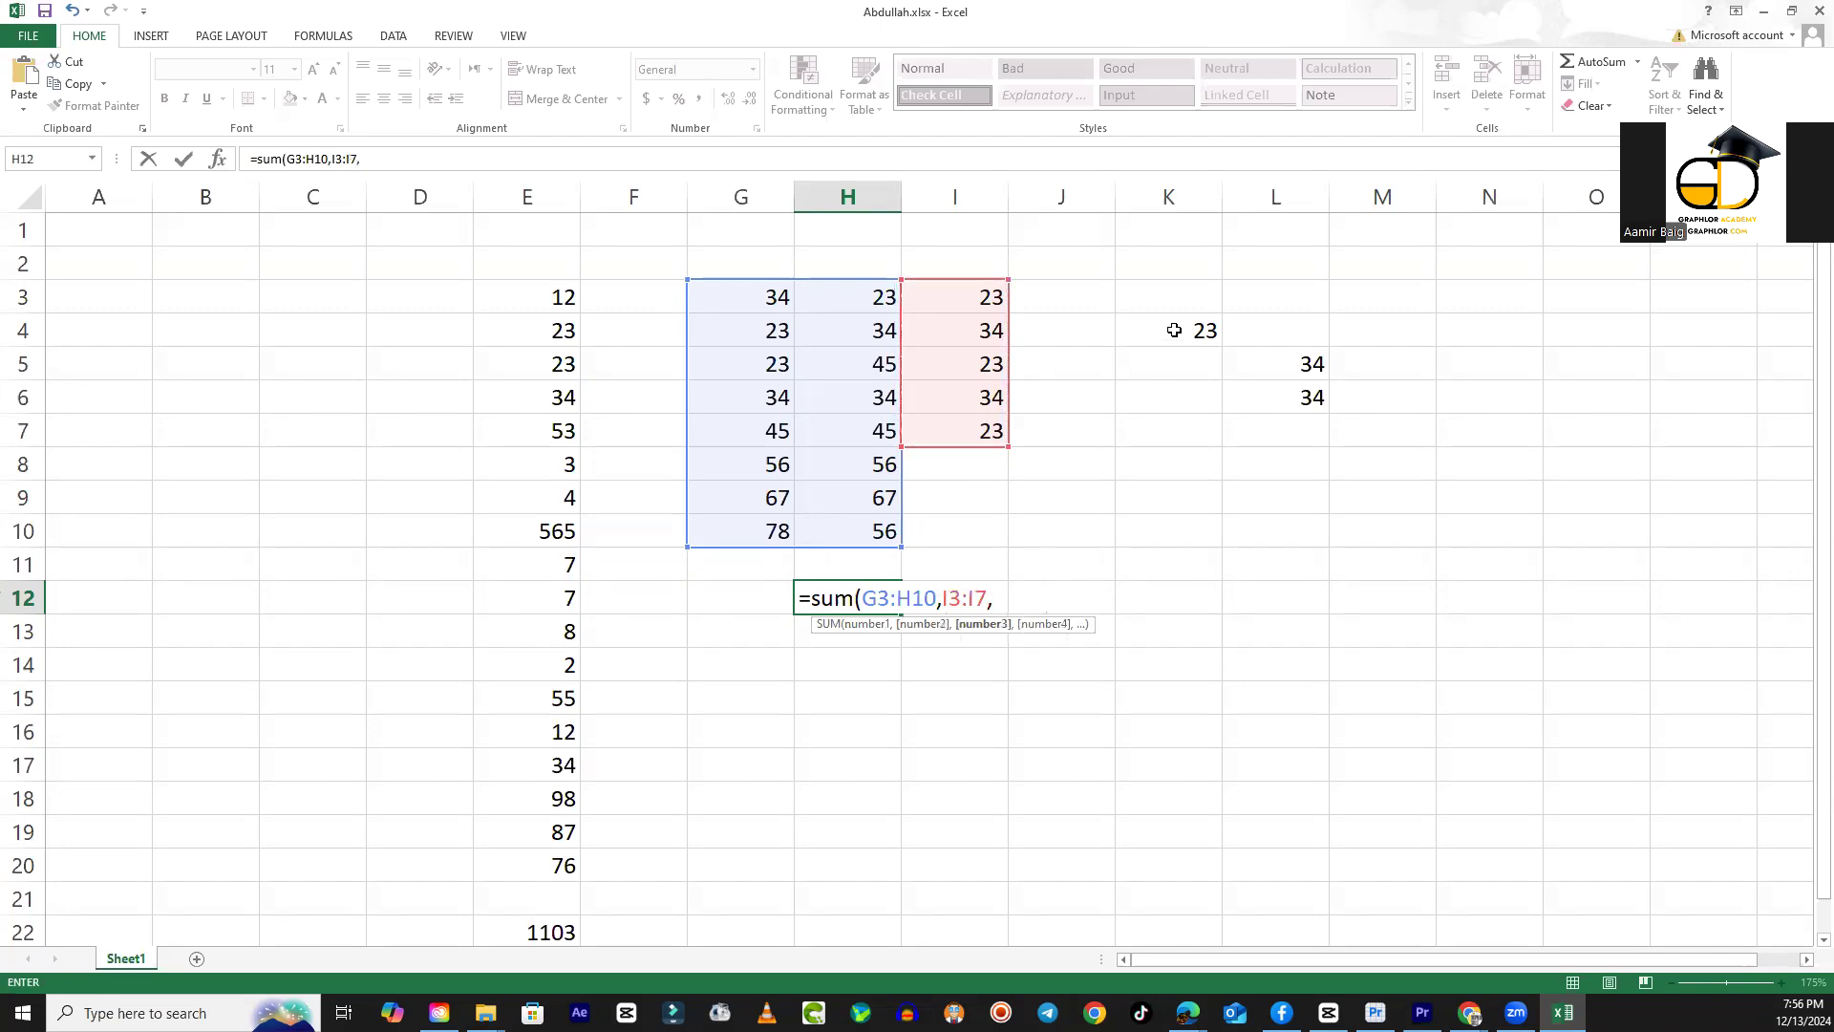
left_click(1174, 330)
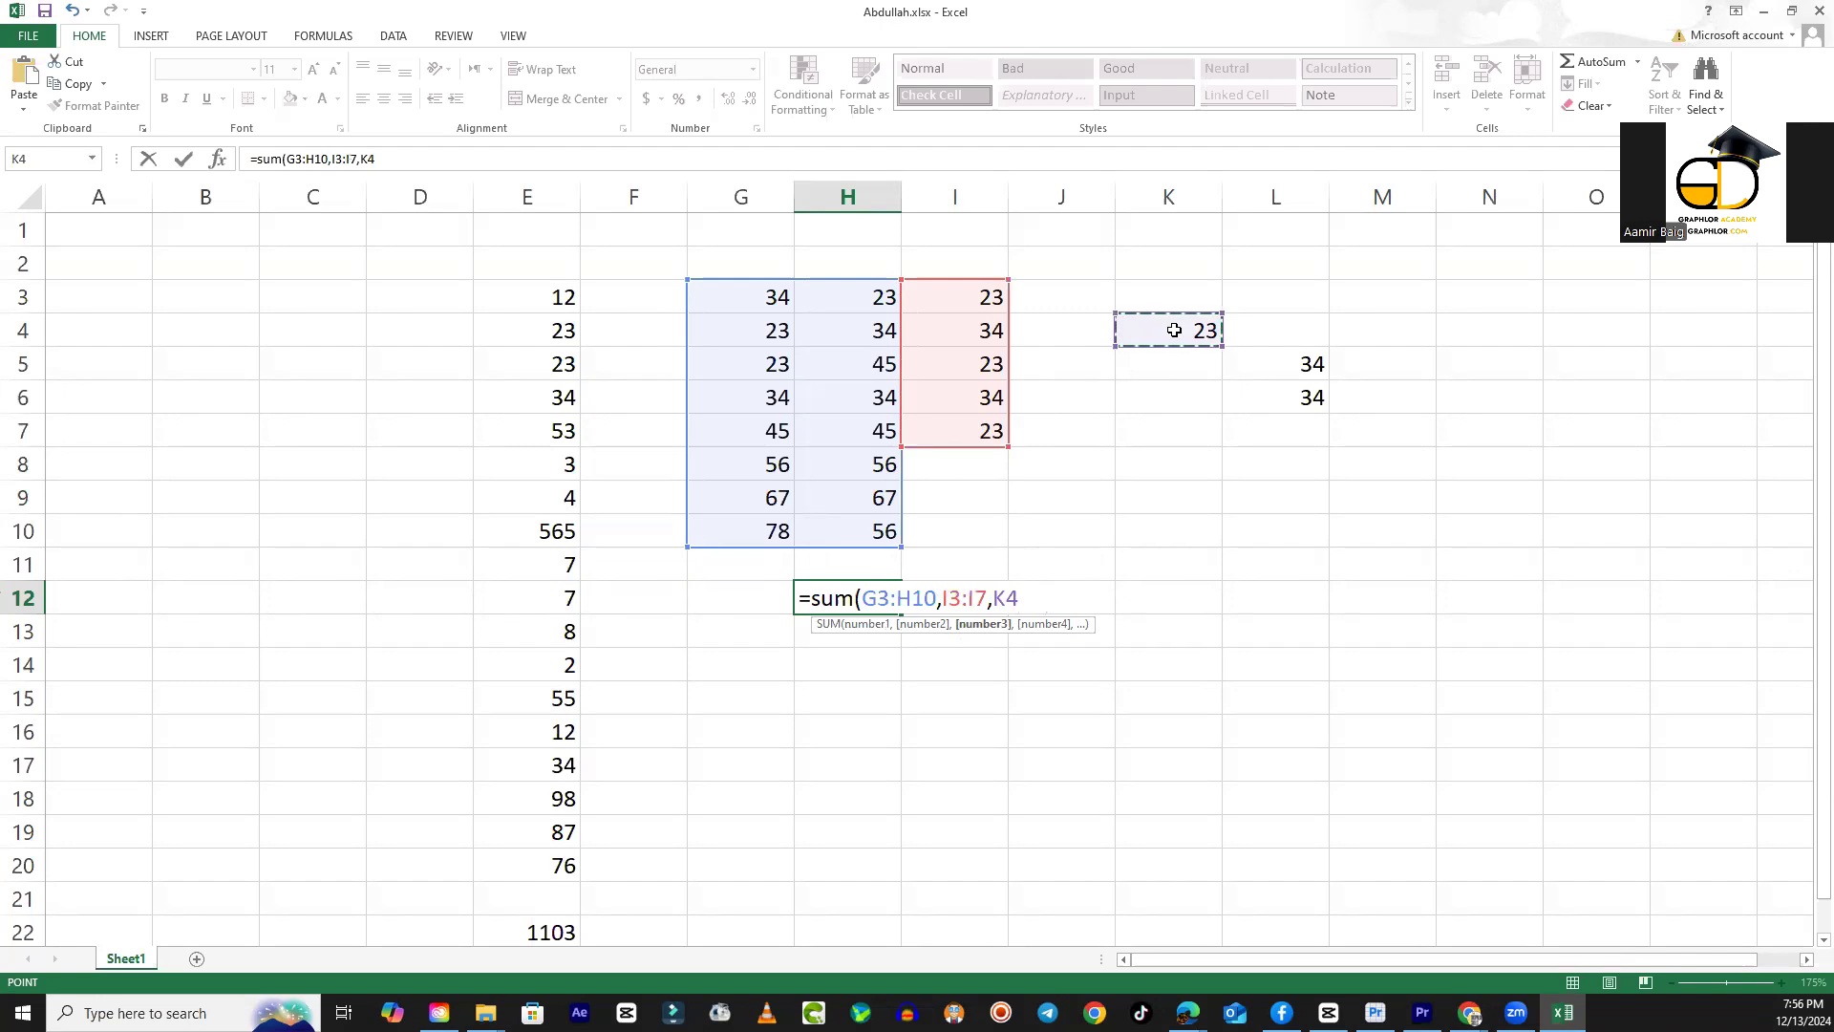
type(",")
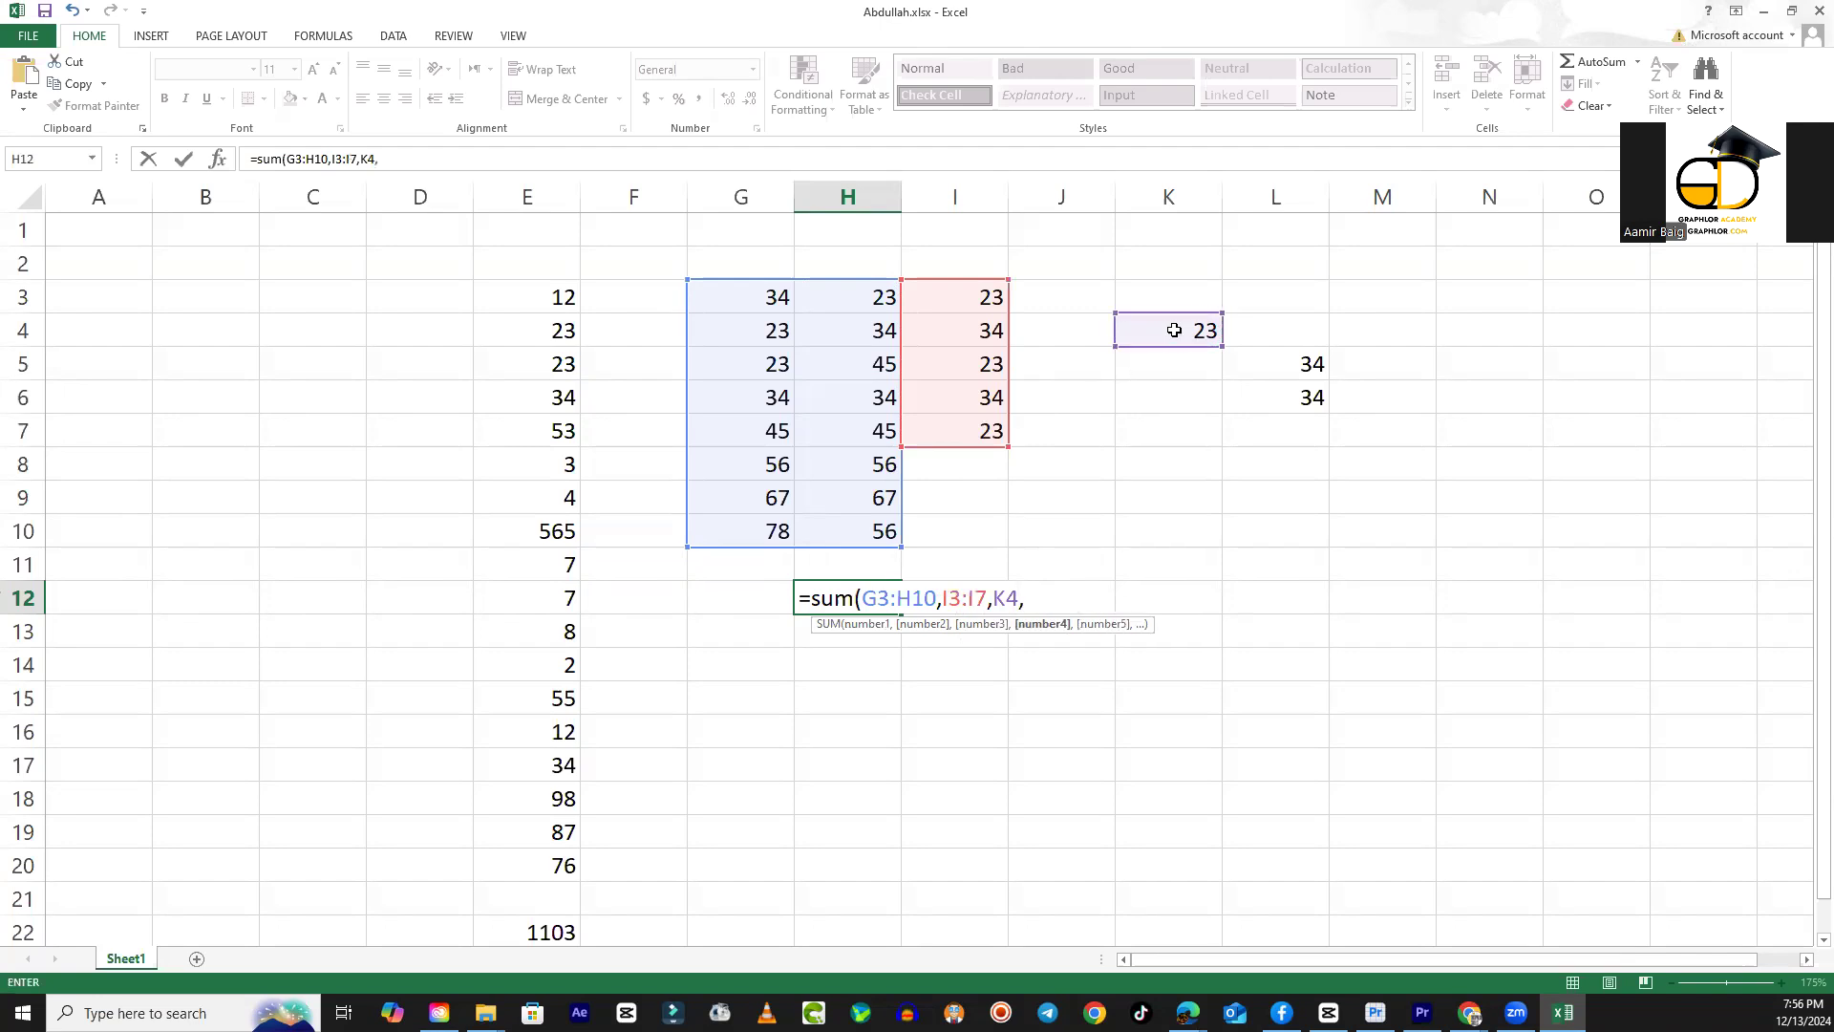
left_click_drag(1321, 369, 1319, 391)
type(")")
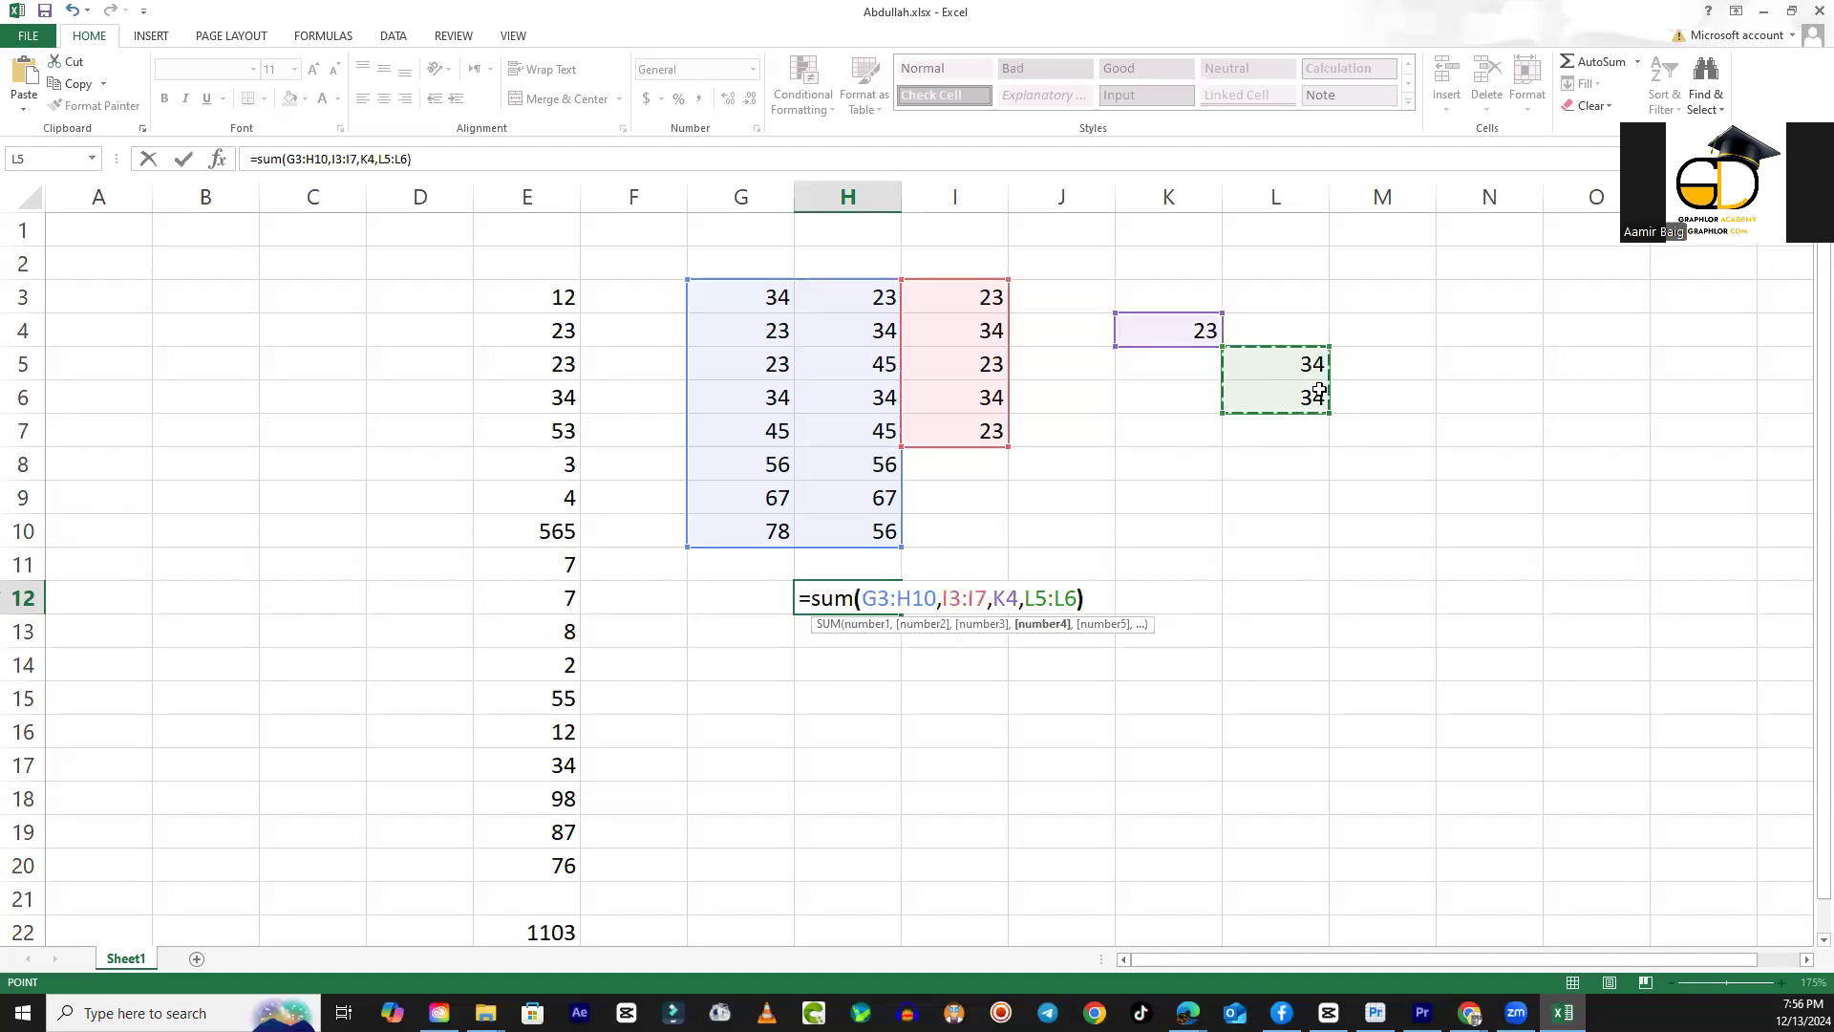
key("Return")
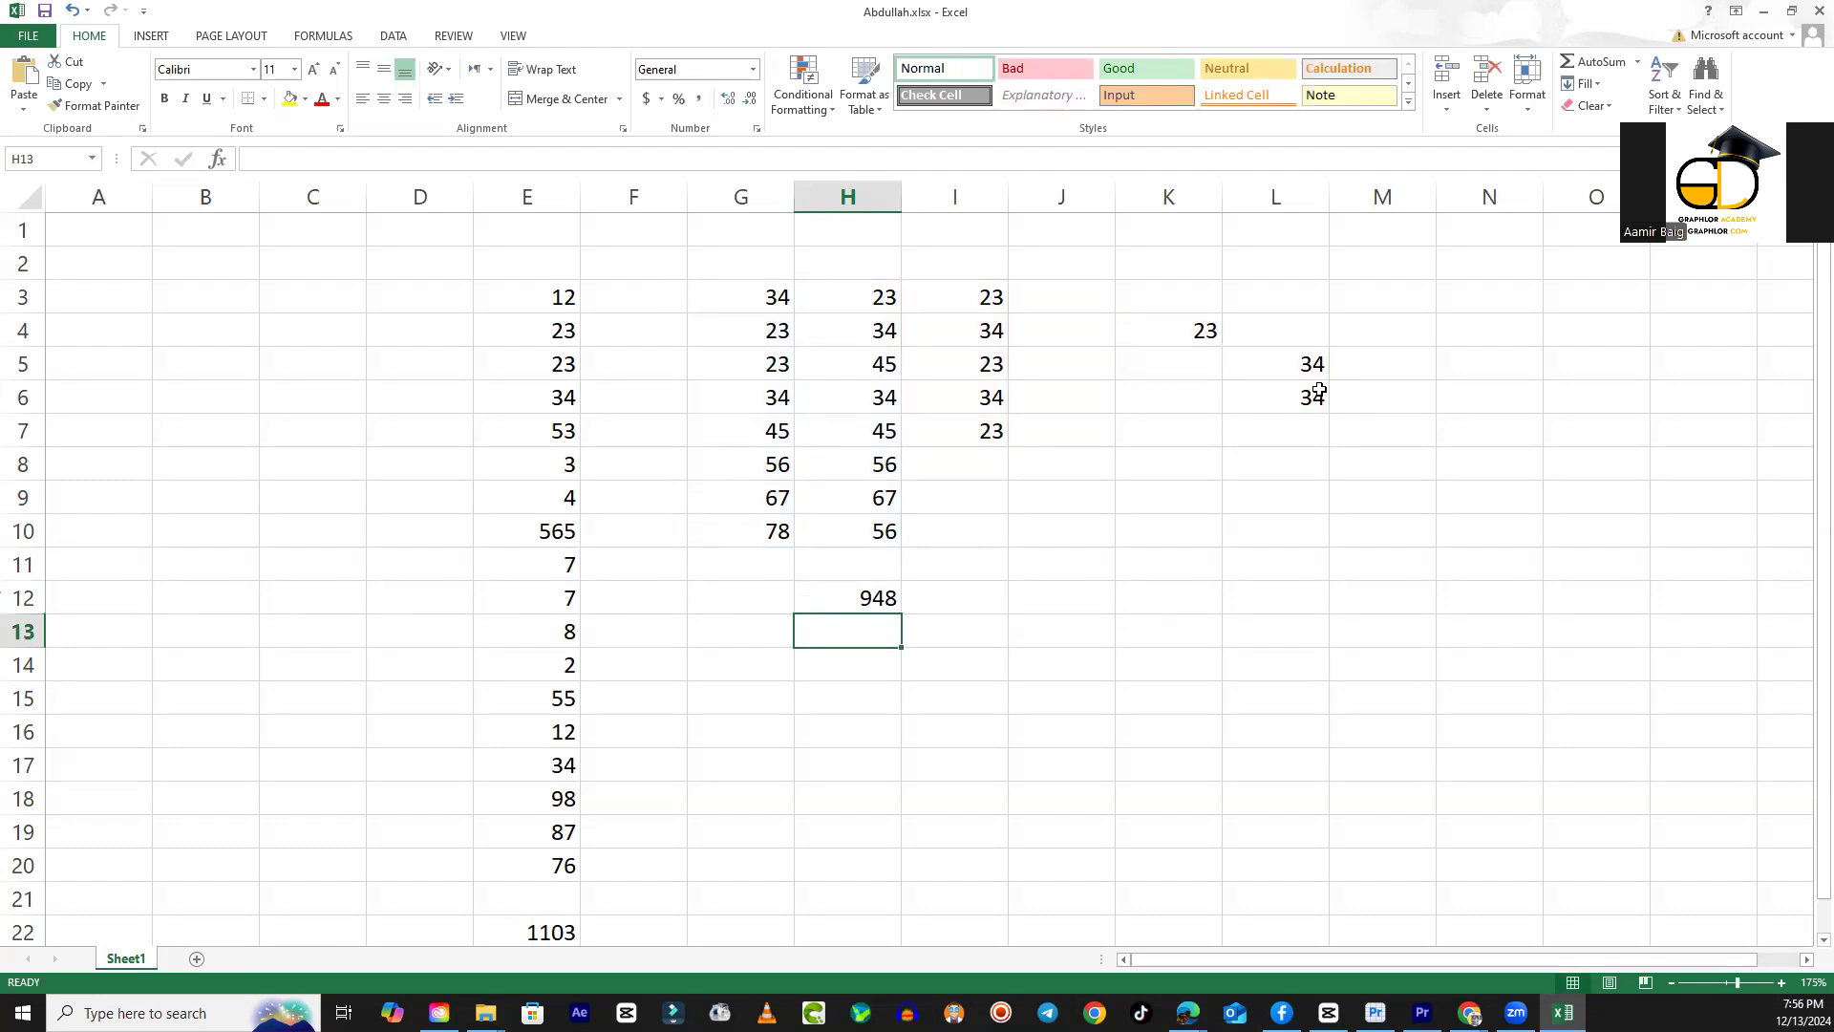
Clear the re-entered SUM formula from cell H12.
key("Up")
key("Delete")
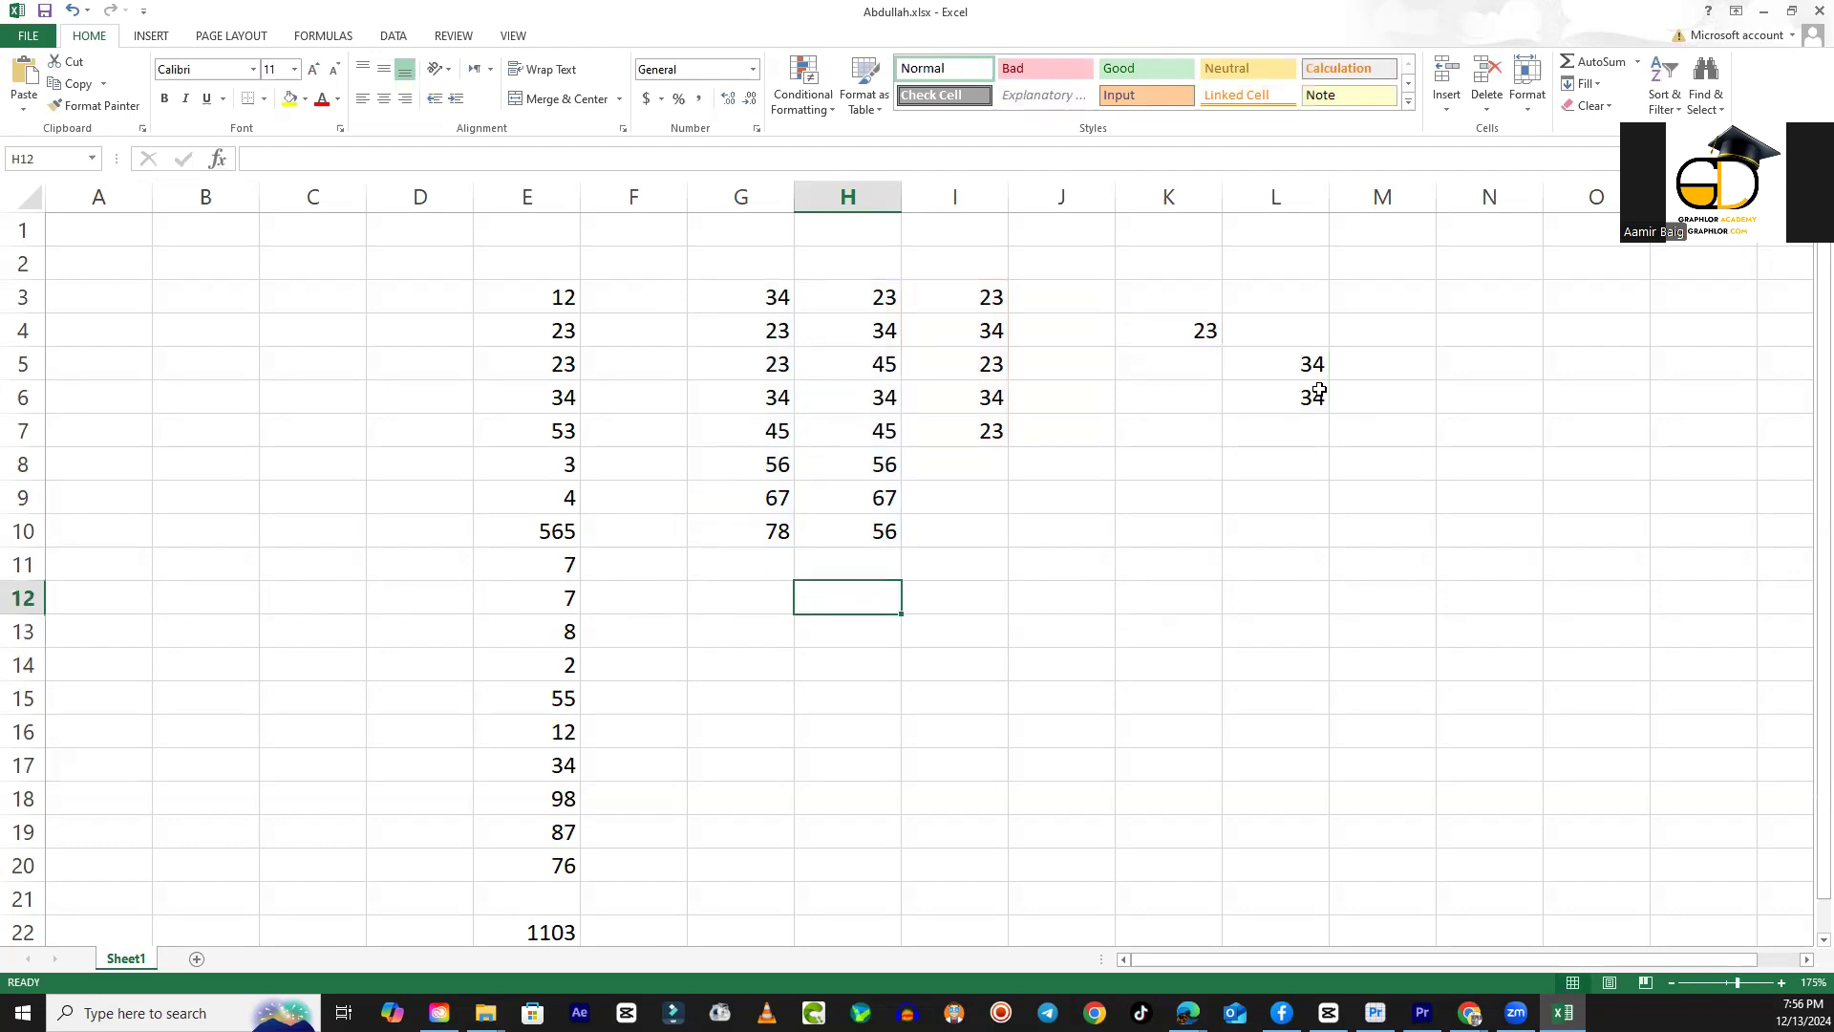
key("Left")
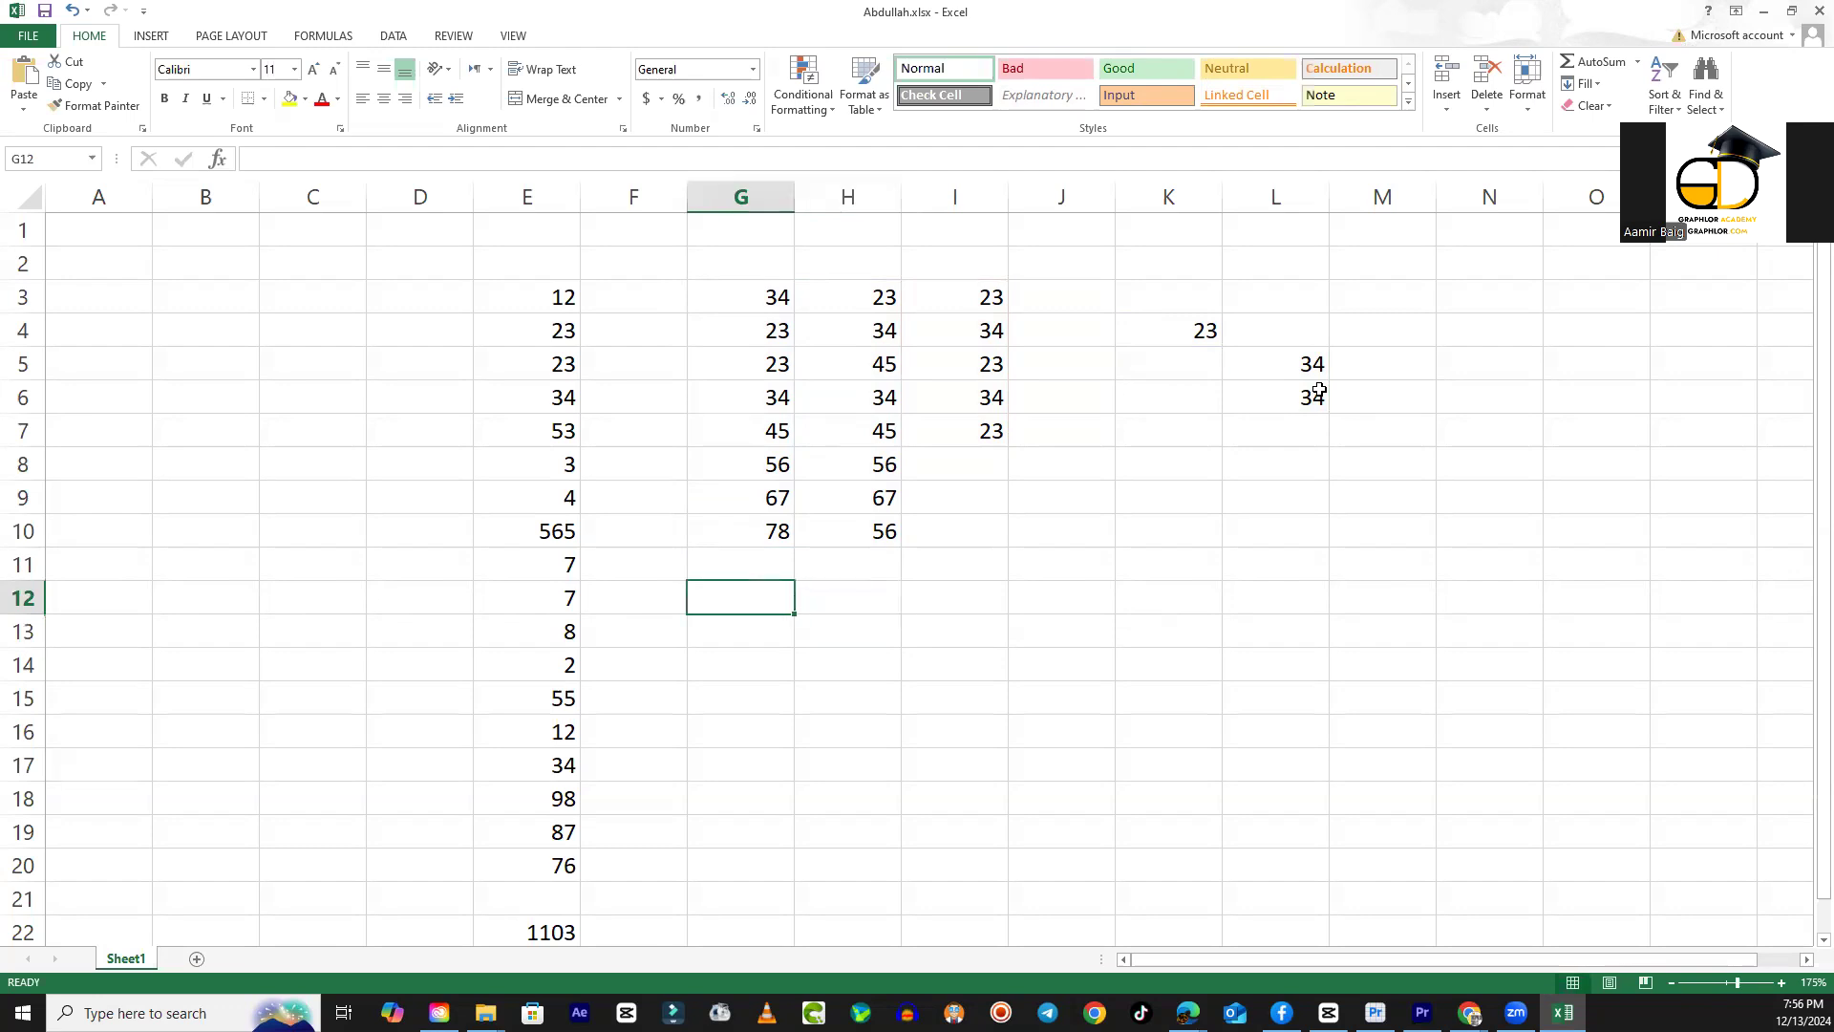
left_click(775, 293)
left_click(779, 398)
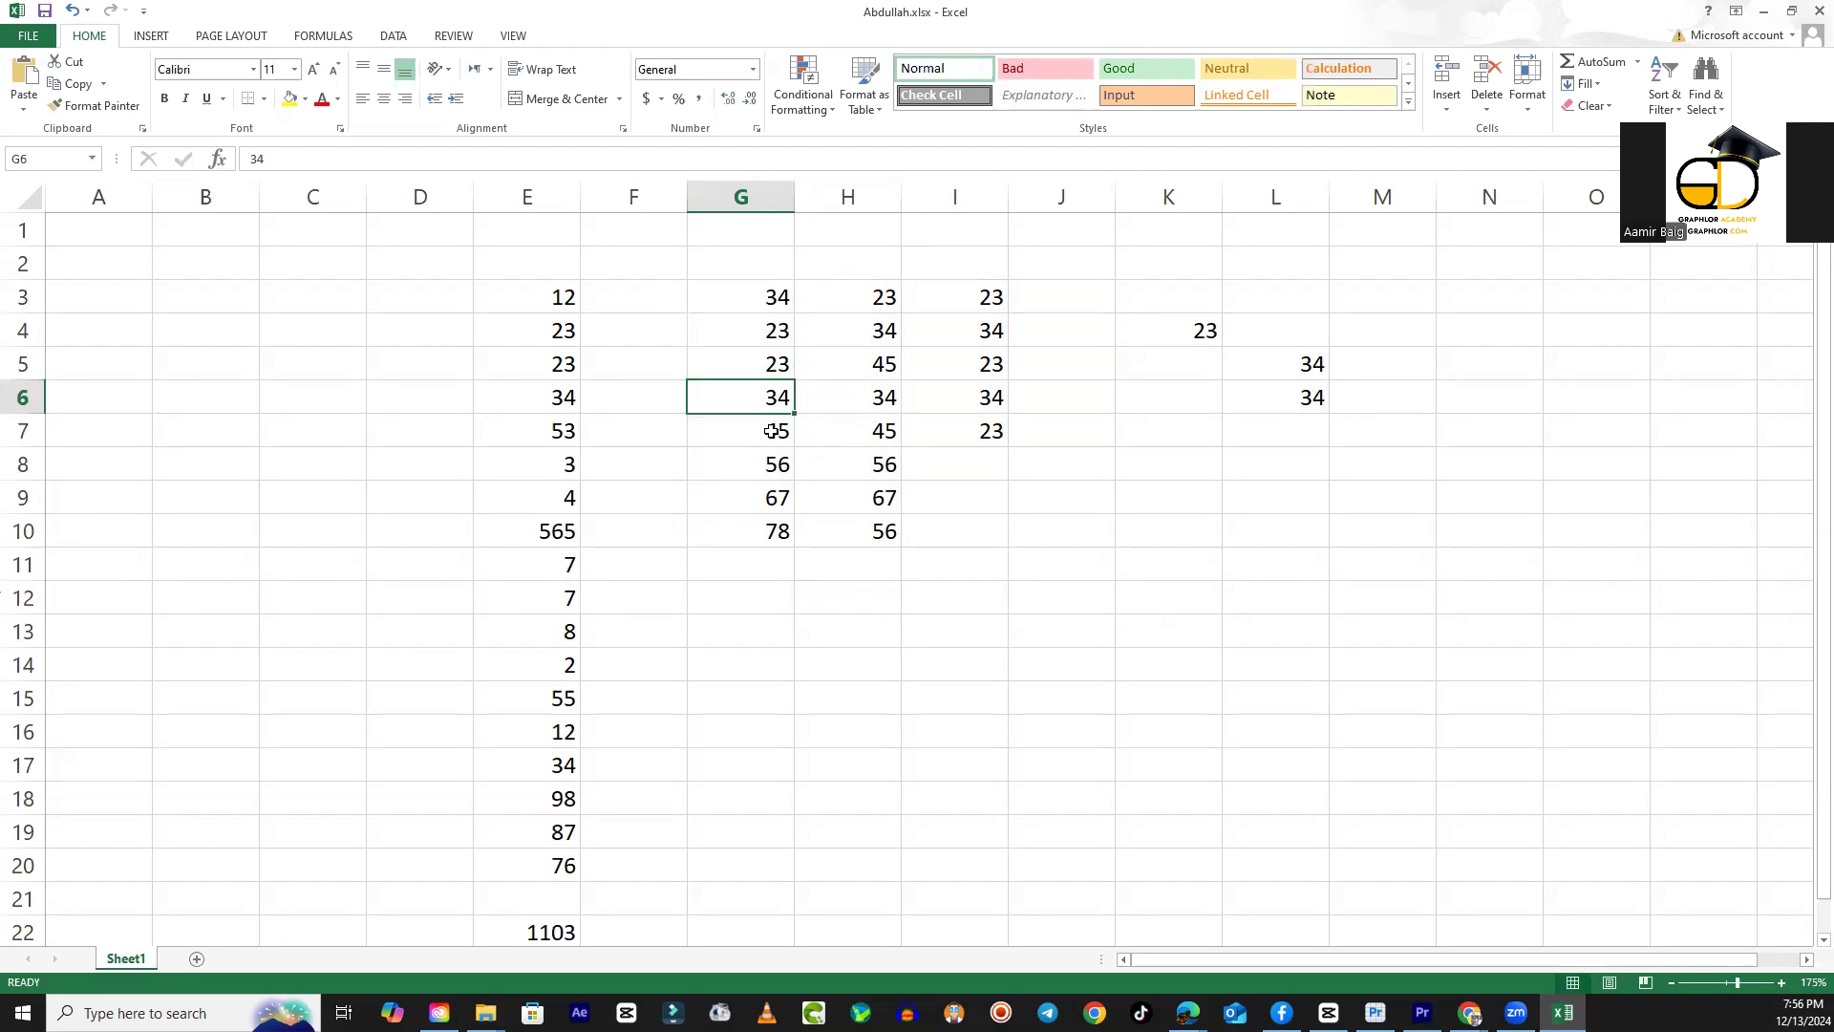
left_click(778, 463)
left_click(775, 528)
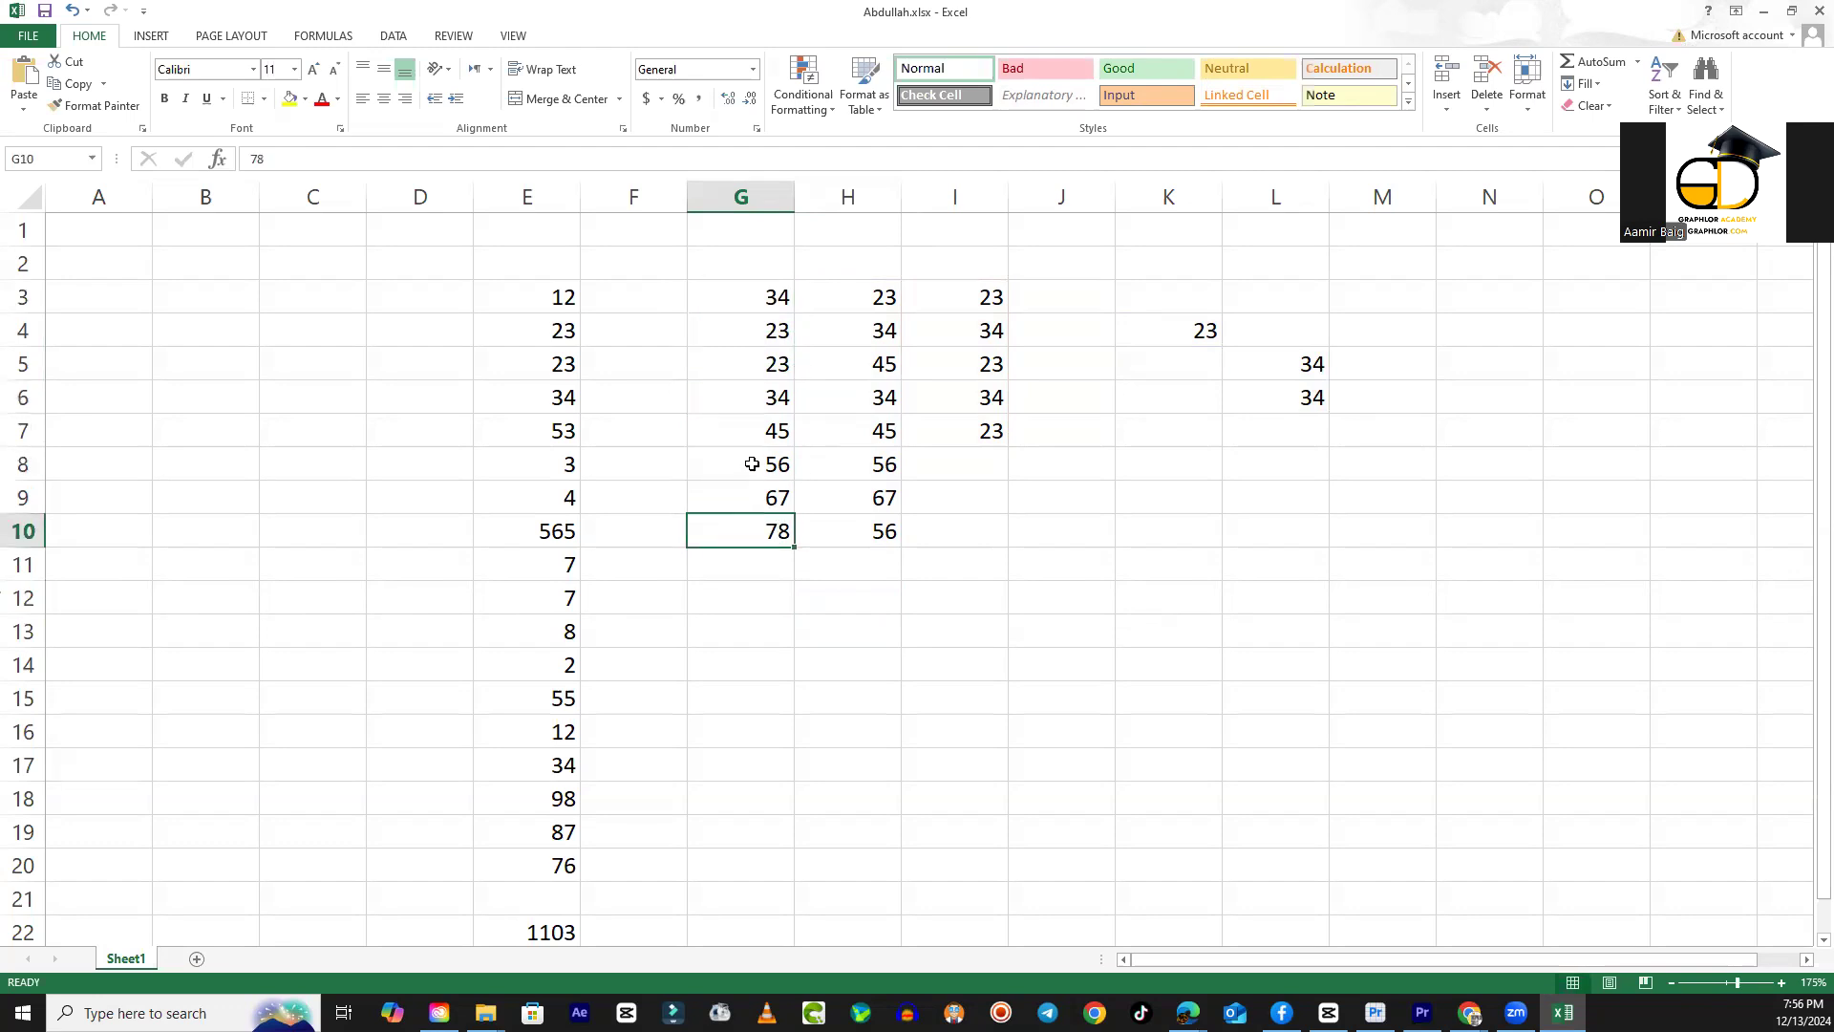
Total only the non-adjacent cells G3, G5, G8 and G10 in cell G12 with a SUM formula.
left_click(777, 599)
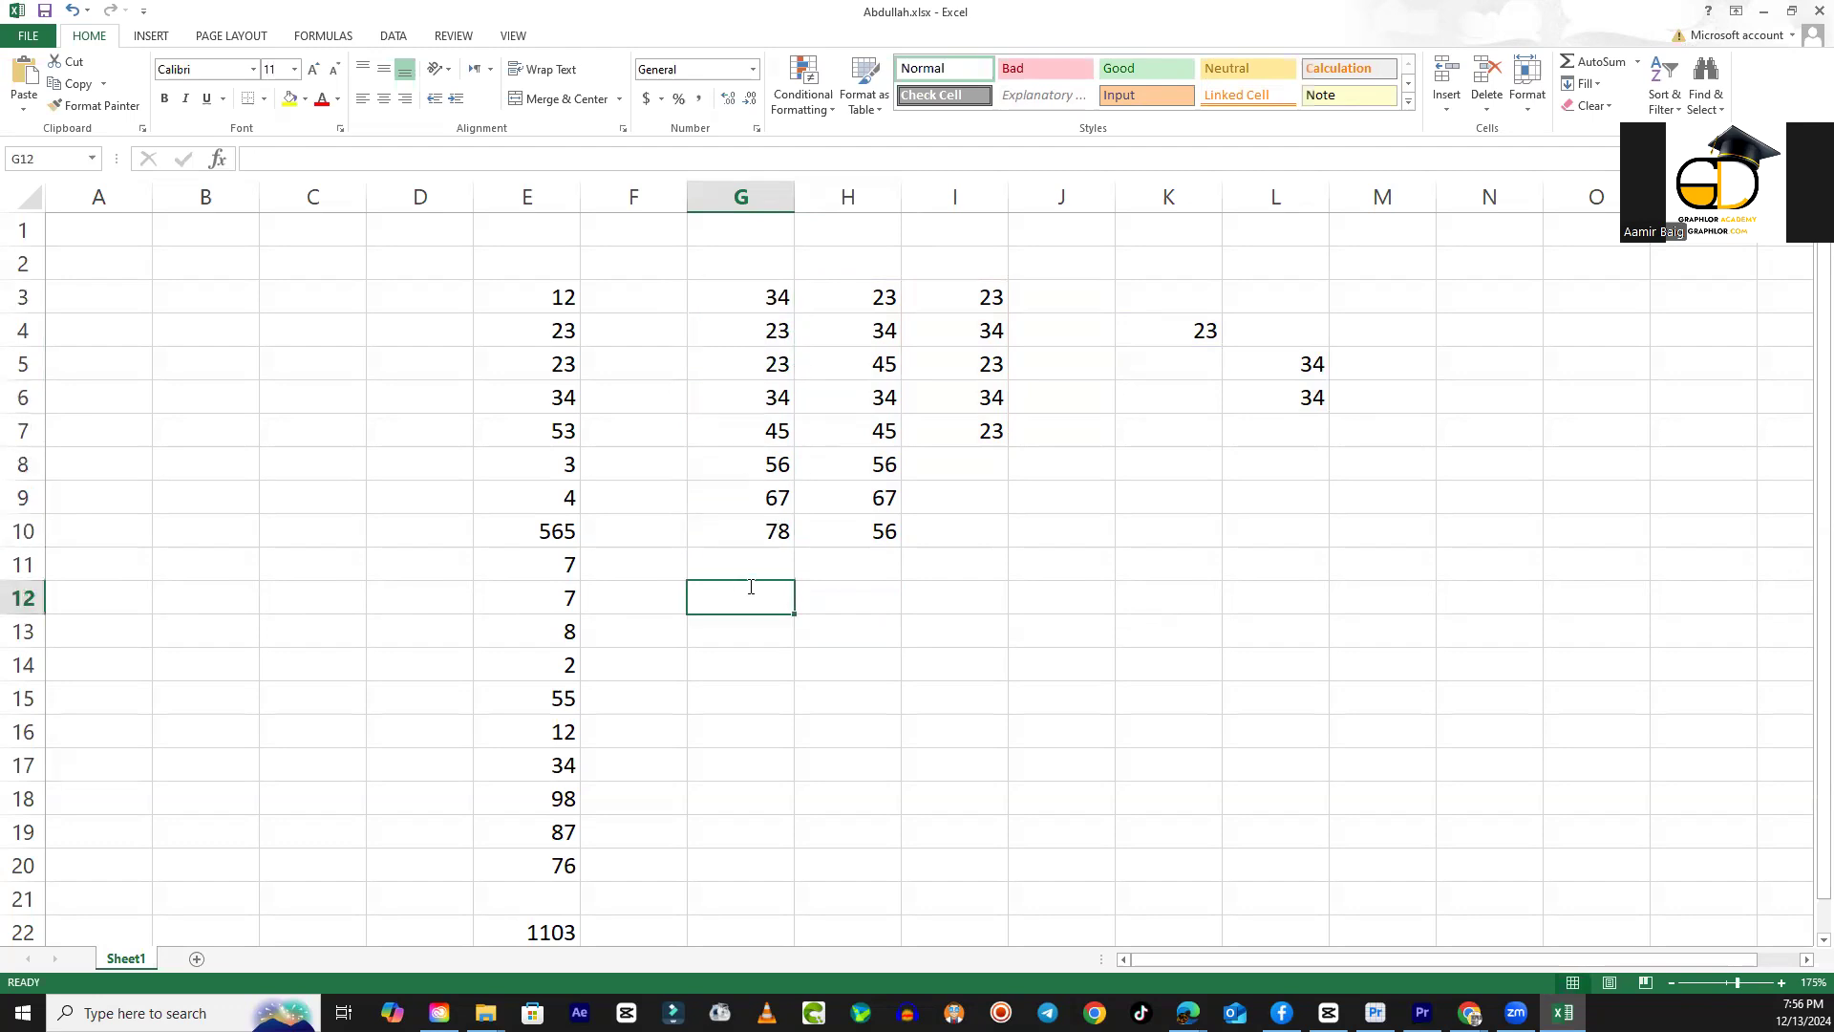
type("=sum")
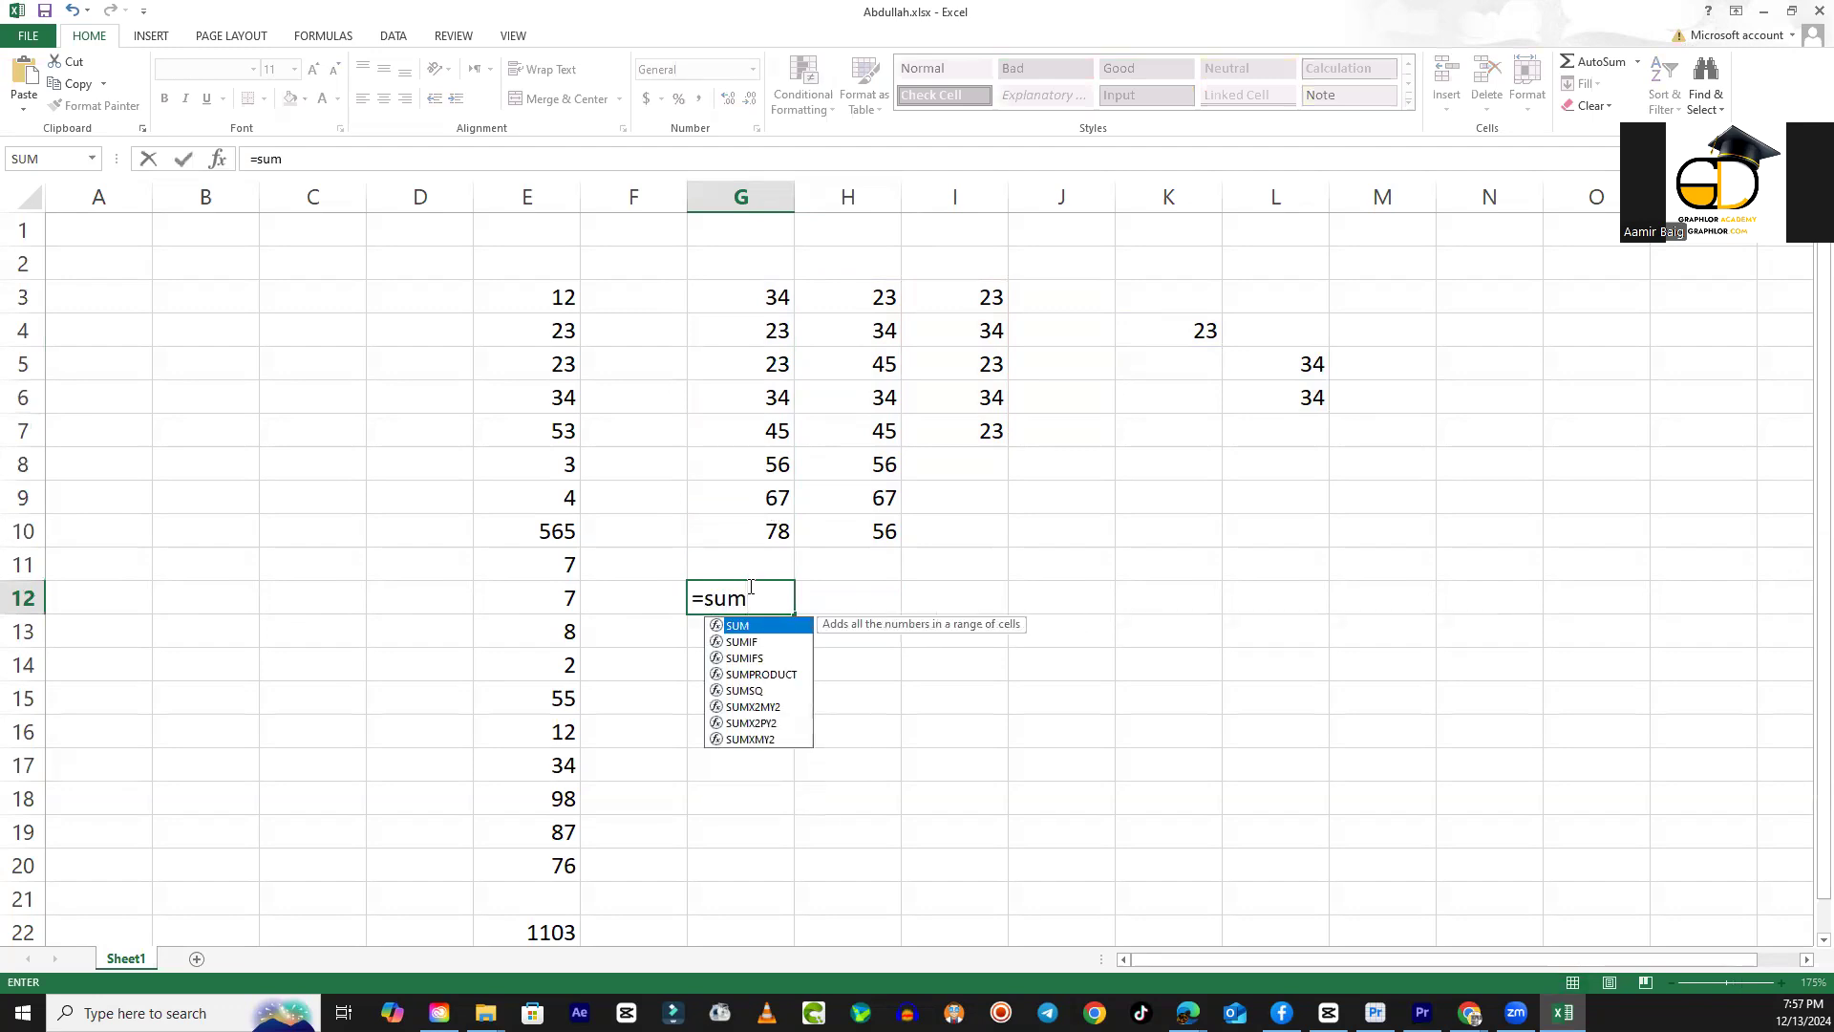
type("(")
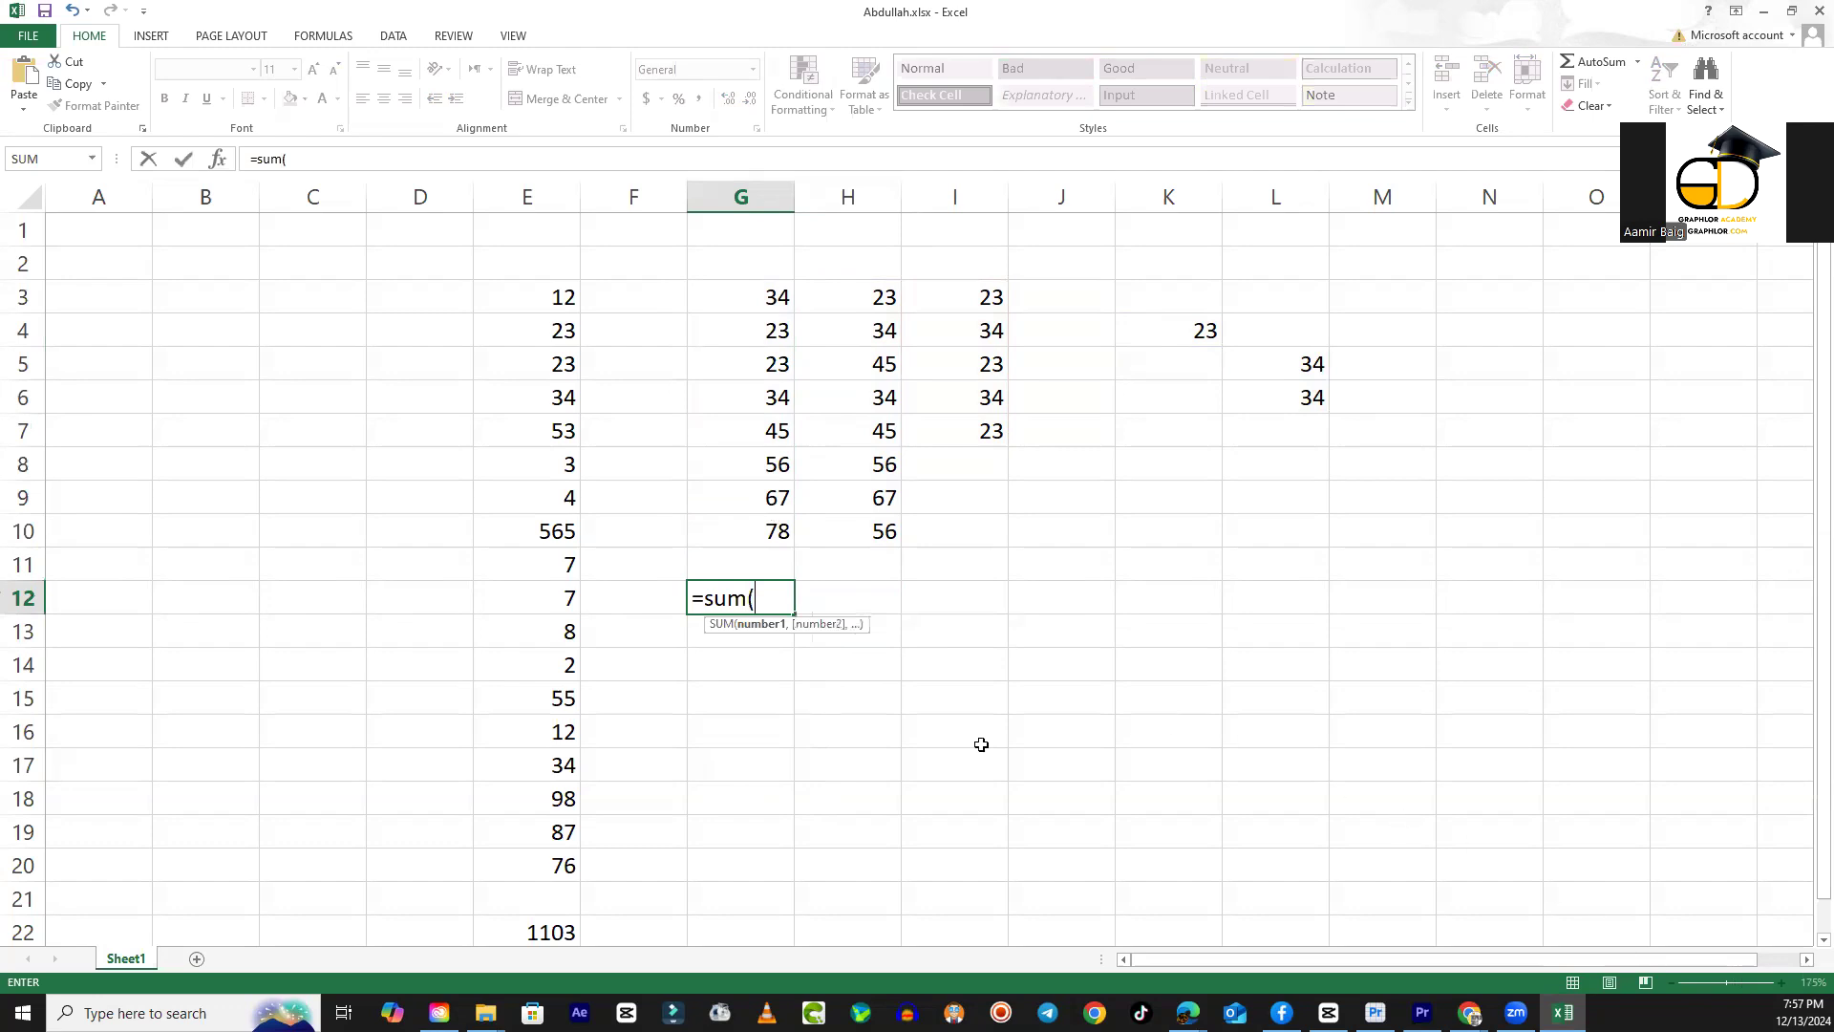
left_click(779, 298)
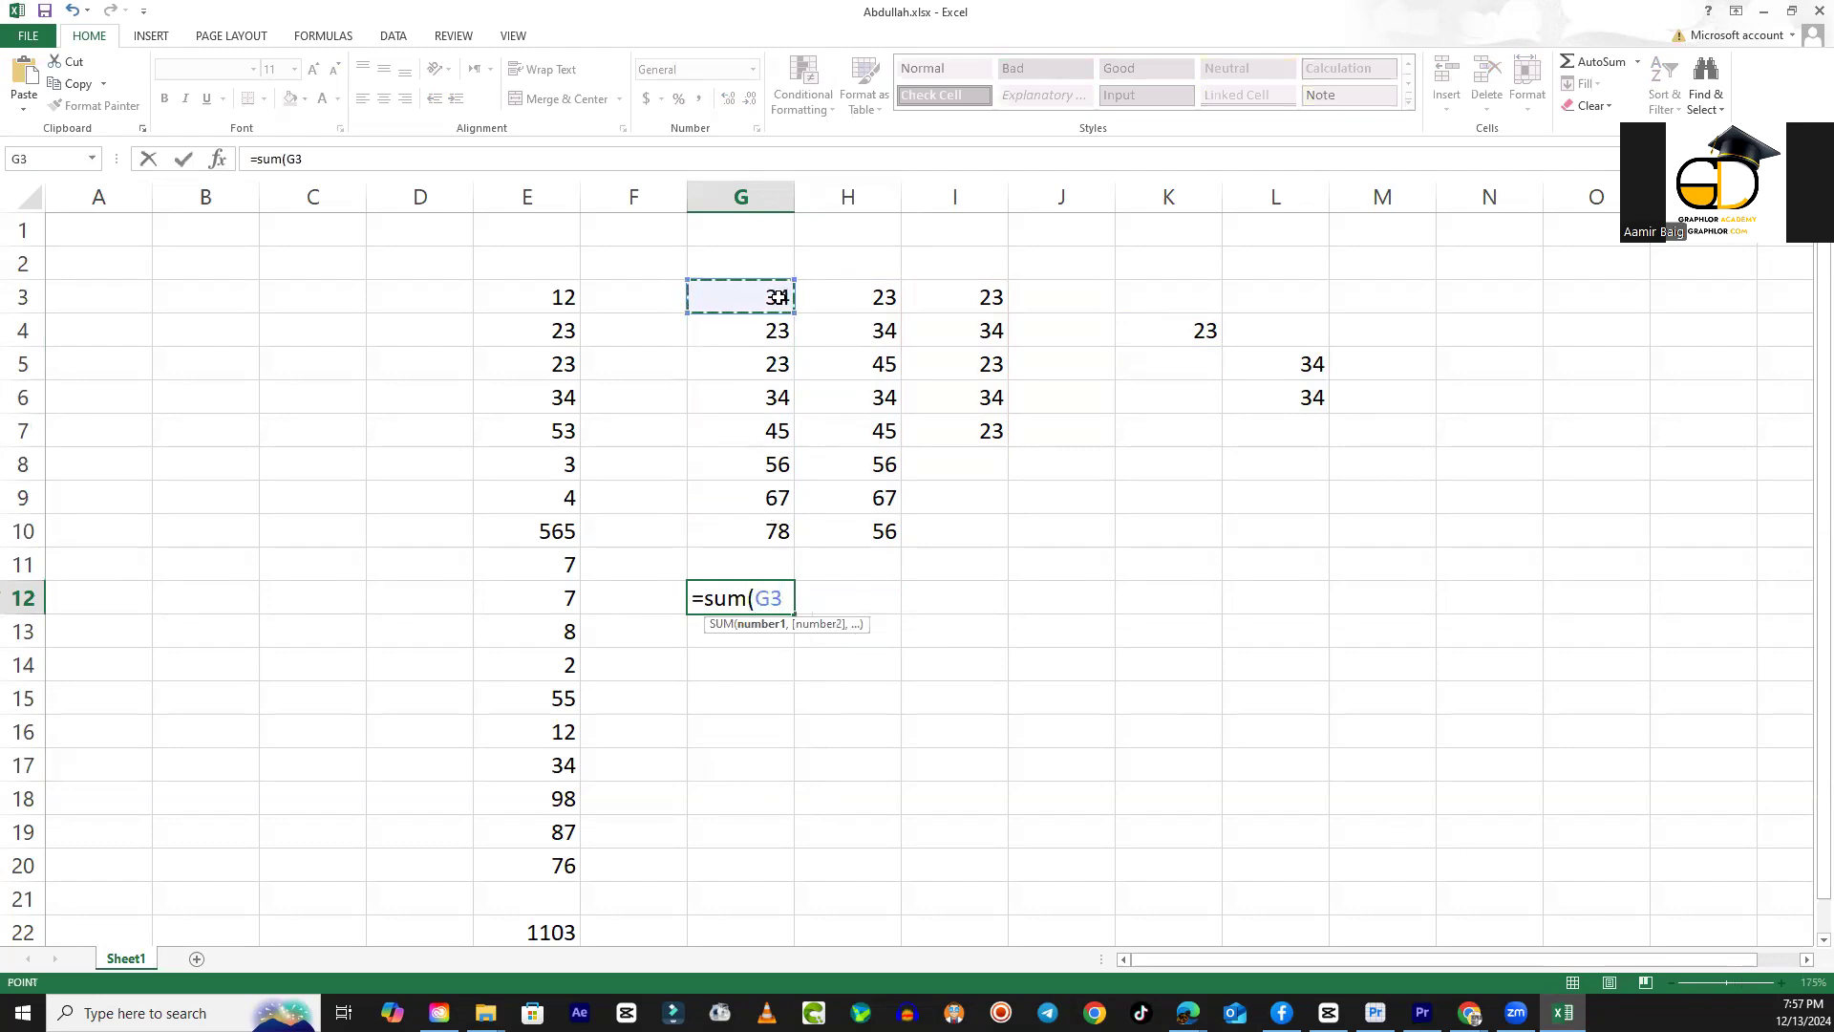
type(",")
left_click(760, 368)
type(",")
left_click(776, 465)
type(",")
left_click(772, 528)
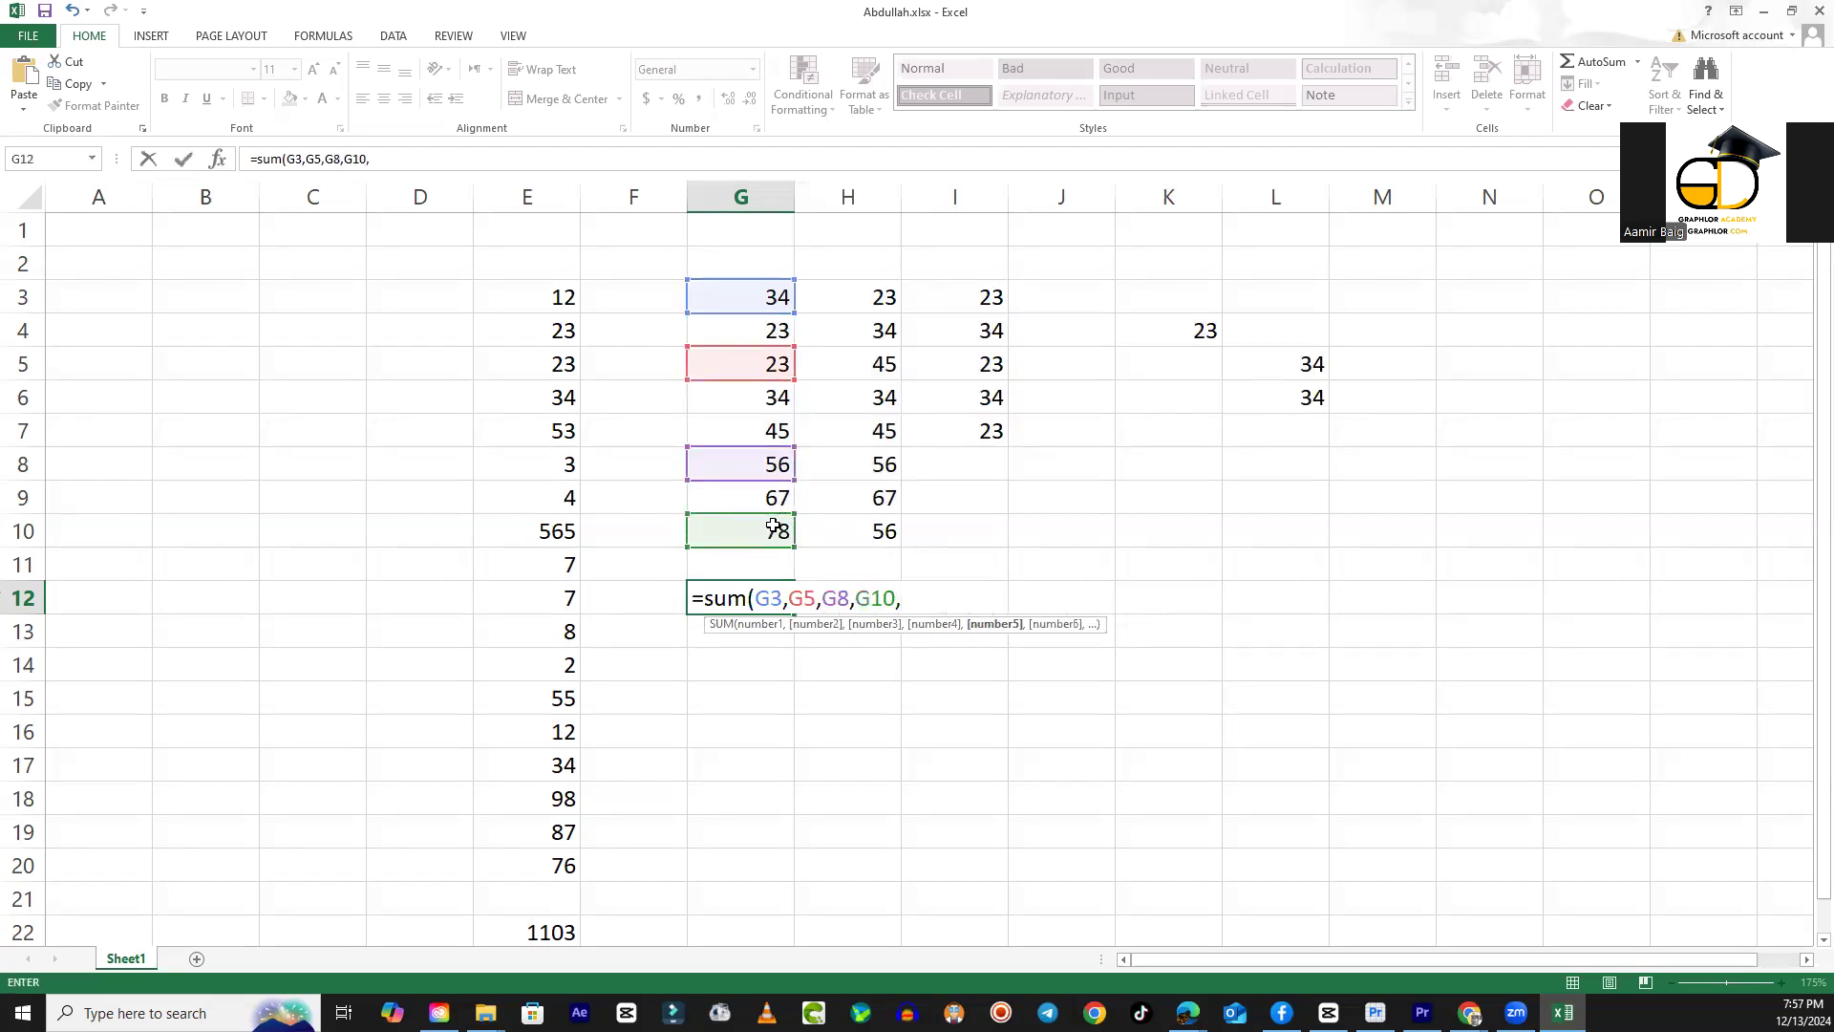
type(")")
key("Return")
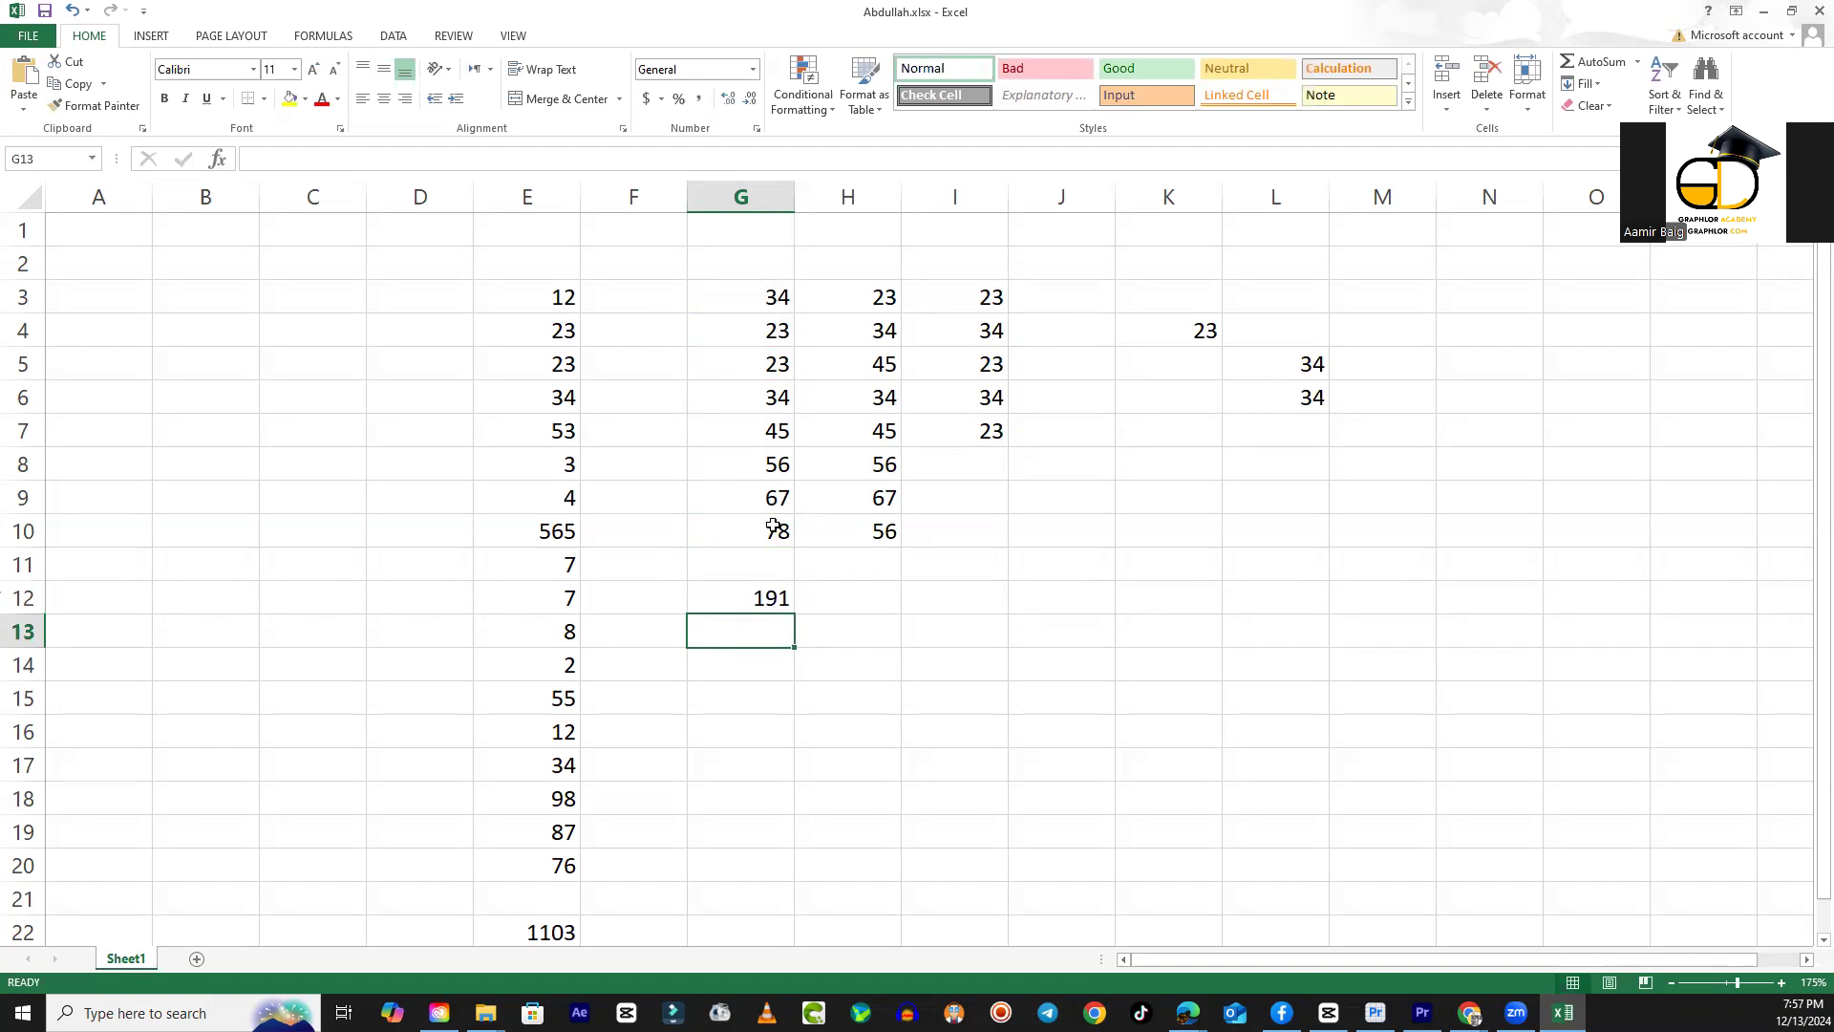
key("Up")
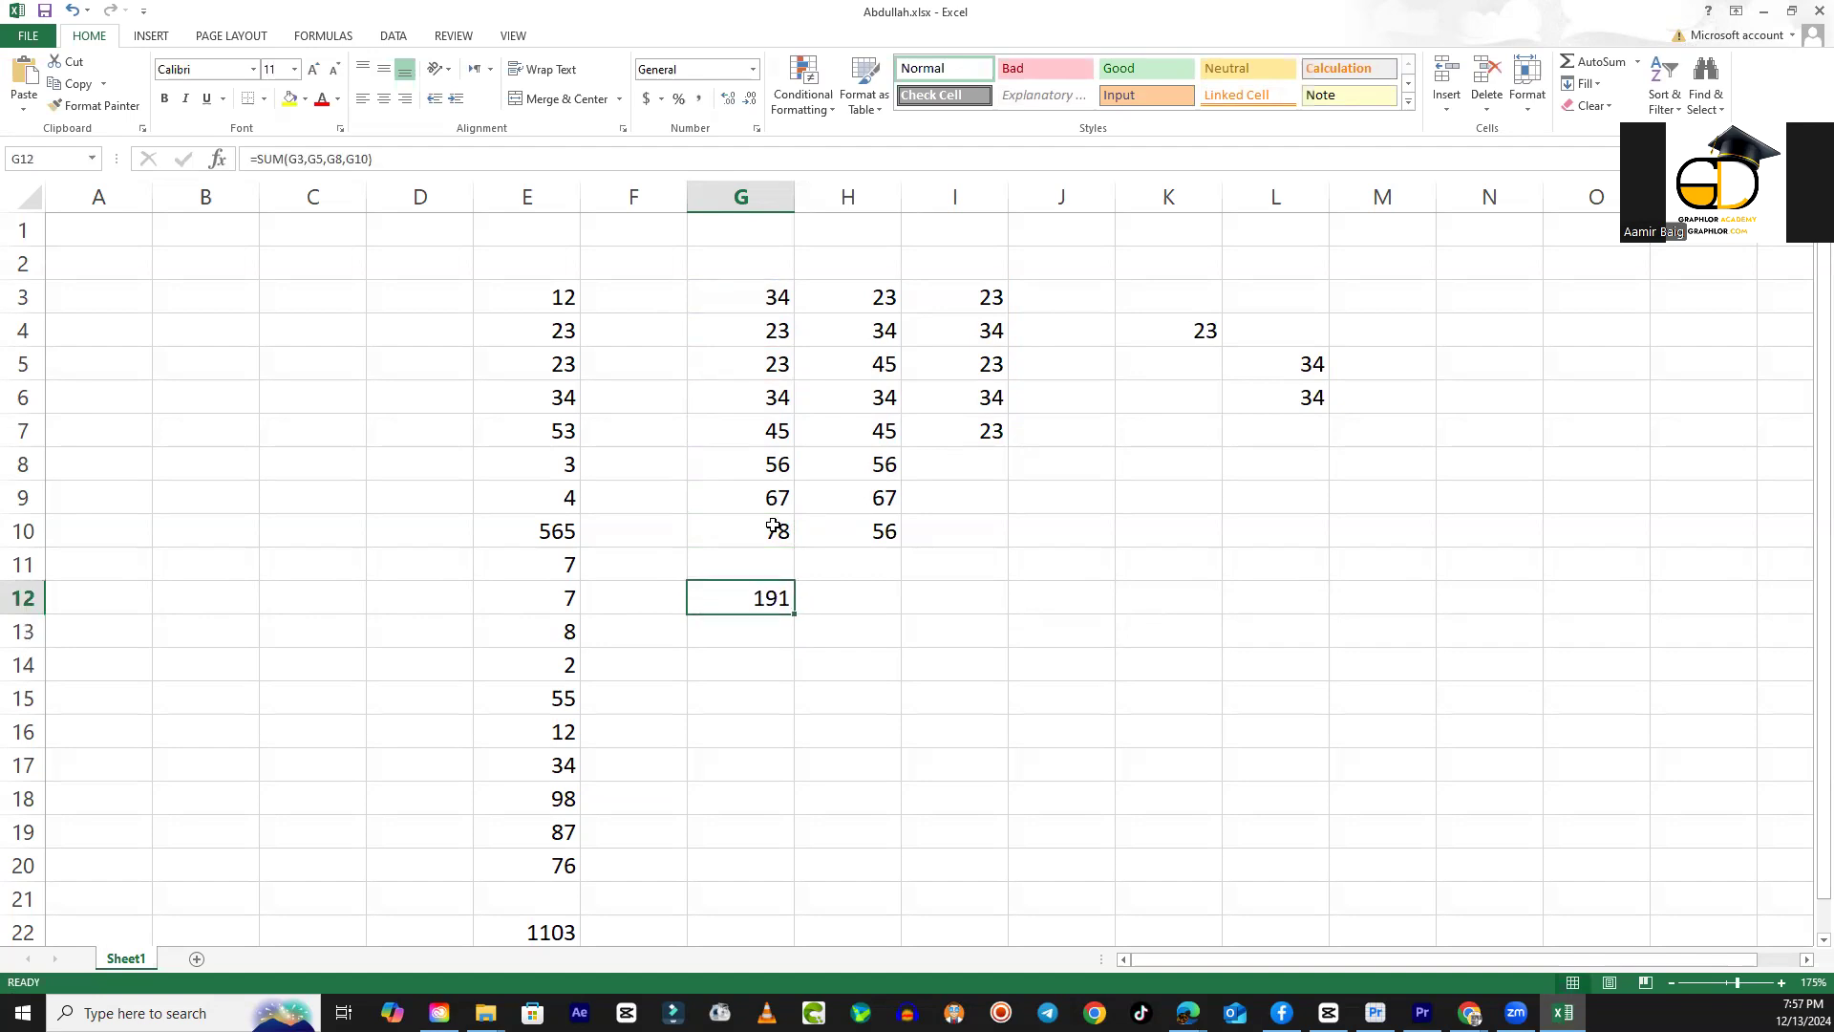
Delete the total of the non-adjacent cells from cell G12.
key("Delete")
key("Up")
key("Up")
key("Right")
key("Right")
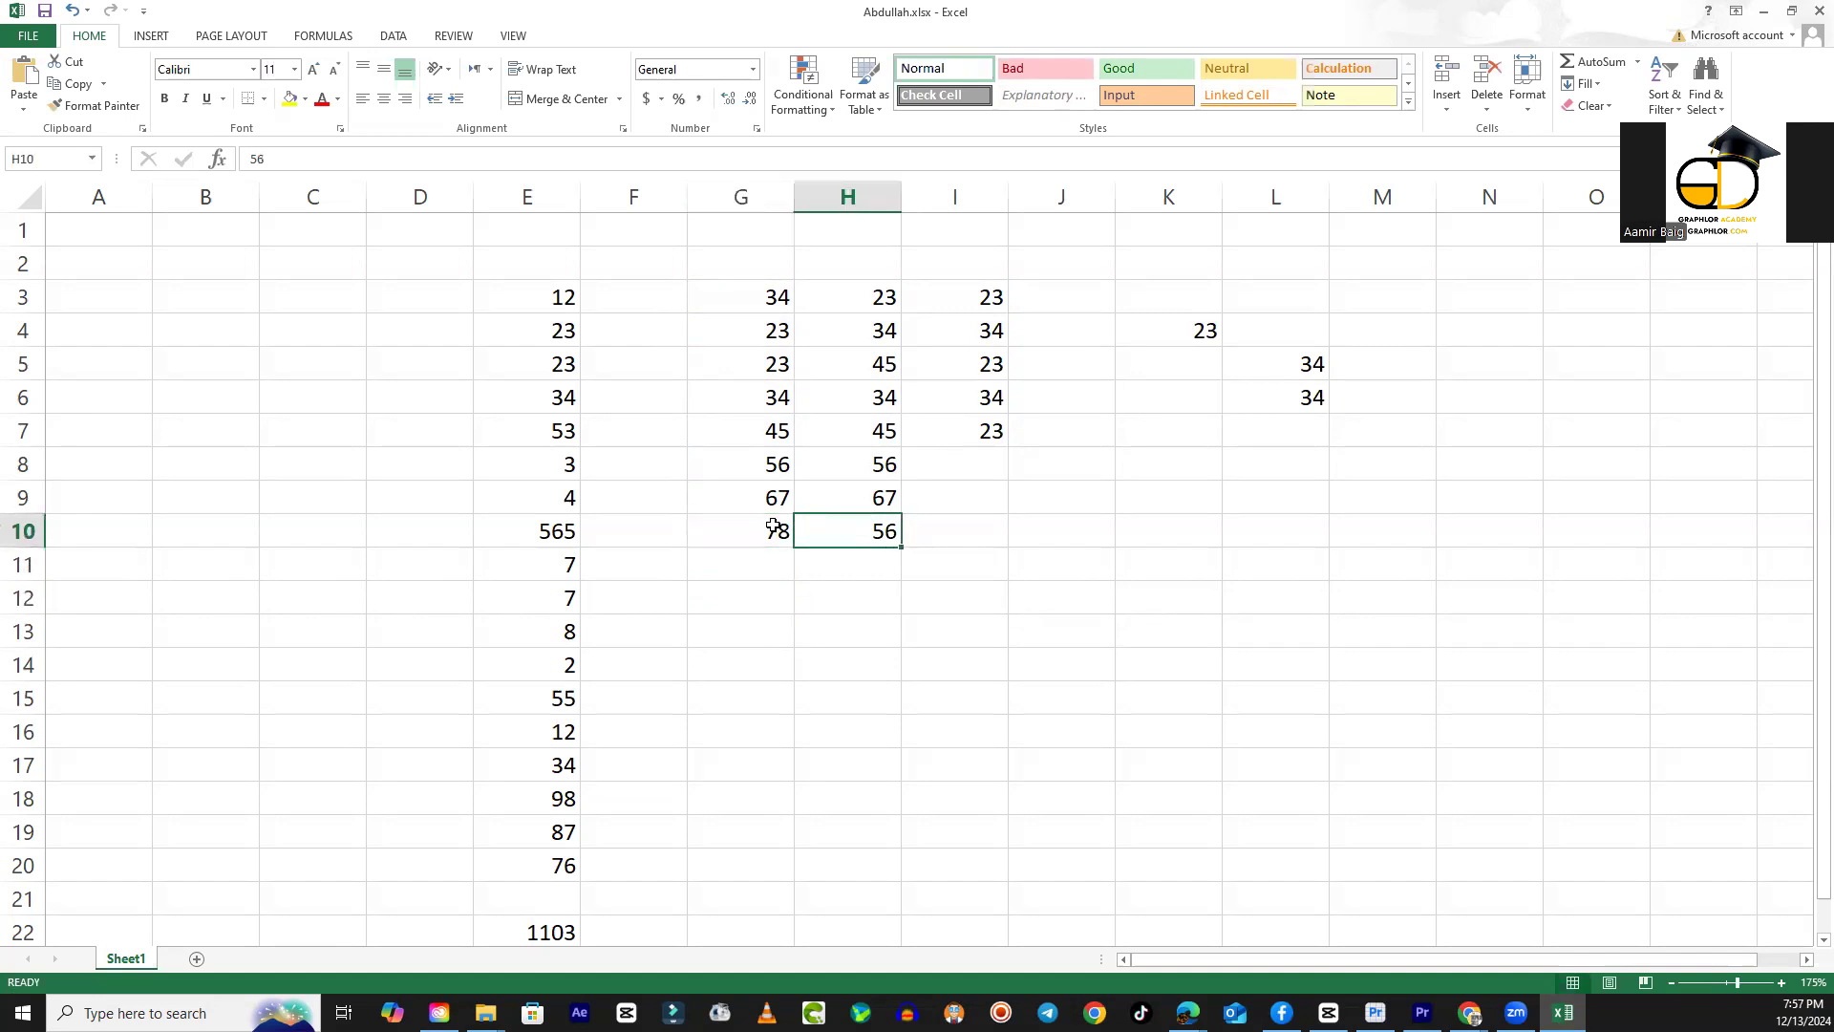
key("Right")
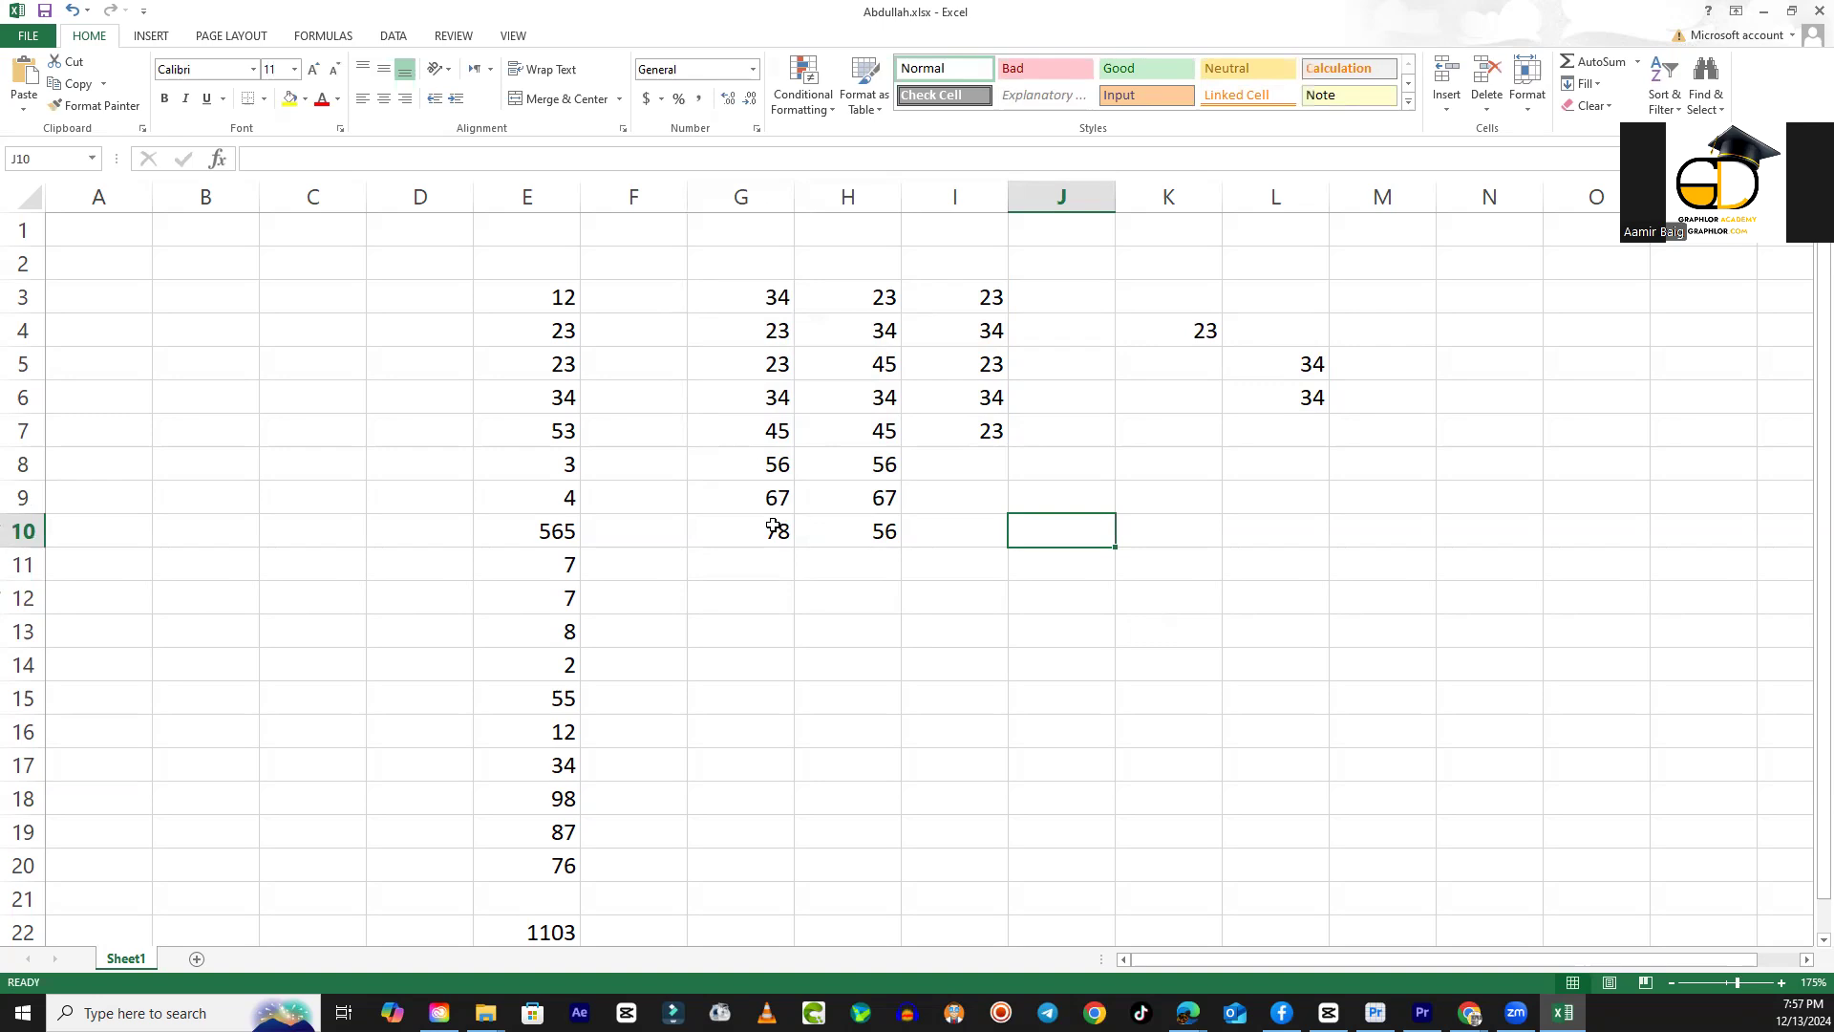
Extend the number list in column I by entering 67, 56 and 45 in cells I8, I9 and I10.
key("Left")
key("Up")
key("Up")
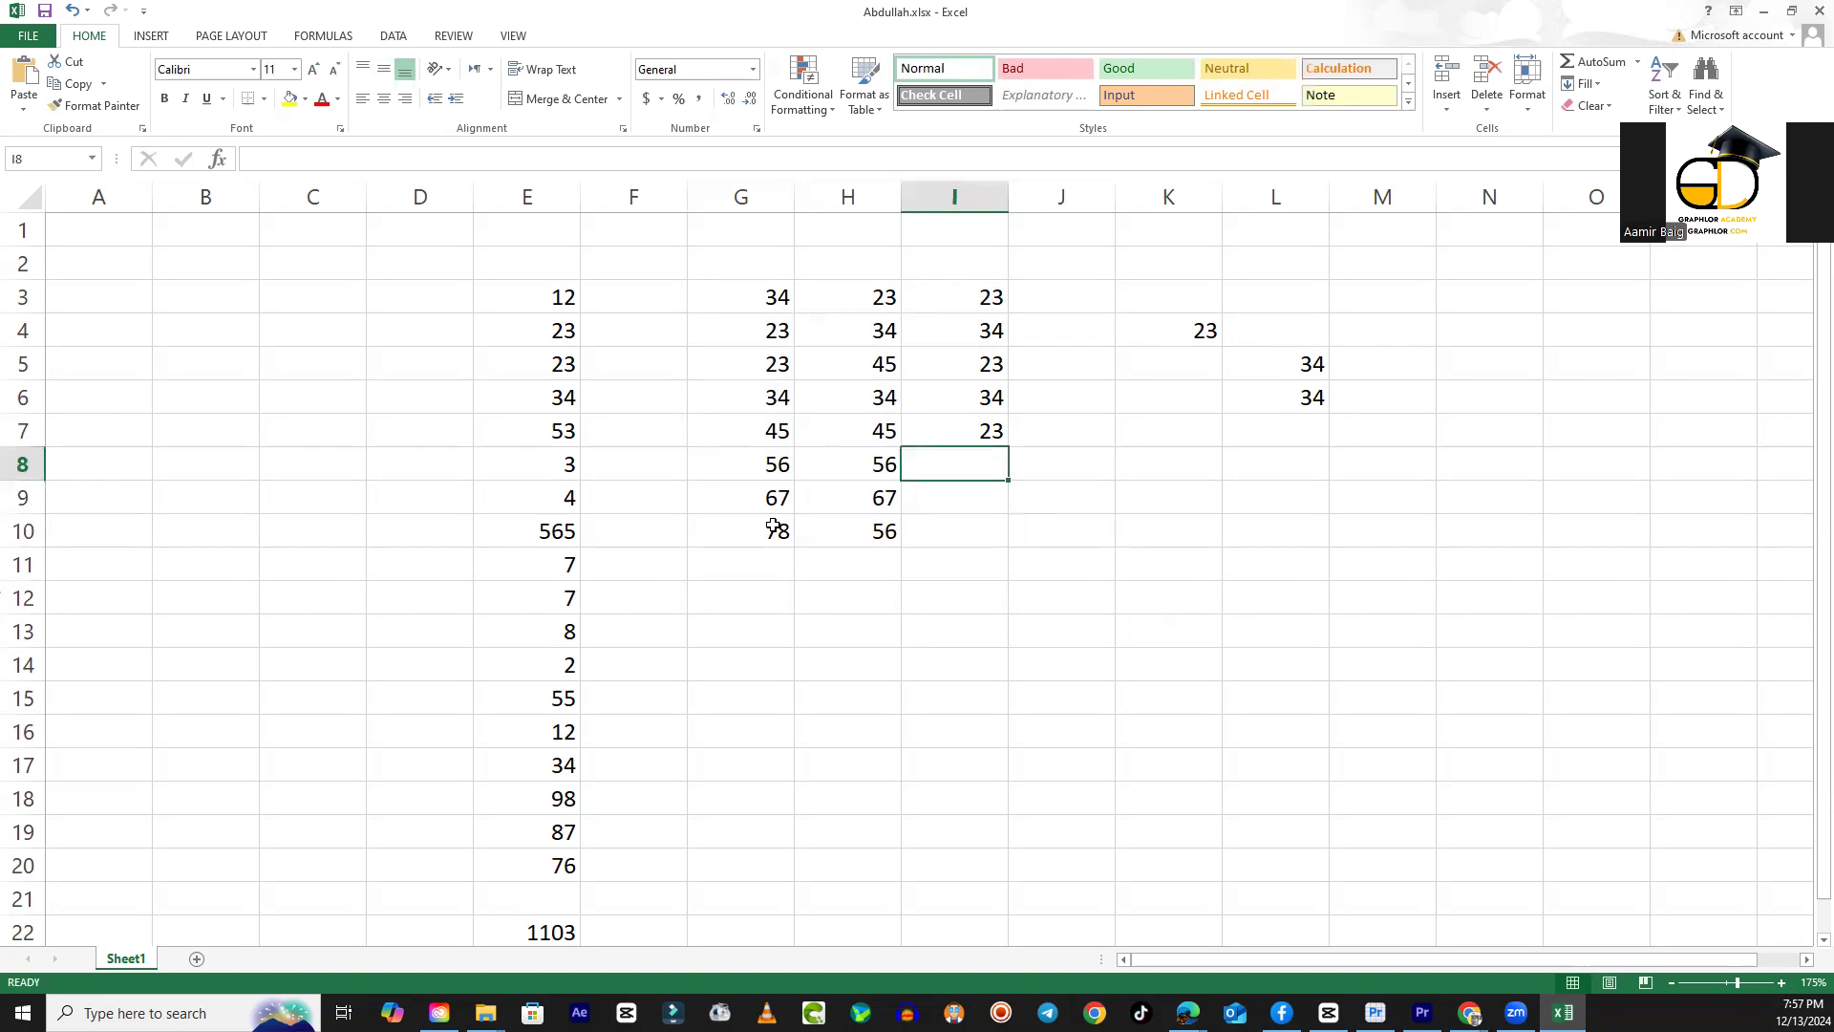
left_click_drag(989, 291, 990, 444)
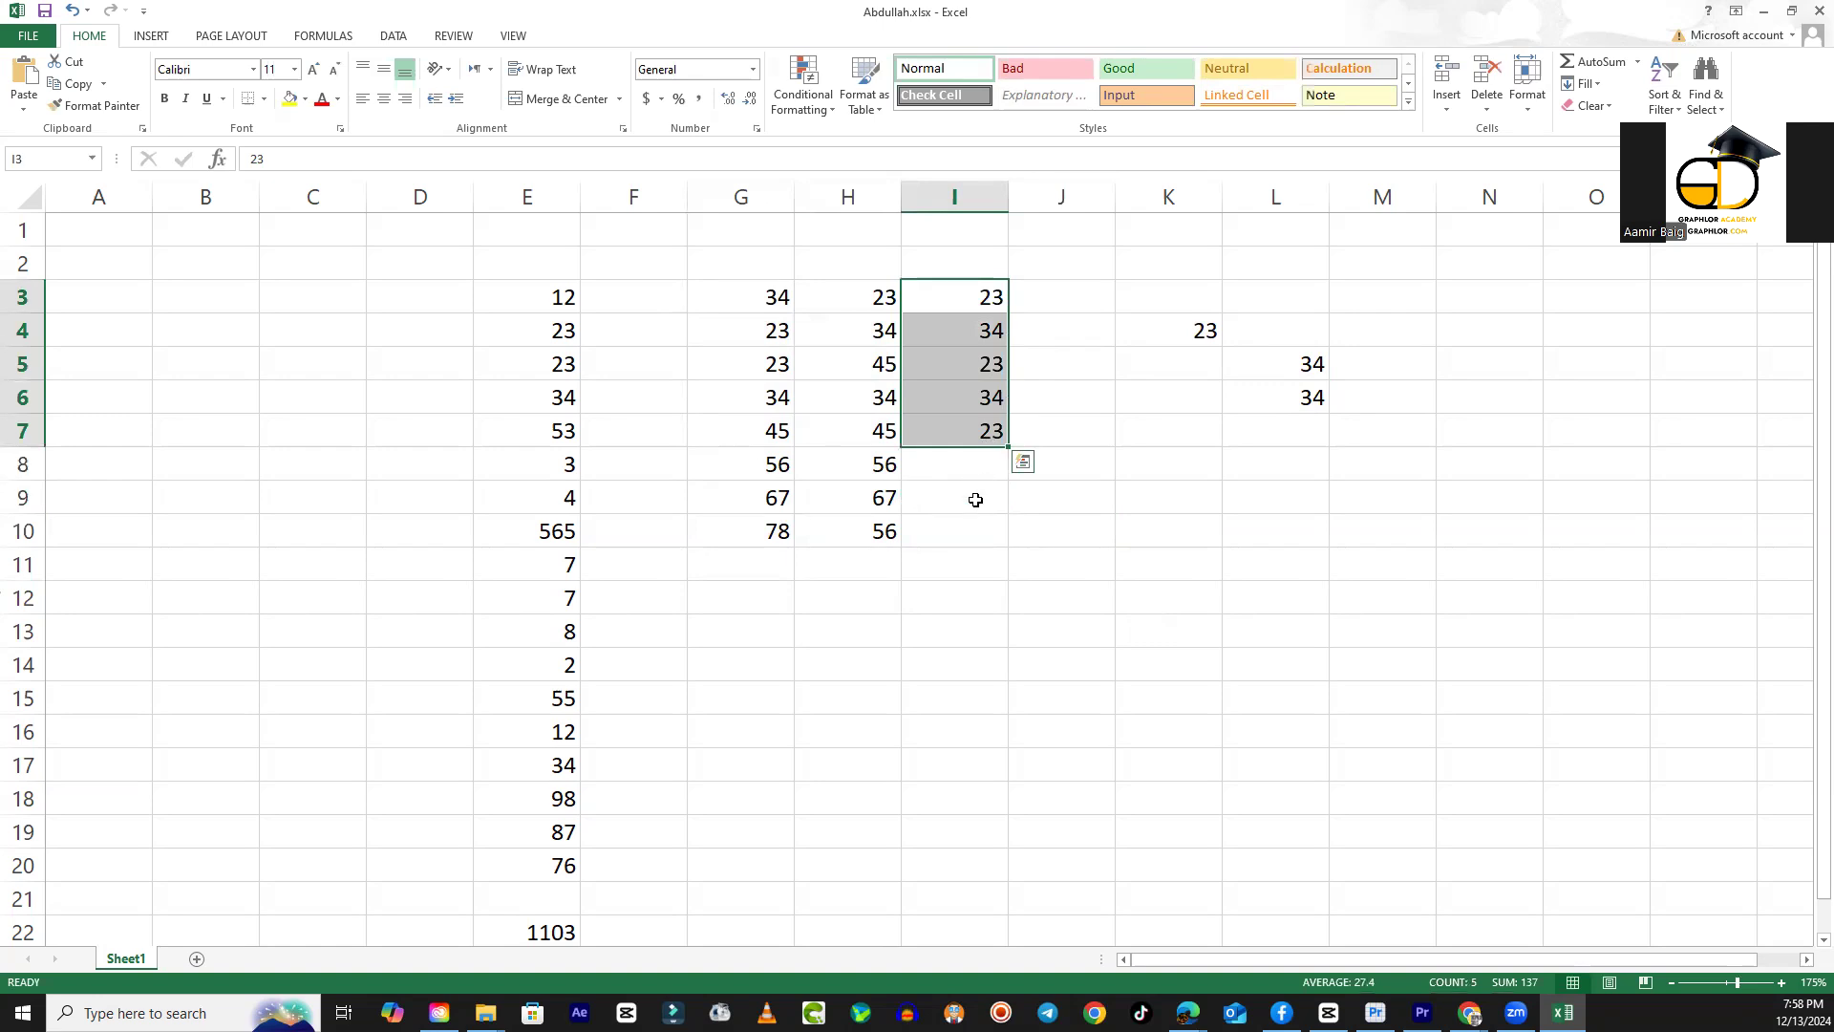
left_click(975, 500)
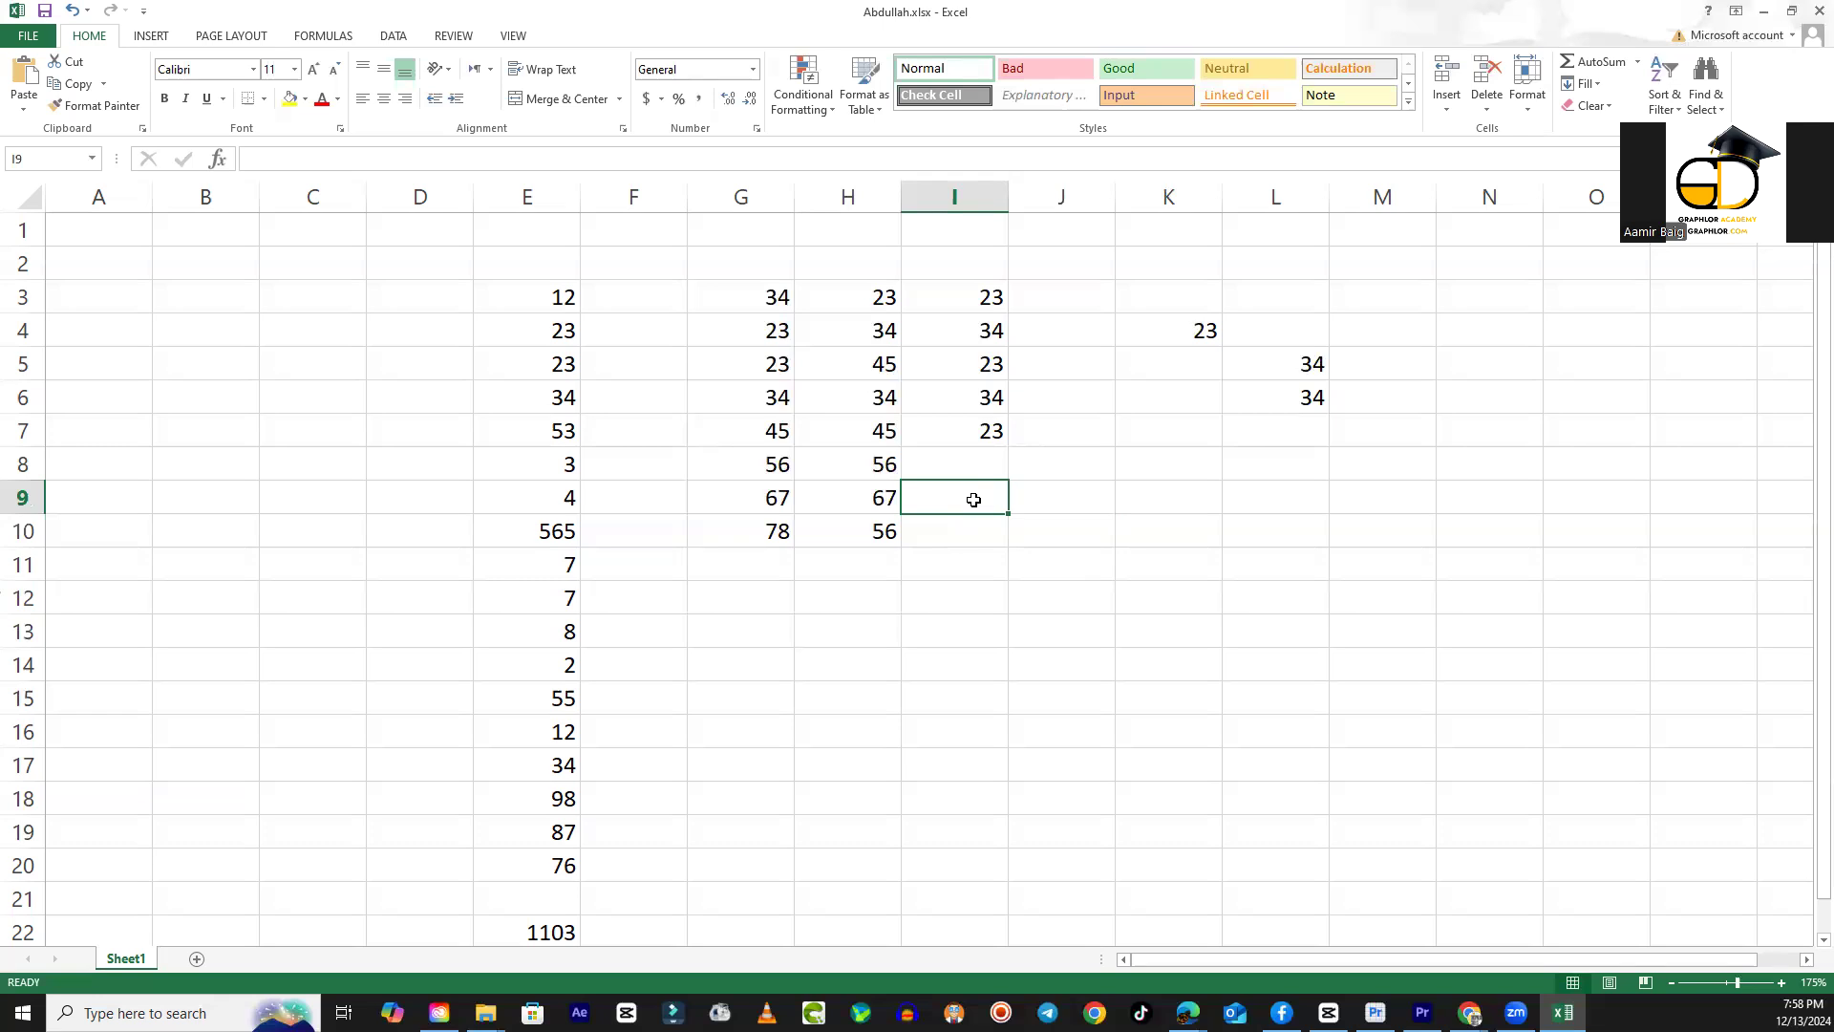
key("Up")
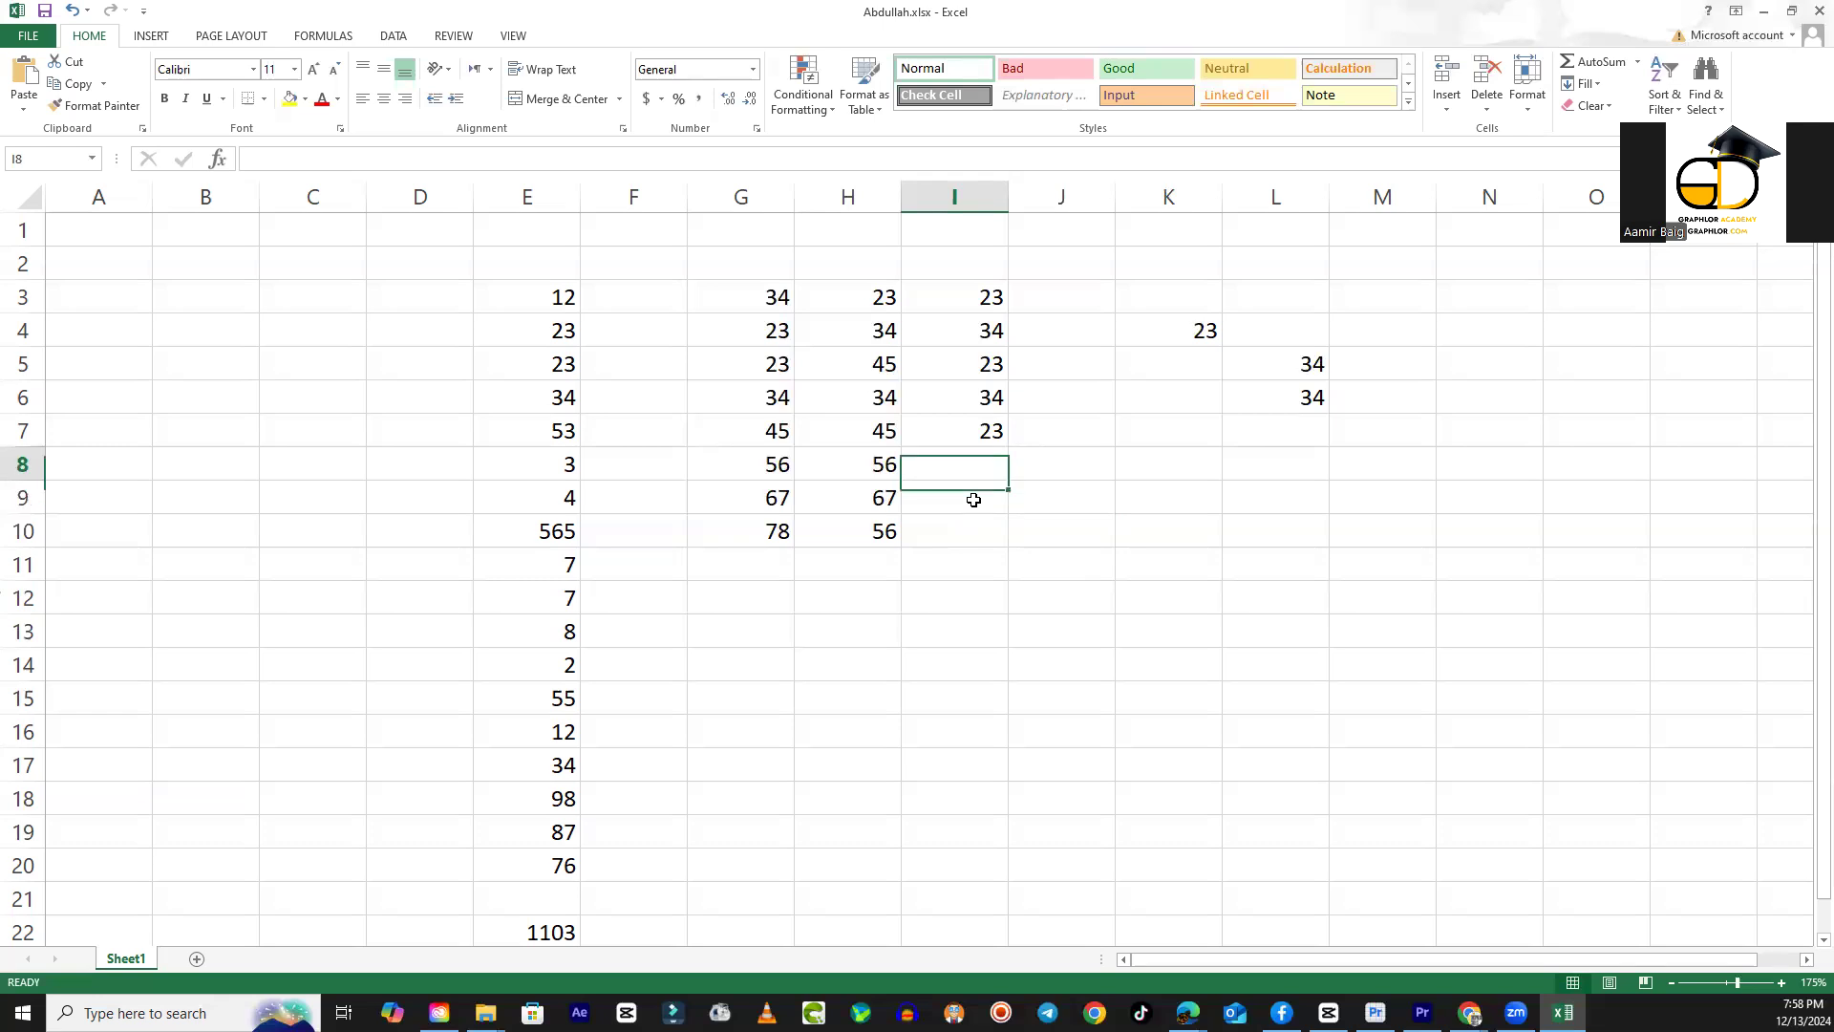
type("67")
key("Return")
type("56")
key("Return")
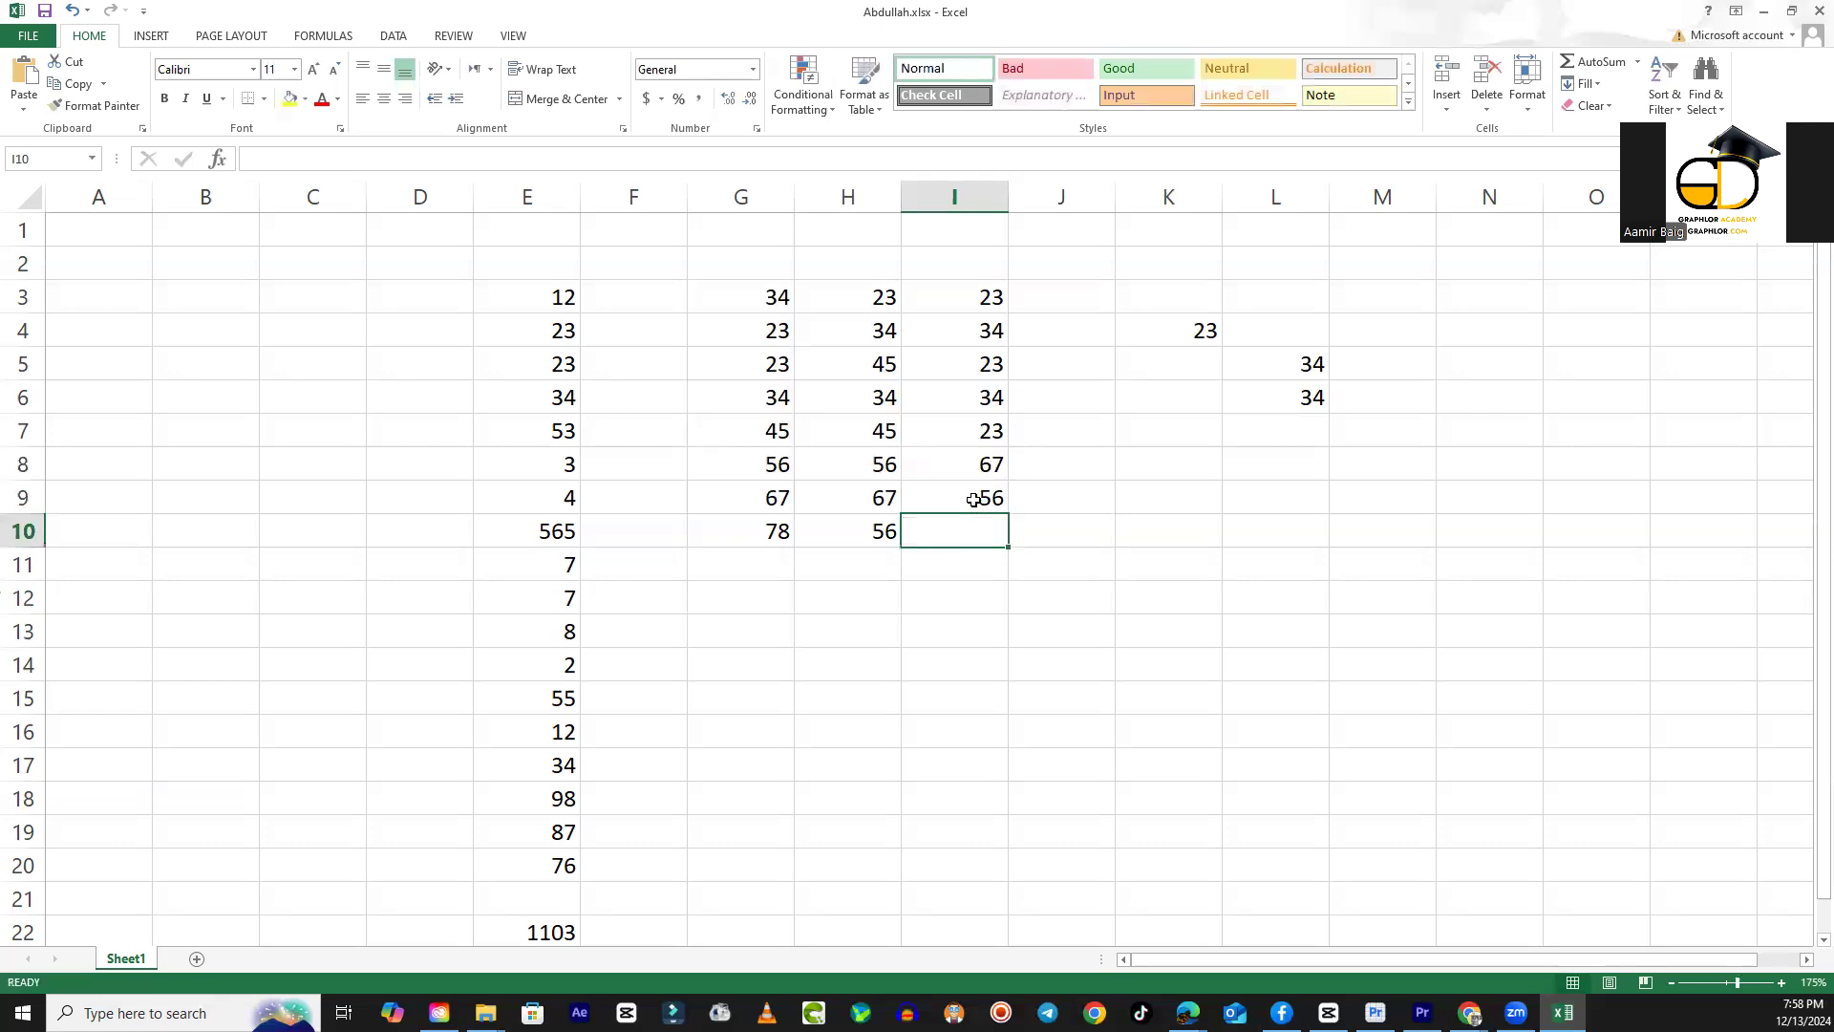
type("45")
key("Return")
Replace the value in cell H9 with 23 and the value in cell H8 with 34.
key("Left")
key("Up")
key("Up")
type("23")
key("Up")
type("34")
key("Up")
key("Down")
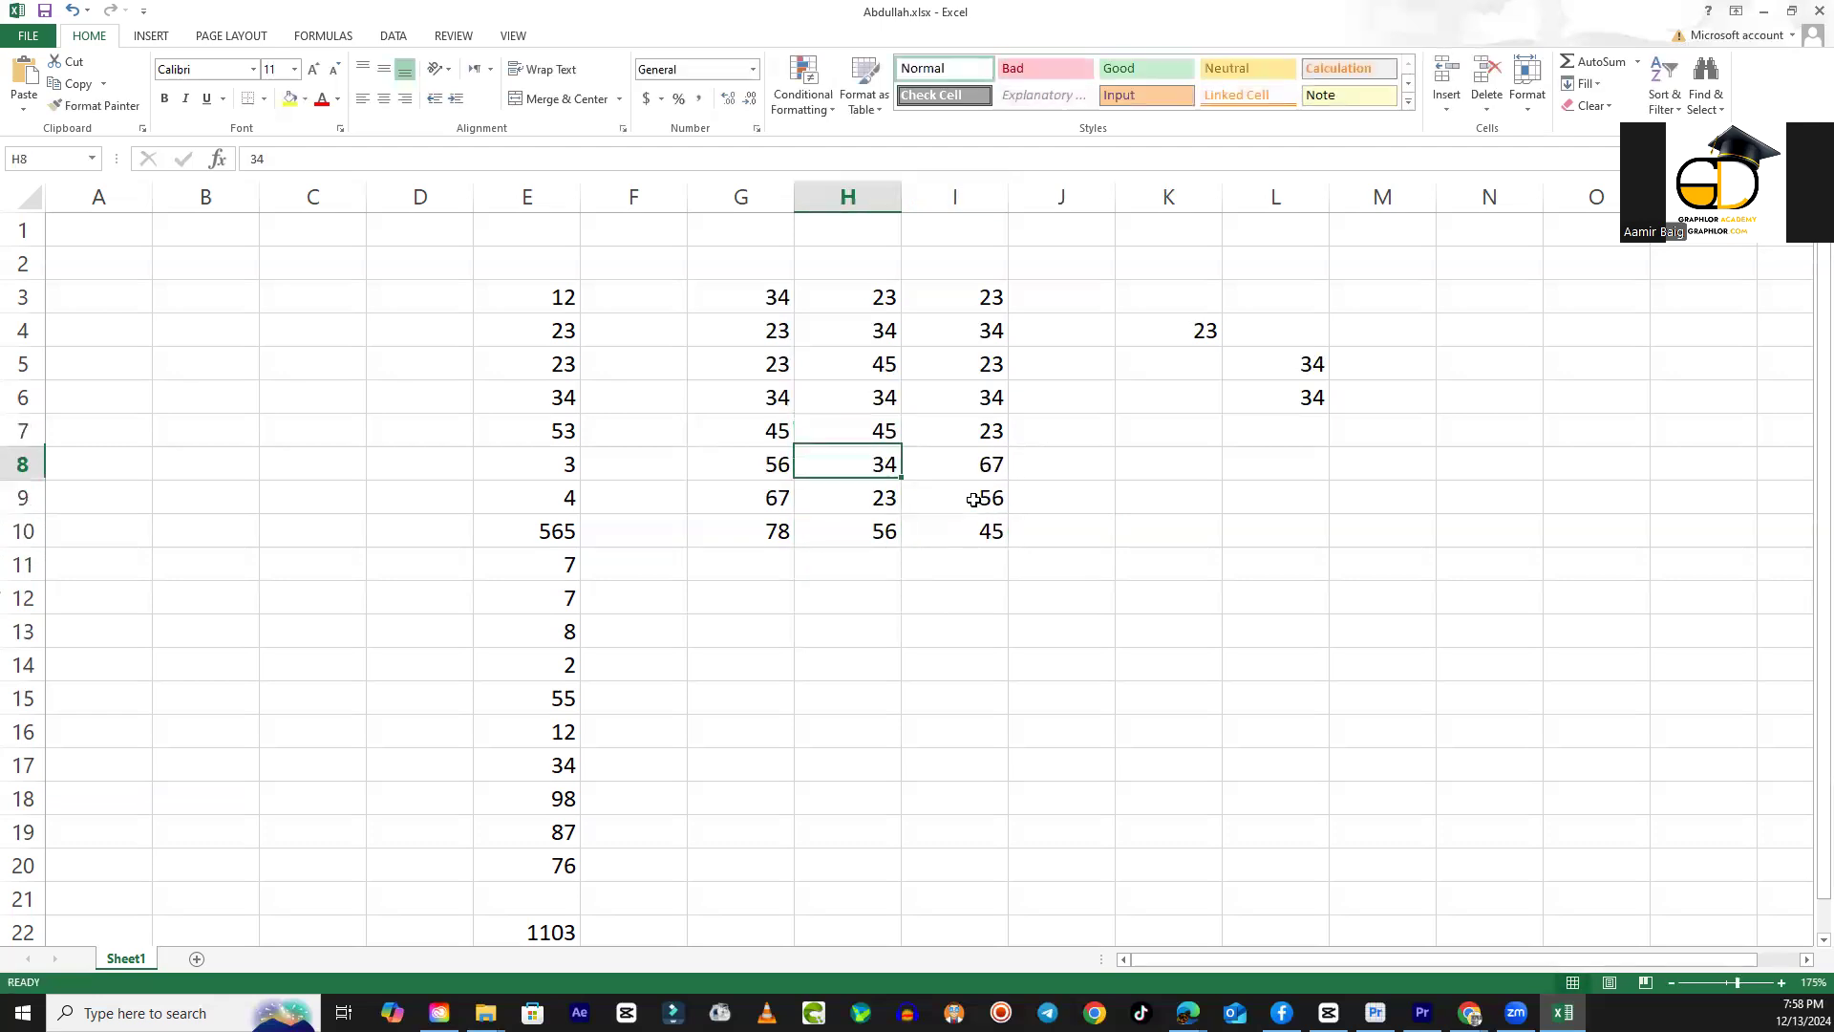
key("Down")
key("Down")
key("Down")
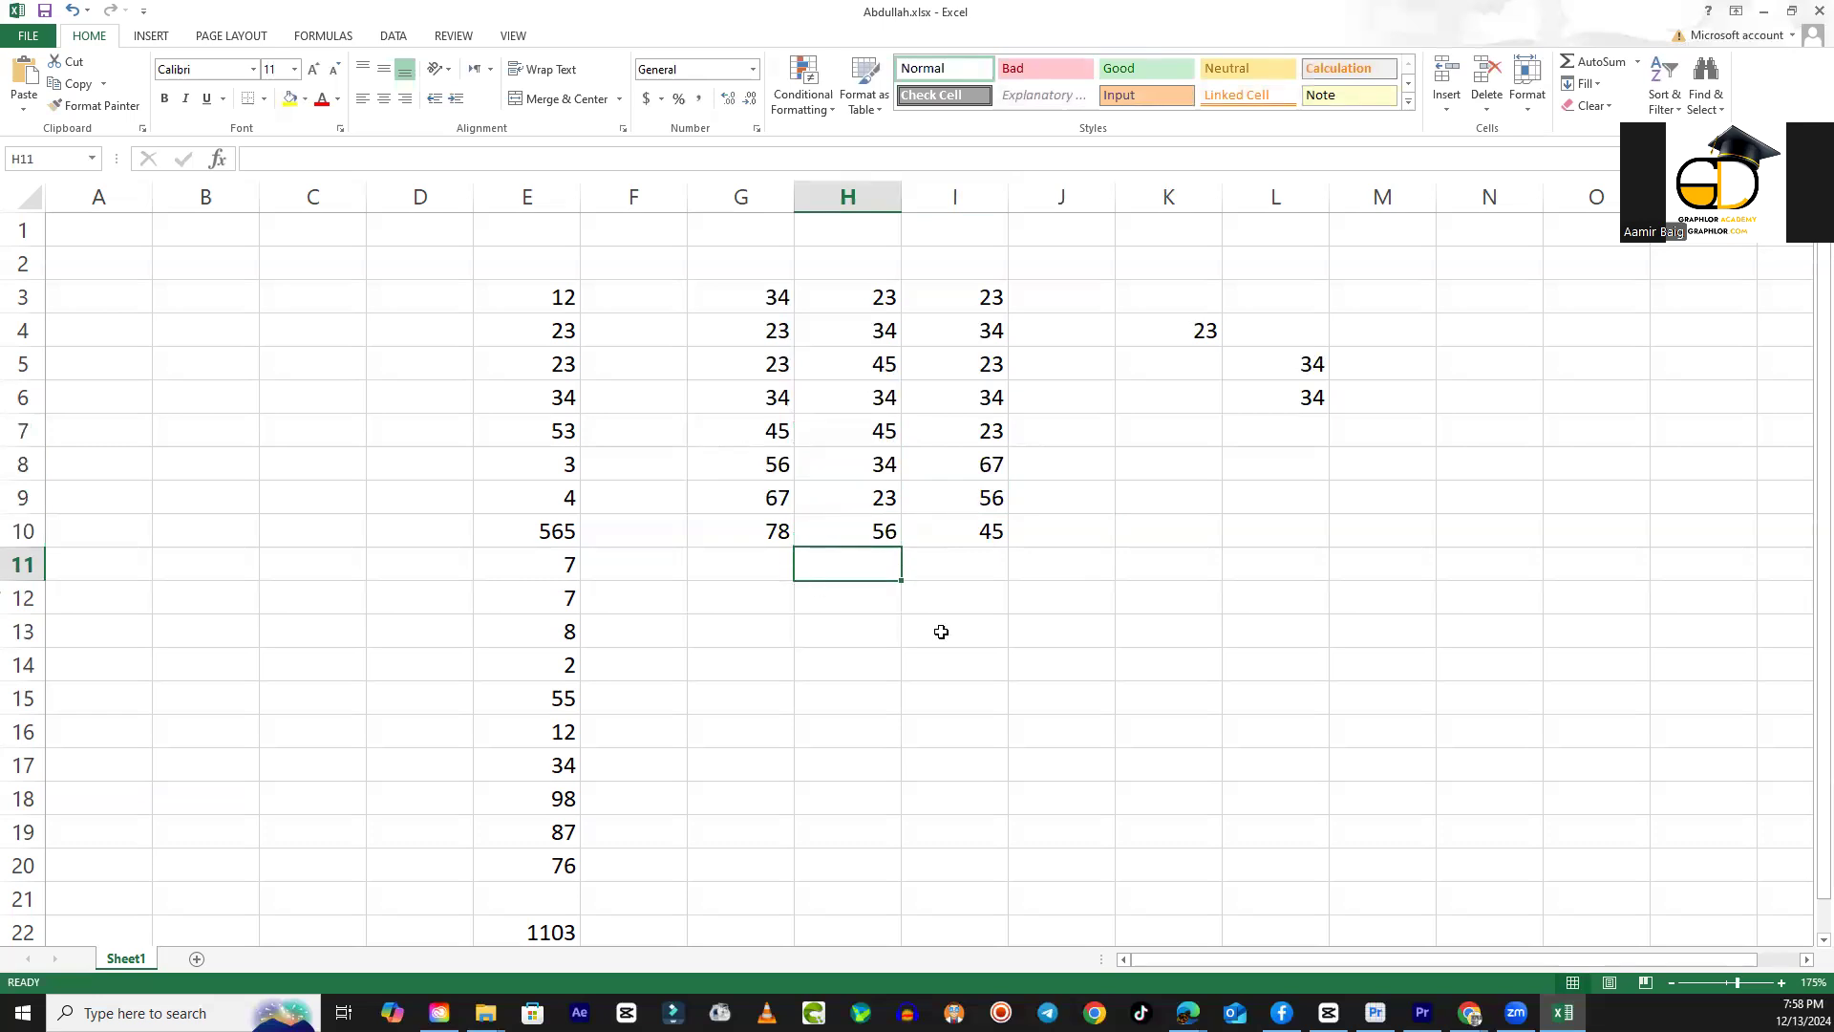
Total the range G3:G10 in cell G11 with a SUM formula.
left_click(769, 571)
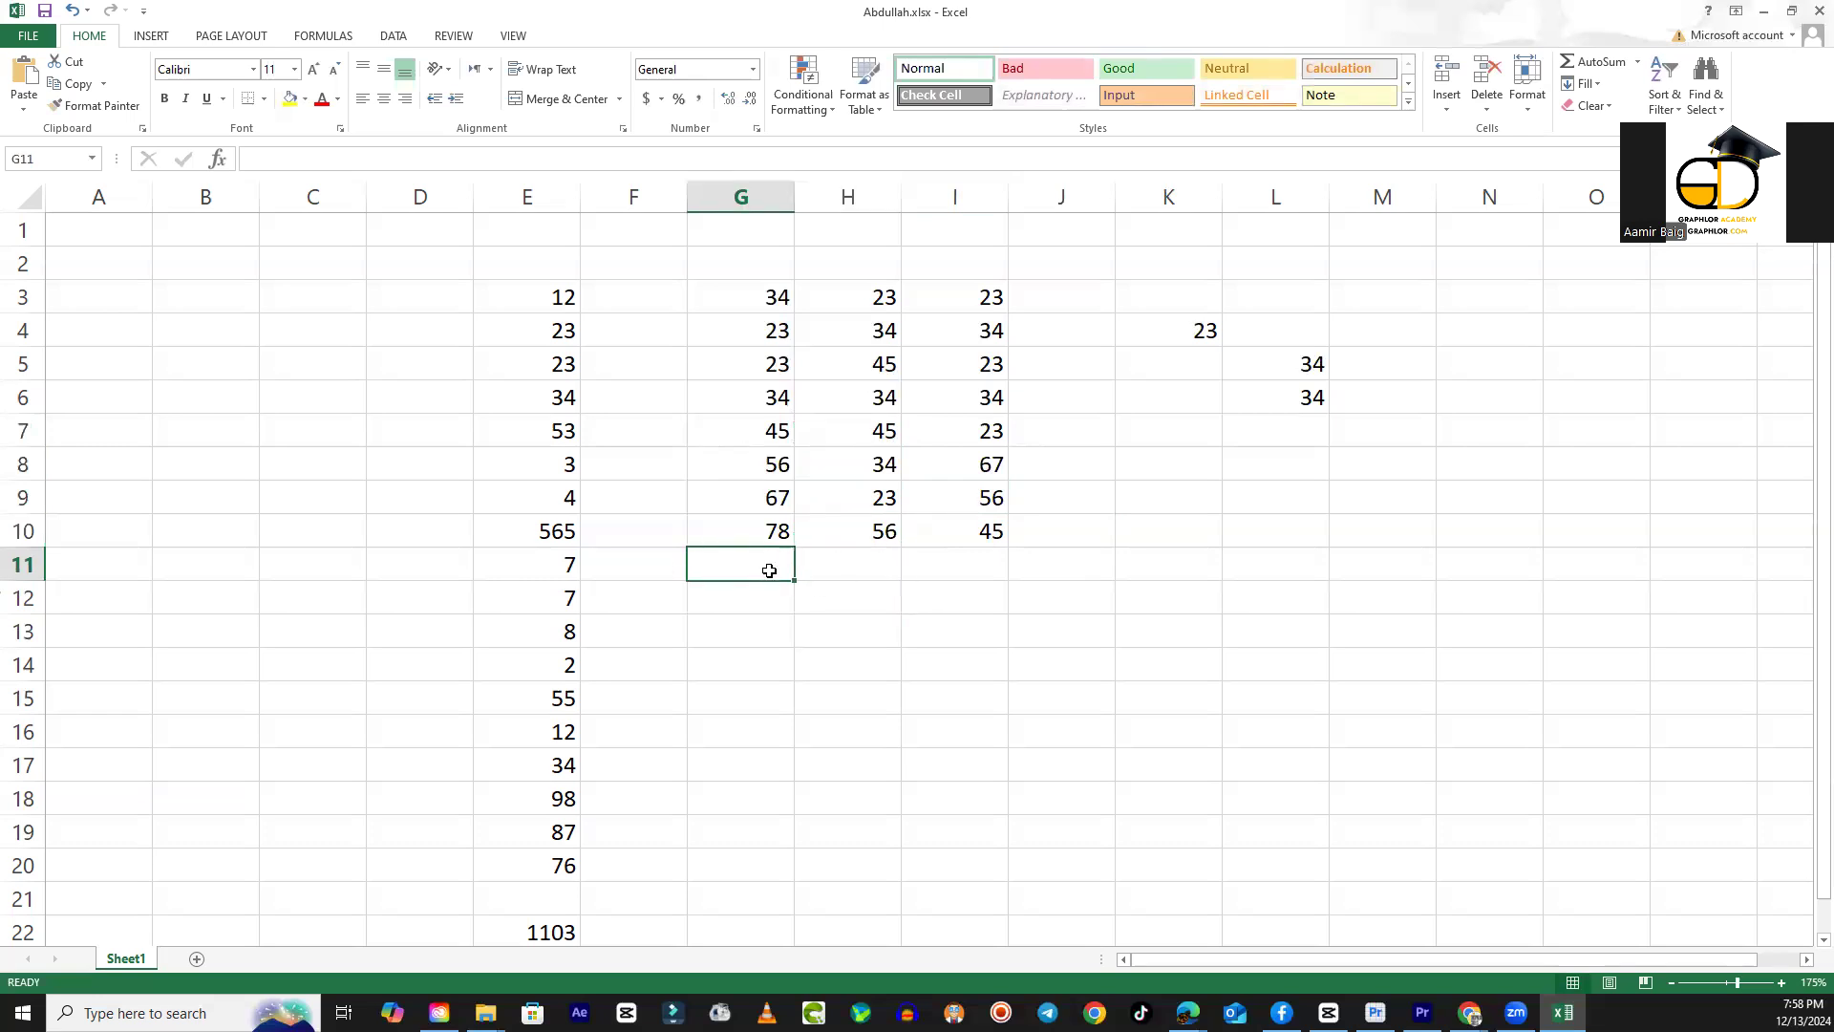
type("=sum(")
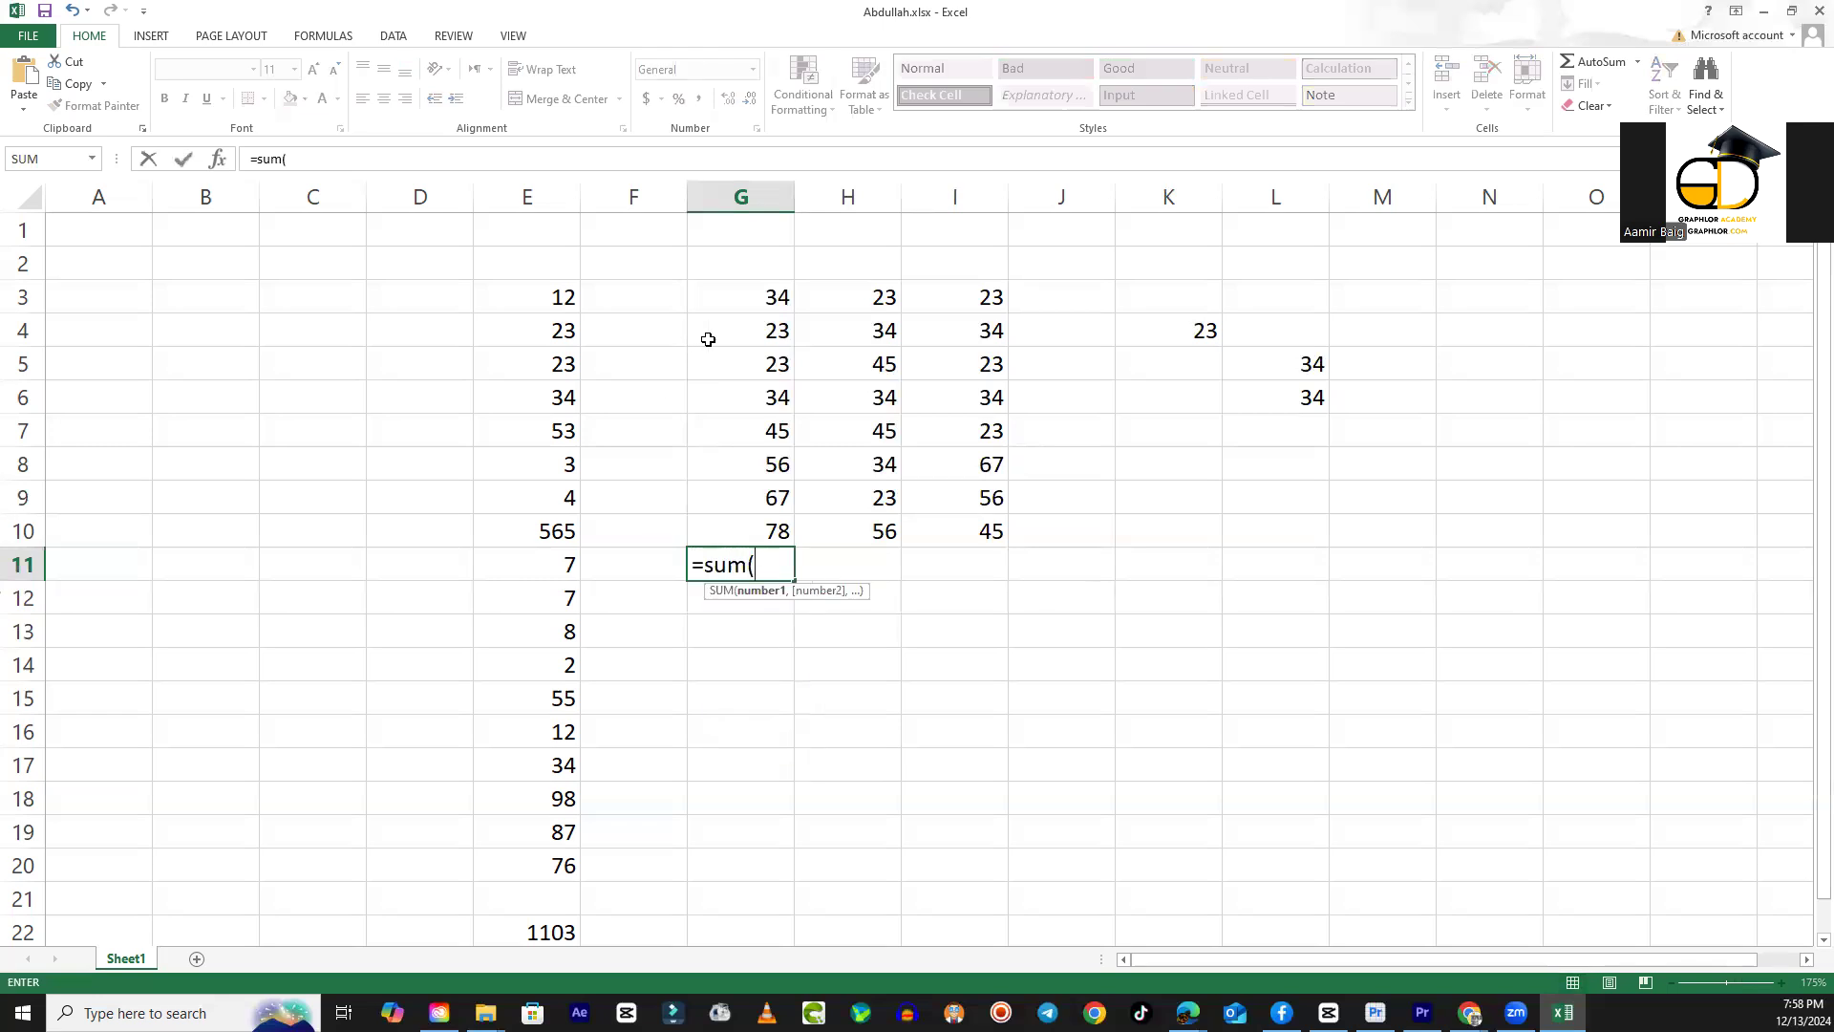
left_click_drag(755, 298, 778, 523)
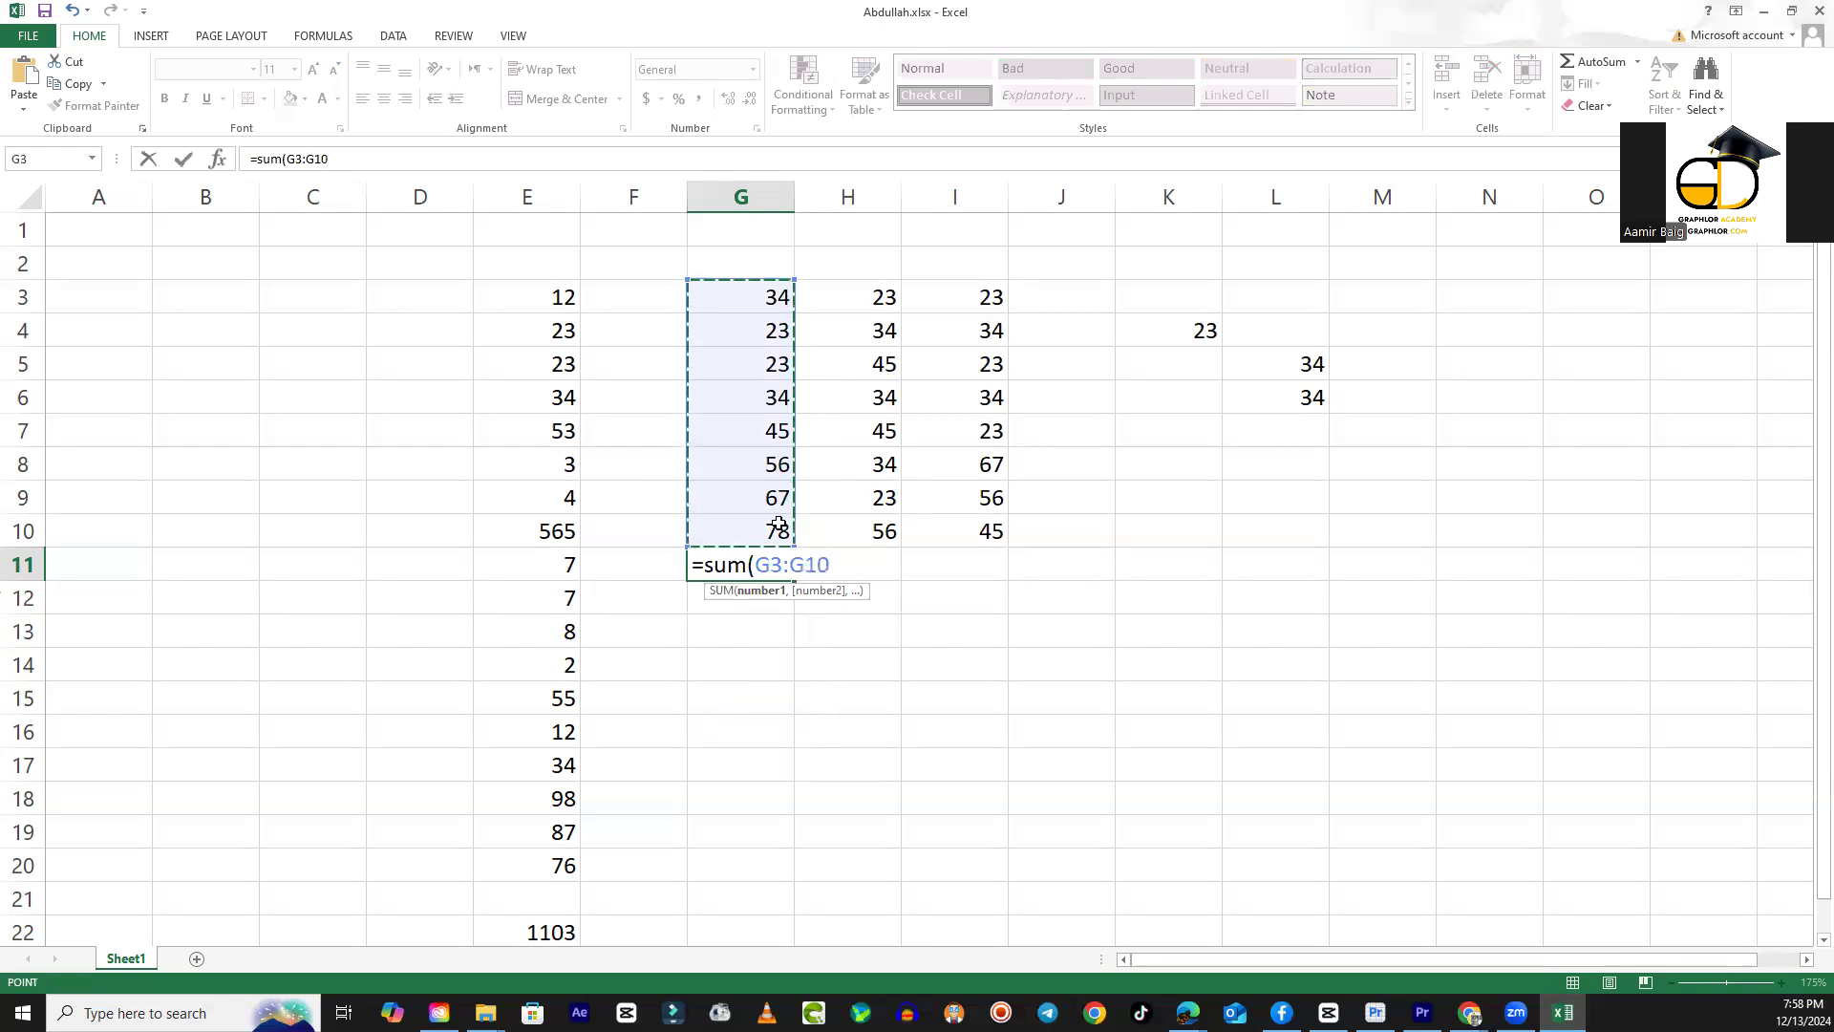
type(")")
key("Return")
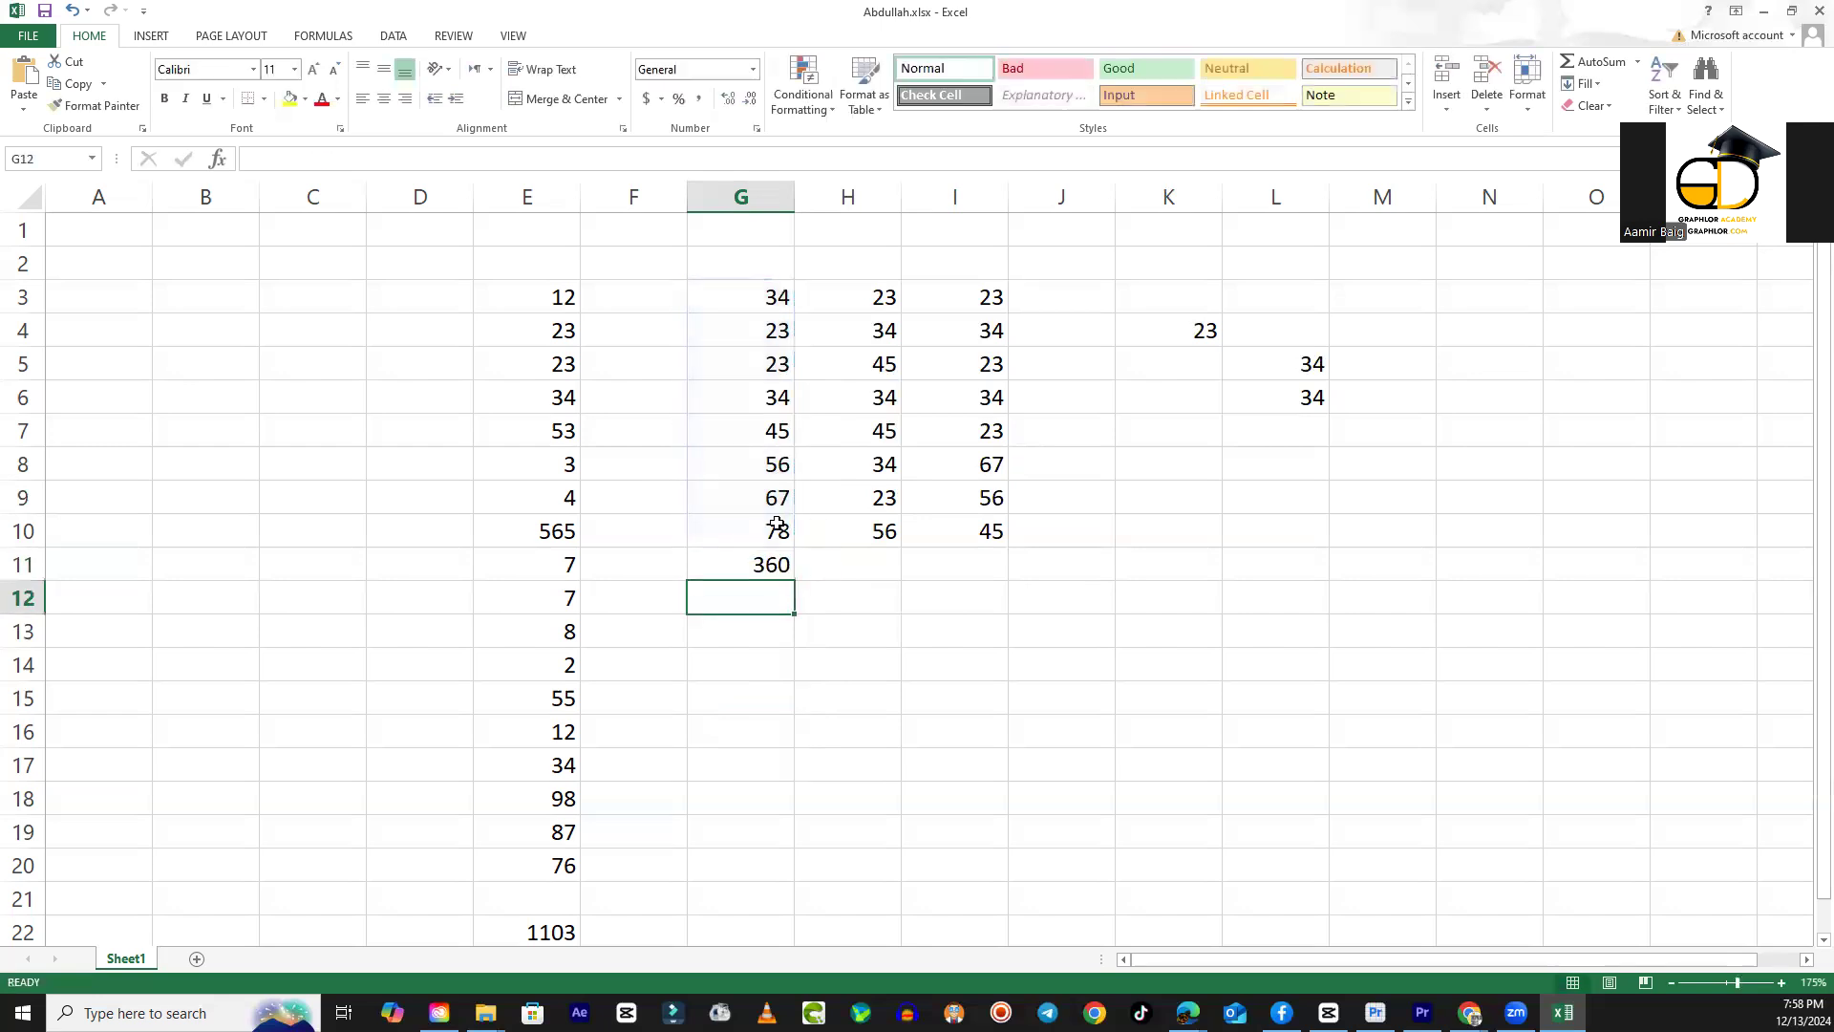
Fill the SUM formula from cell G11 across cells H11 and I11.
left_click(741, 560)
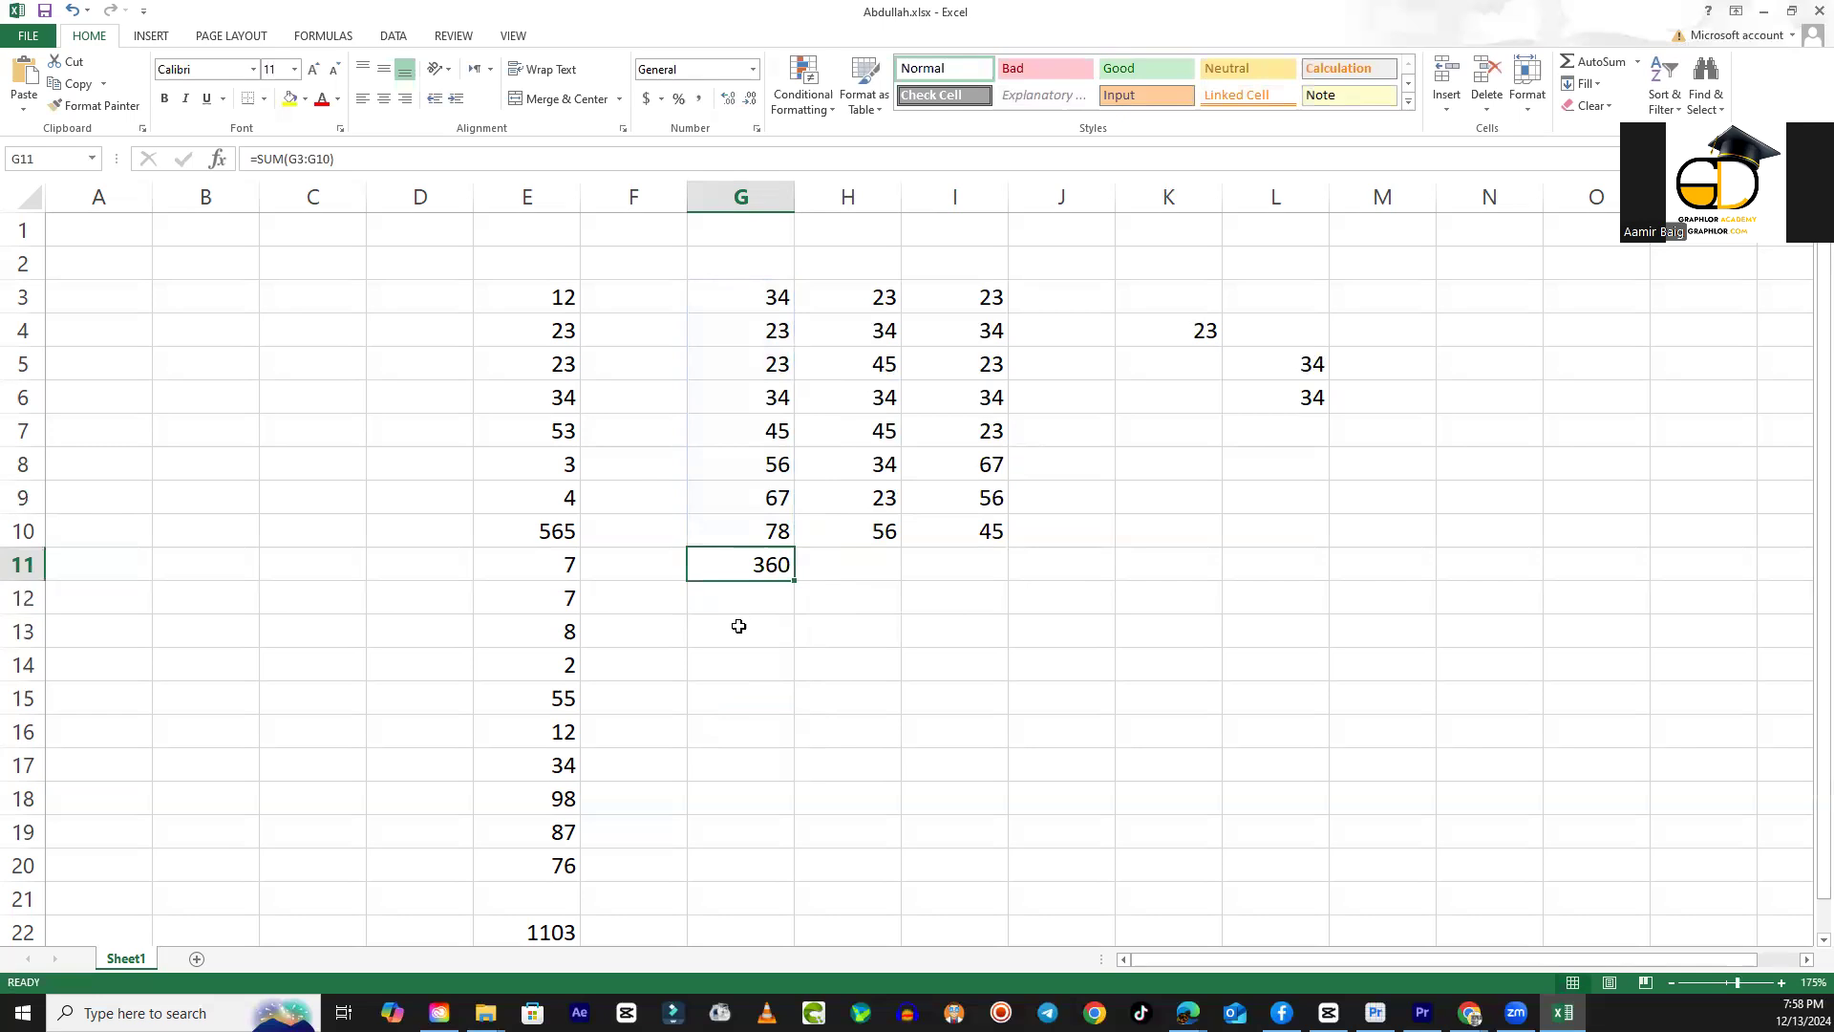
left_click(884, 559)
left_click(950, 570)
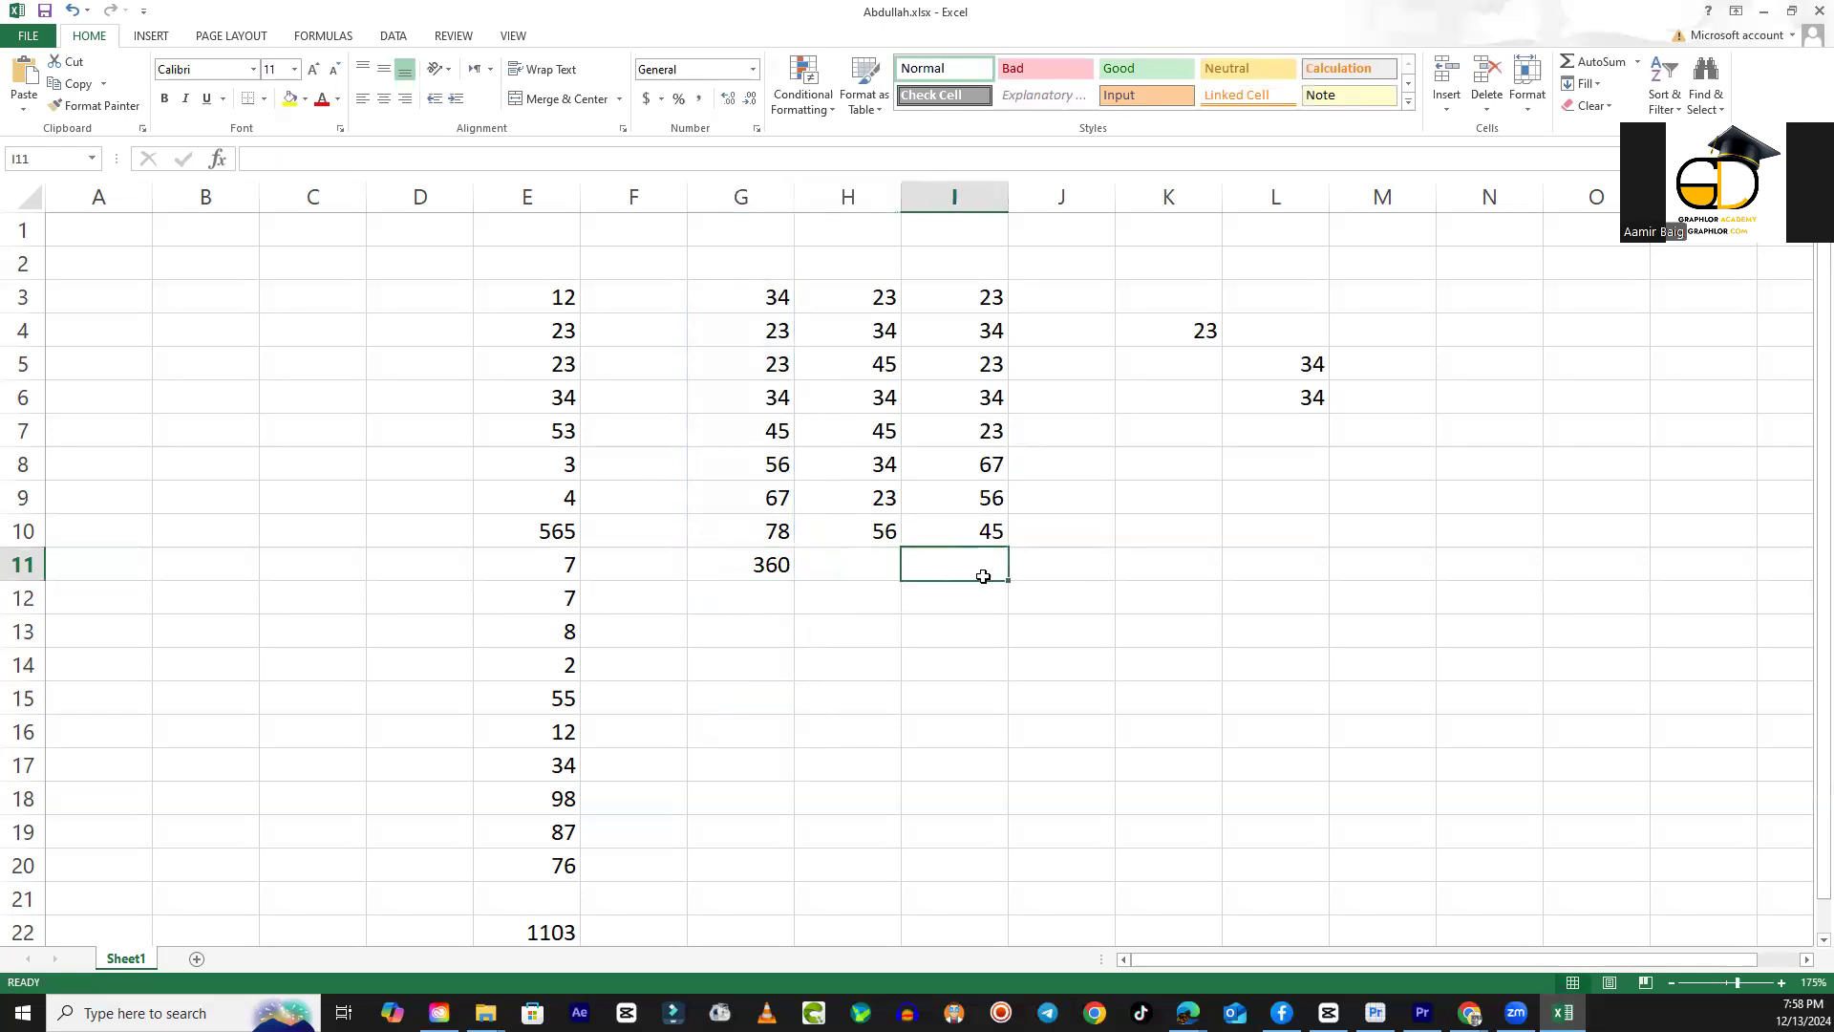
left_click(759, 569)
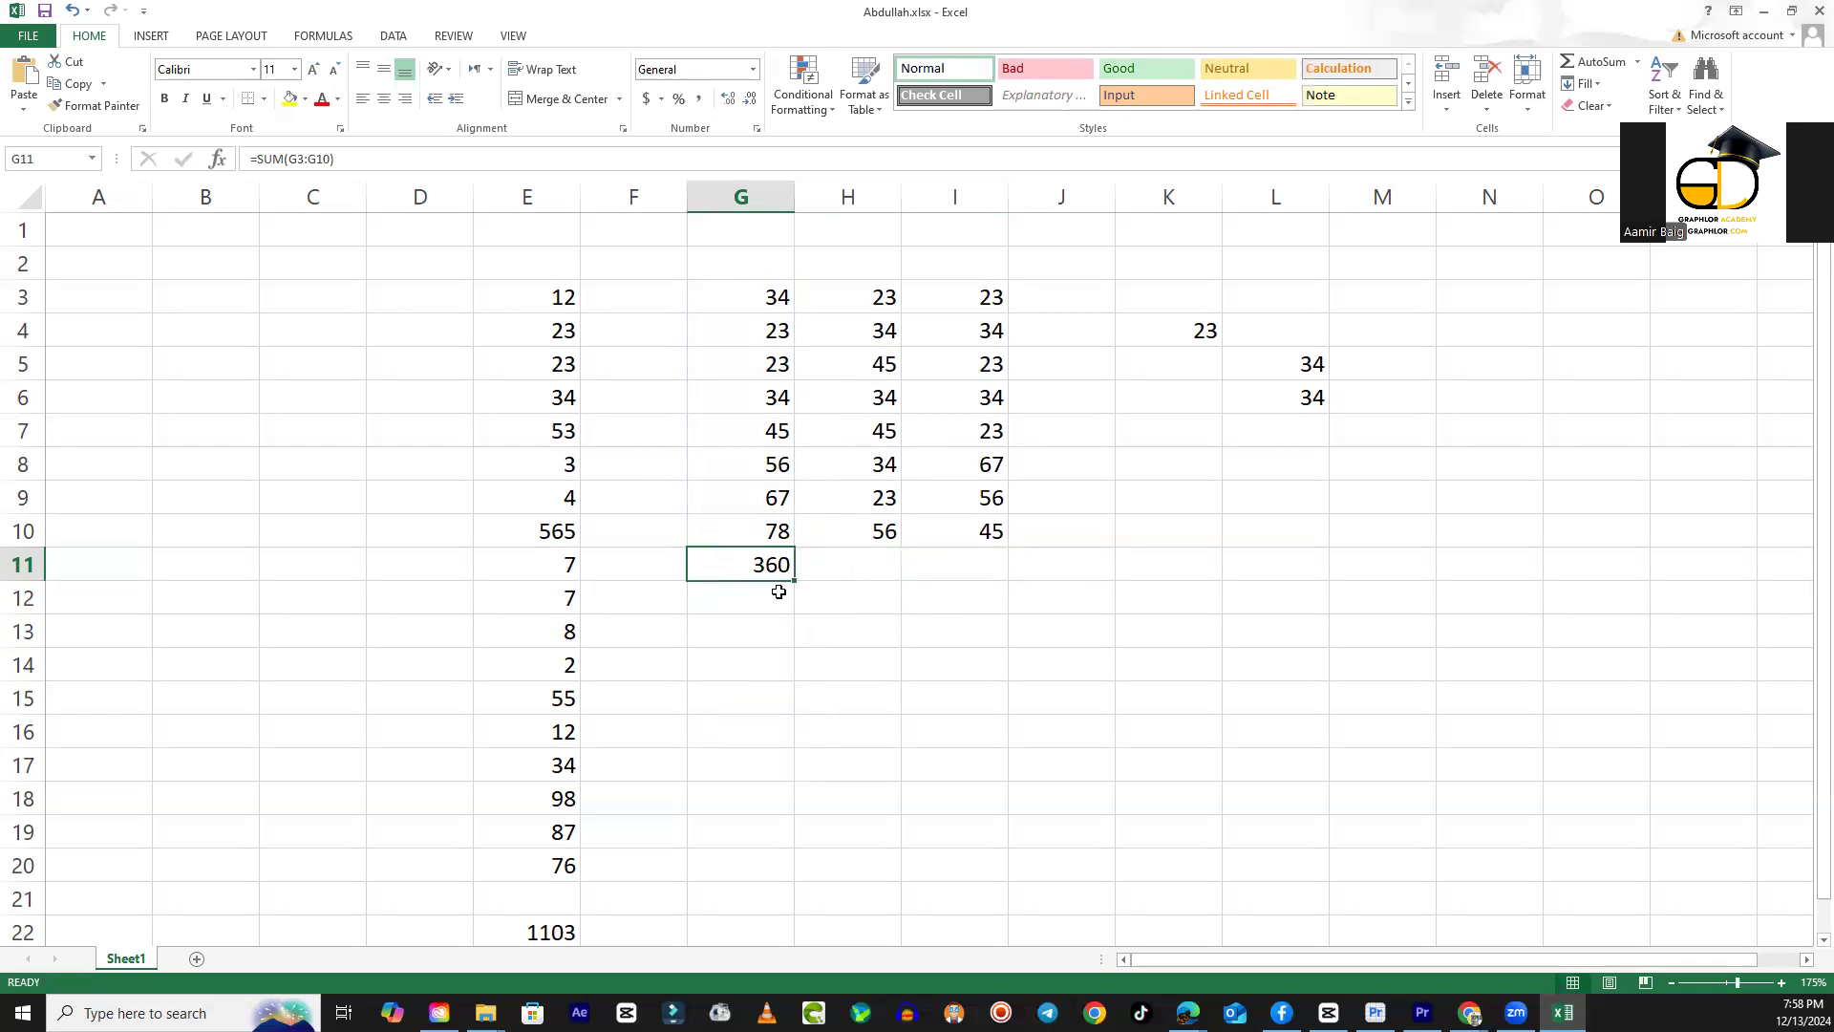
left_click_drag(790, 588, 974, 582)
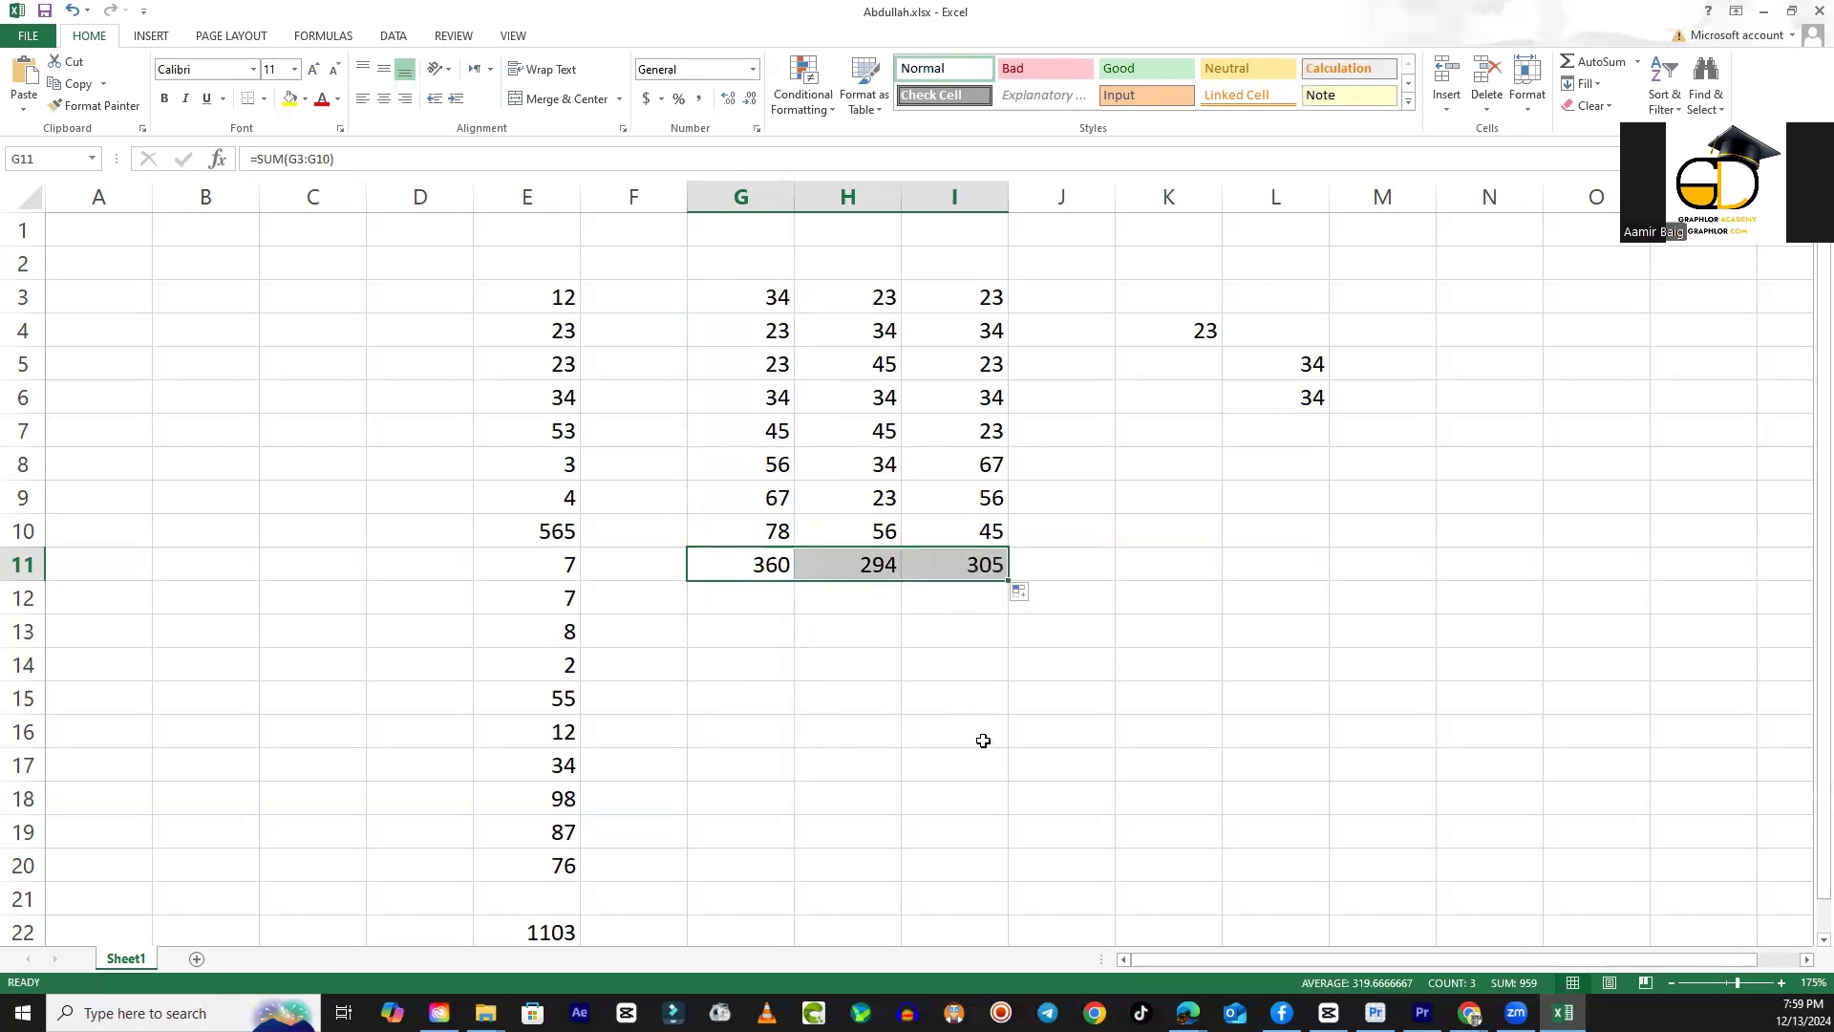
left_click(838, 669)
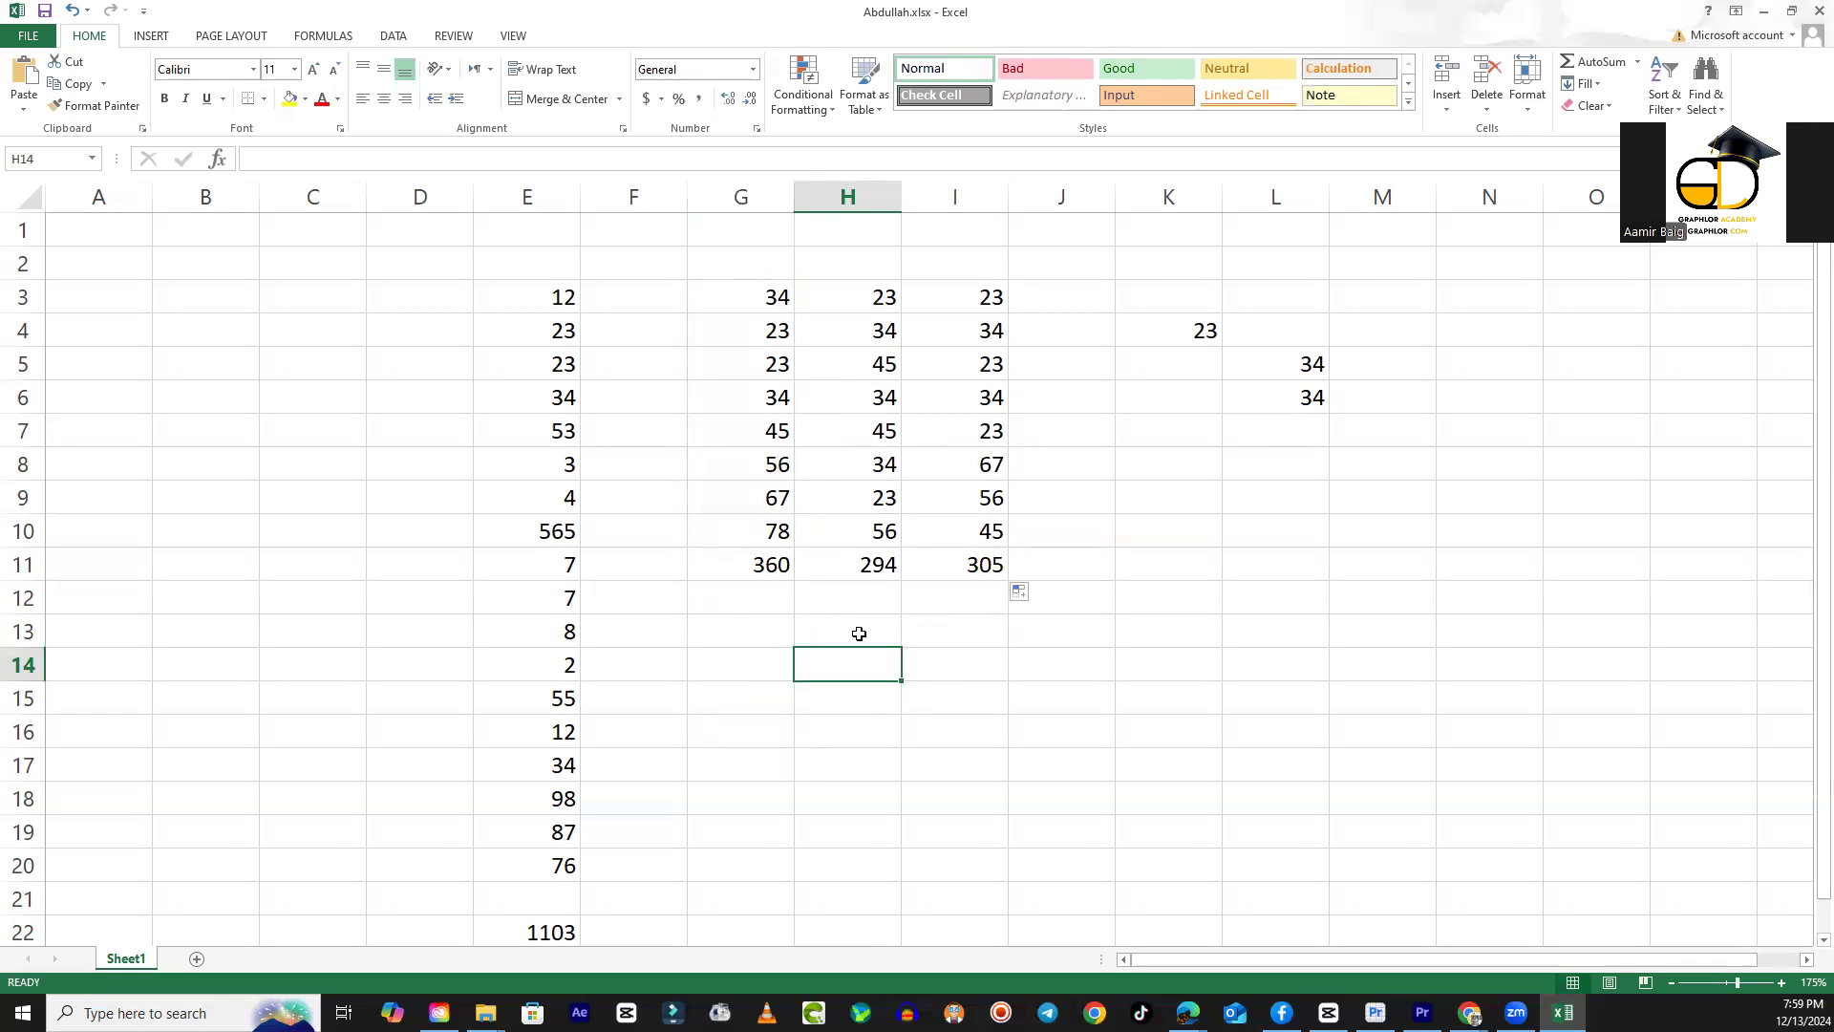
Check the column totals in row 11, and delete the copied formulas from cells H11 and I11.
left_click(761, 590)
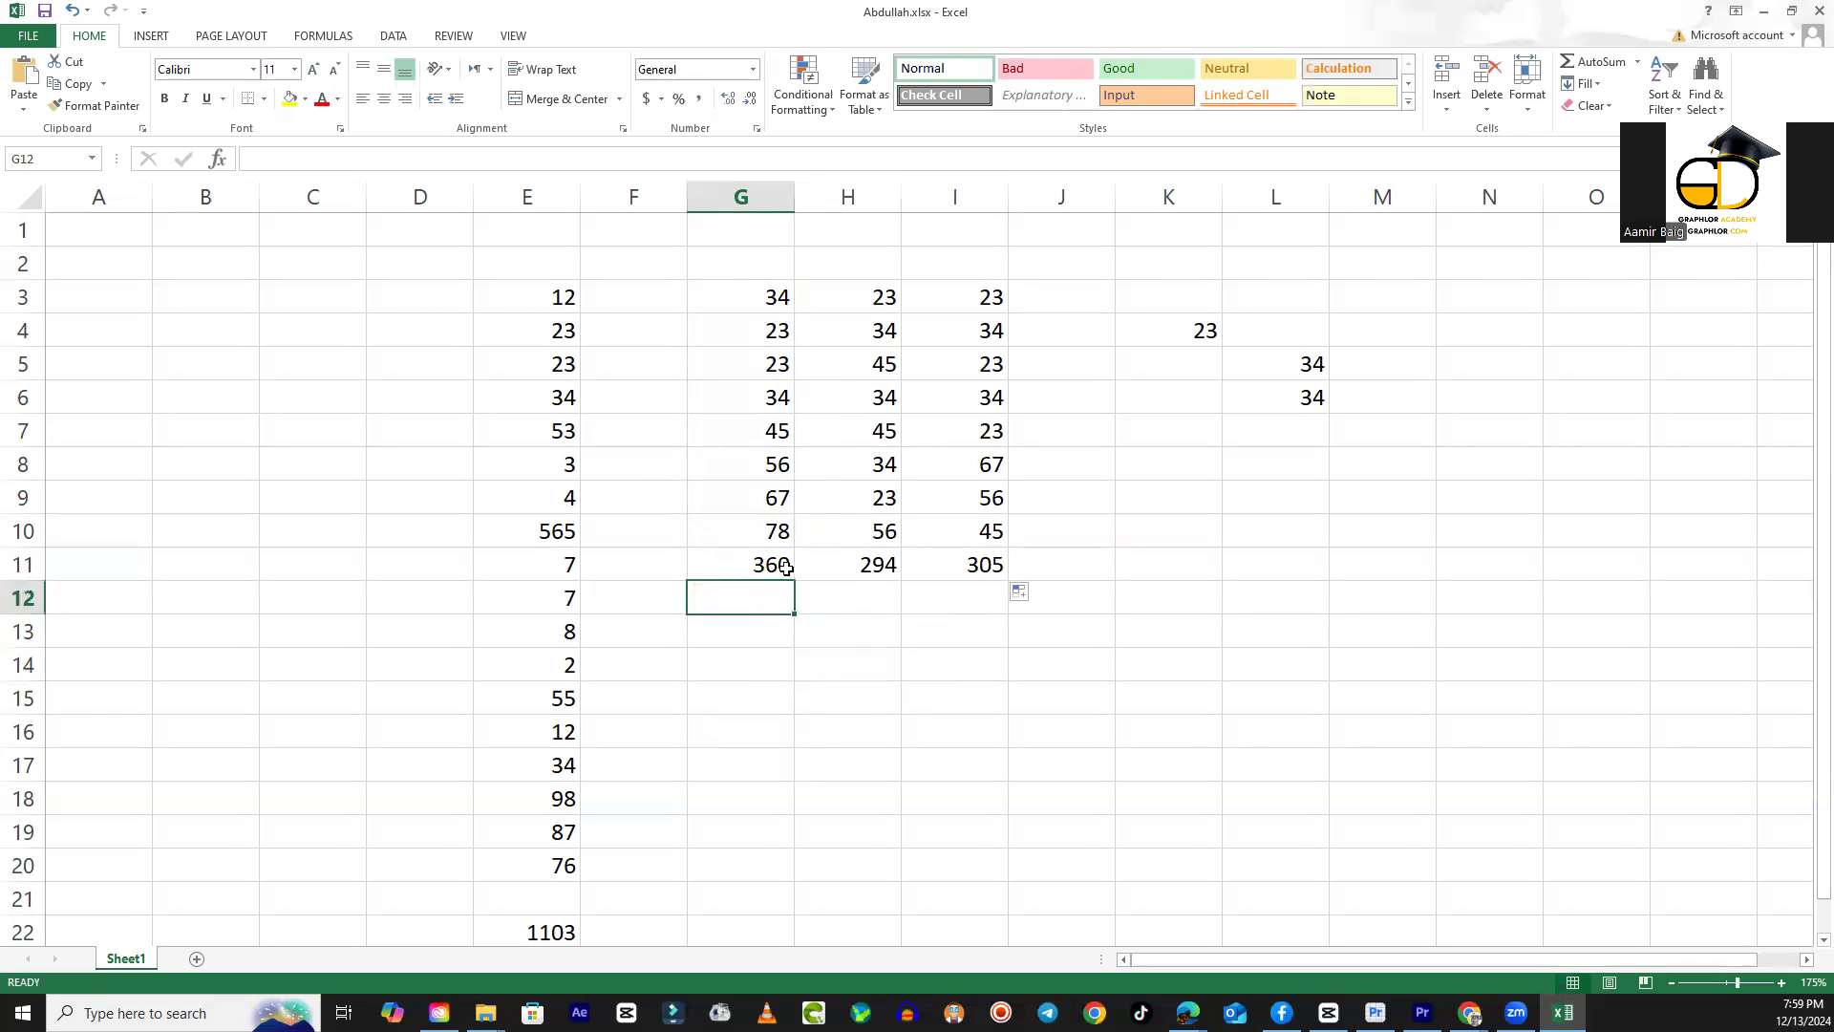
key("Up")
left_click(876, 574)
left_click(962, 575)
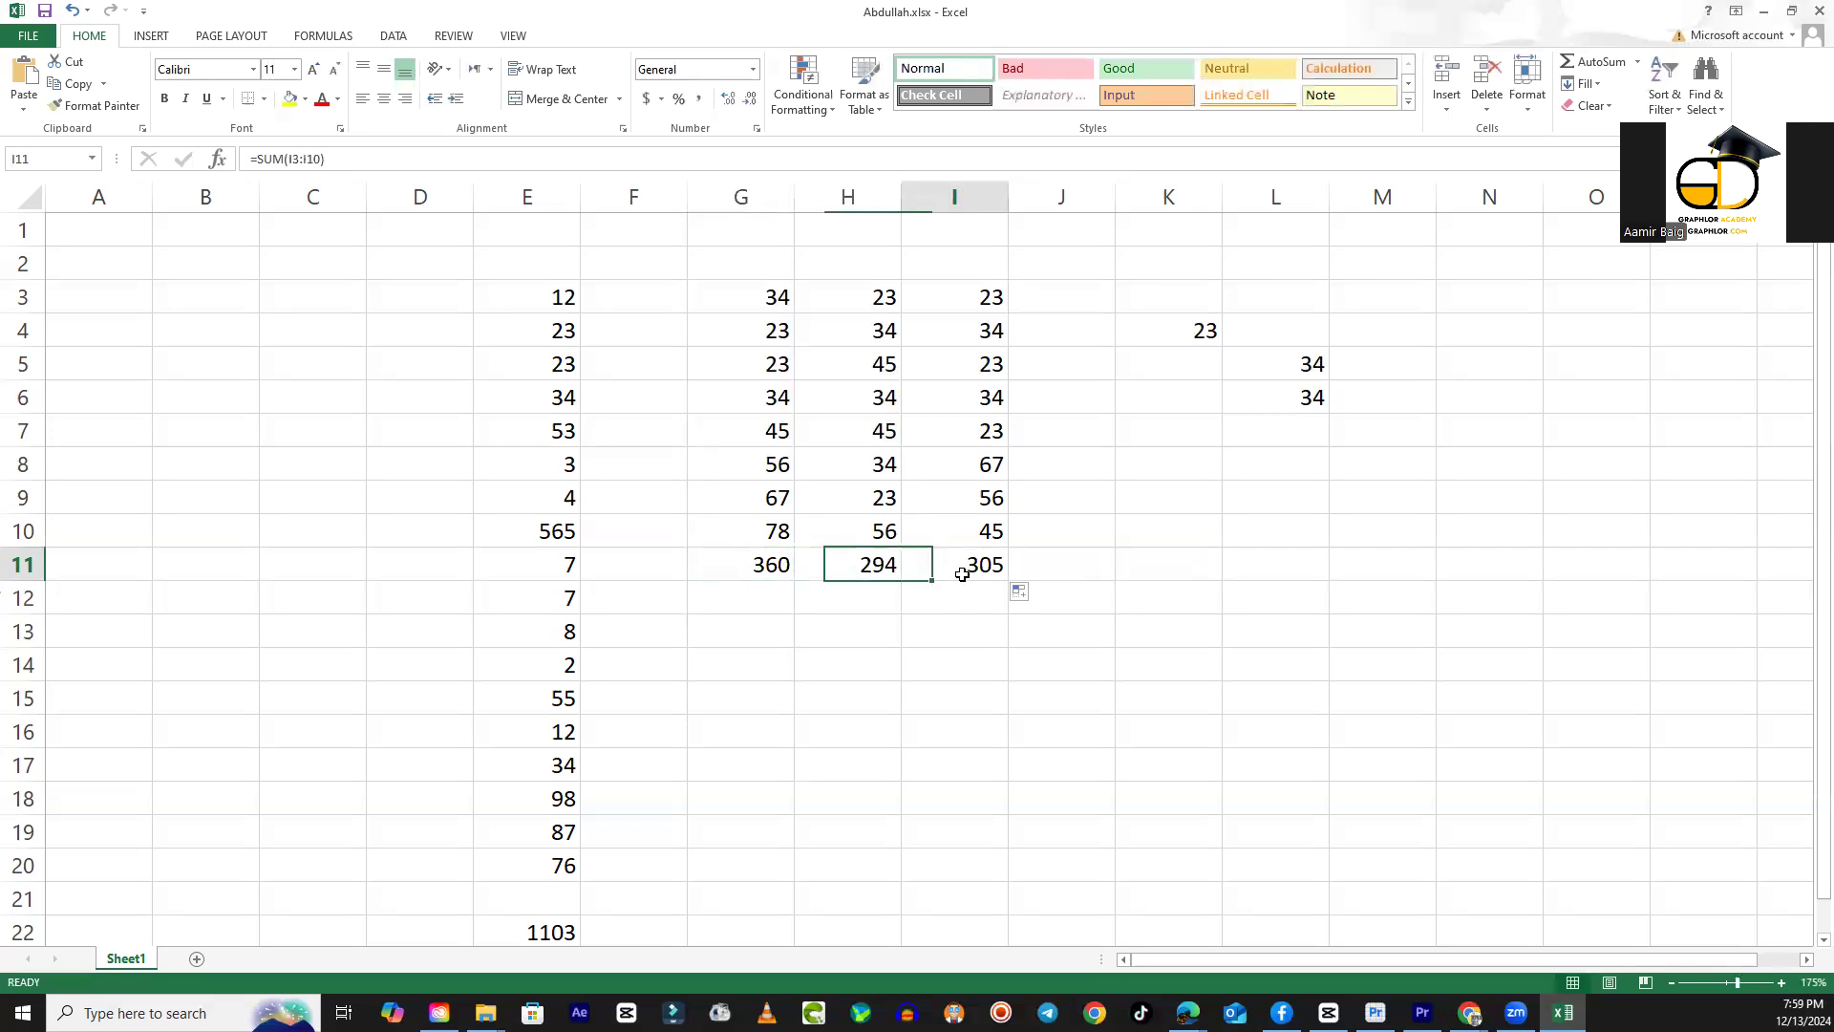
left_click_drag(765, 574, 937, 568)
left_click(884, 565)
key("Delete")
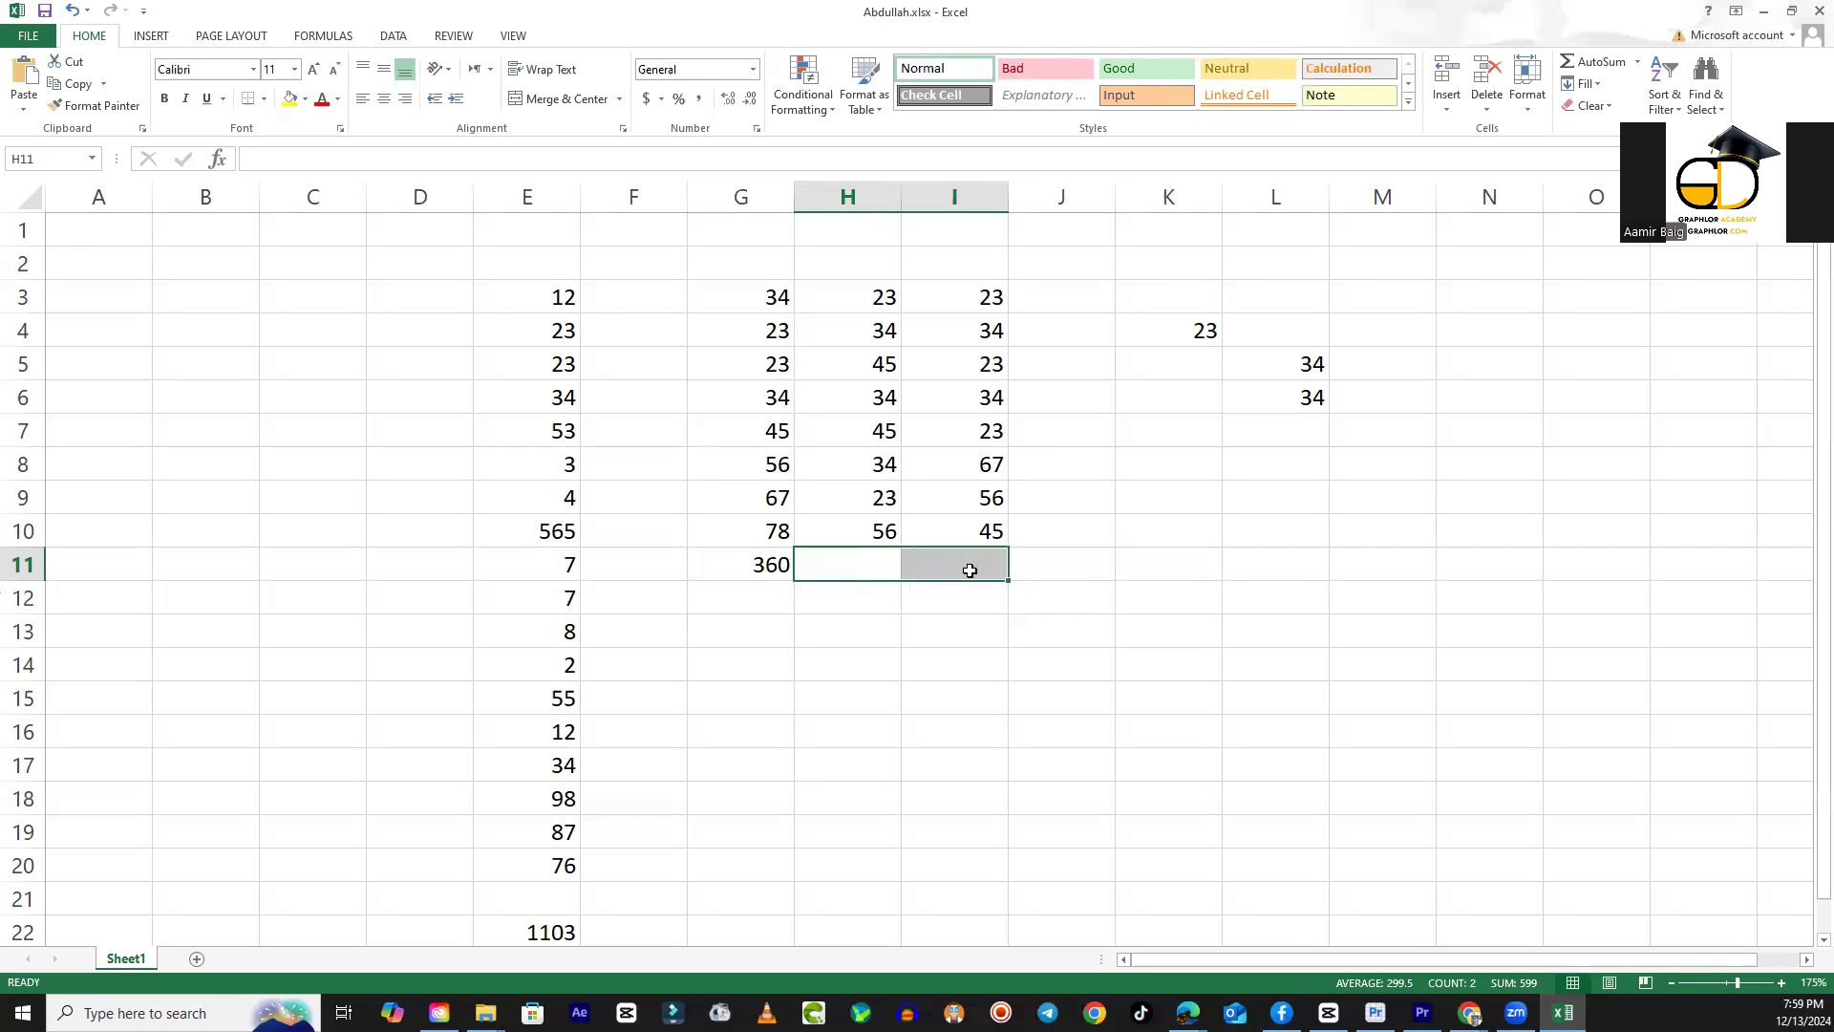
Clear the scattered numbers from the range K4:L6.
left_click(1183, 590)
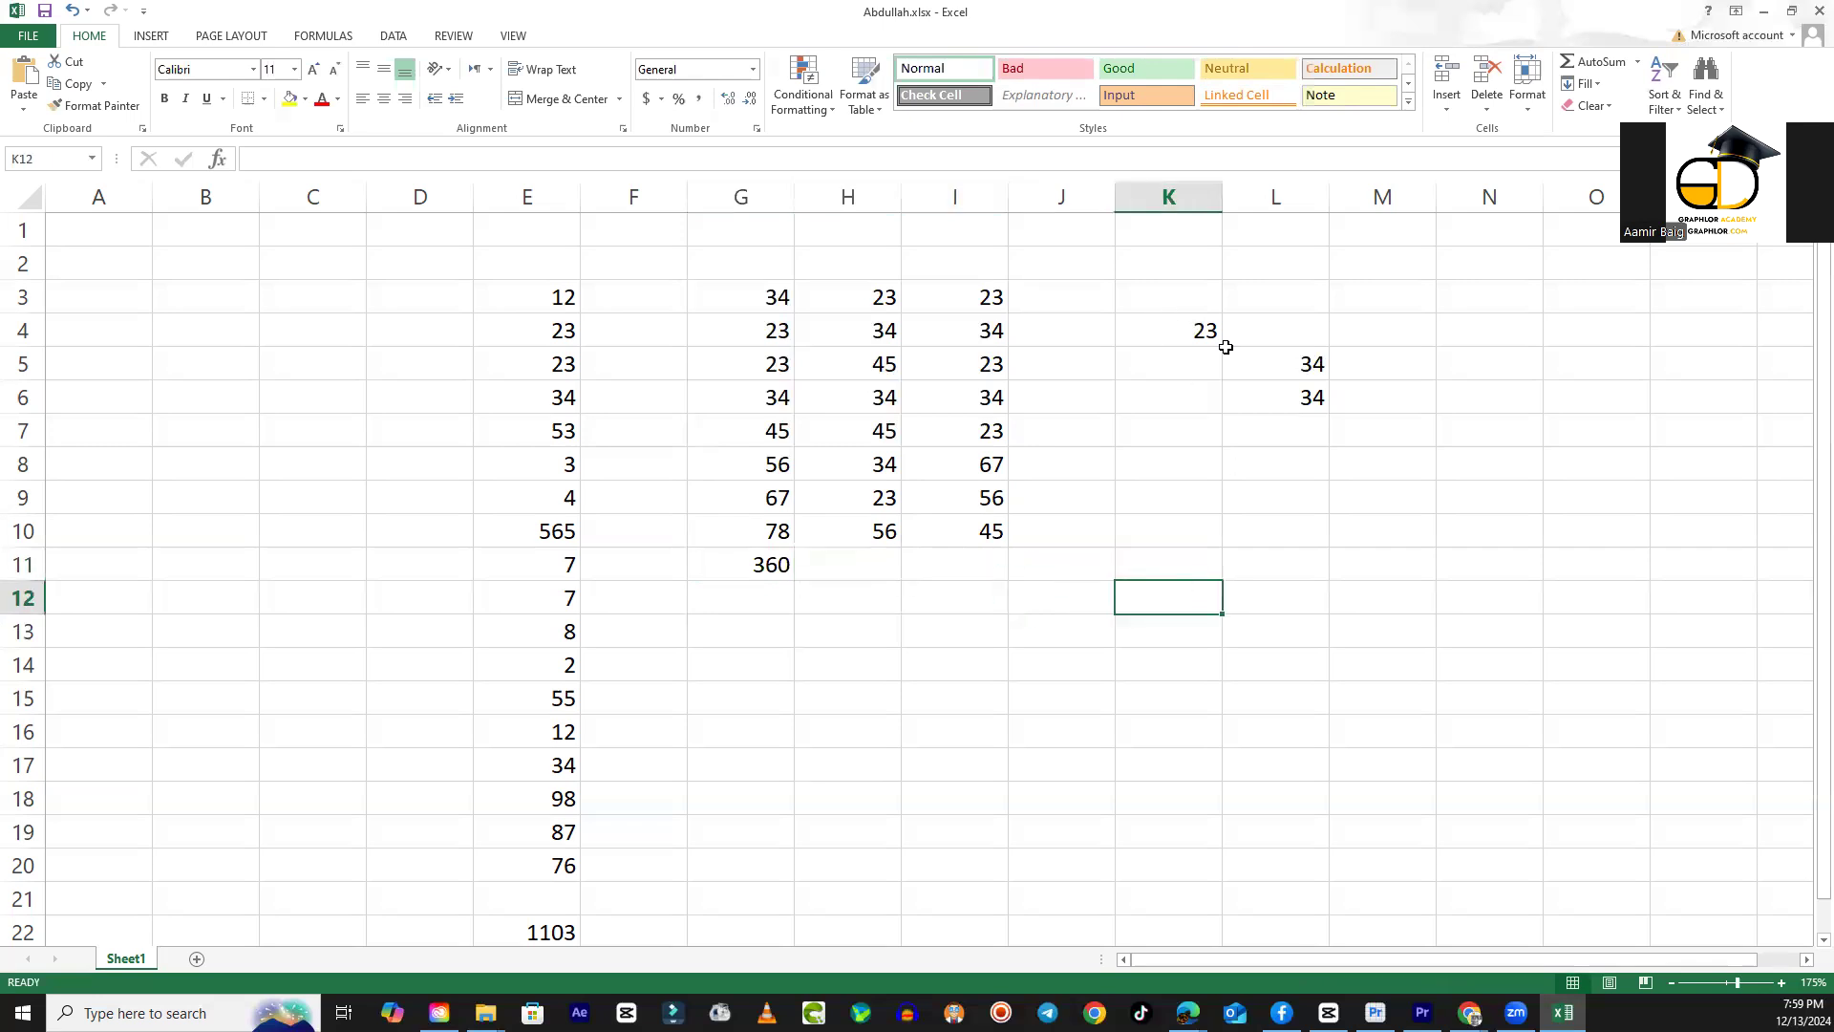
left_click_drag(1218, 342, 1346, 417)
key("Delete")
key("Up")
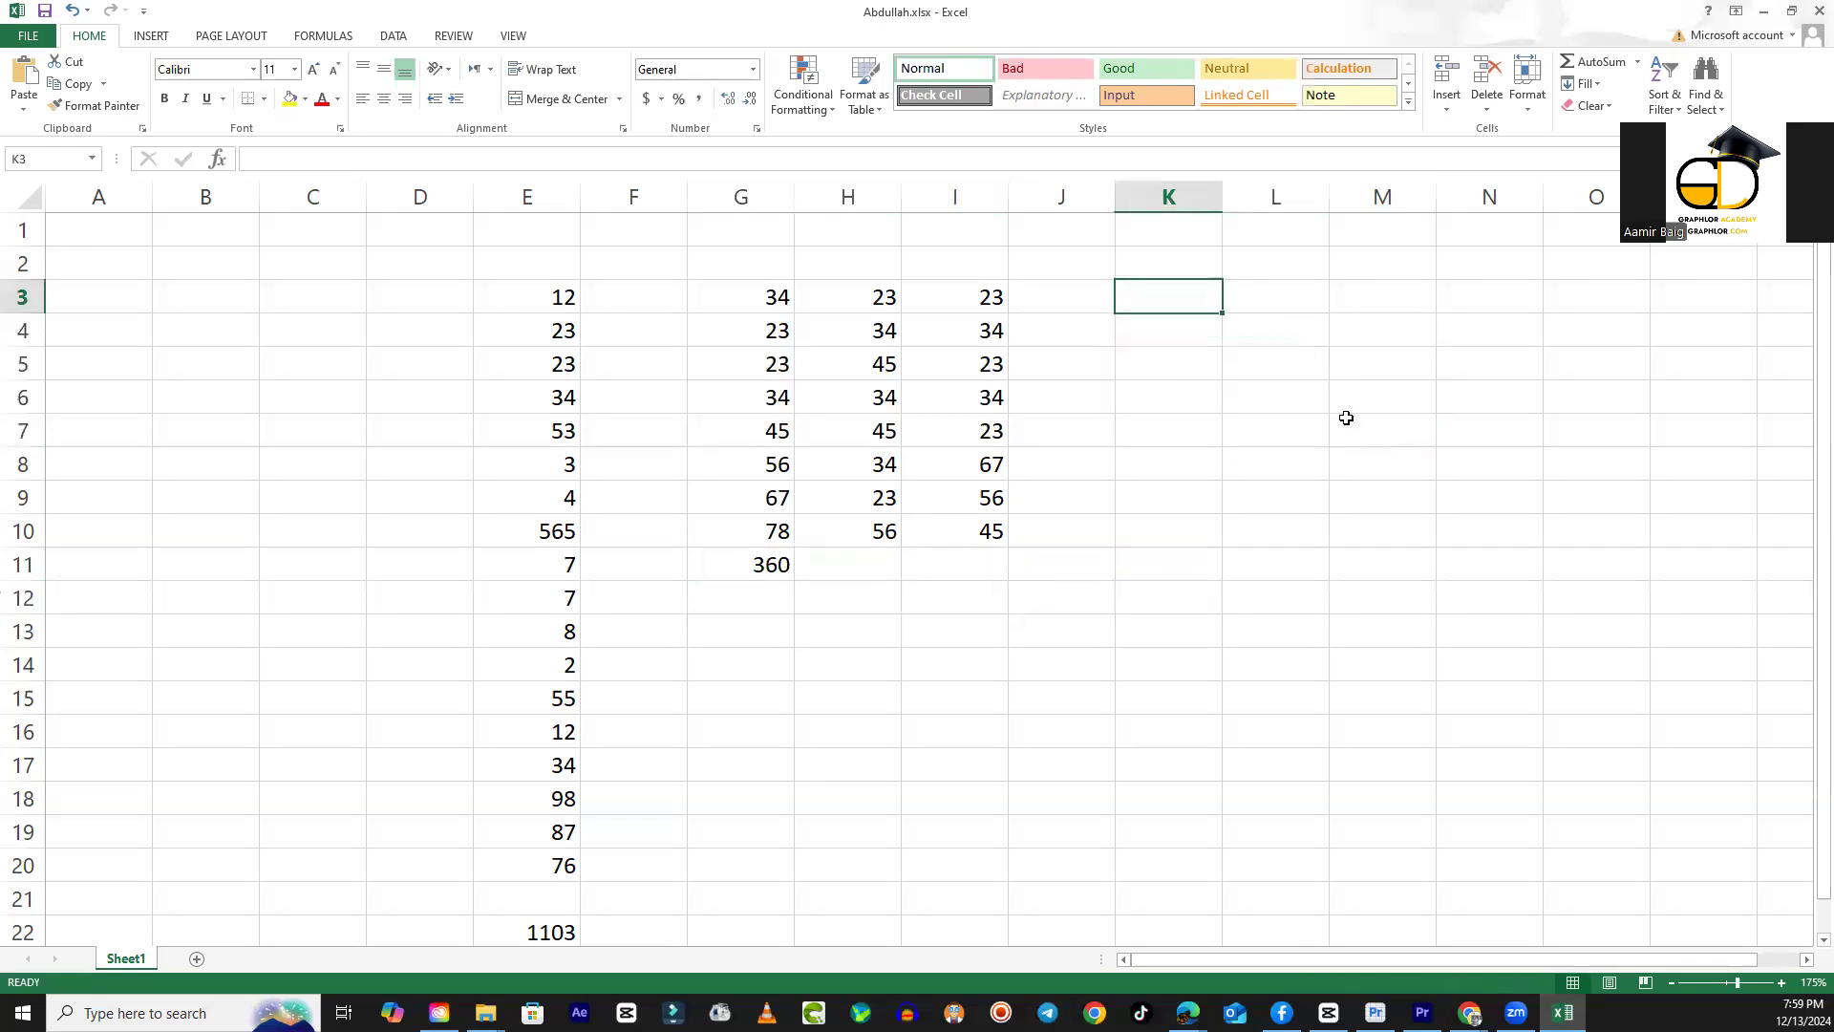
Copy the number block H3:I10 and paste it into the adjacent columns starting at cell J3.
key("Left")
key("Left")
key("Left")
key("shift+Right")
key("shift+Down")
key("shift+Down")
key("shift+Down")
key("shift+Down")
key("shift+Down")
key("shift+Down")
key("shift+Down")
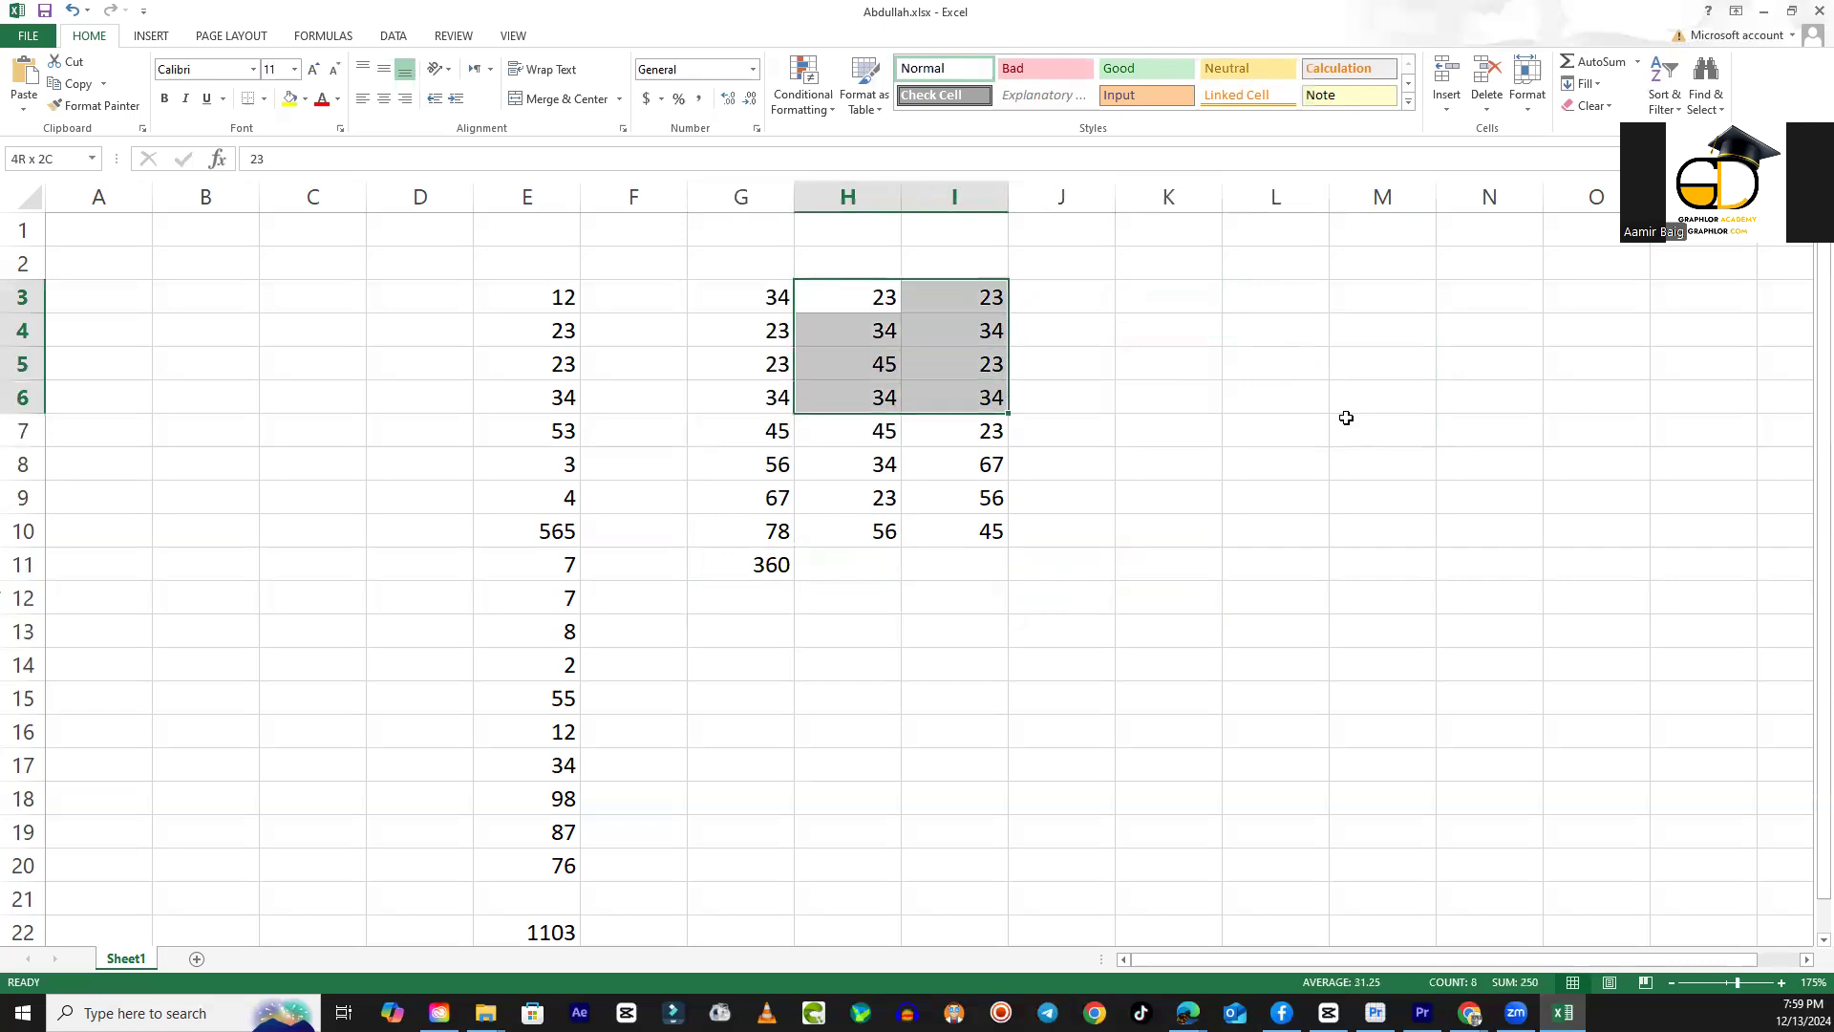
key("ctrl+c")
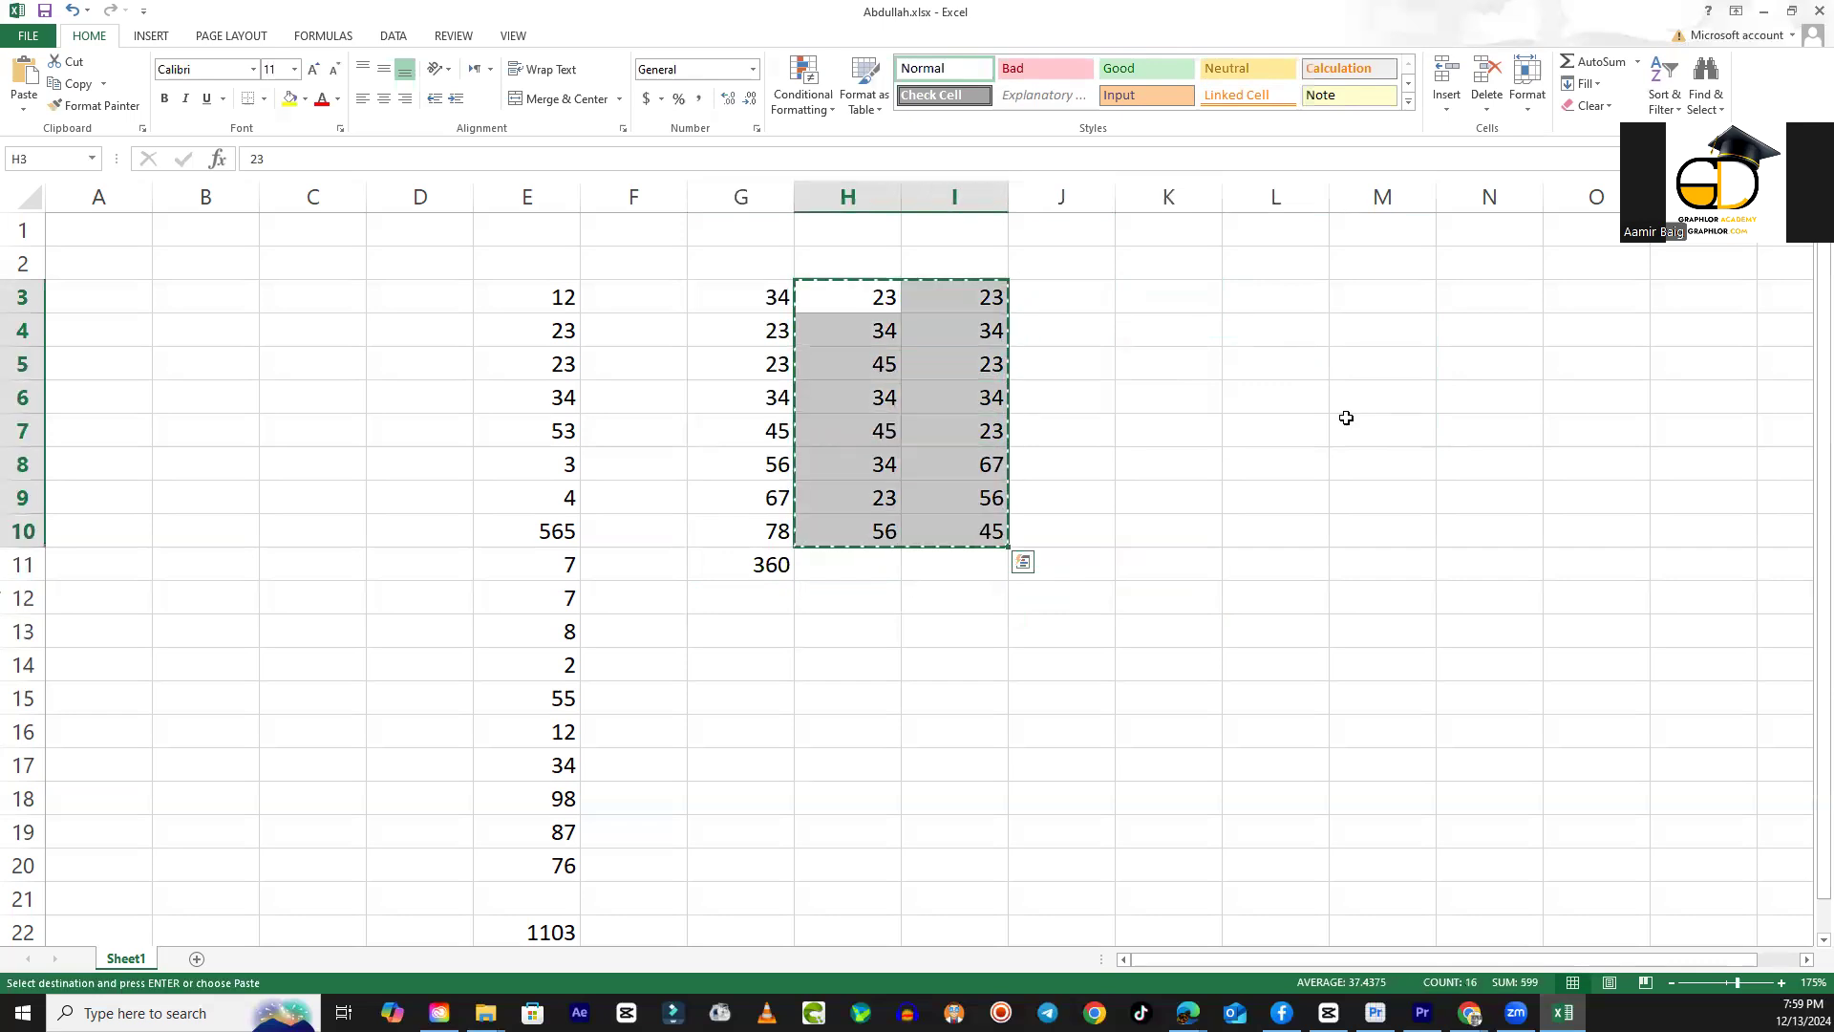
key("Right")
key("Right")
key("ctrl+v")
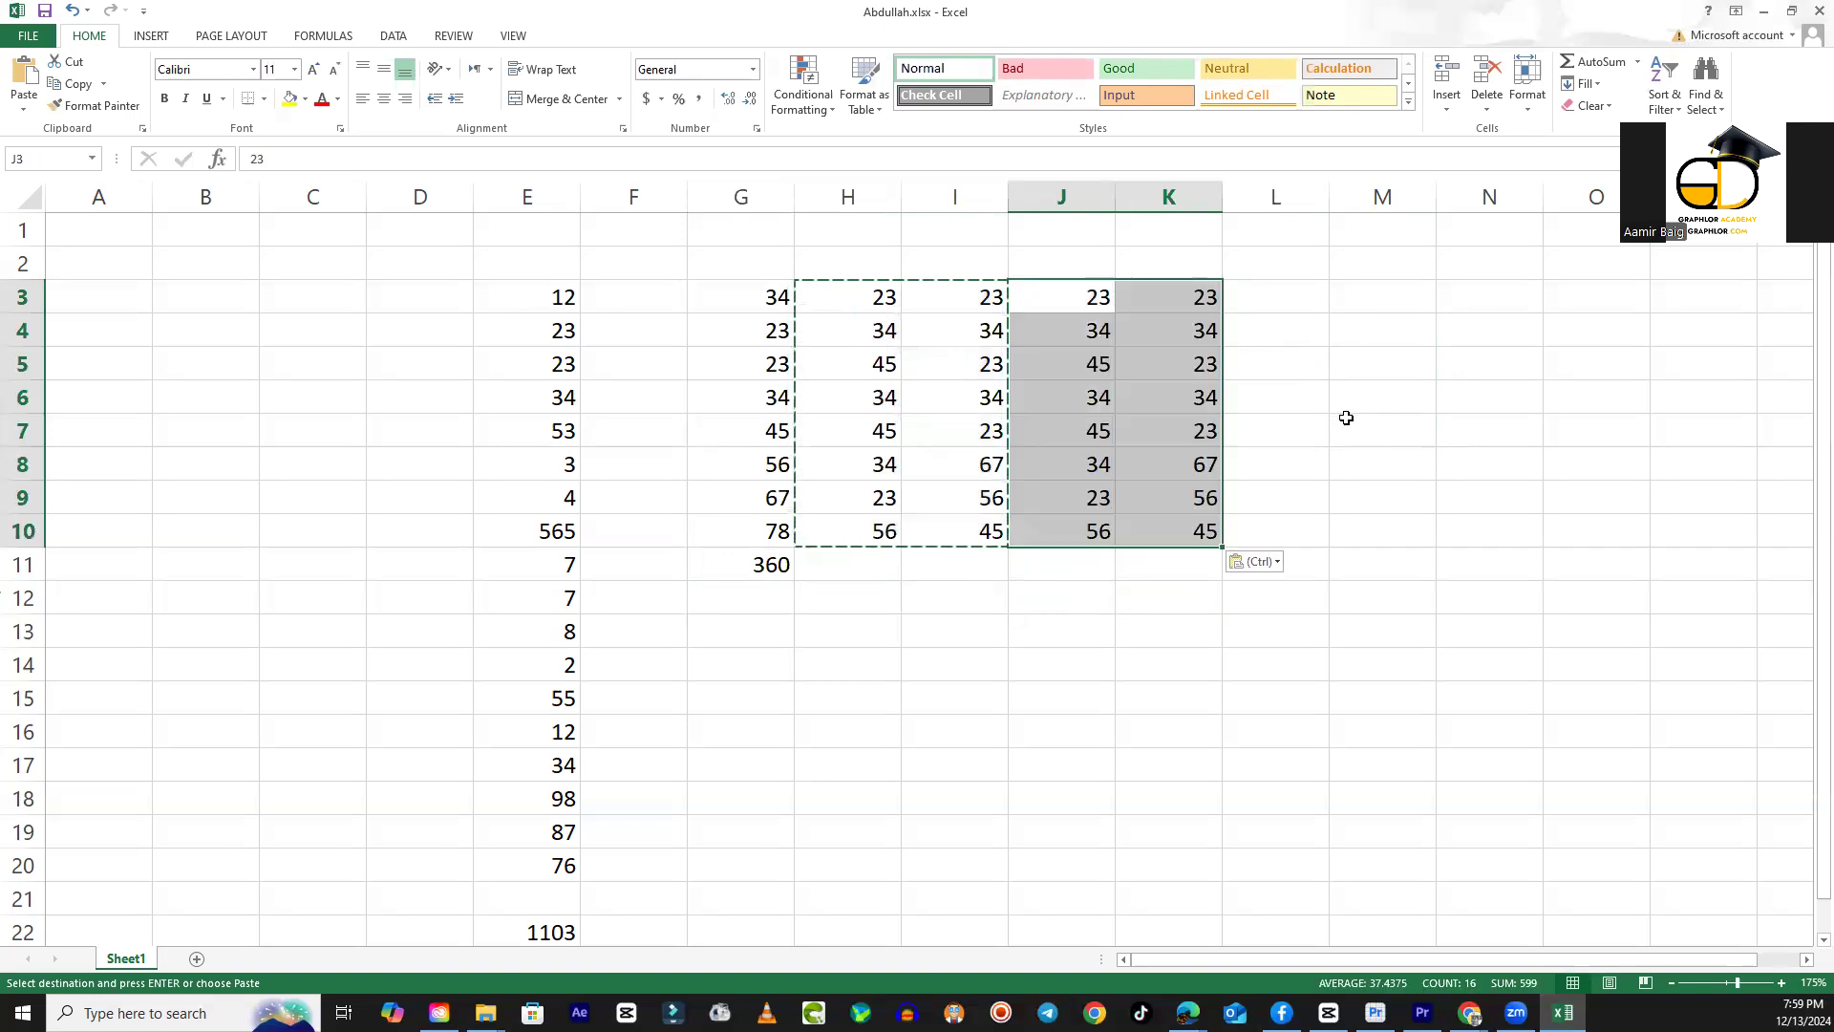
Paste the copied two-column block again starting at cell L3, and end copy mode.
key("Right")
key("Right")
key("ctrl+v")
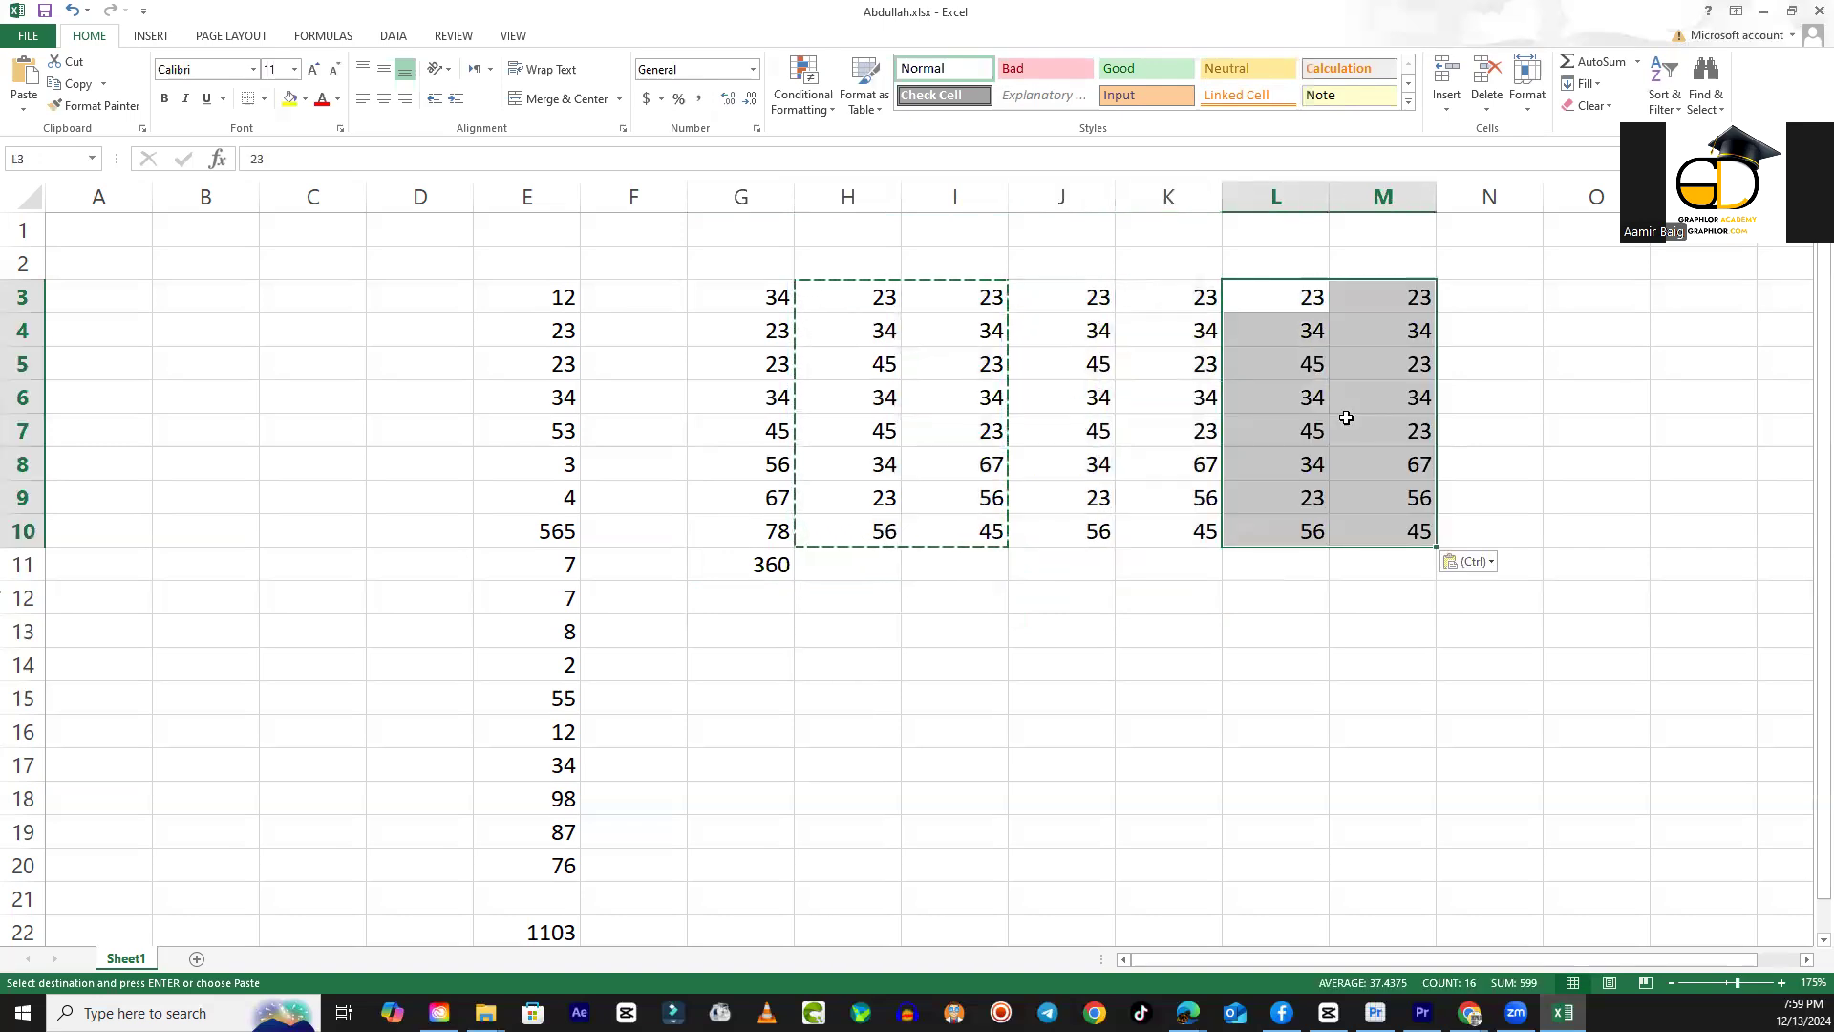
left_click(1245, 599)
key("Escape")
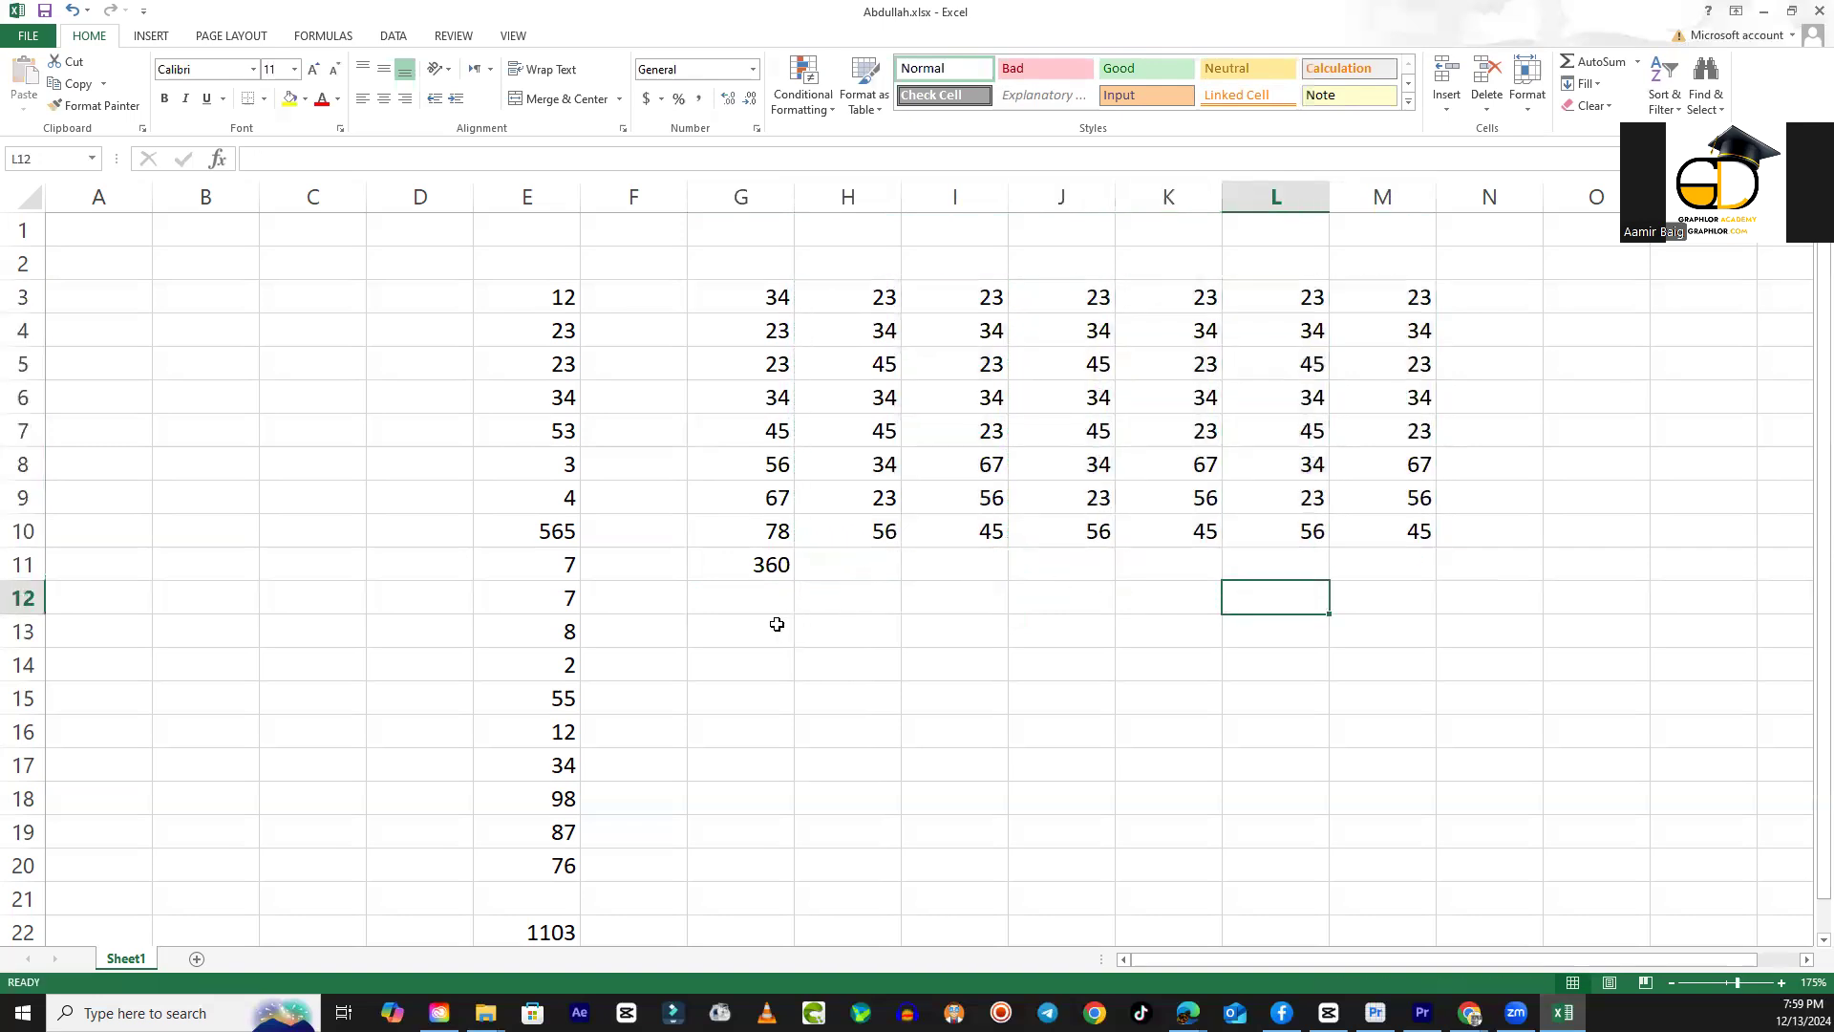
Fill the SUM formula from cell G11 across row 11 through cell M11 to total every column.
left_click(769, 570)
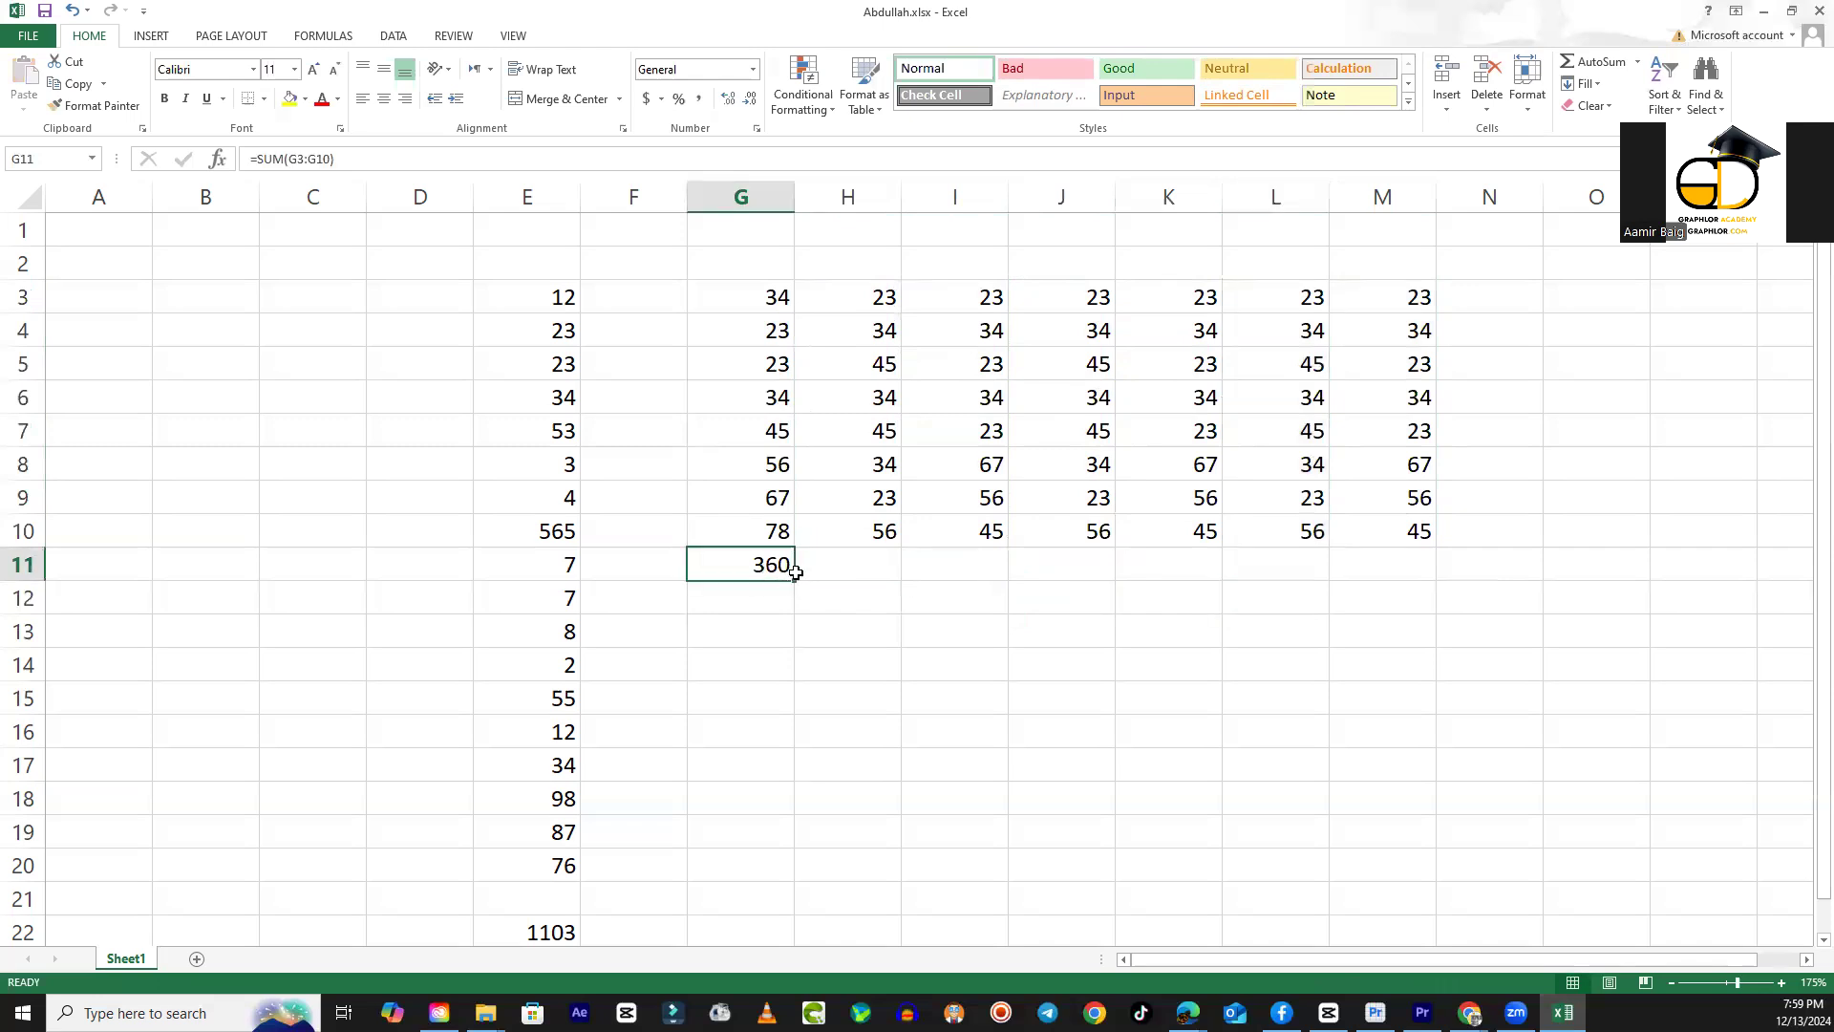
left_click_drag(797, 580, 1414, 584)
left_click(1339, 710)
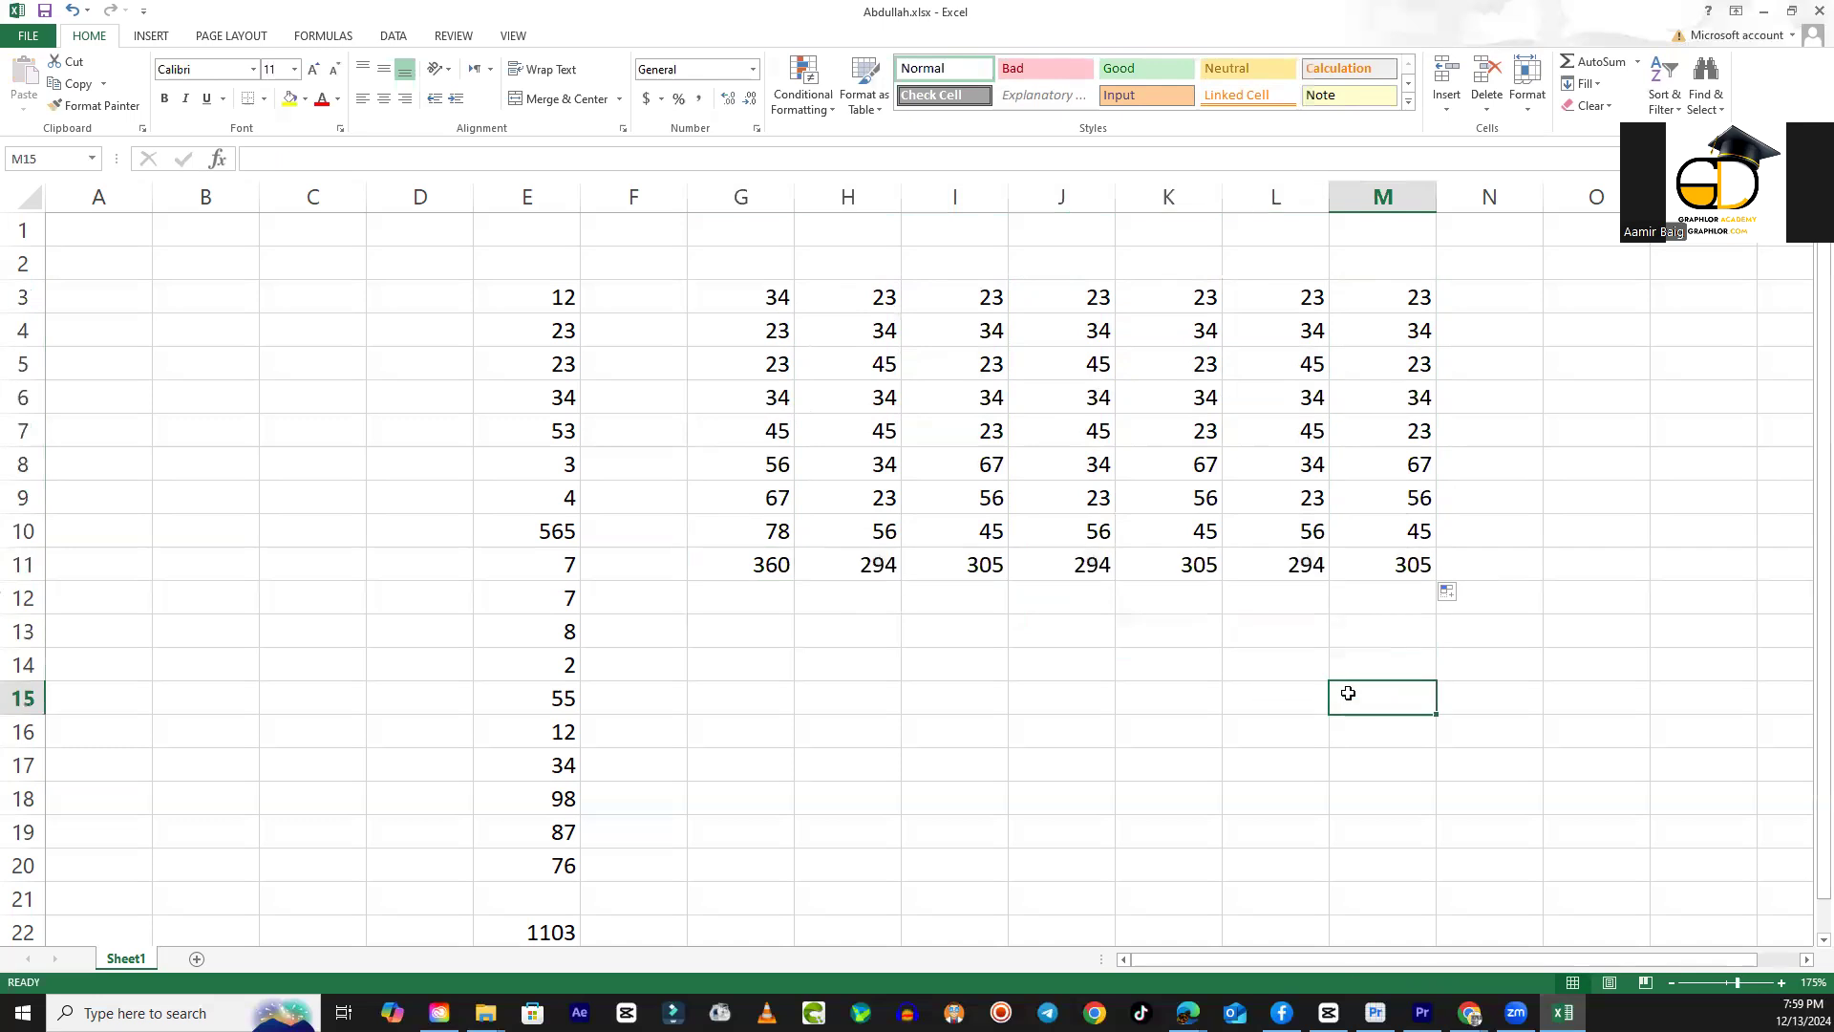
left_click_drag(773, 304, 1413, 392)
left_click(1232, 695)
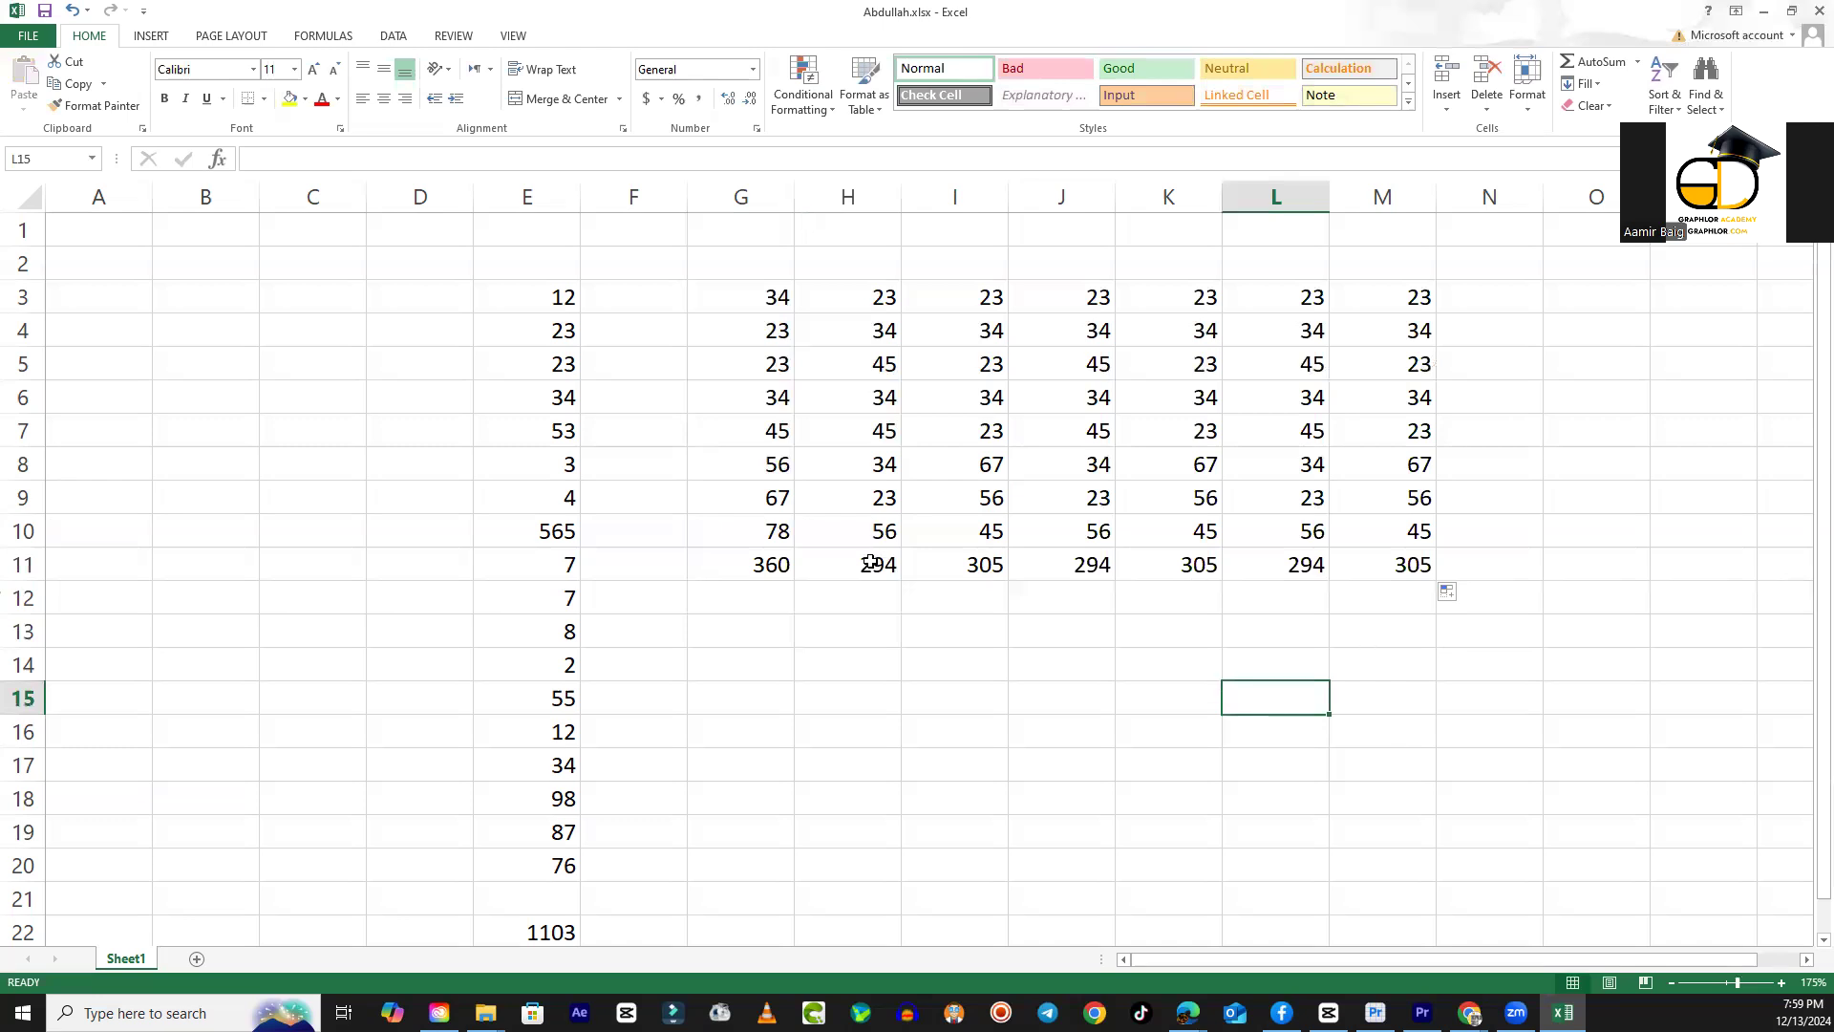
Calculate the grand total of the column totals G11:M11 in cell N11 with a SUM formula.
left_click(772, 564)
left_click_drag(829, 578, 1465, 572)
left_click(1524, 565)
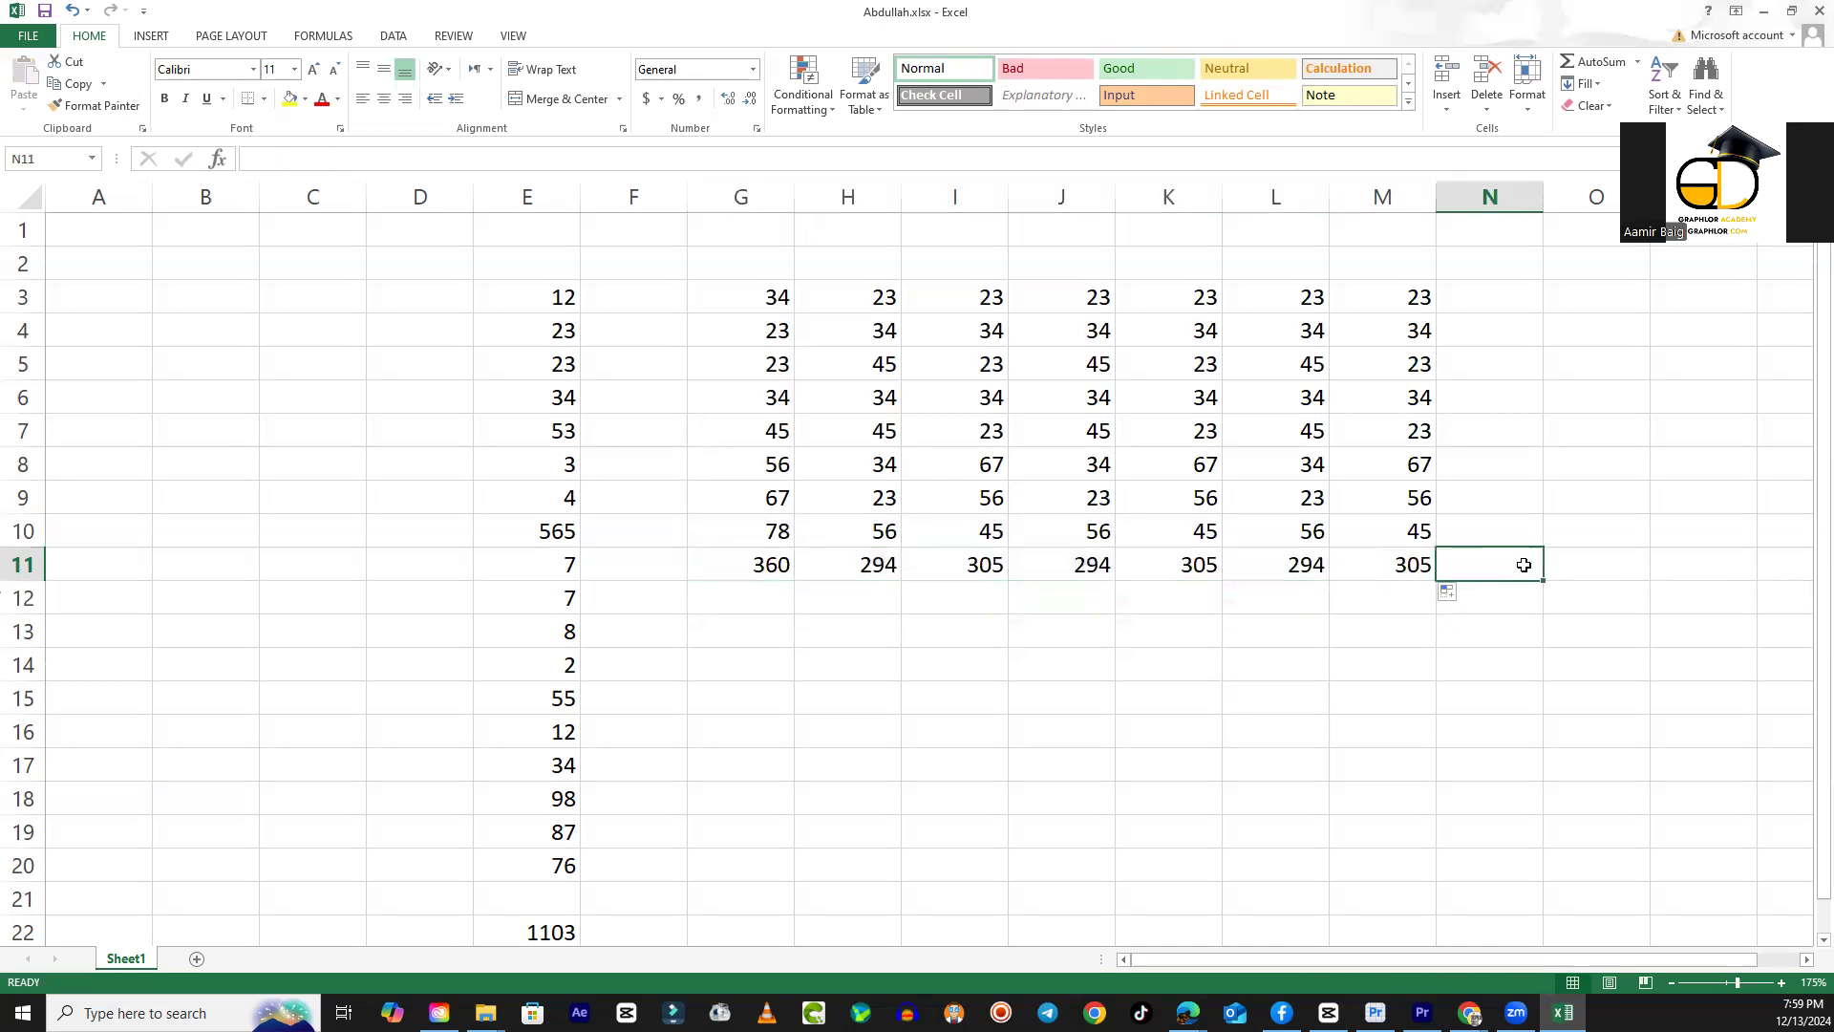
type("=")
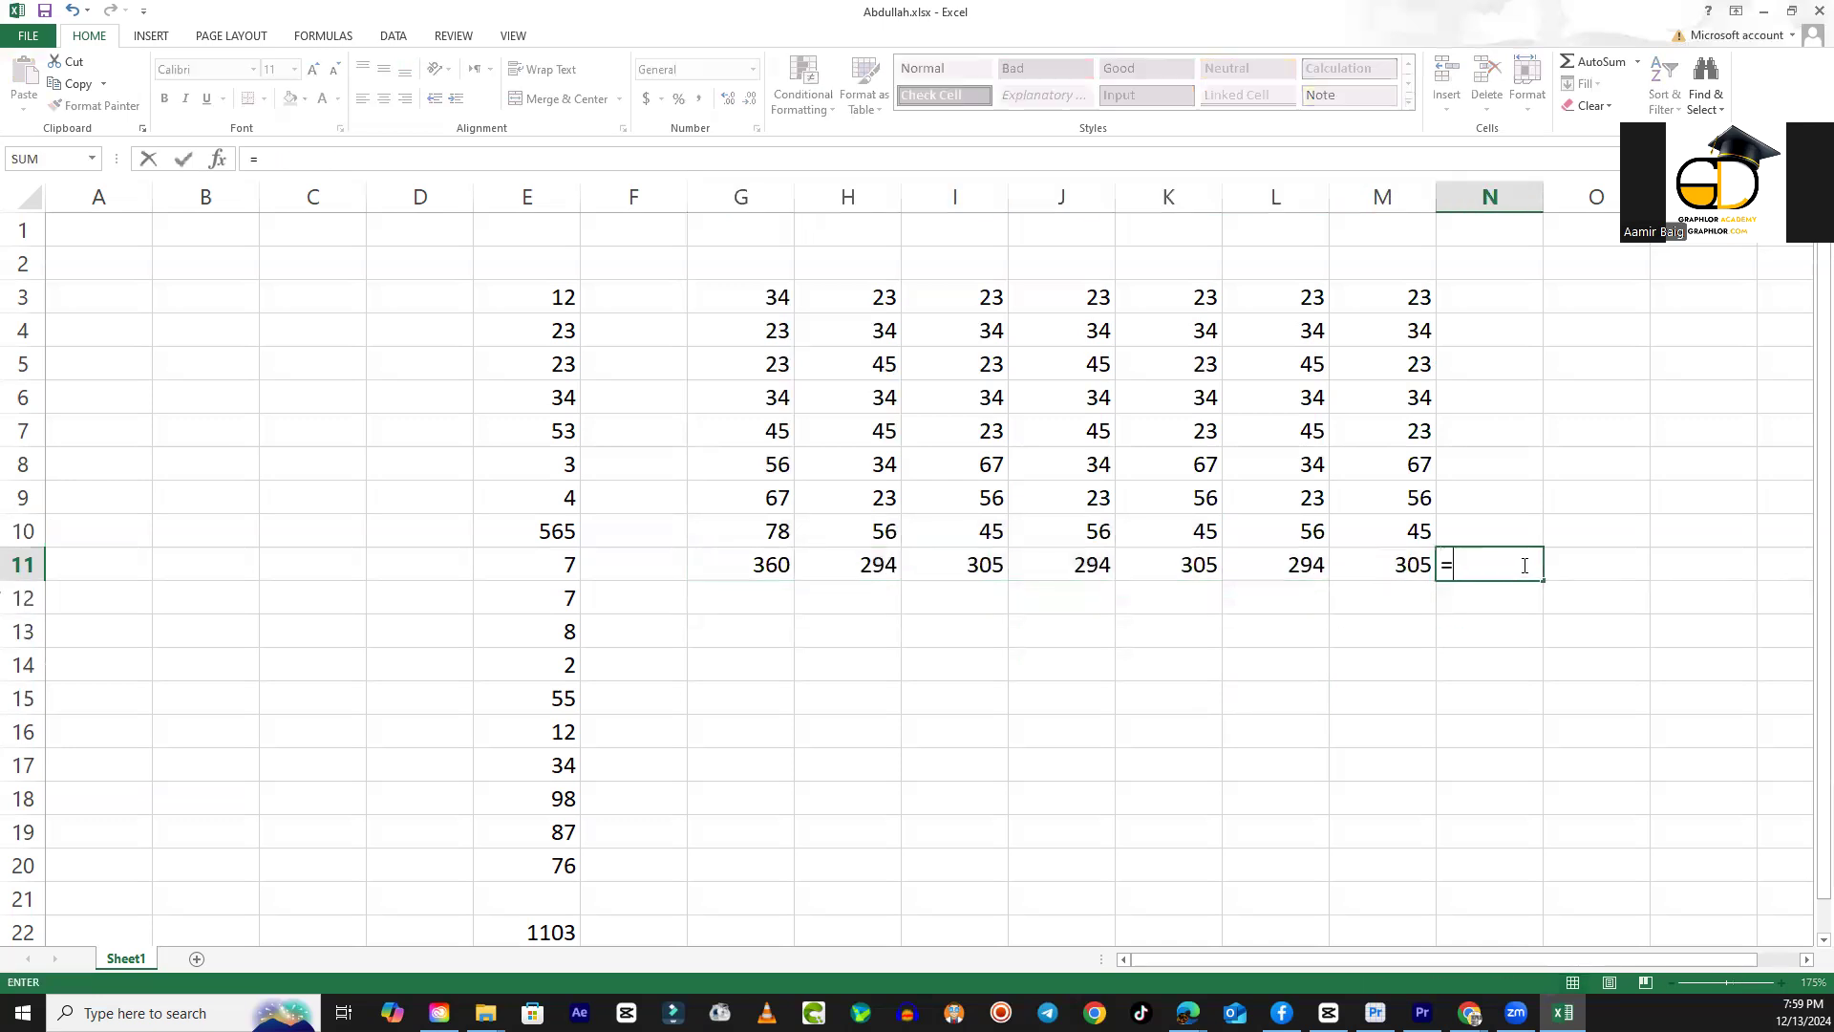
type("sum(")
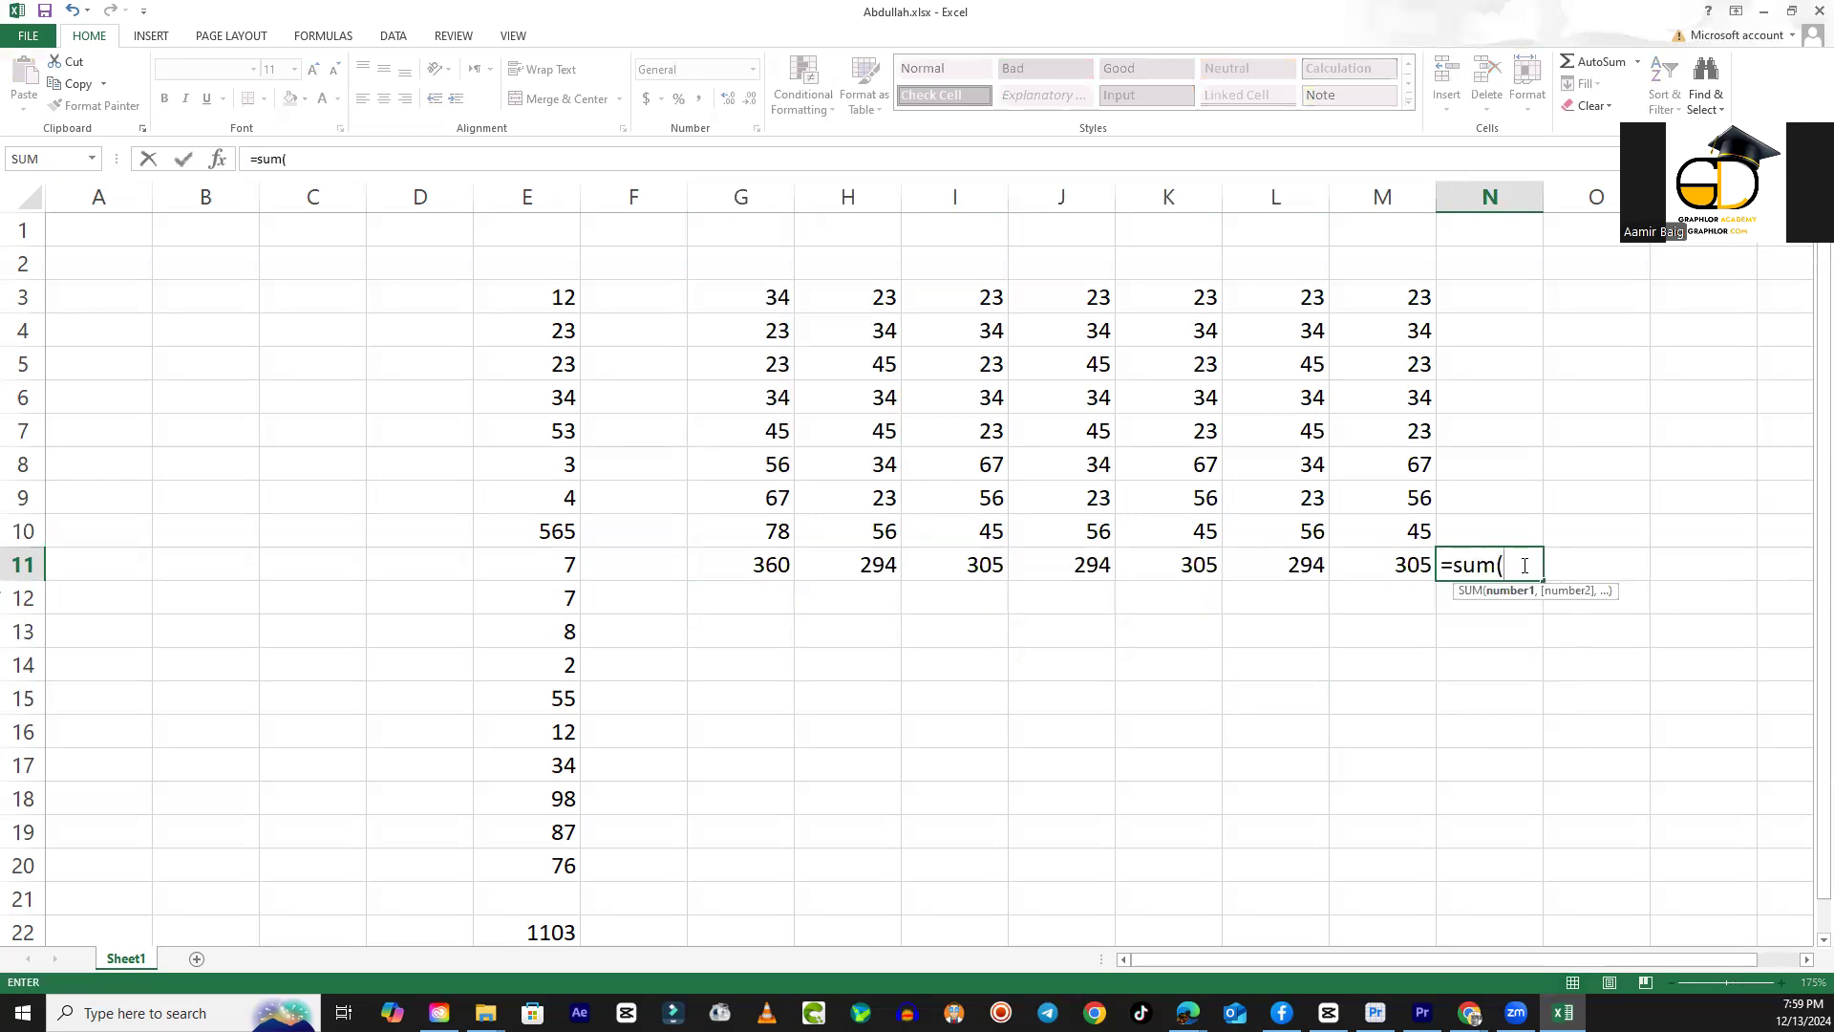
left_click_drag(774, 568, 1385, 570)
key("Return")
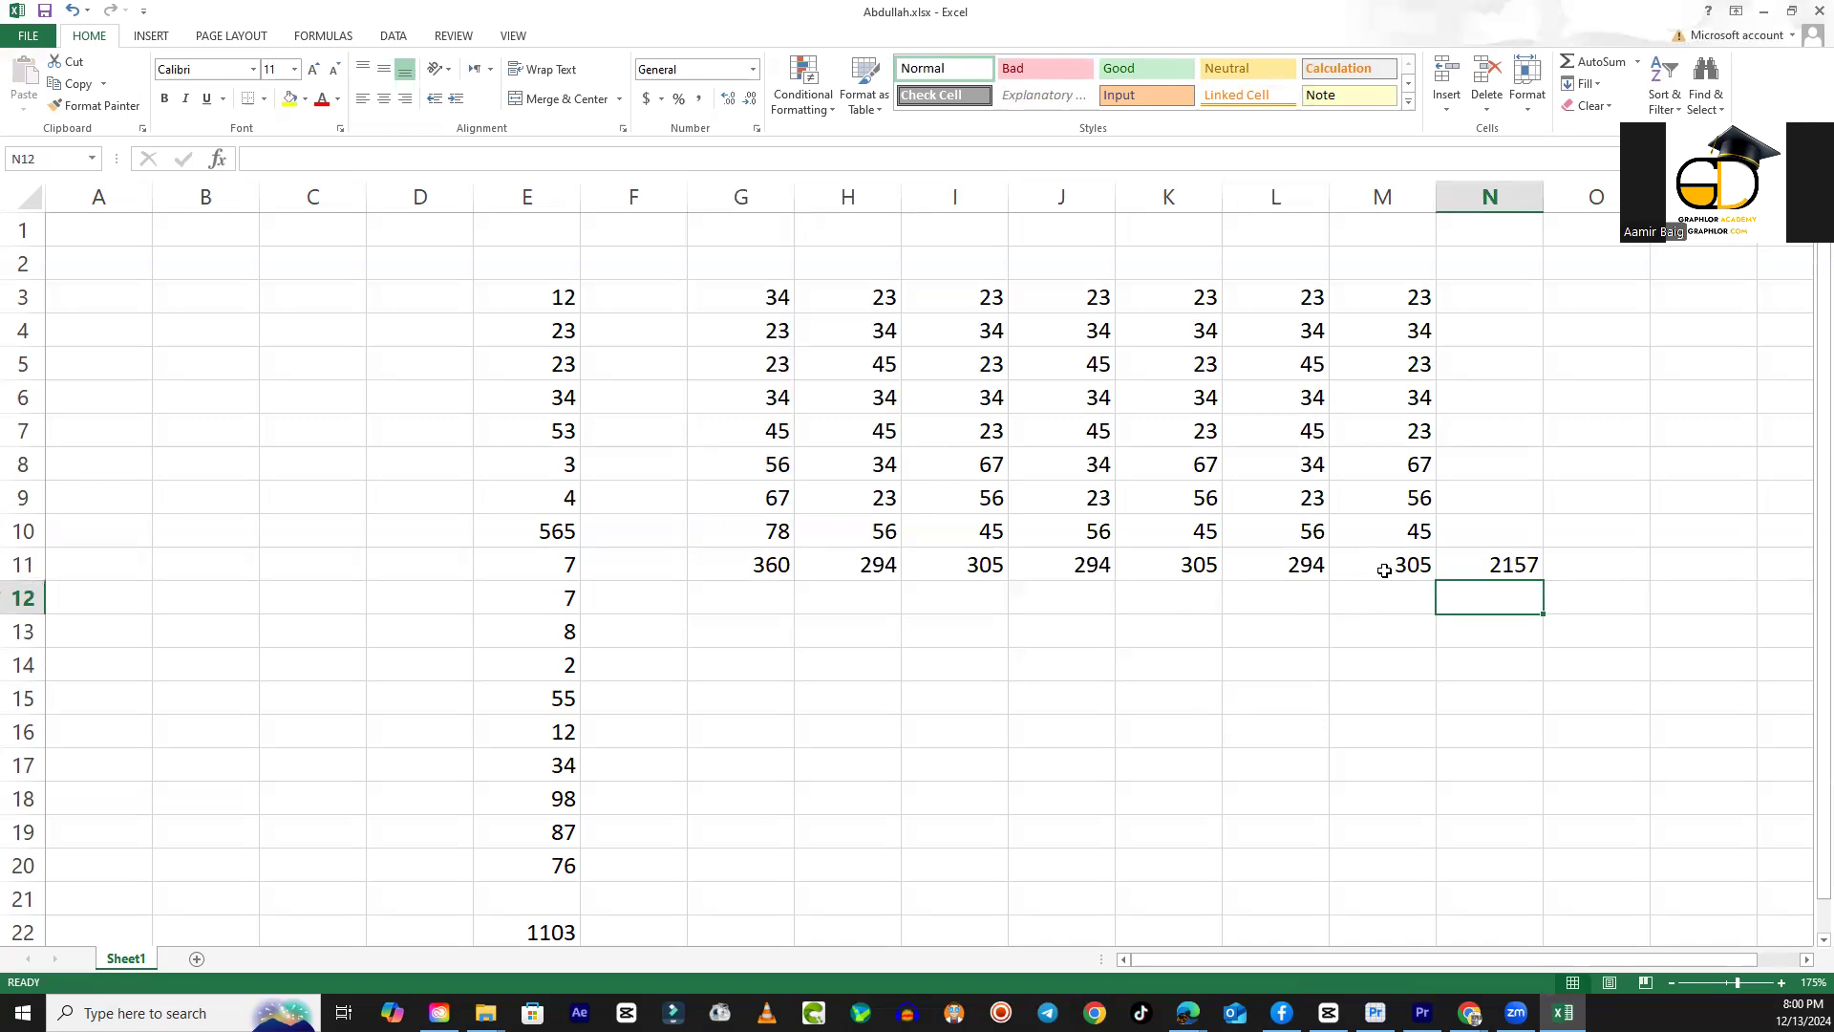
Label the grand total by entering "G.Total" in cell N10, directly above the total in N11.
left_click(1498, 569)
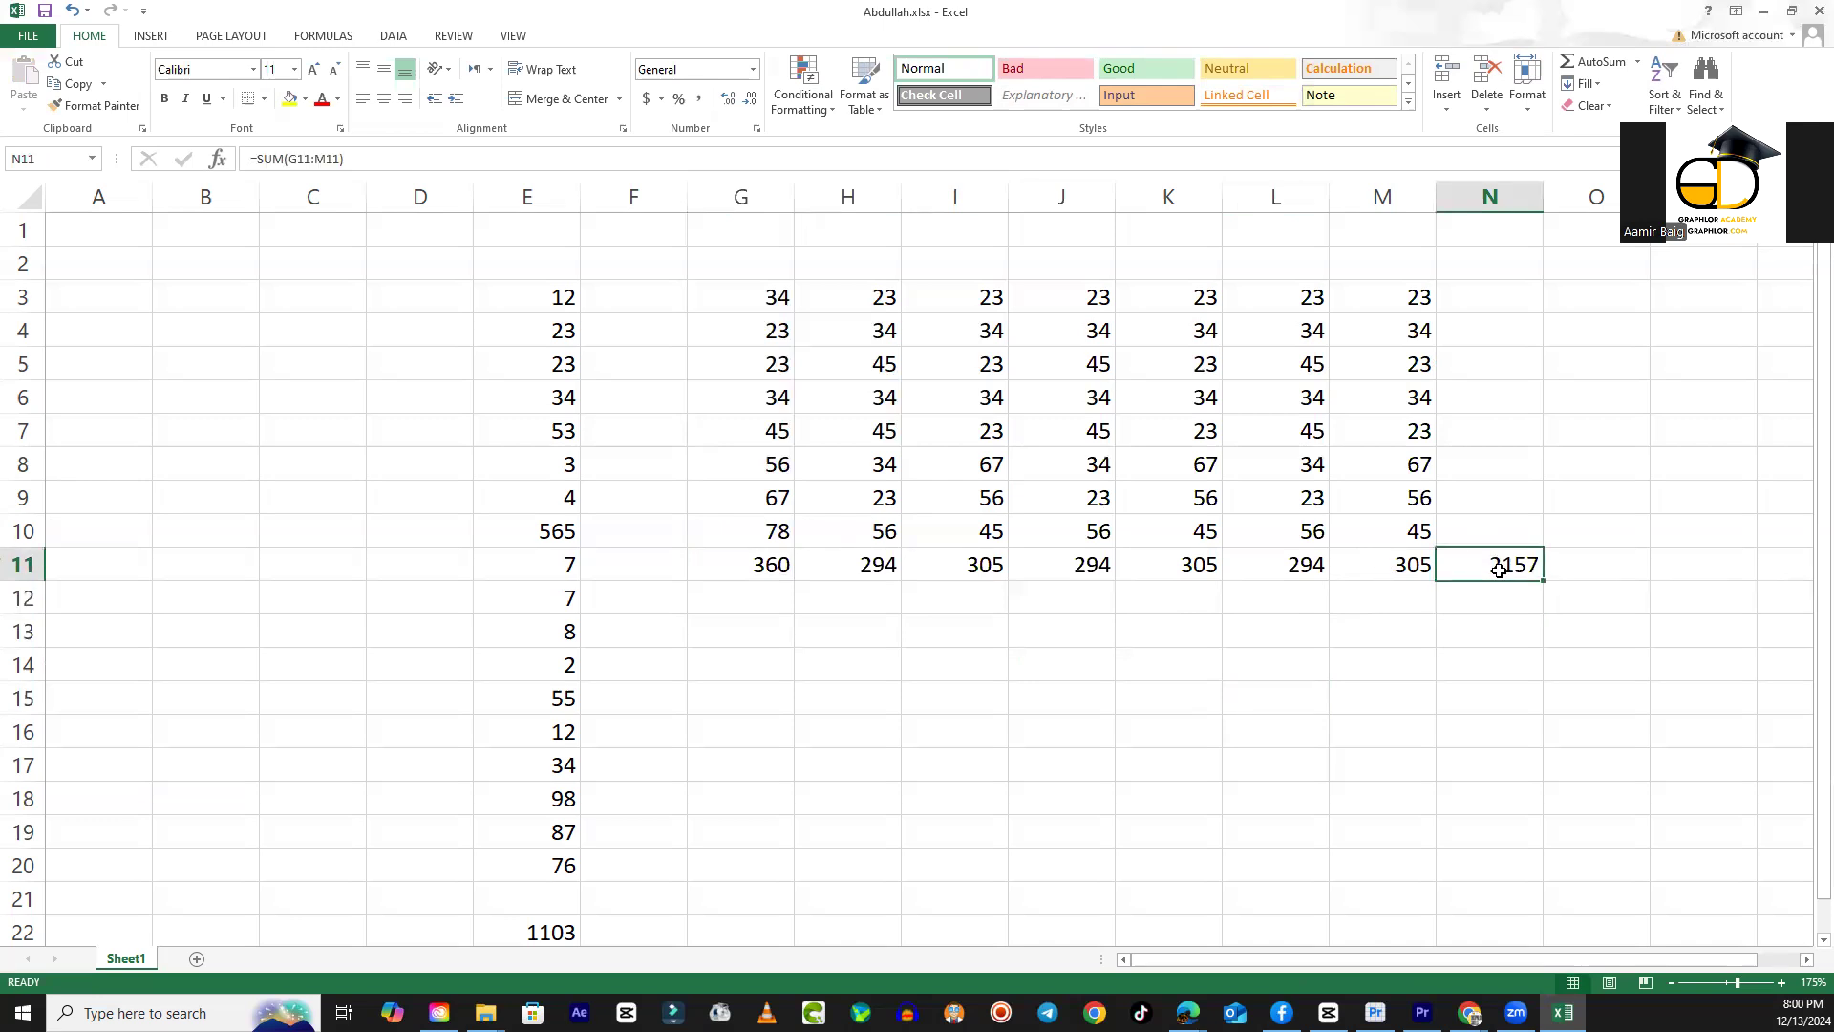
left_click(1505, 534)
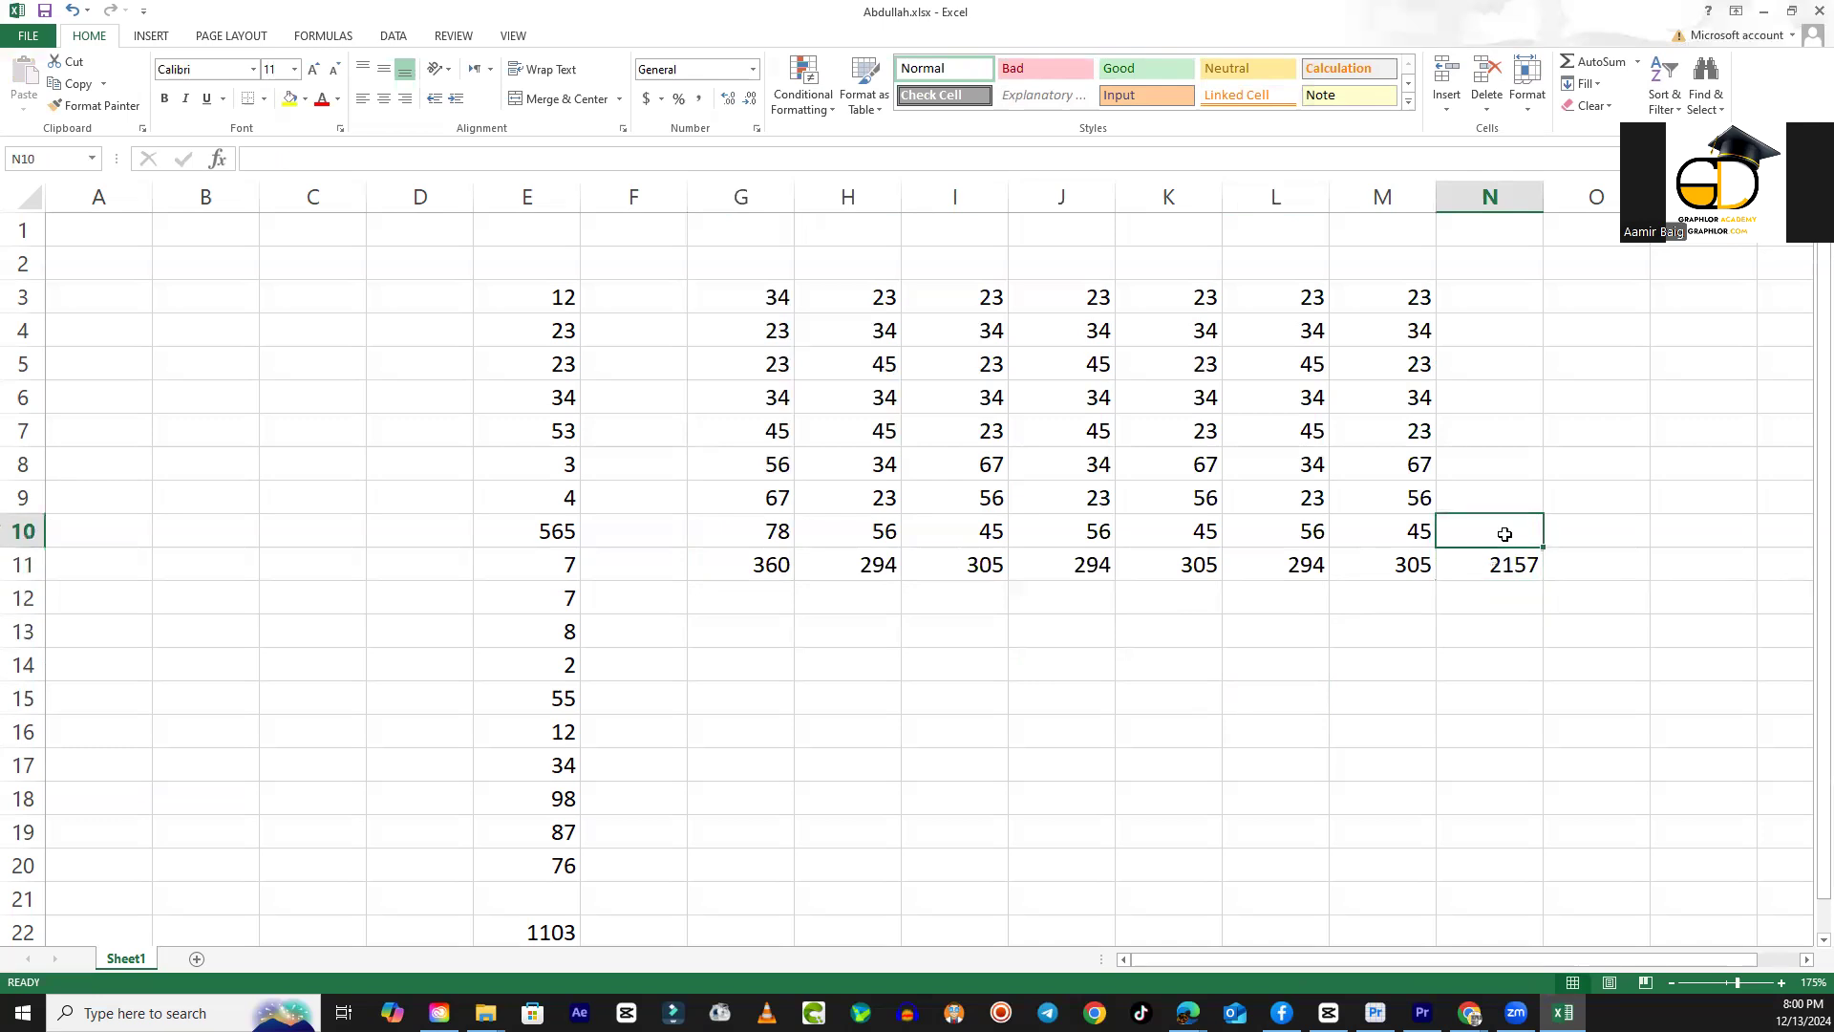
type("G.Total")
key("Return")
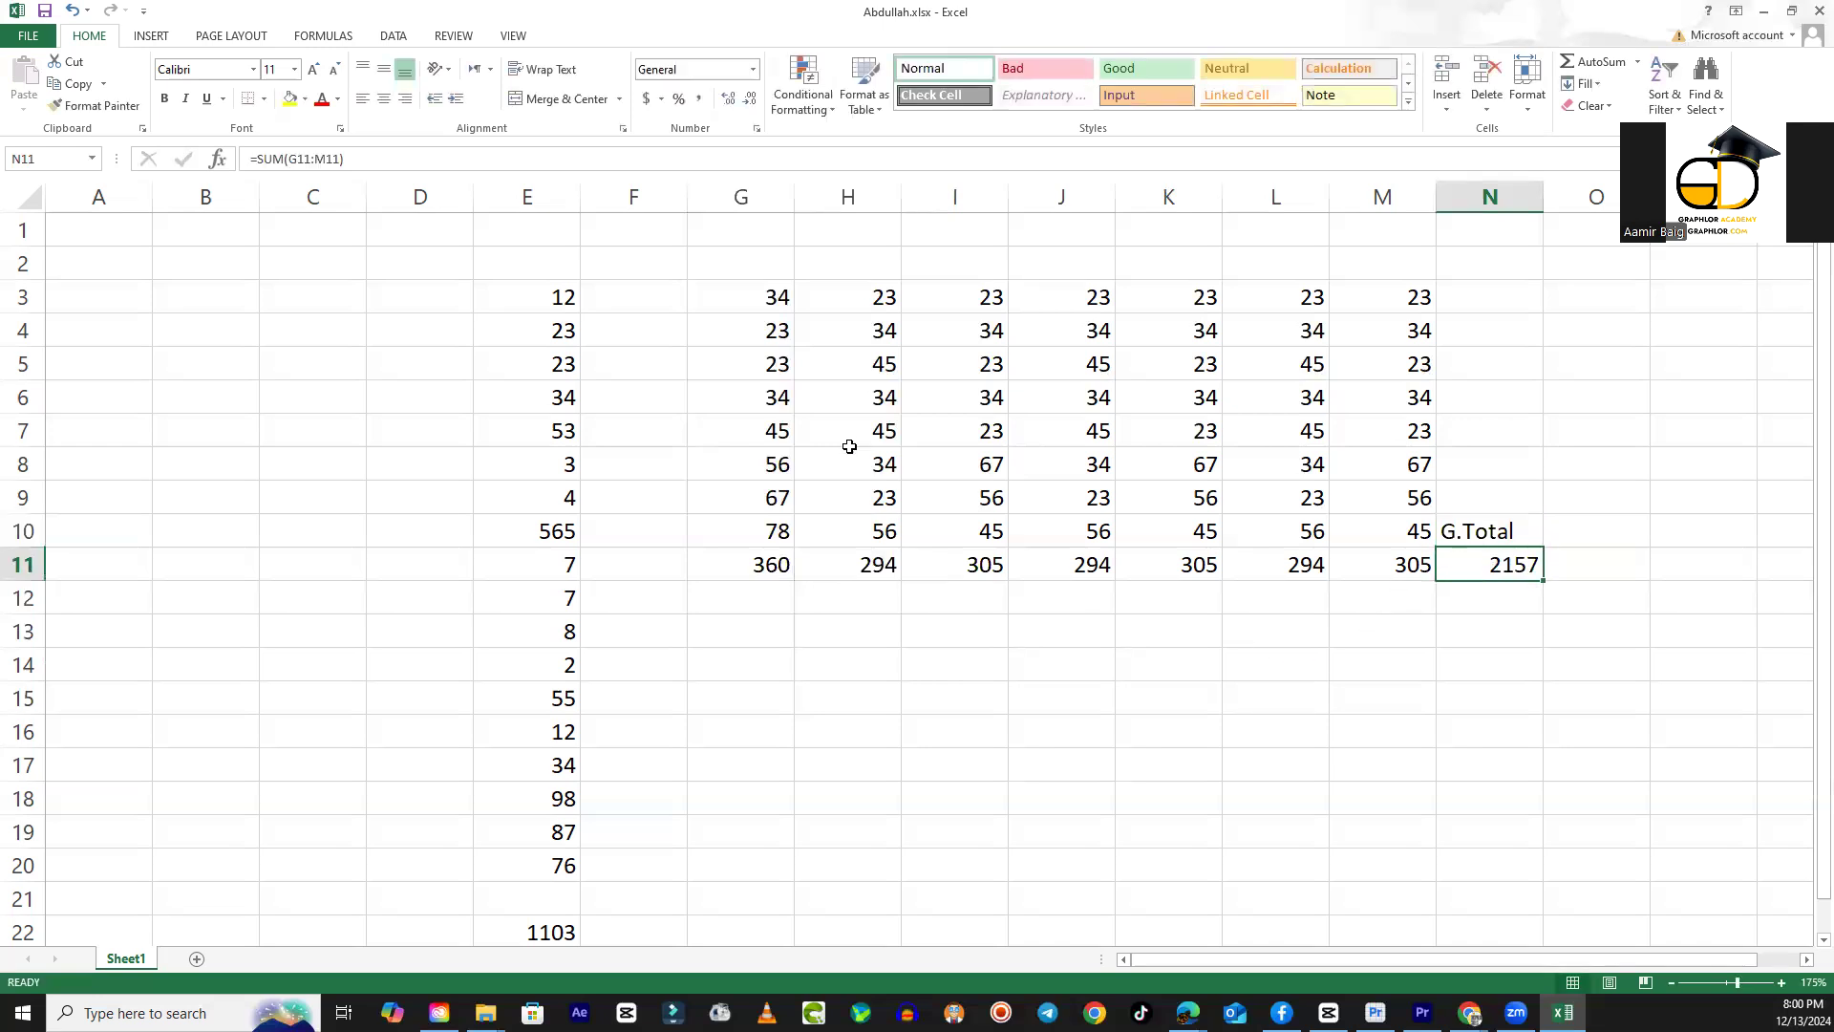
Clear all the numbers in G3:M10 while keeping the SUM formulas in row 11.
left_click(764, 299)
left_click_drag(847, 314, 1350, 526)
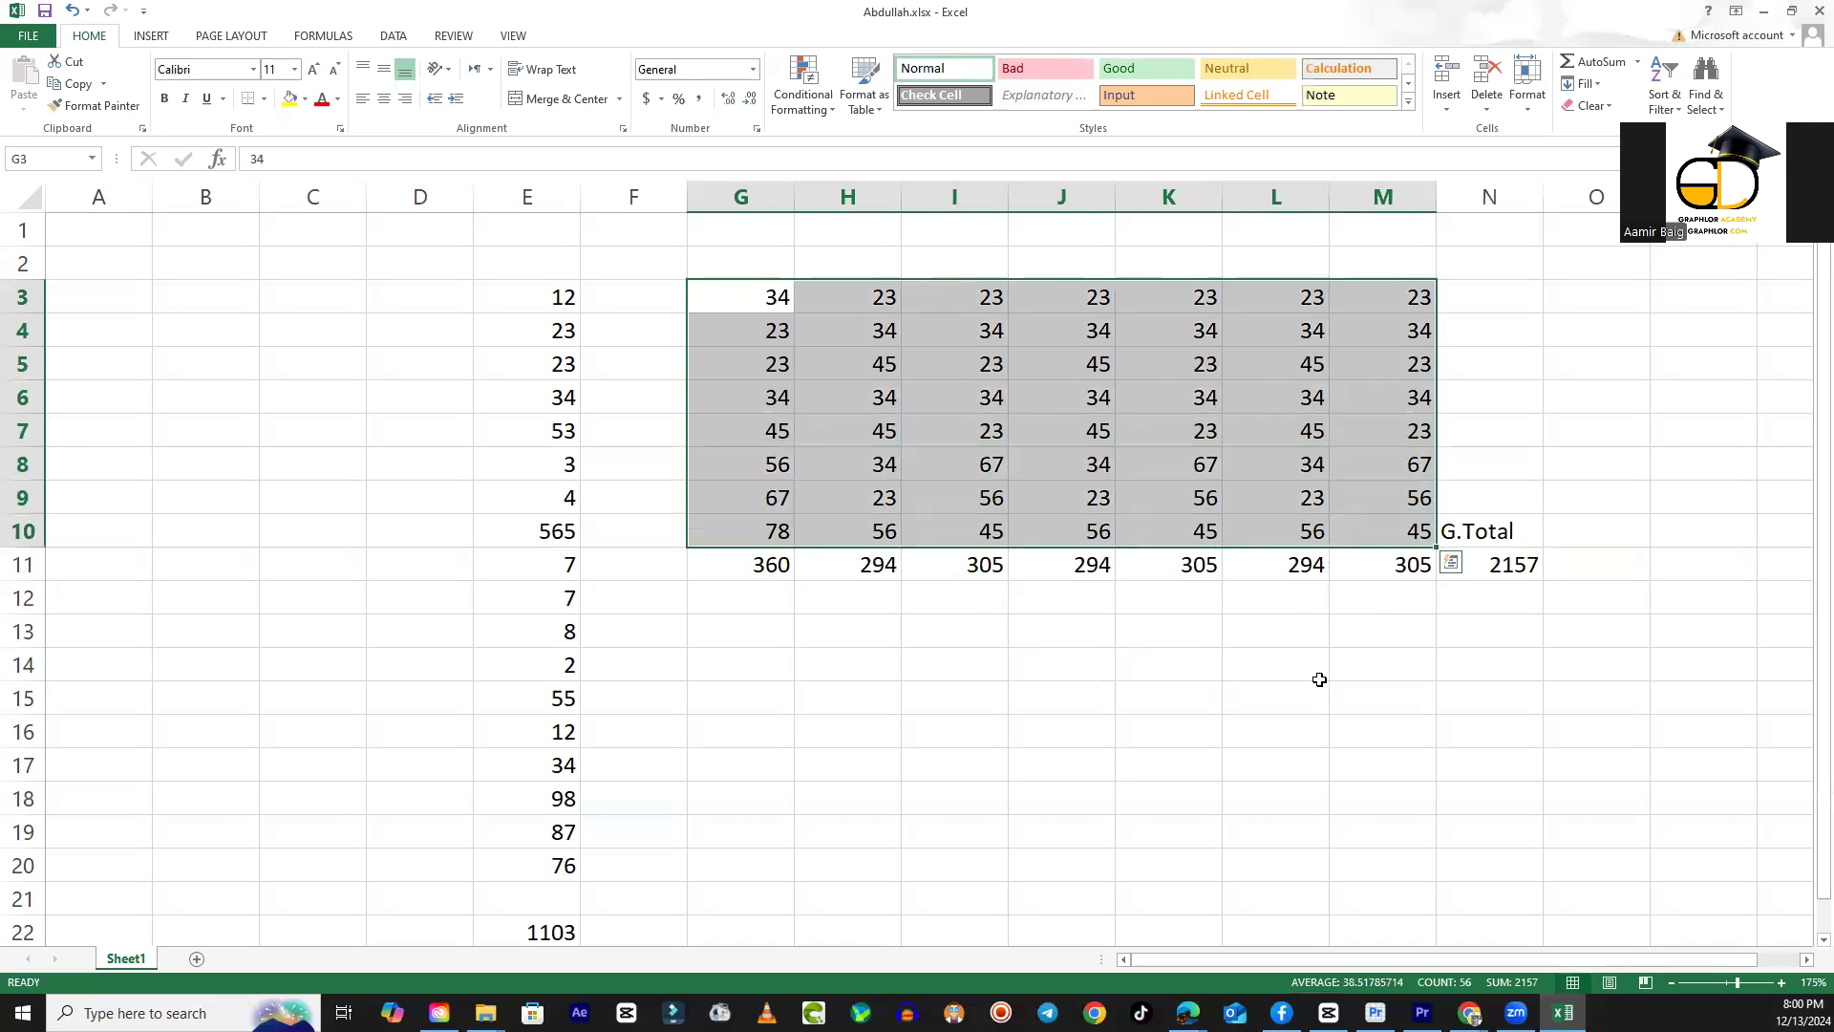
key("Delete")
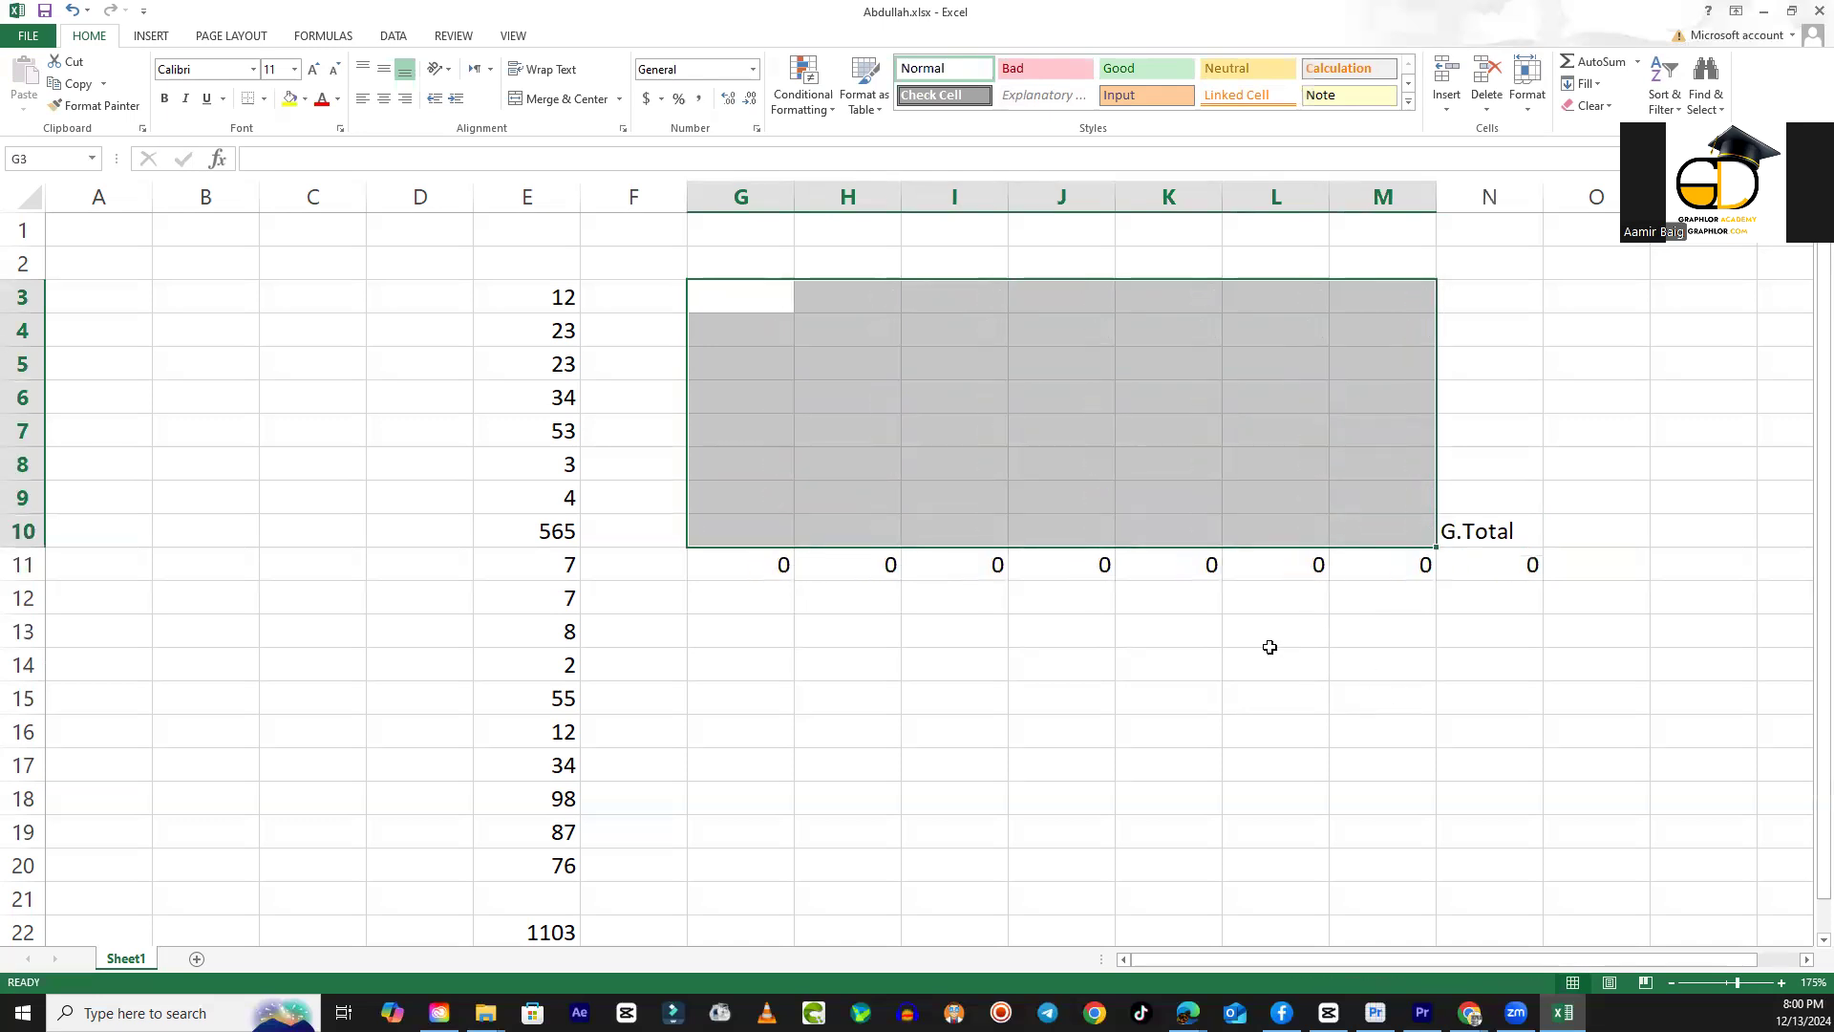
Examine the SUM formulas in row 11 and the grand total formula in N11 with the number block empty.
left_click(771, 564)
left_click(851, 573)
left_click(974, 564)
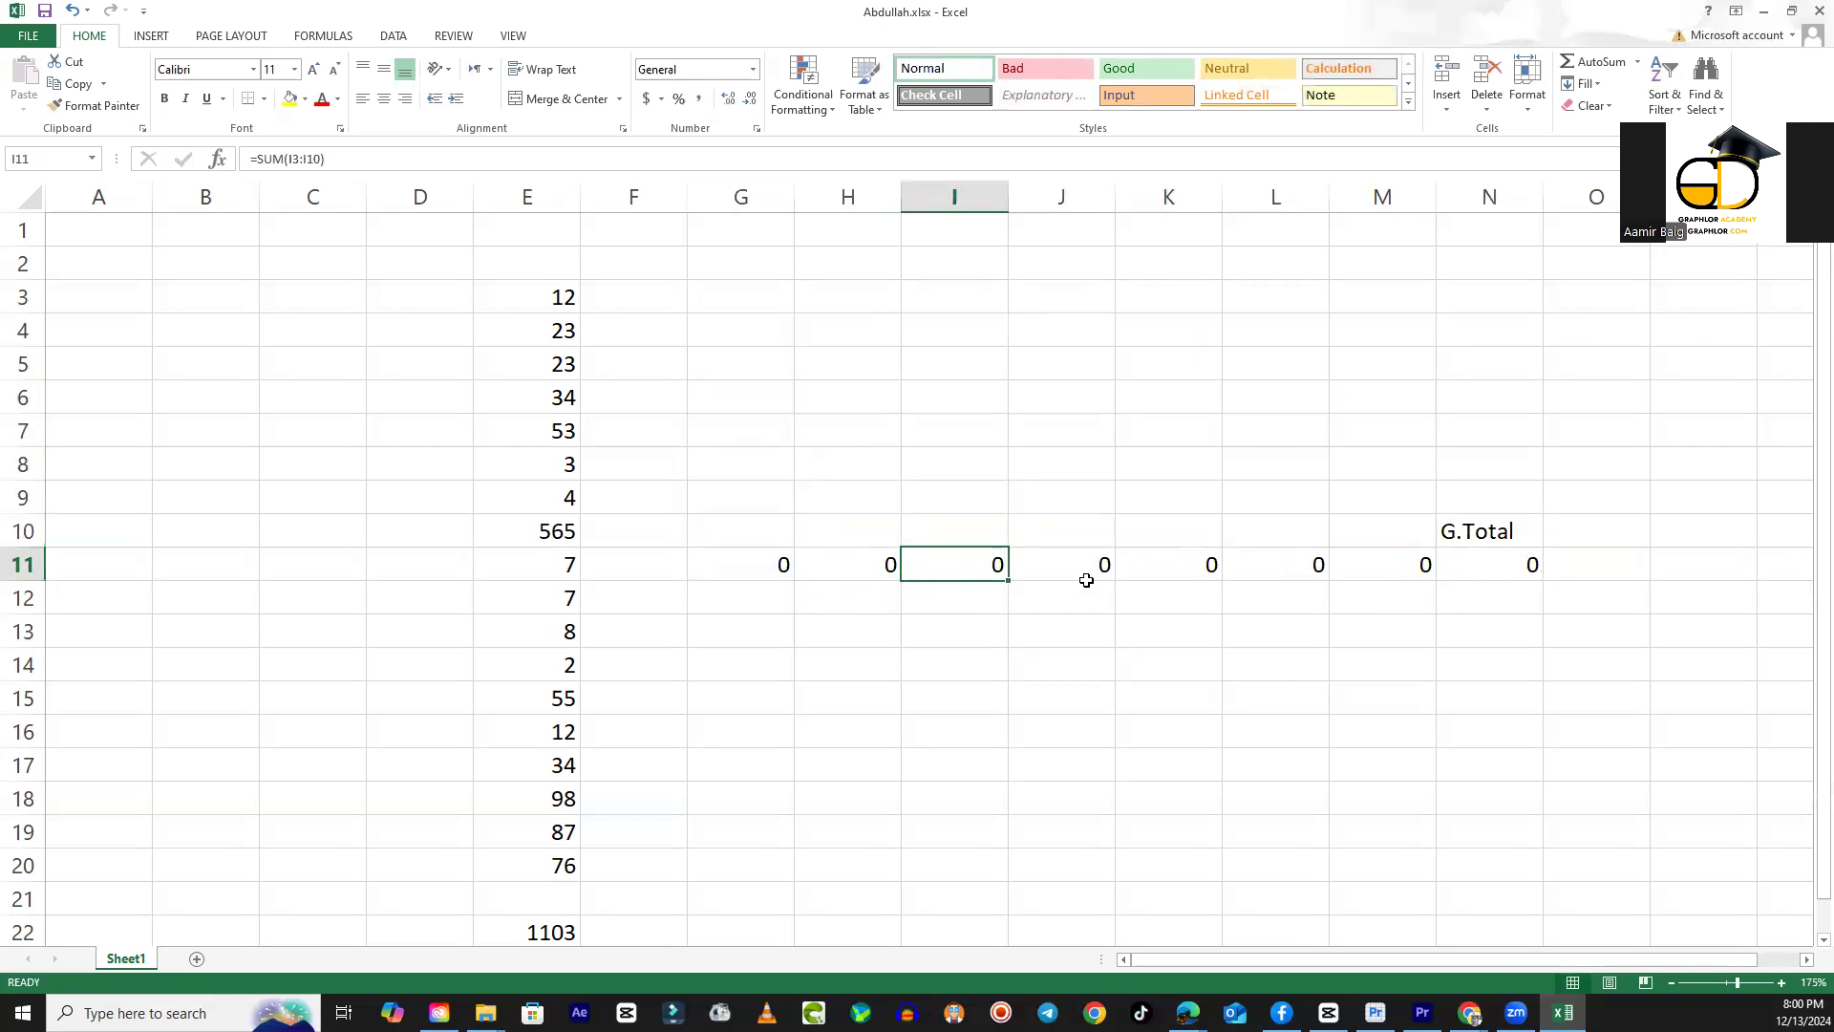
left_click(1087, 575)
left_click(1266, 566)
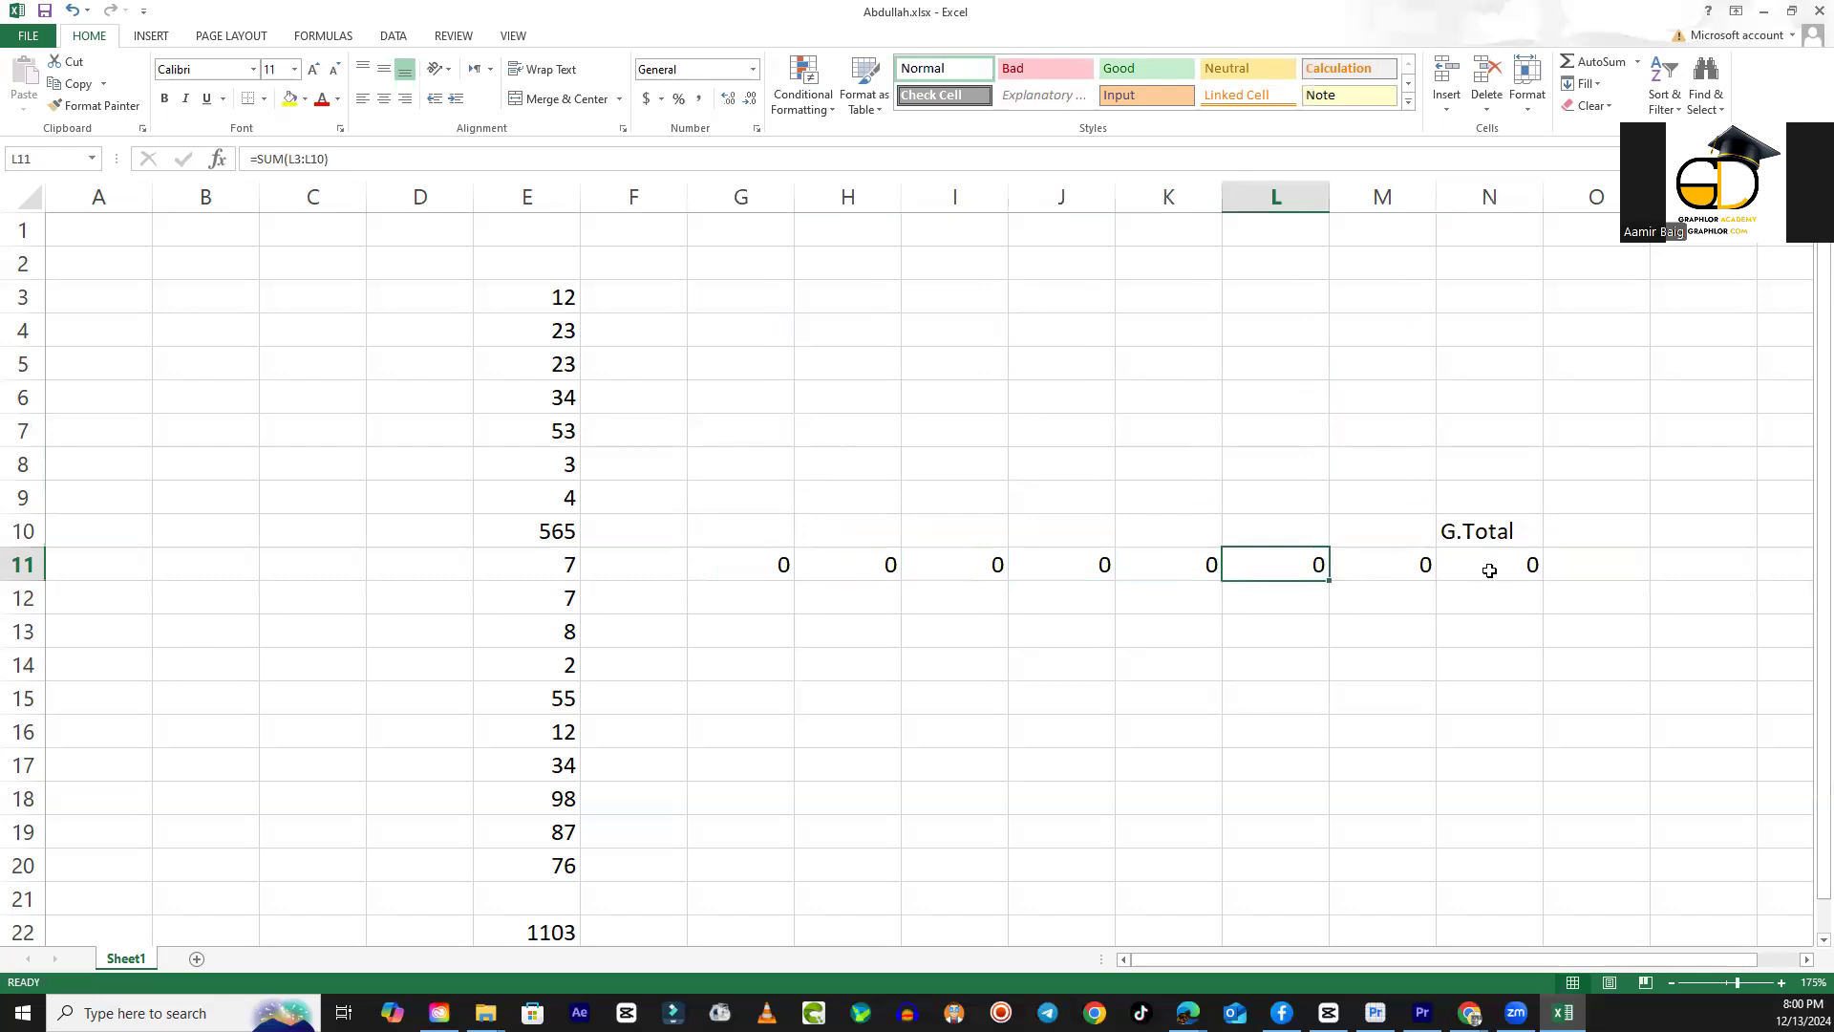
left_click(1519, 565)
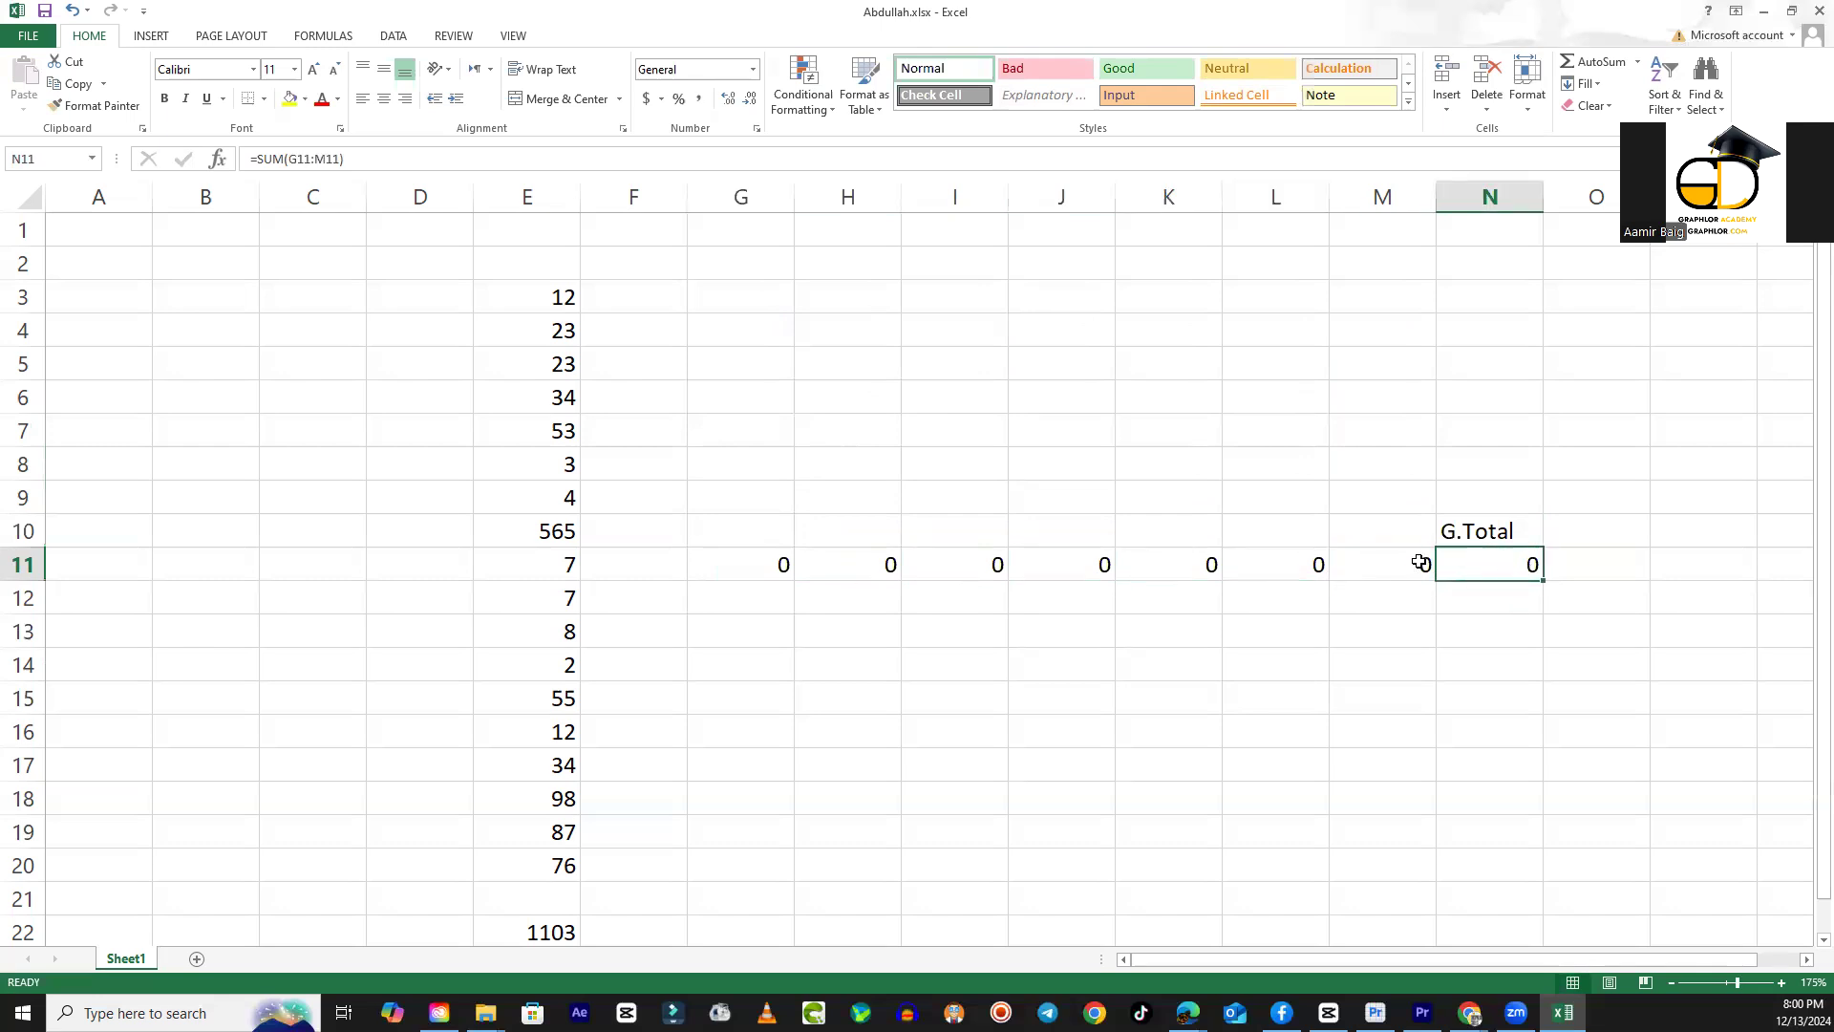
left_click(1383, 571)
left_click(1252, 565)
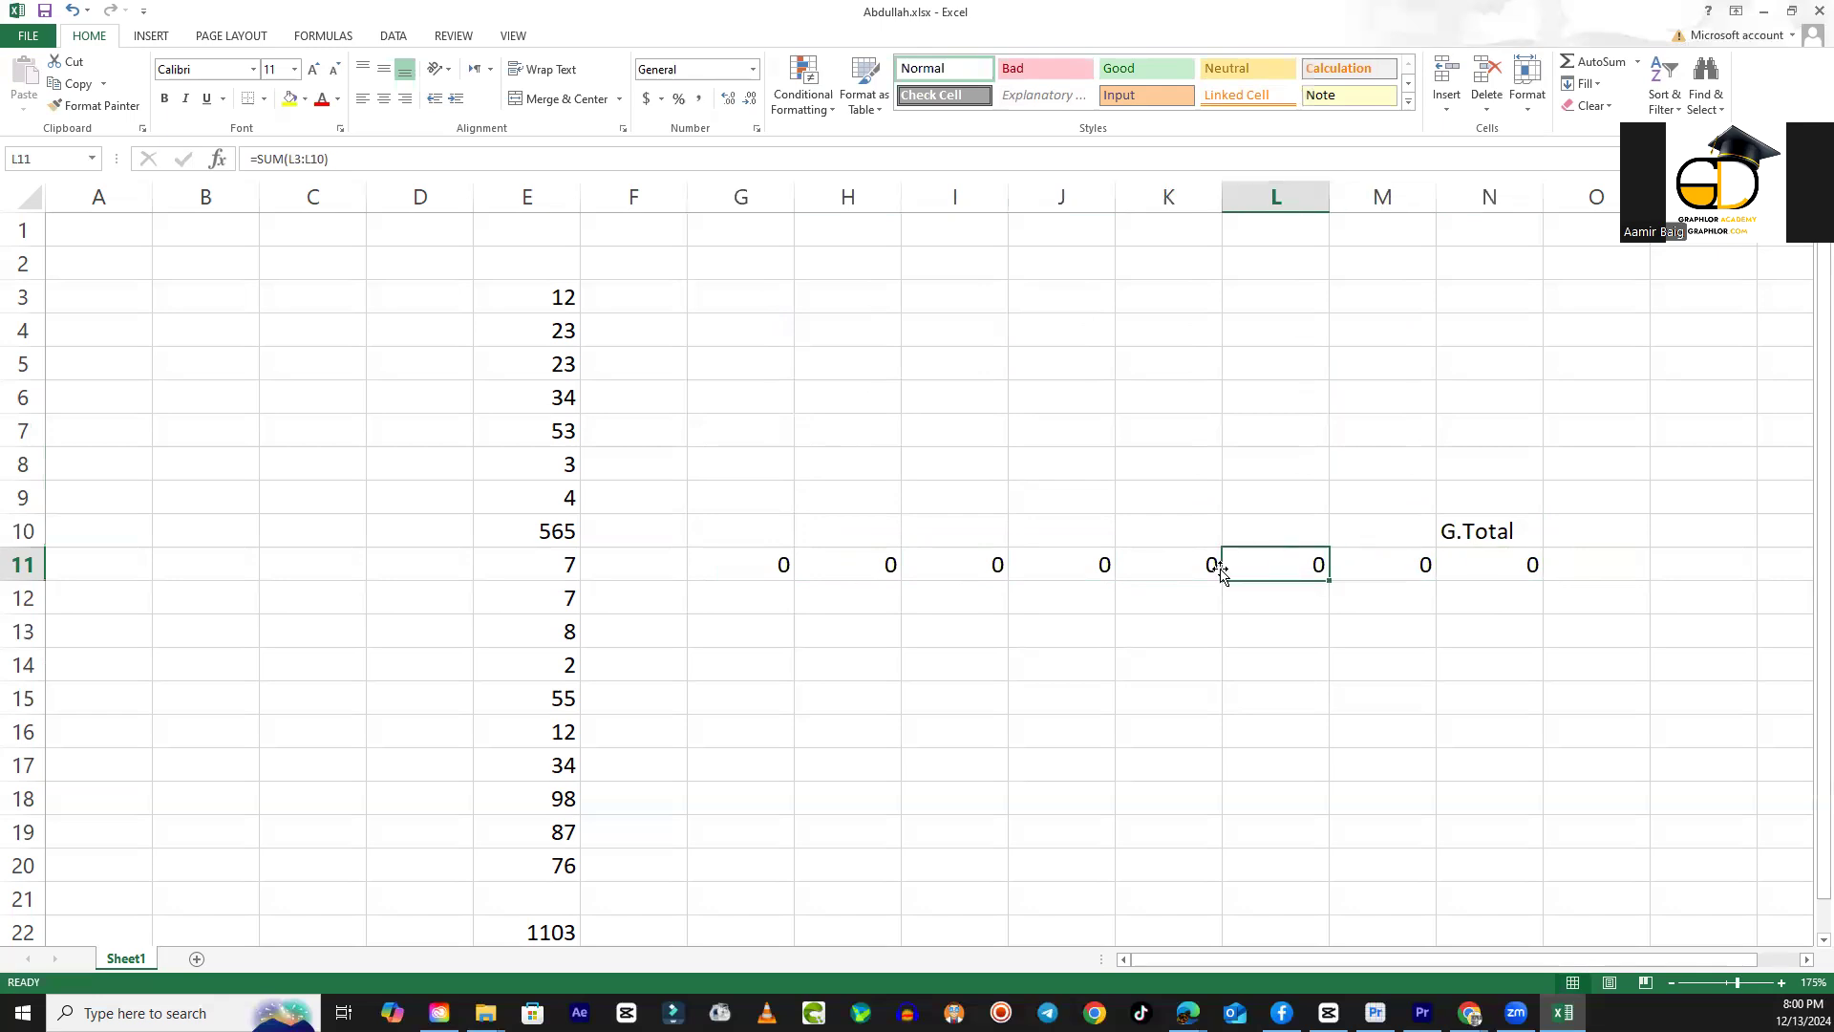
left_click(1151, 563)
left_click(1070, 565)
left_click(983, 565)
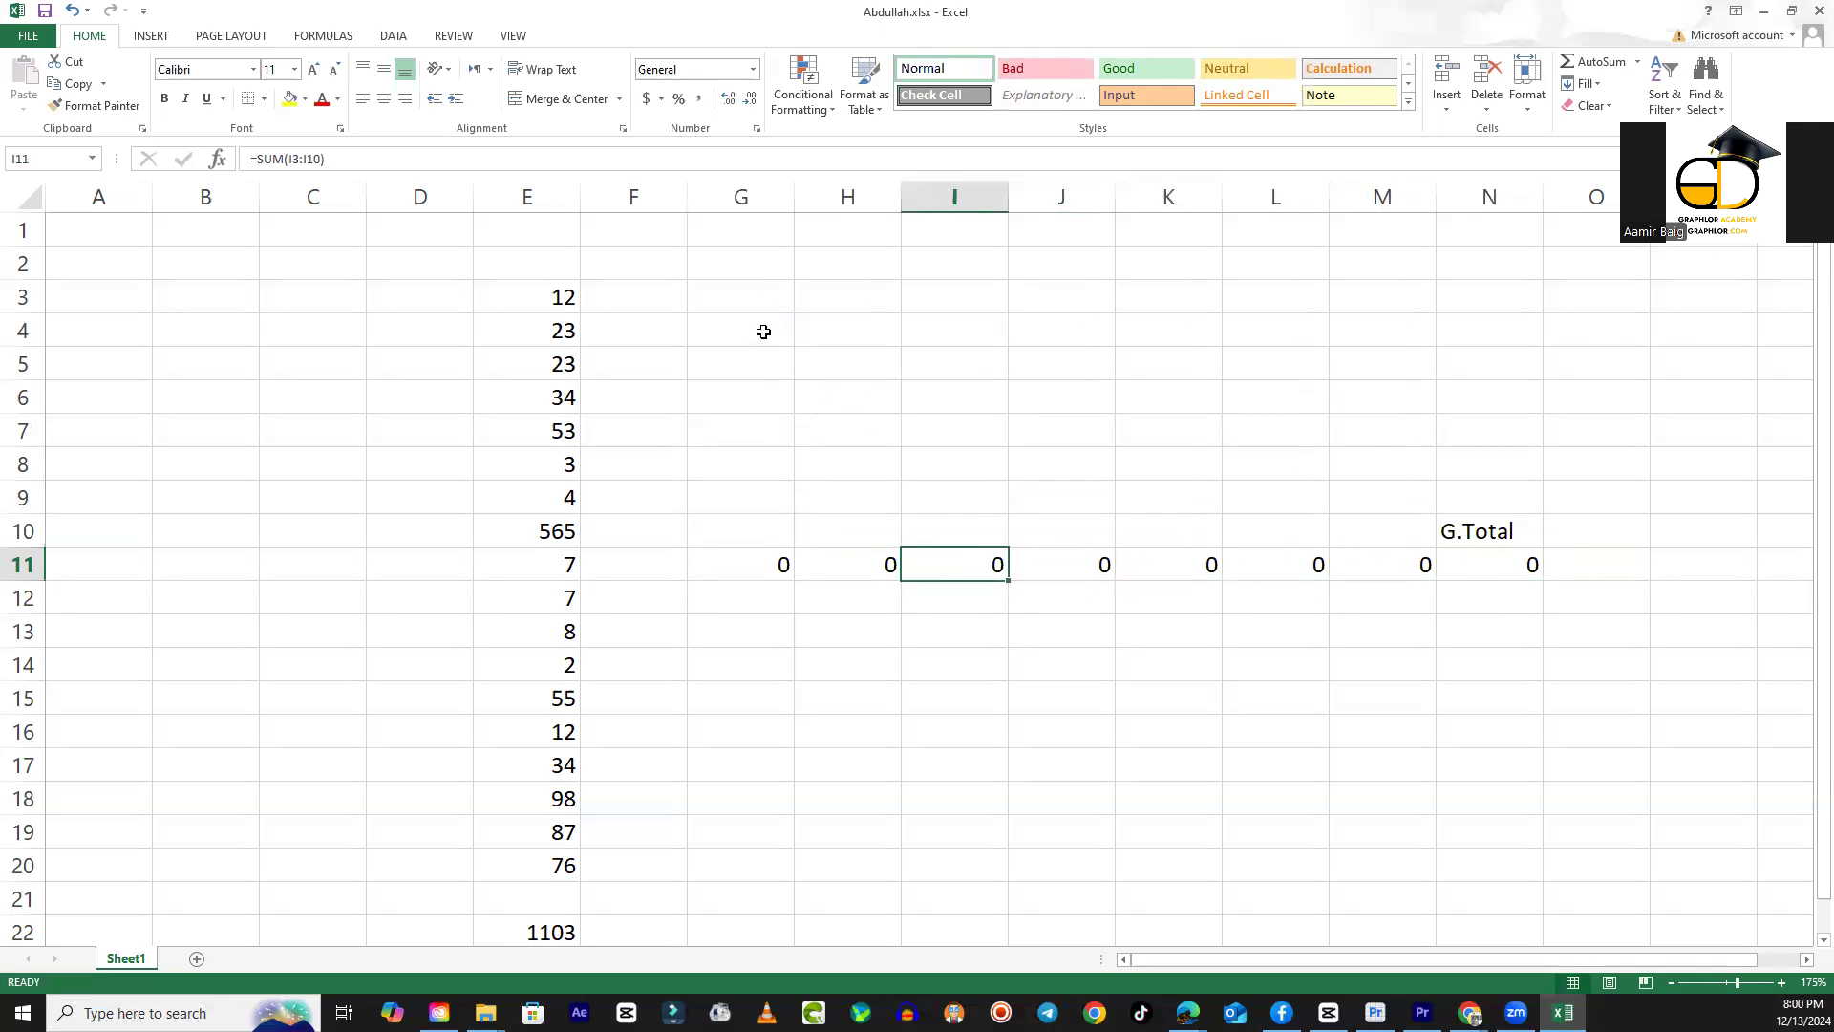
Enter 4 in cell G3 and check the column total in G11 and the grand total in N11.
left_click(770, 299)
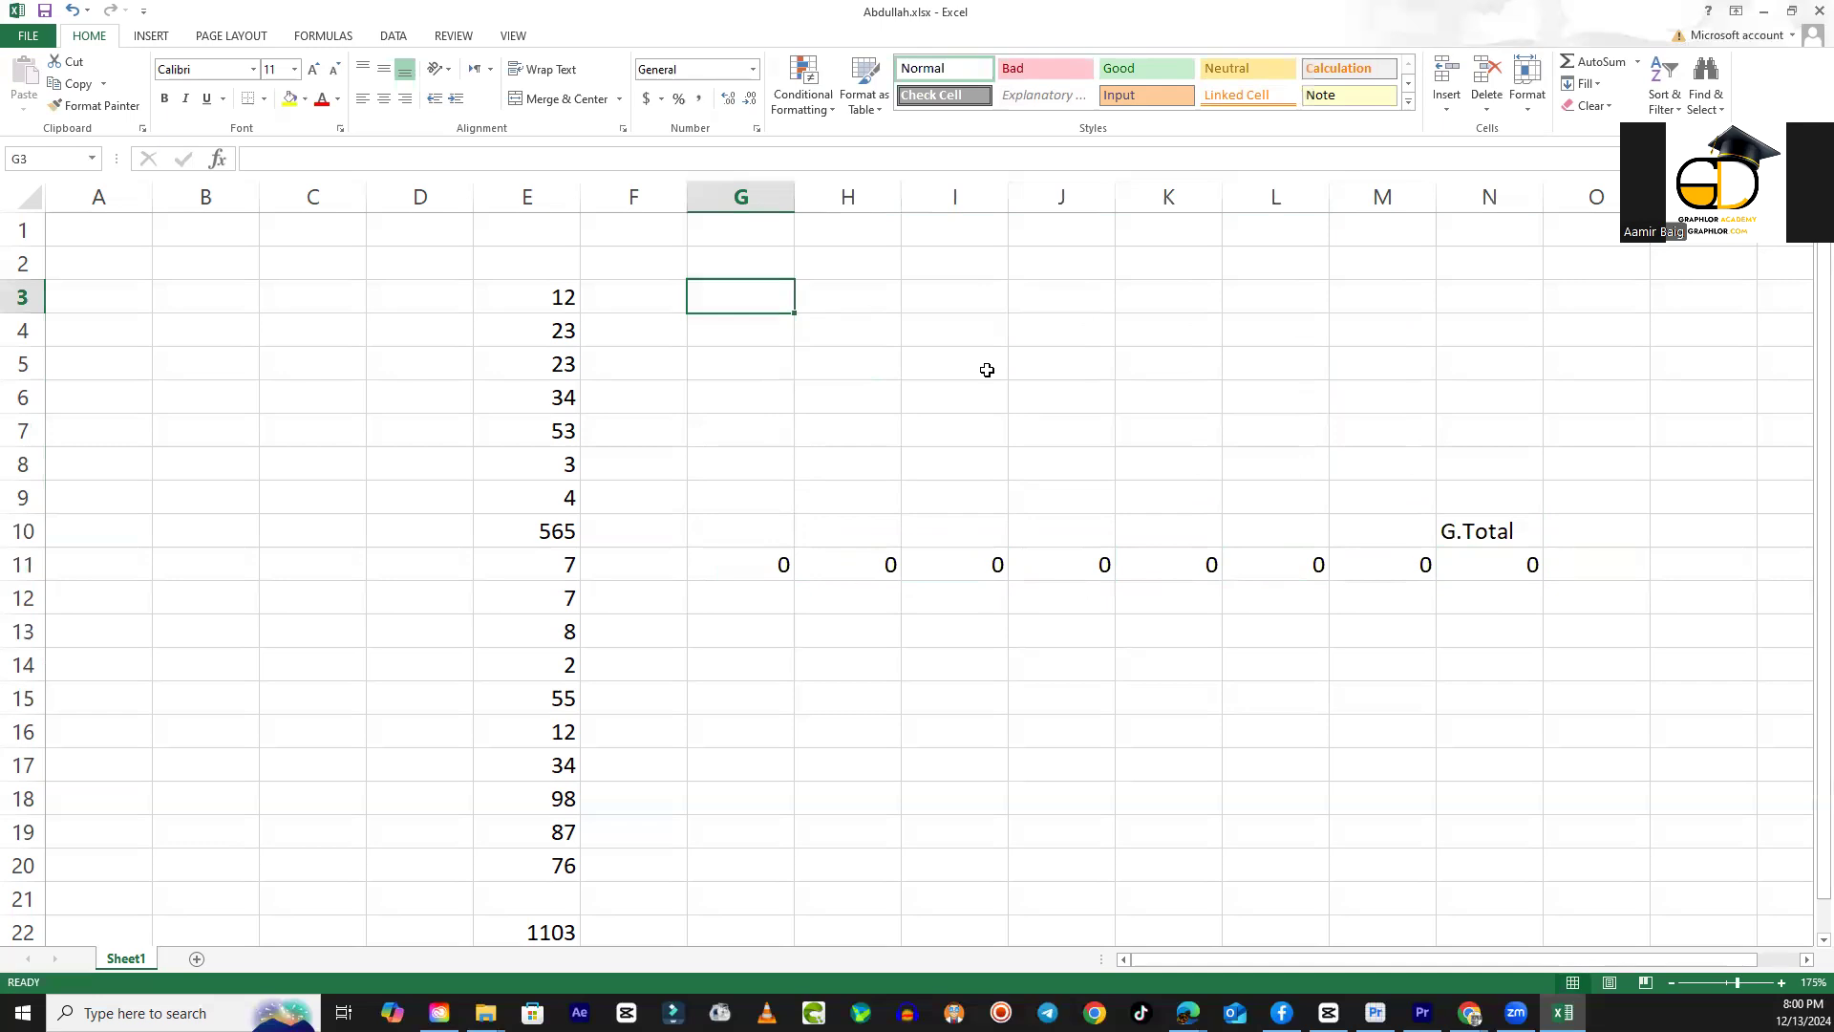
type("4")
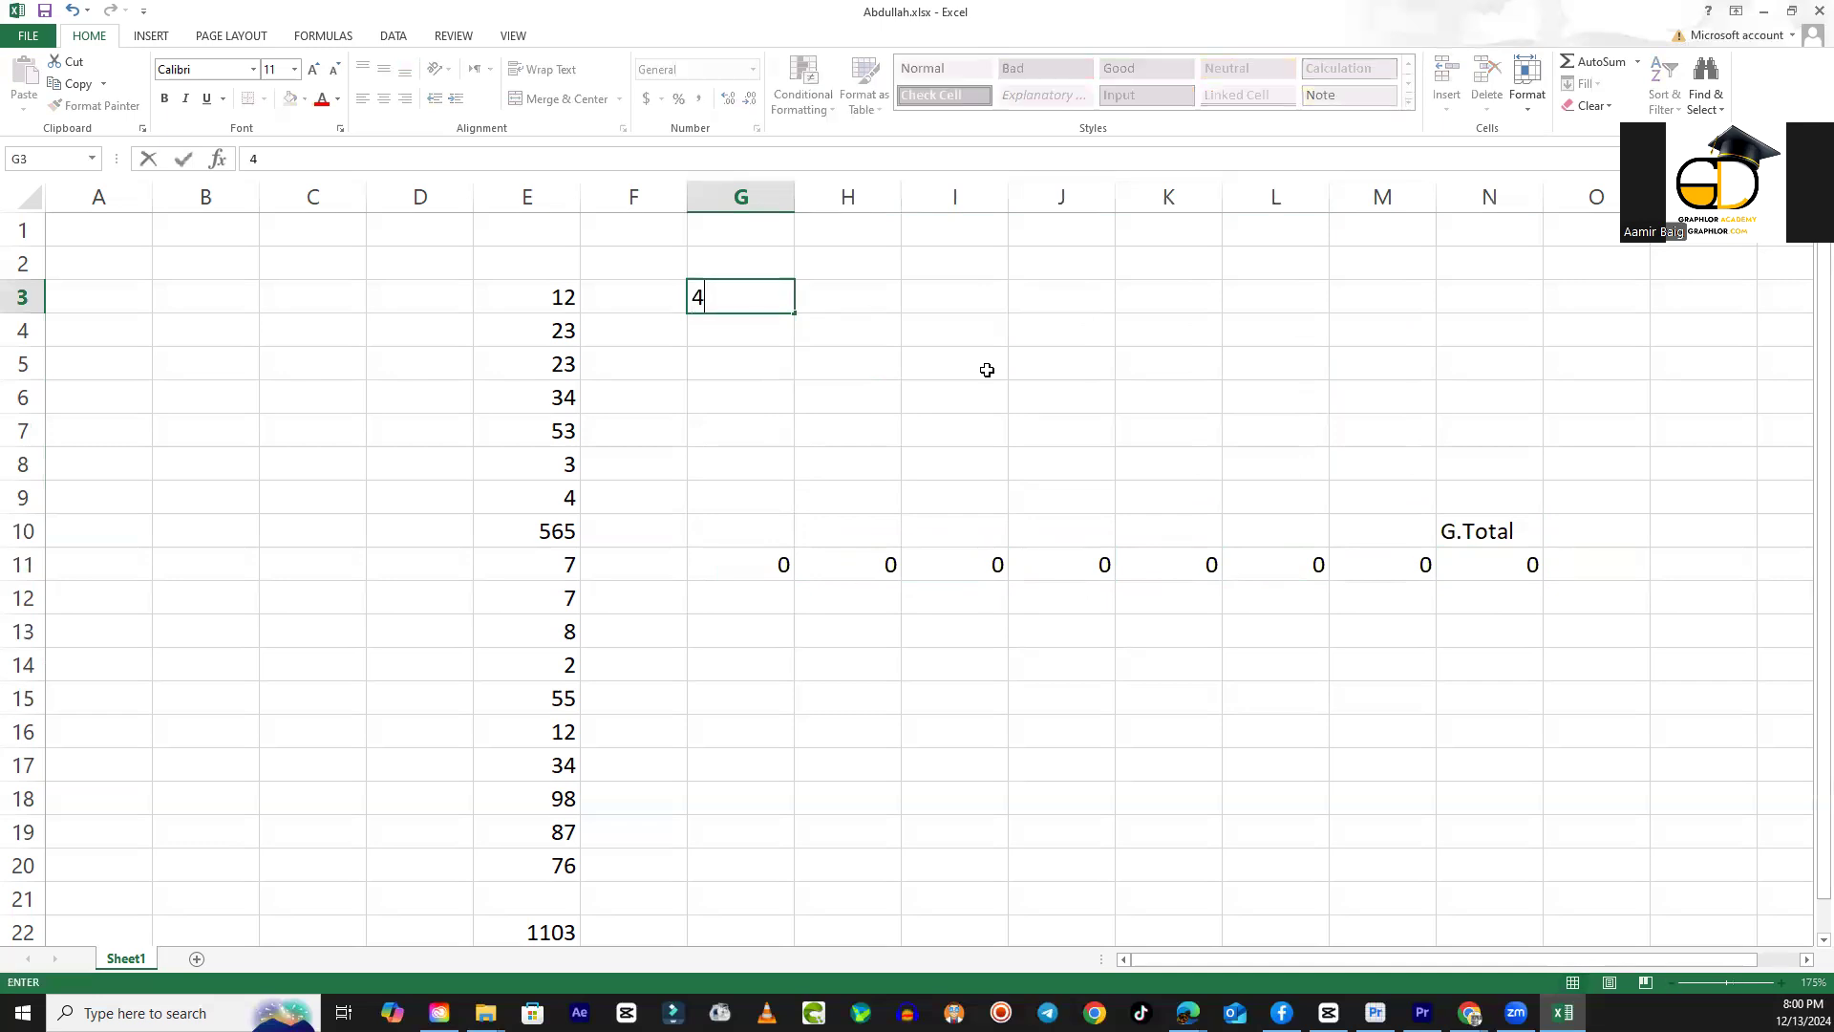
key("Return")
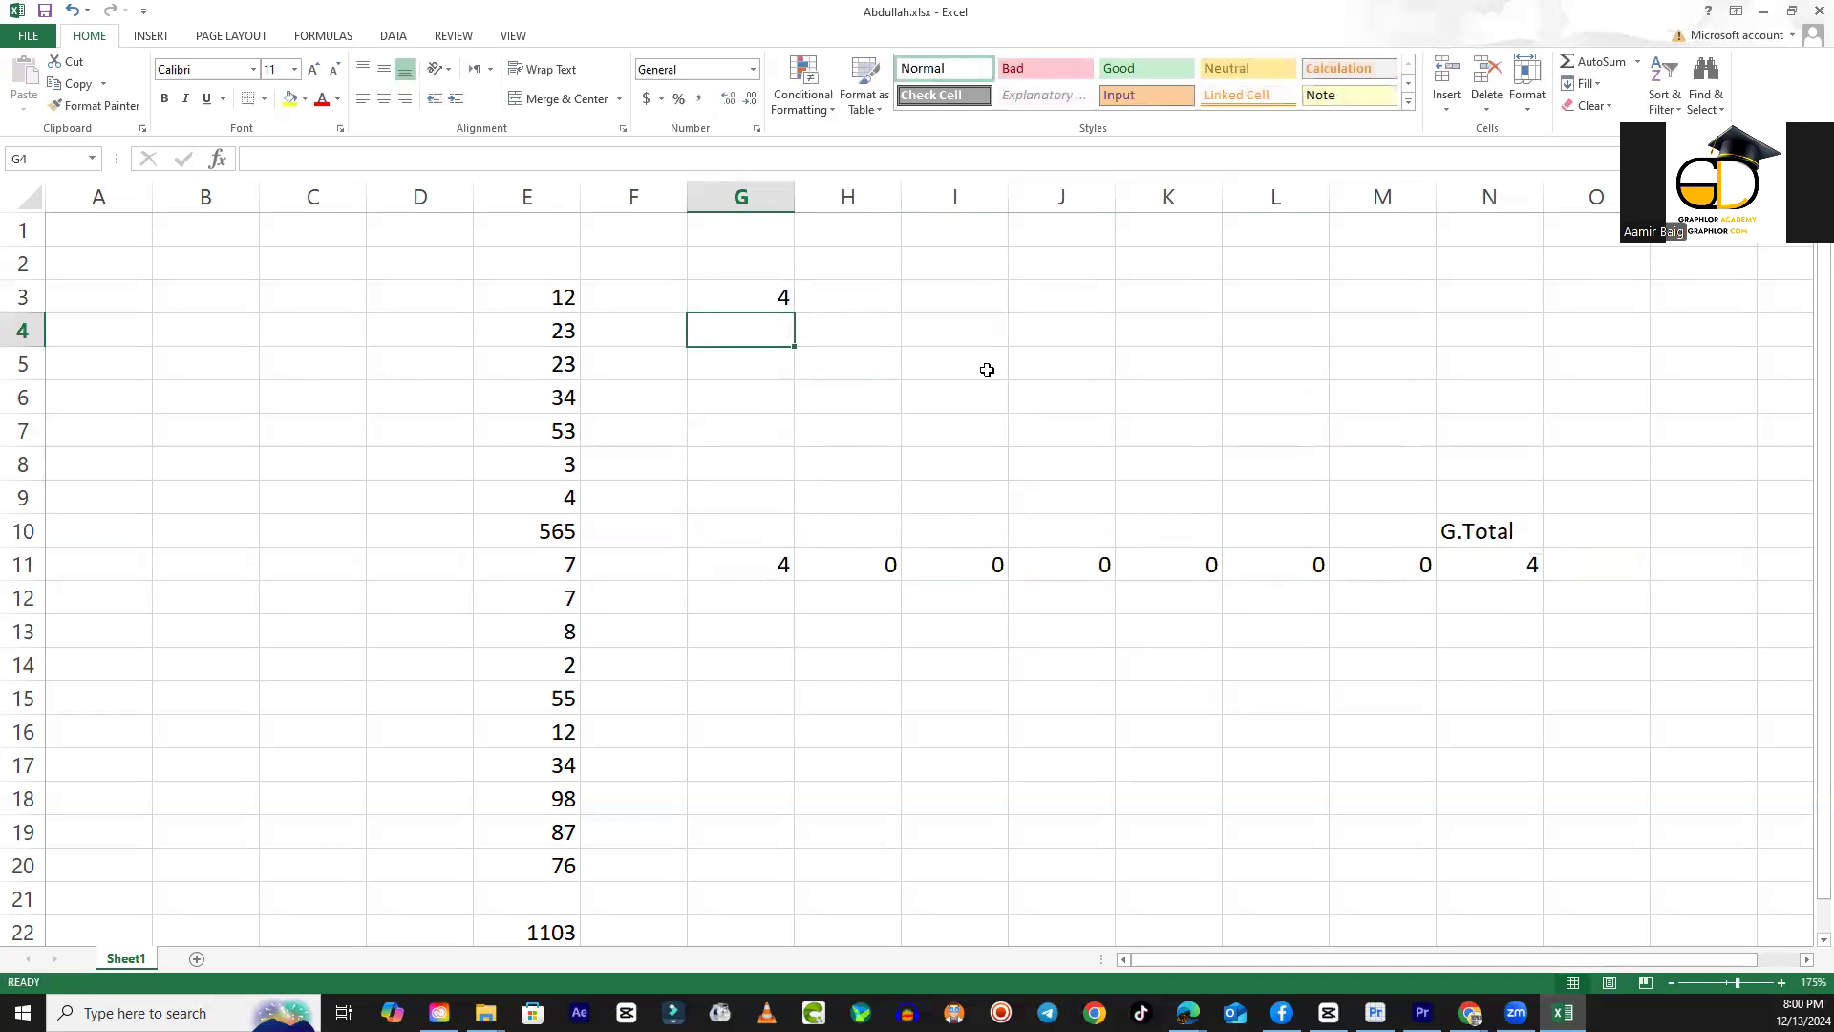
left_click(748, 572)
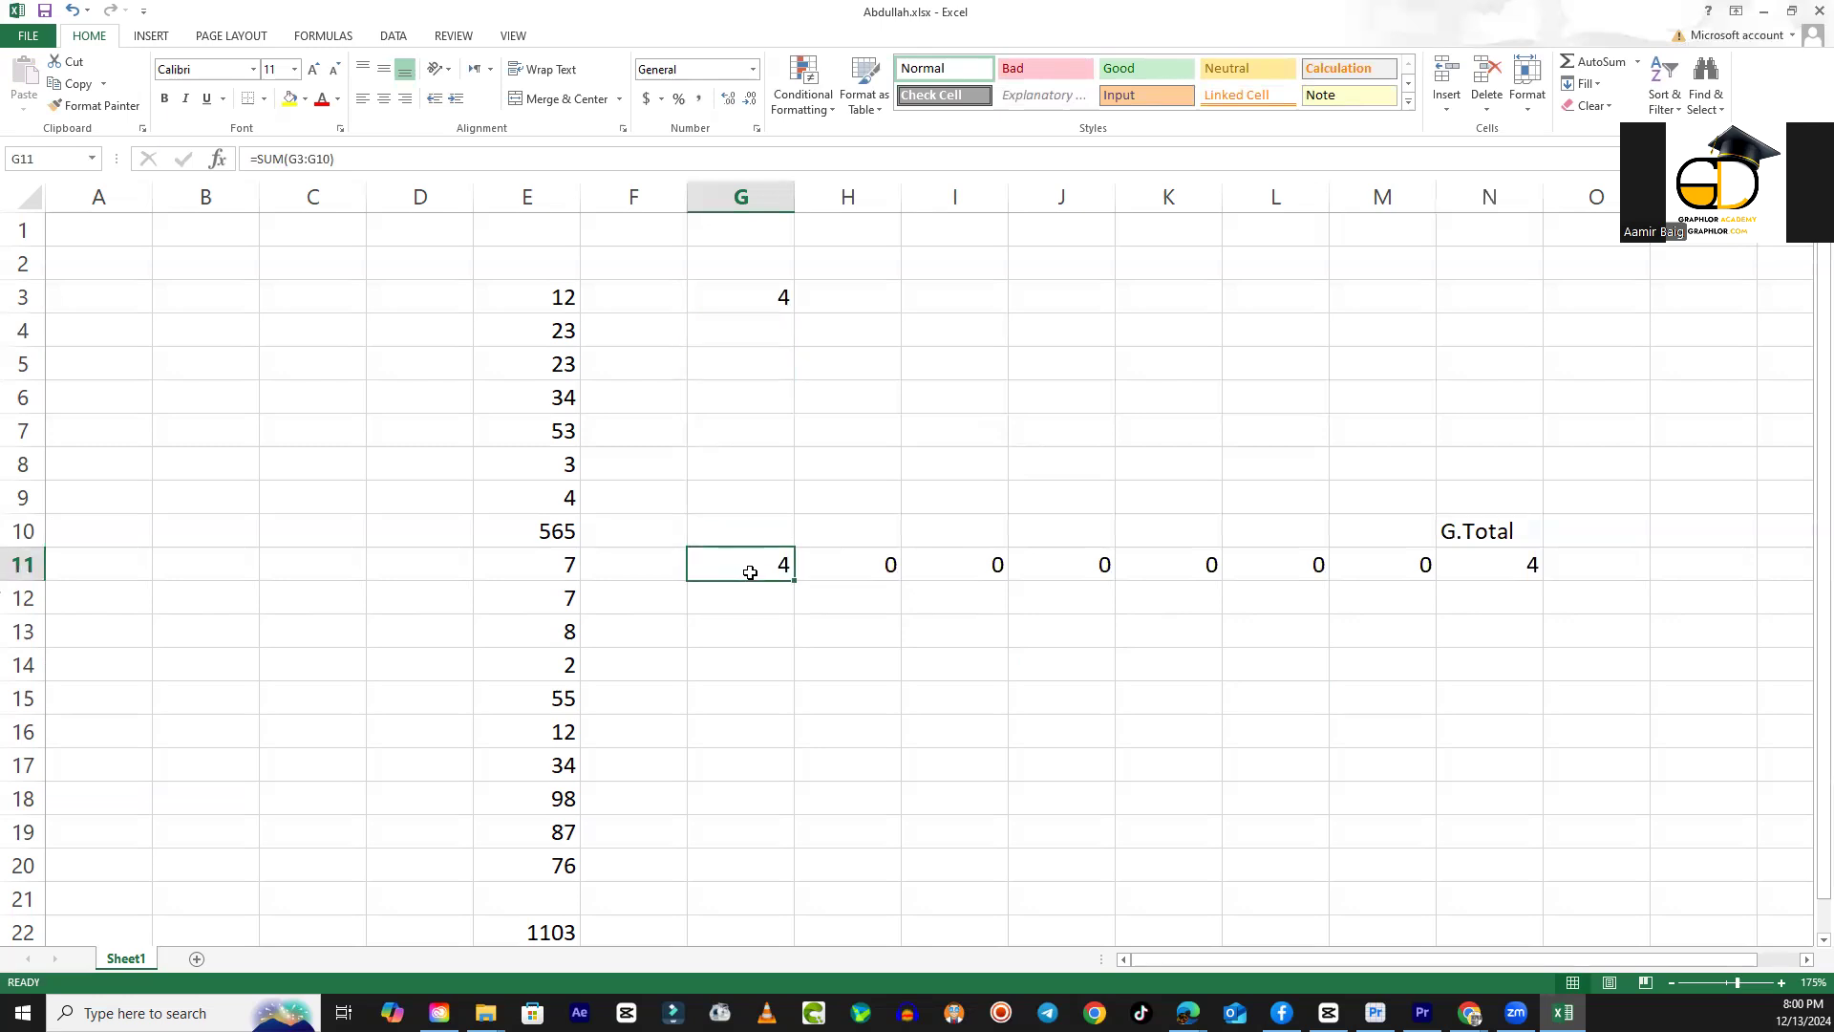
left_click(1484, 570)
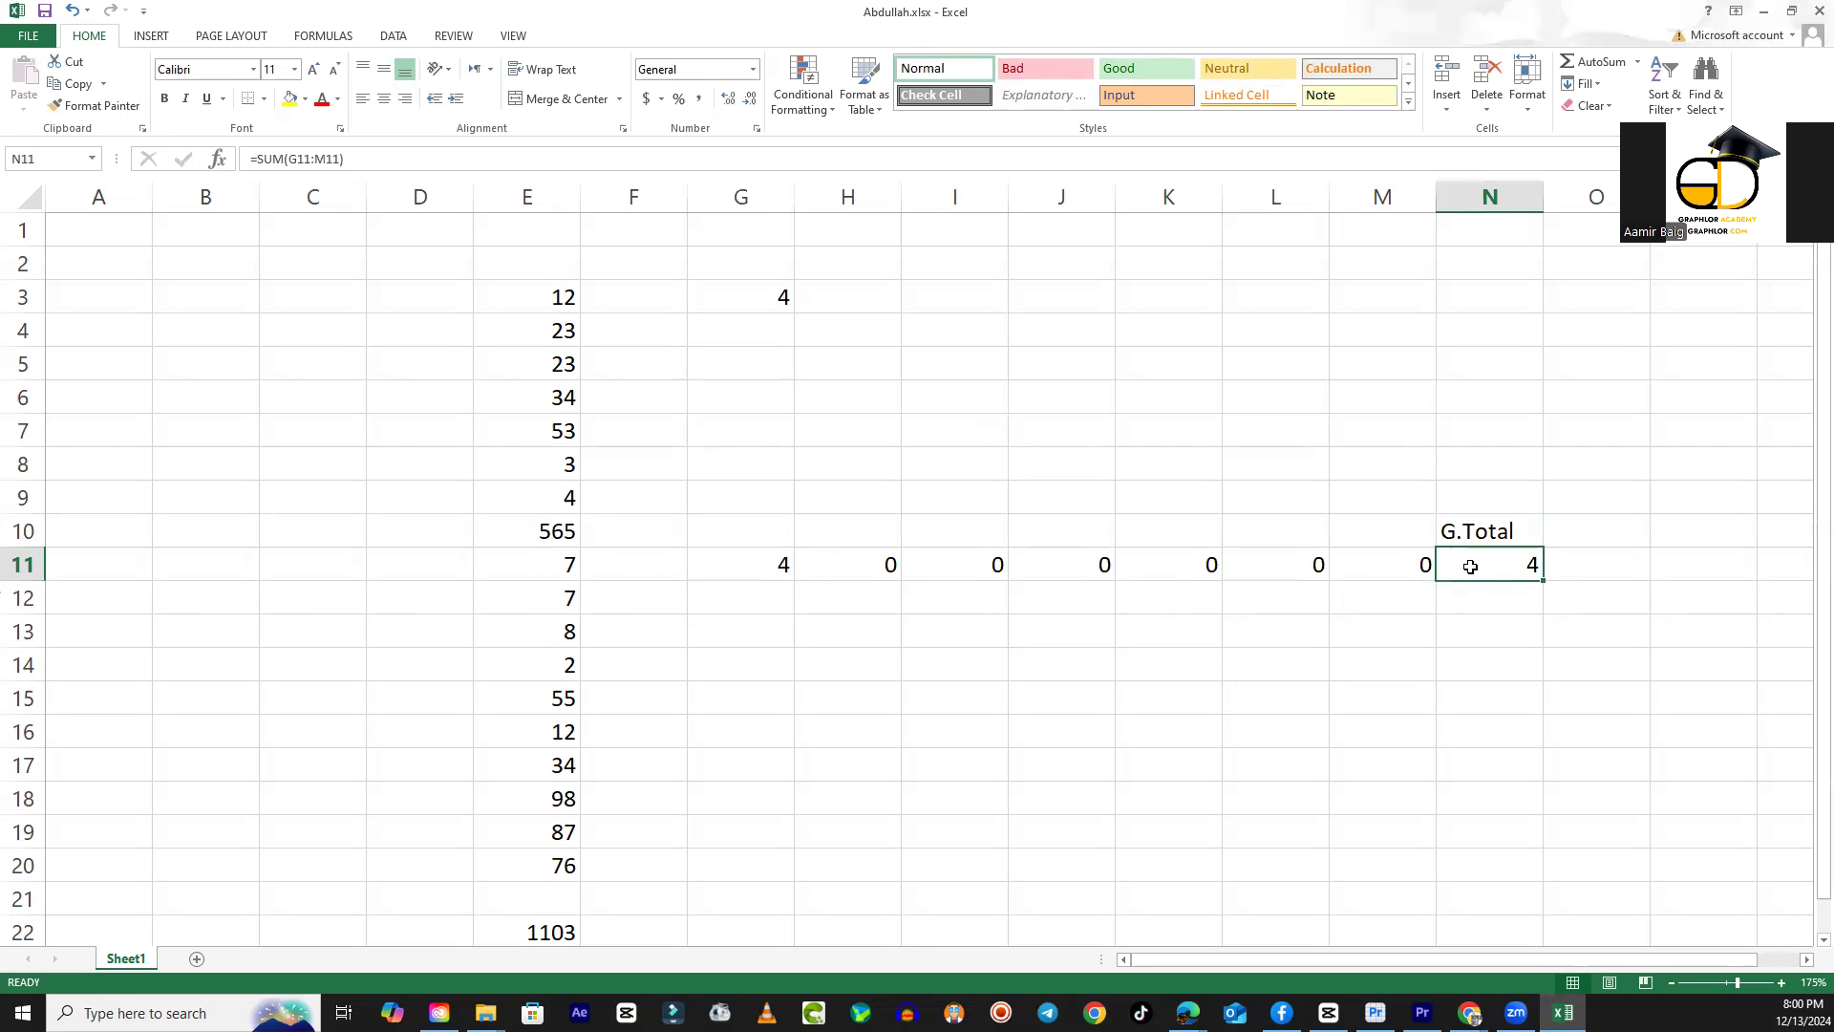
Enter the test values 5, 7, 8 and 9 across cells H3 to K3.
left_click(851, 302)
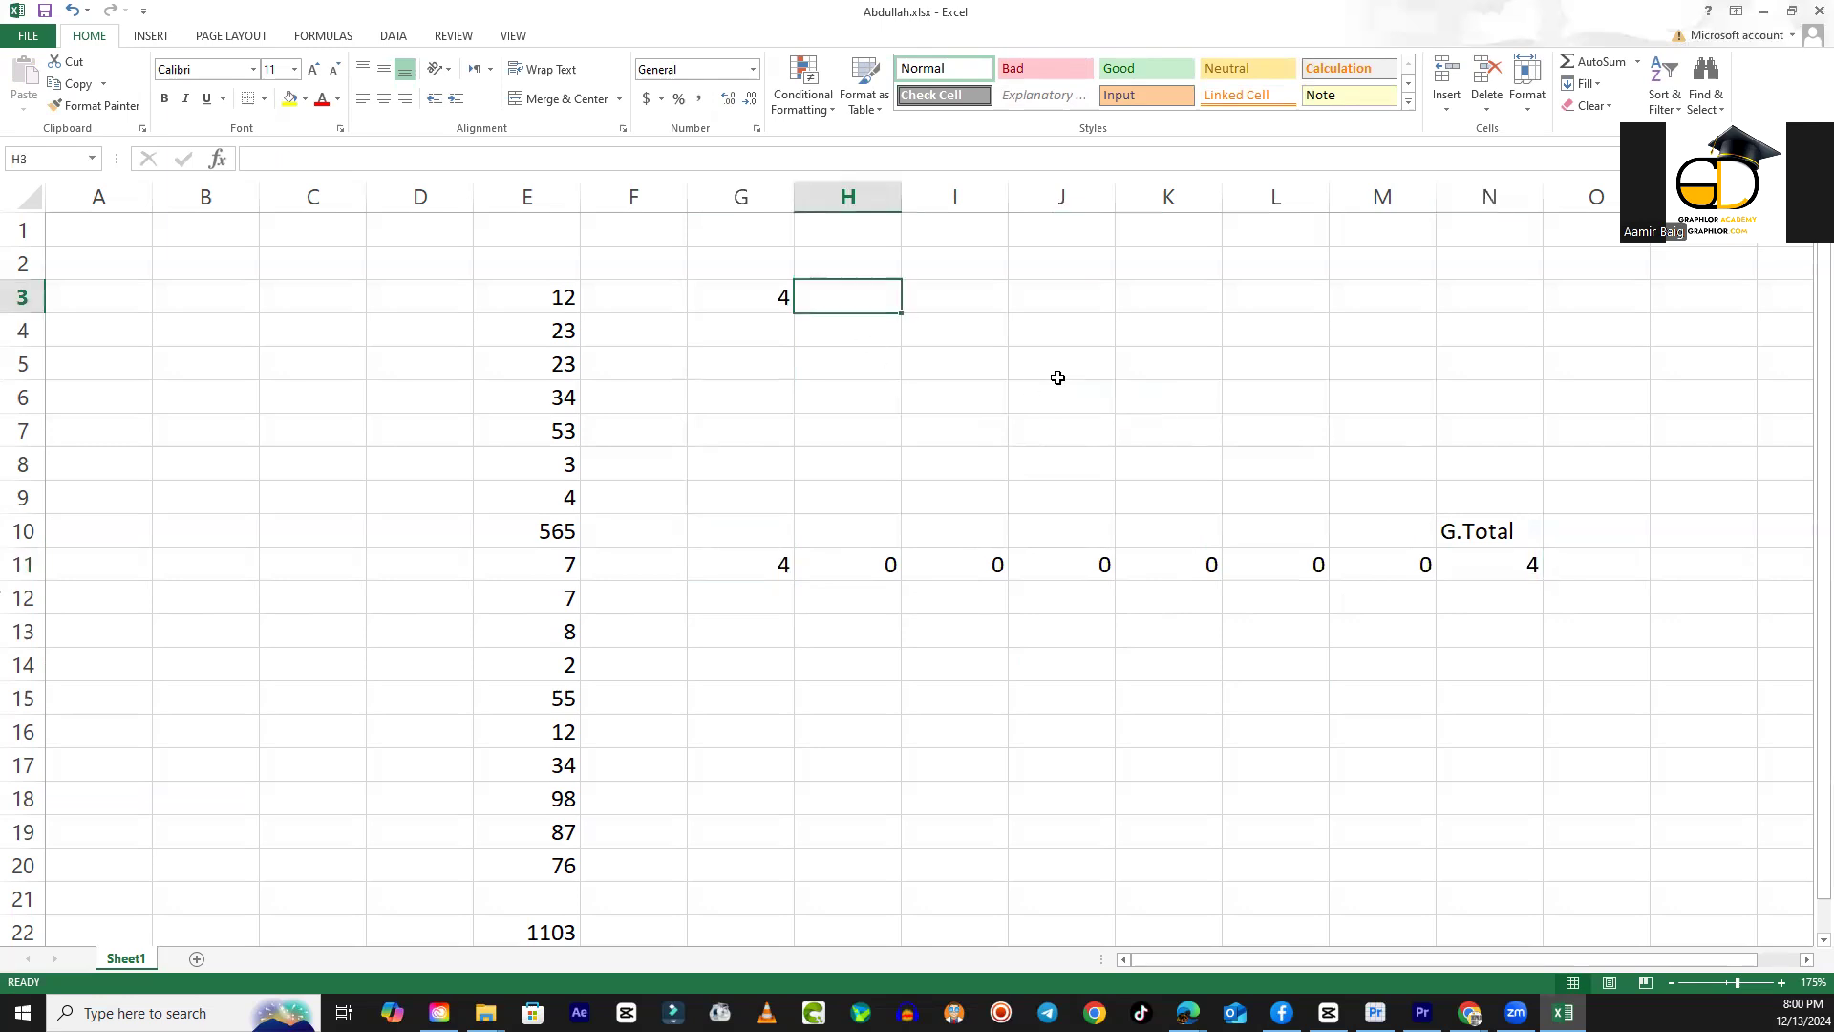
type("5")
key("Return")
key("Up")
key("Right")
type("7")
key("Right")
type("8")
key("Right")
type("9")
key("Right")
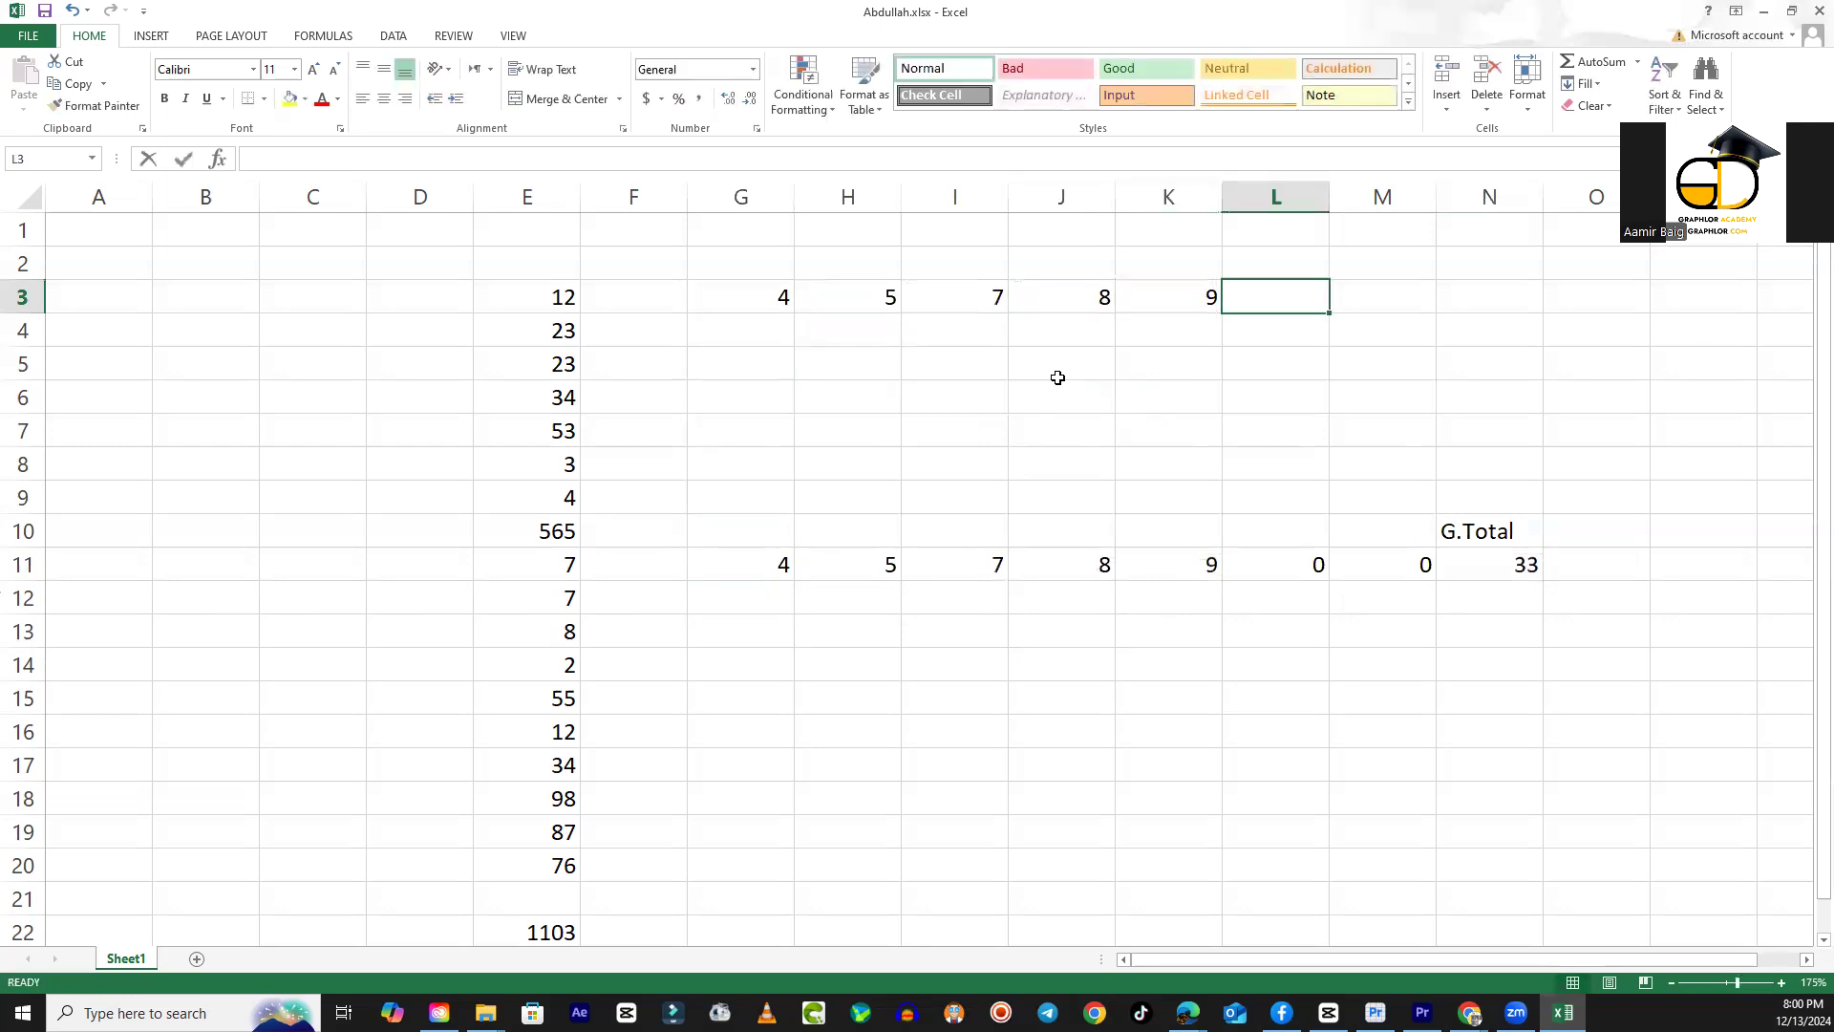
Complete the test row by entering 5 in cell L3 and 6 in cell M3.
type("0")
key("Right")
type("-")
key("Right")
key("Left")
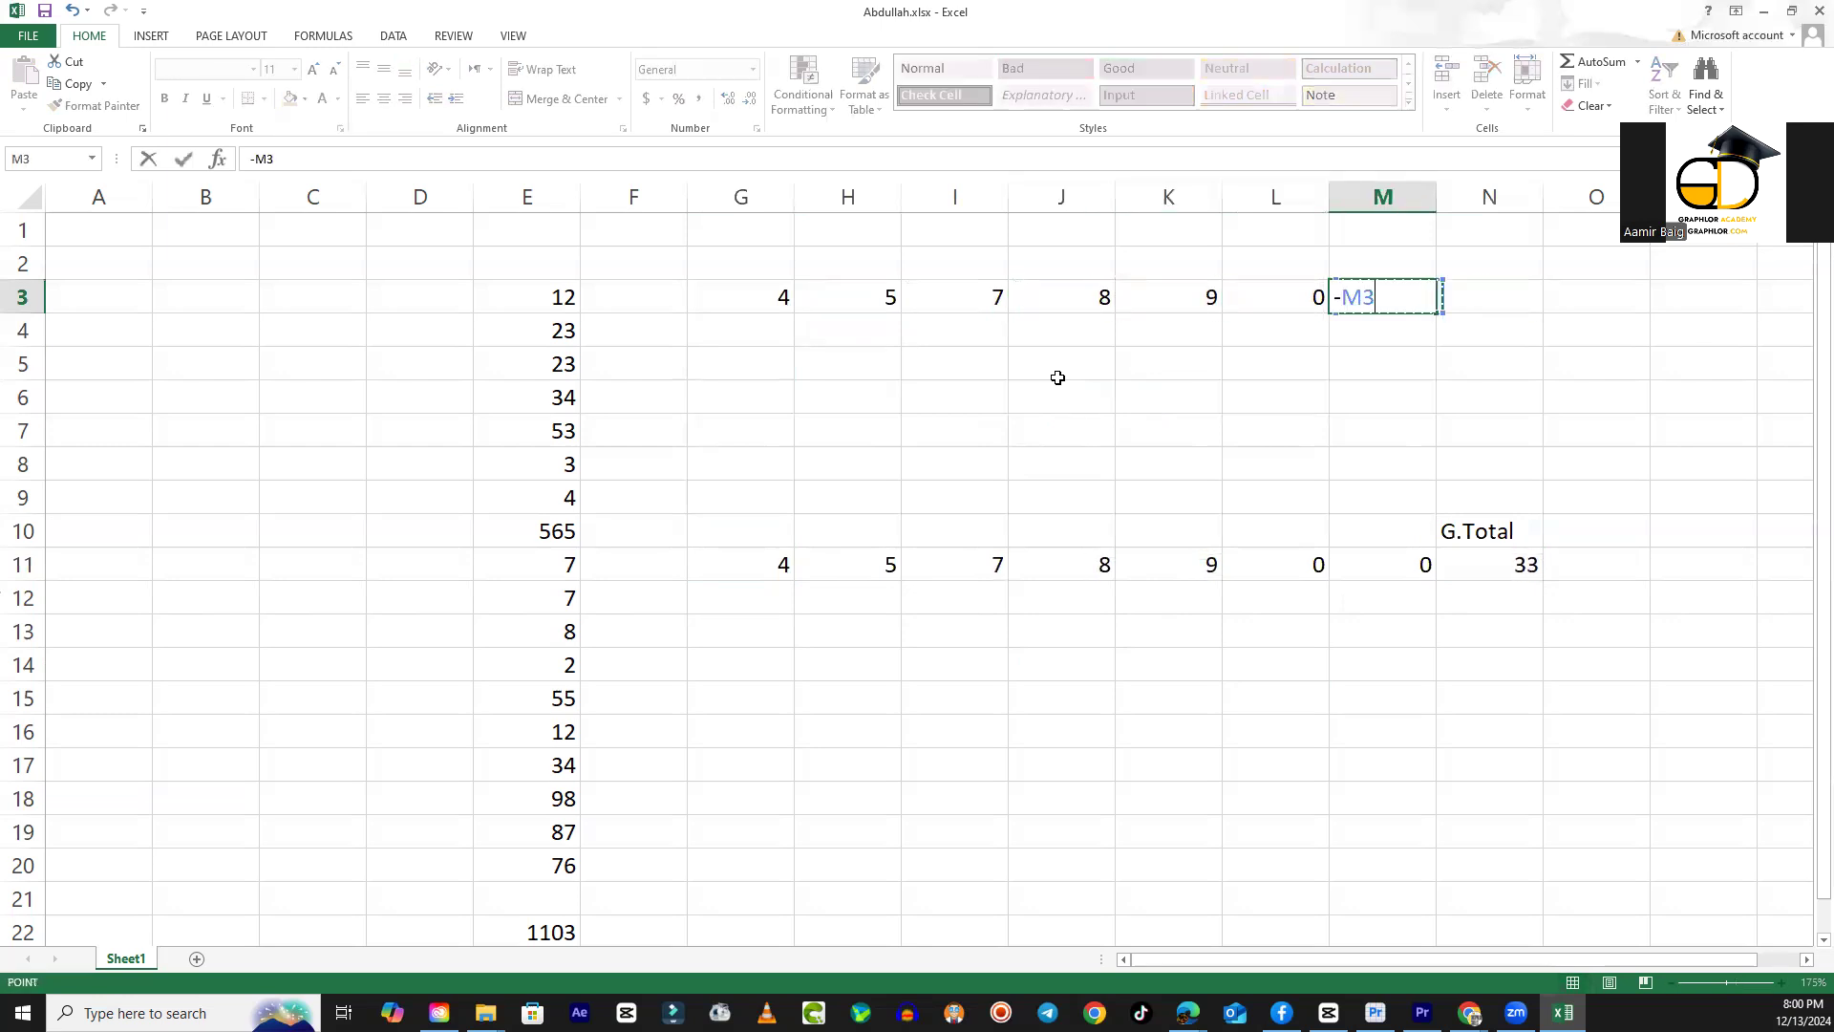
key("Escape")
key("Left")
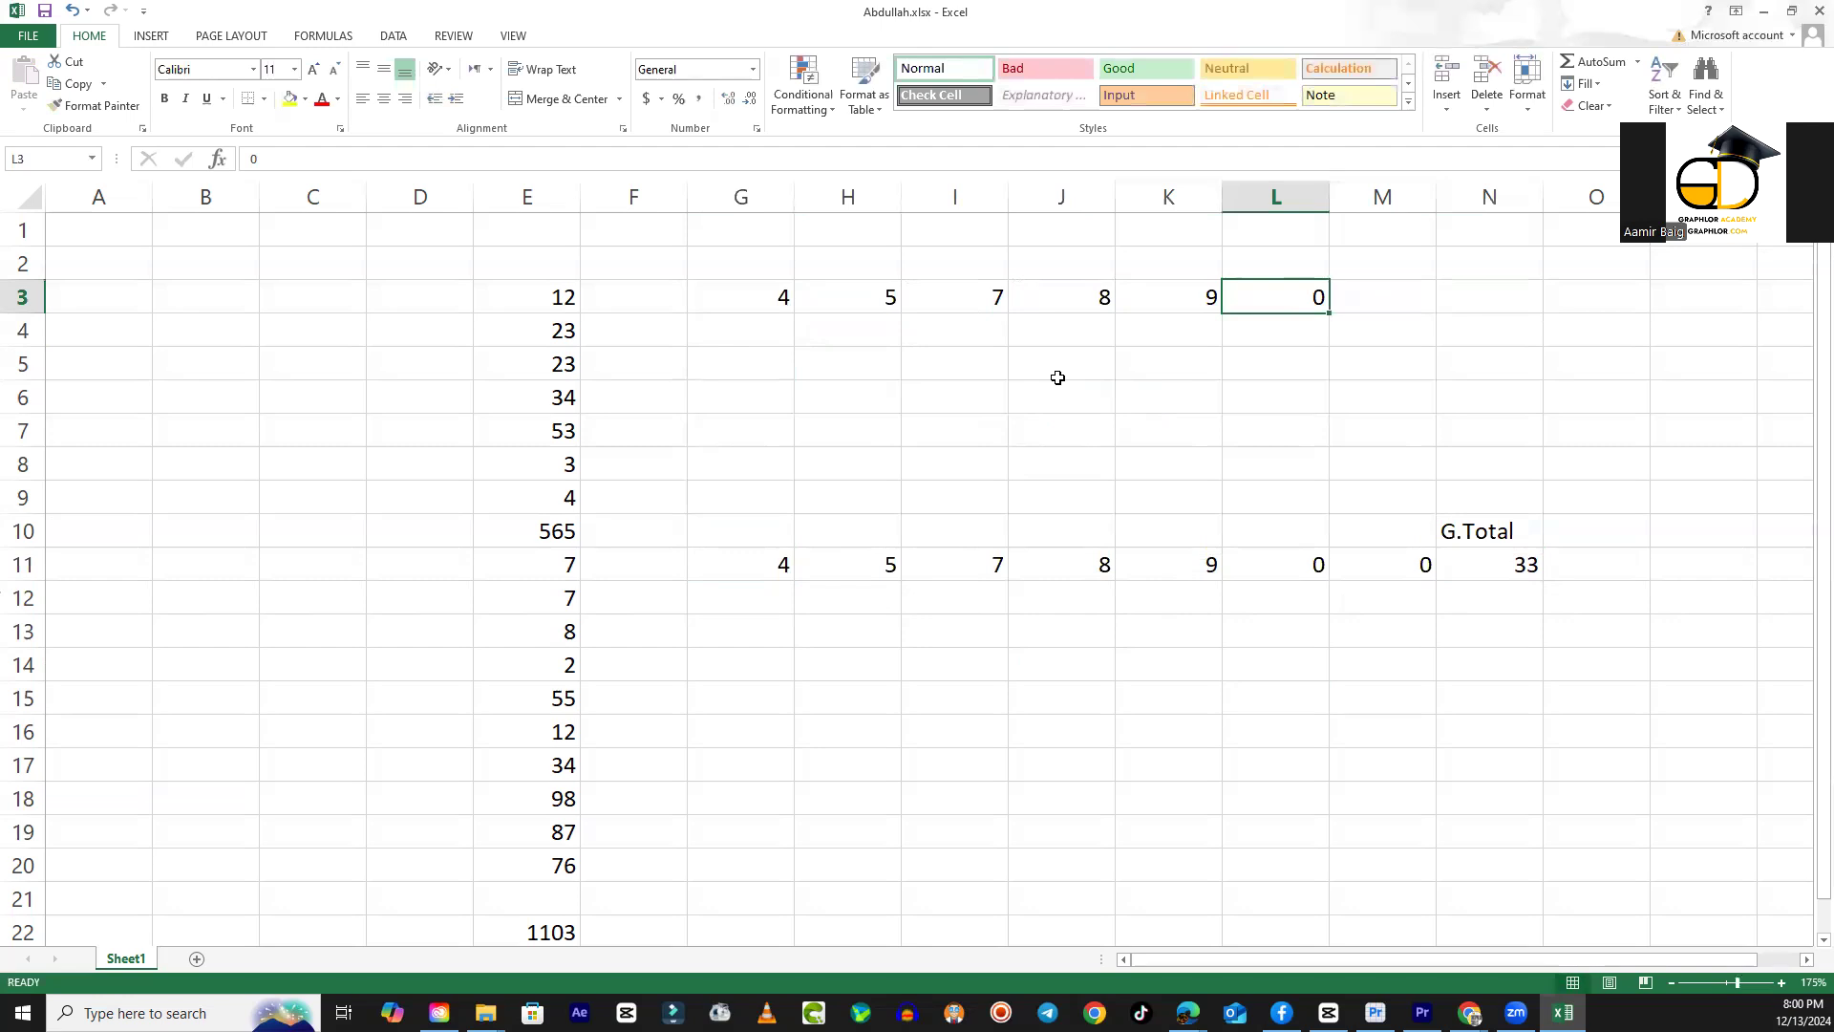
type("5")
key("Right")
type("6")
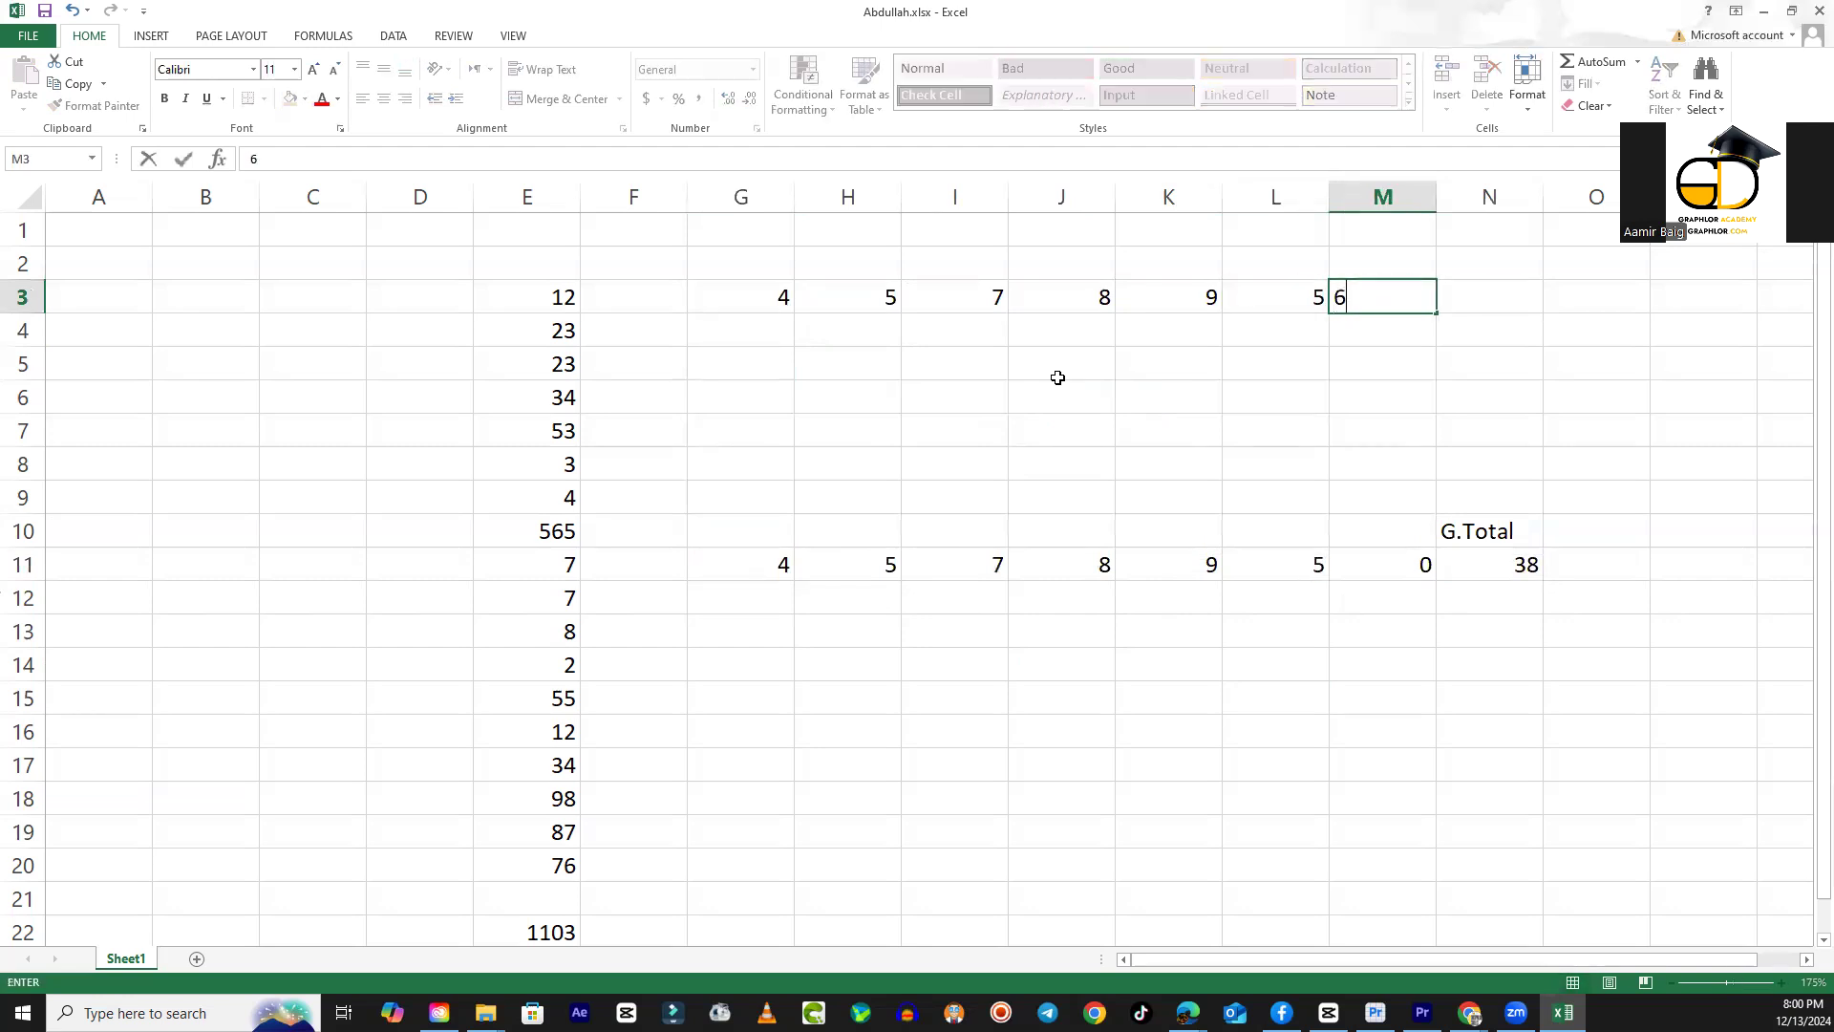
key("Return")
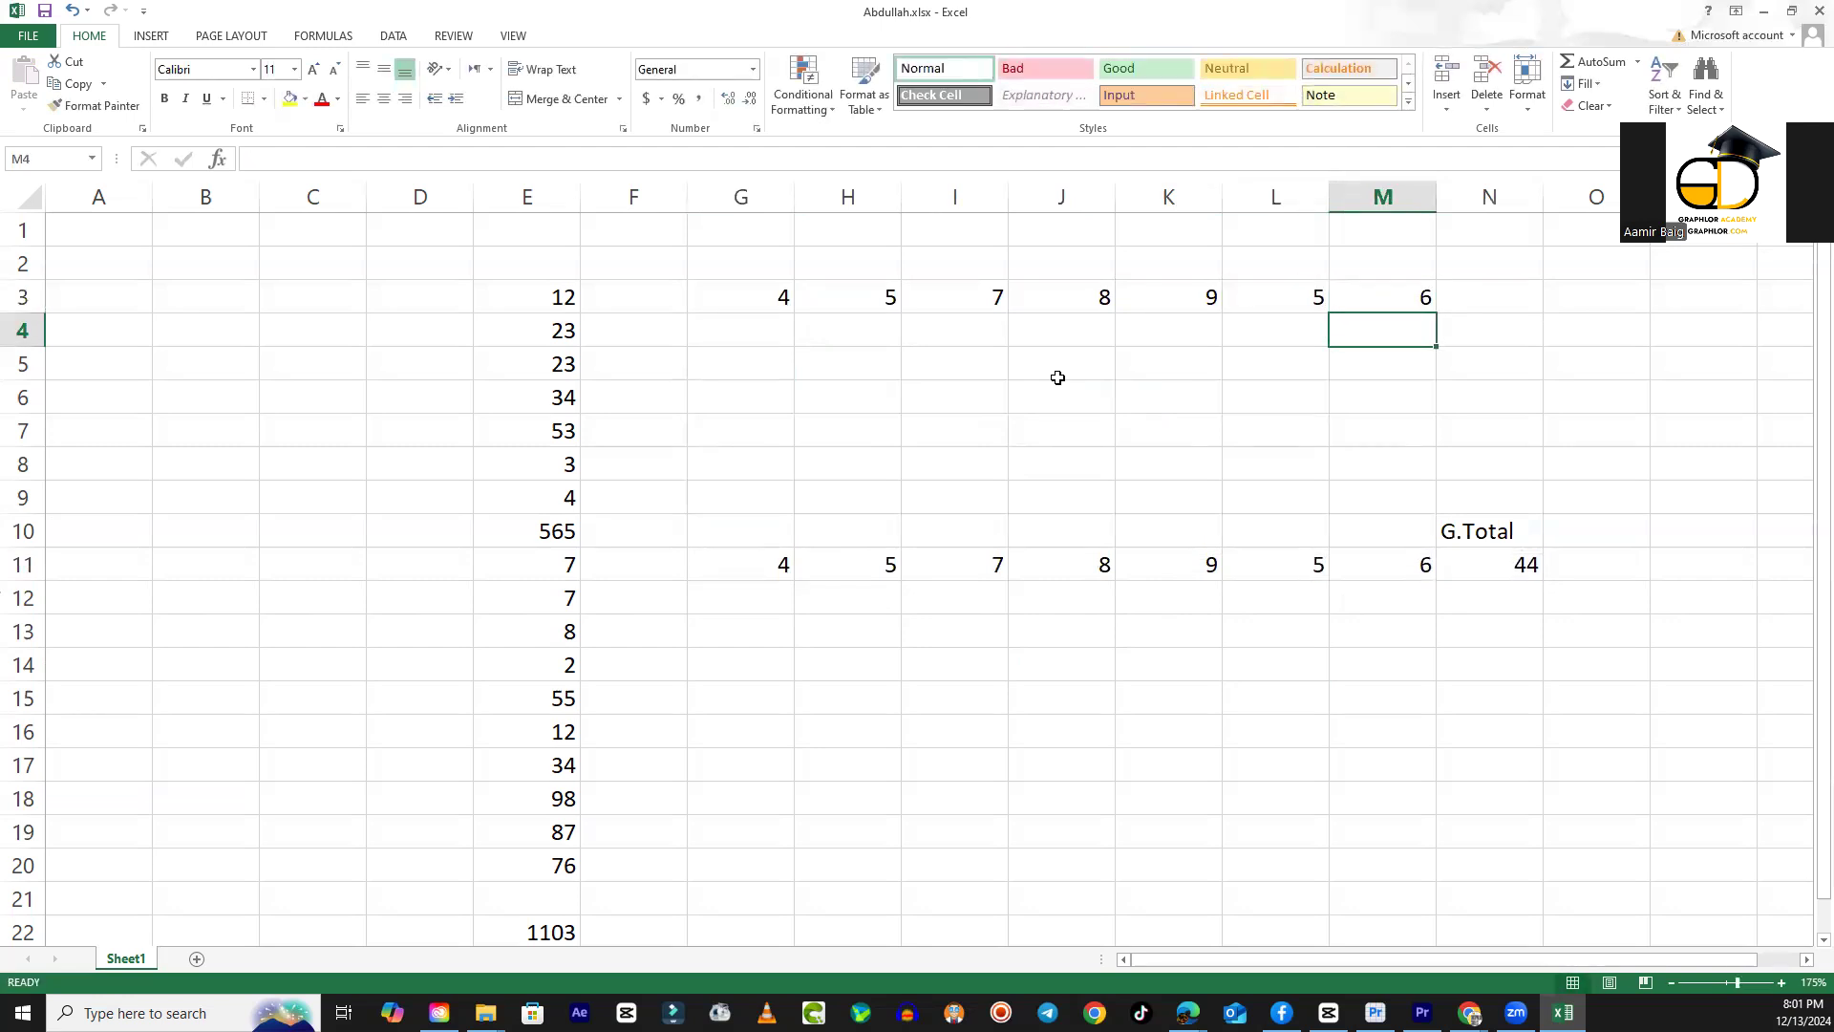
Undo the test entries in row 3 and the clearing of G3:M10 to restore the original numbers.
key("Left")
key("Left")
key("Left")
key("Left")
key("Left")
key("Left")
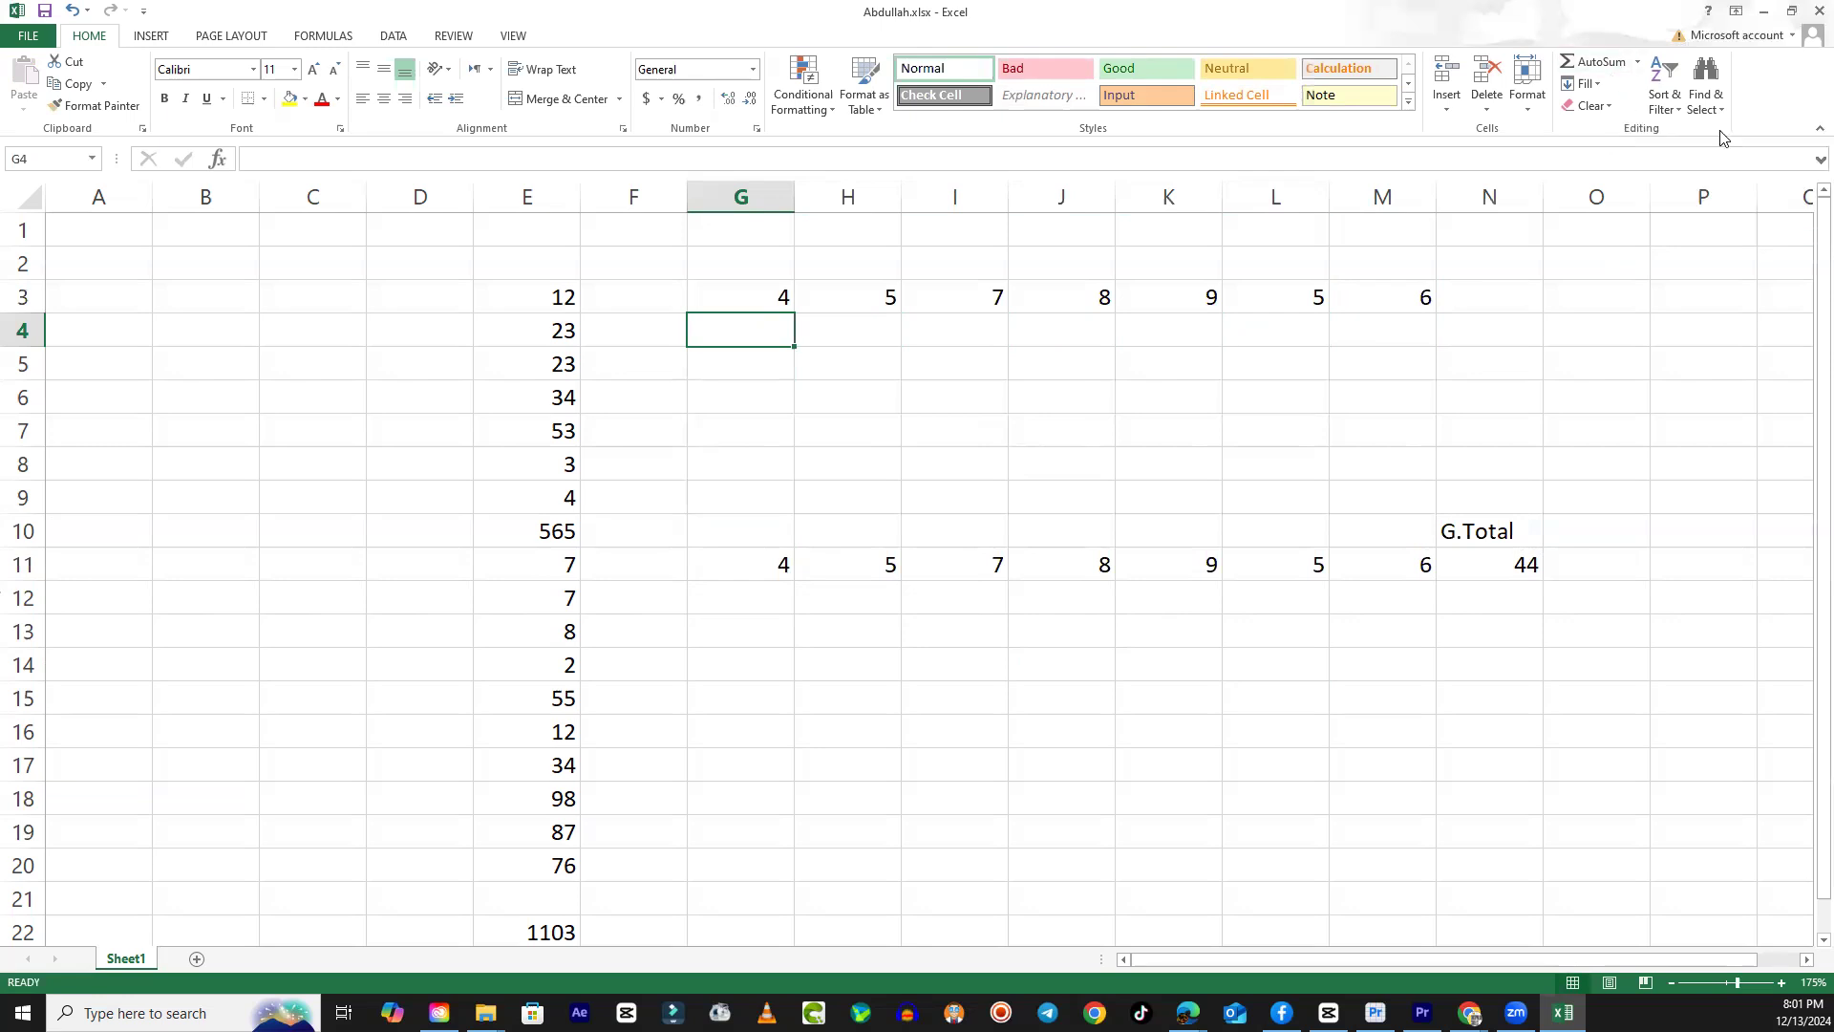
key("Up")
key("ctrl+Right")
key("Delete")
key("Left")
key("Delete")
key("Left")
key("Delete")
key("Left")
key("Delete")
key("Left")
key("Delete")
key("Left")
key("Delete")
key("Left")
key("ctrl+v")
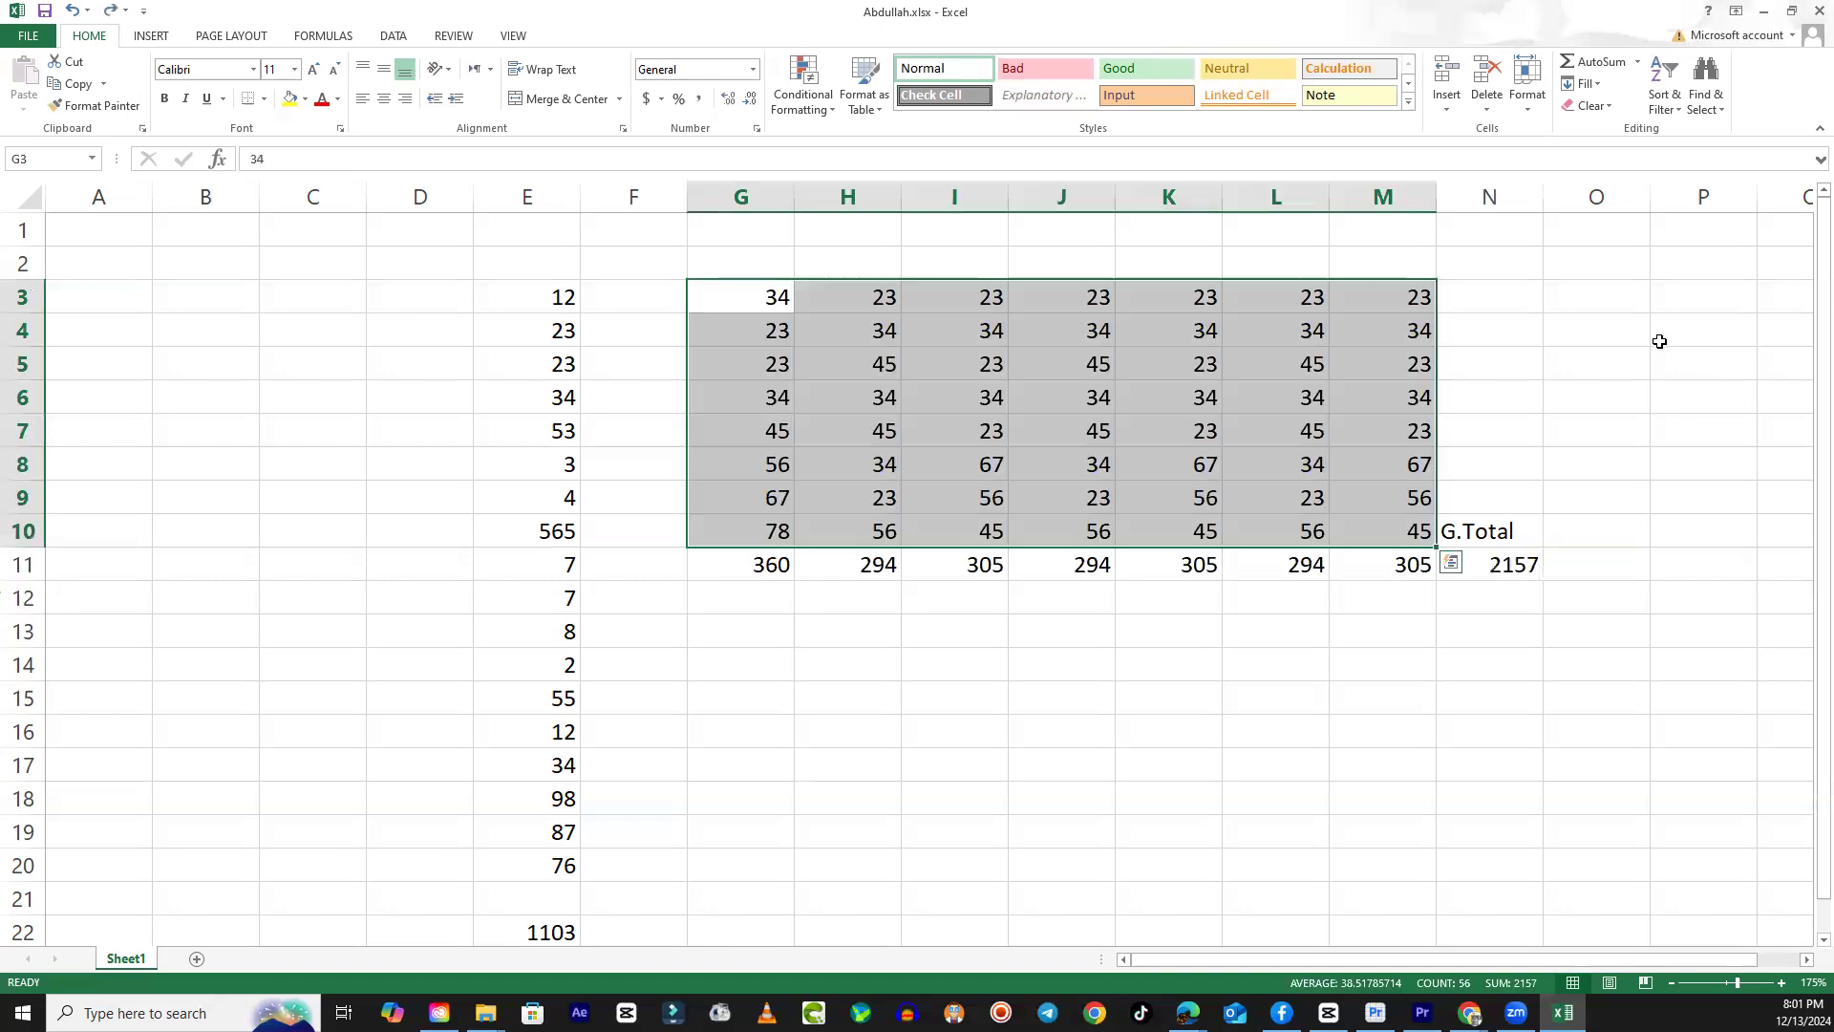
left_click(1089, 621)
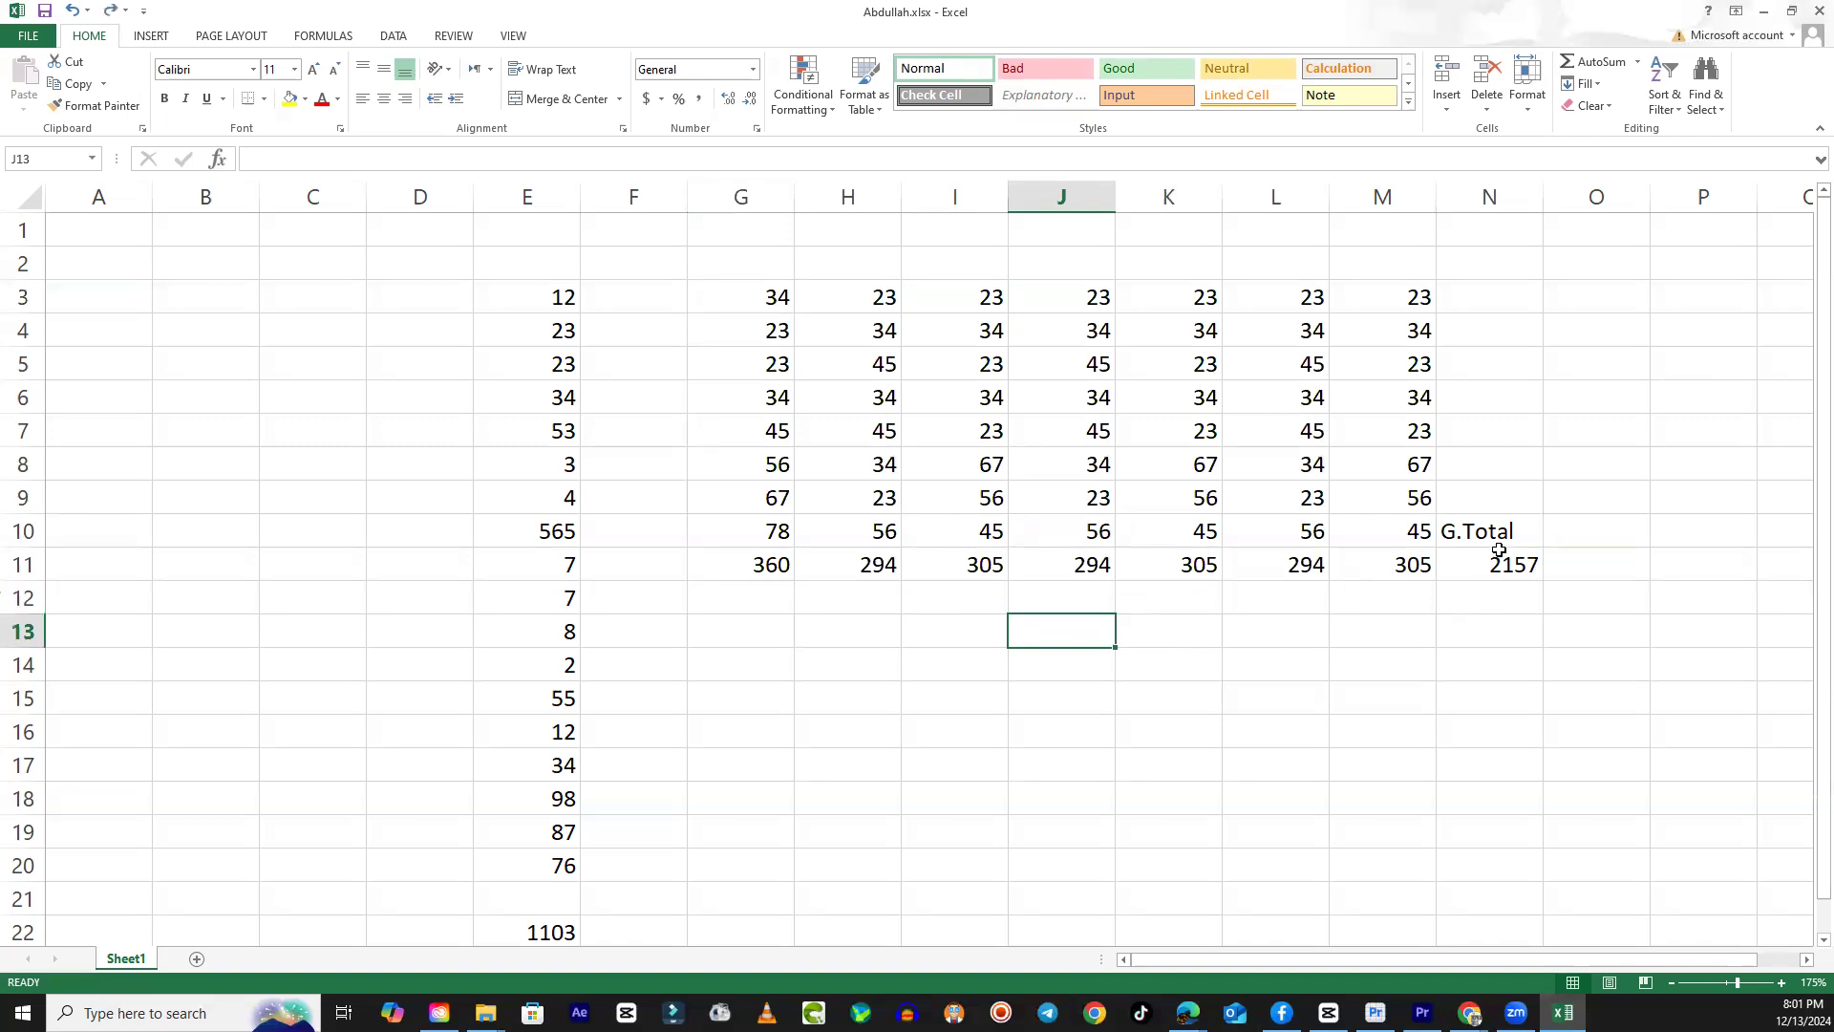
Clear the column totals in G11:M11, leaving the grand total formula in N11.
left_click_drag(1398, 570, 779, 563)
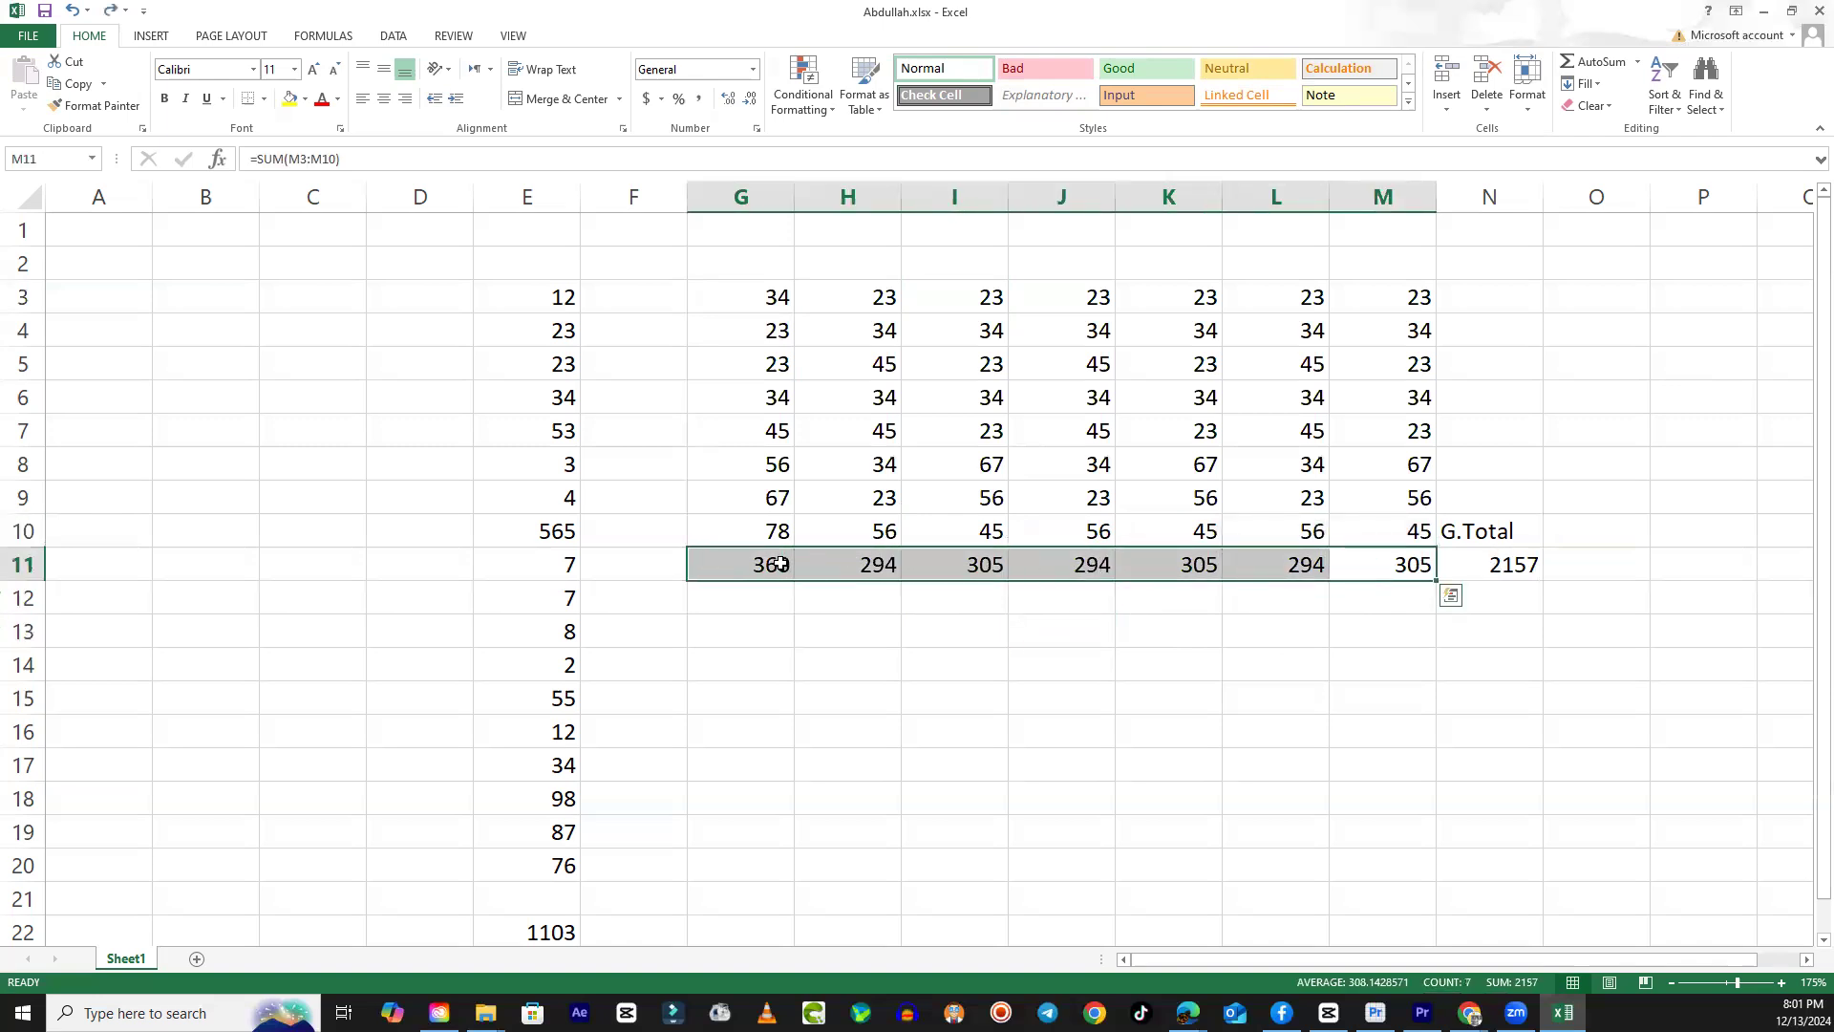
key("Delete")
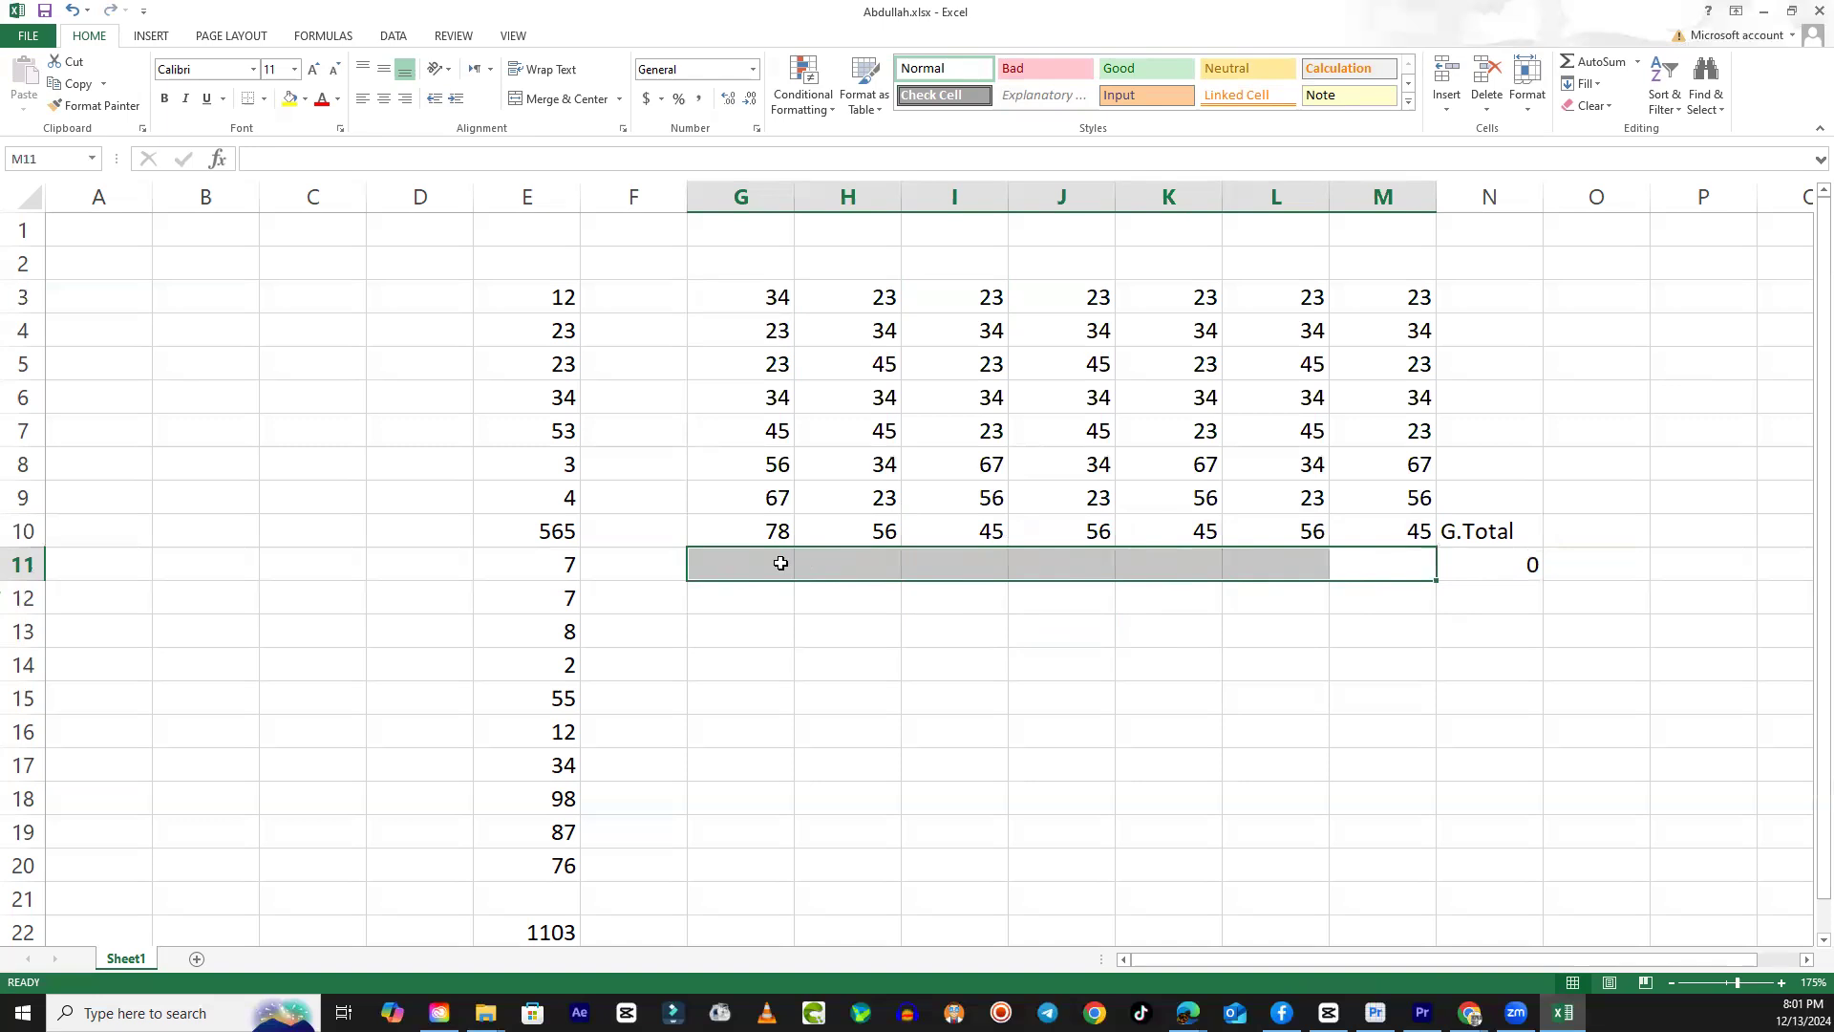
left_click(844, 739)
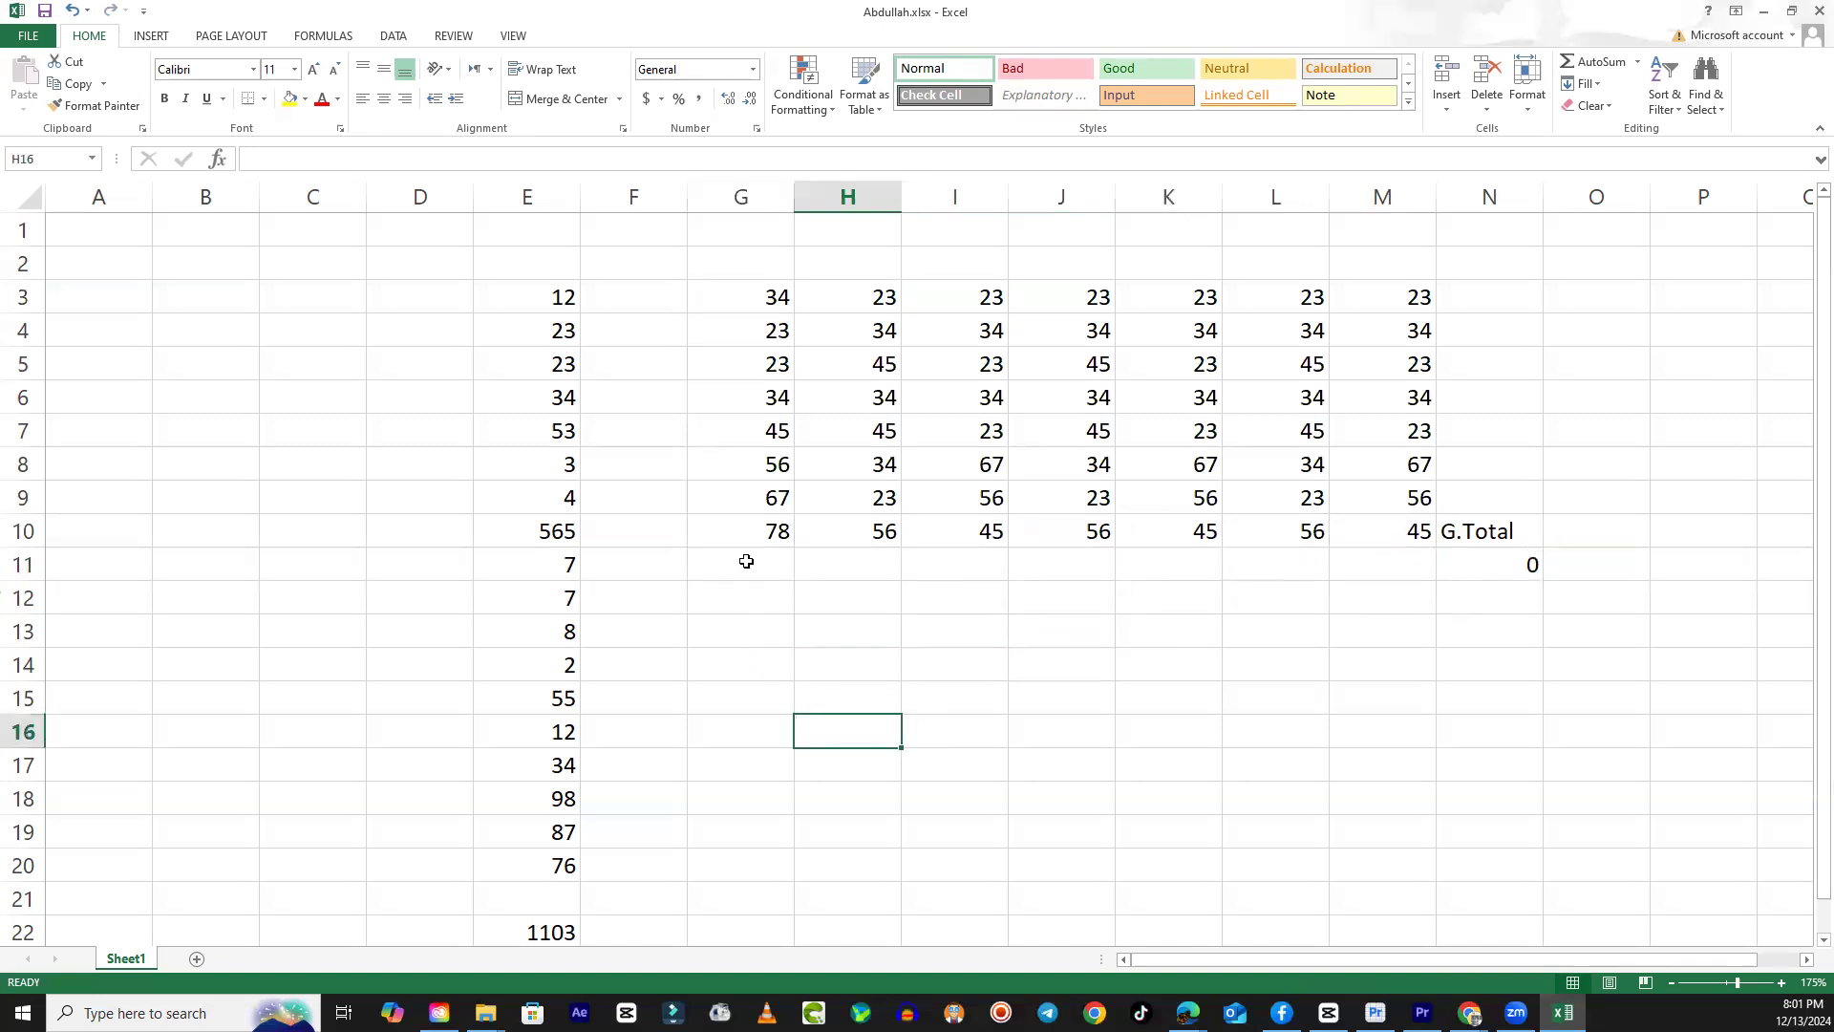
Total columns G and H with AutoSum in cells G11 and H11, accepting the ranges G3:G10 and H3:H10.
left_click(746, 561)
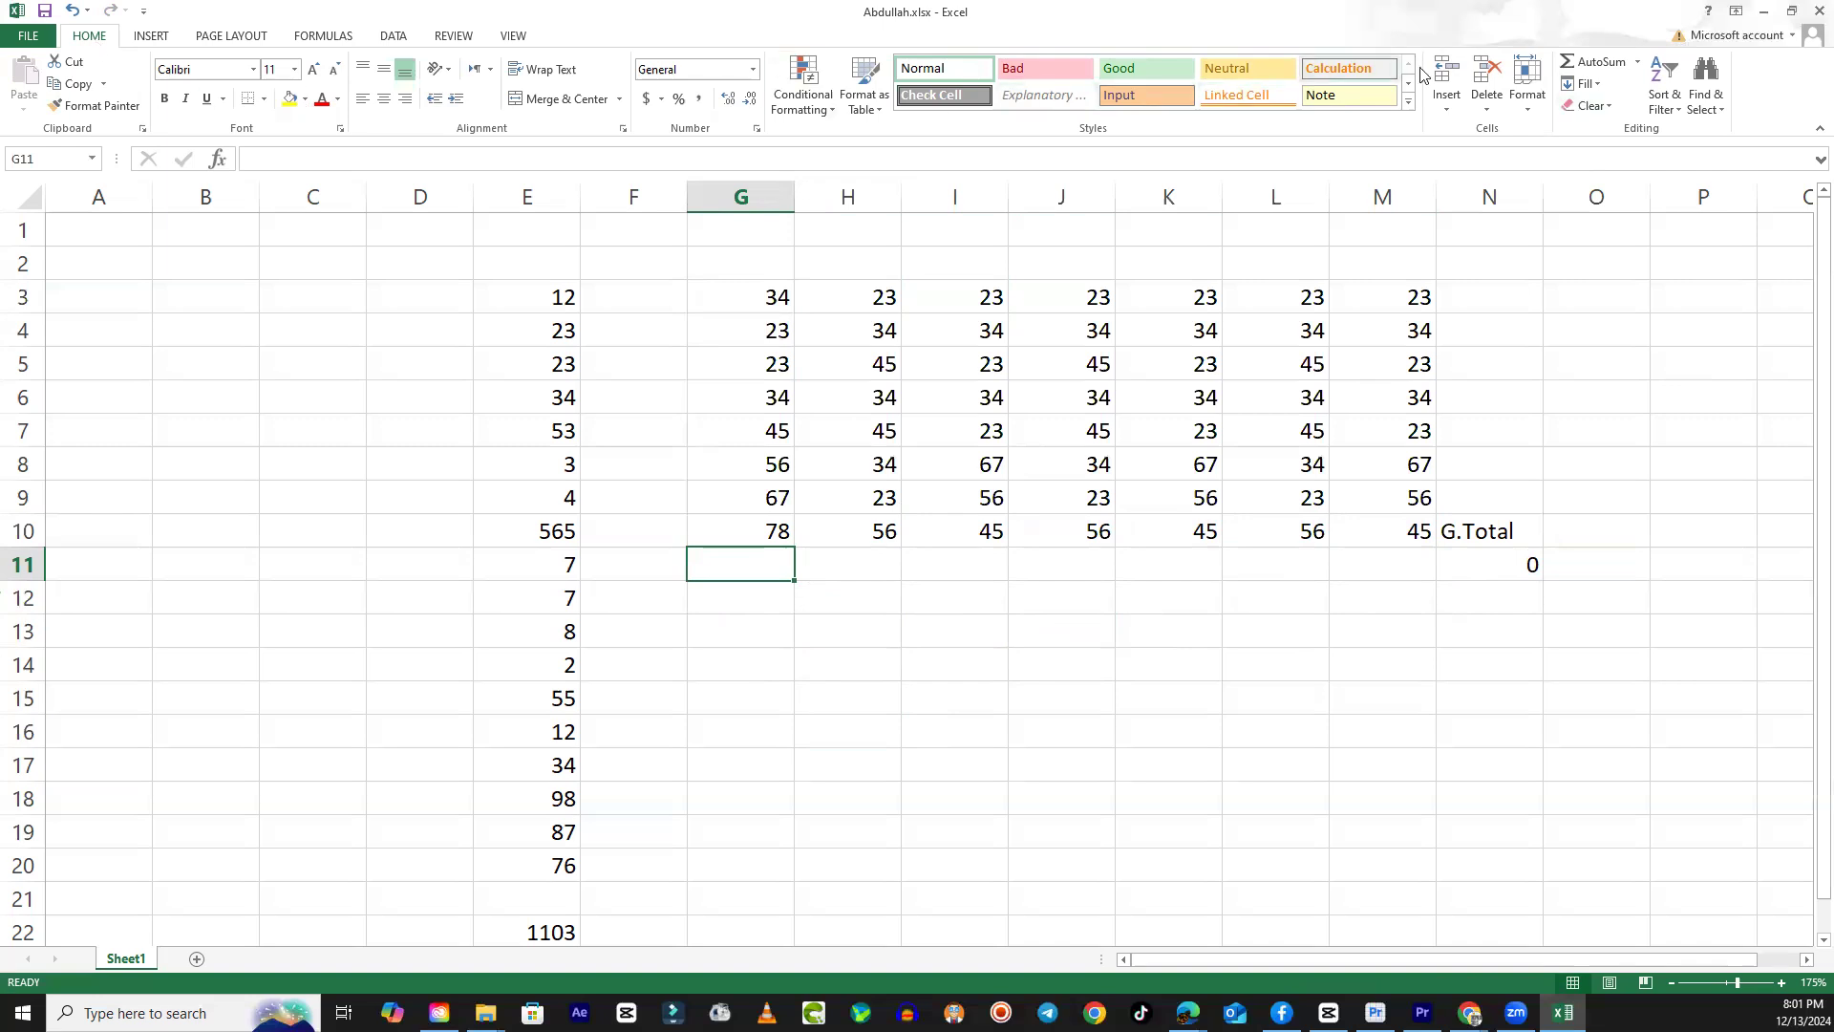
left_click(1593, 76)
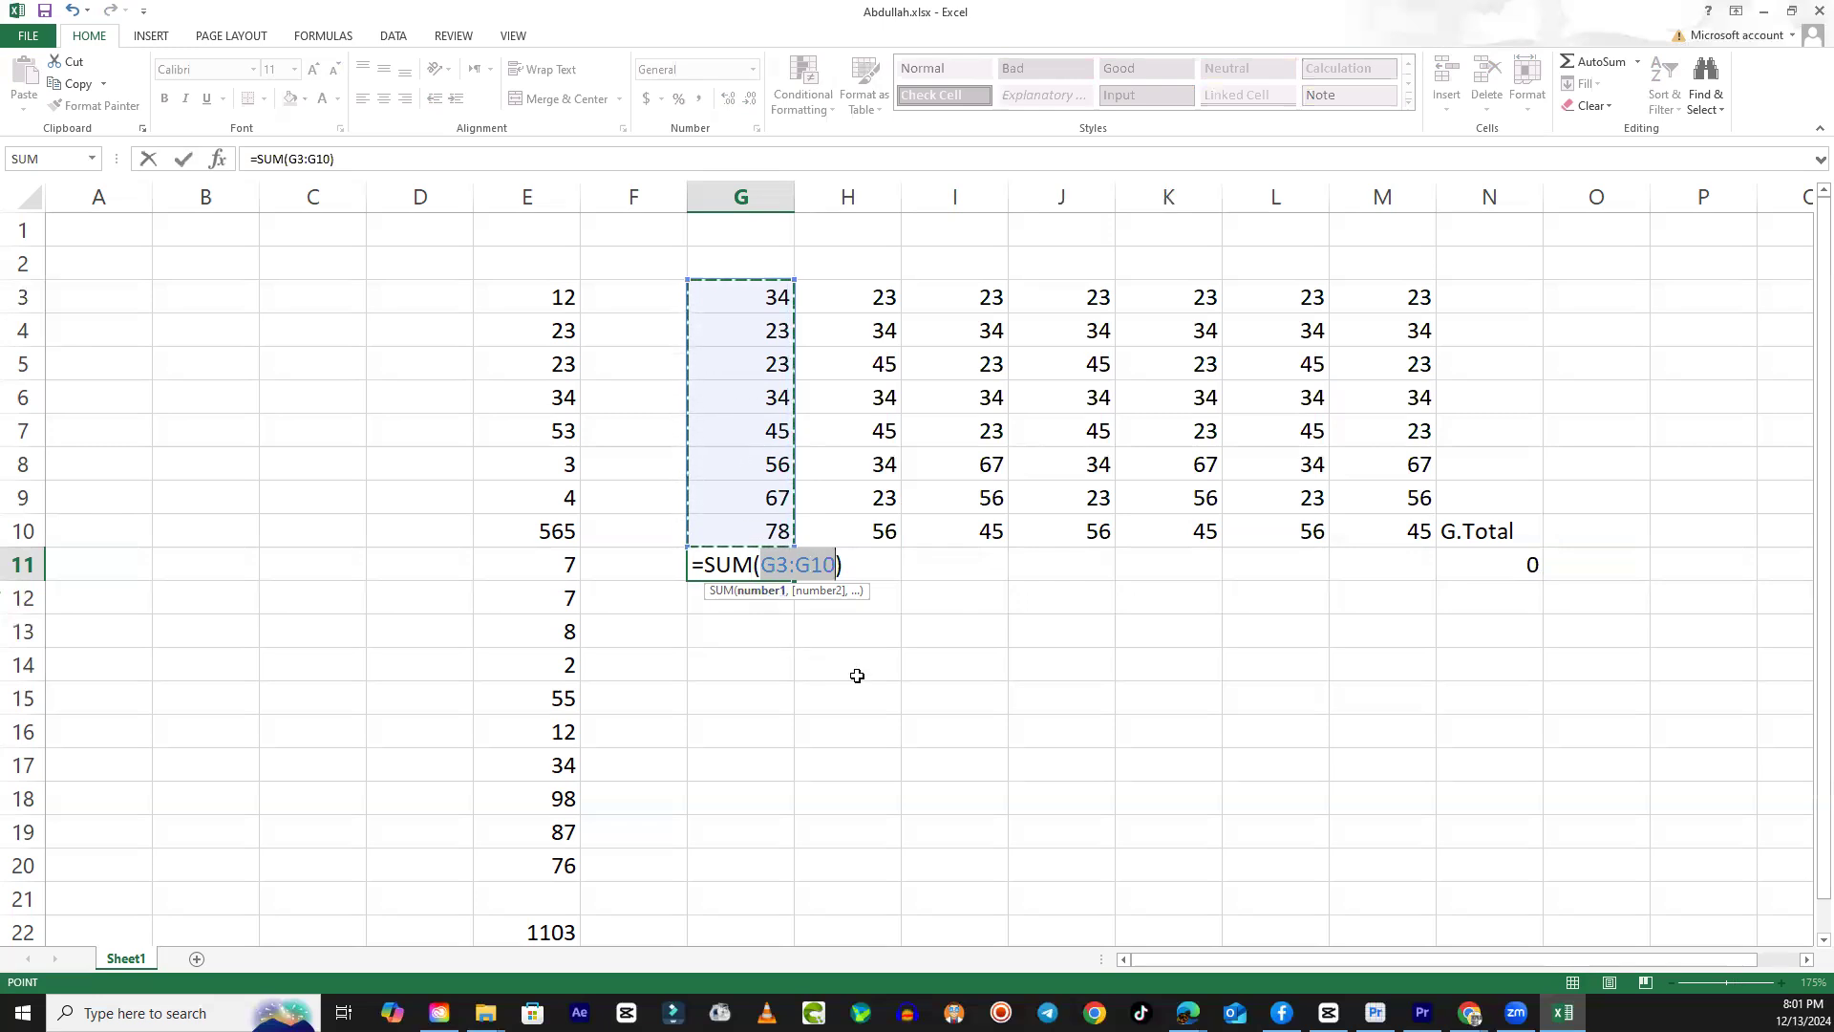
key("Return")
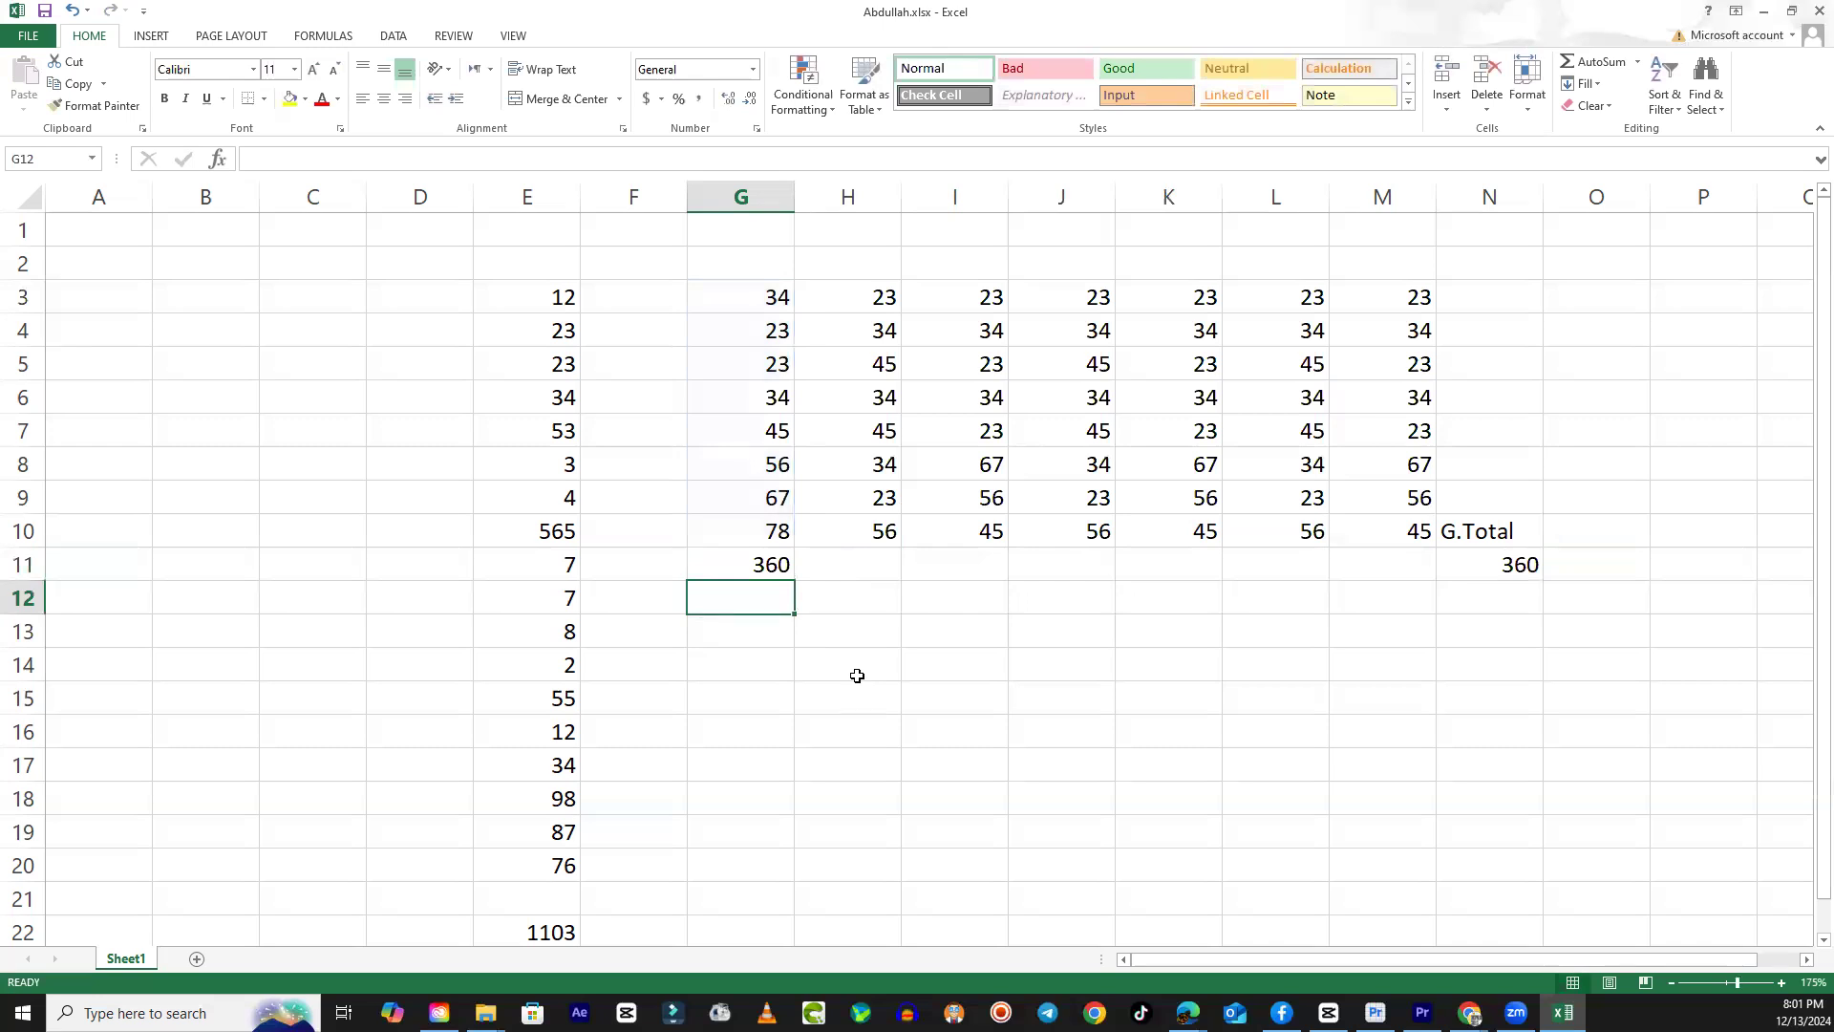
key("Up")
key("Right")
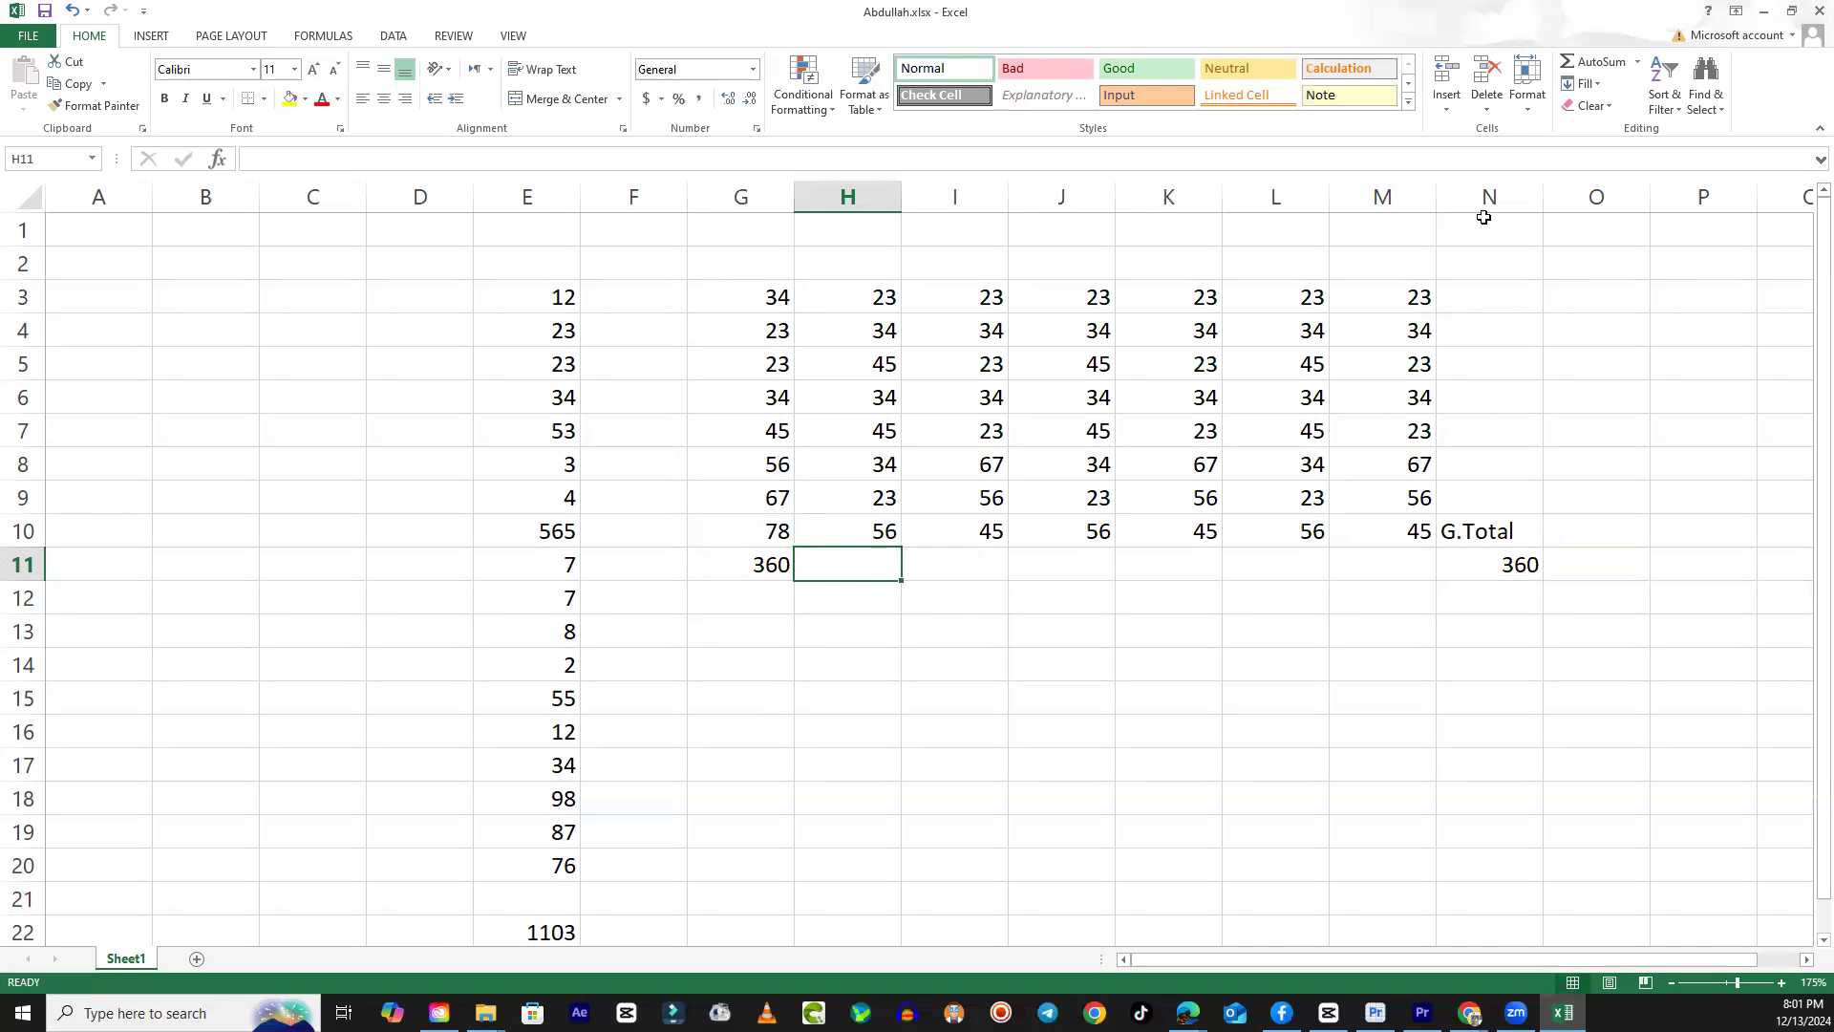
left_click(1588, 63)
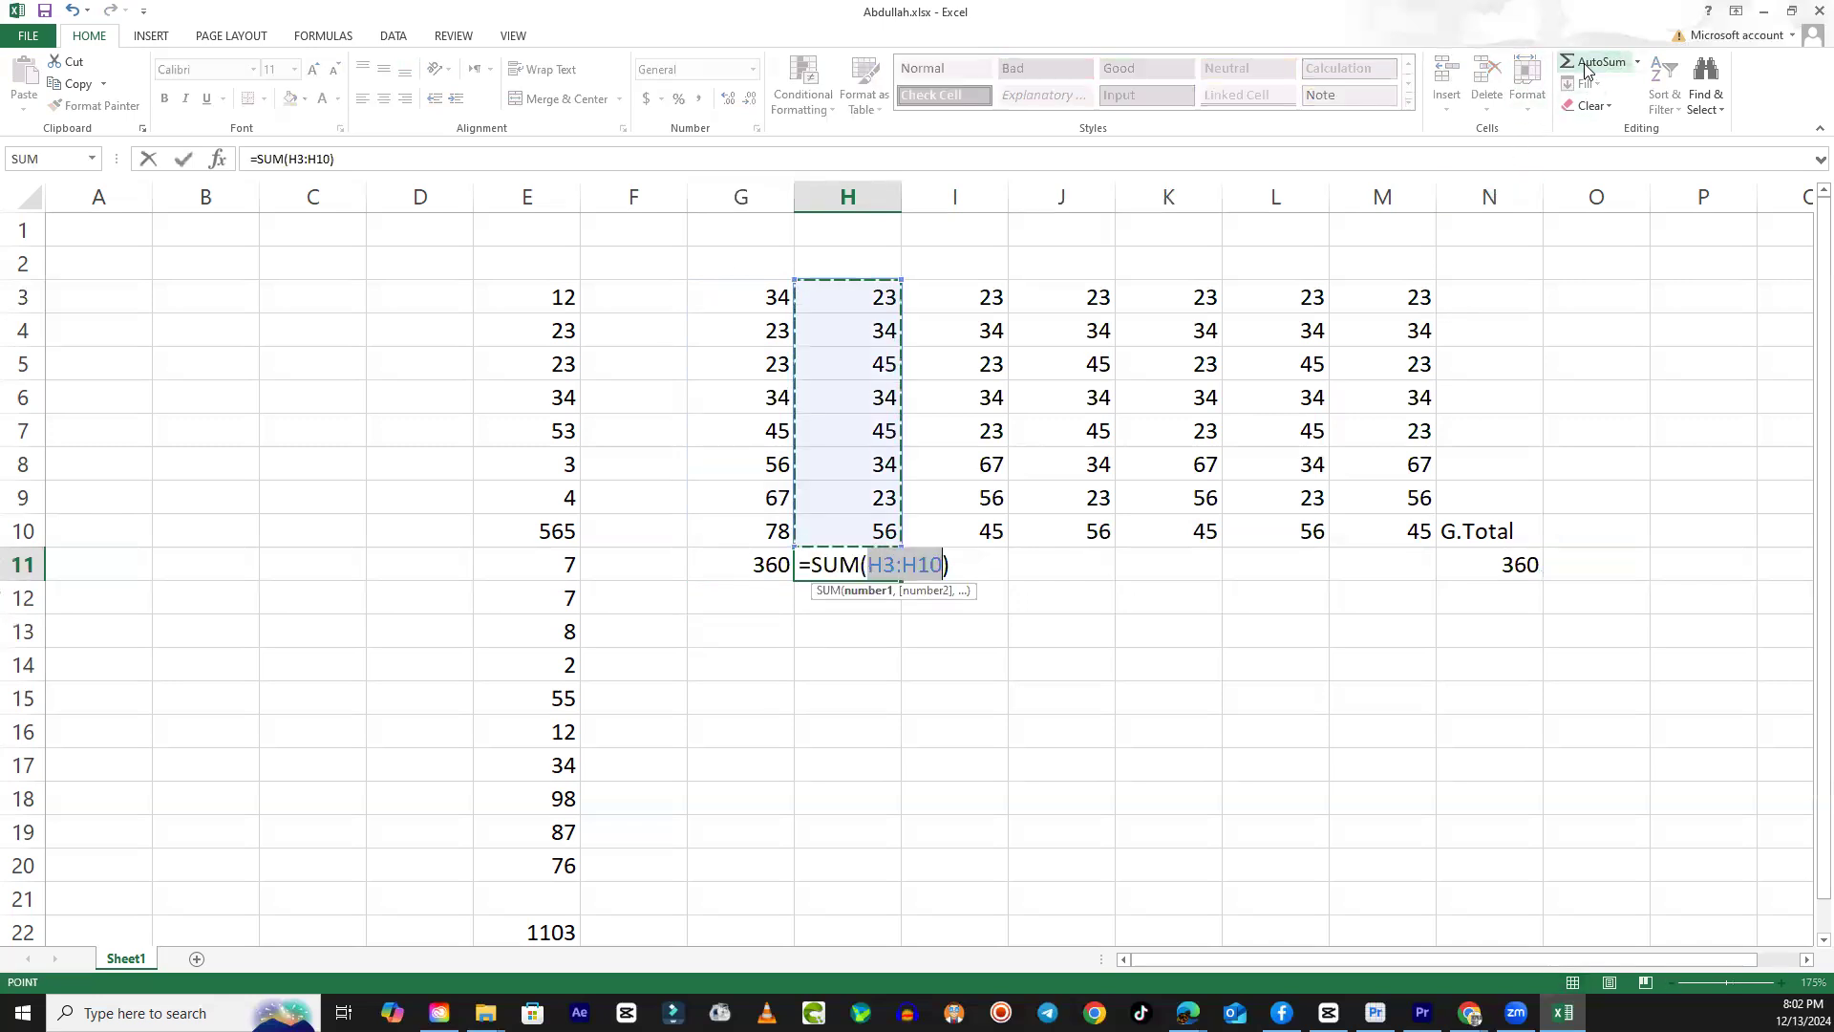
key("Return")
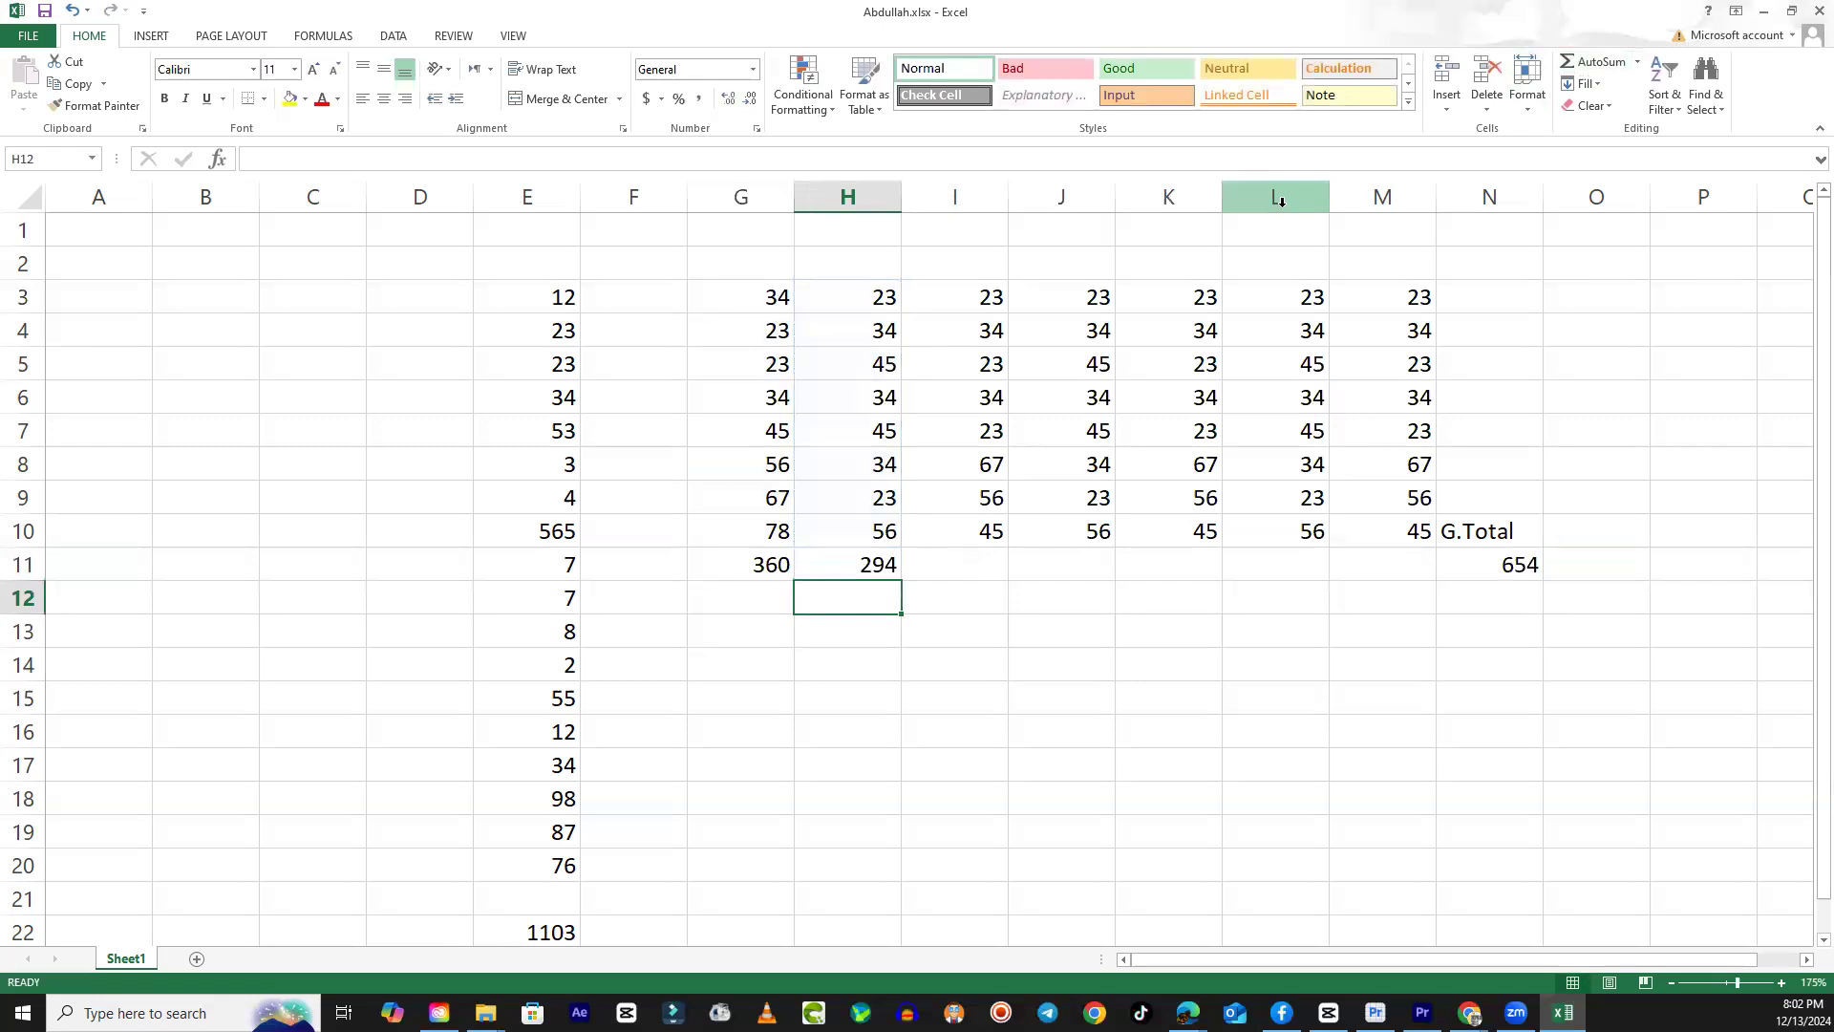
Total columns I and J over rows 3 to 10 with AutoSum in cells I11 and J11.
key("Up")
key("Right")
left_click(1602, 69)
key("Return")
key("Up")
key("Right")
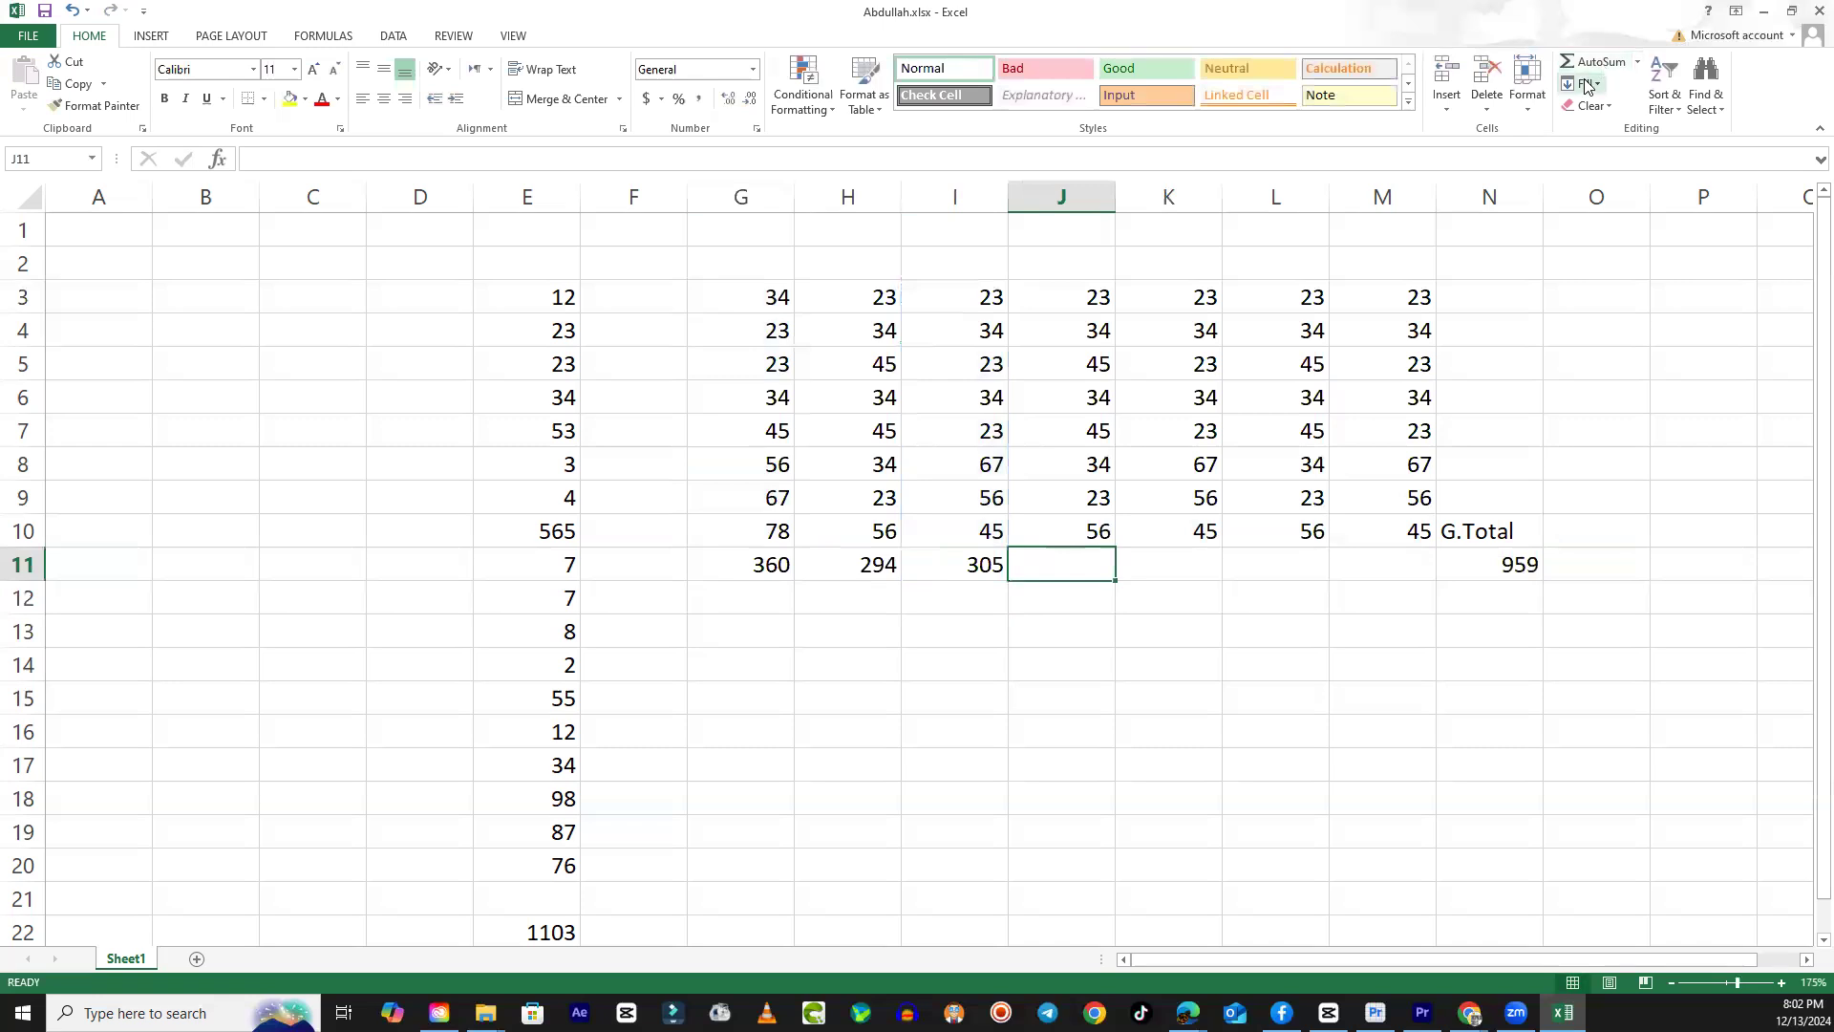
left_click(1584, 65)
key("Return")
key("Up")
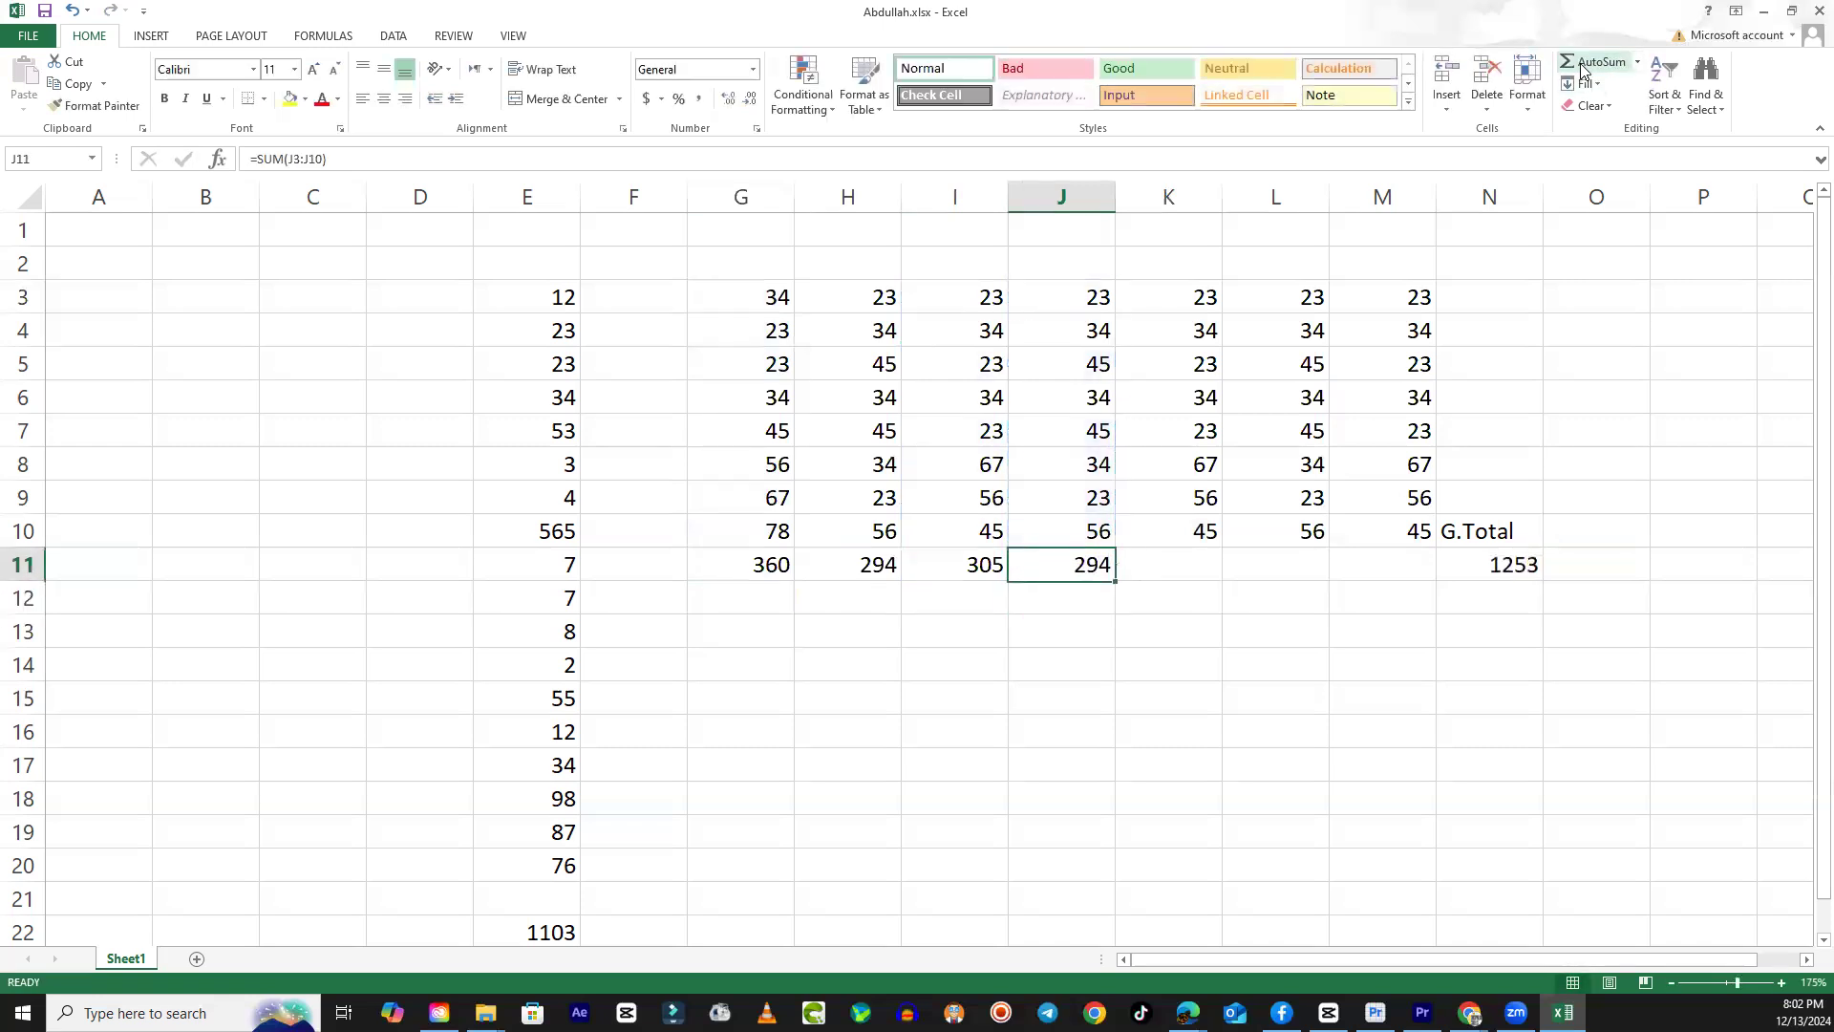
Total columns K, L and M over rows 3 to 10 with AutoSum in cells K11, L11 and M11.
key("Right")
left_click(1584, 65)
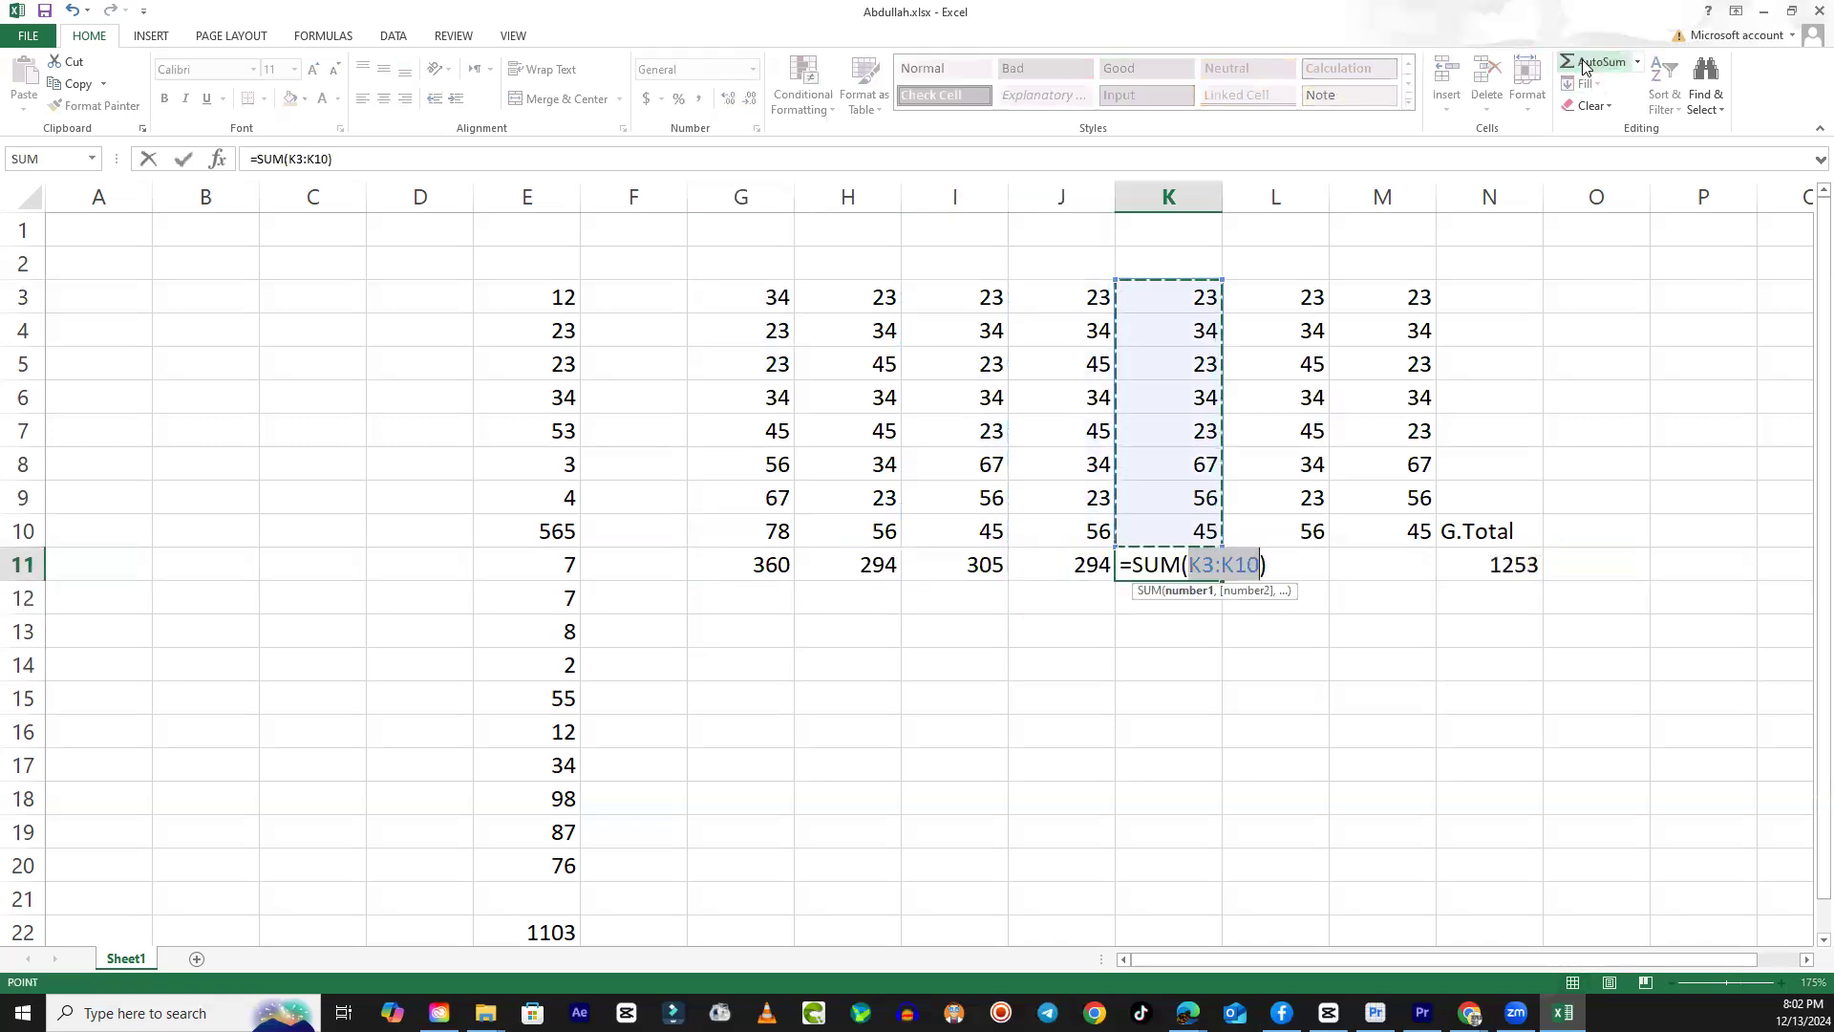
key("Return")
key("Up")
key("Right")
left_click(1584, 65)
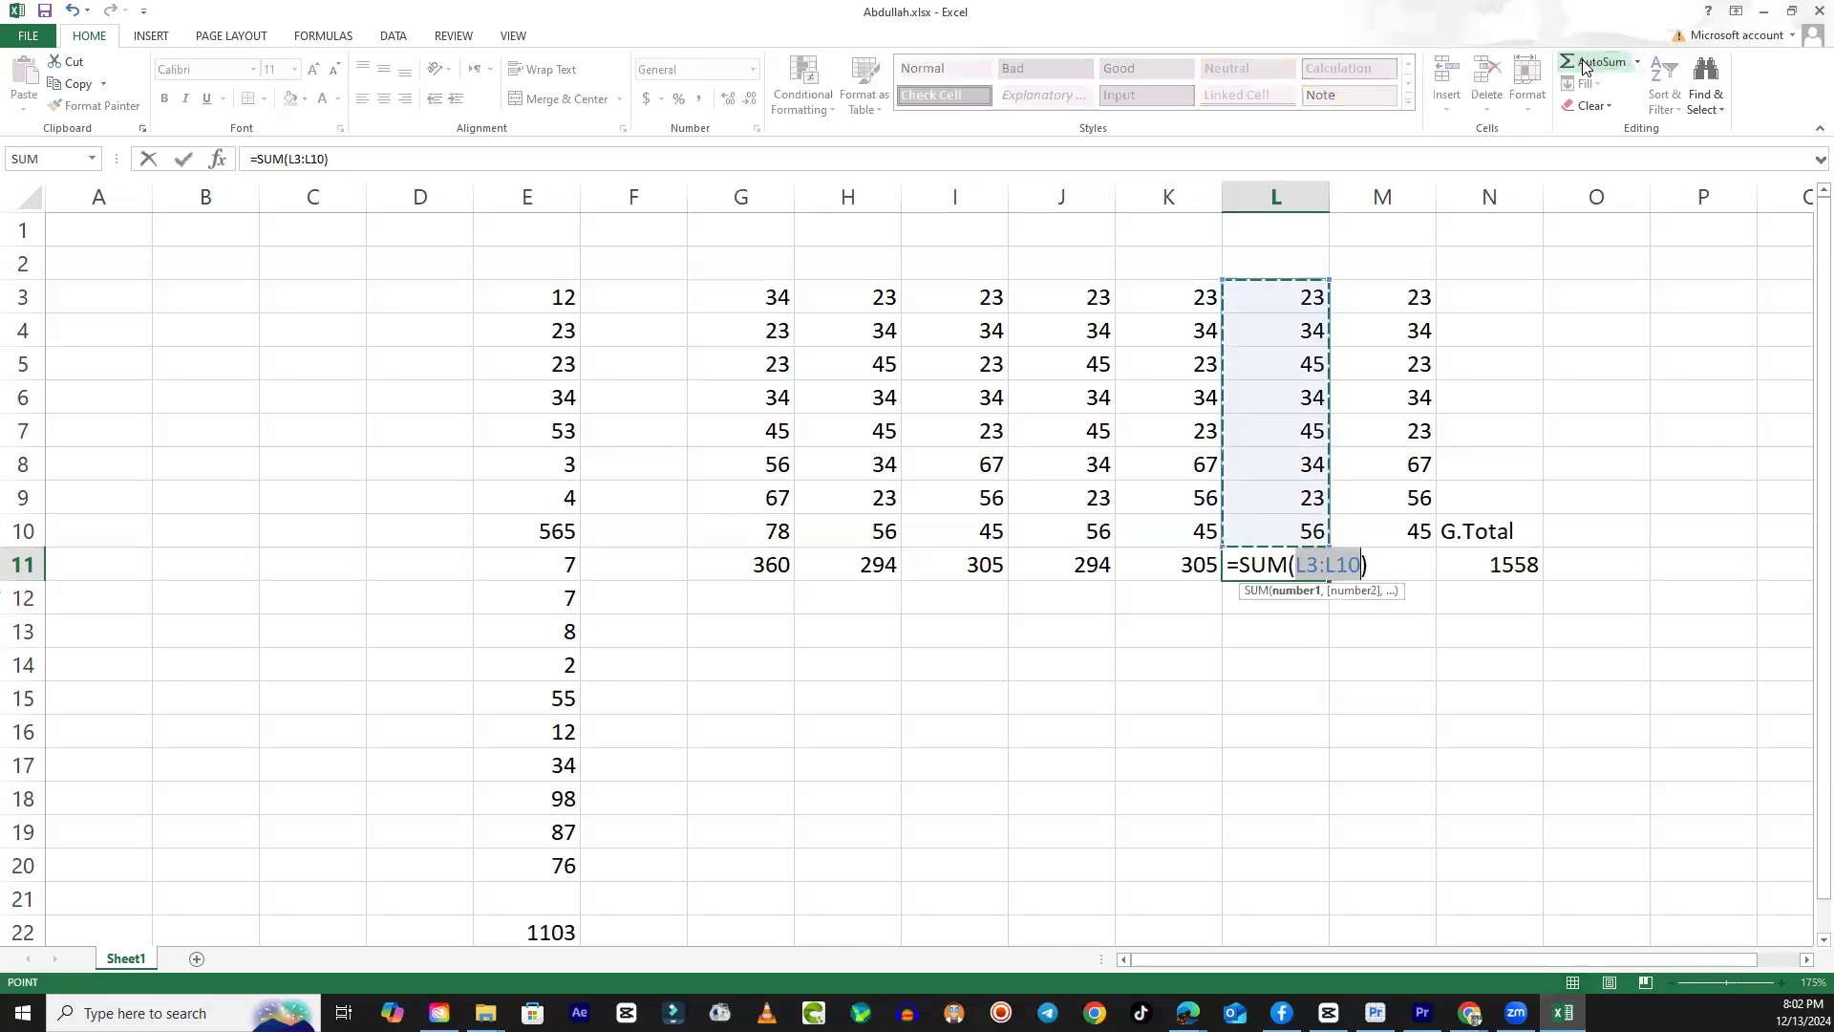
key("Return")
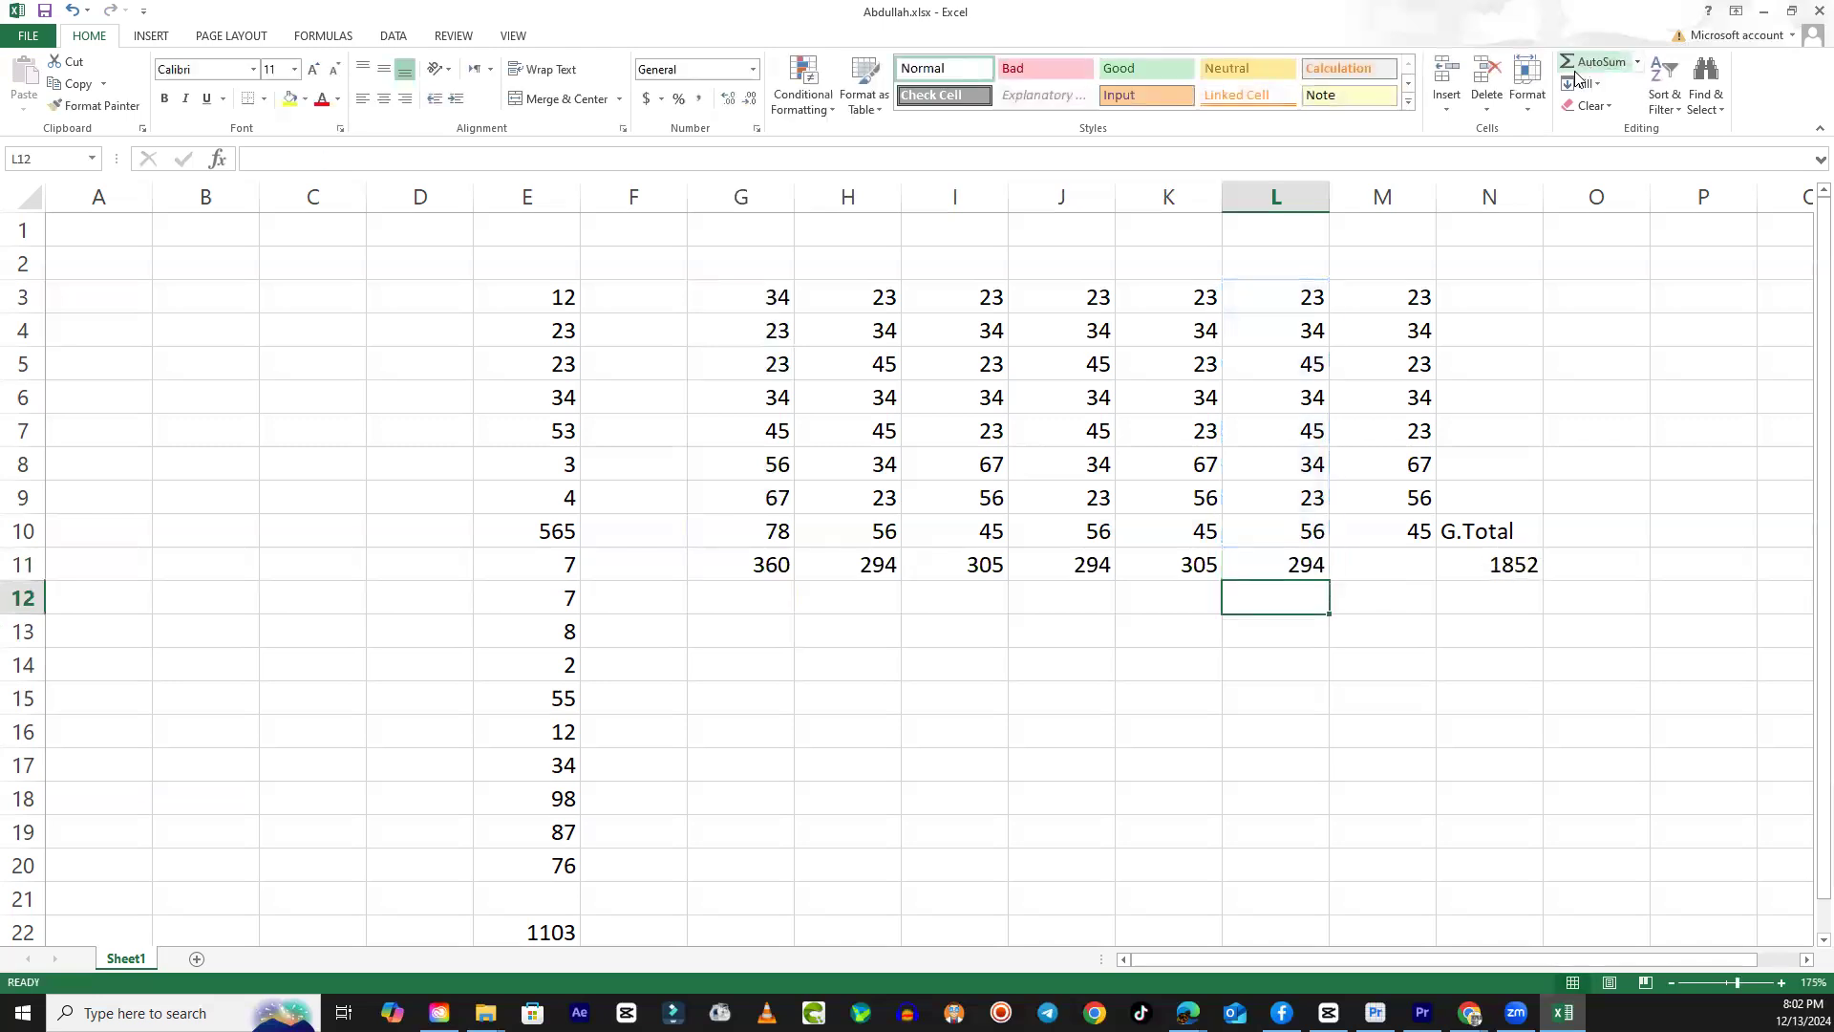
left_click(1392, 565)
left_click(1584, 65)
key("Return")
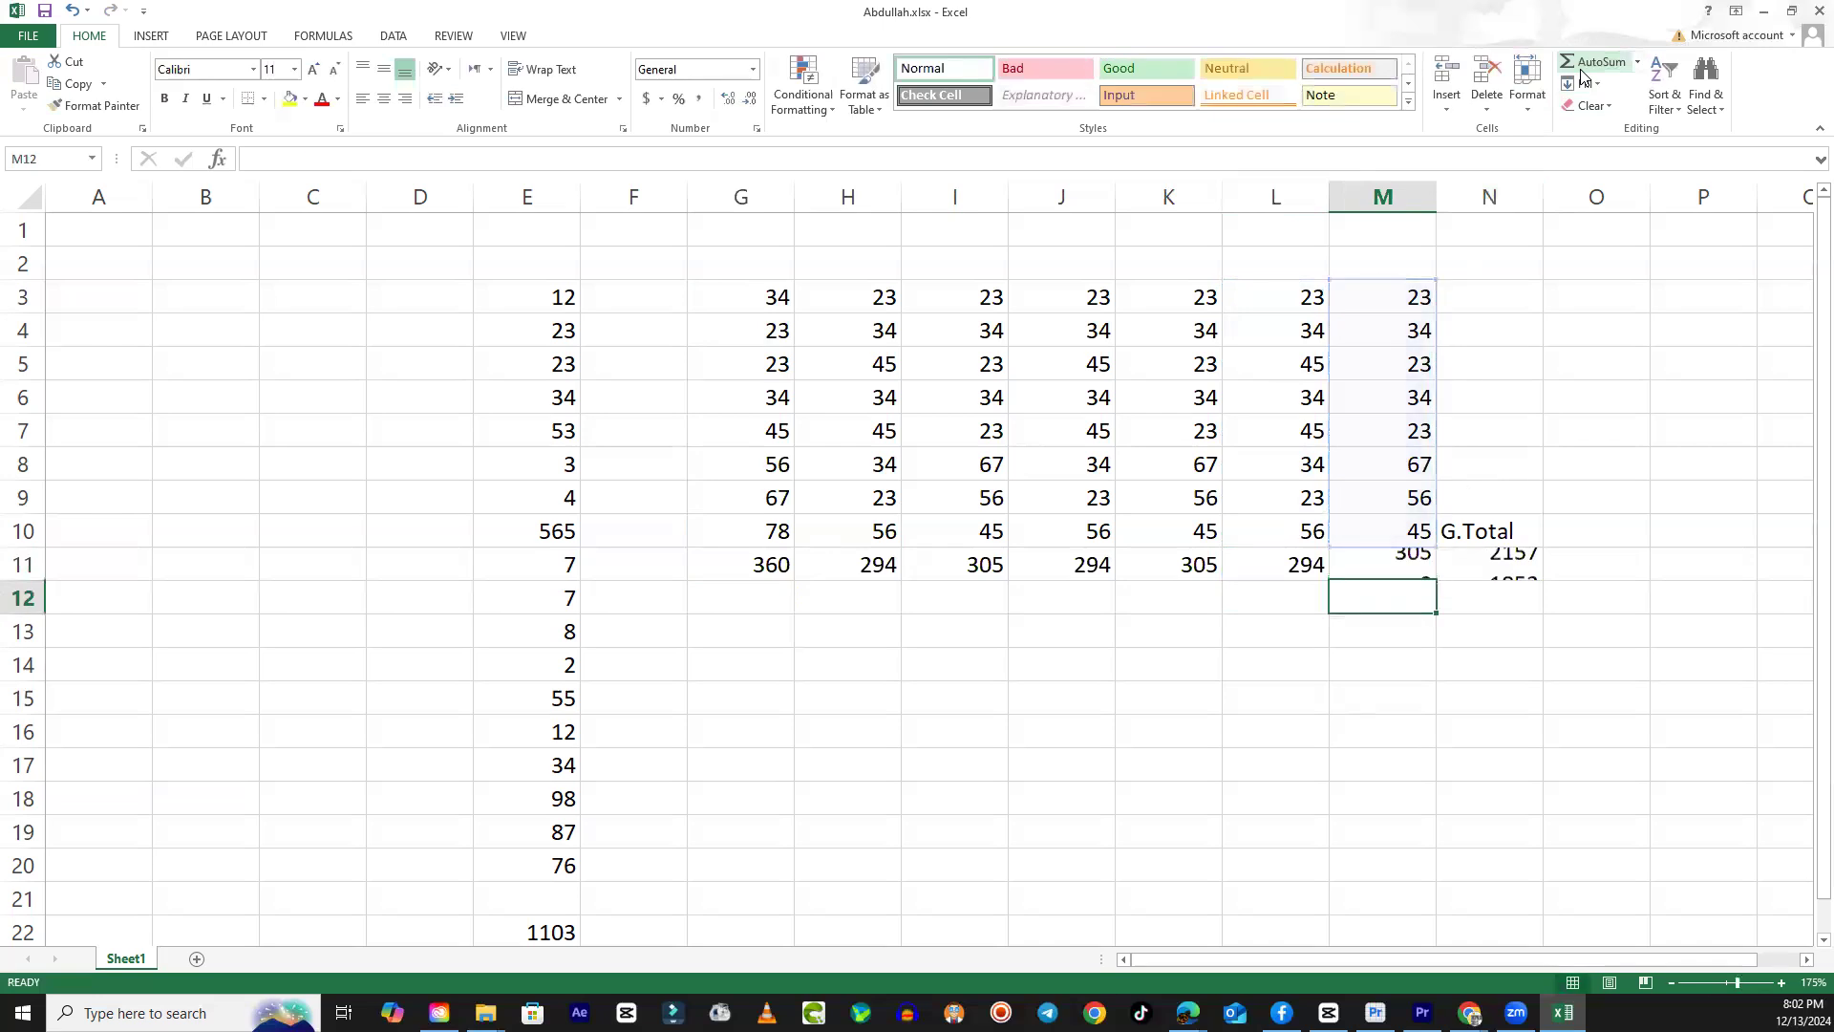
left_click(1517, 571)
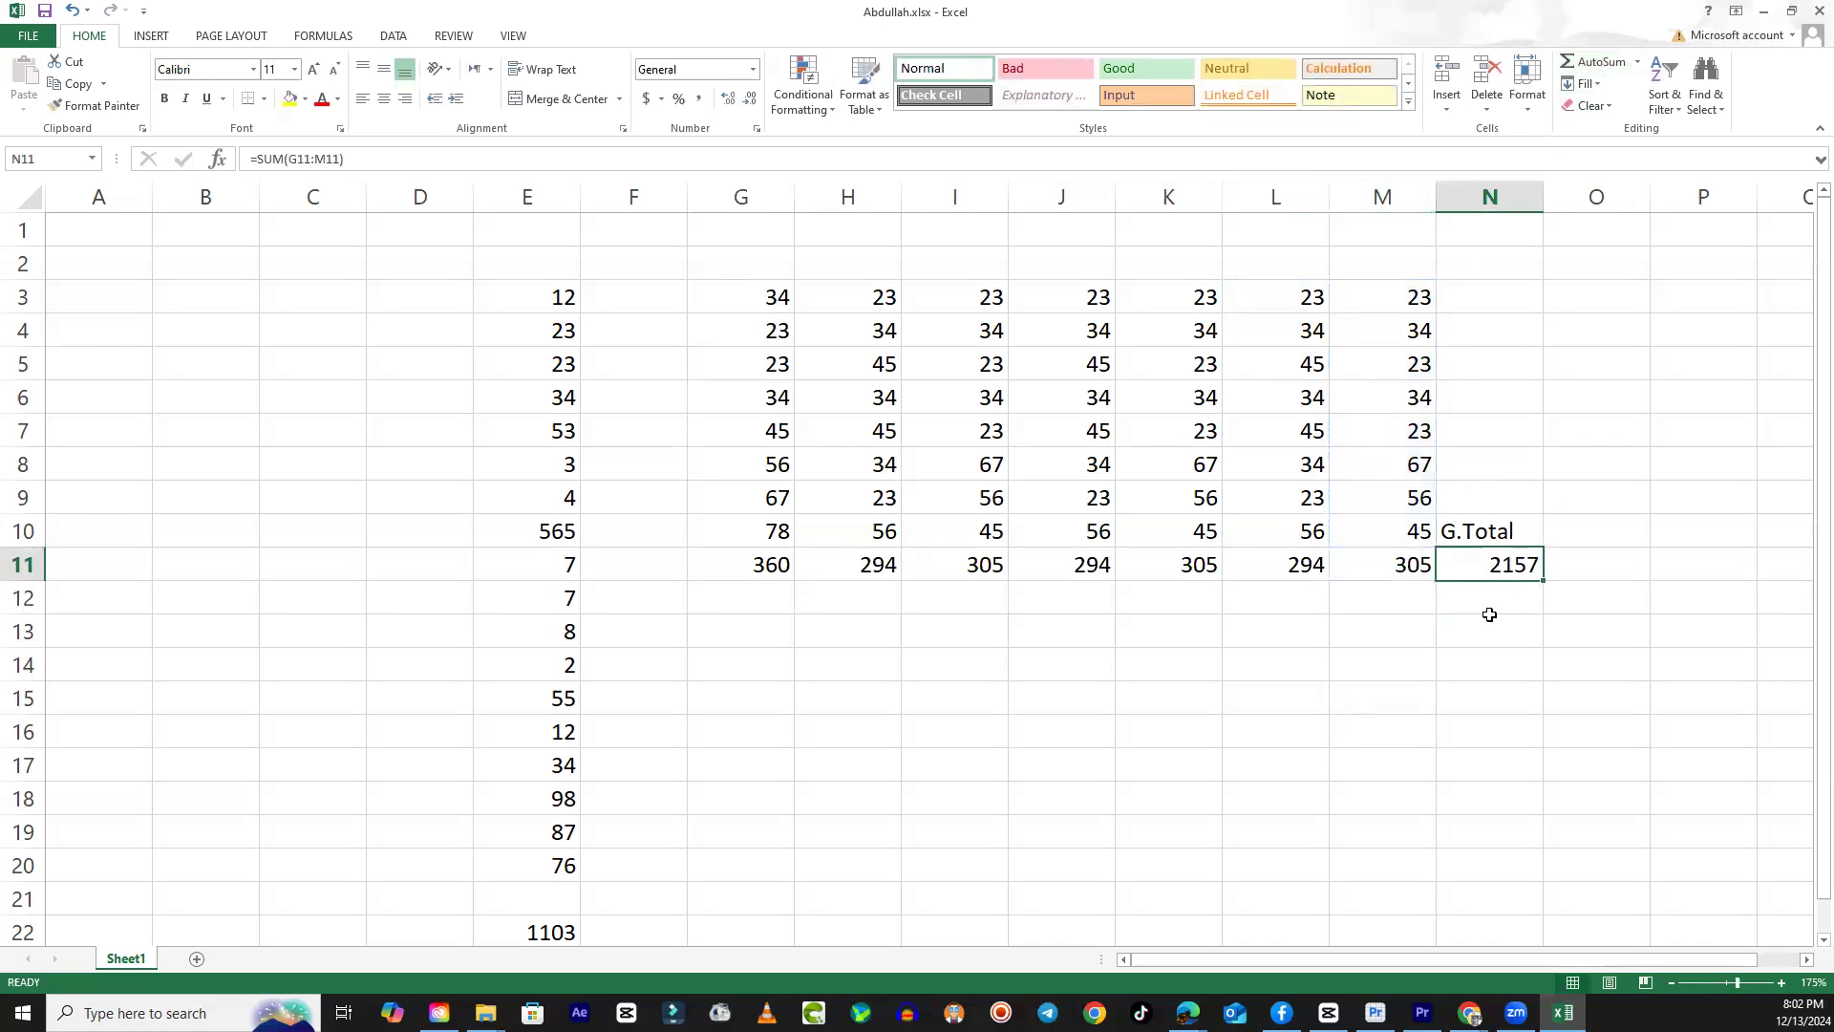
Clear the seven column totals in G11:M11, keeping the grand total formula in N11.
left_click_drag(1404, 569, 750, 568)
key("Delete")
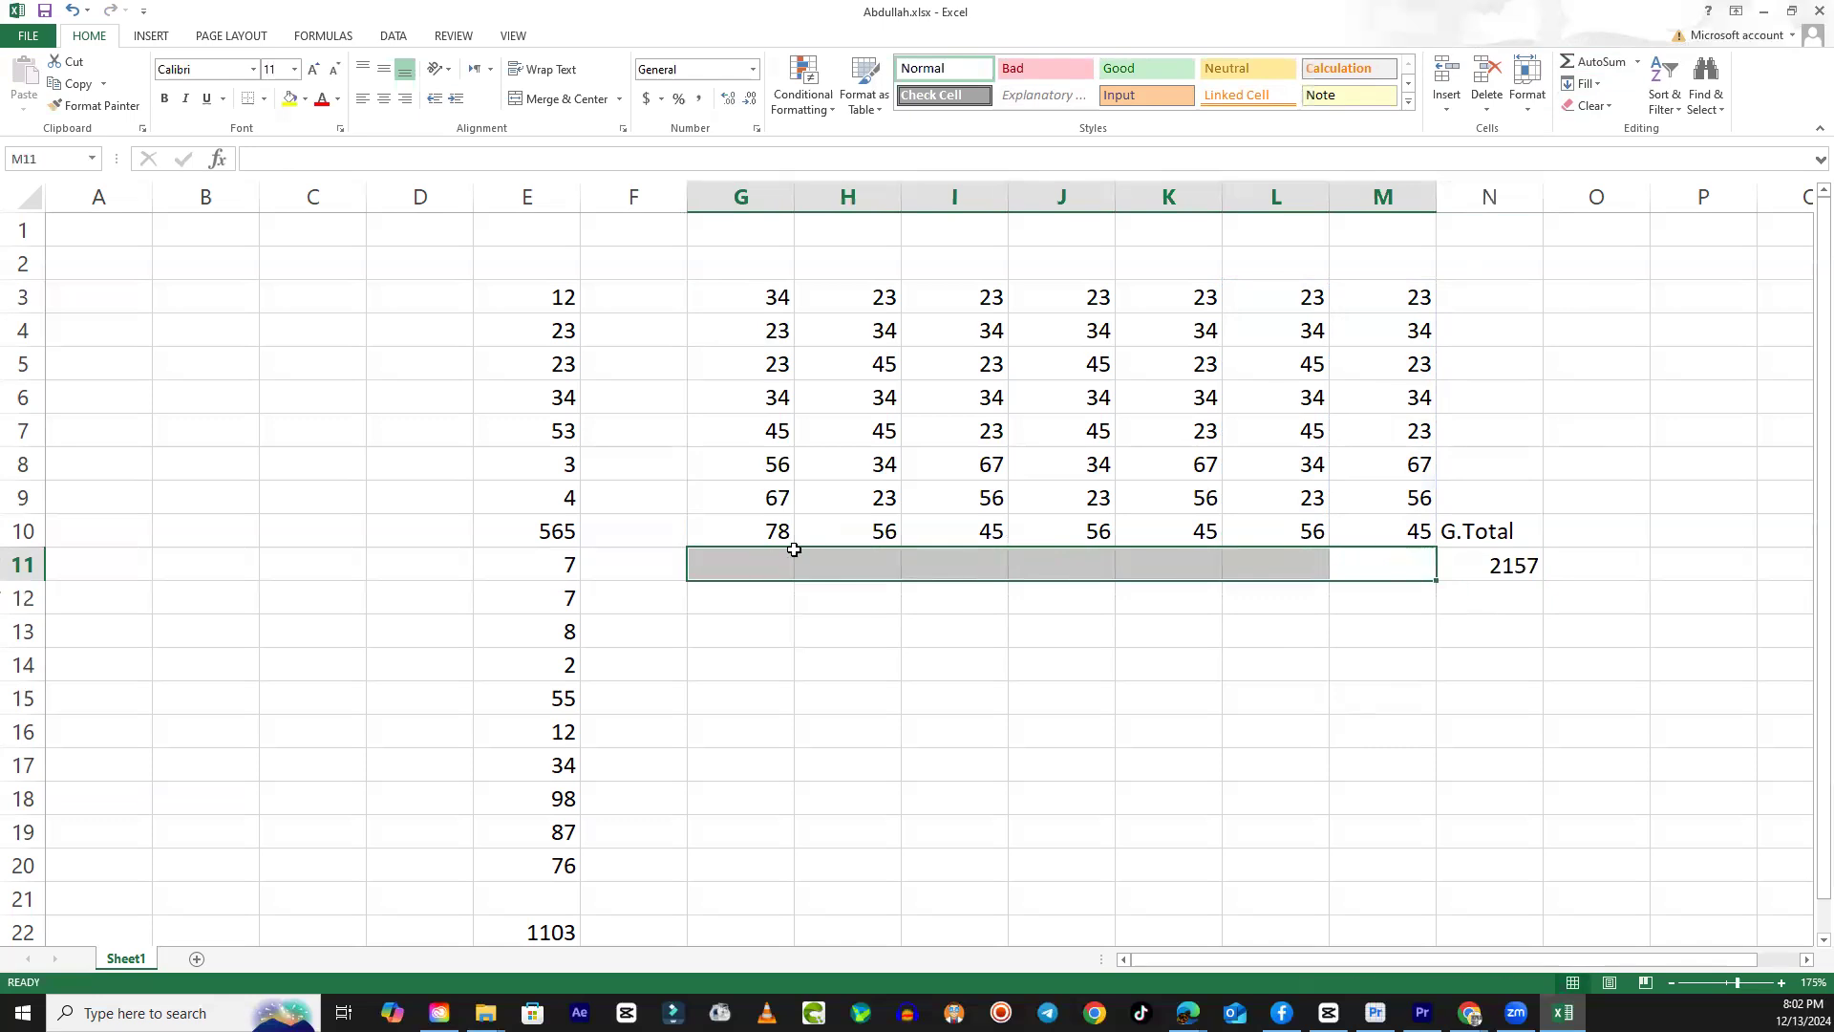
left_click(776, 752)
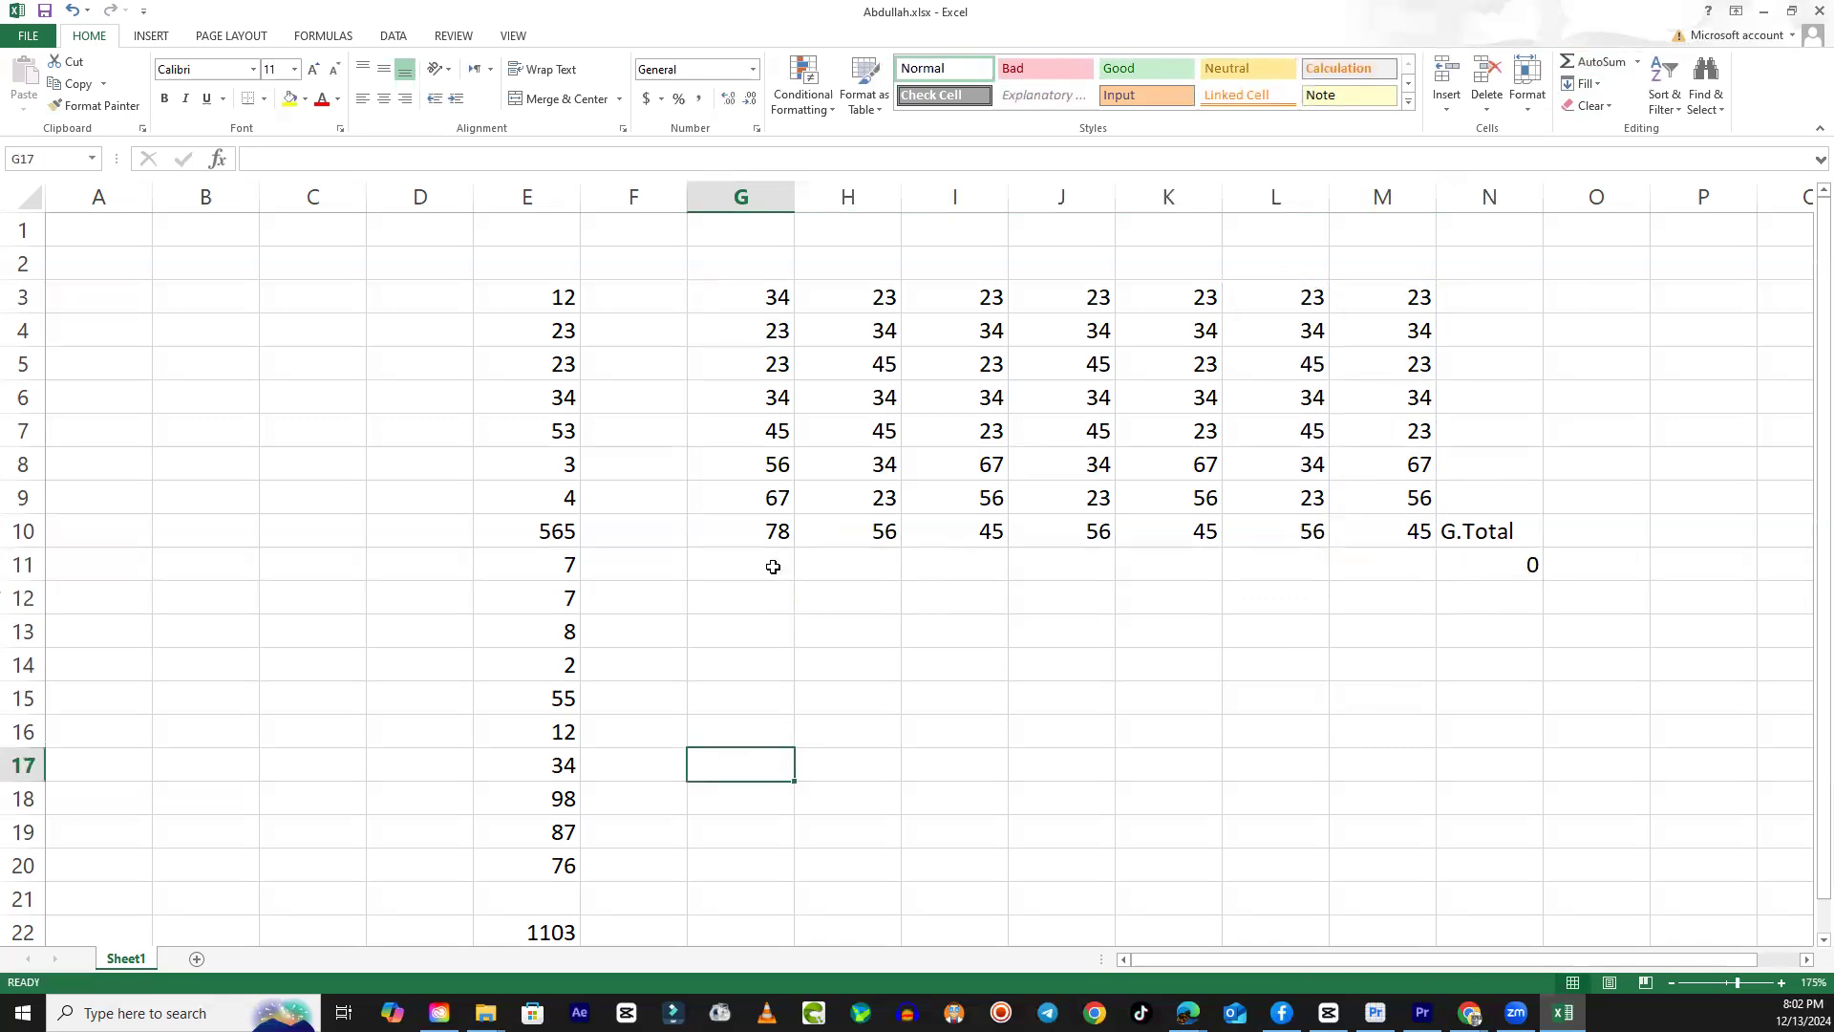
Total all seven columns at once by applying AutoSum to the whole range G11:M11.
left_click_drag(767, 563, 1358, 554)
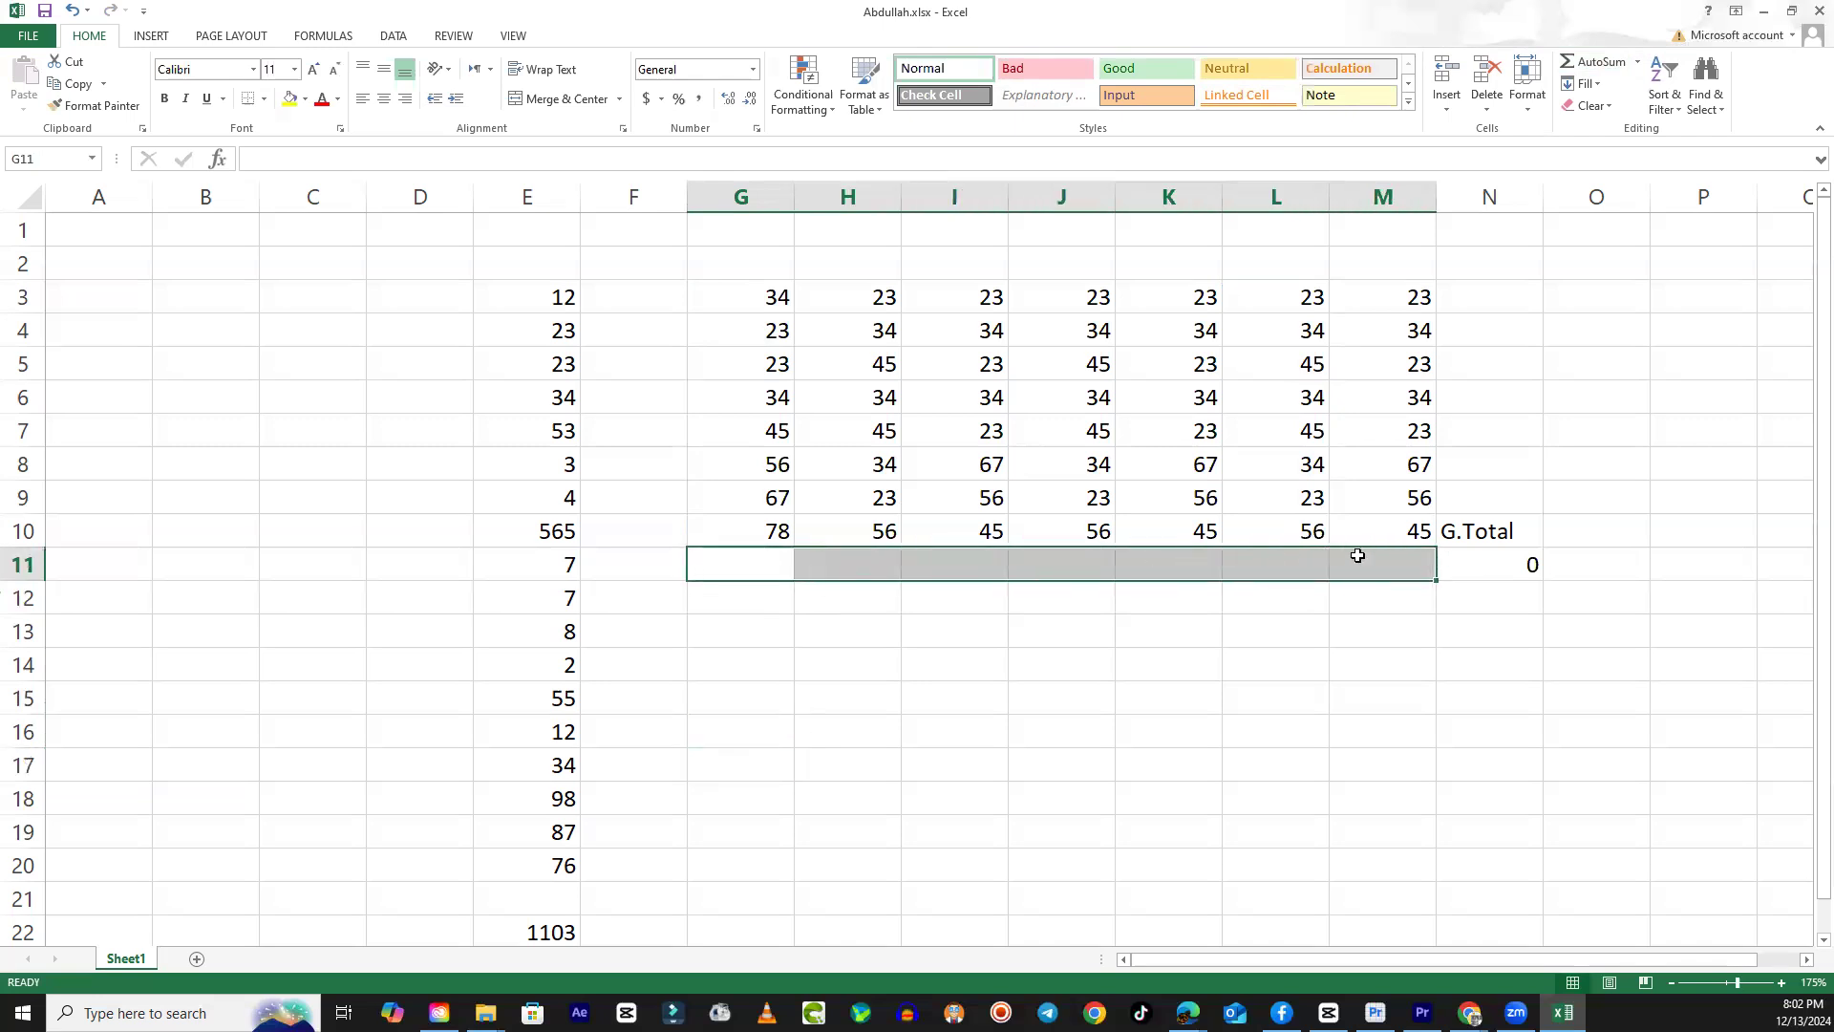
left_click(1594, 67)
left_click(1021, 677)
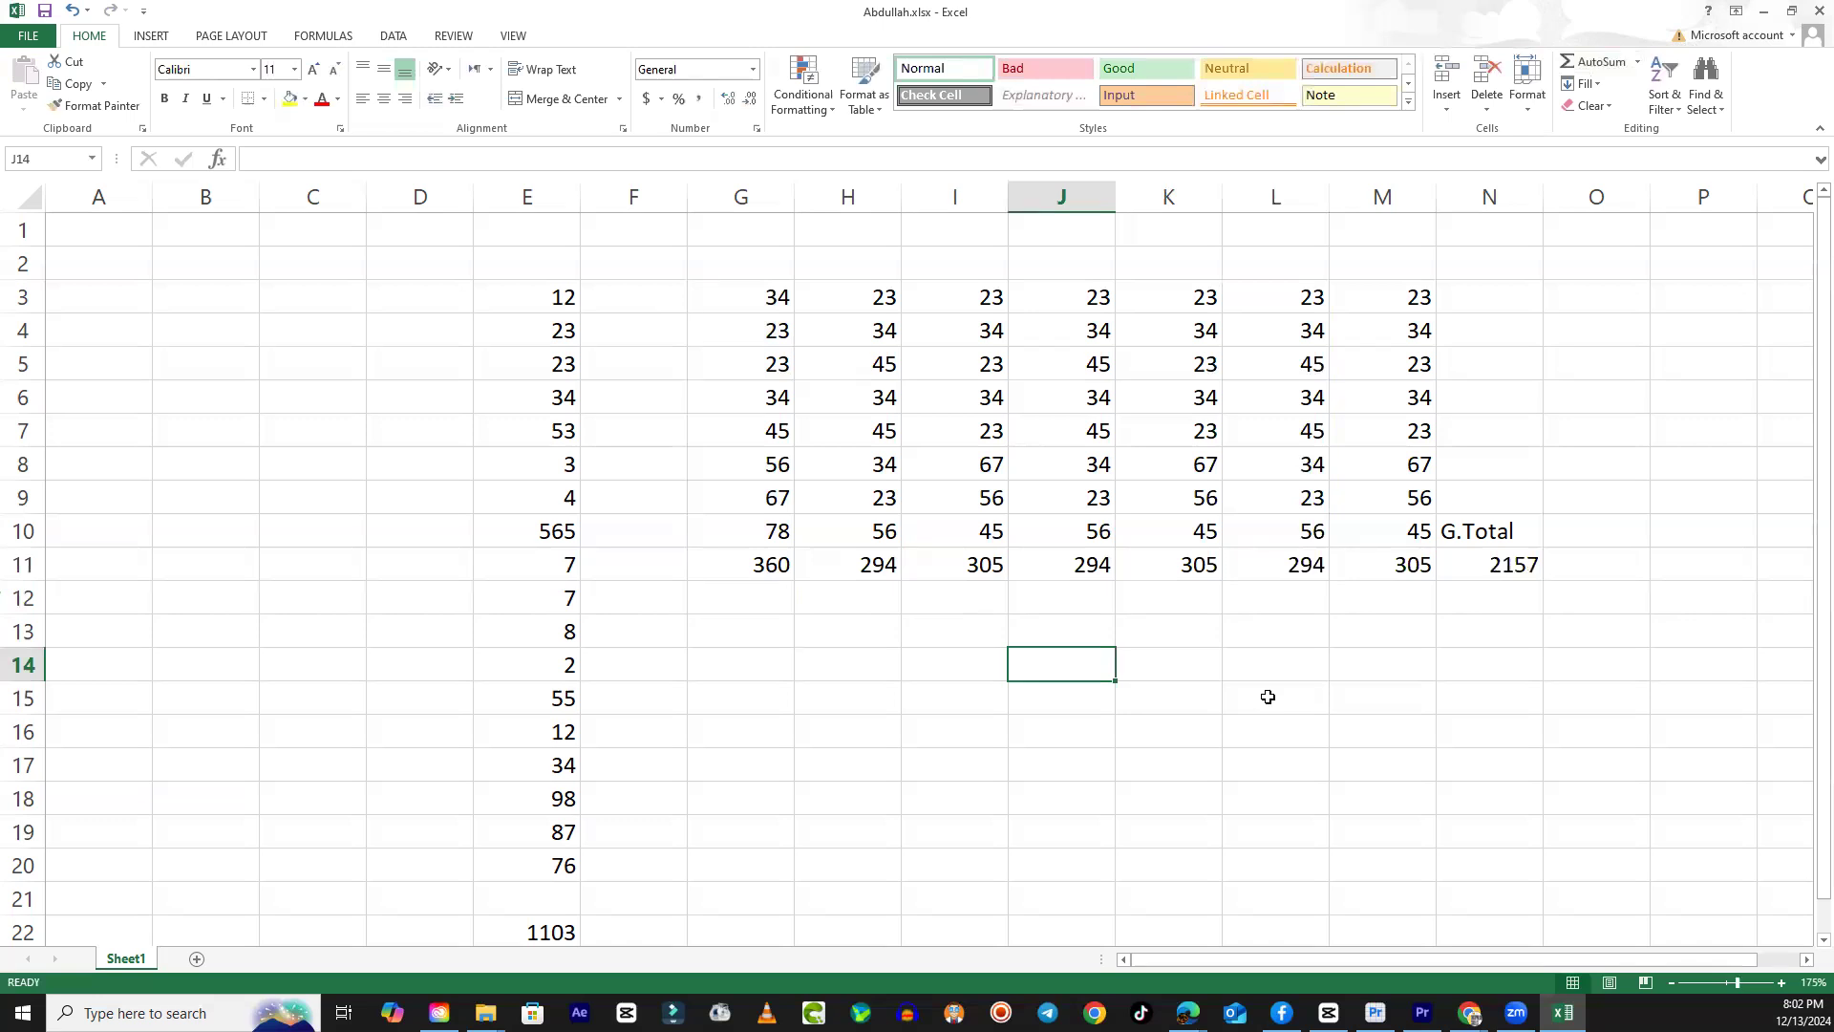
Delete the totals that were filled together into G11:M11.
mouse_move(1376, 571)
left_mouse_down()
mouse_move(836, 586)
mouse_move(778, 569)
mouse_move(1368, 577)
left_mouse_up()
left_click(812, 695)
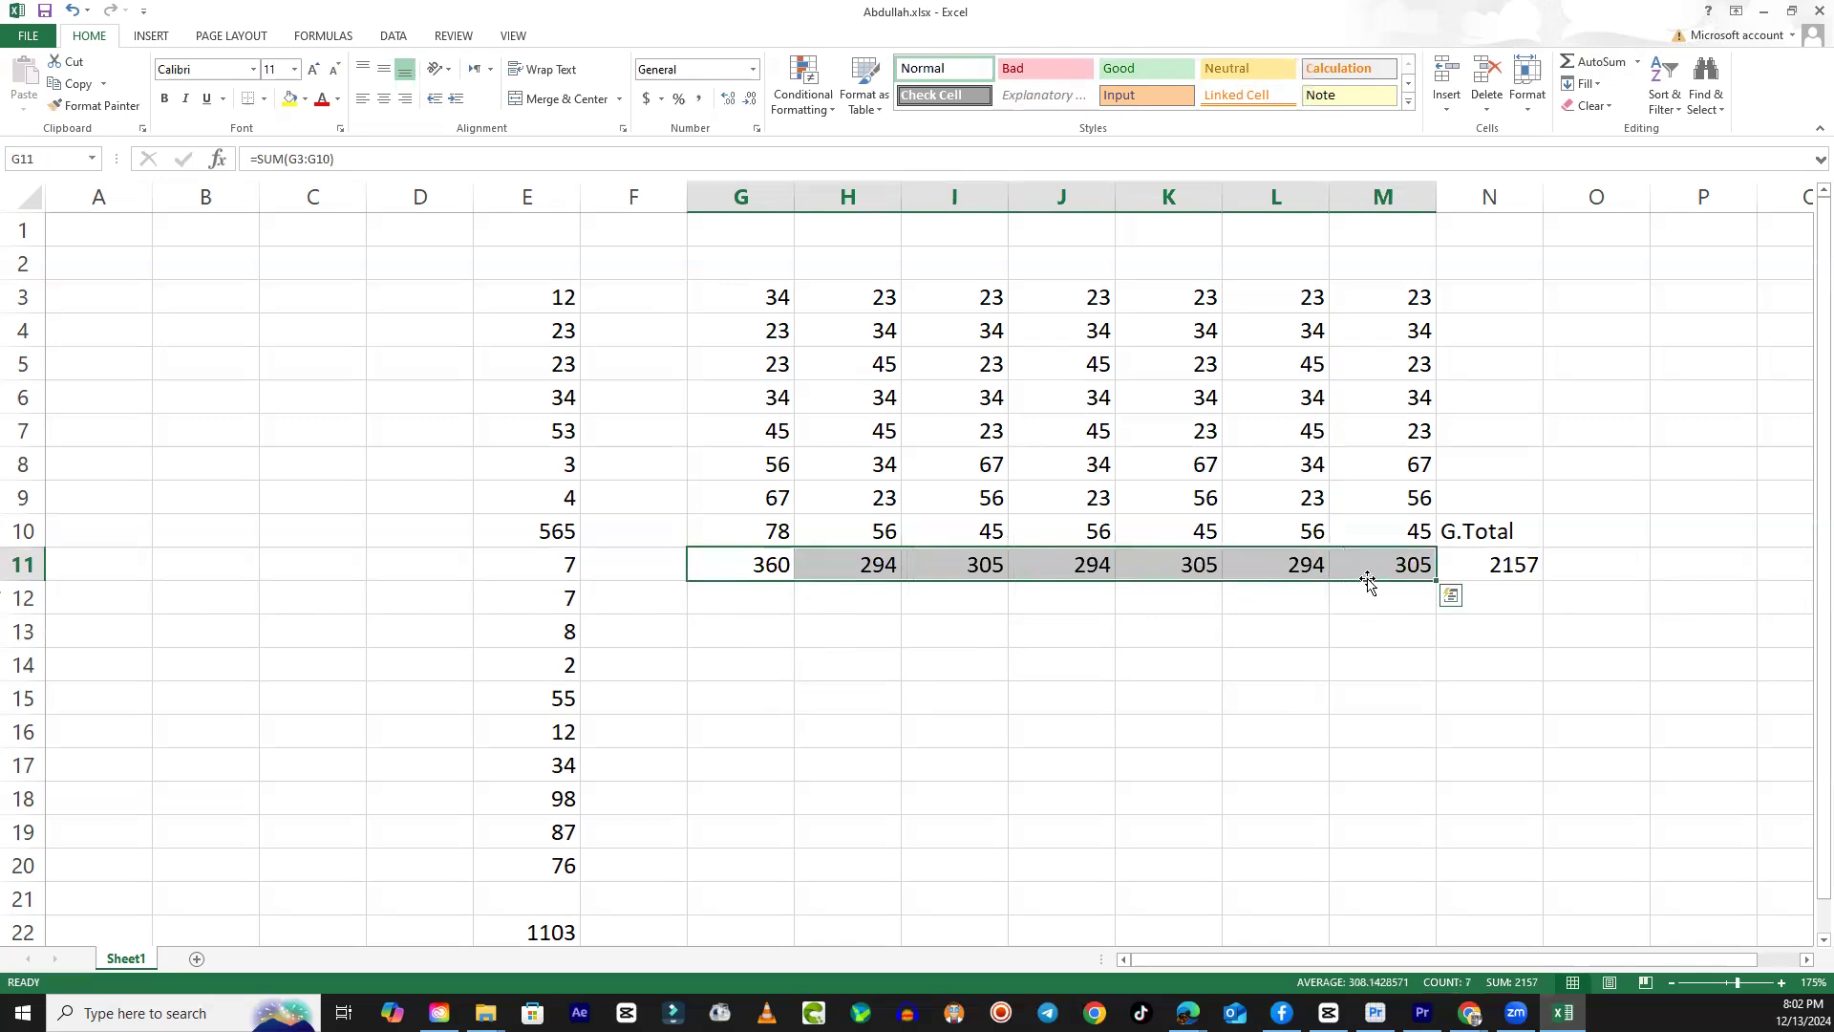
key("Delete")
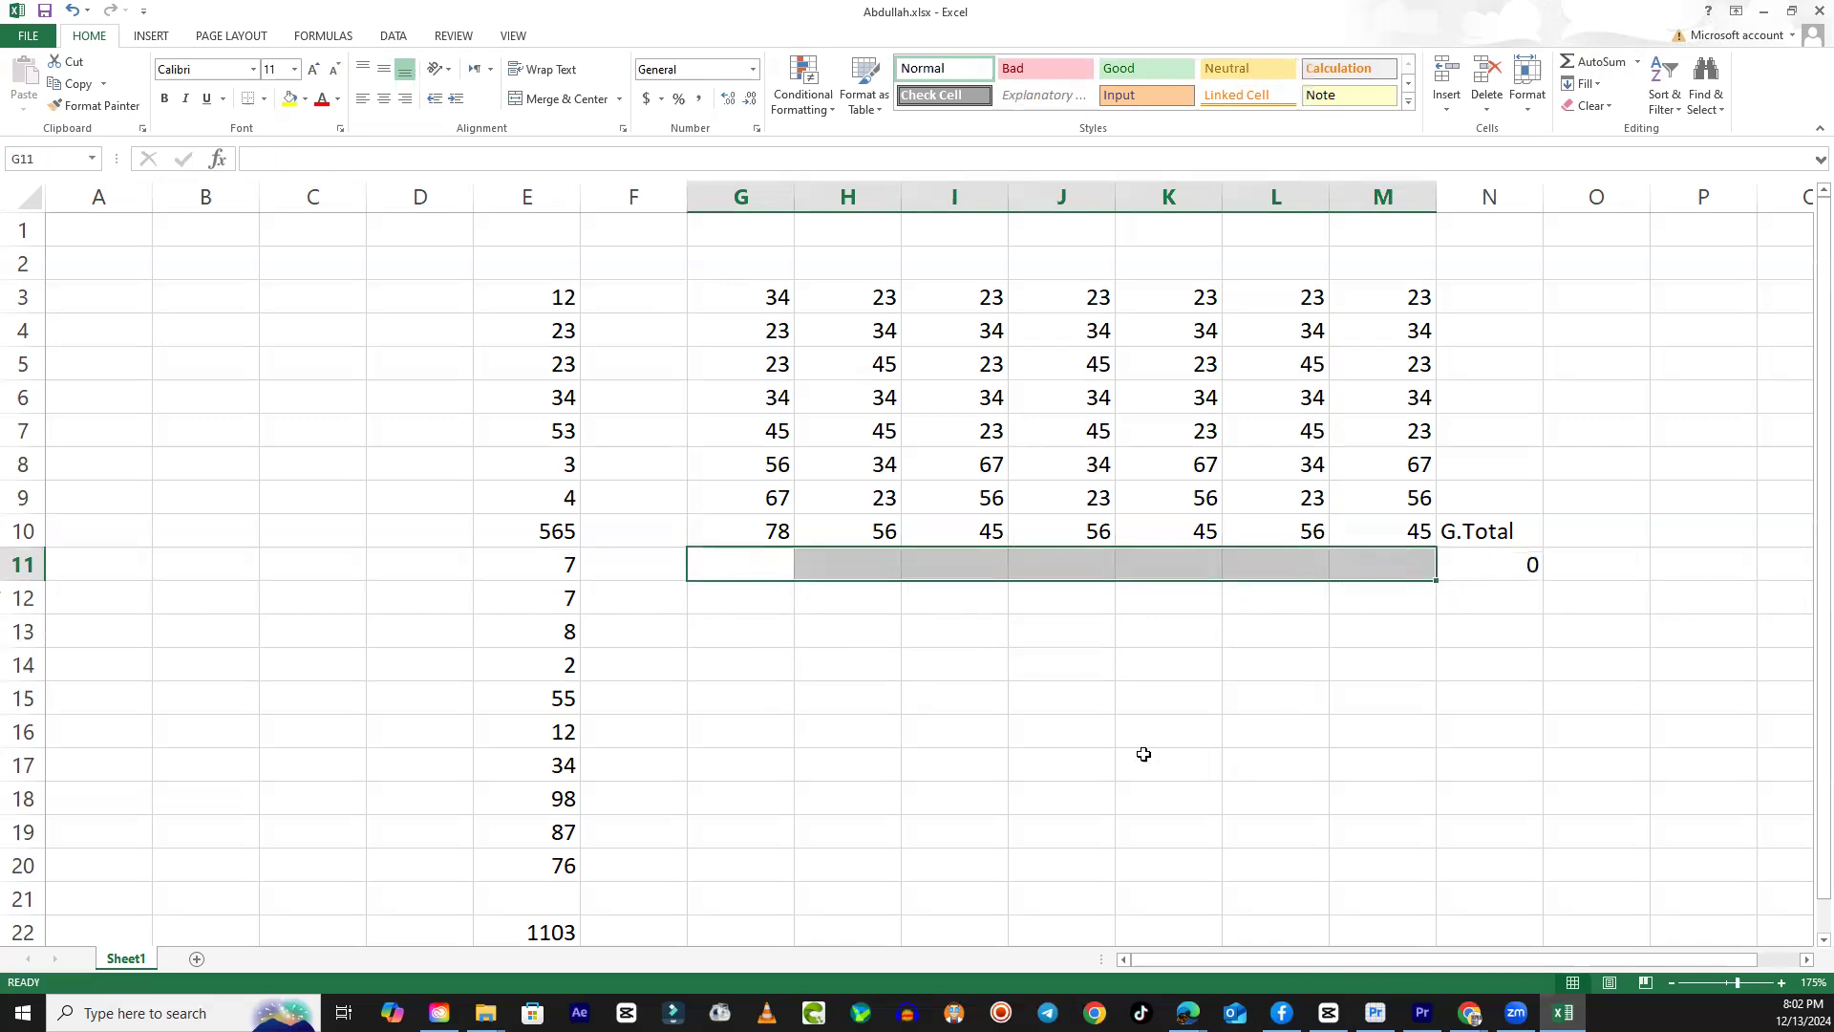
left_click(1106, 734)
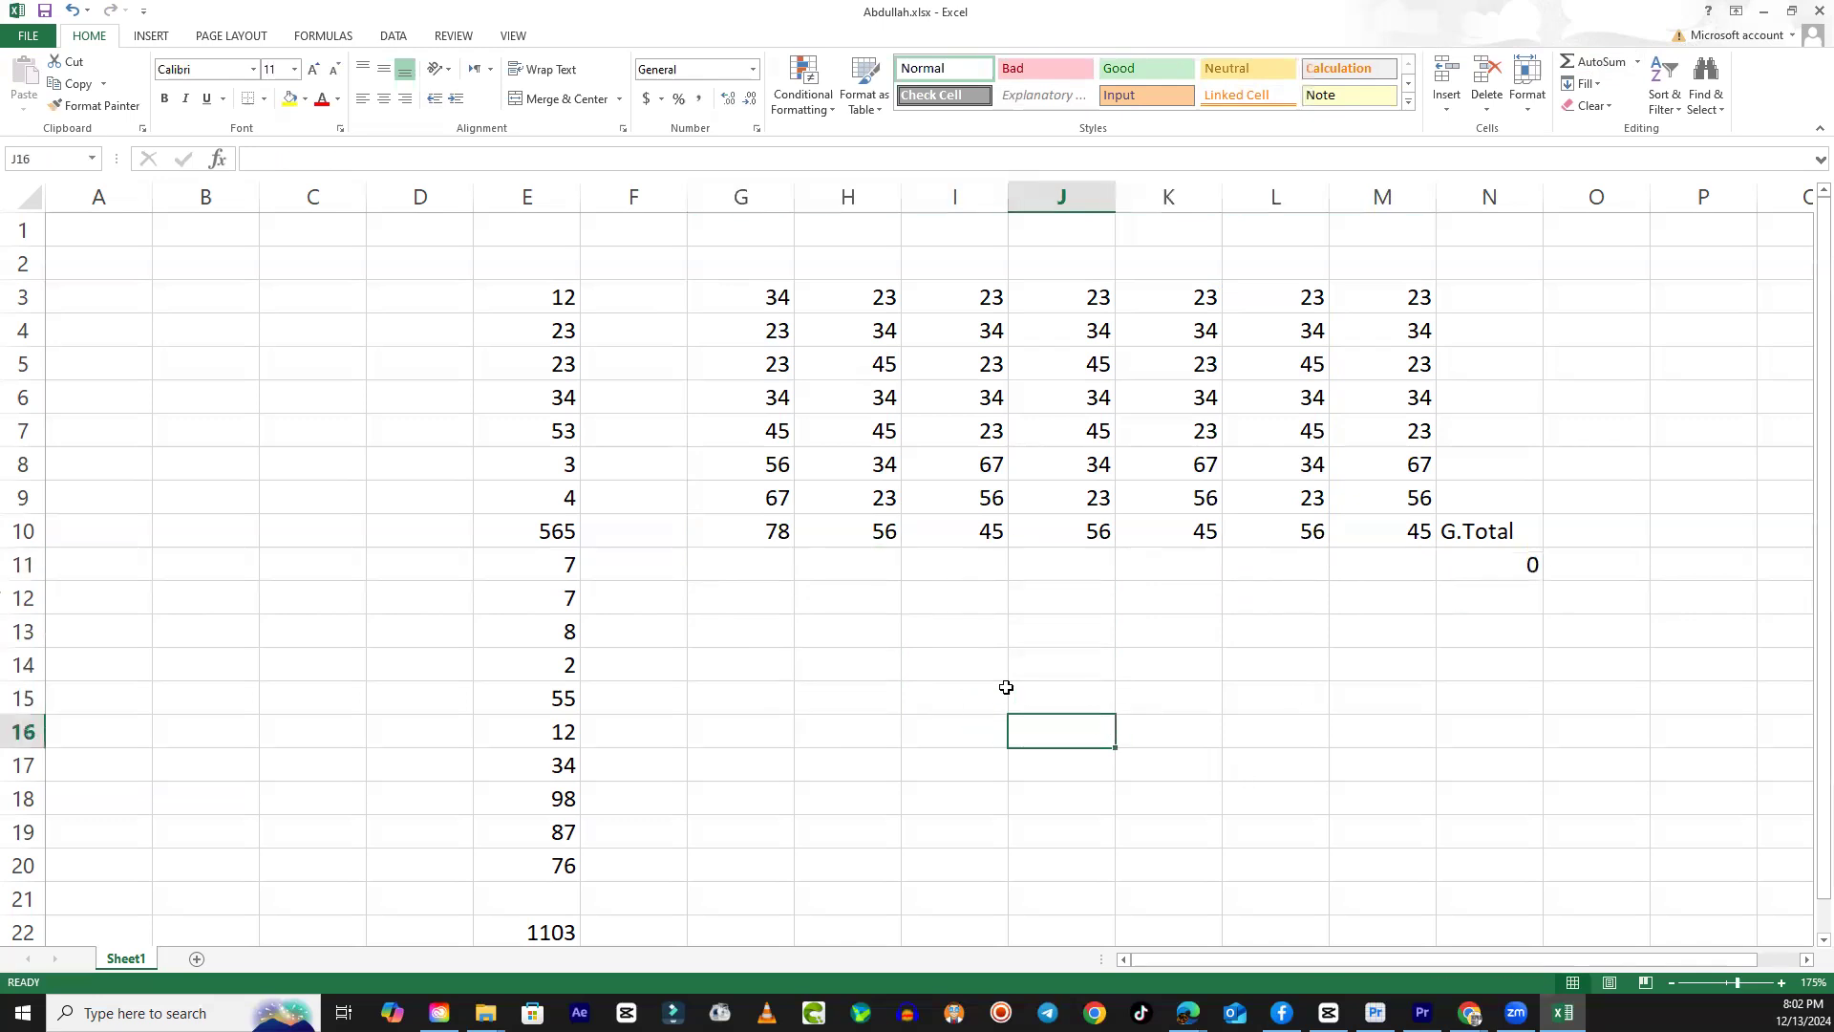
left_click(775, 570)
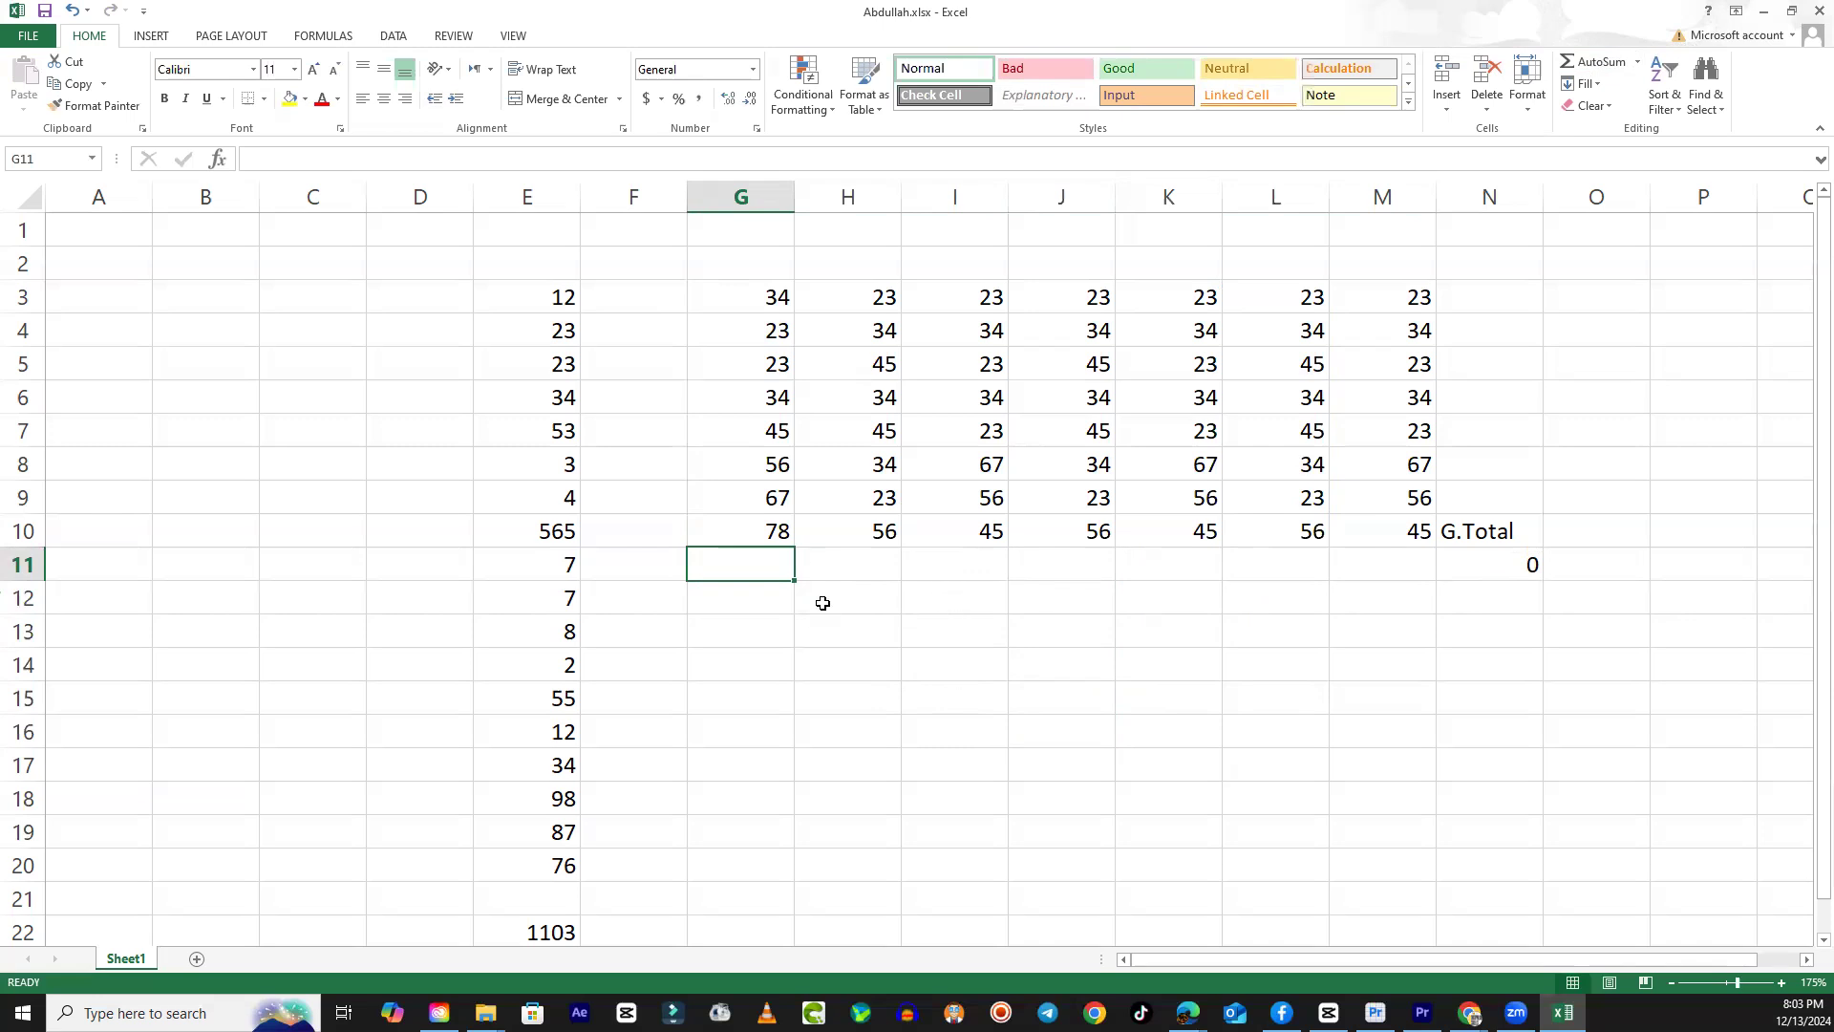
left_click(958, 563)
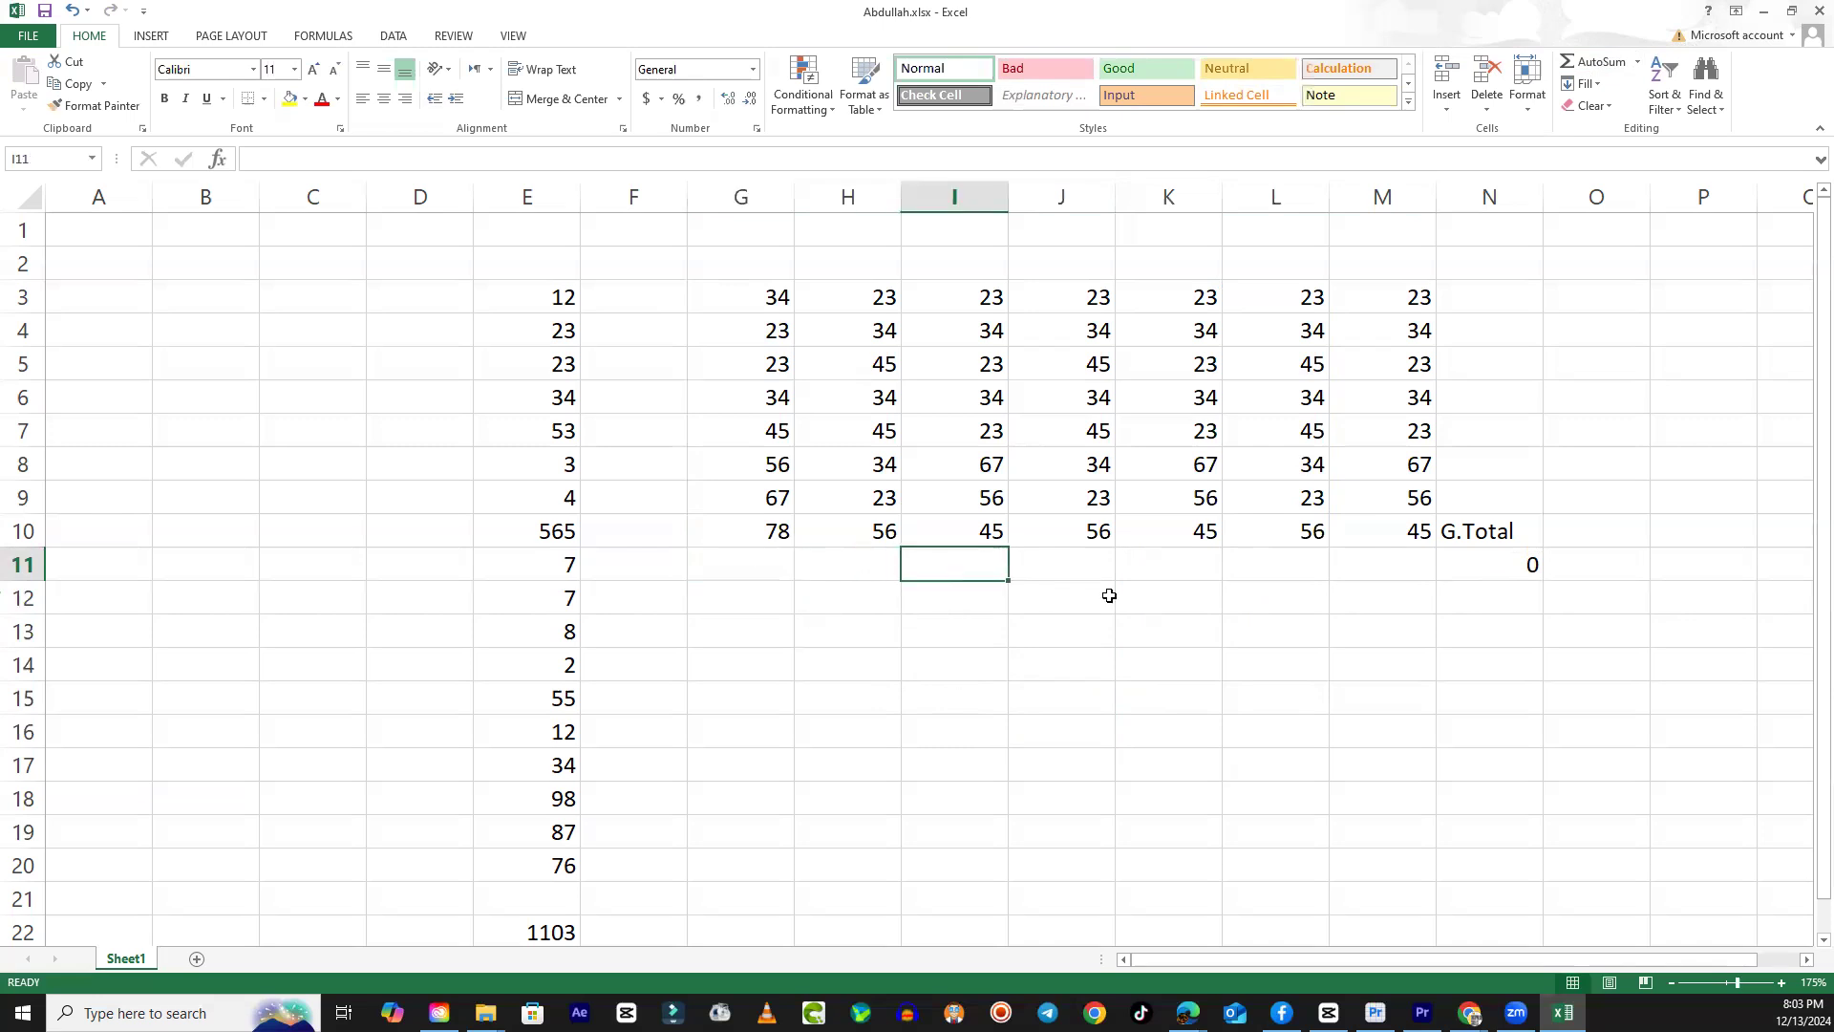
left_click(1175, 565)
left_click(1386, 557)
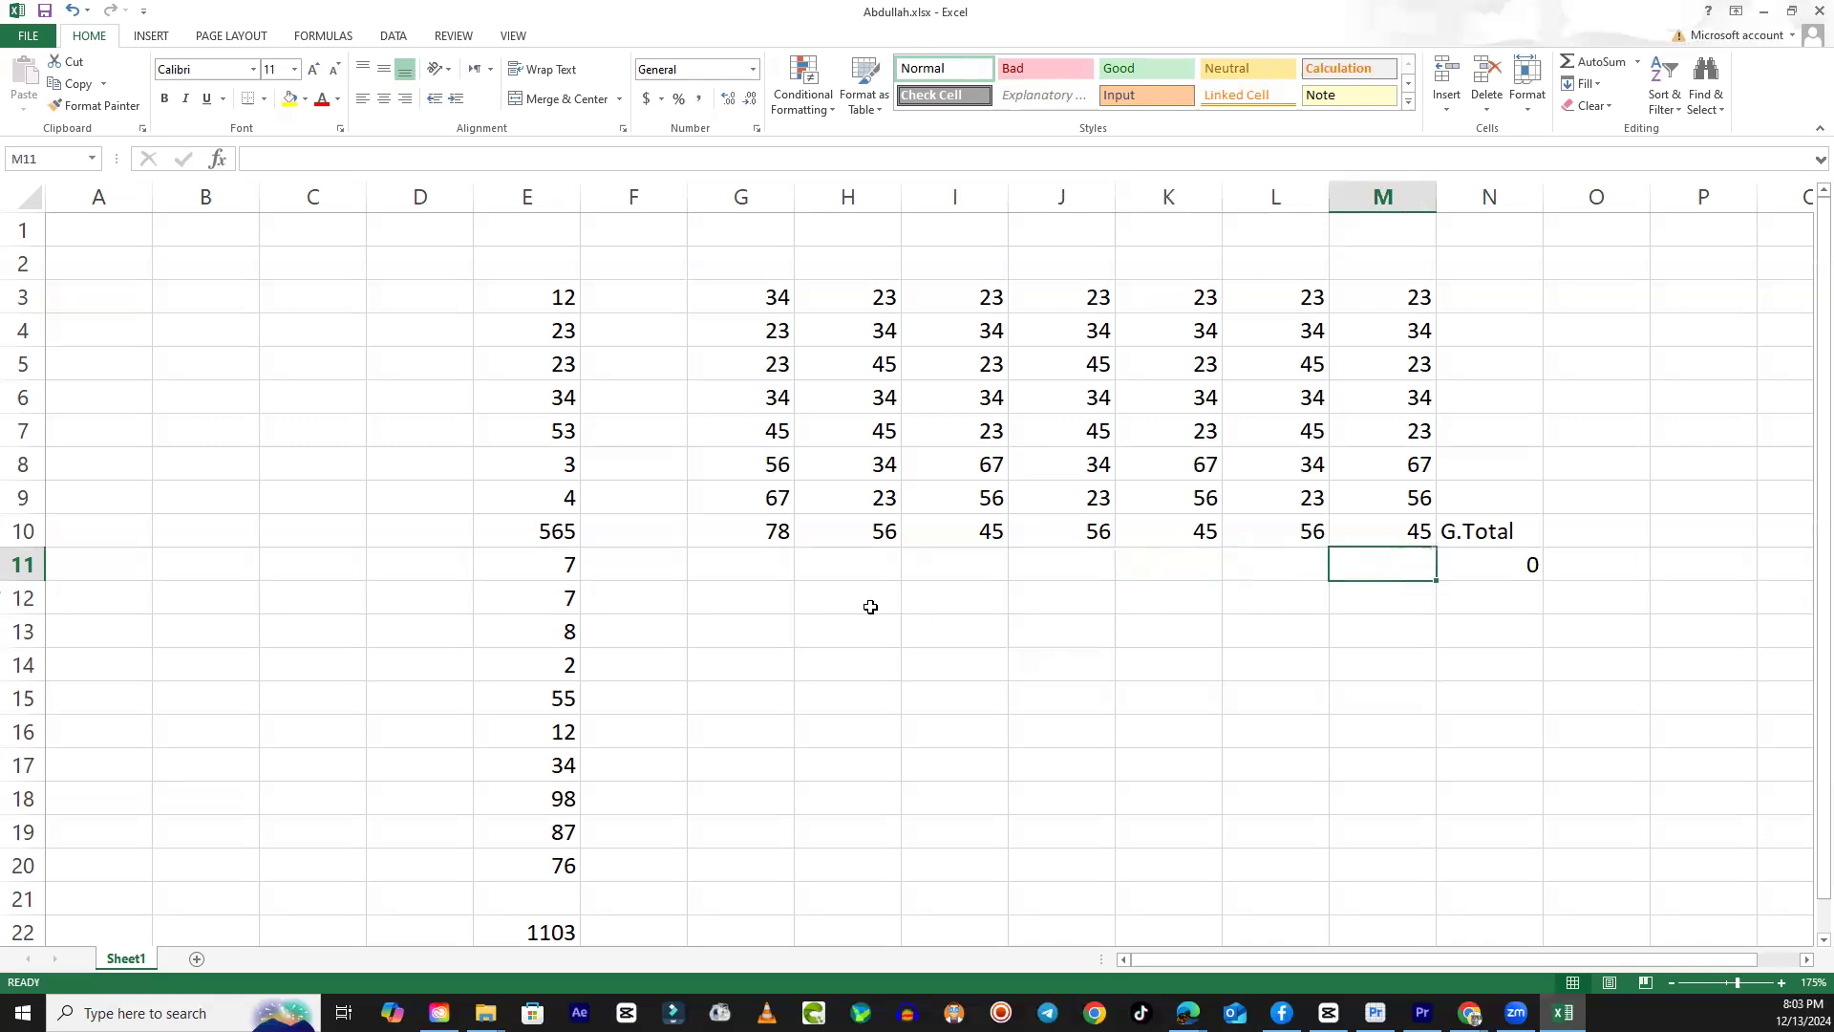
left_click(767, 562)
left_click(980, 572, "ctrl")
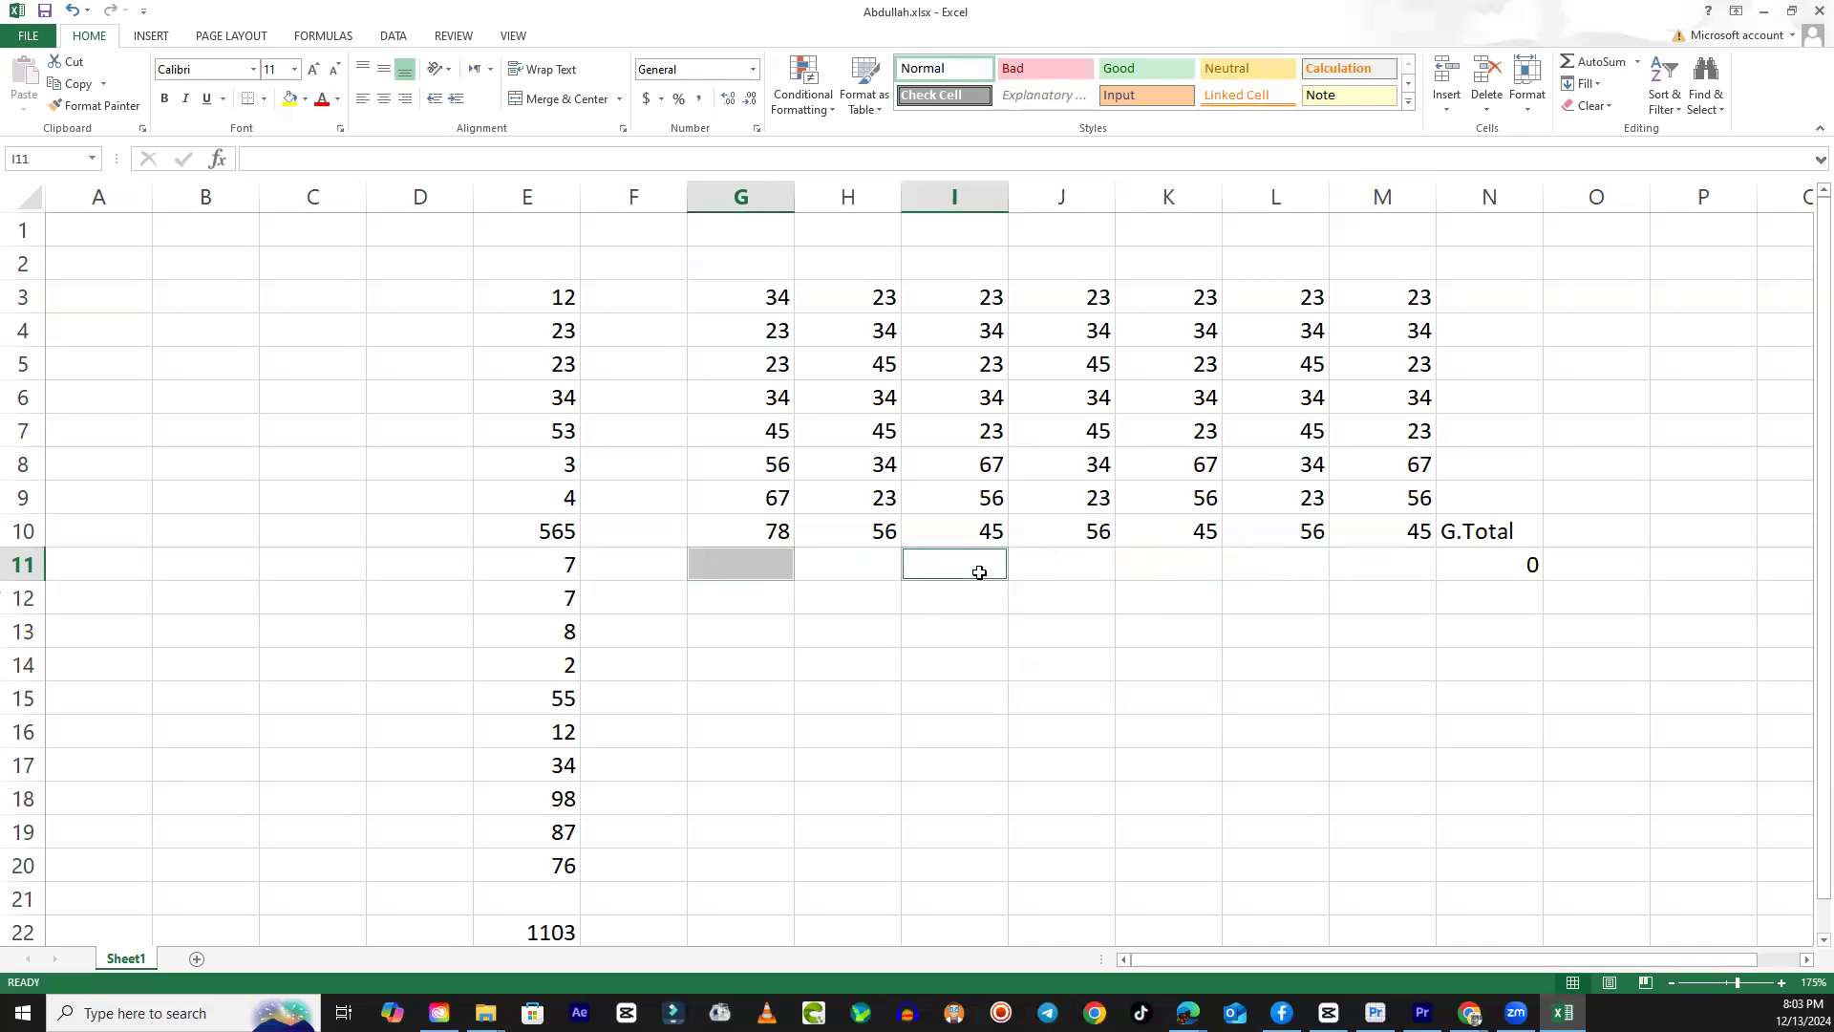
left_click(1166, 570, "ctrl")
left_click(1366, 571, "ctrl")
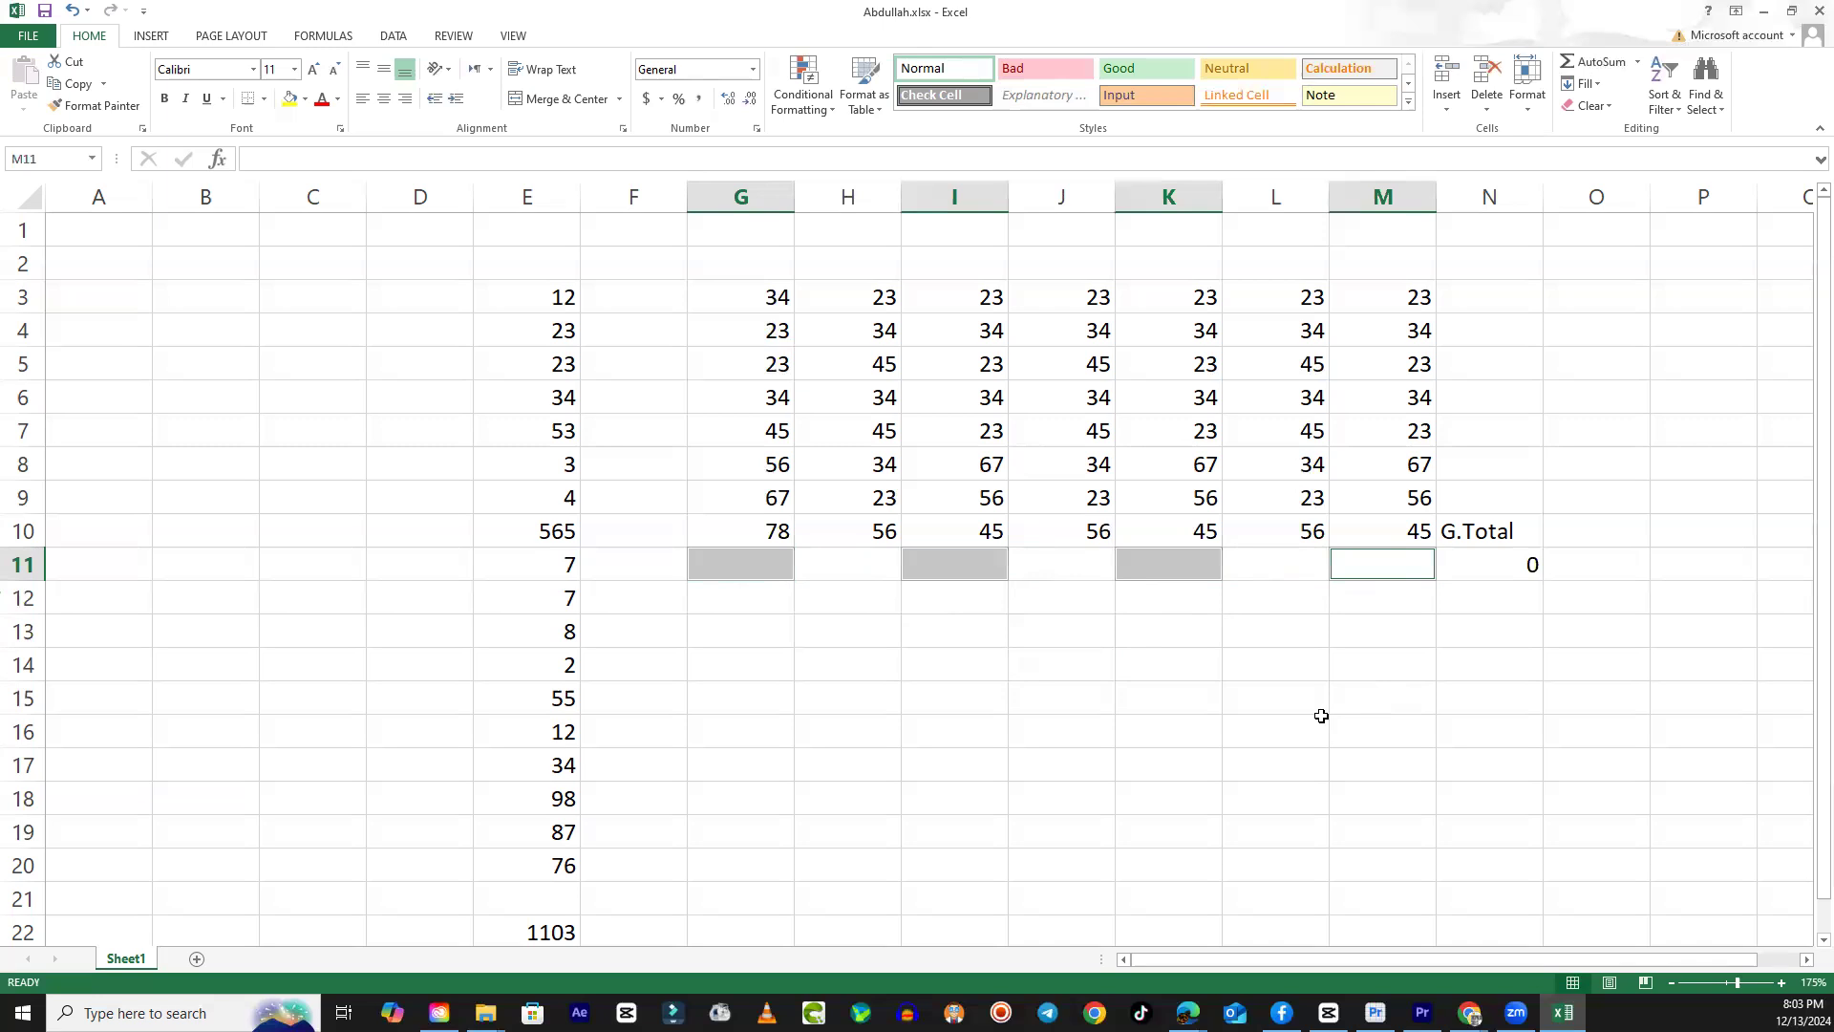
left_click(950, 659)
Total only columns G, I, K and M together with AutoSum in the non-adjacent cells G11, I11, K11 and M11.
left_click(771, 556)
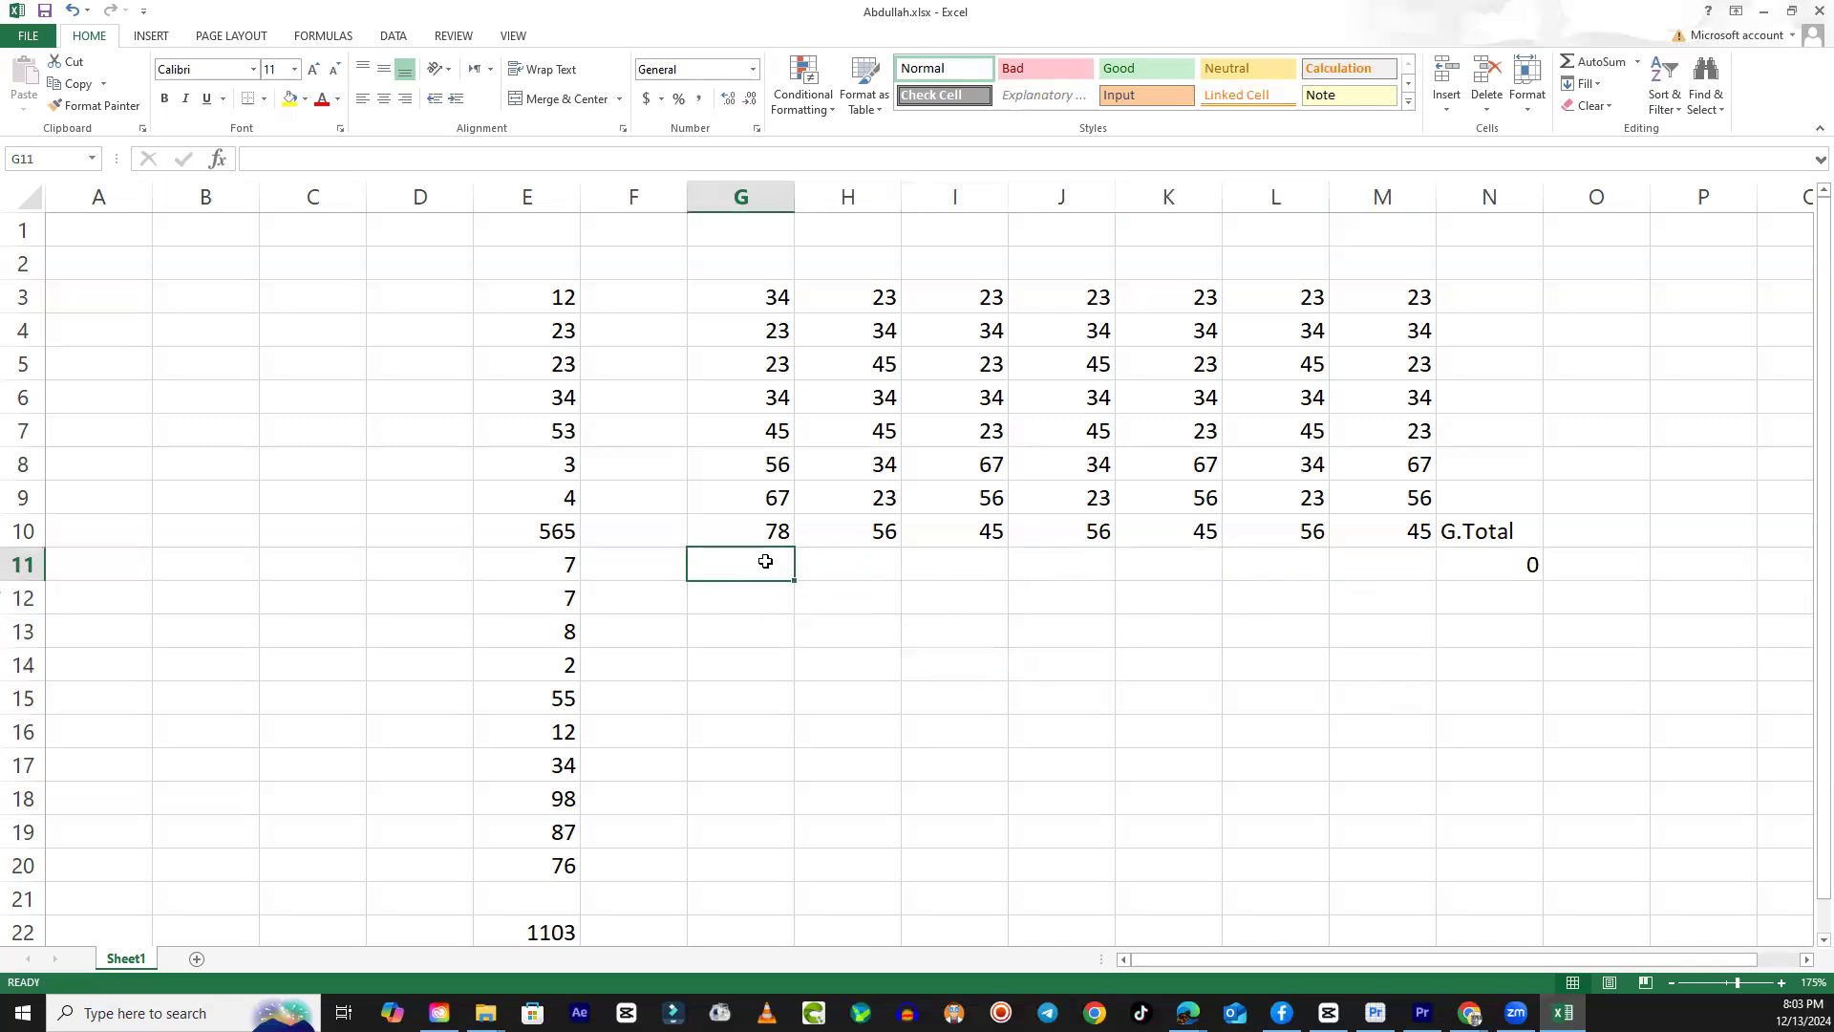
left_click(952, 563, "ctrl")
left_click(1159, 569, "ctrl")
left_click(1373, 562, "ctrl")
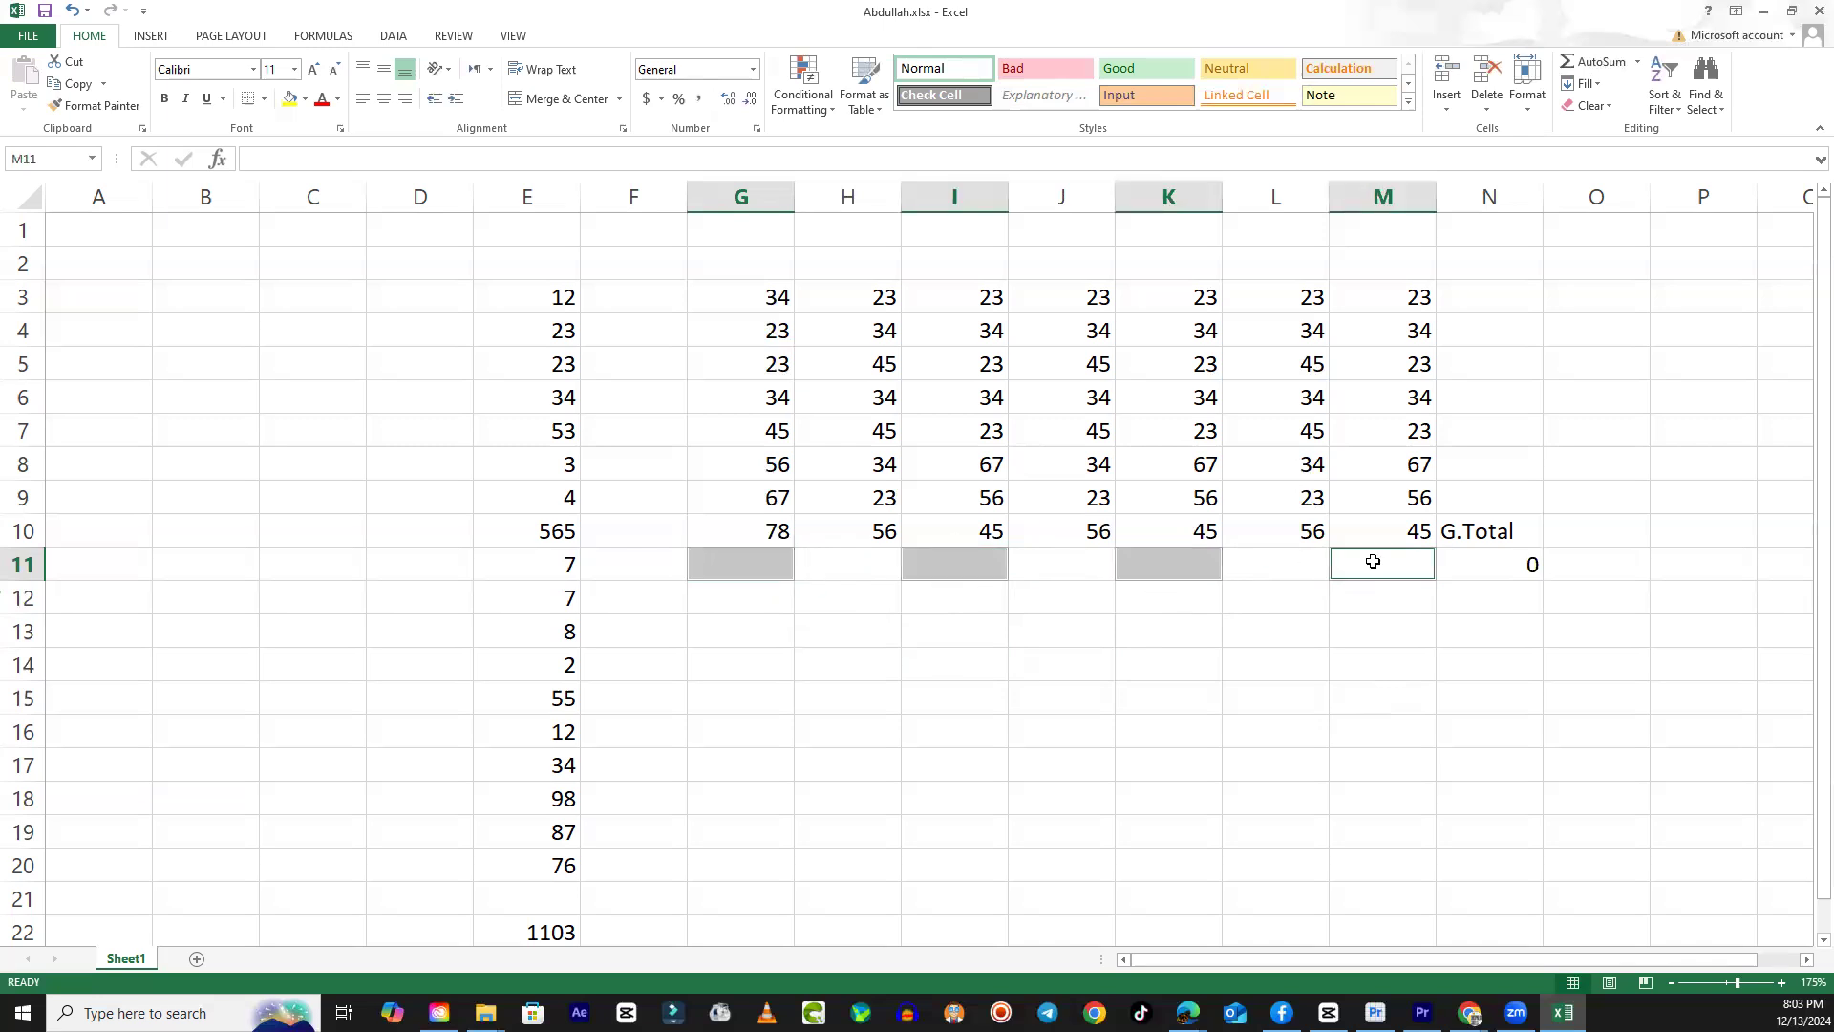
left_click(1593, 61)
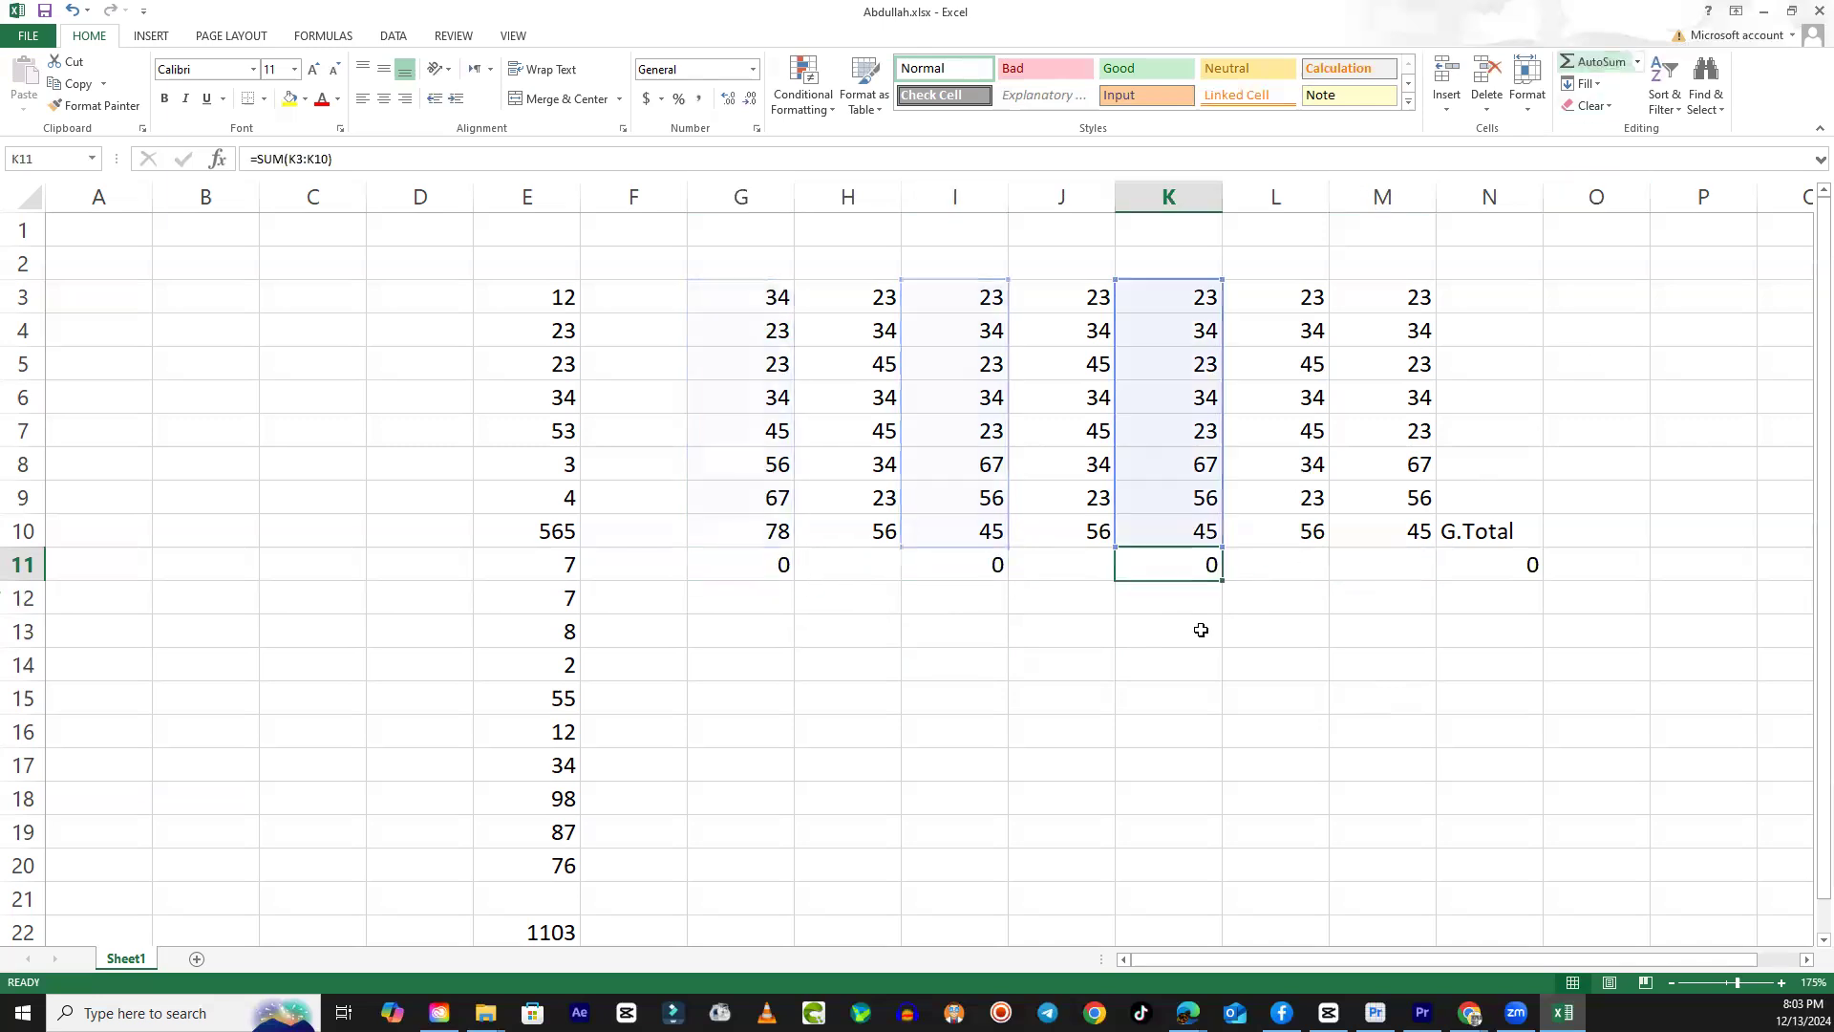
left_click(1144, 702)
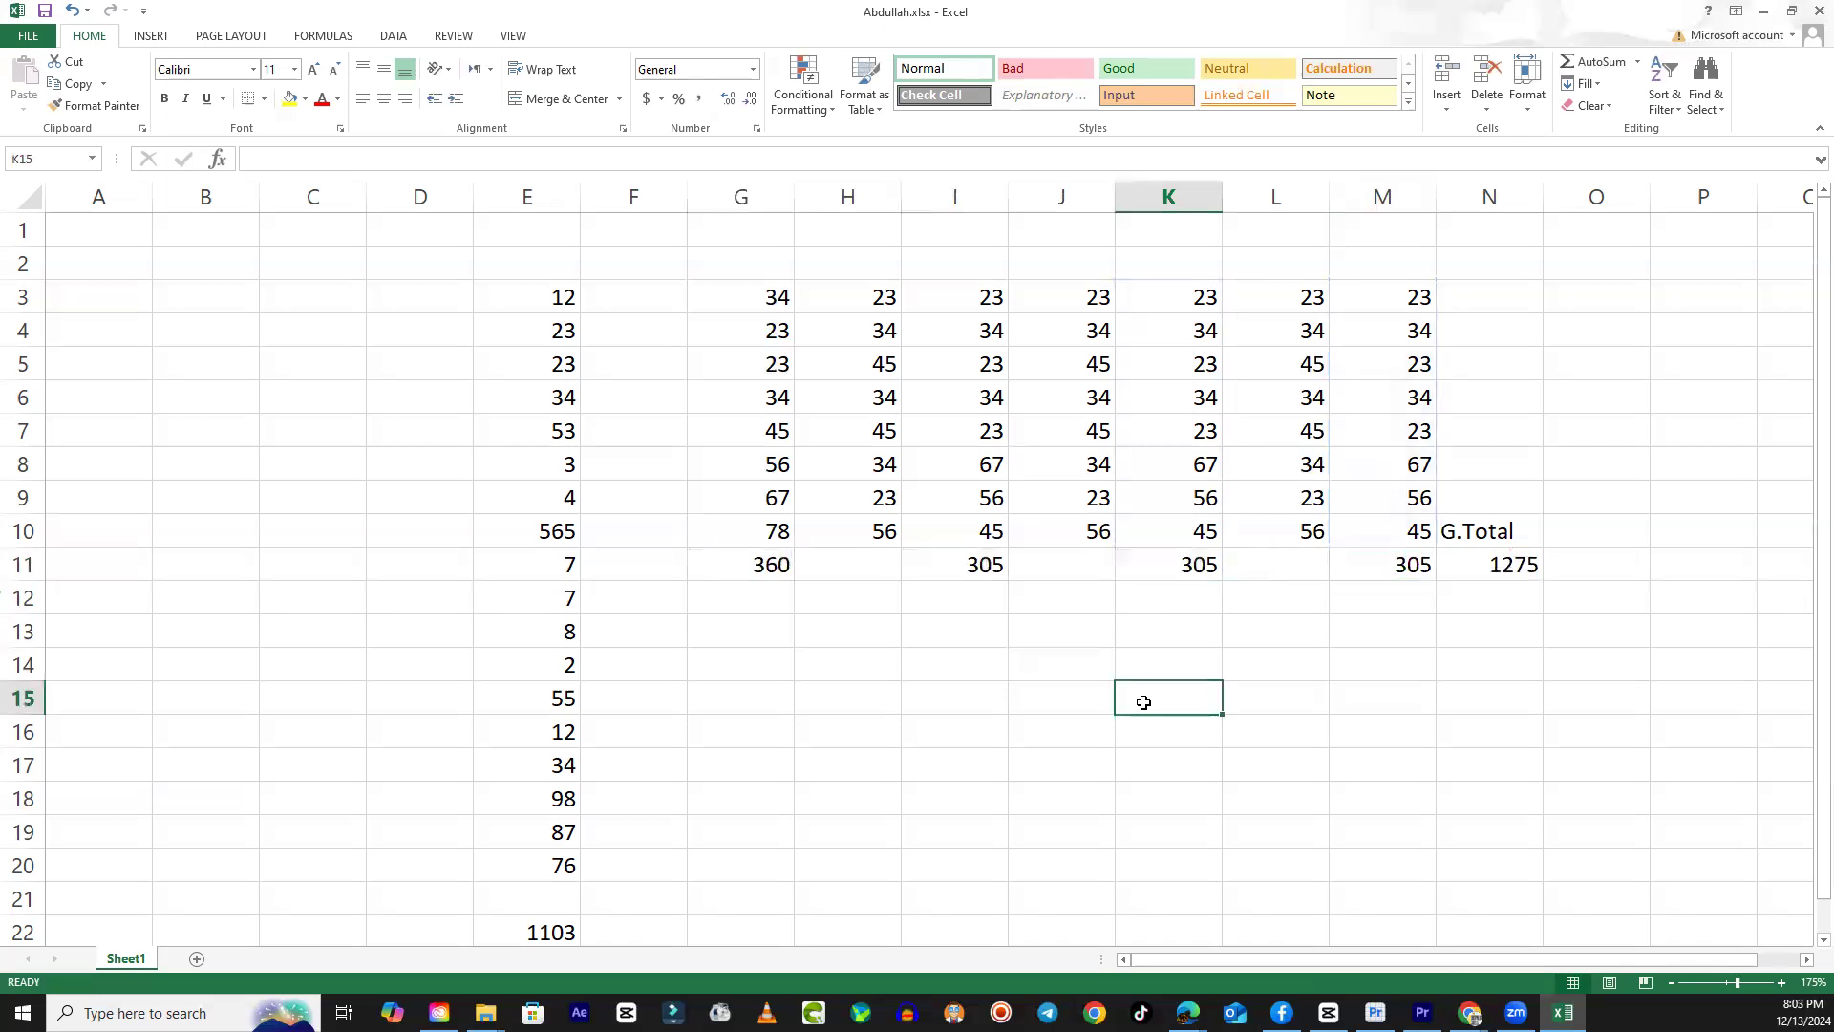
Clear row 11 from G11 to M11 to remove the alternate-column totals.
left_click_drag(1376, 569, 772, 573)
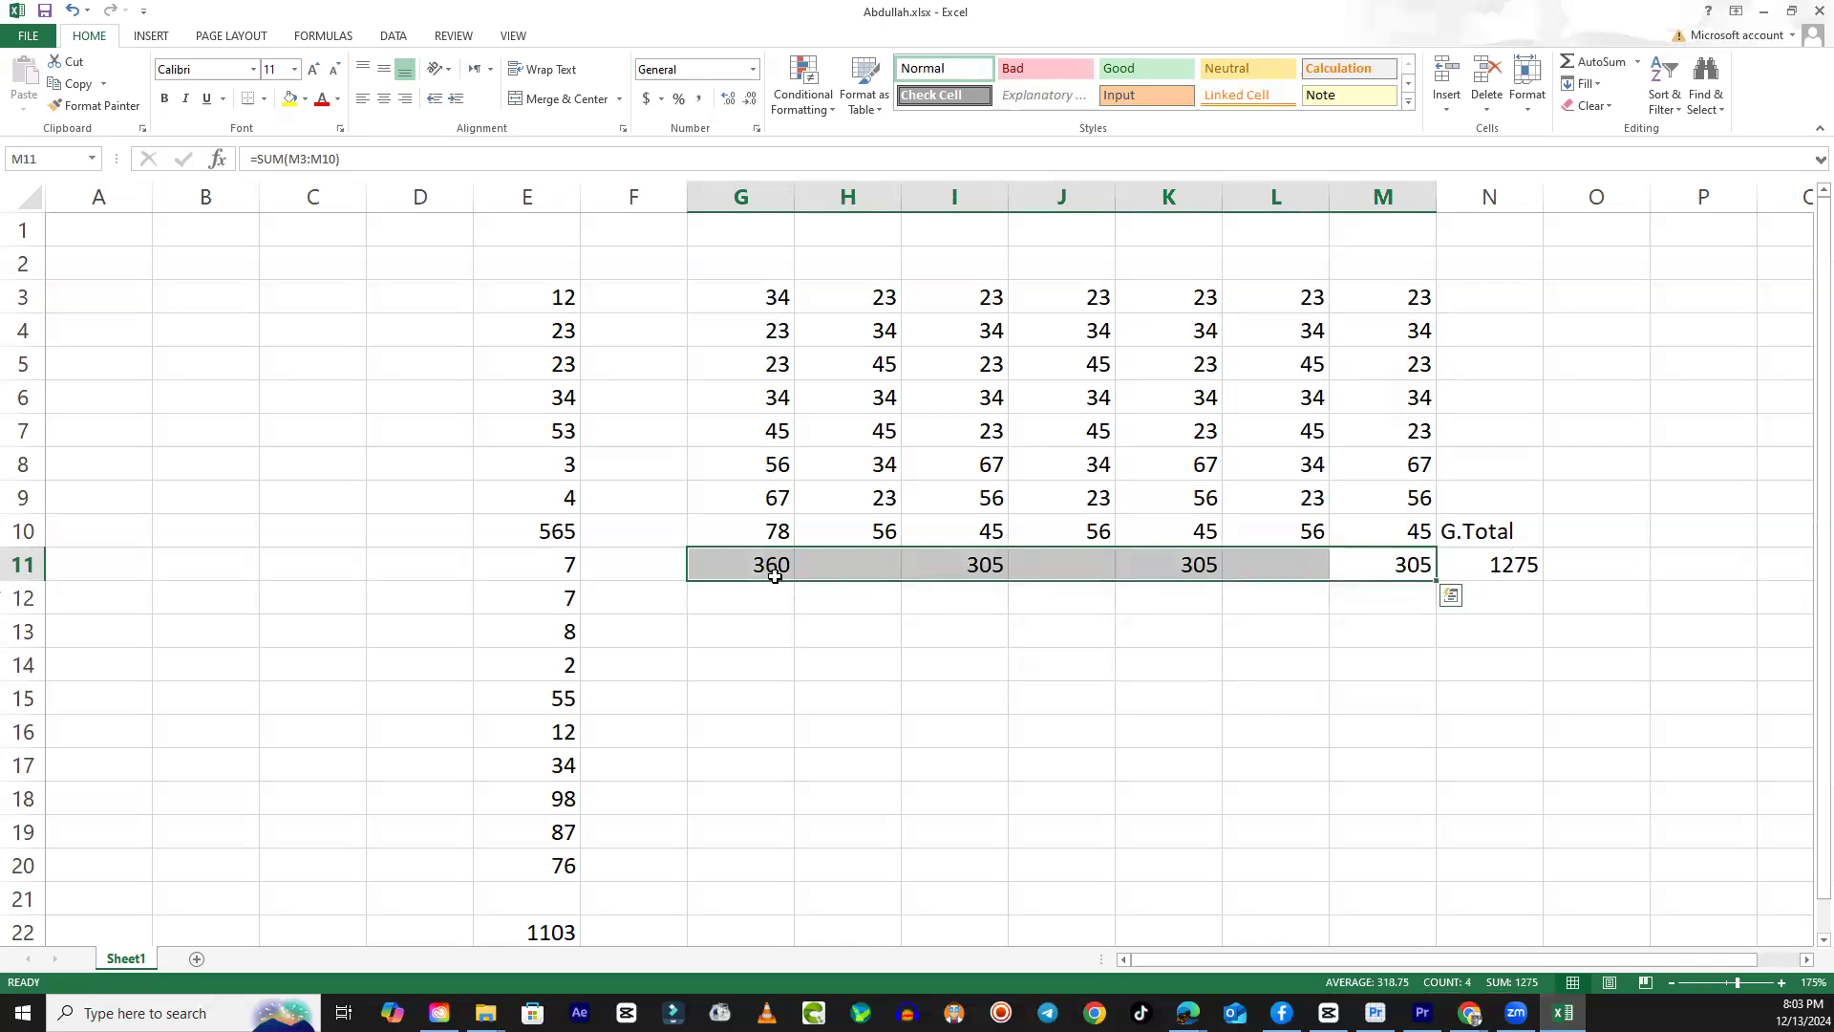
key("Delete")
left_click(771, 736)
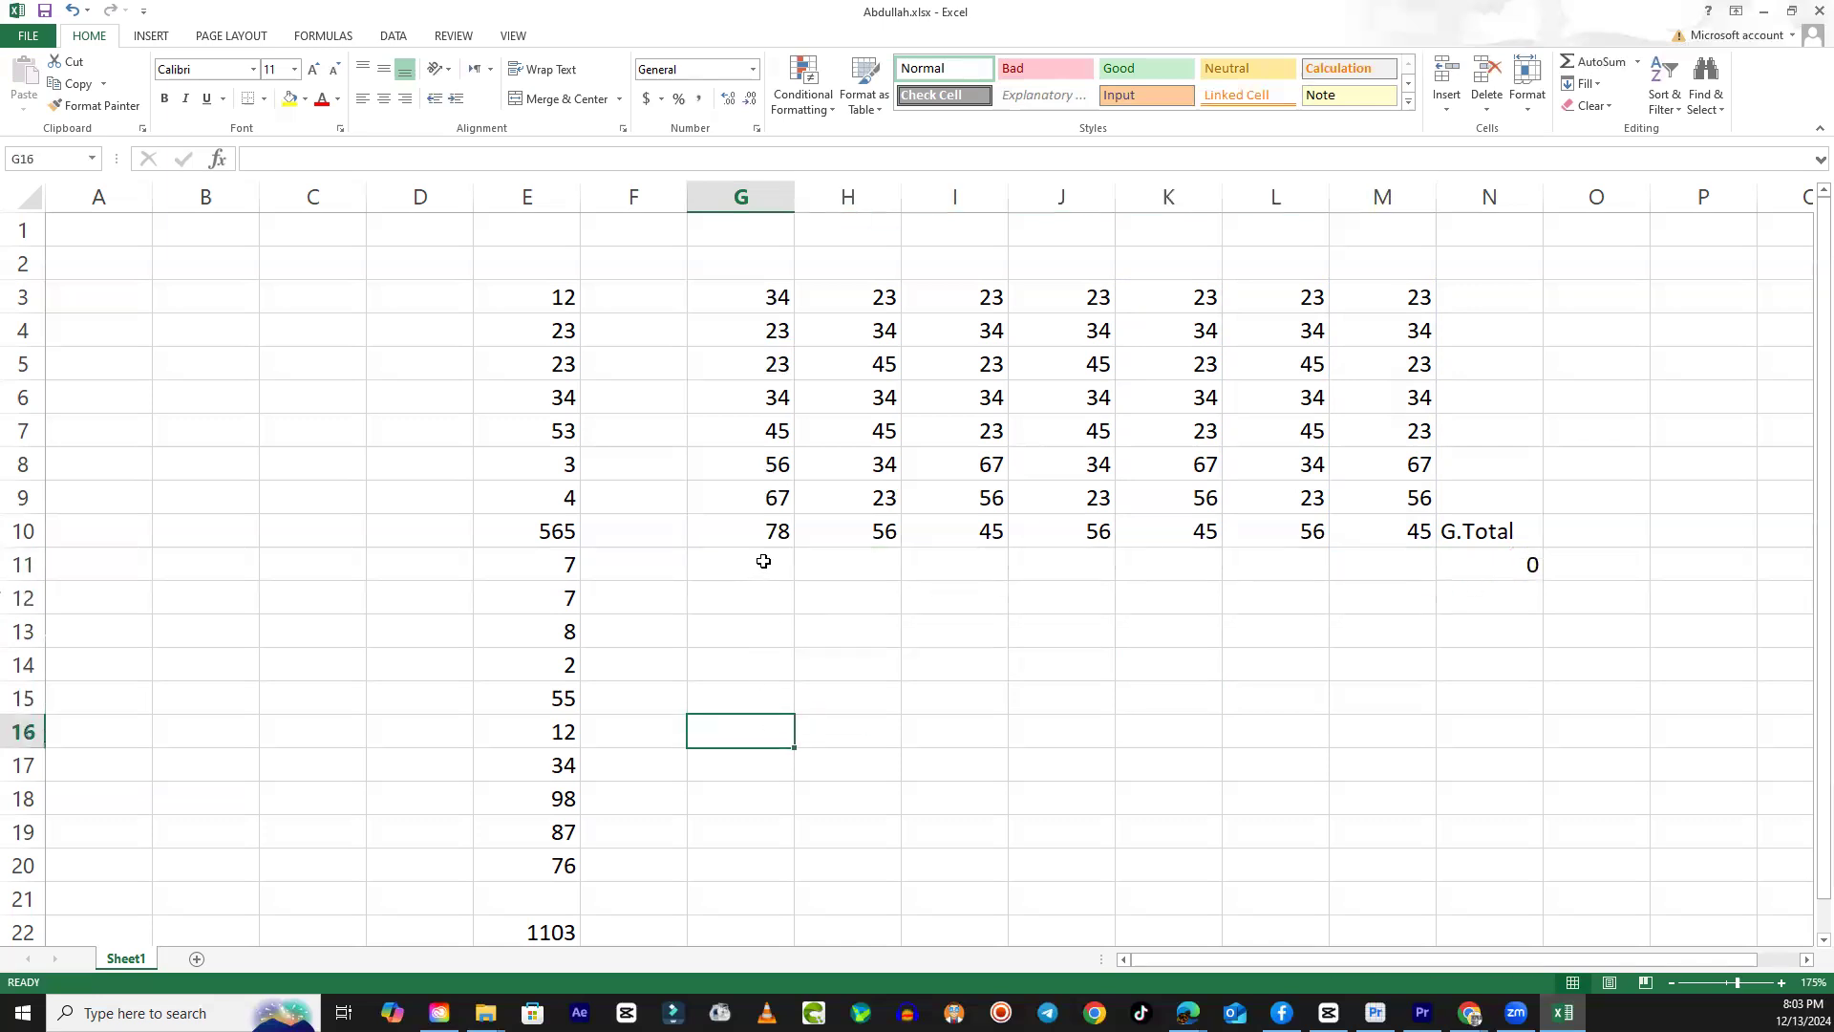
Total columns G, I, J, L and M together with AutoSum in cells G11, I11, J11, L11 and M11.
left_click(762, 563)
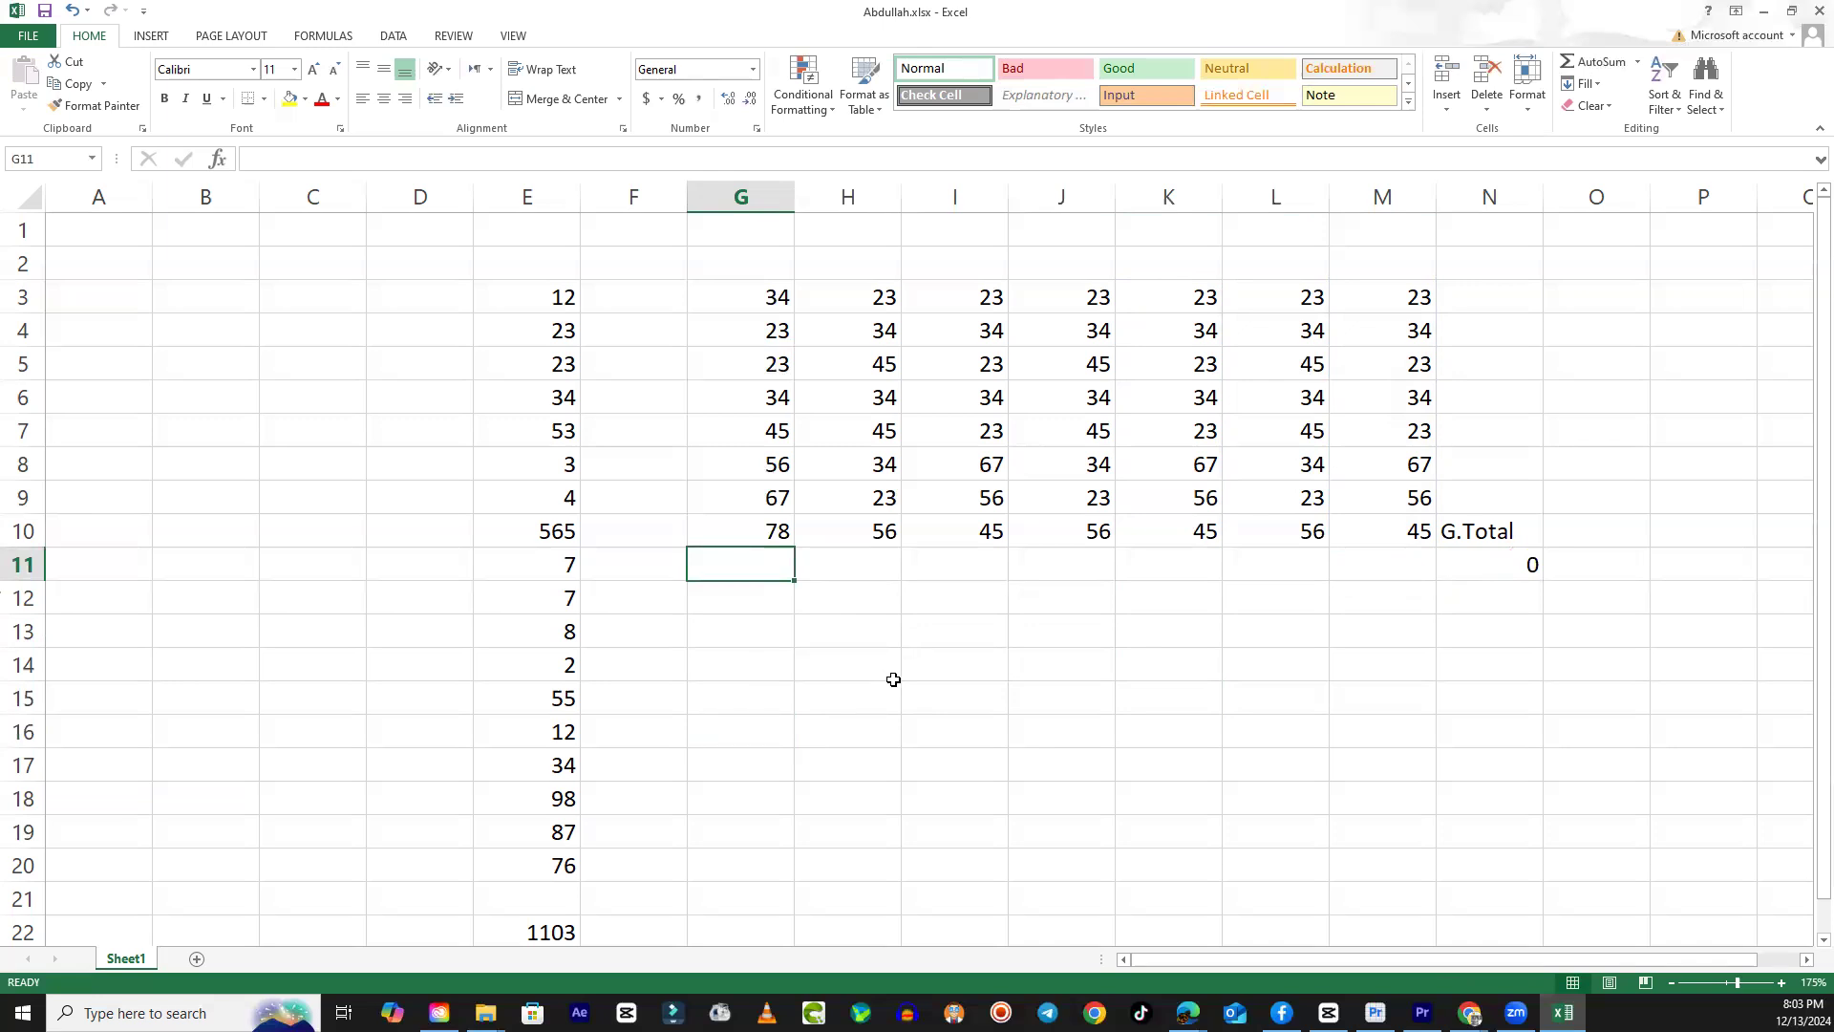
left_click(1010, 698)
left_click(775, 555)
left_click(955, 565, "ctrl")
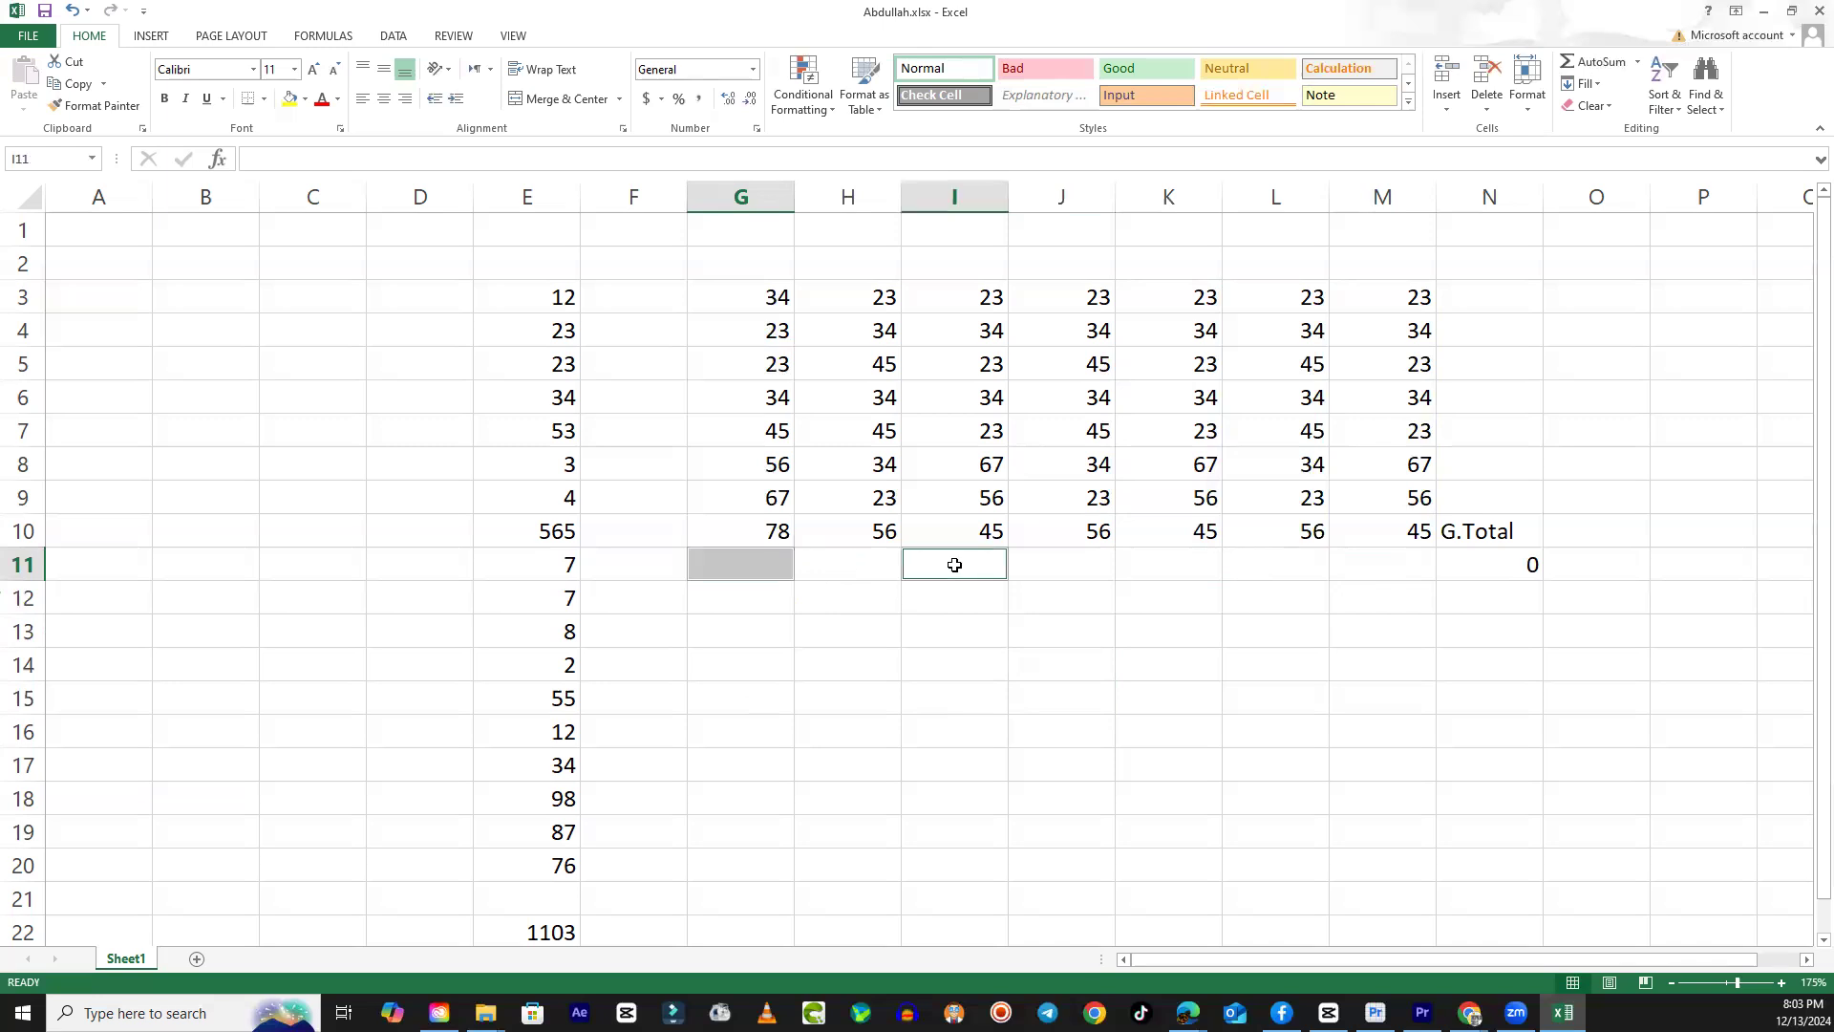
left_click(1075, 560, "ctrl")
left_click(1301, 562, "ctrl")
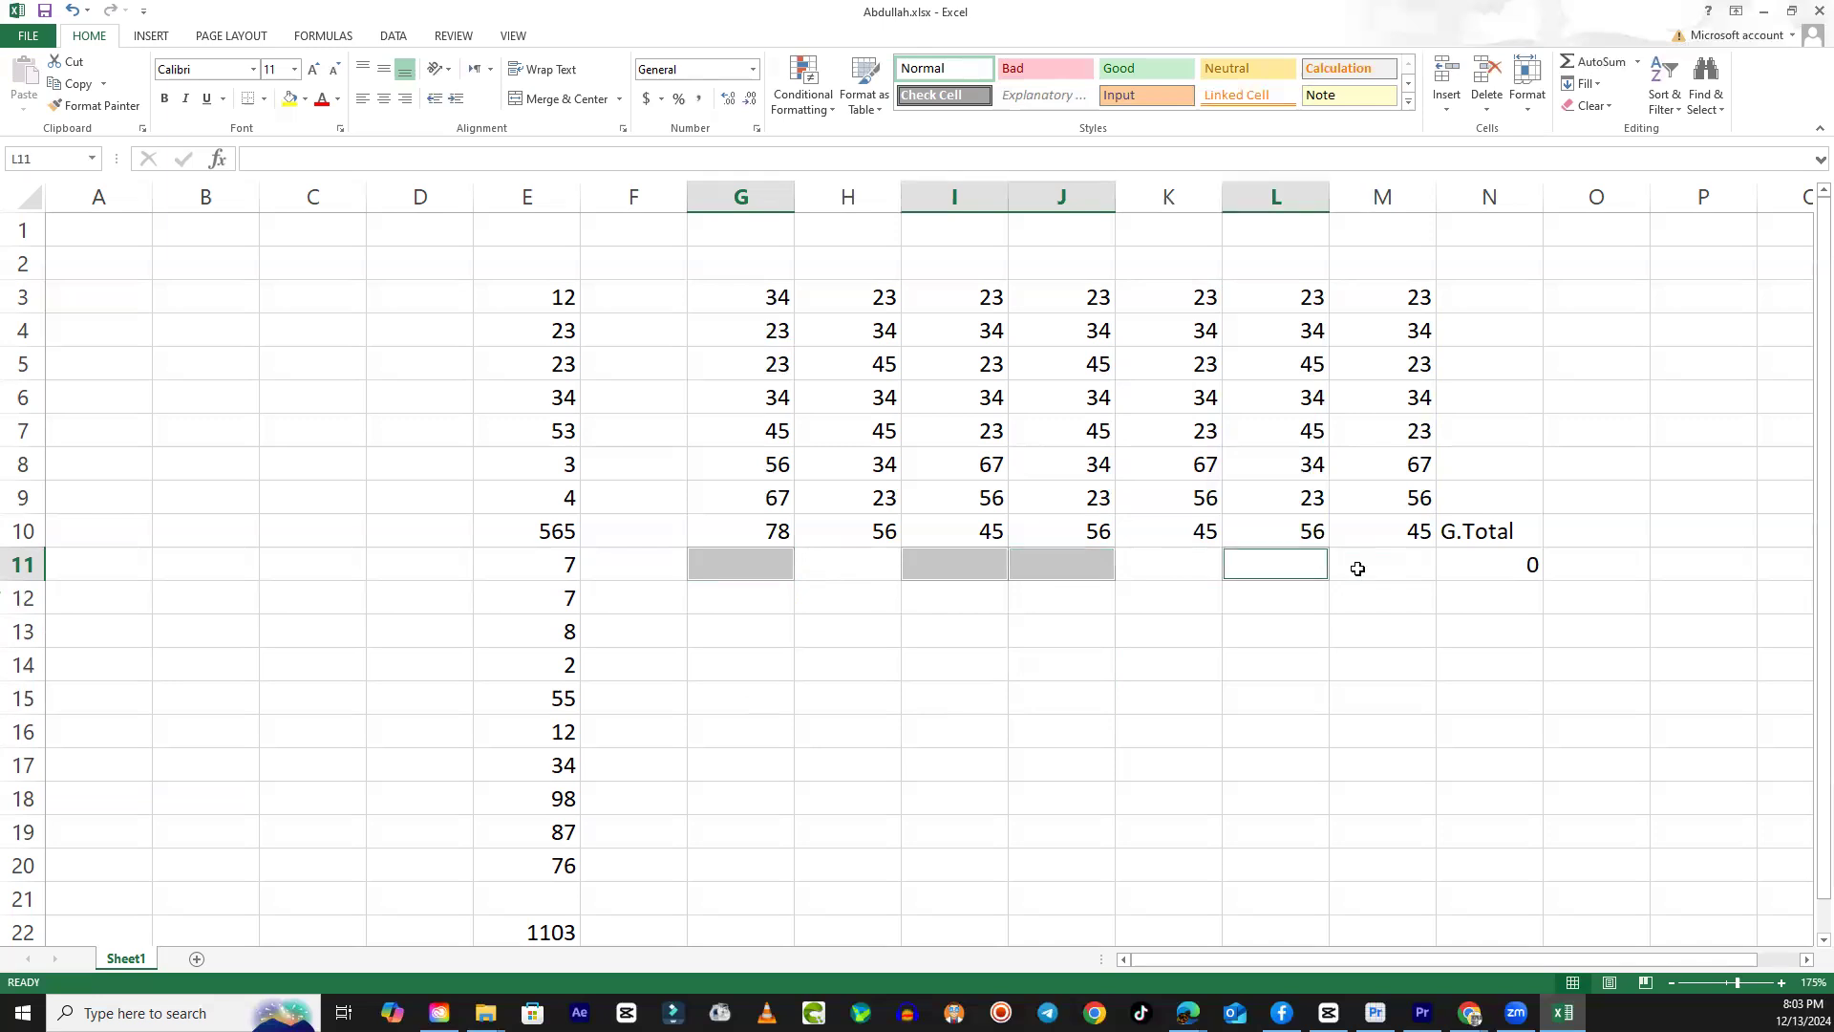
left_click(1387, 570, "ctrl")
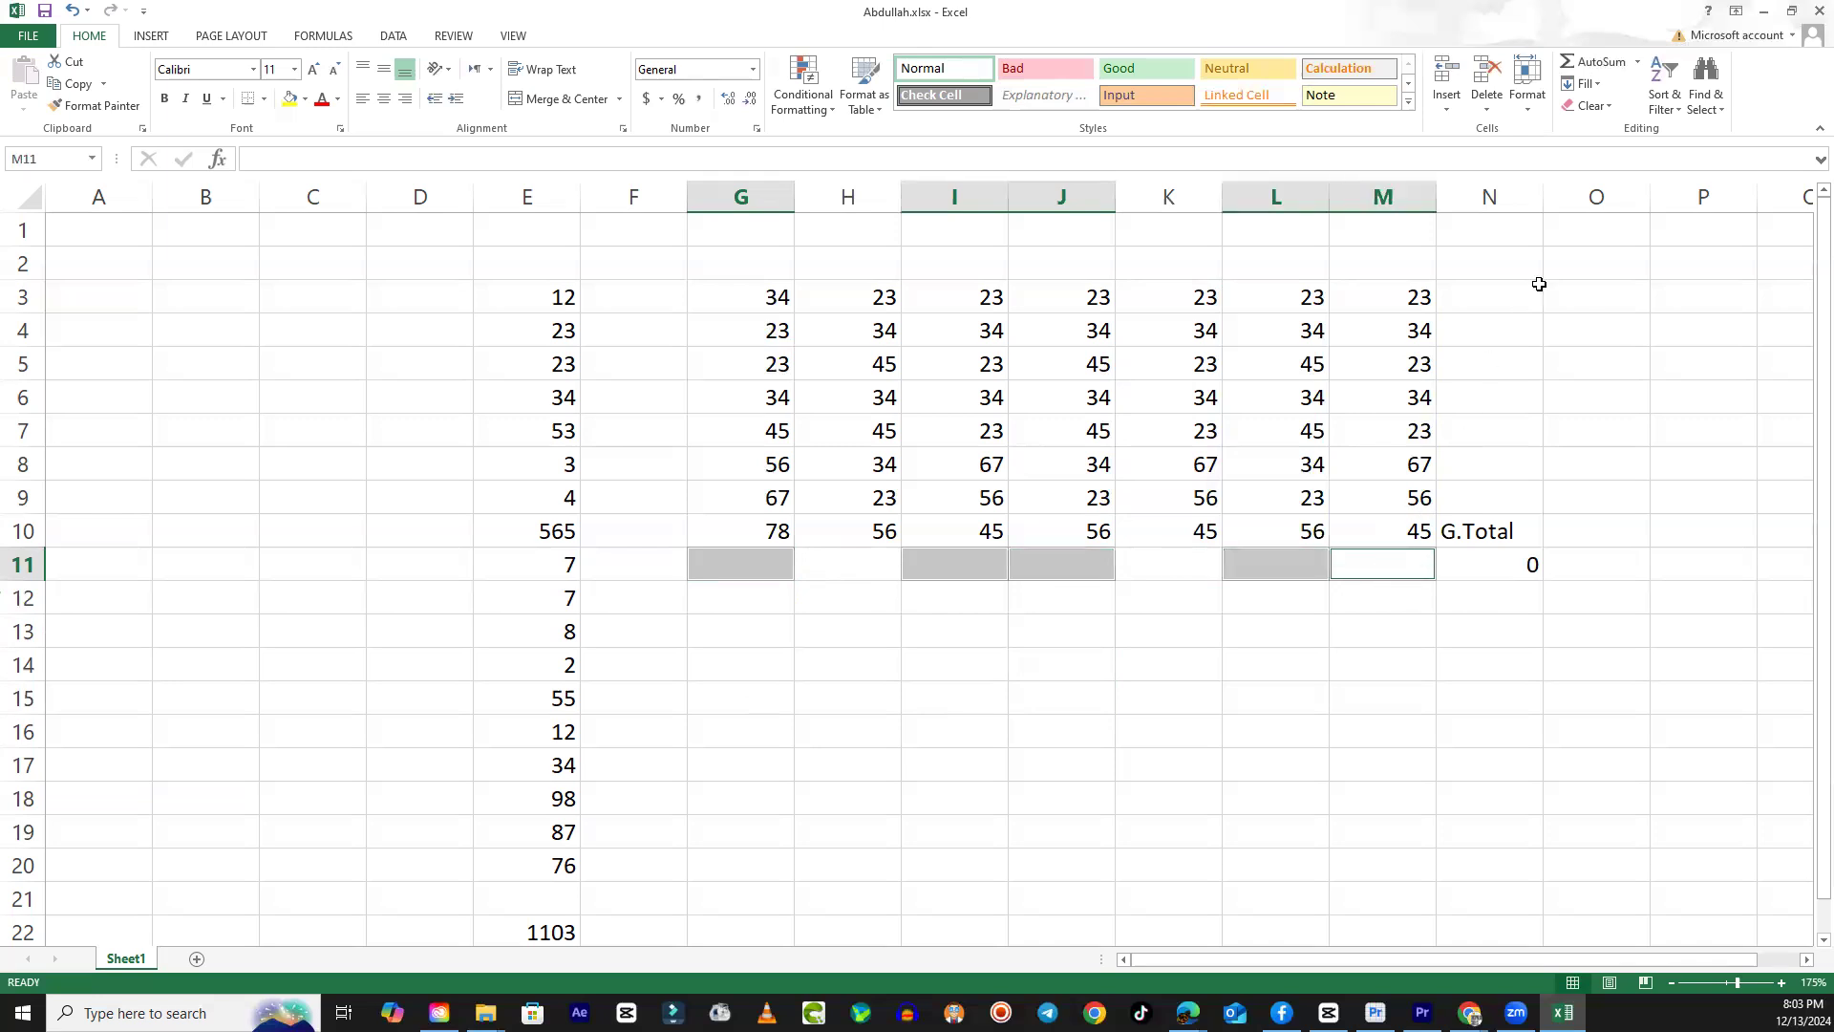
left_click(1596, 62)
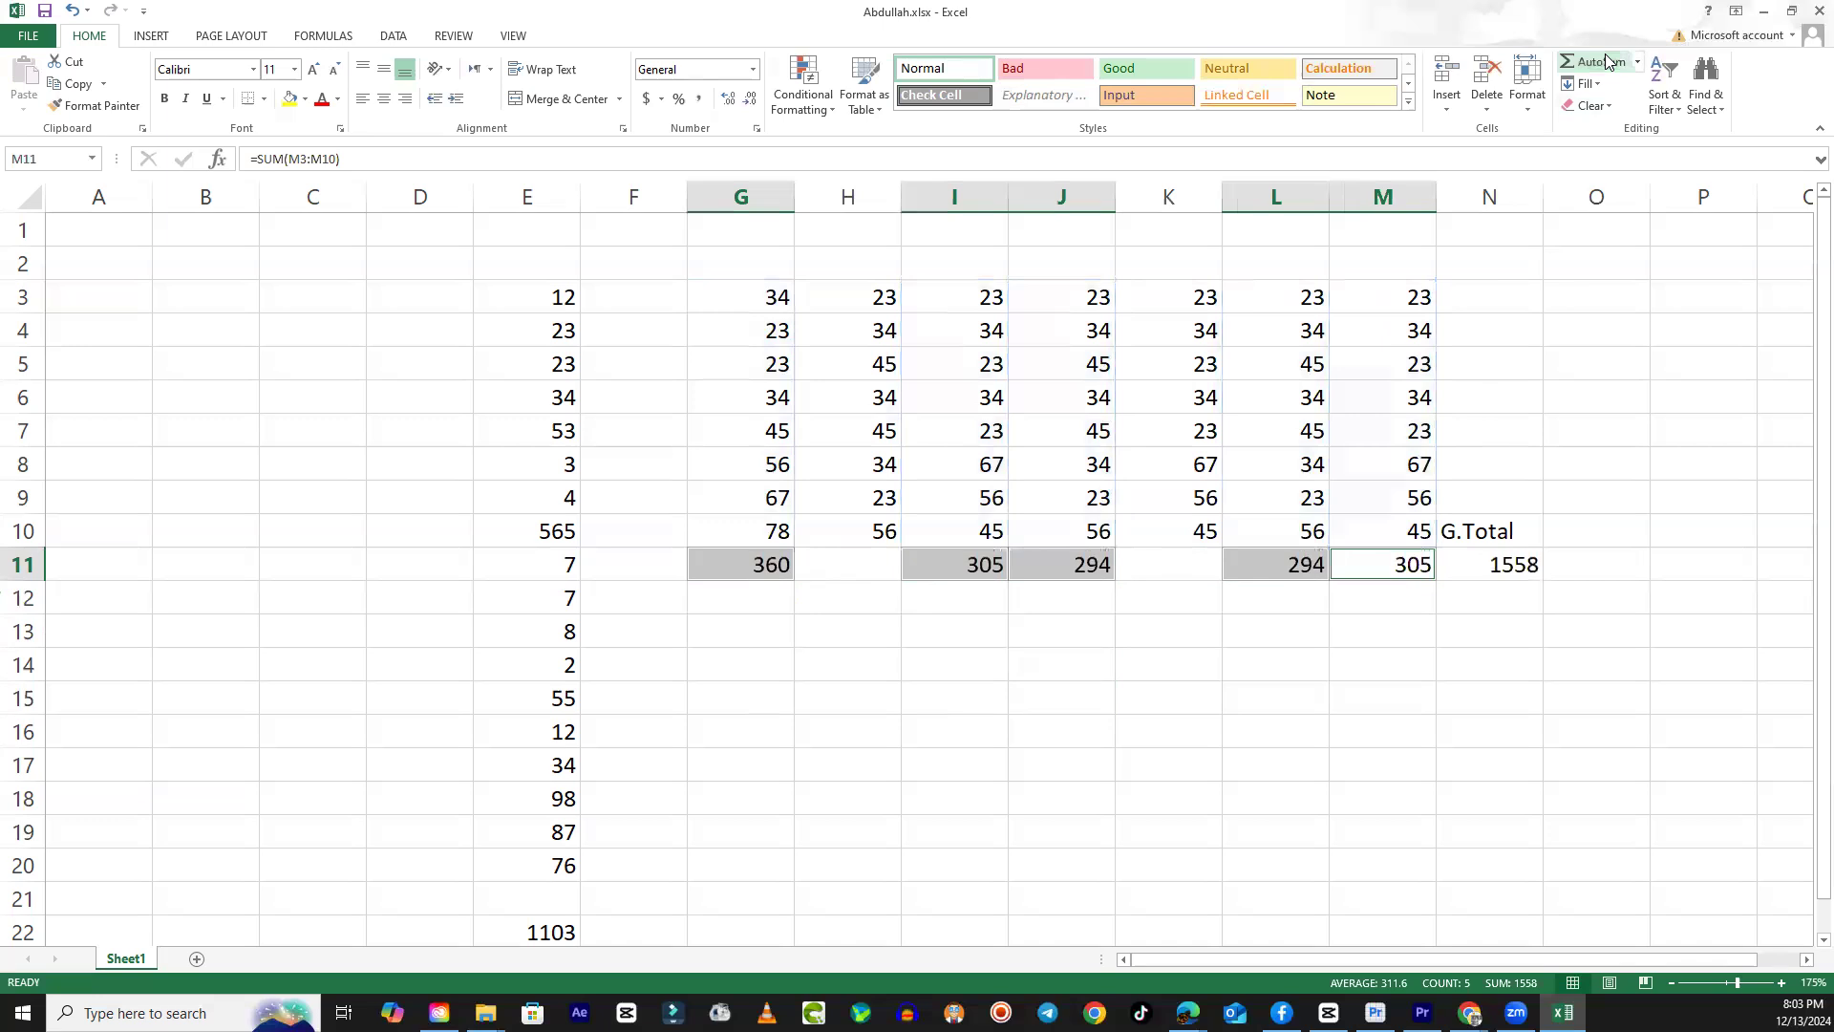
Clear the totals in cells G11, I11, J11, L11 and M11.
key("Delete")
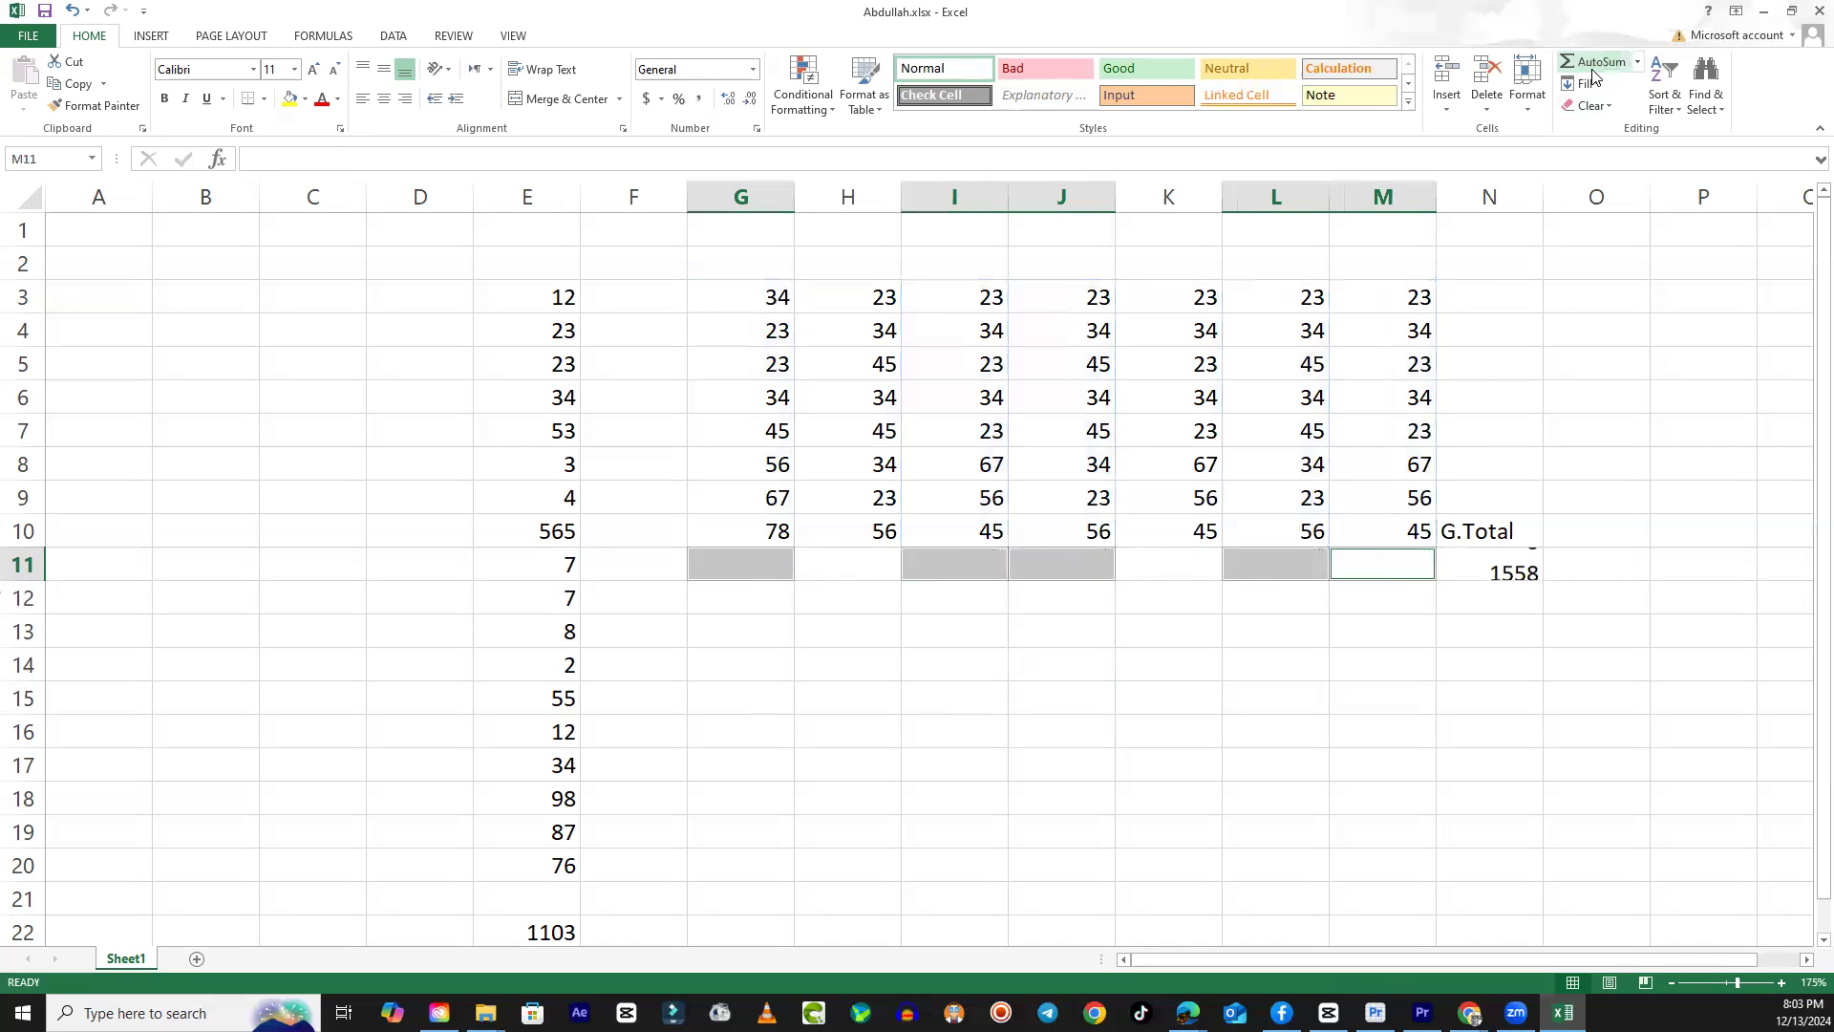
left_click(944, 690)
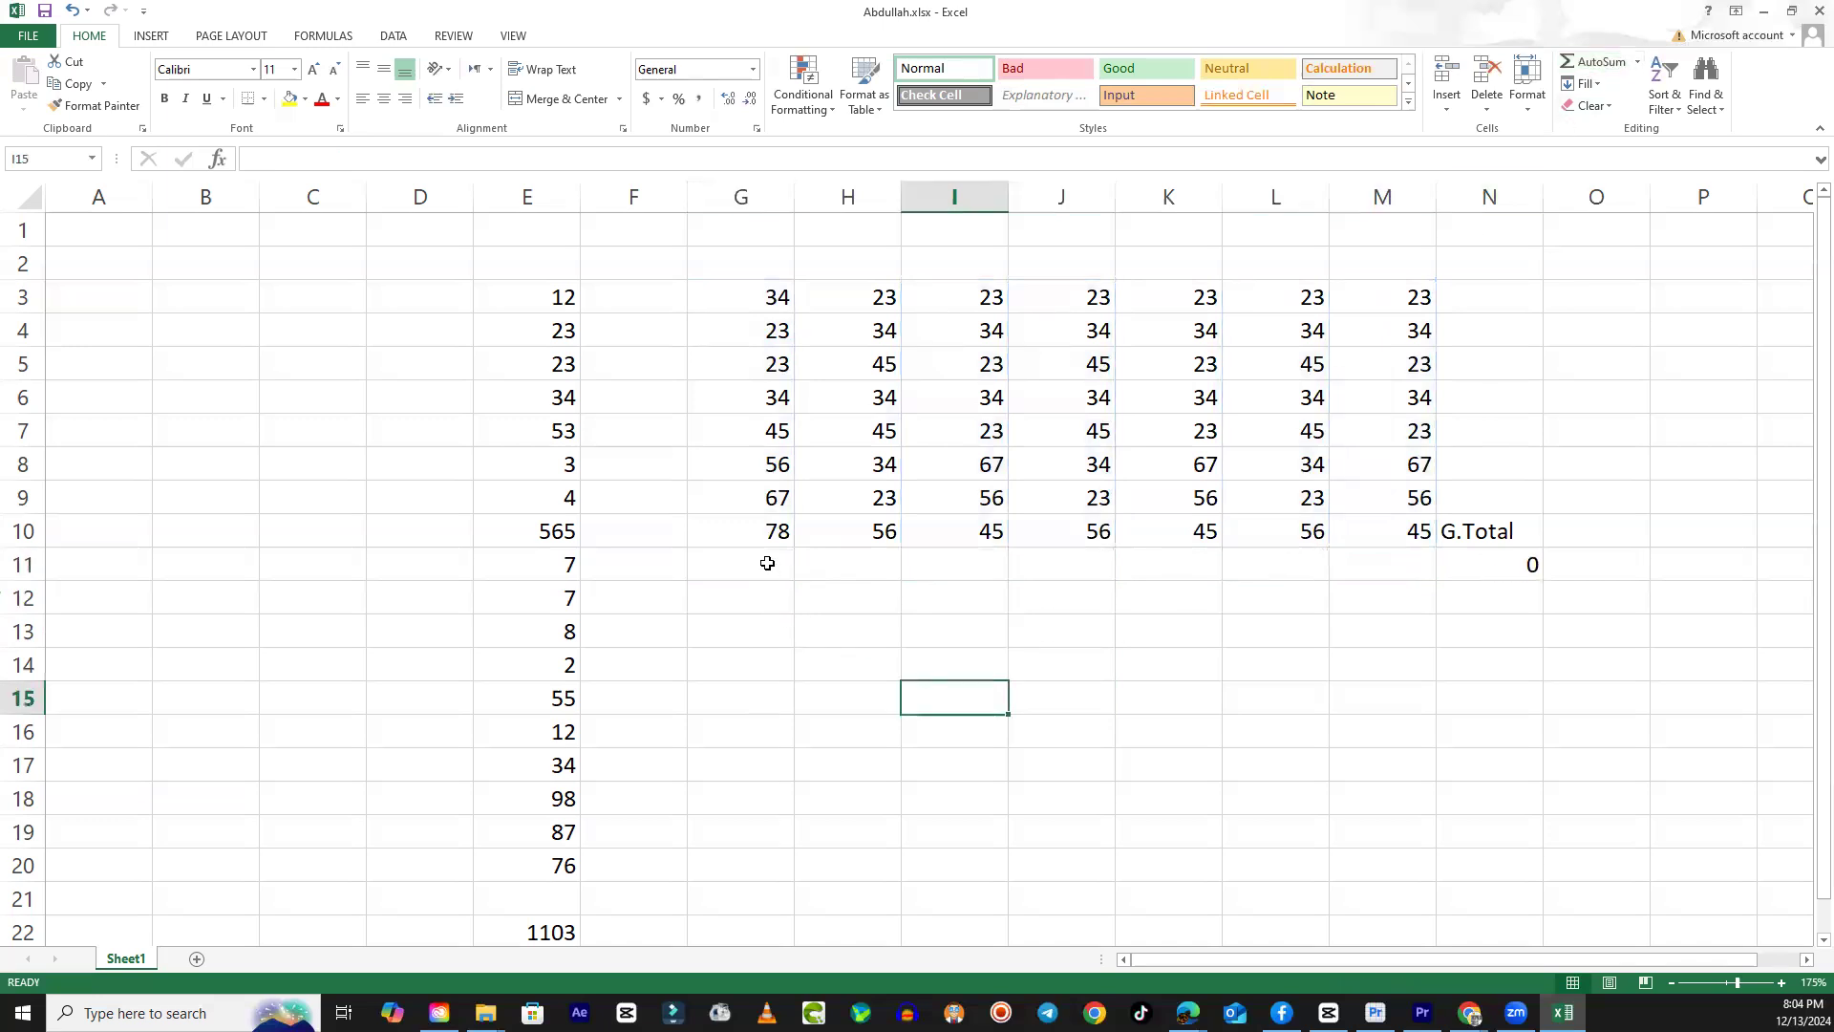
left_click_drag(767, 564, 1388, 558)
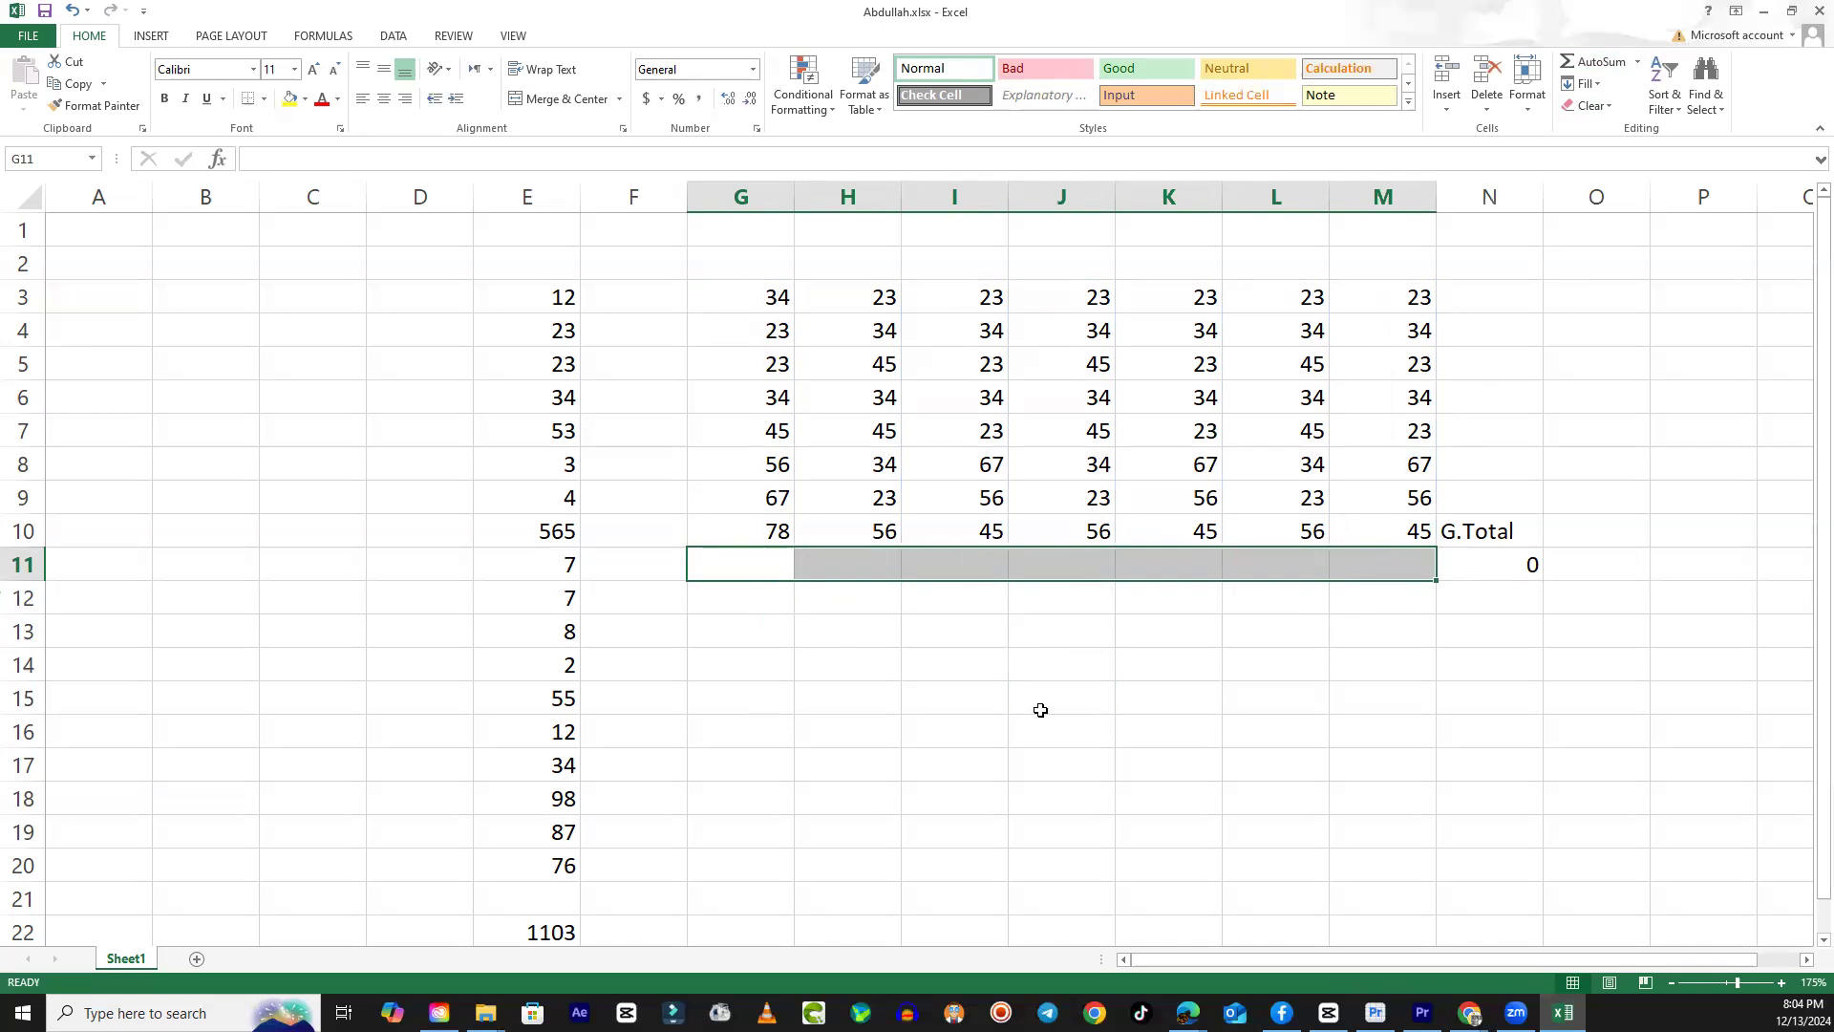
left_click(993, 717)
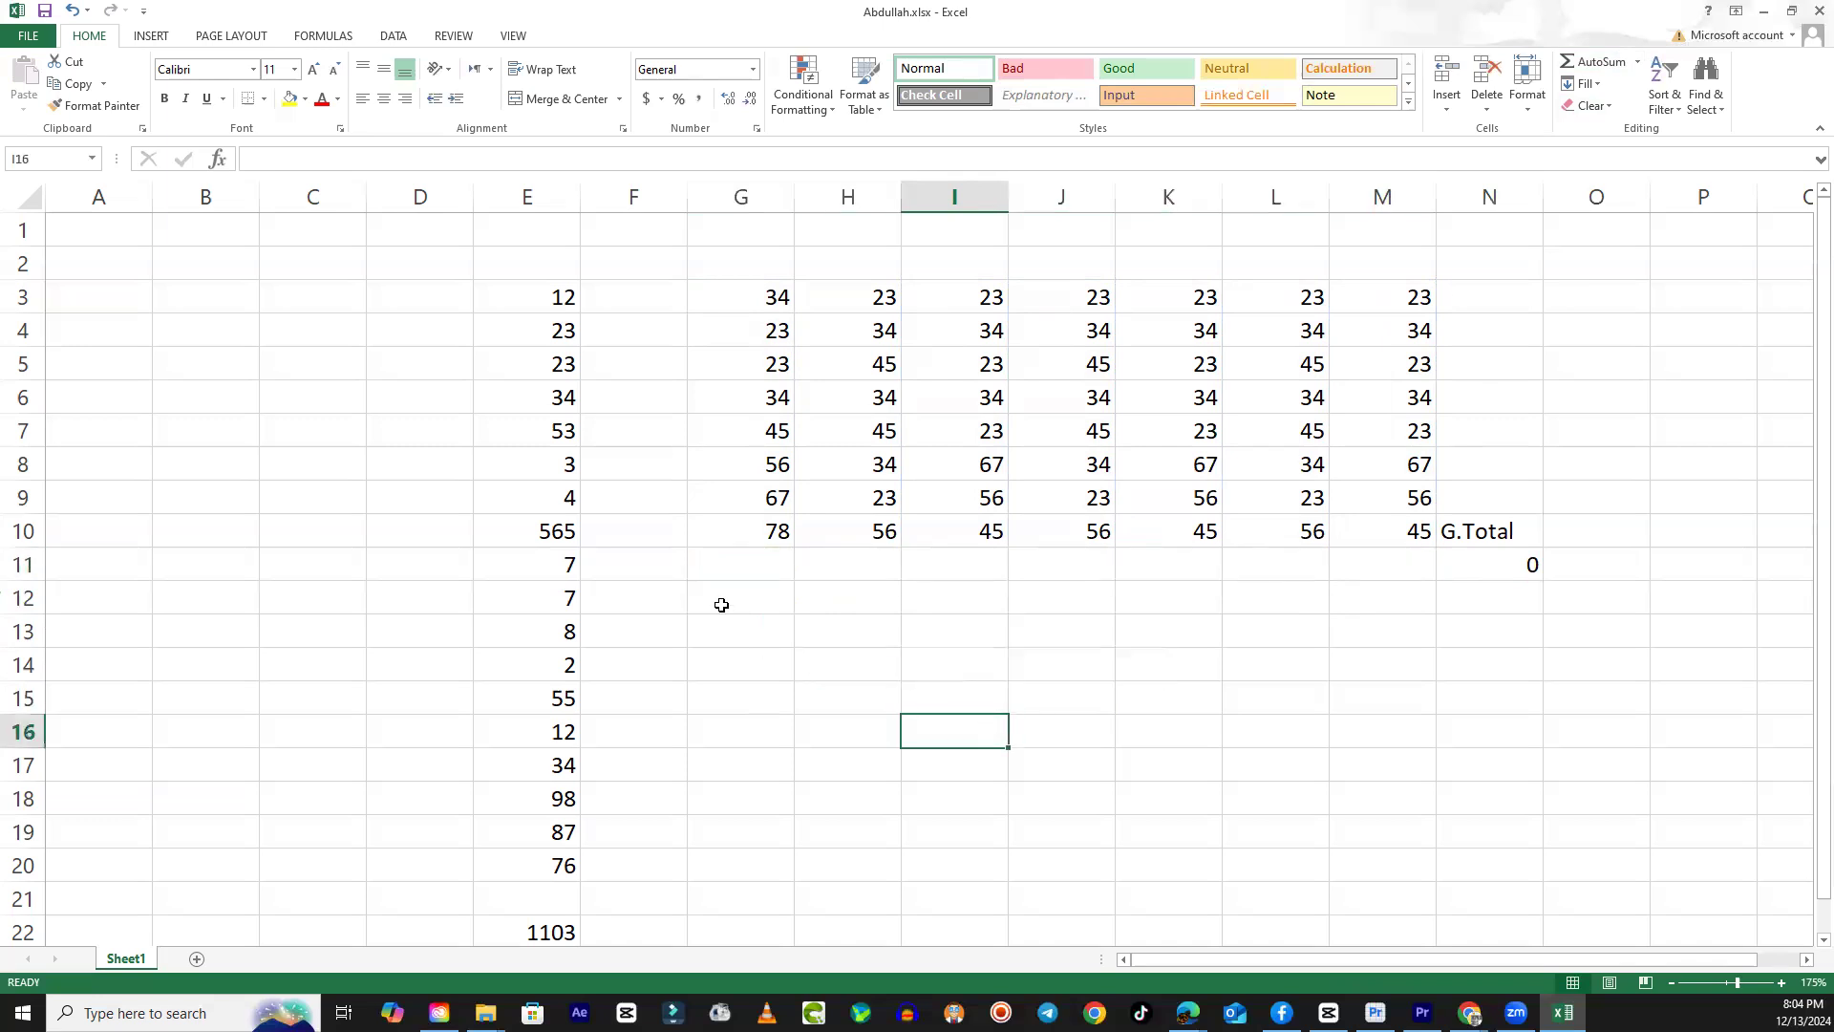
left_click_drag(772, 304, 768, 532)
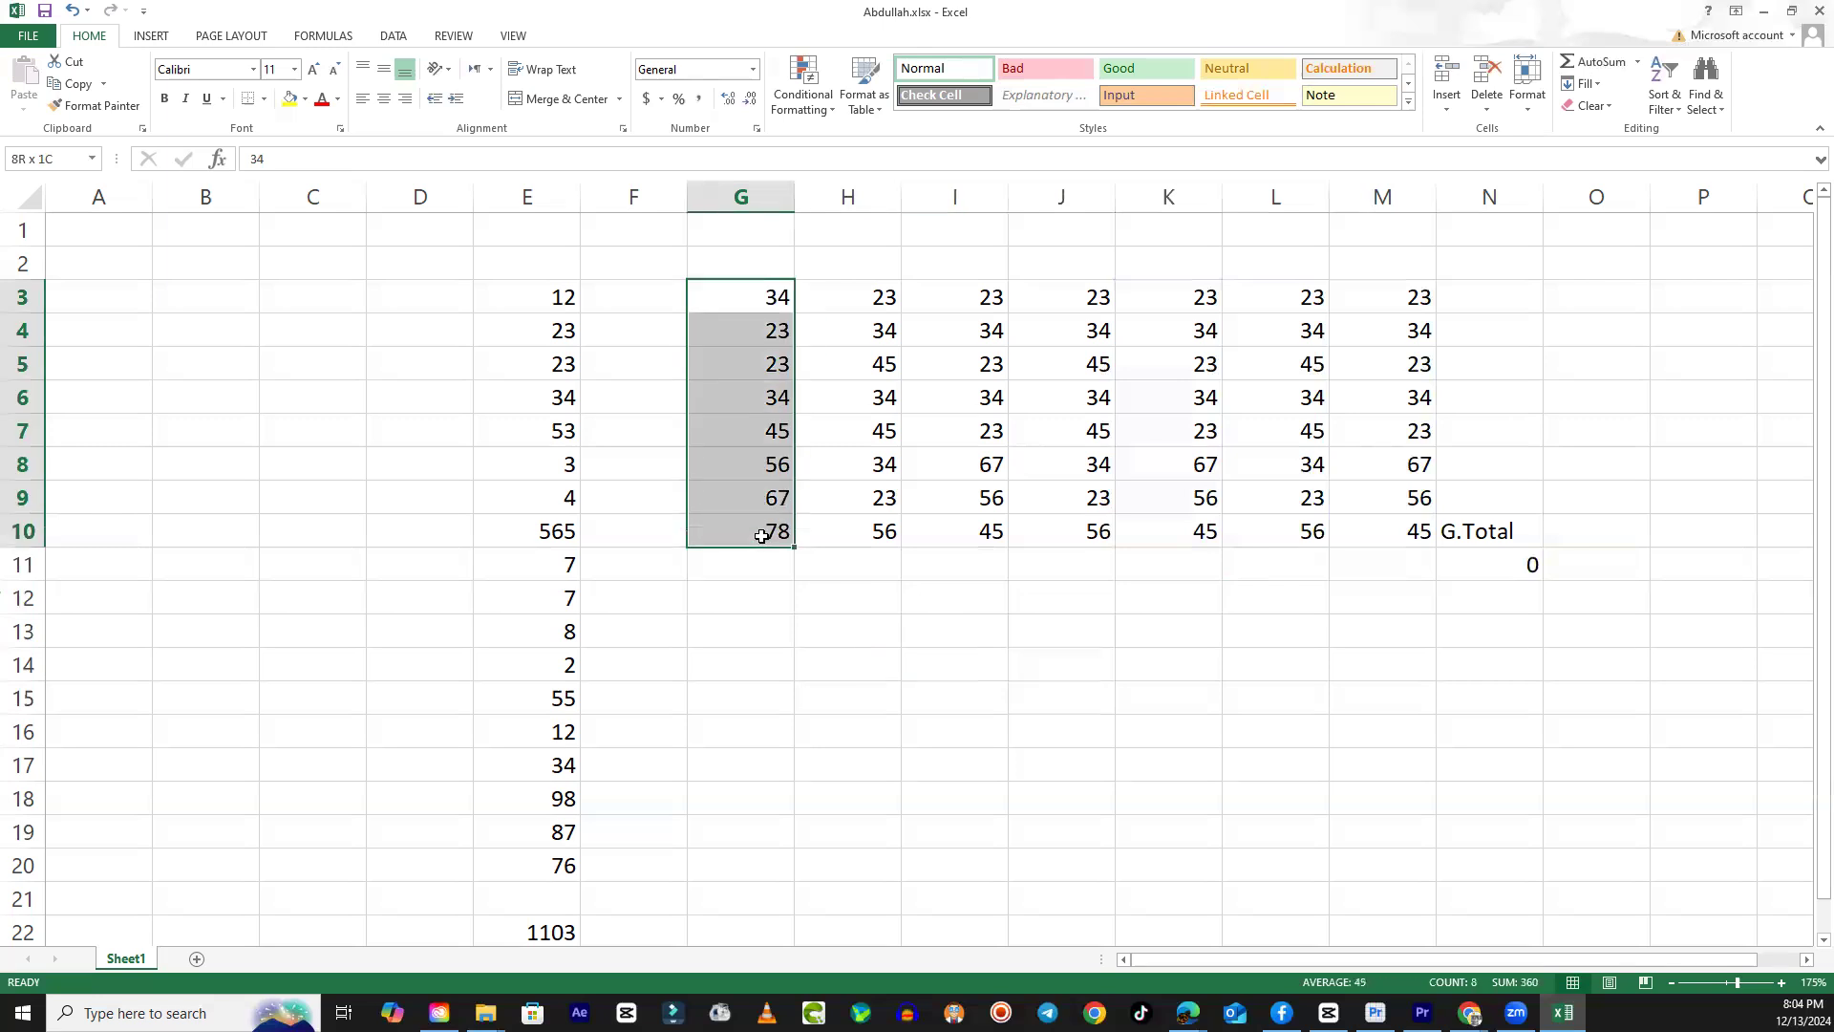
left_click(746, 634)
left_click(760, 565)
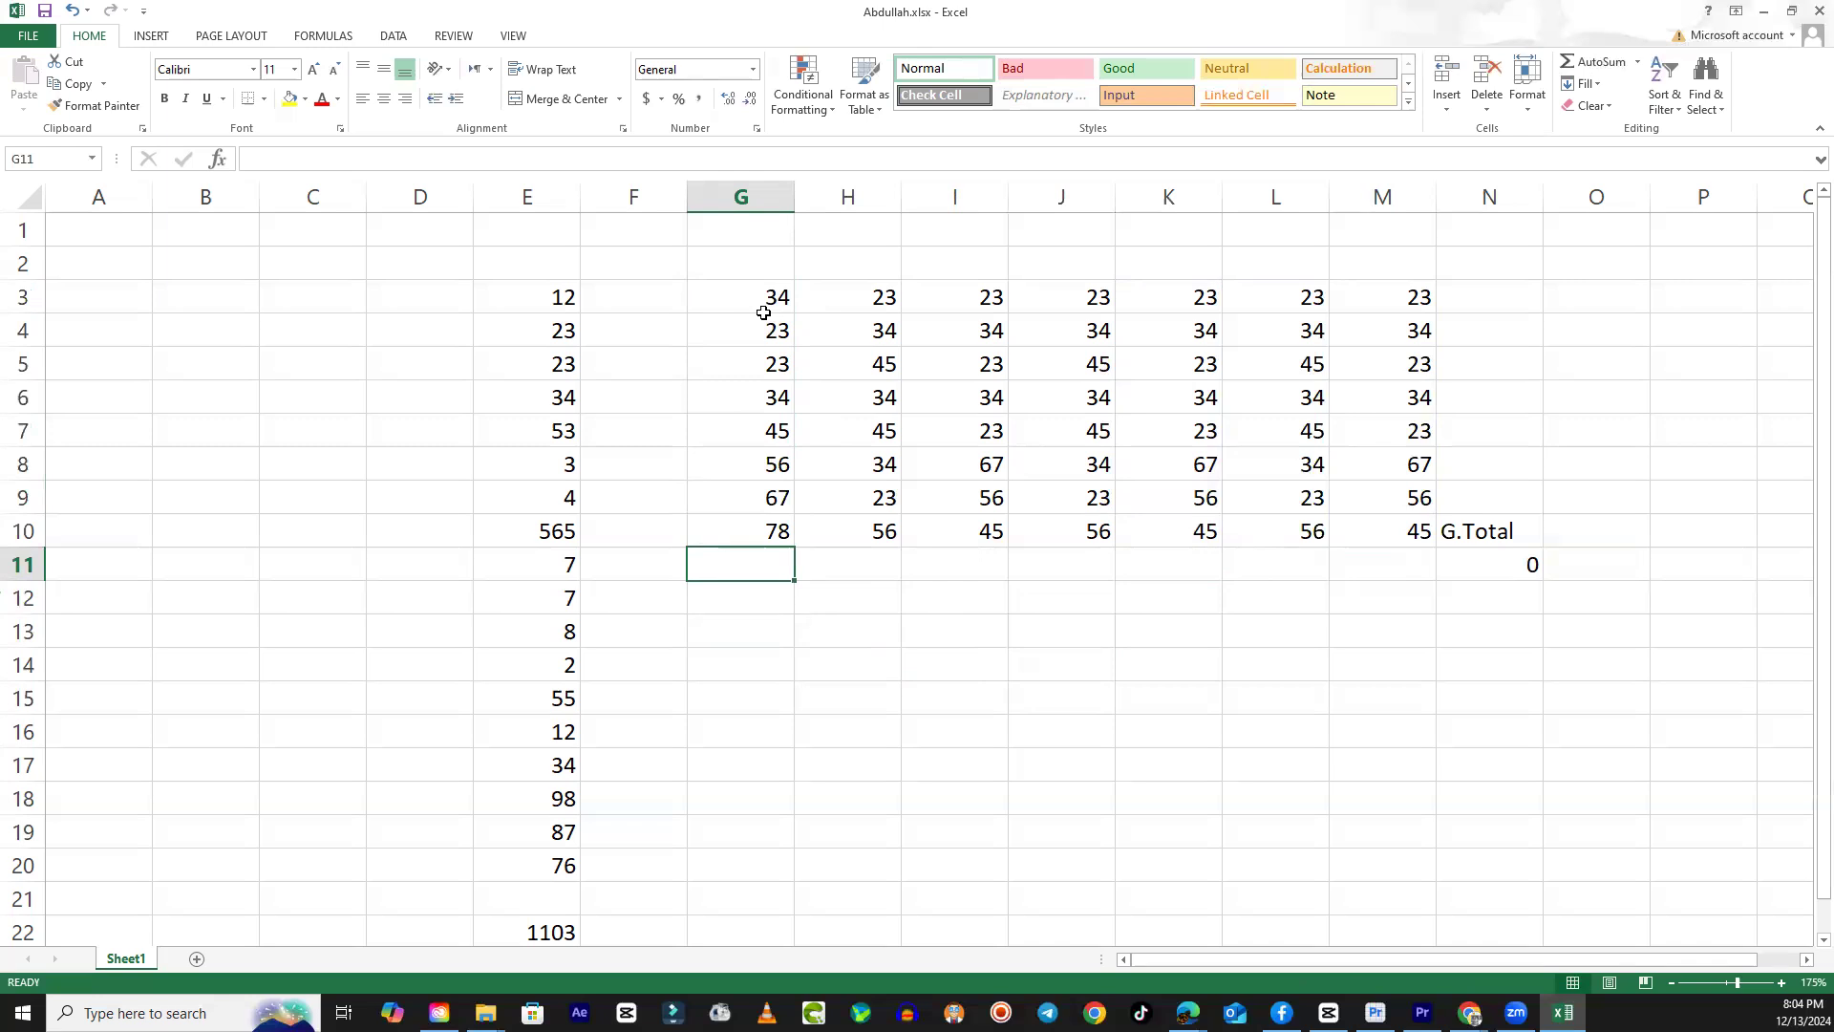
left_click_drag(770, 294, 782, 524)
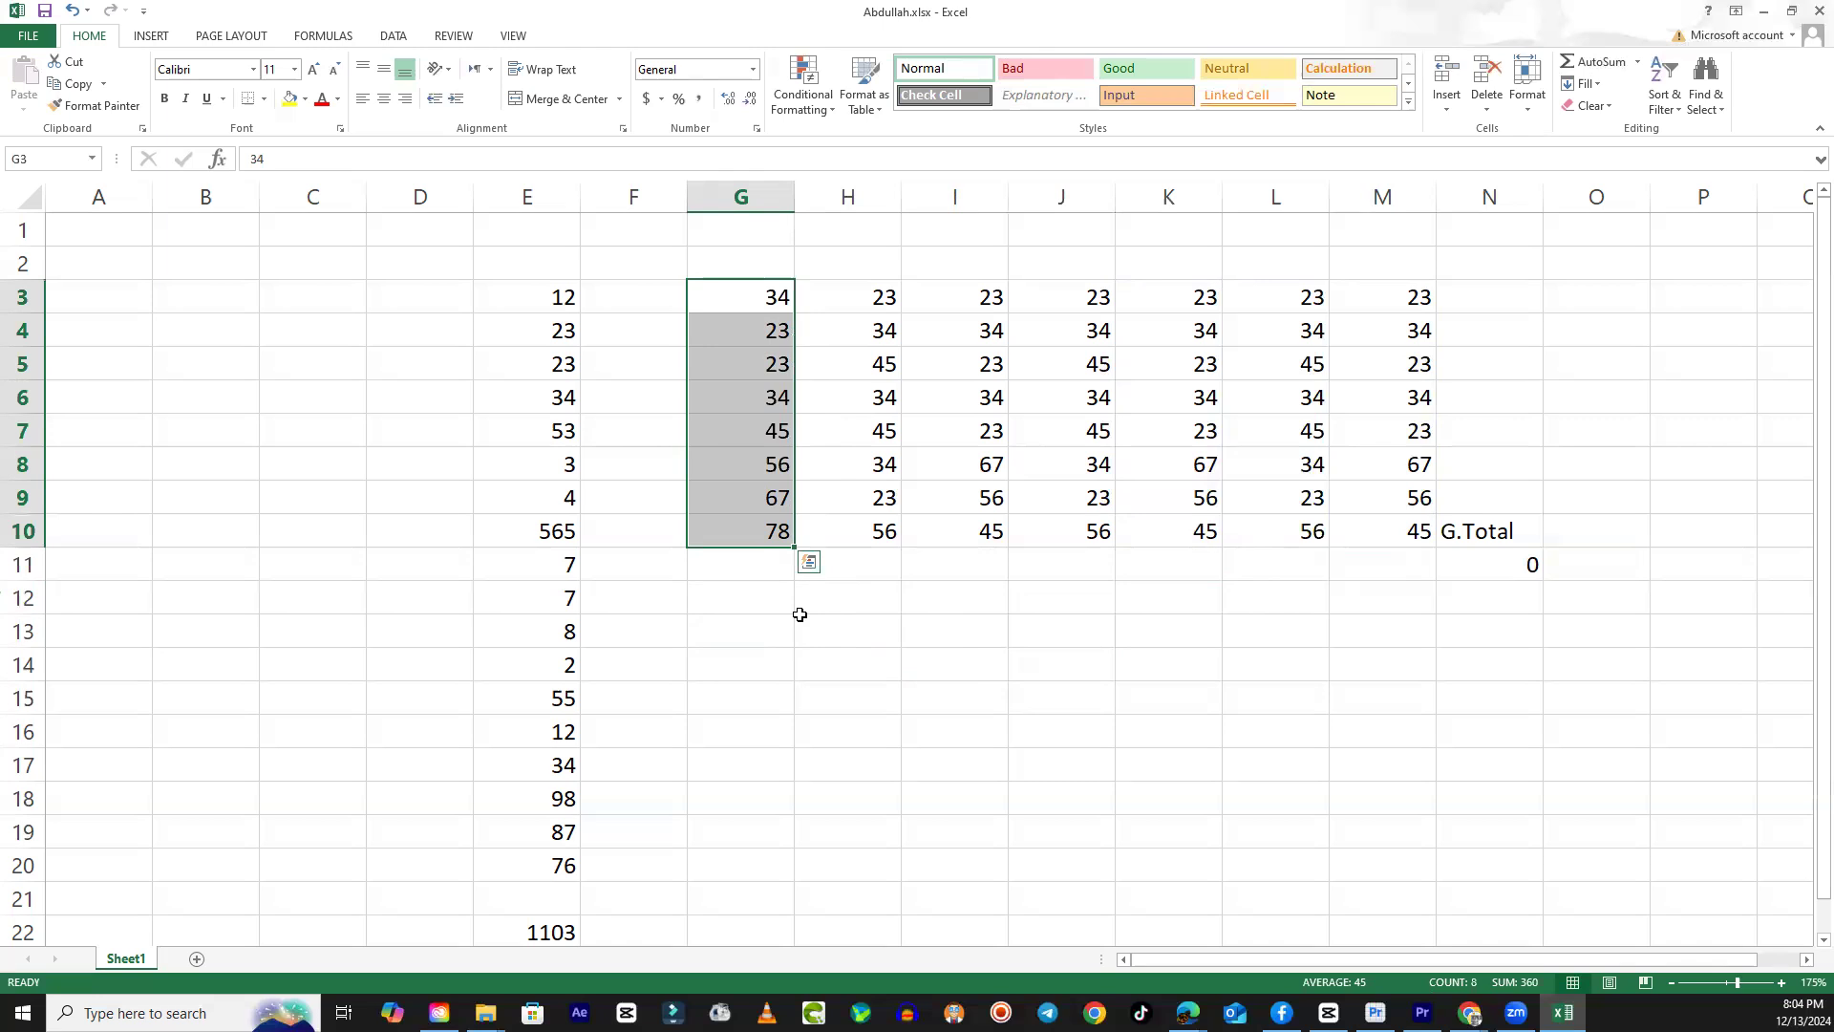
left_click(800, 614)
left_click_drag(759, 296, 734, 535)
left_click(1459, 630)
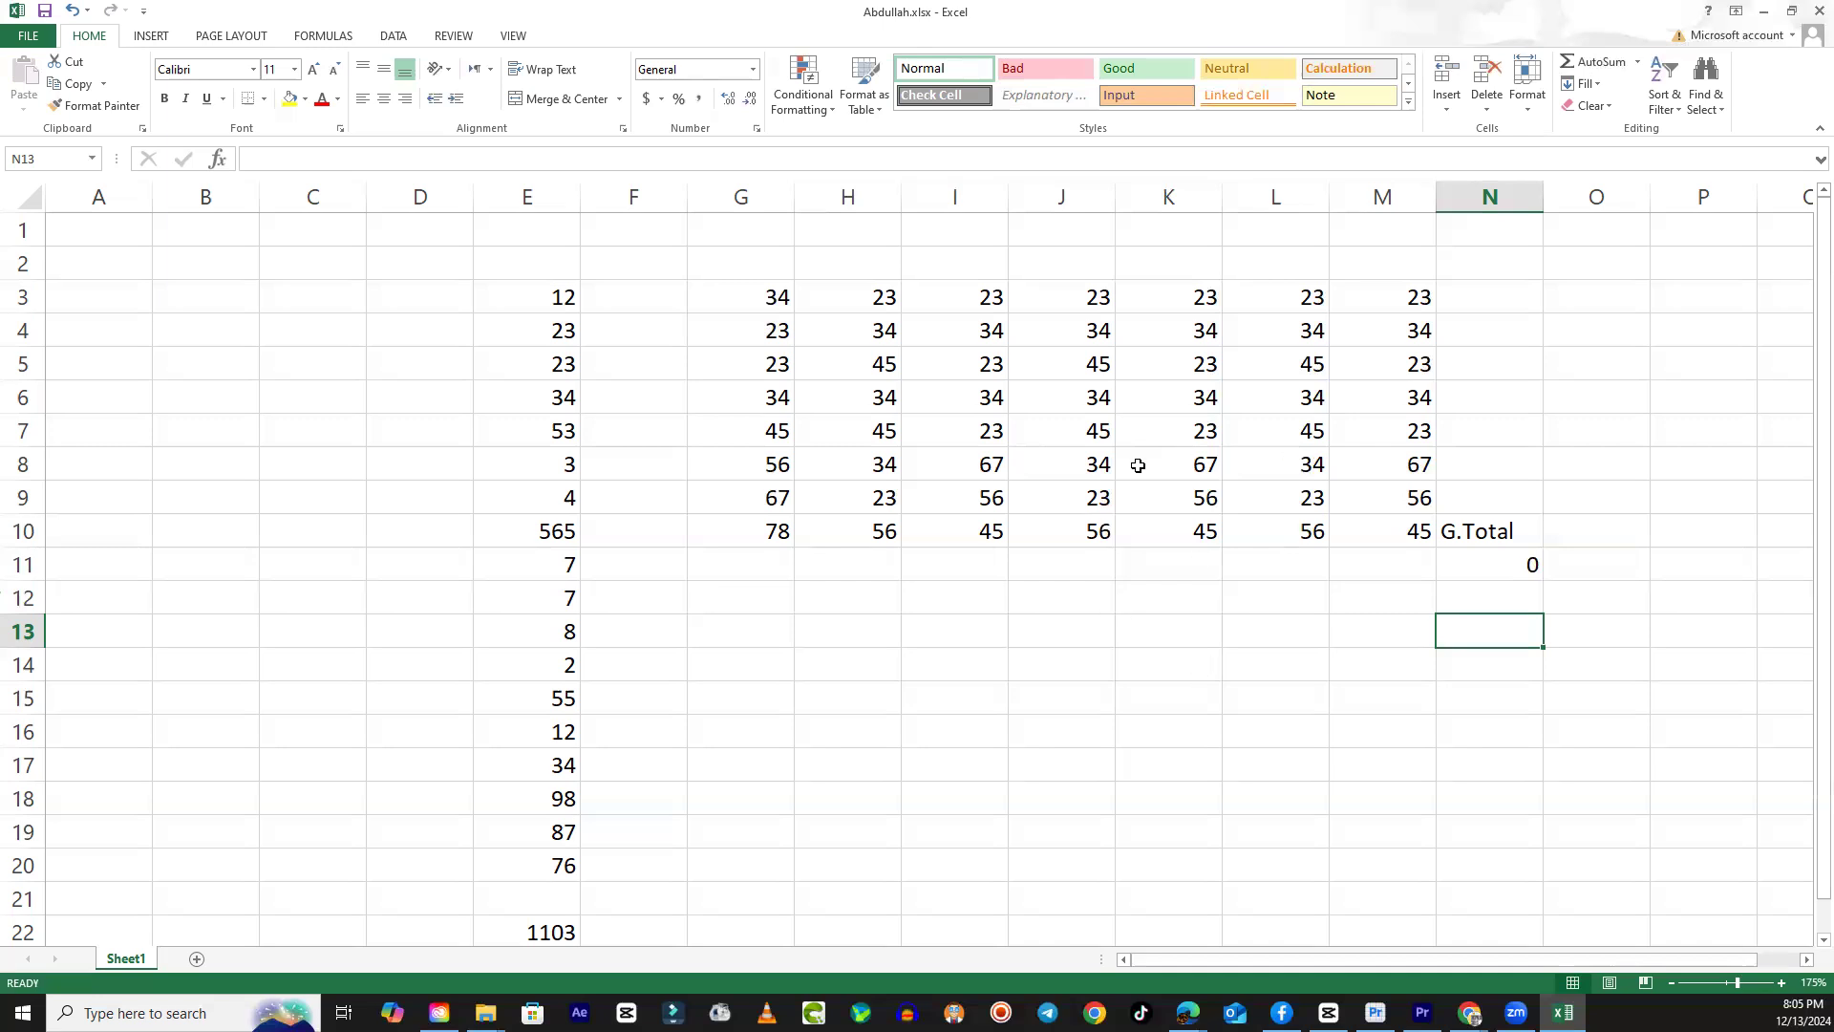
Calculate the average of G3:G10 in cell G11 with the AVERAGE function.
left_click(779, 563)
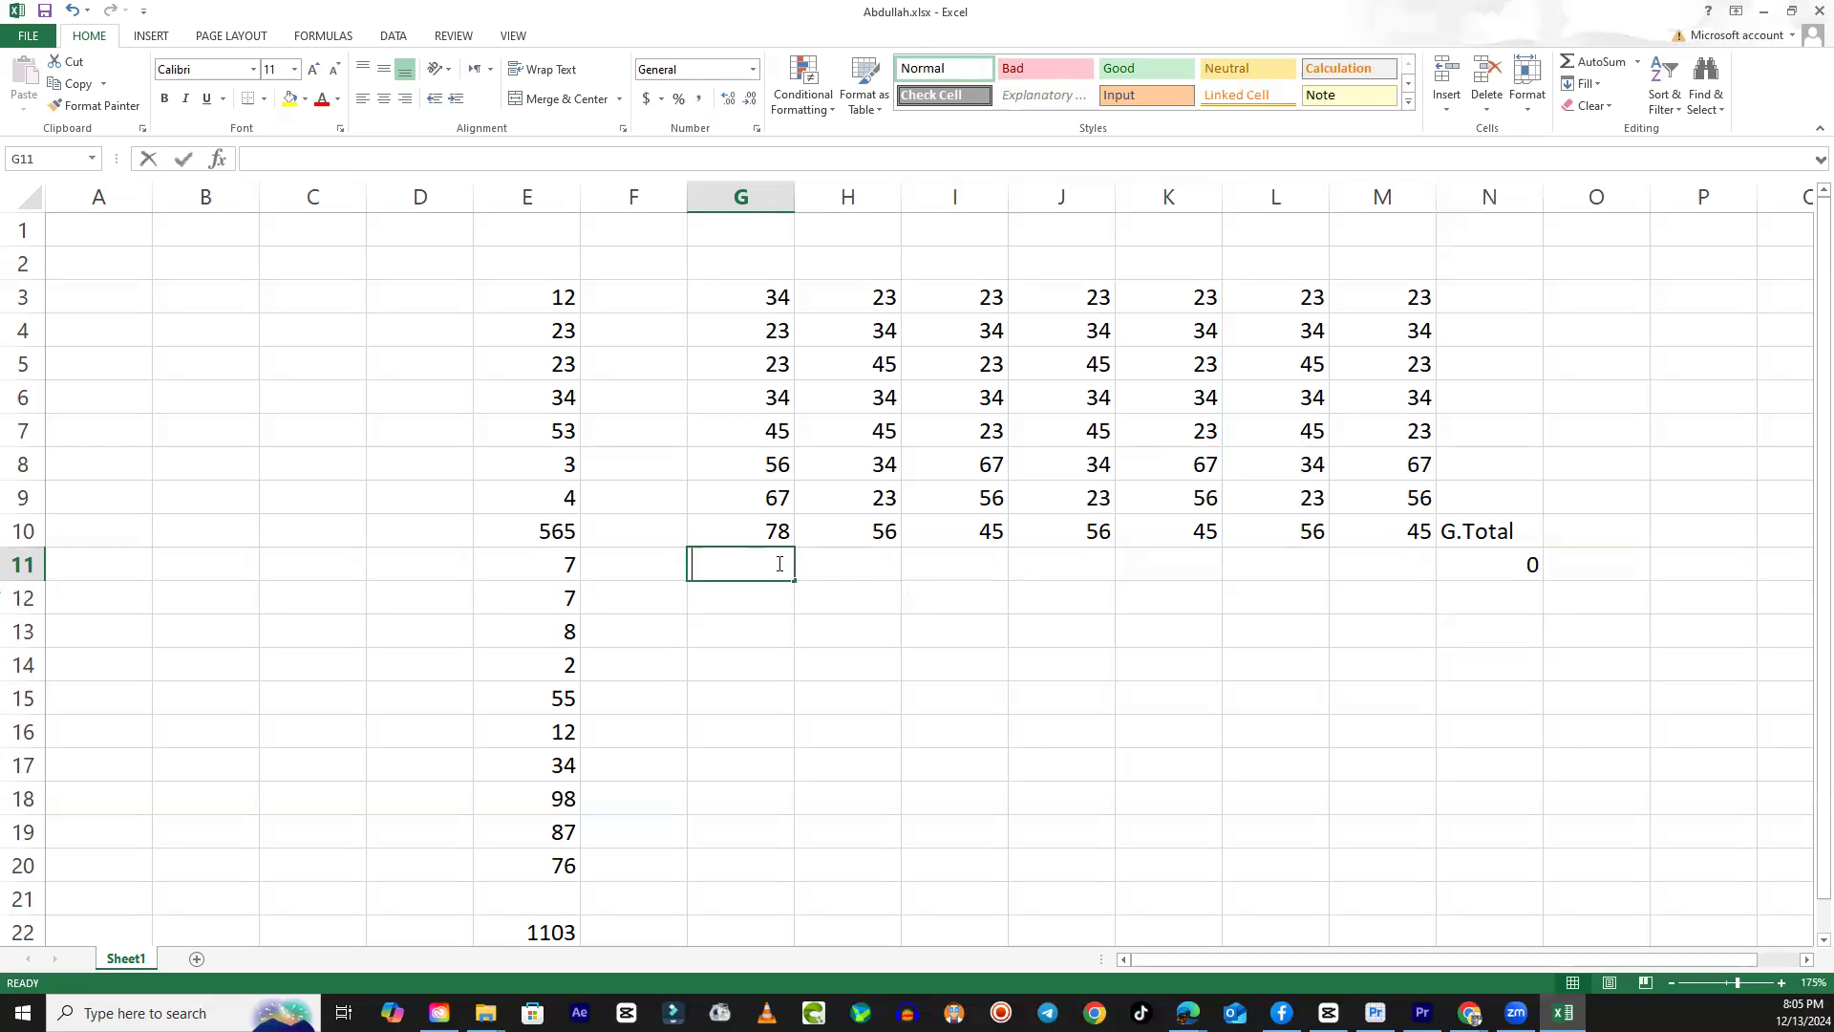
type("=average")
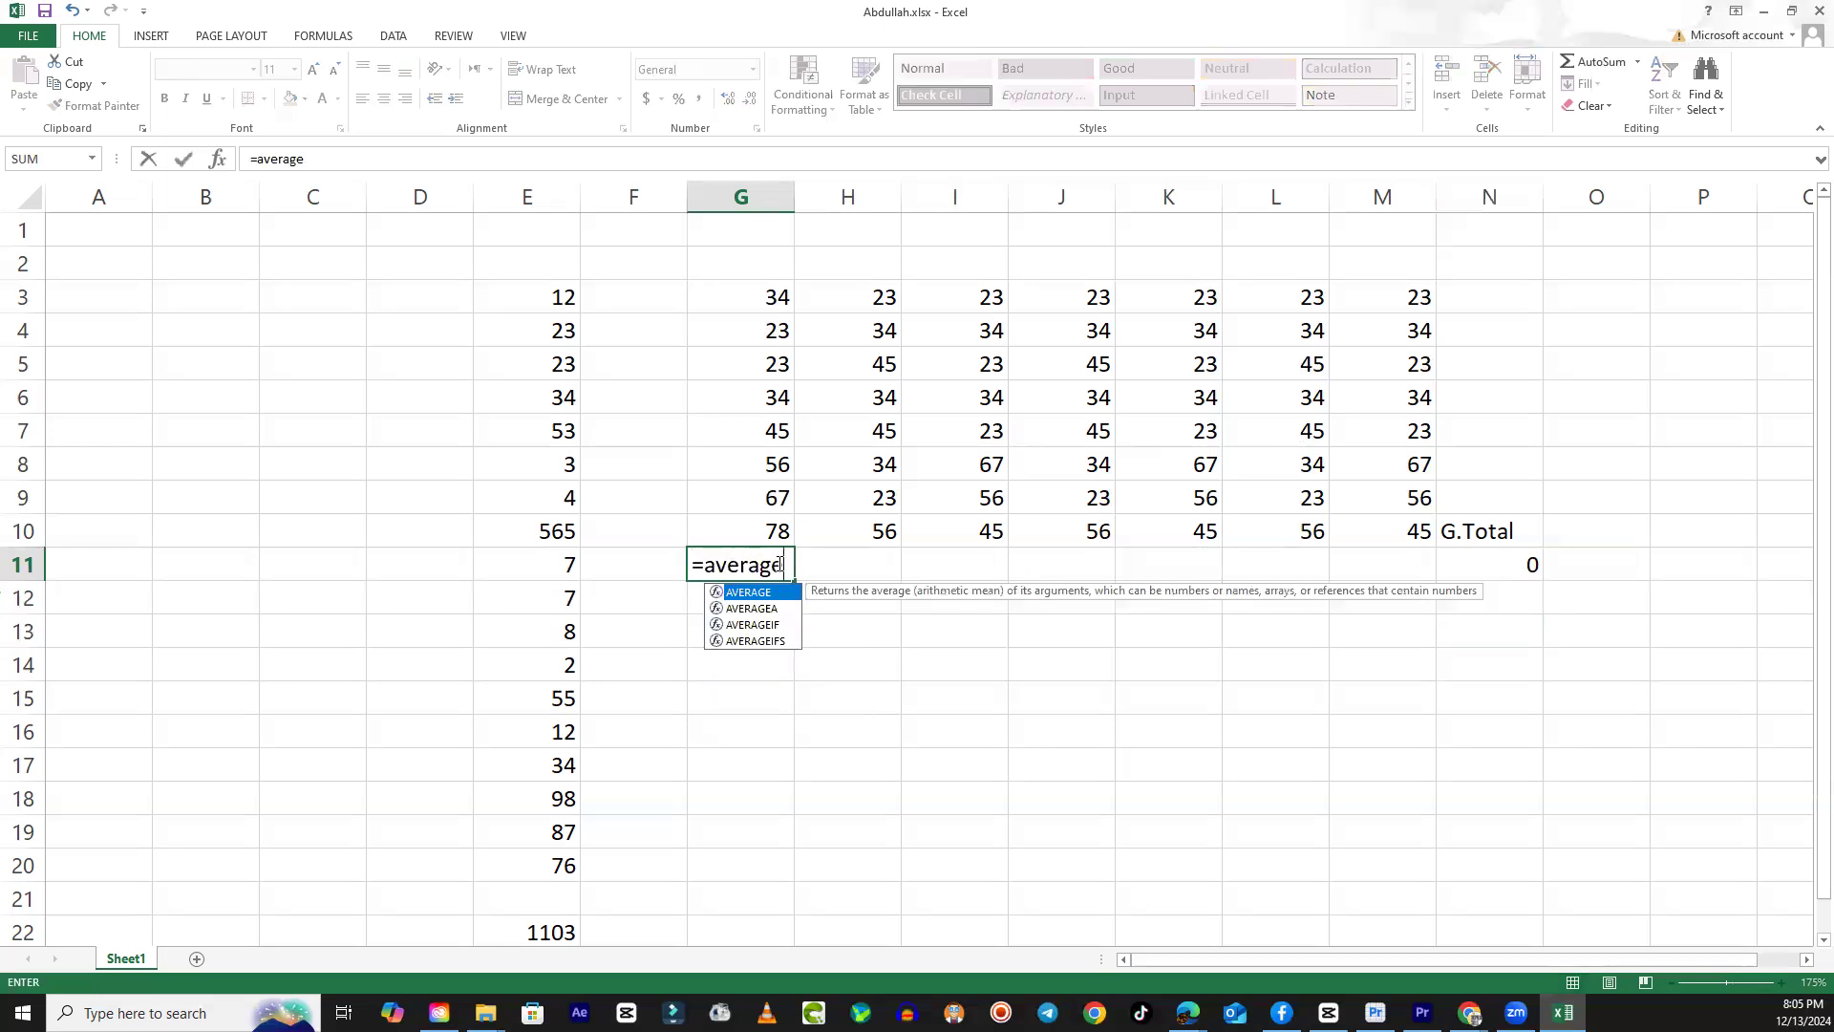
type("(")
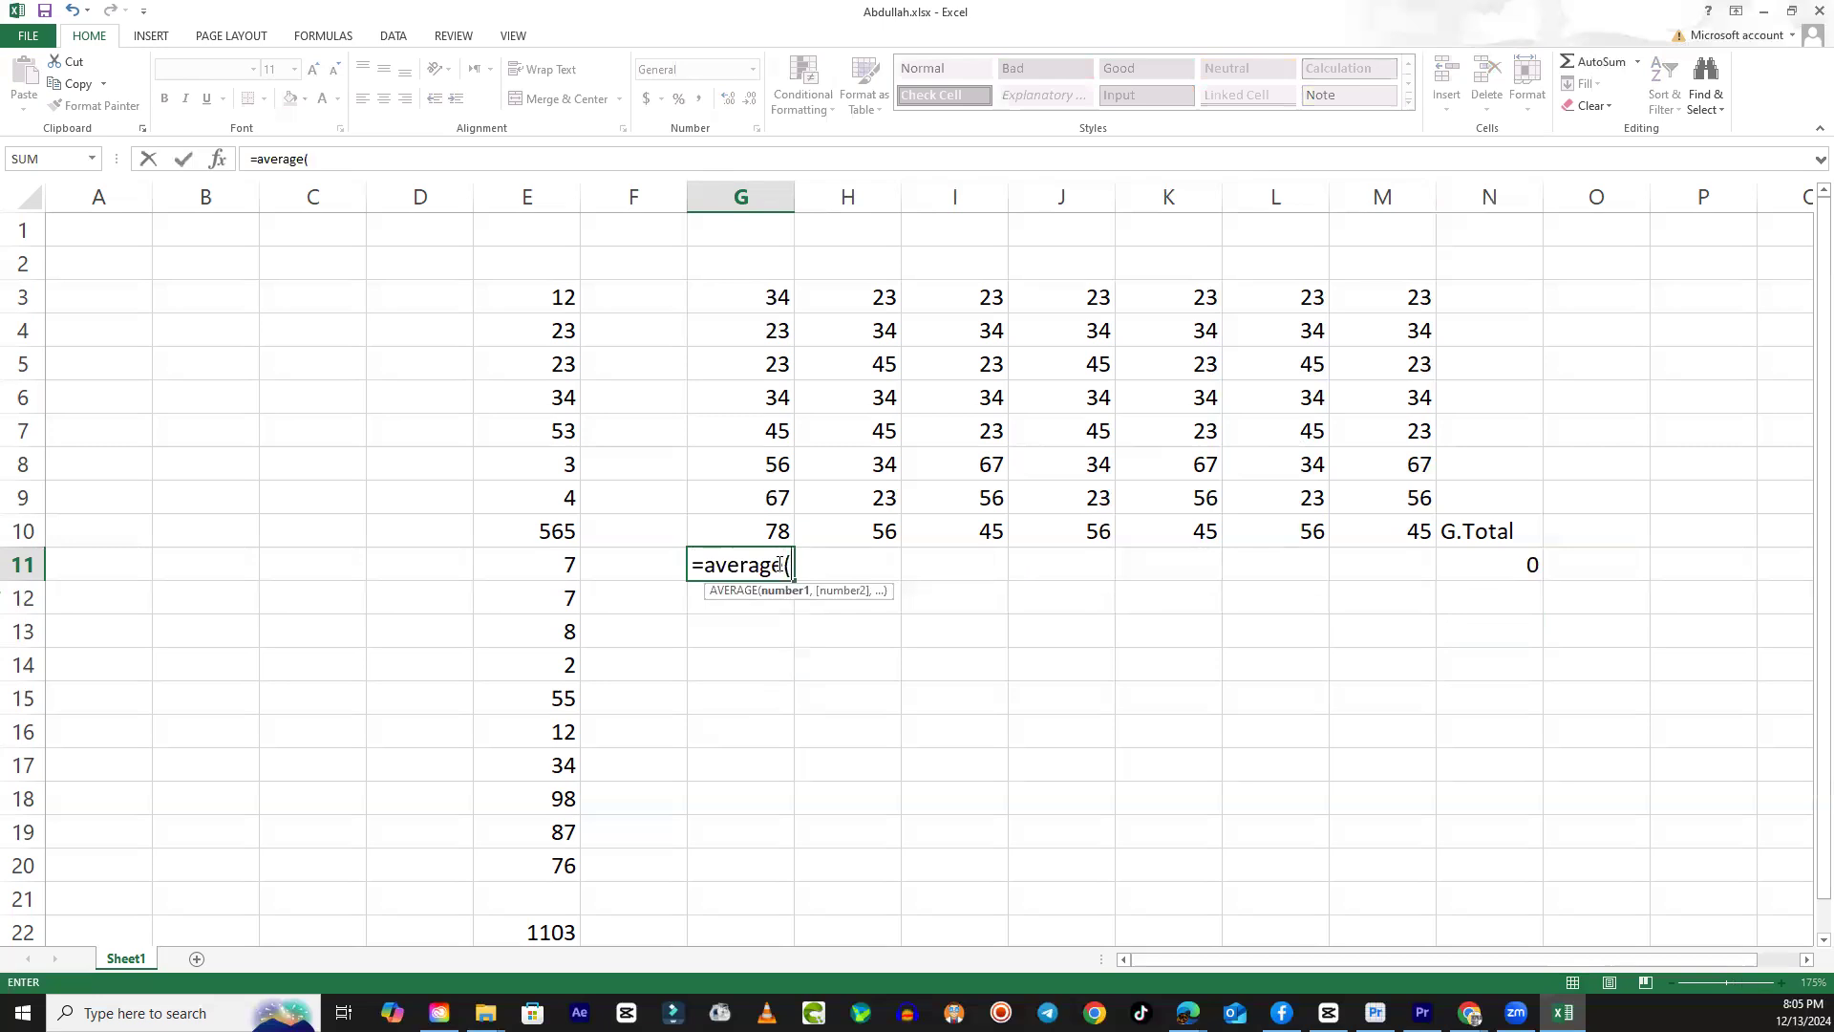
left_click_drag(774, 293, 733, 538)
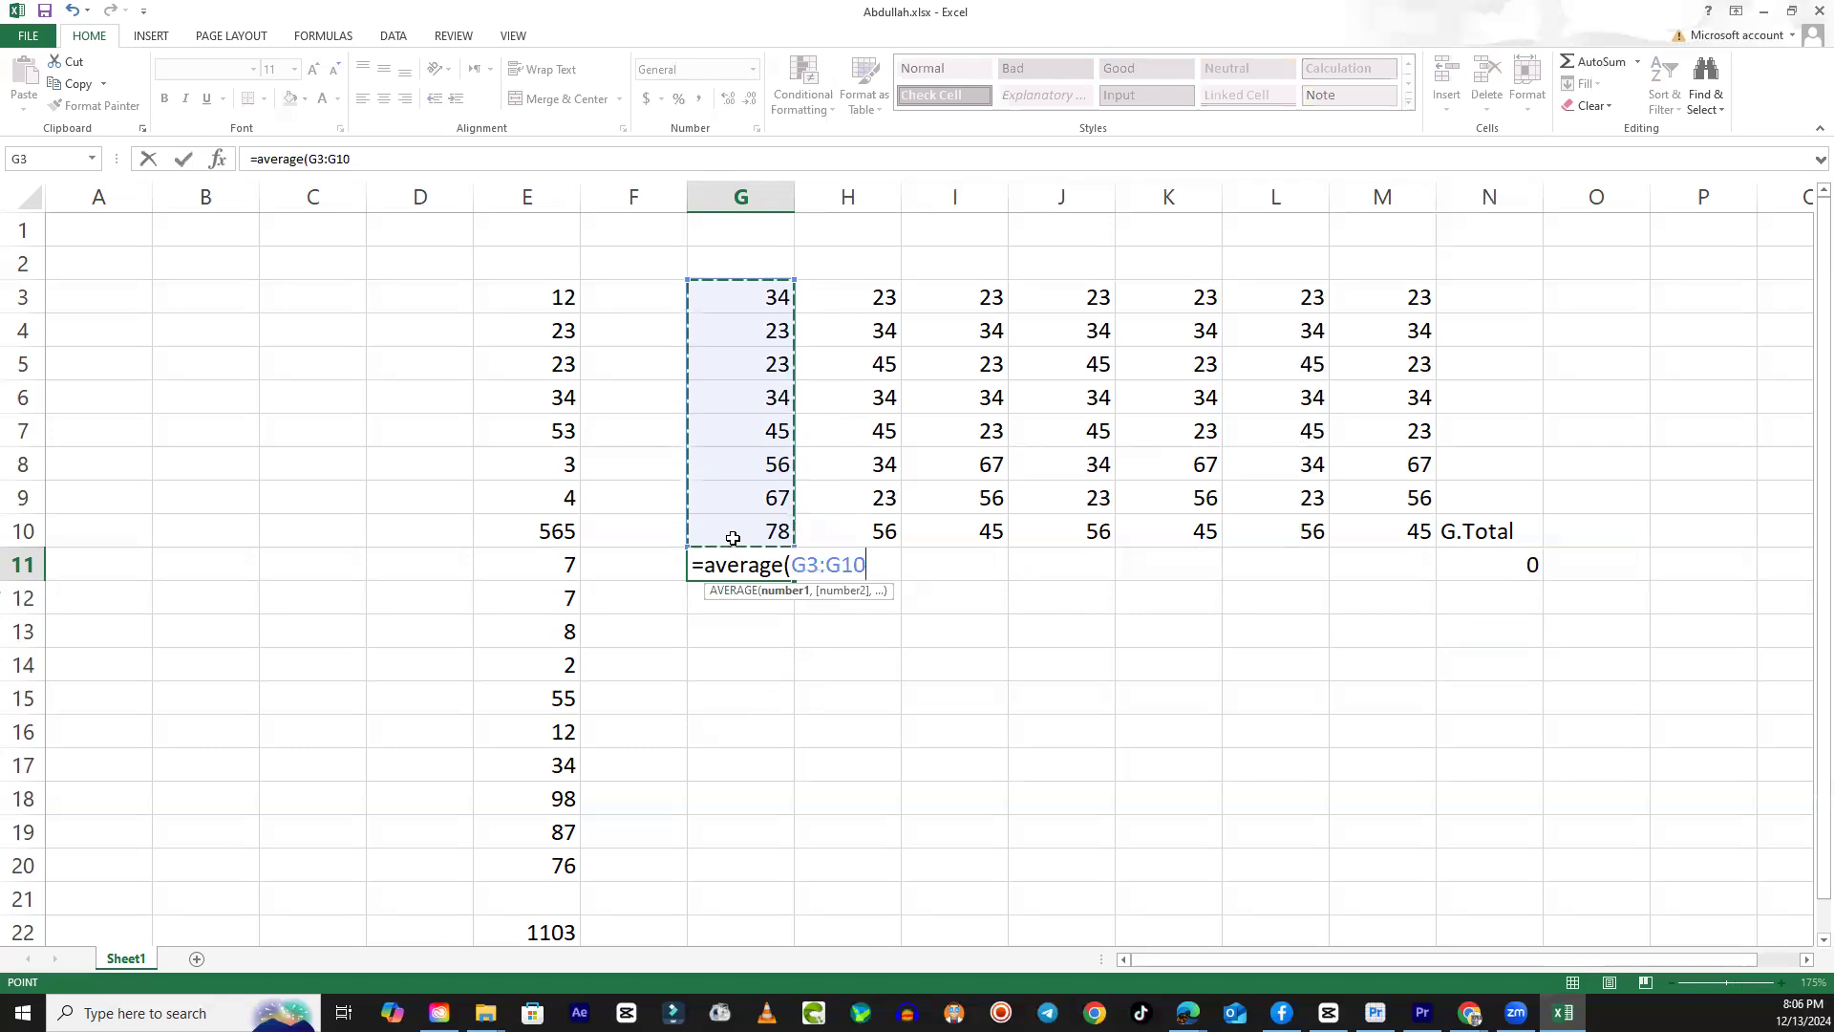
key("Return")
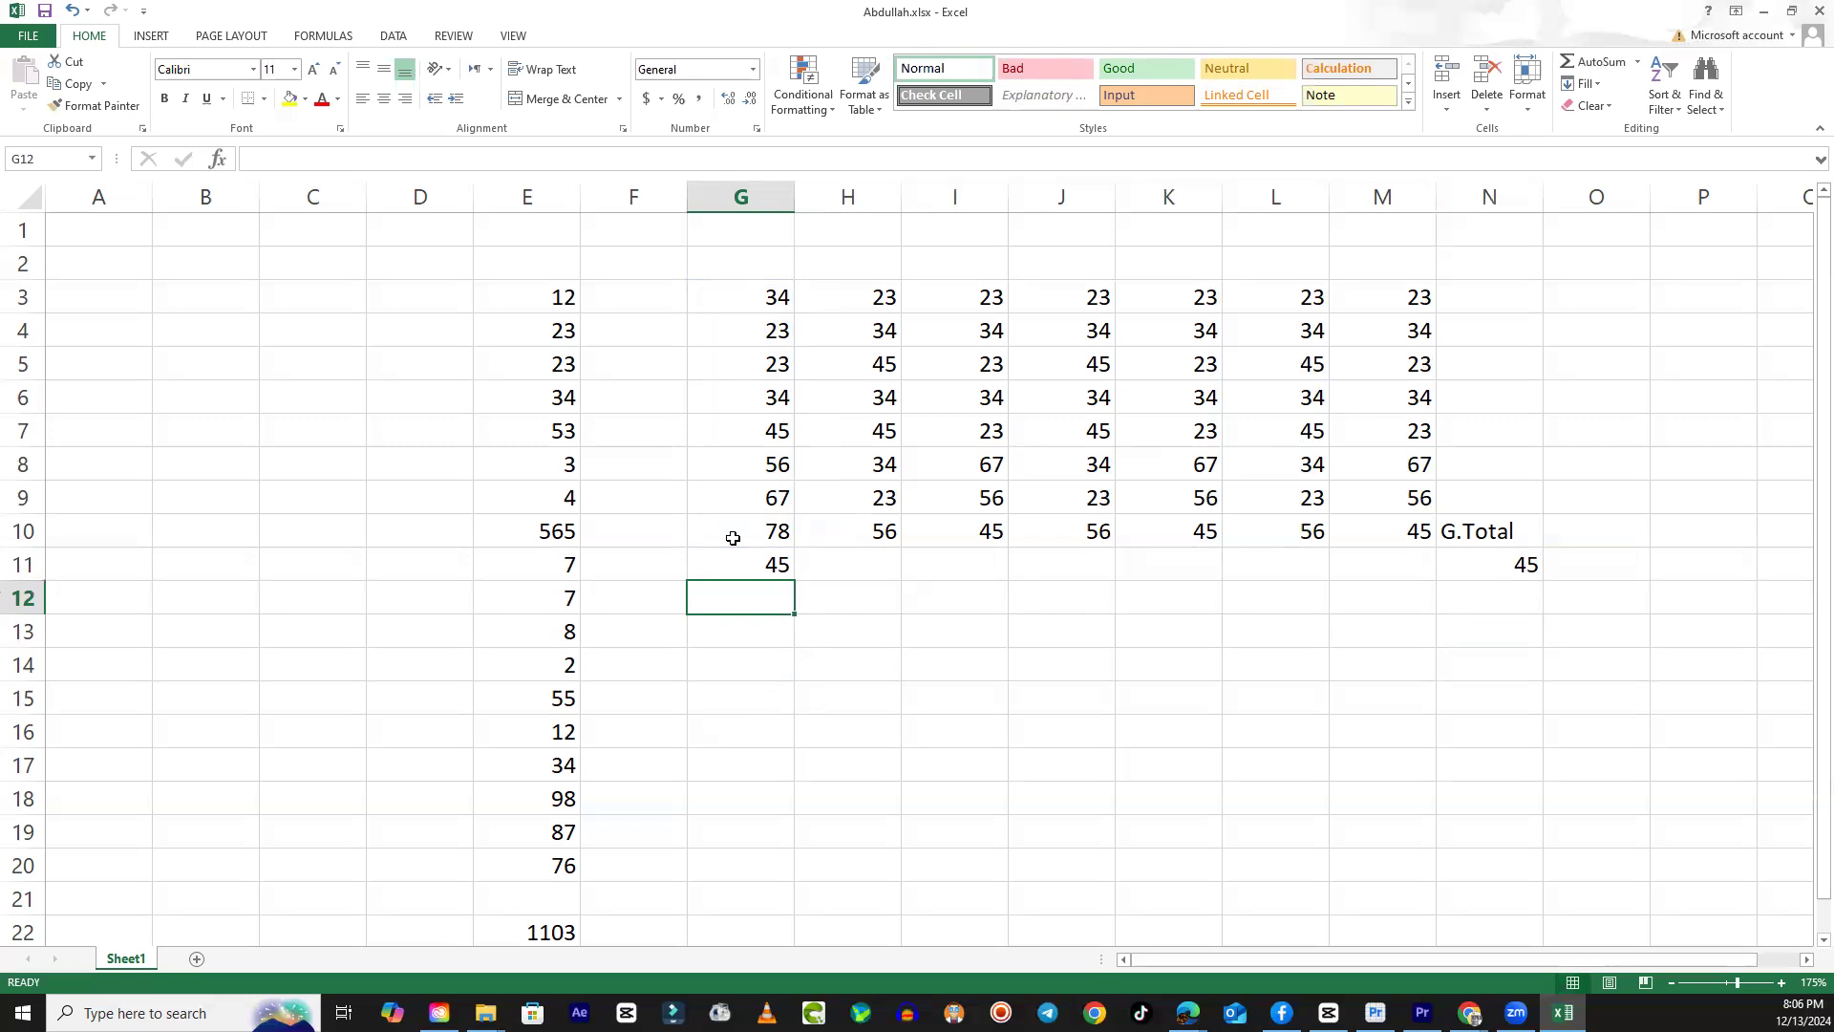
Clear the average formula from G11 and undo the deletion.
key("Up")
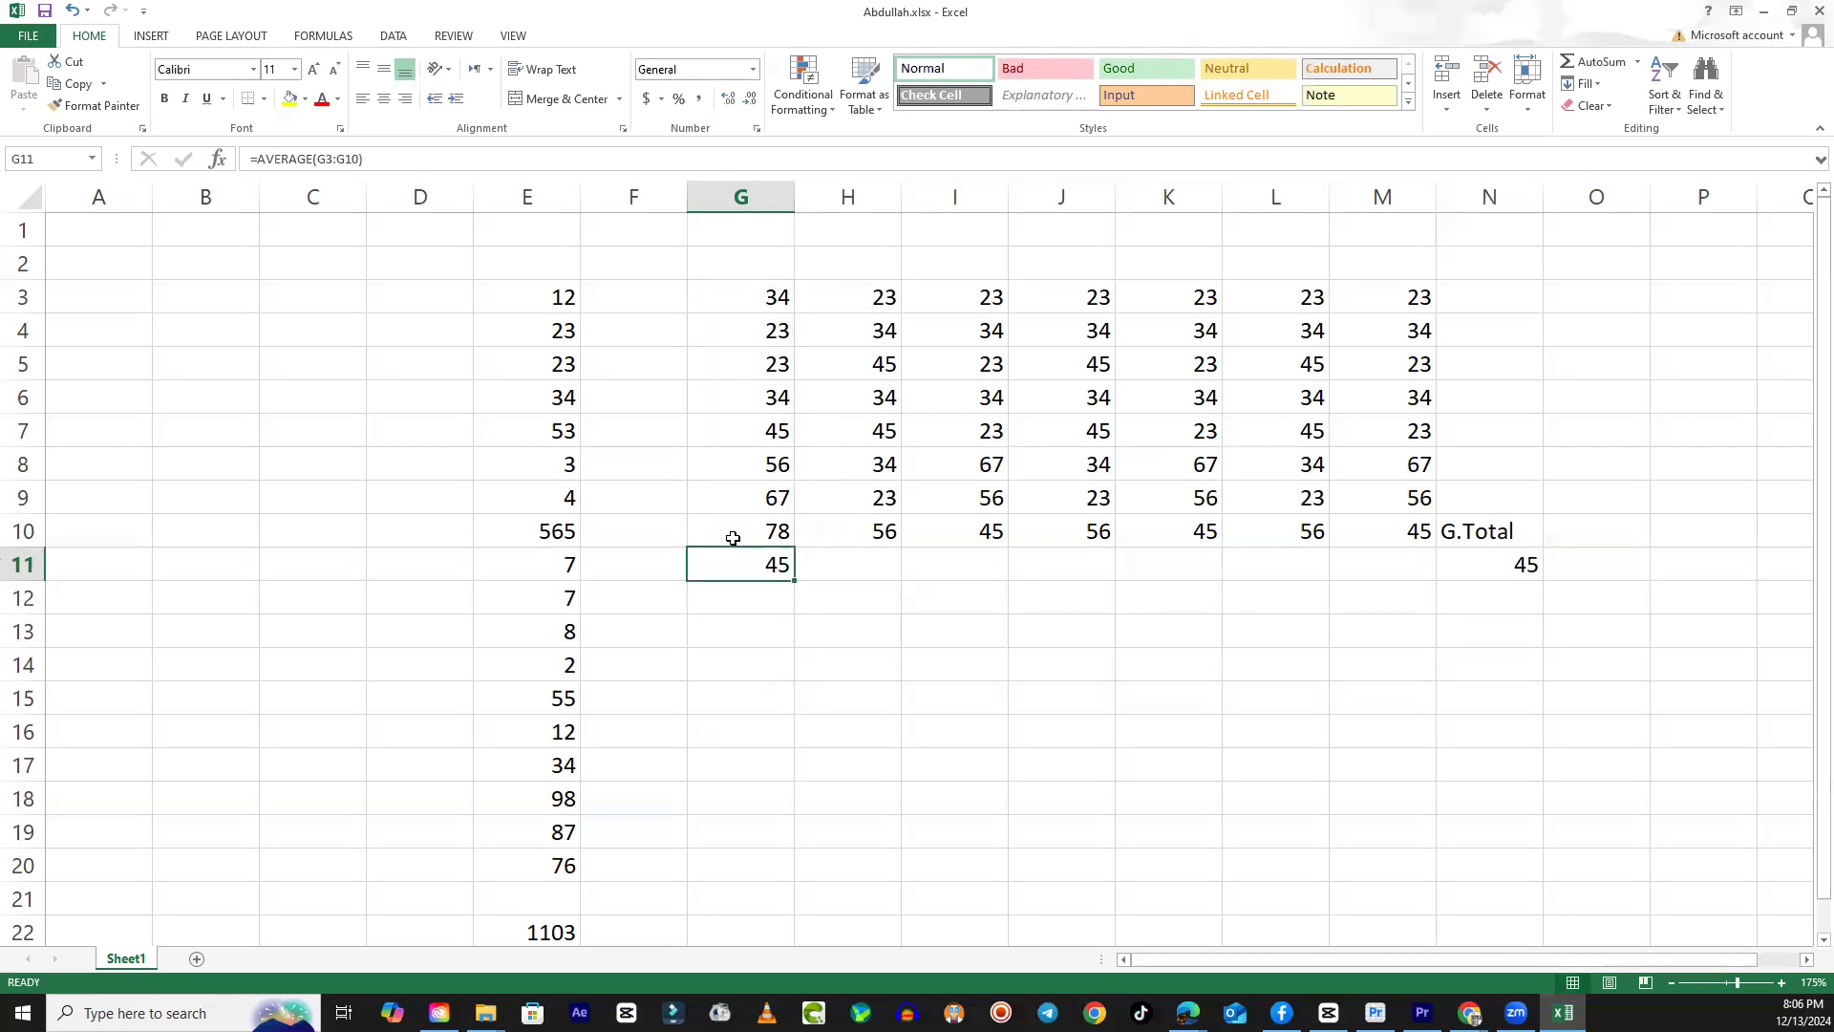
key("Delete")
left_click_drag(754, 303, 779, 513)
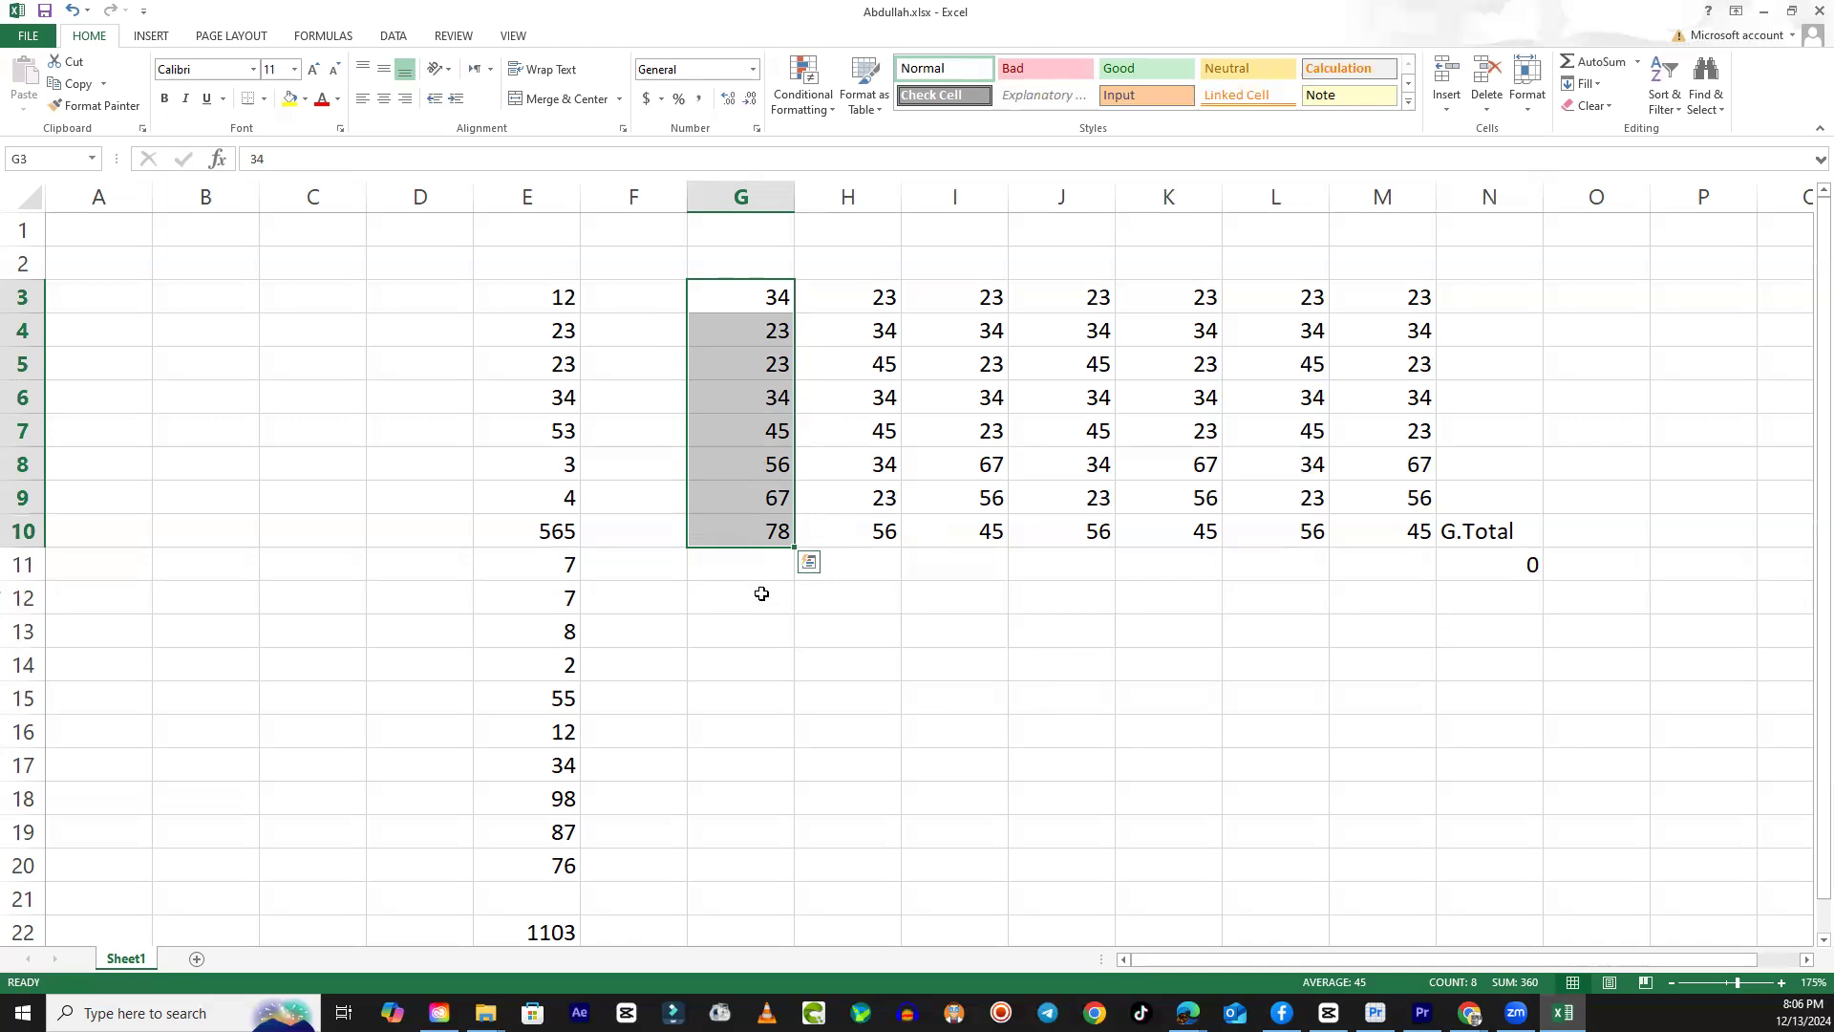
left_click(757, 568)
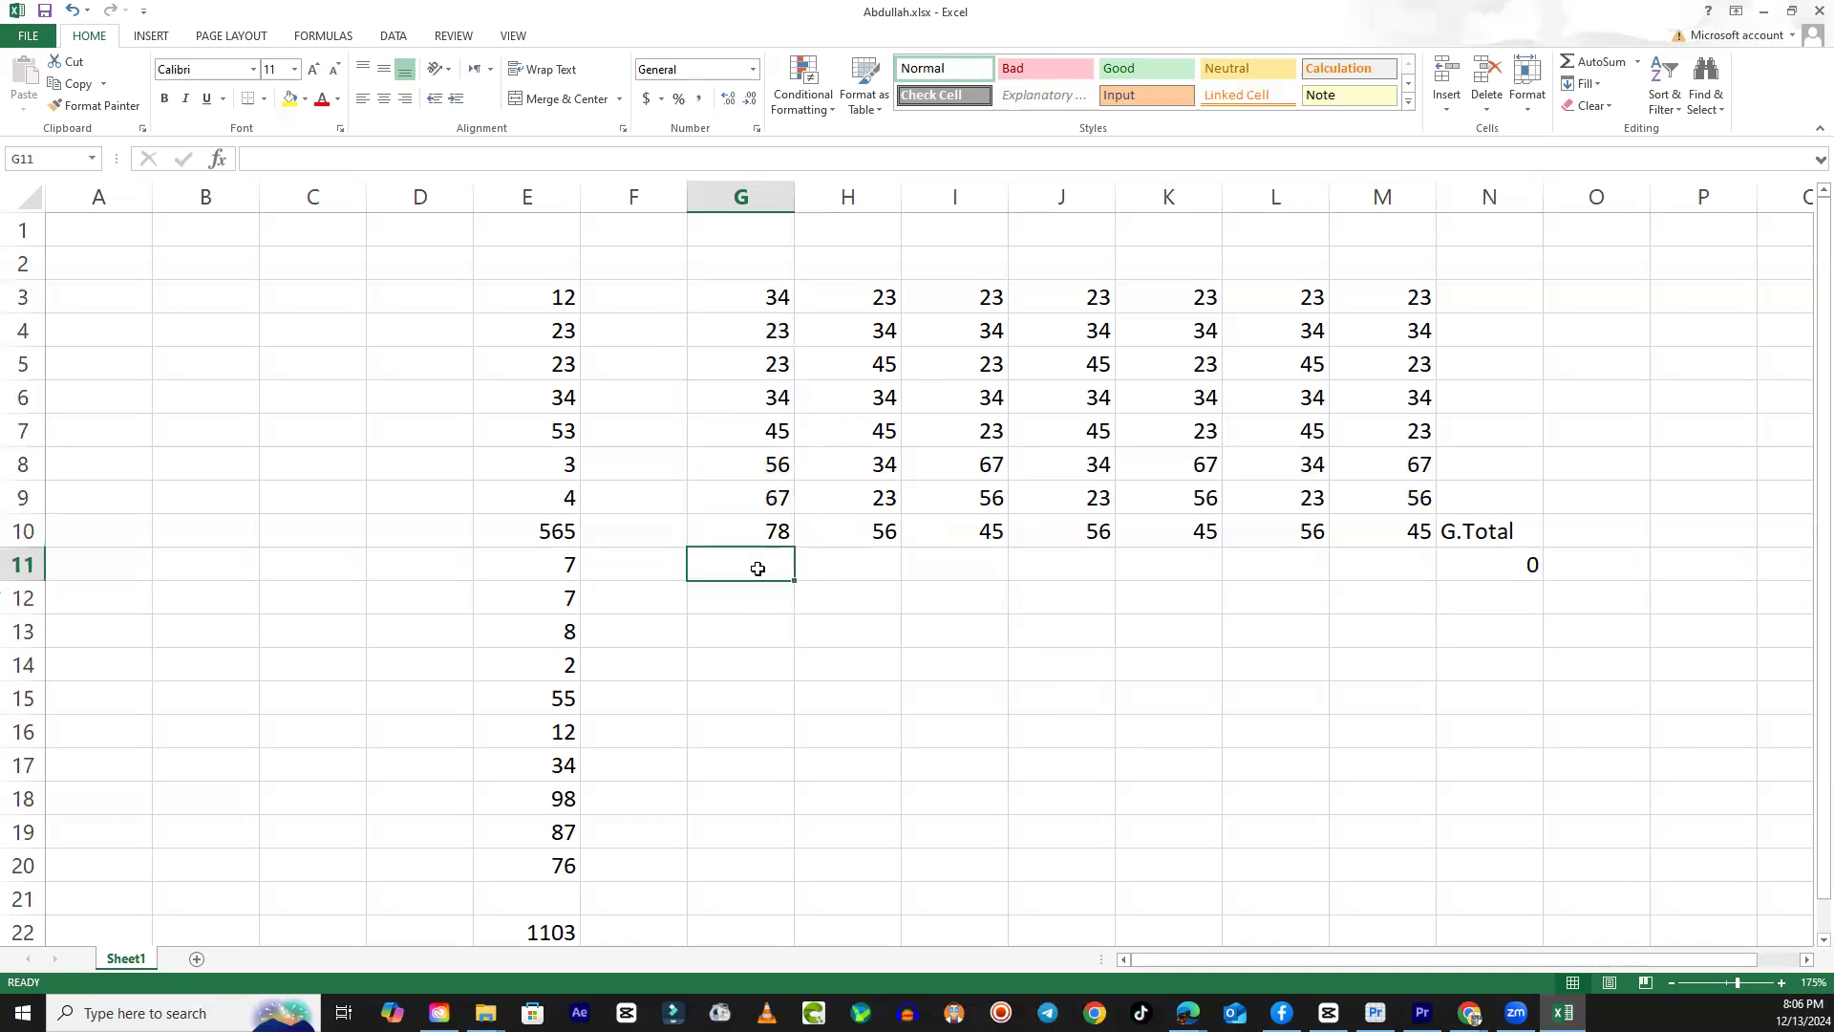
key("ctrl+v")
key("ctrl+z")
key("ctrl+y")
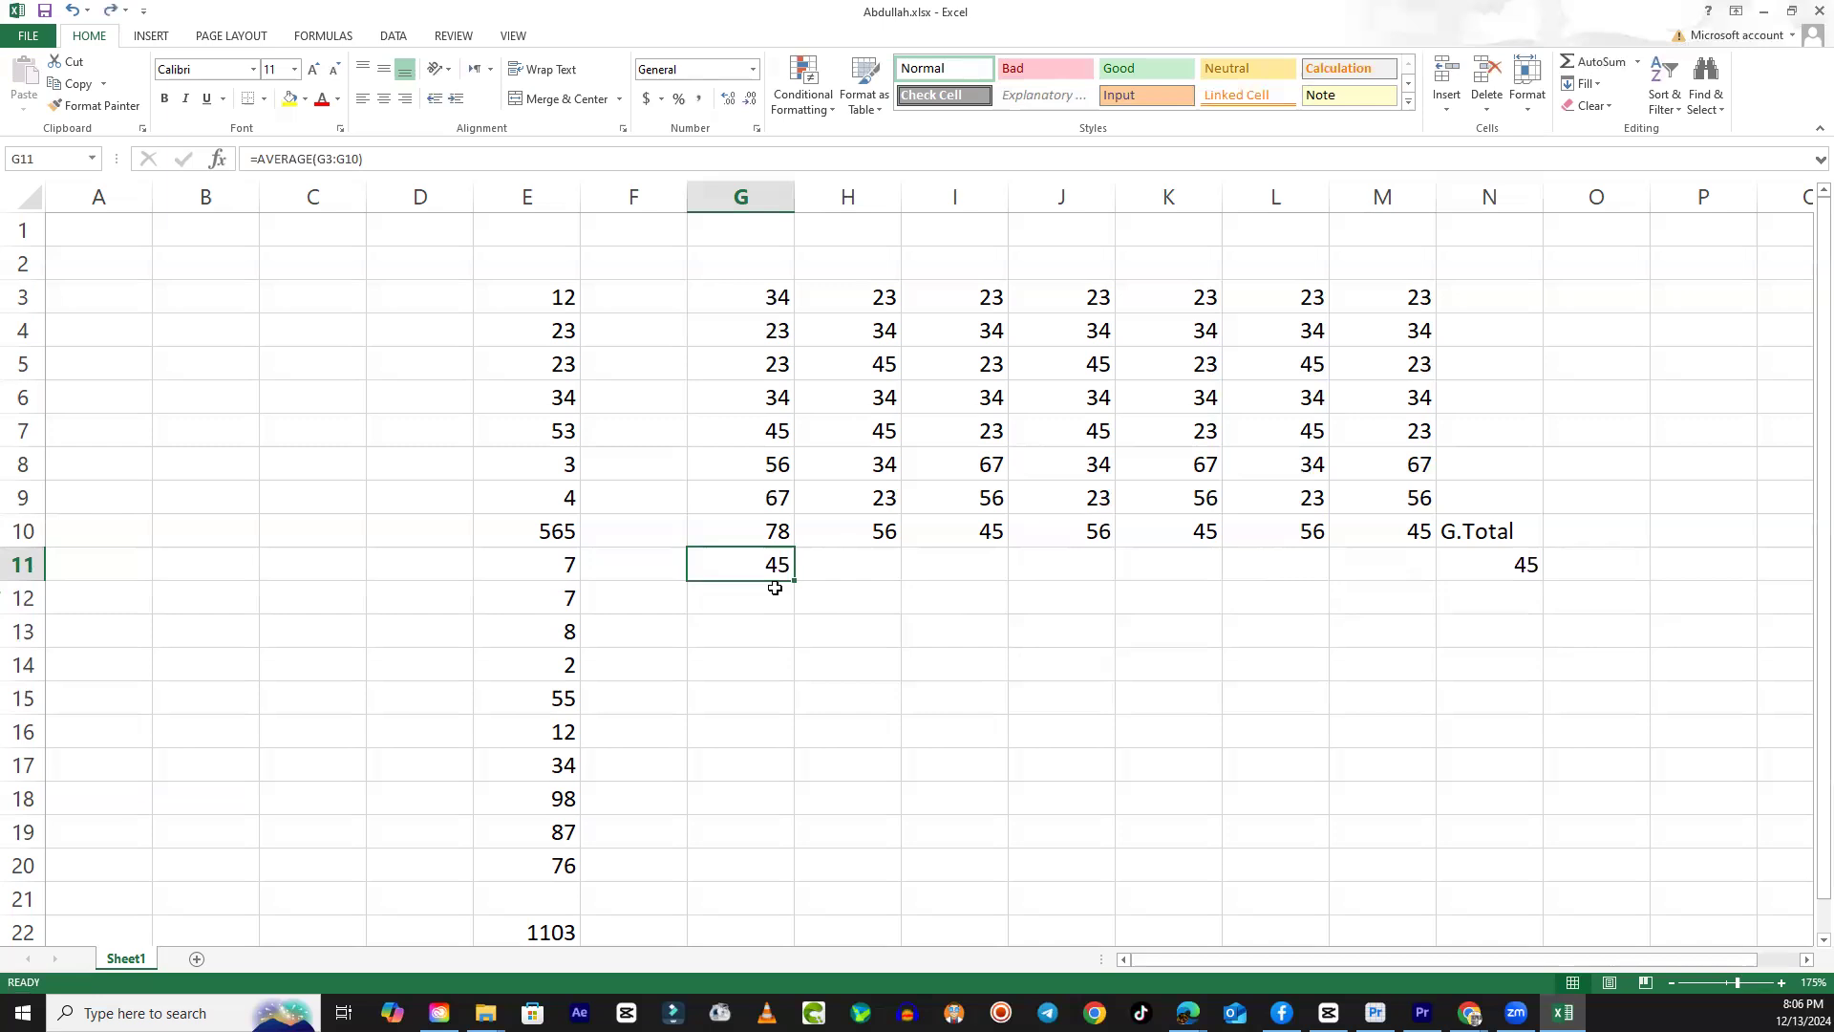
Check the sum and count of G3:G10, and enter the manual average =360/8 in cell G12.
left_click(775, 601)
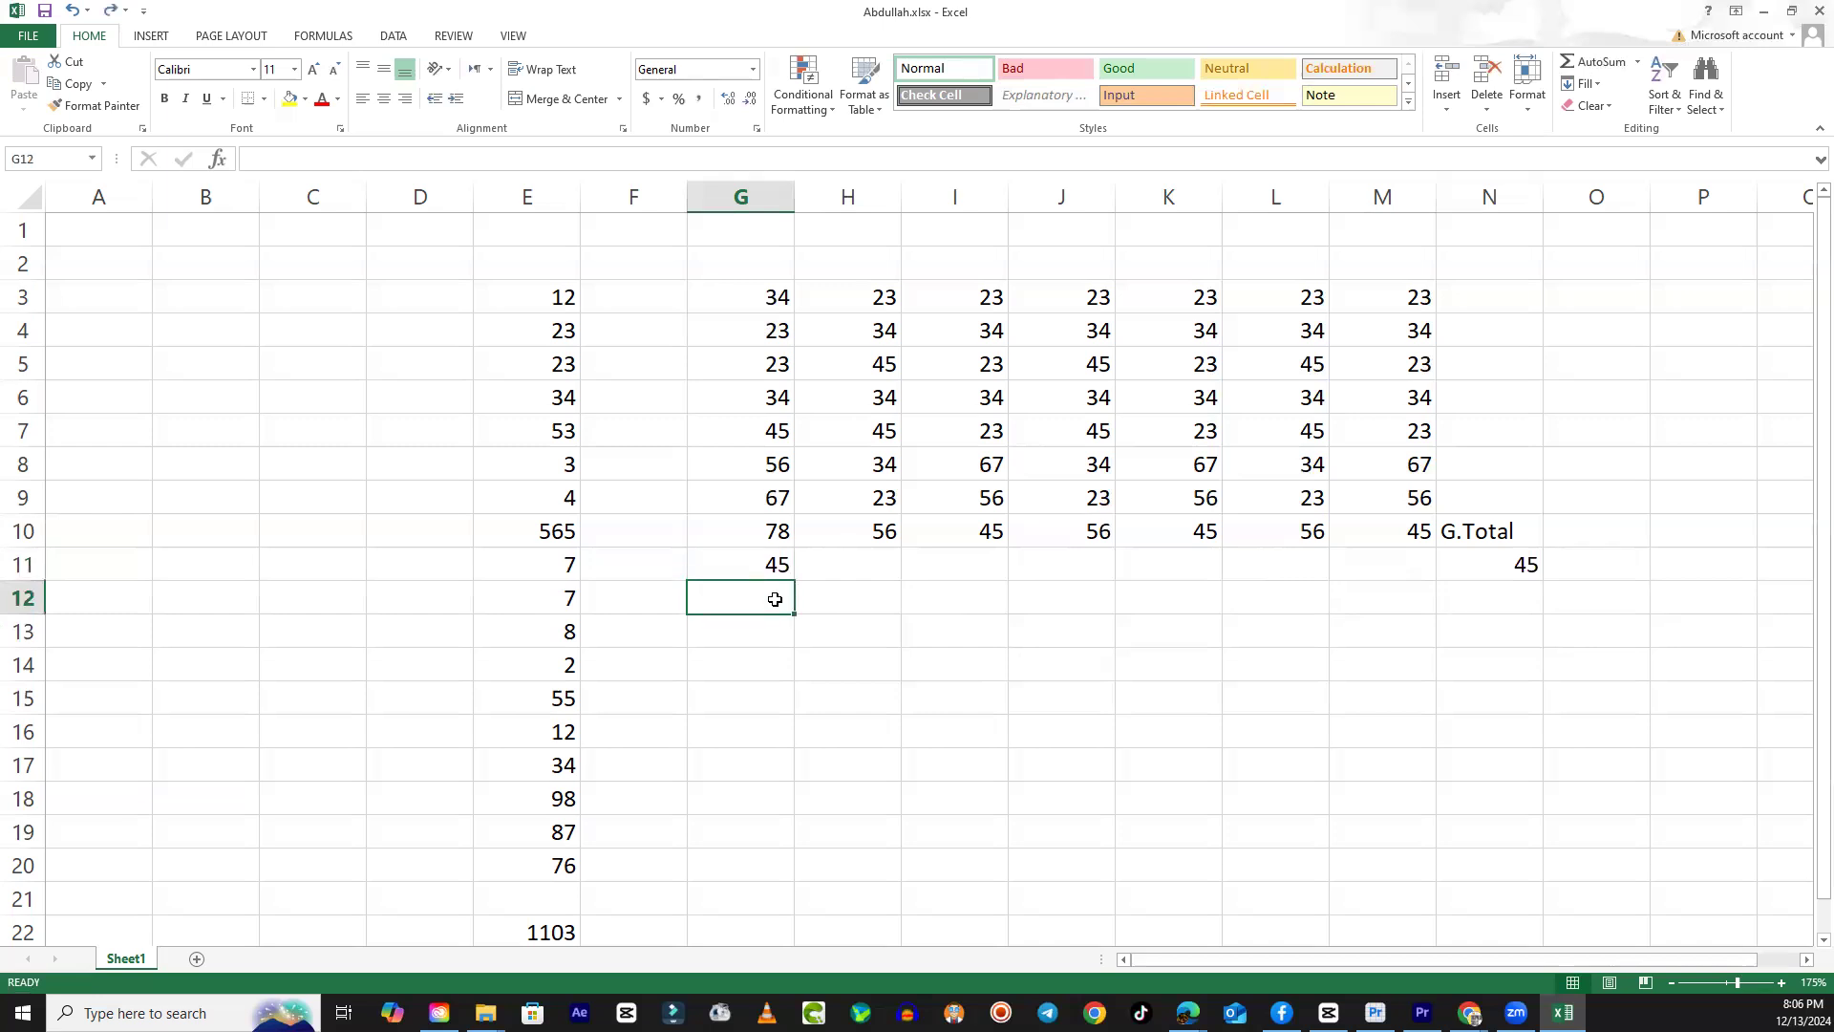
left_click_drag(762, 301, 769, 532)
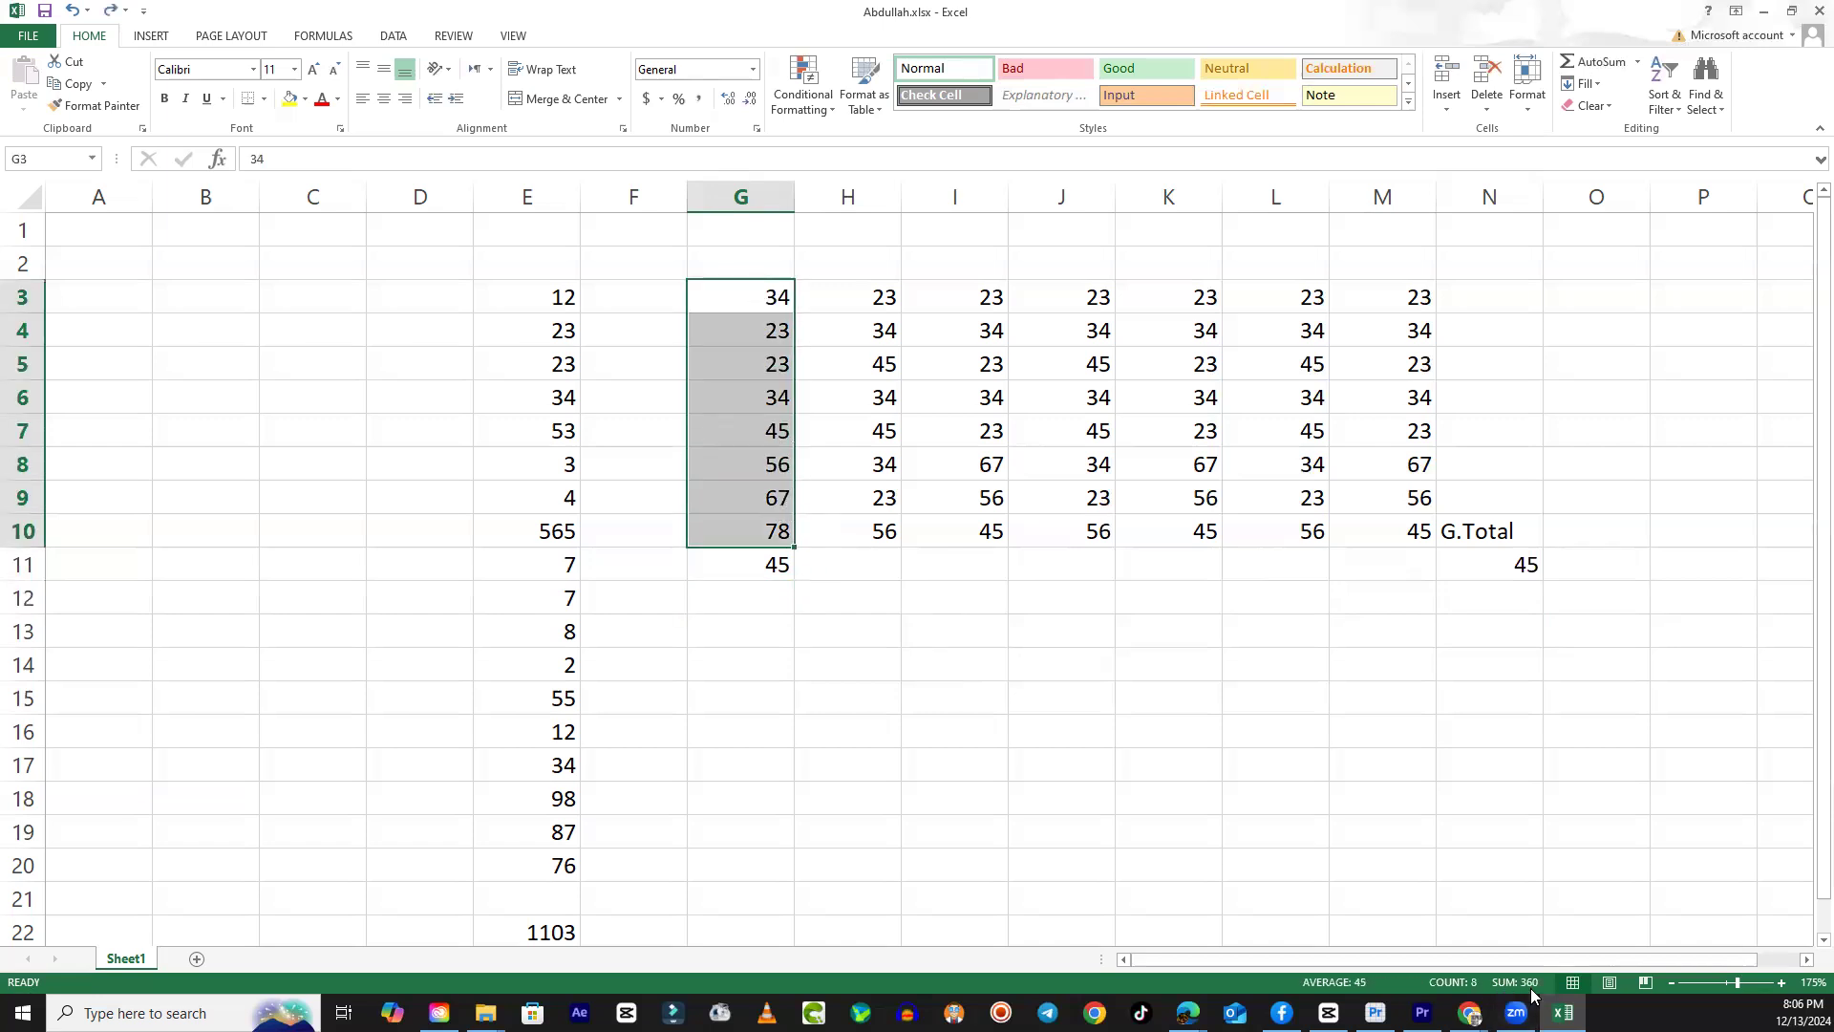
left_click(771, 603)
type("=3")
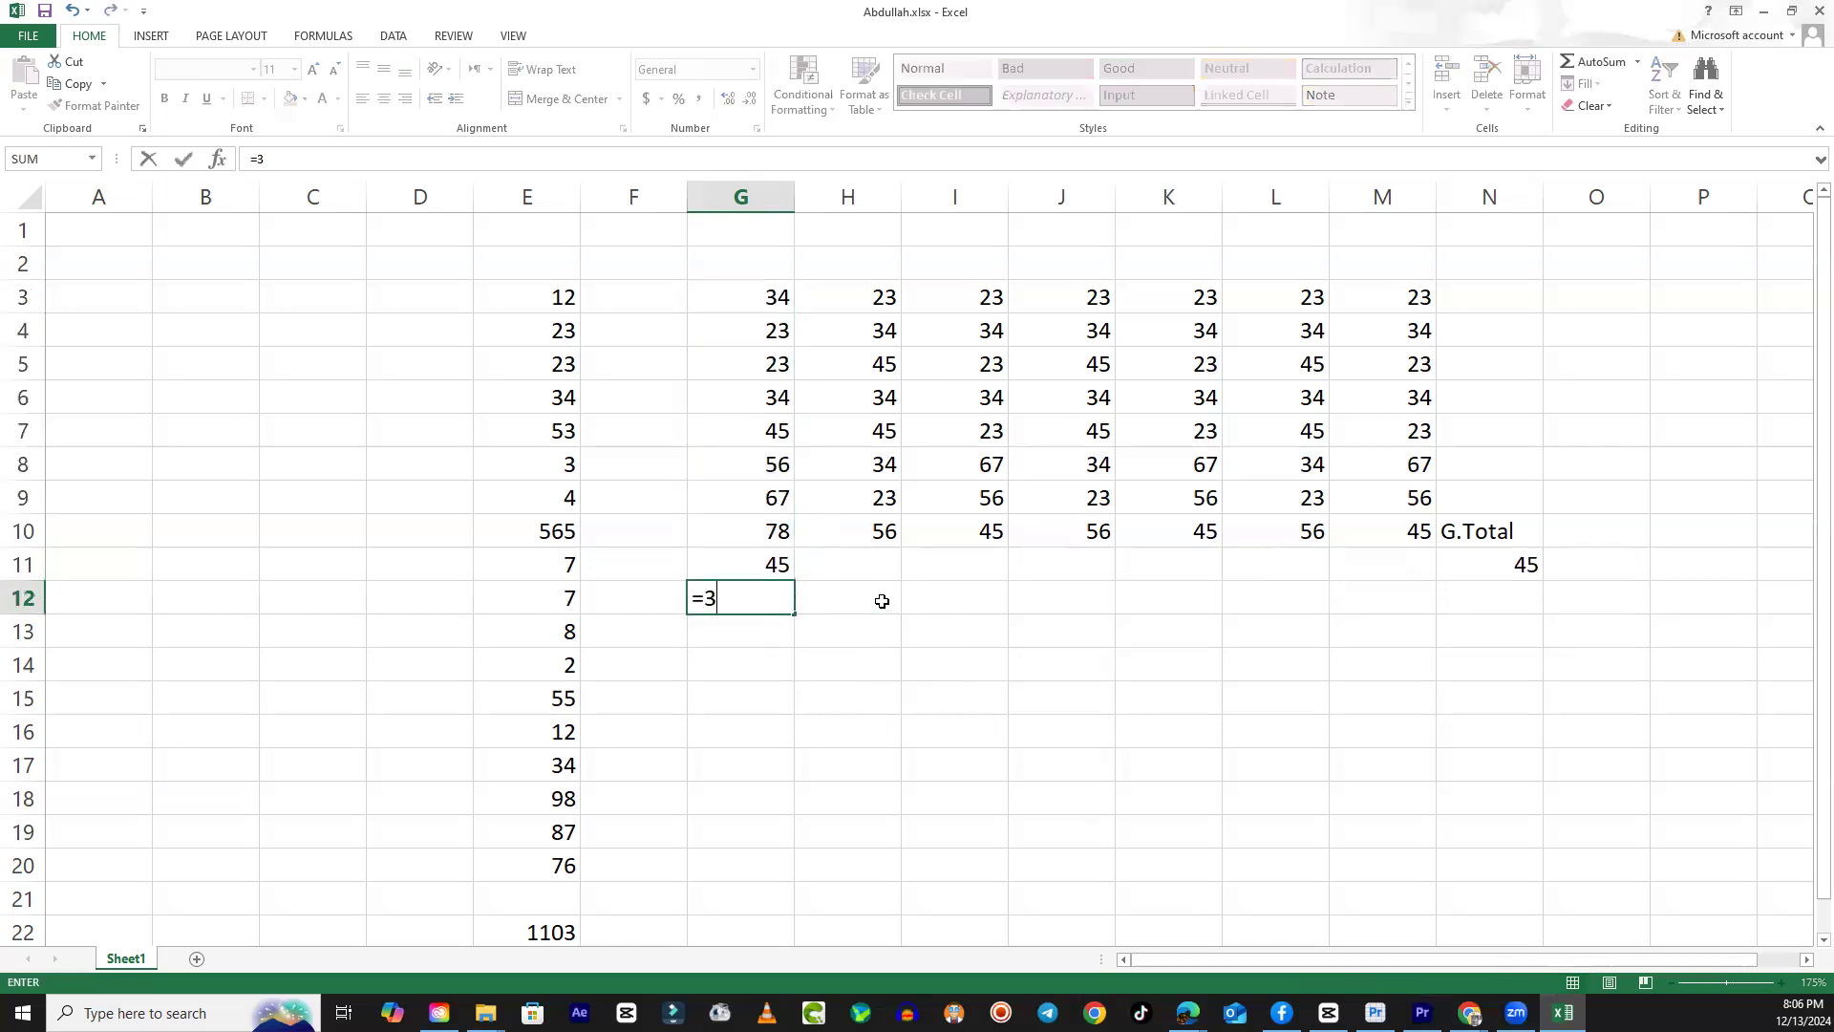
type("60/")
type("8")
key("Return")
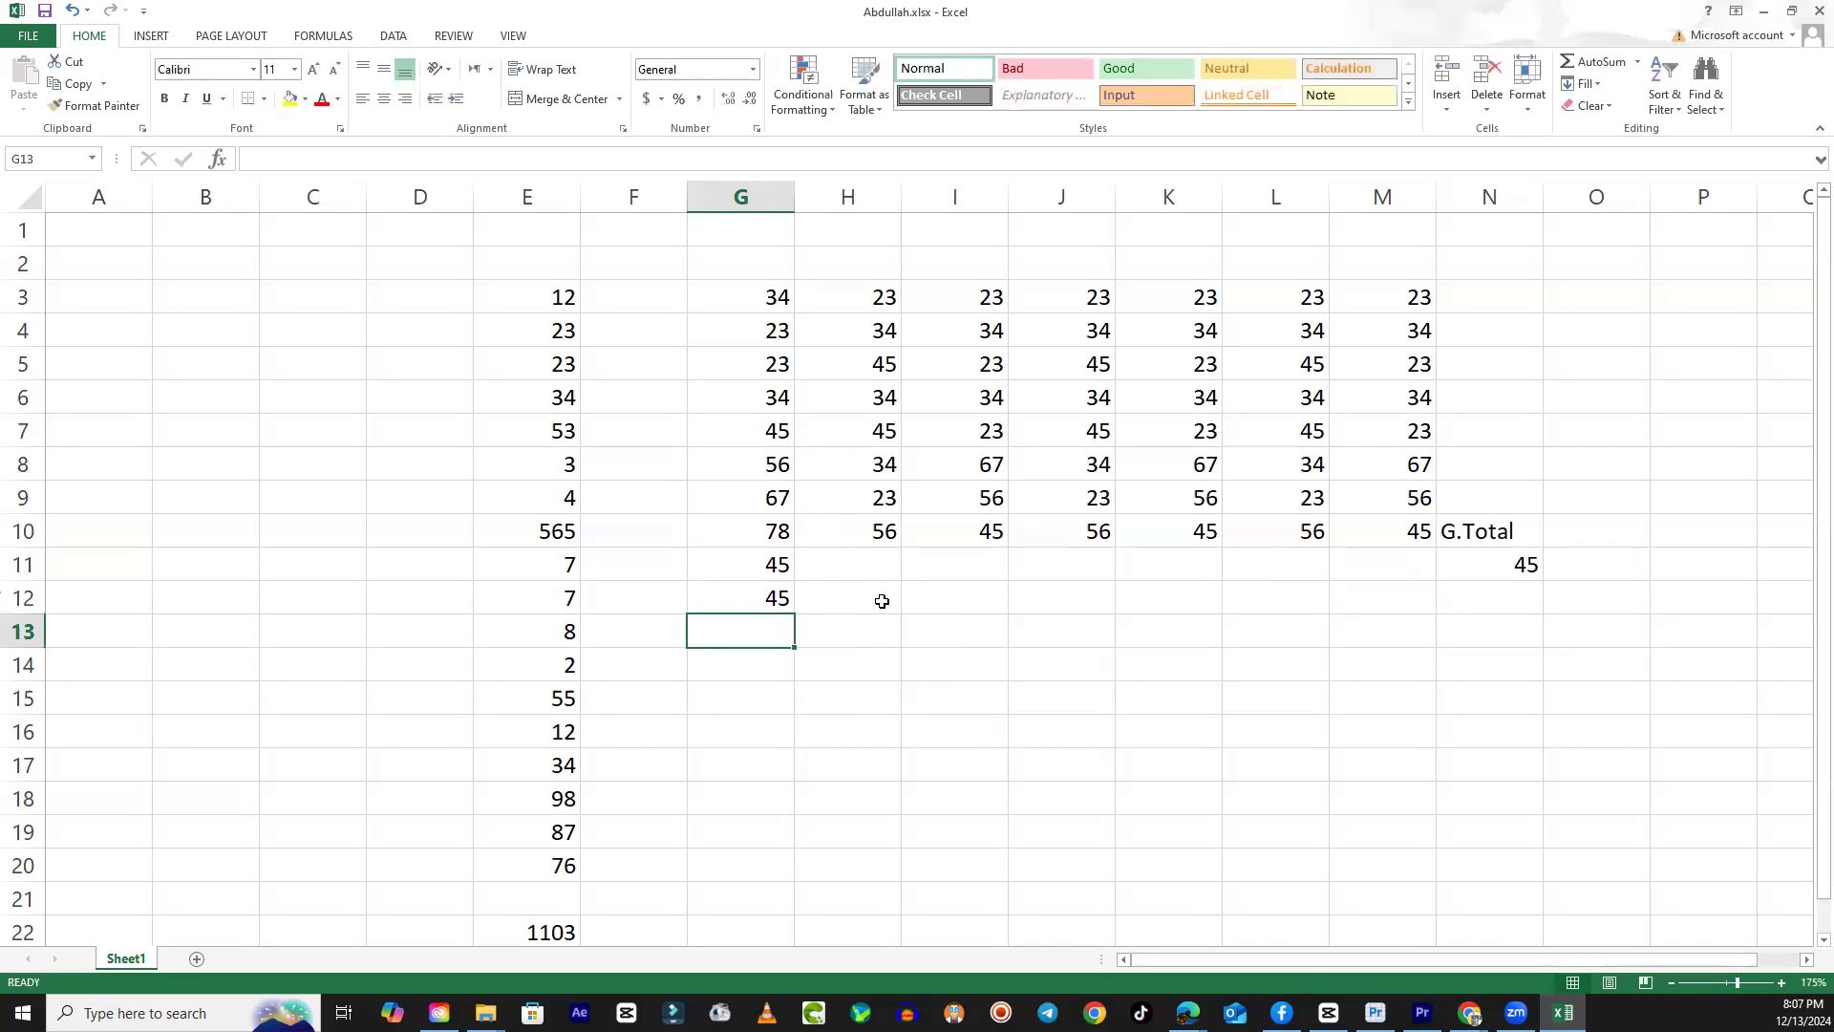
Compare the AVERAGE formula in G11 with the manual division in G12.
left_click(777, 595)
left_click(777, 568)
left_click(774, 593)
left_click(777, 564)
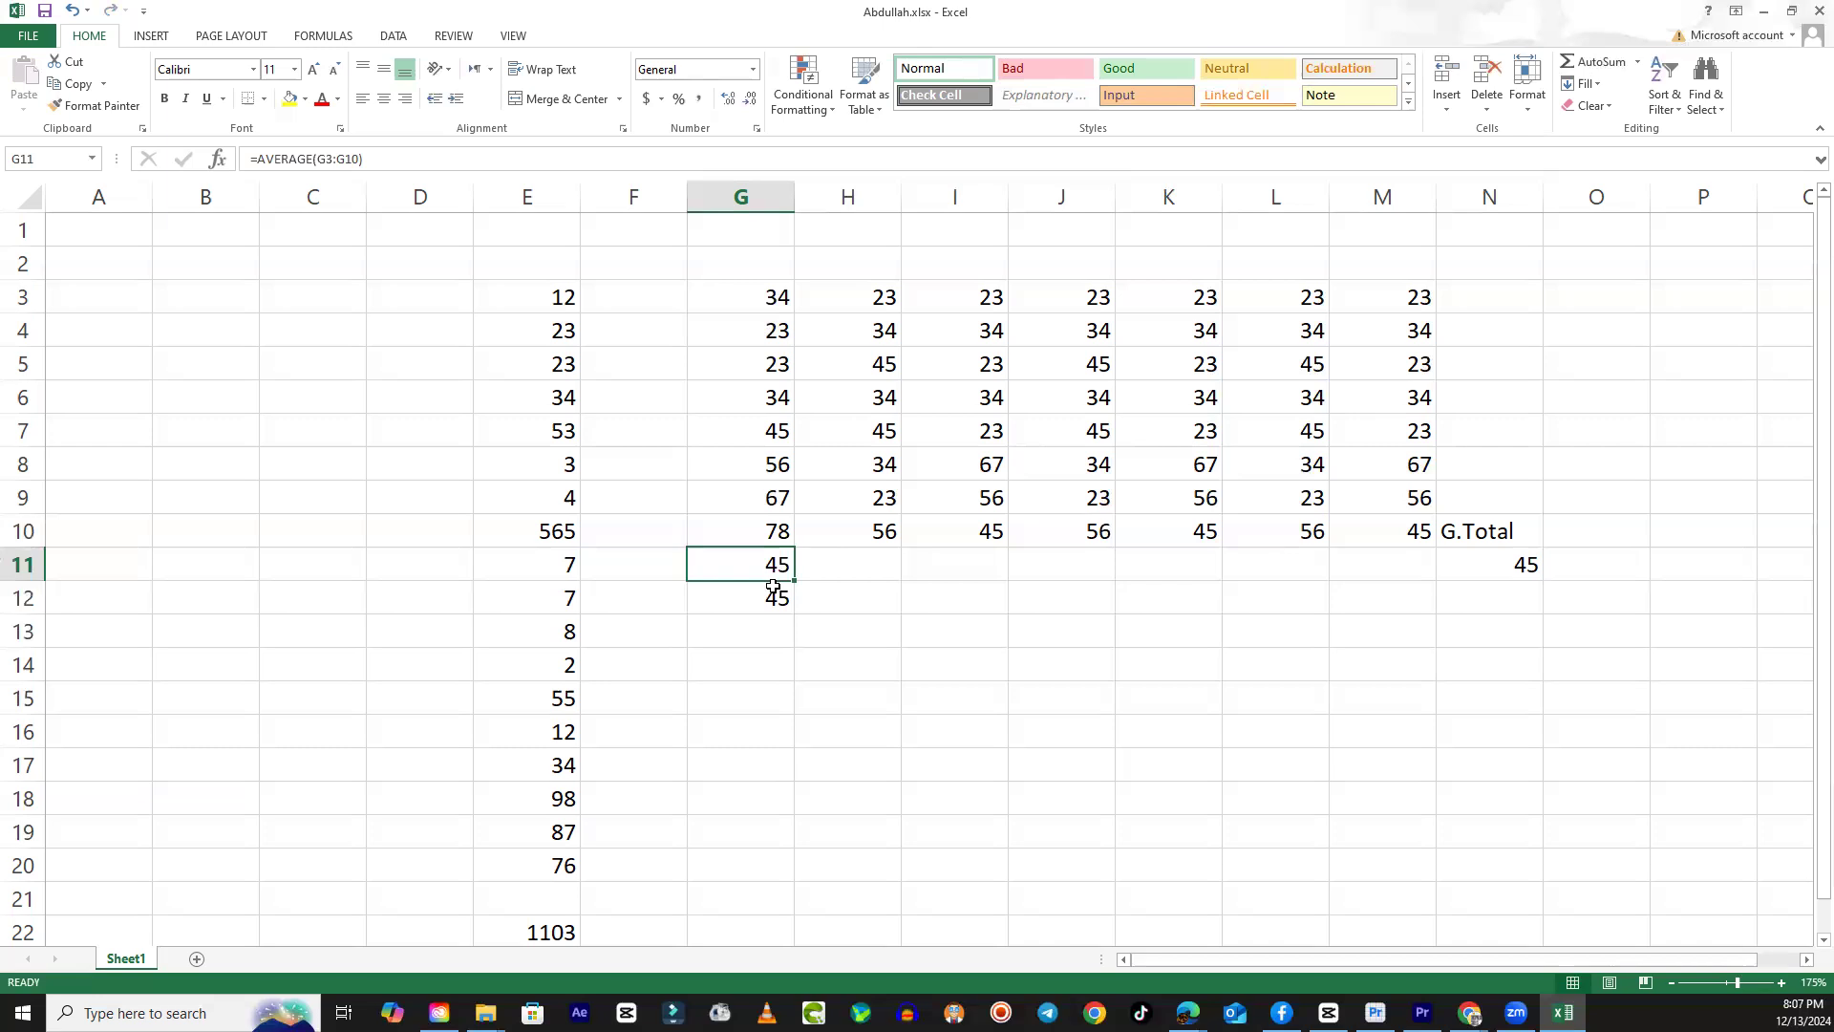
left_click(775, 594)
left_click(776, 566)
left_click(779, 599)
left_click(778, 566)
left_click(778, 595)
left_click(779, 573)
left_click(778, 594)
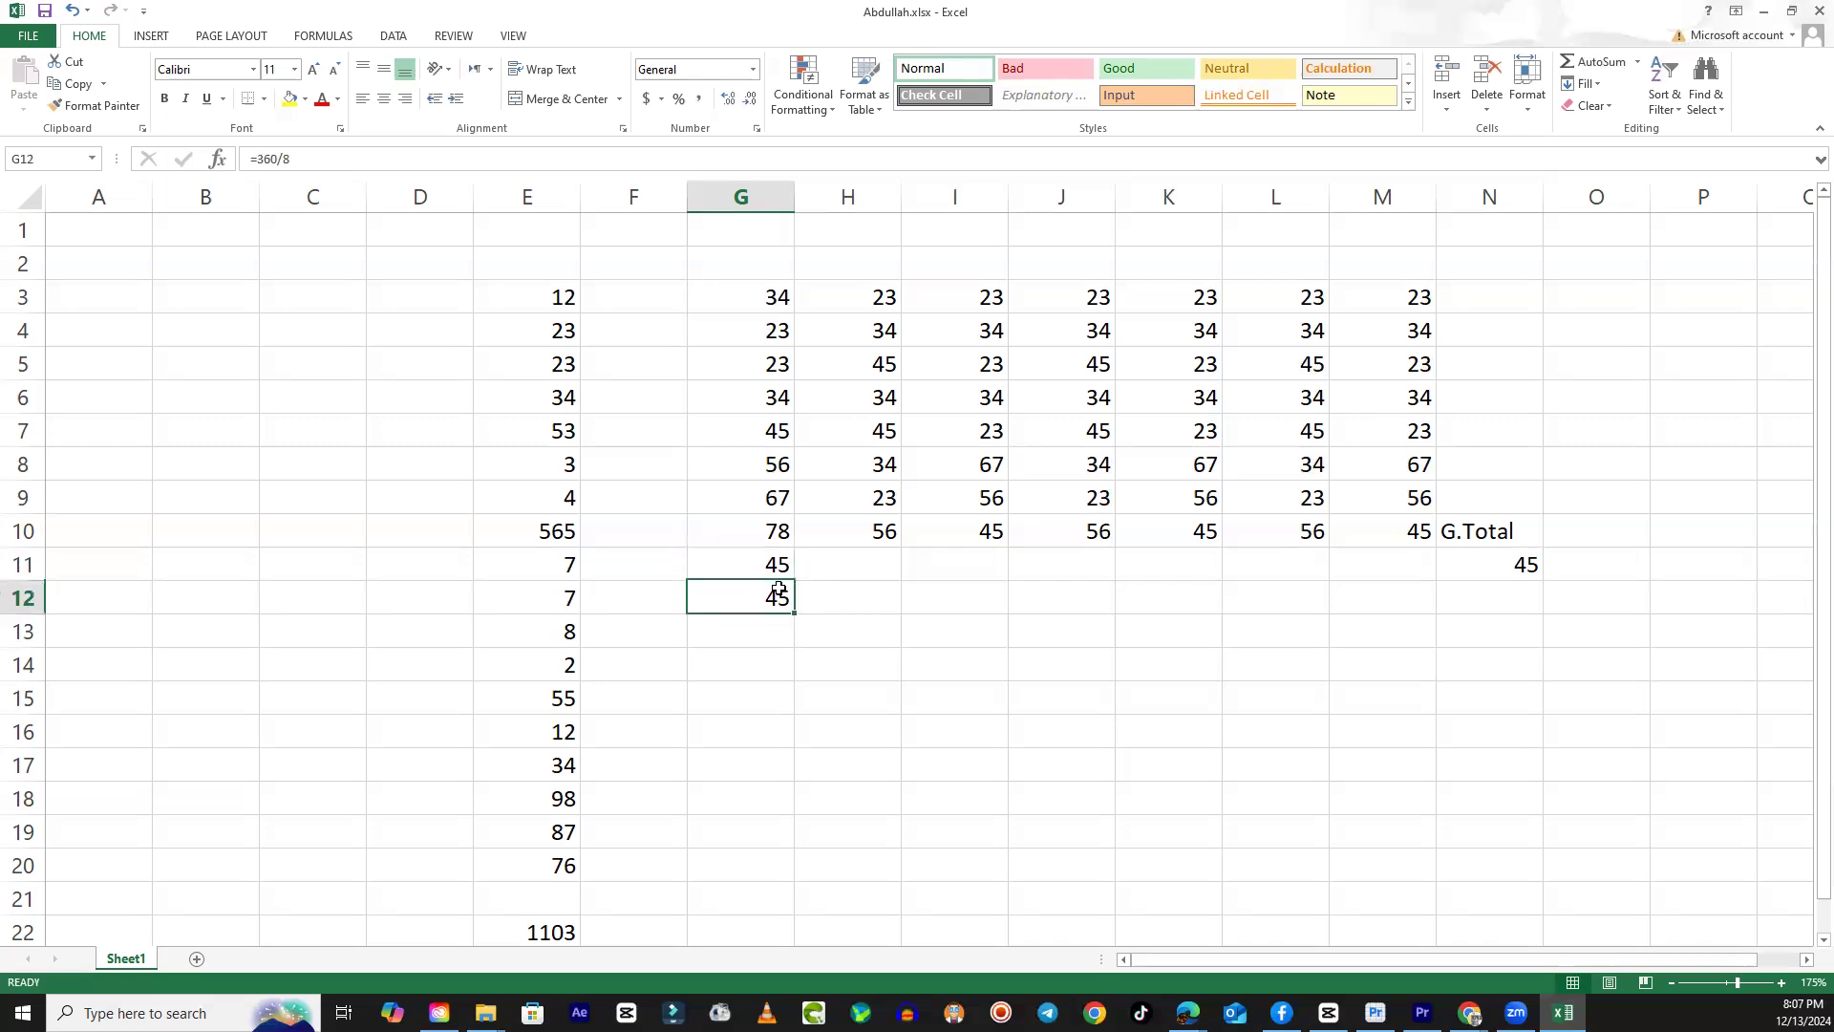
left_click(778, 571)
left_click(778, 594)
Clear the manual division from G12 and the average formula from G11.
key("Delete")
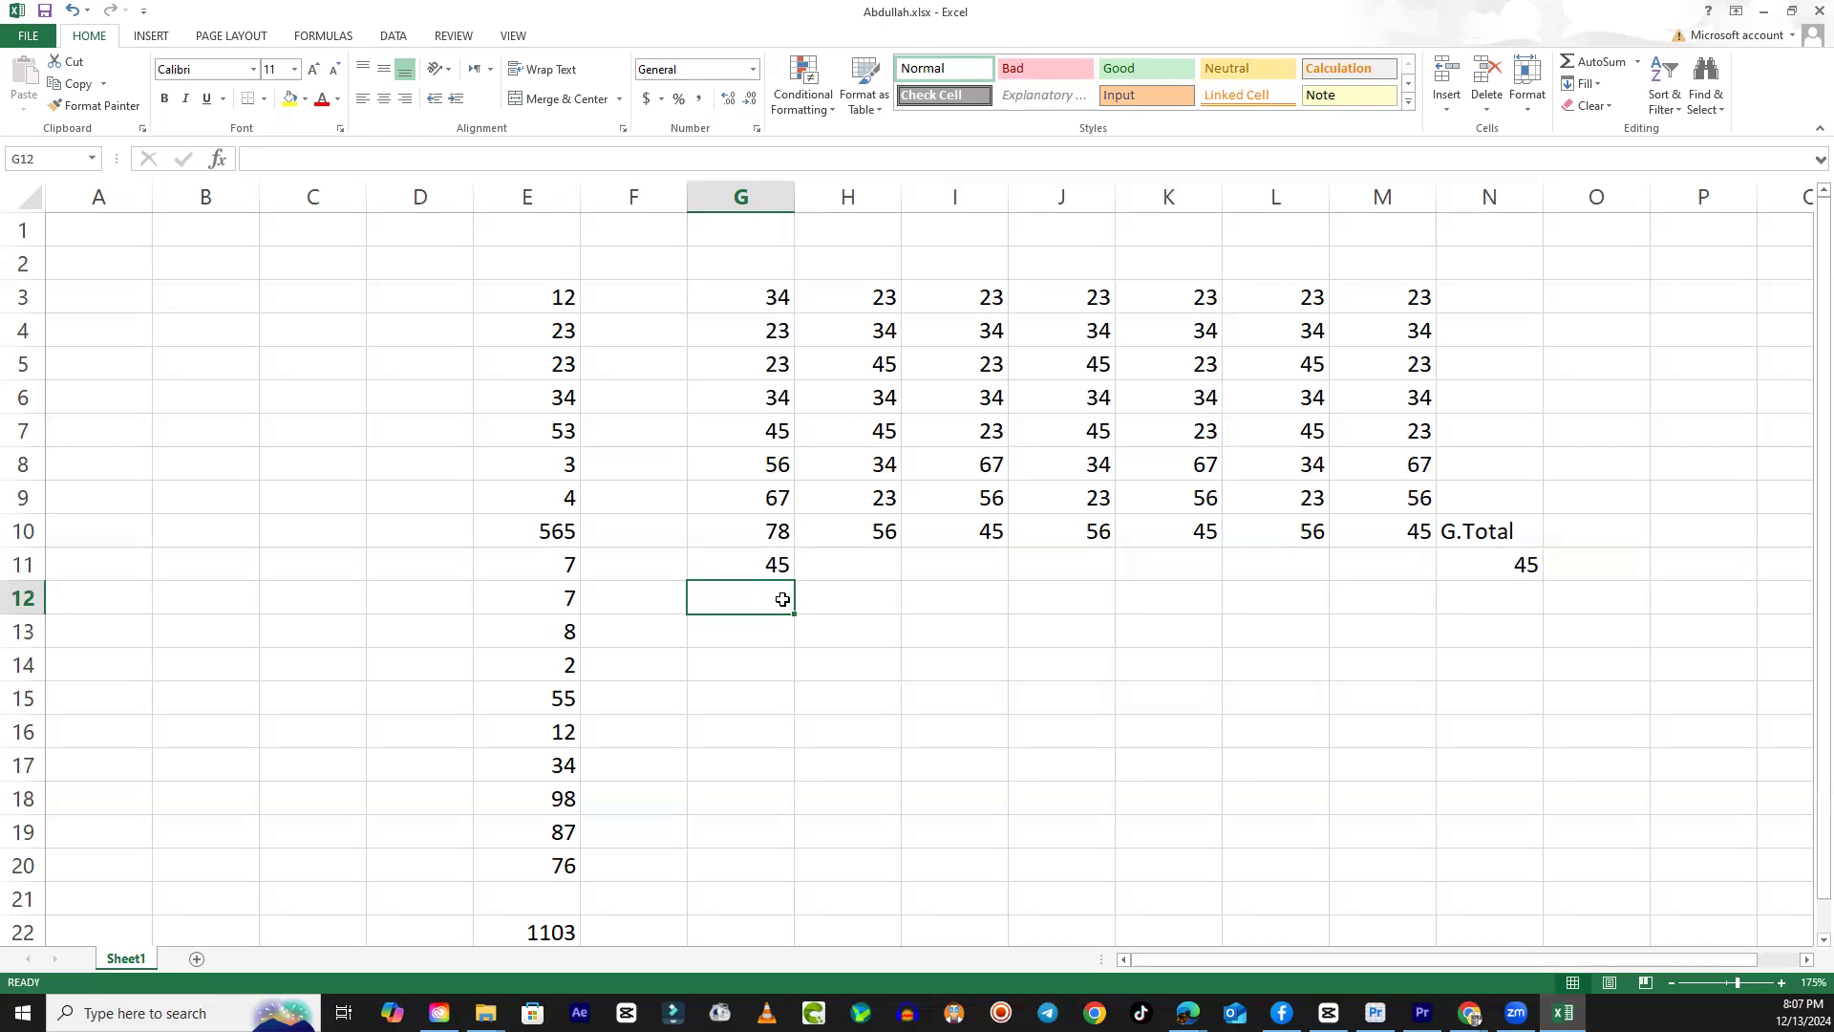
key("Up")
key("Delete")
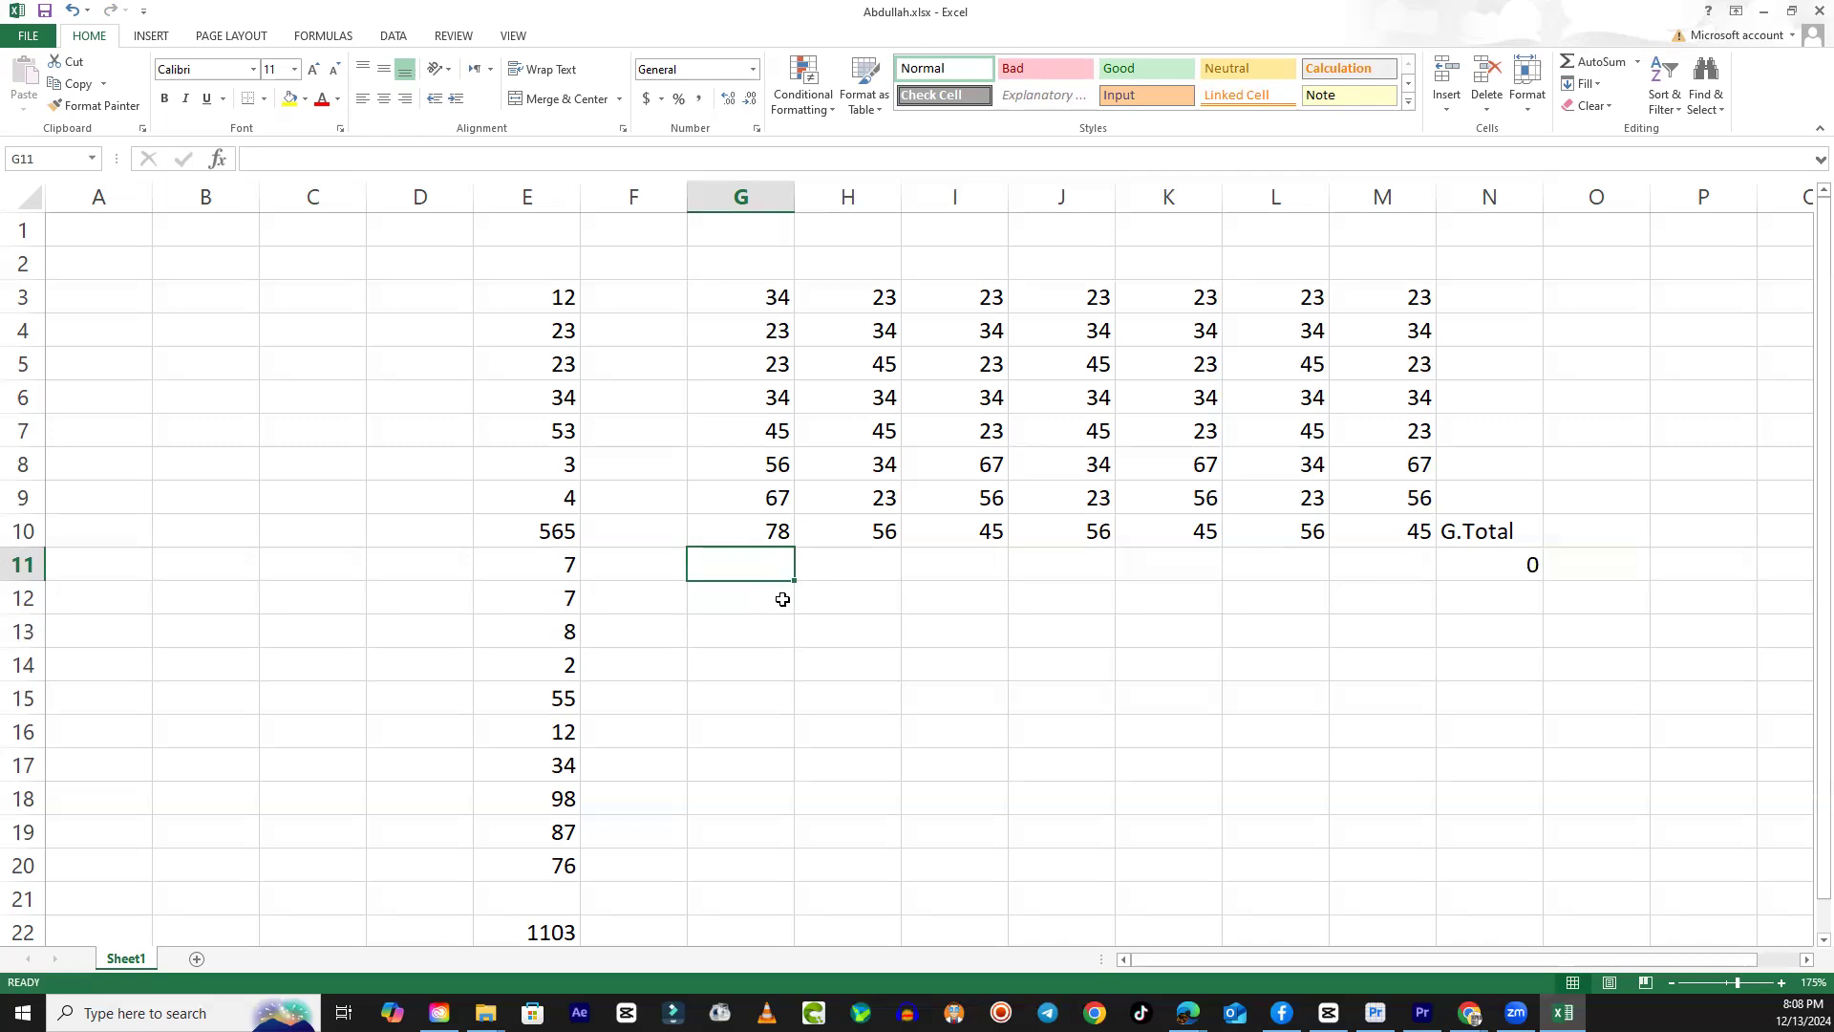
key("Right")
key("Right")
key("Right")
key("Right")
key("Right")
key("Right")
key("Left")
key("Left")
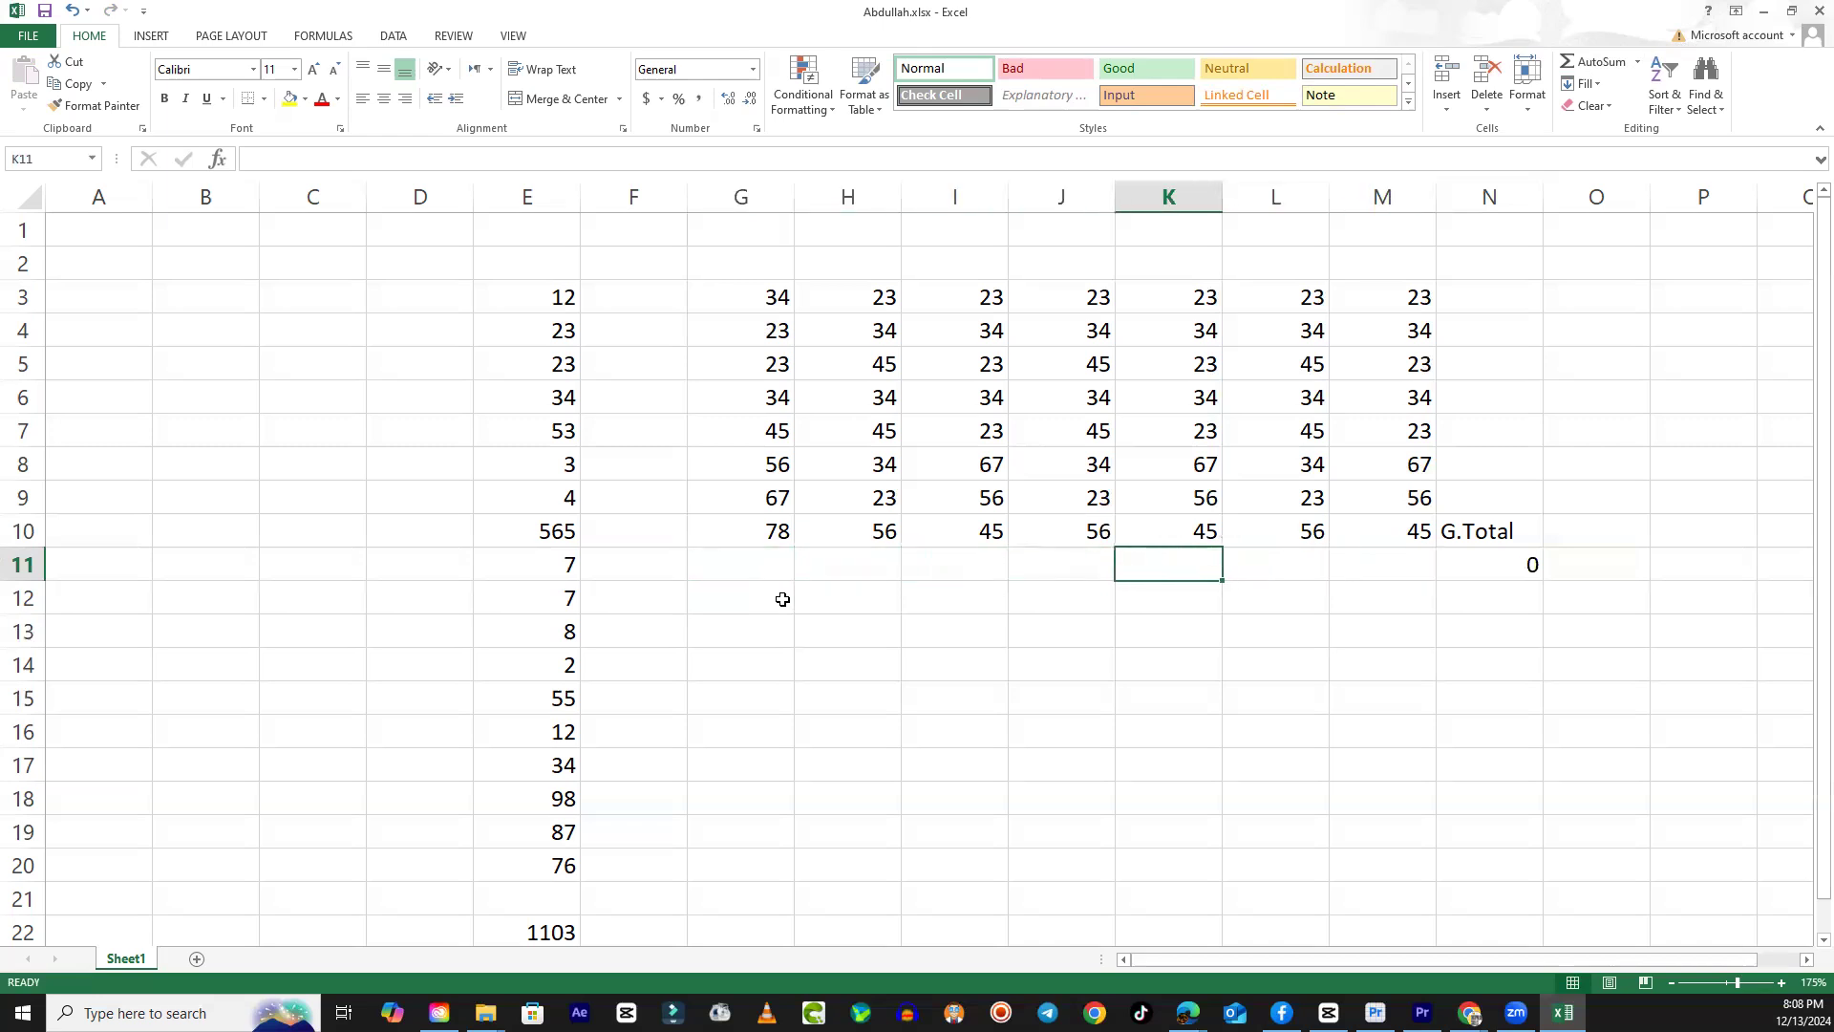
key("Left")
key("Left")
key("Left")
key("Left")
key("Left")
key("Right")
Replace the numbers in G3:G10 with 3, 4, 66, 77, 88, 99, 87 and 776.
key("Up")
key("Up")
key("Up")
key("Up")
key("Up")
key("Up")
key("Up")
key("Up")
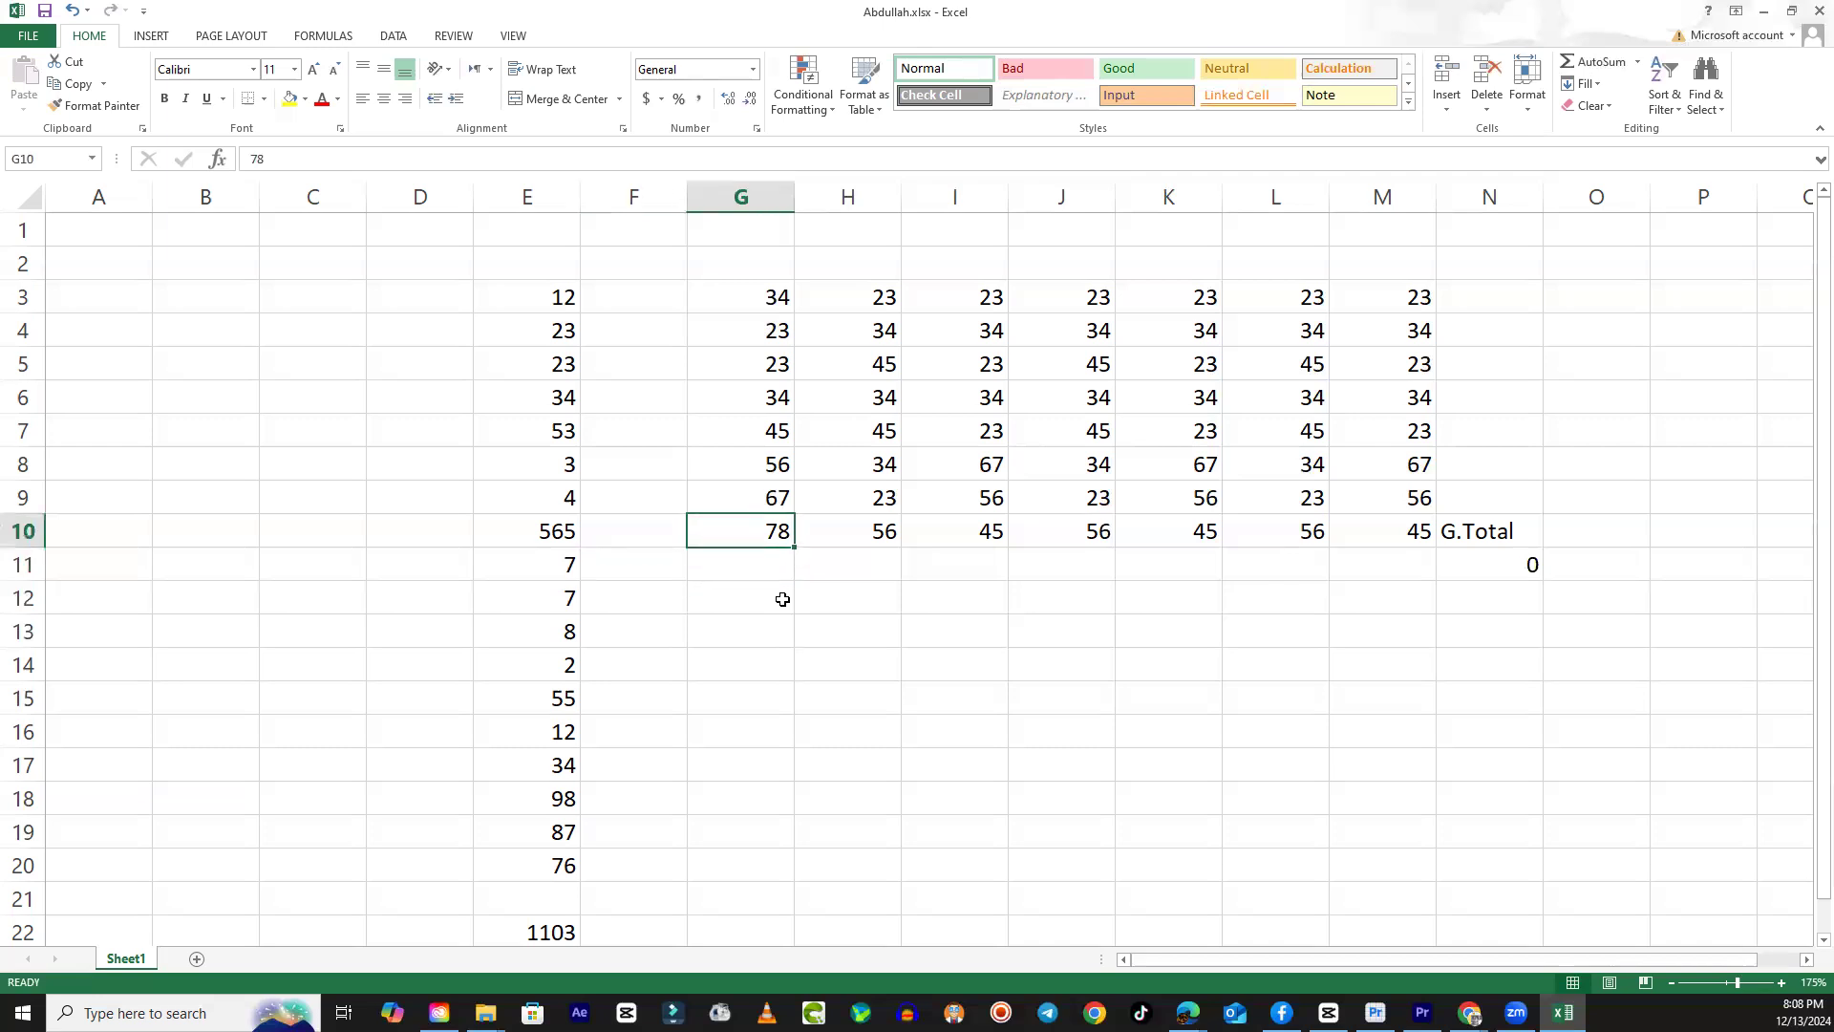
type("3")
key("Return")
type("4")
key("Return")
type("66")
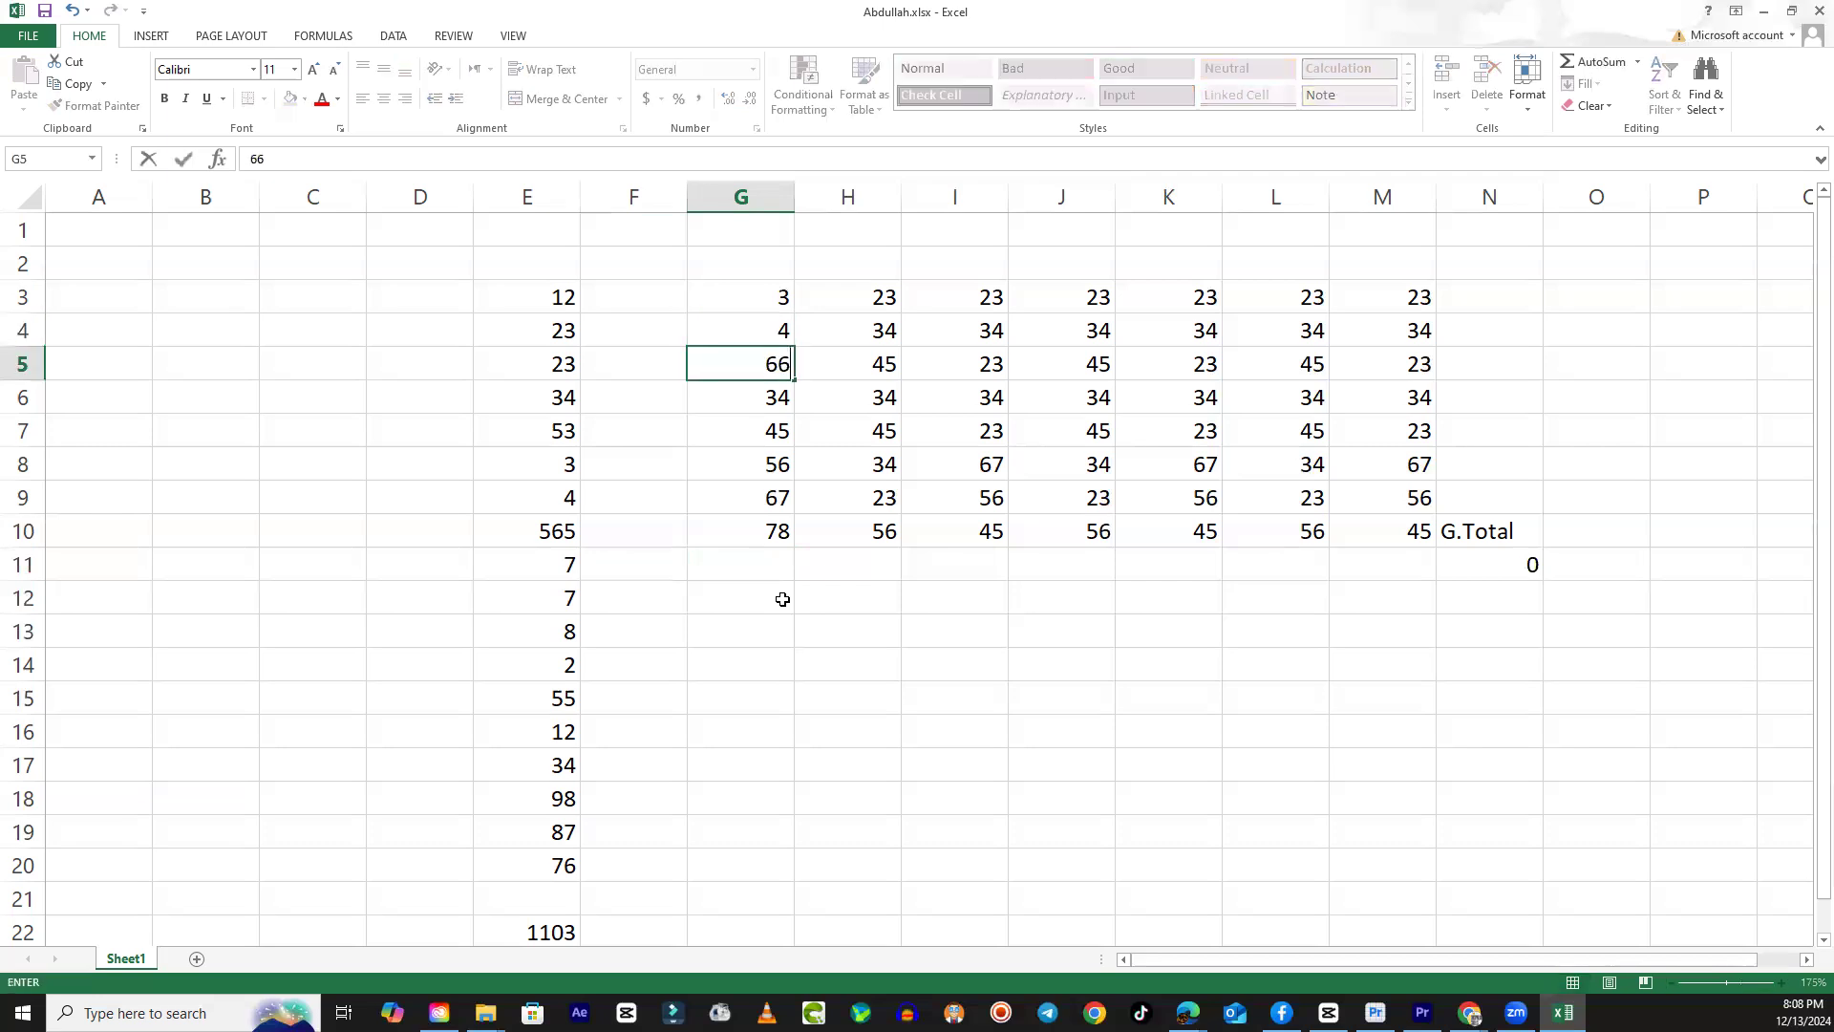
key("Return")
type("77")
key("Return")
type("88")
key("Return")
type("99")
key("Return")
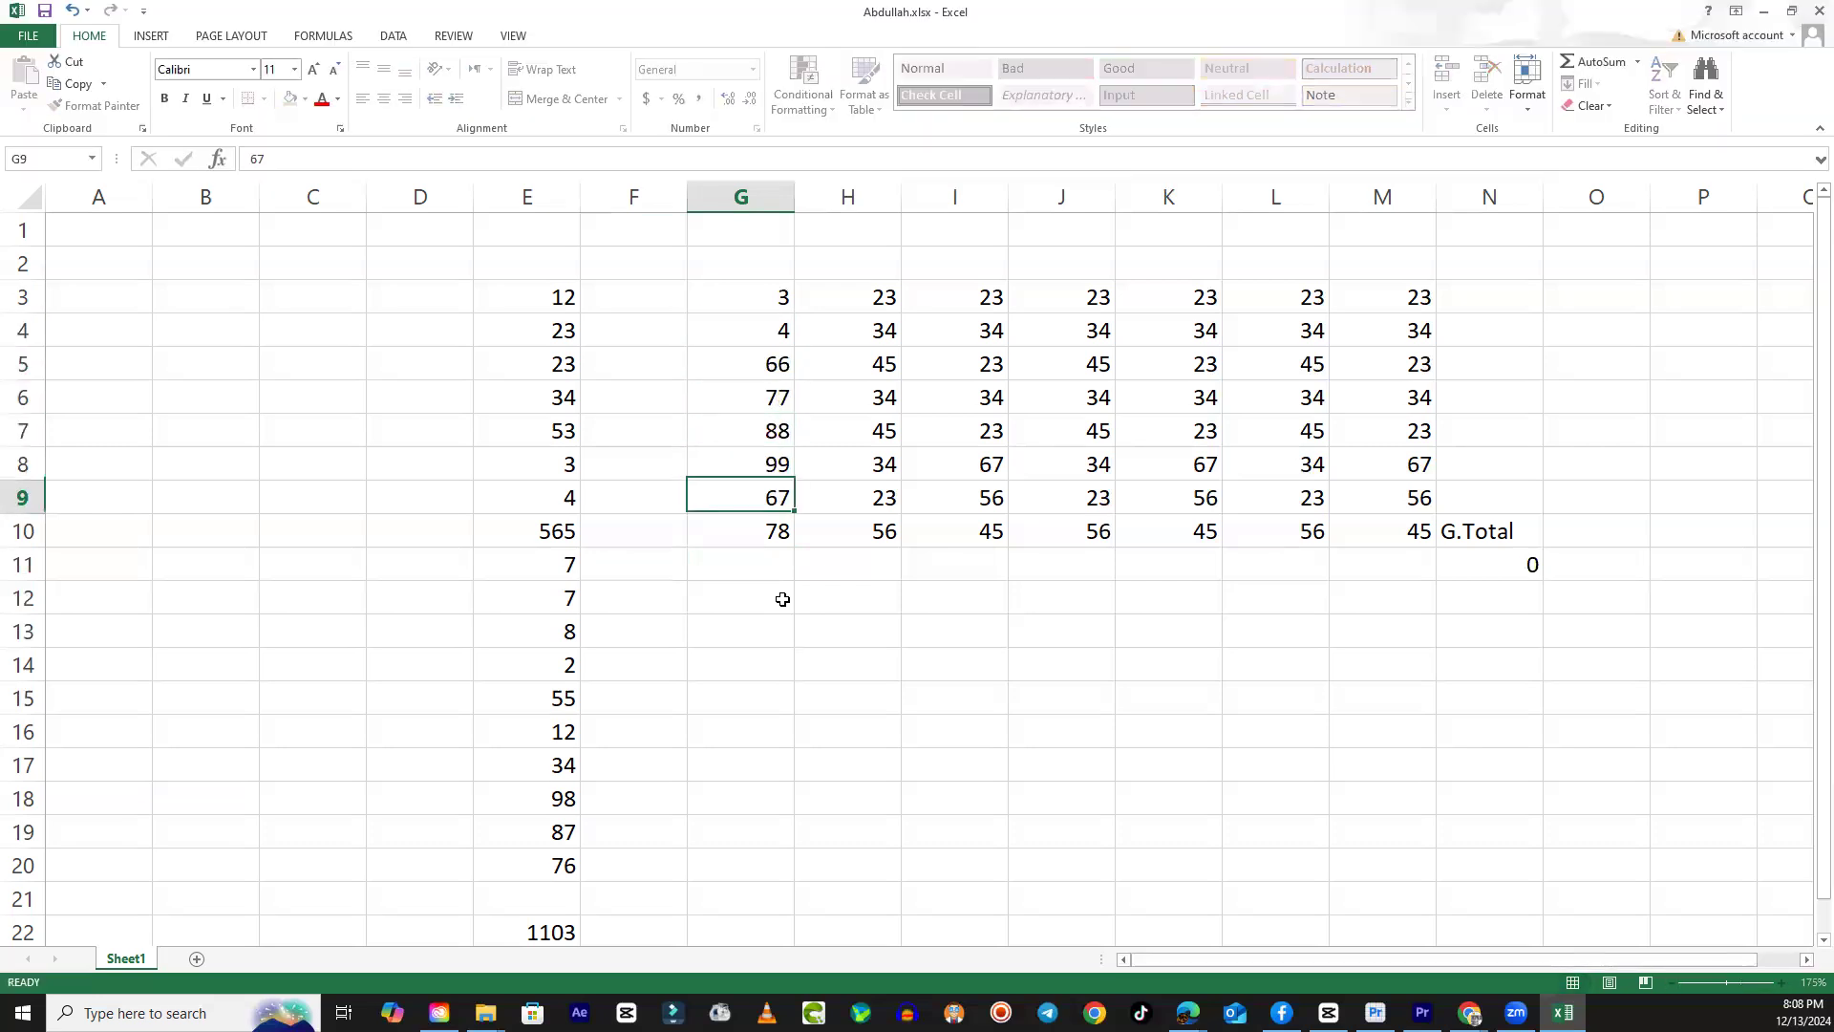
type("87")
key("Return")
type("776")
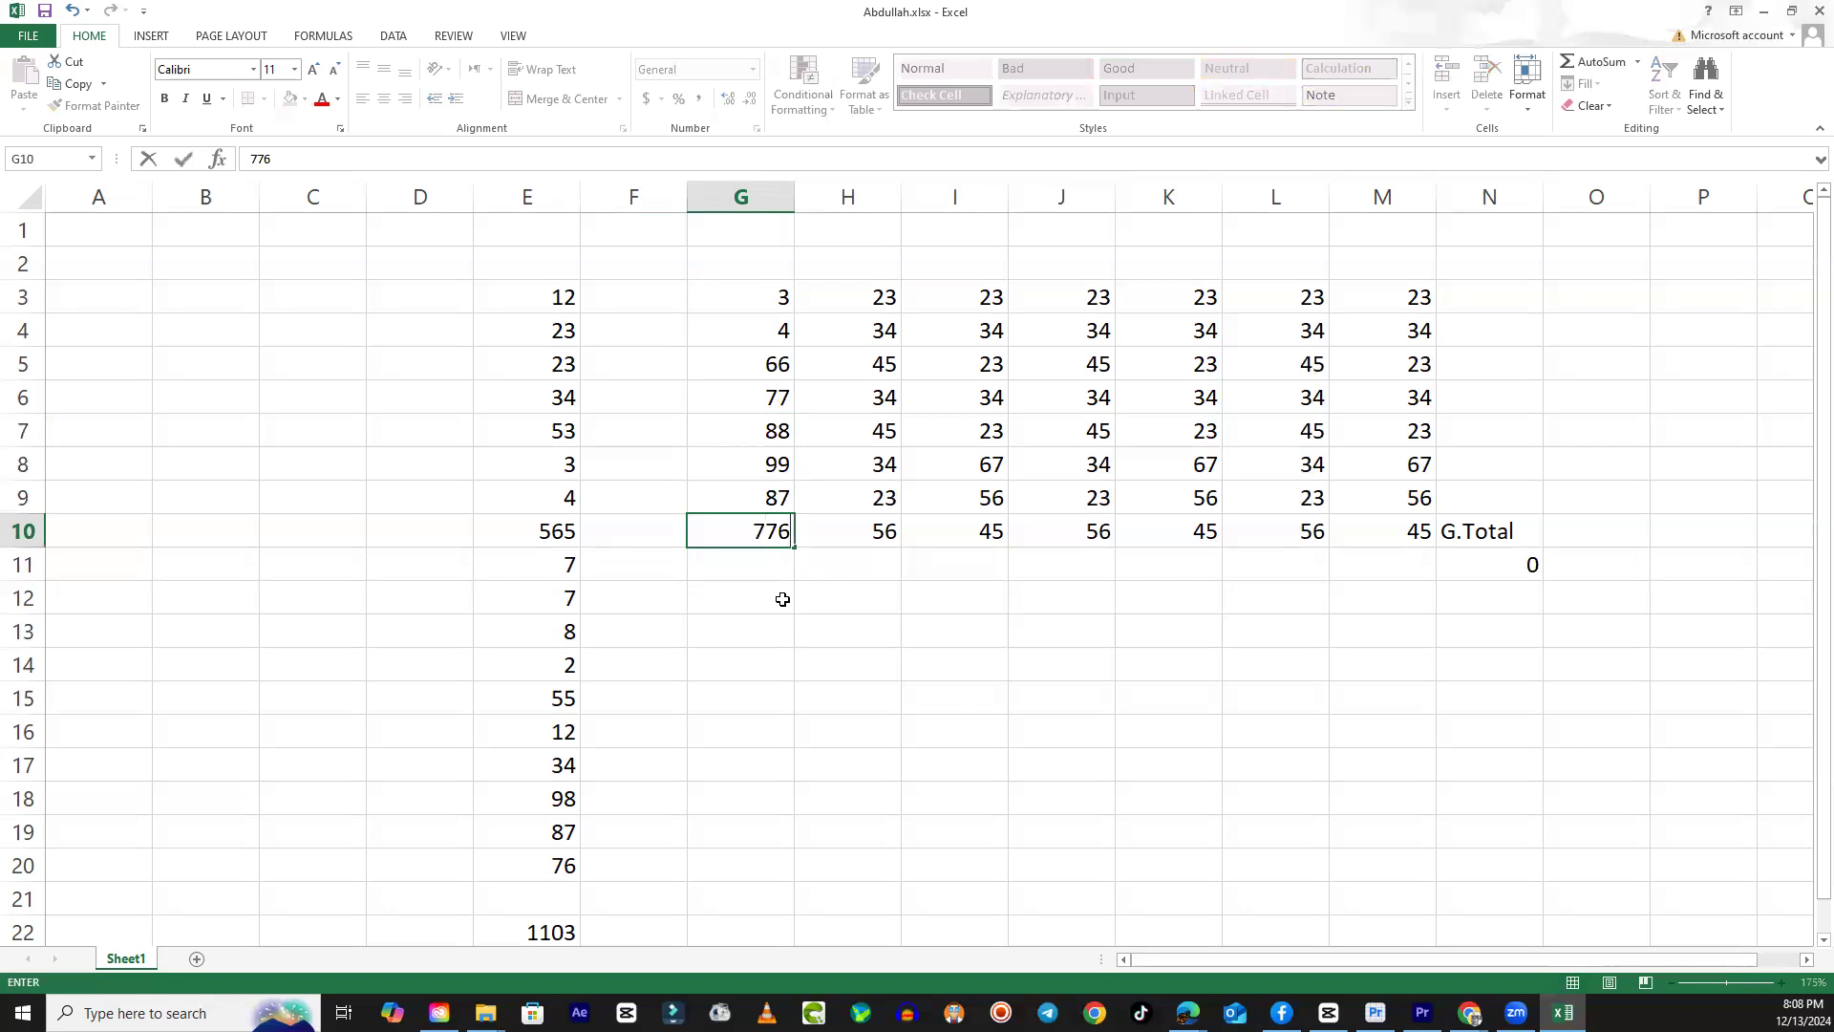
key("Return")
key("Return")
key("Up")
key("Up")
key("Up")
key("Up")
key("Up")
key("Up")
key("Up")
key("Up")
key("Up")
key("Down")
key("Down")
key("Down")
key("Down")
key("Down")
key("Down")
key("Down")
key("Down")
key("Down")
key("Down")
Find the smallest number in G3:G10 by entering a MIN formula in cell G11.
key("Up")
key("Up")
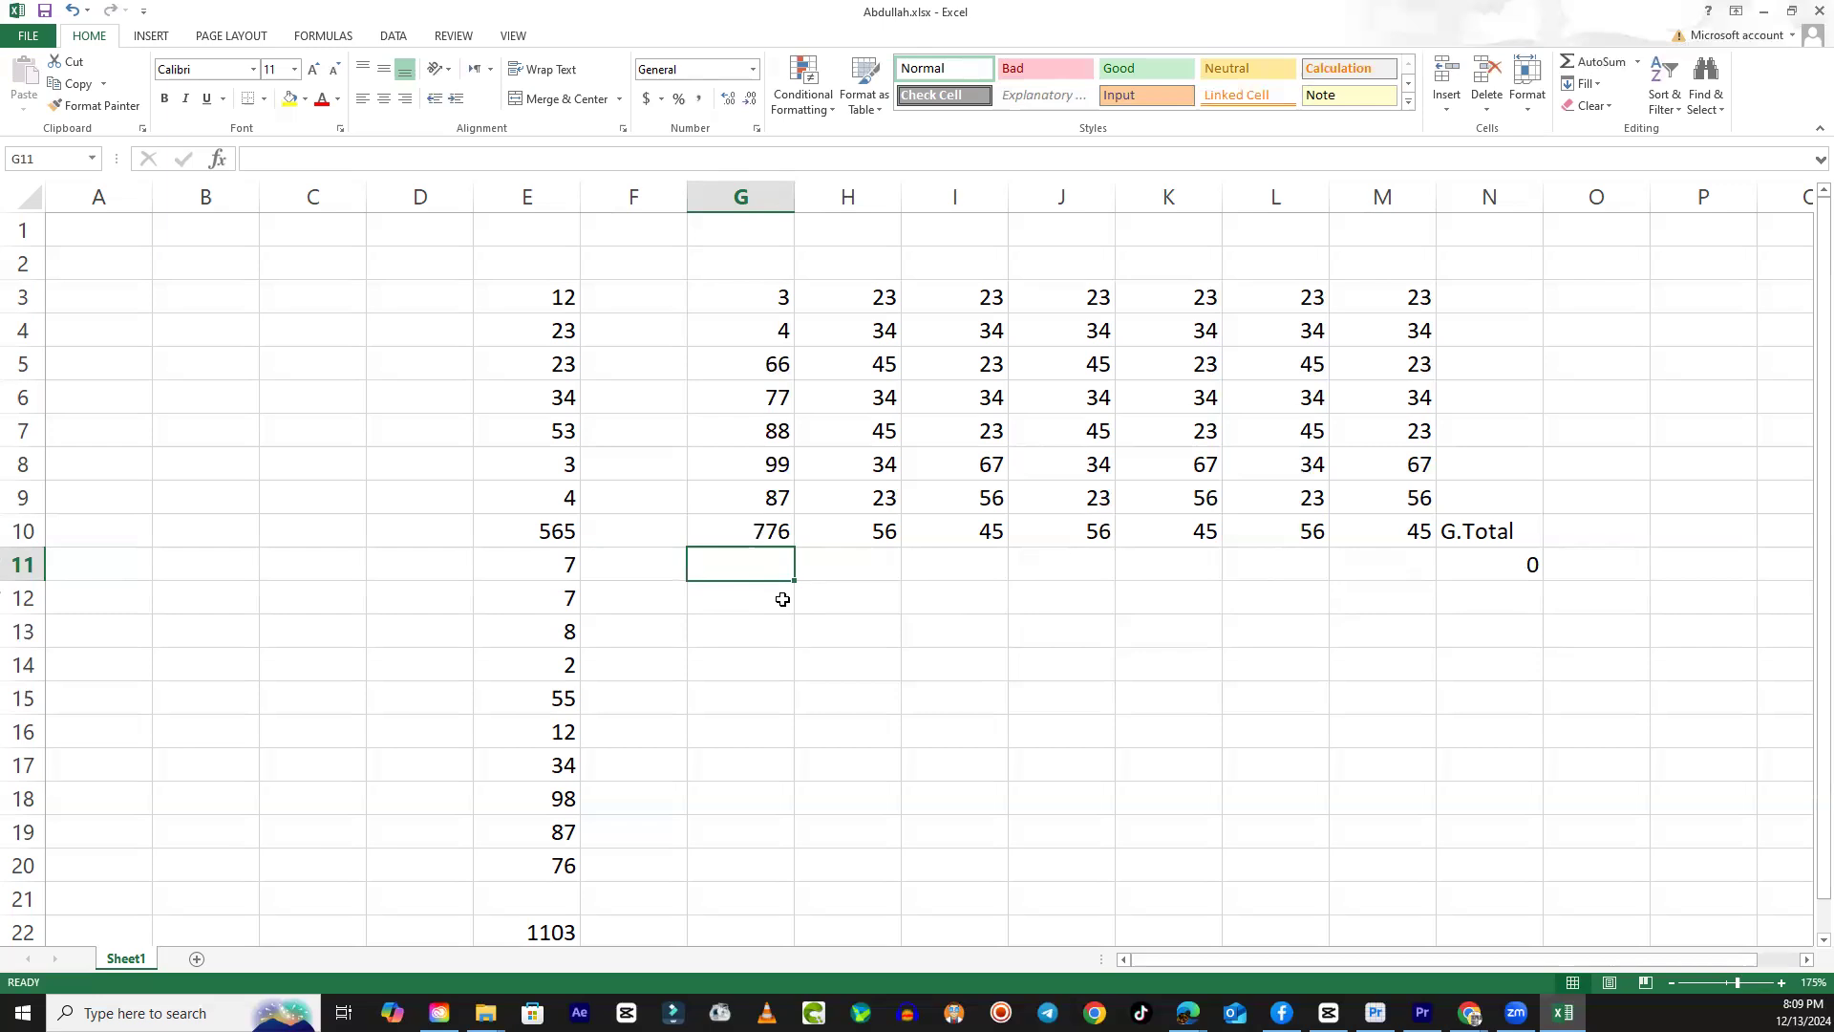
type("=")
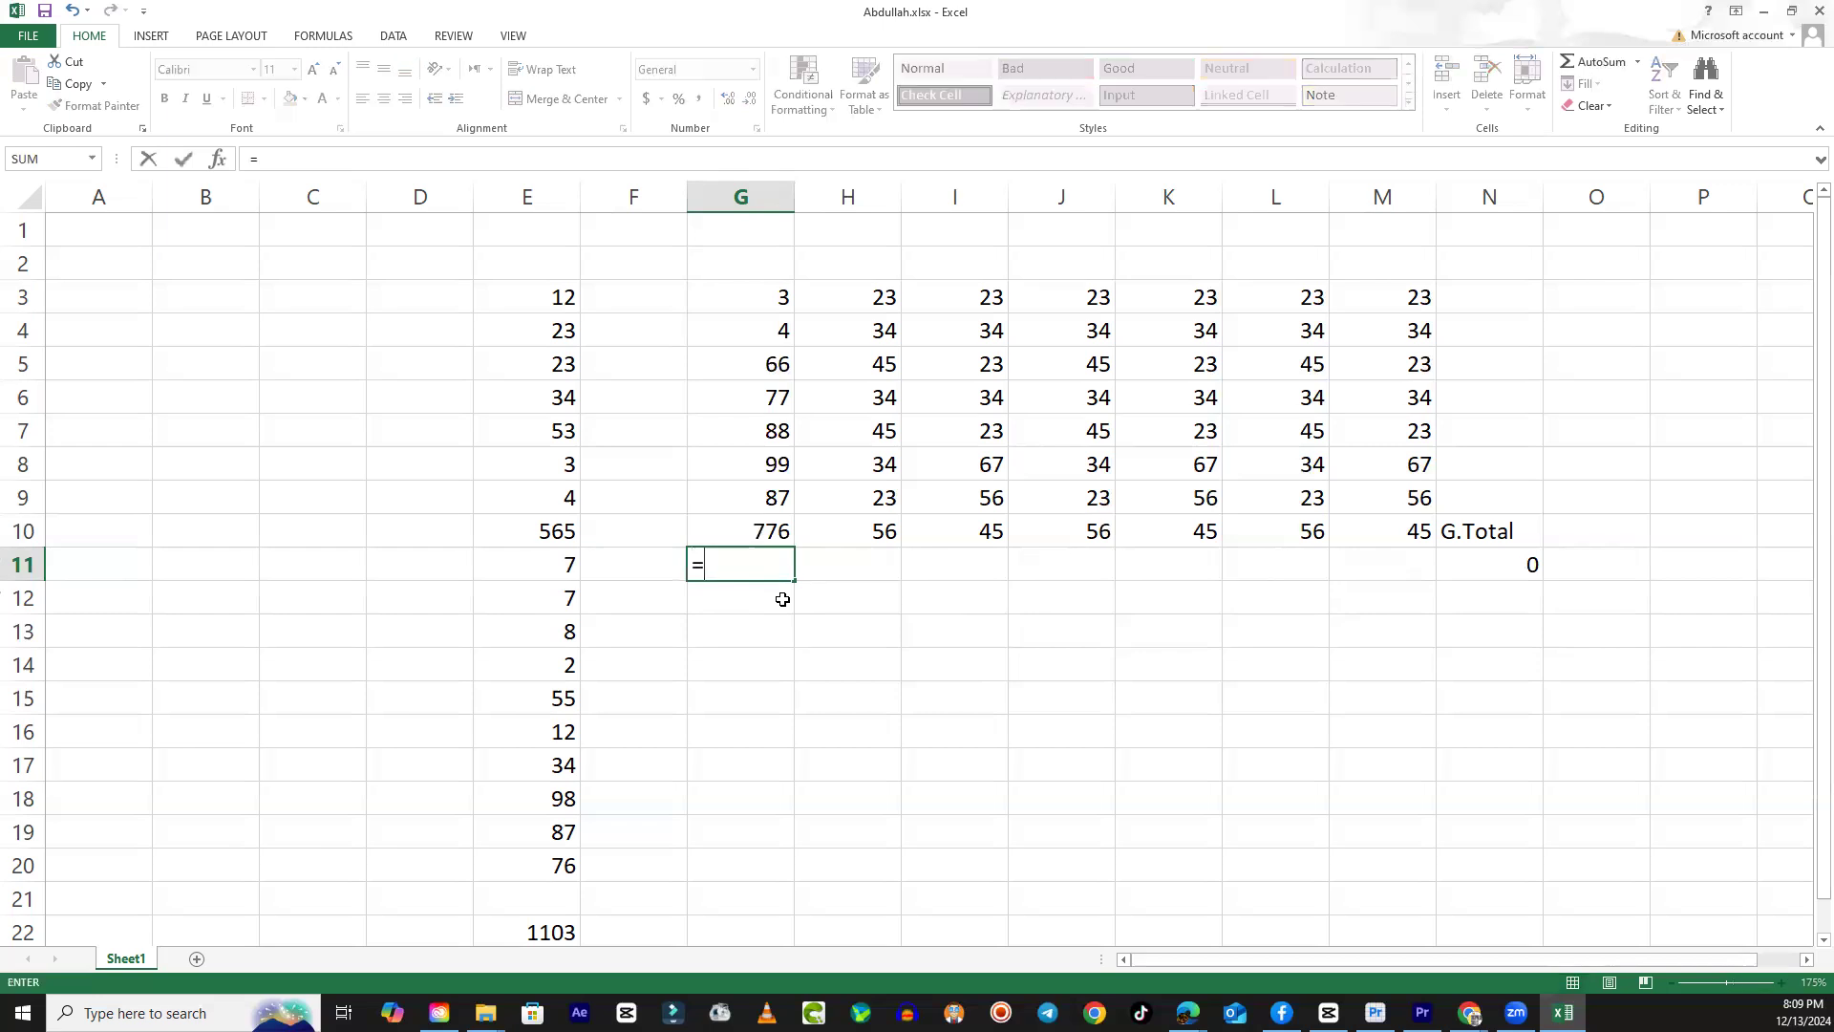
type("min")
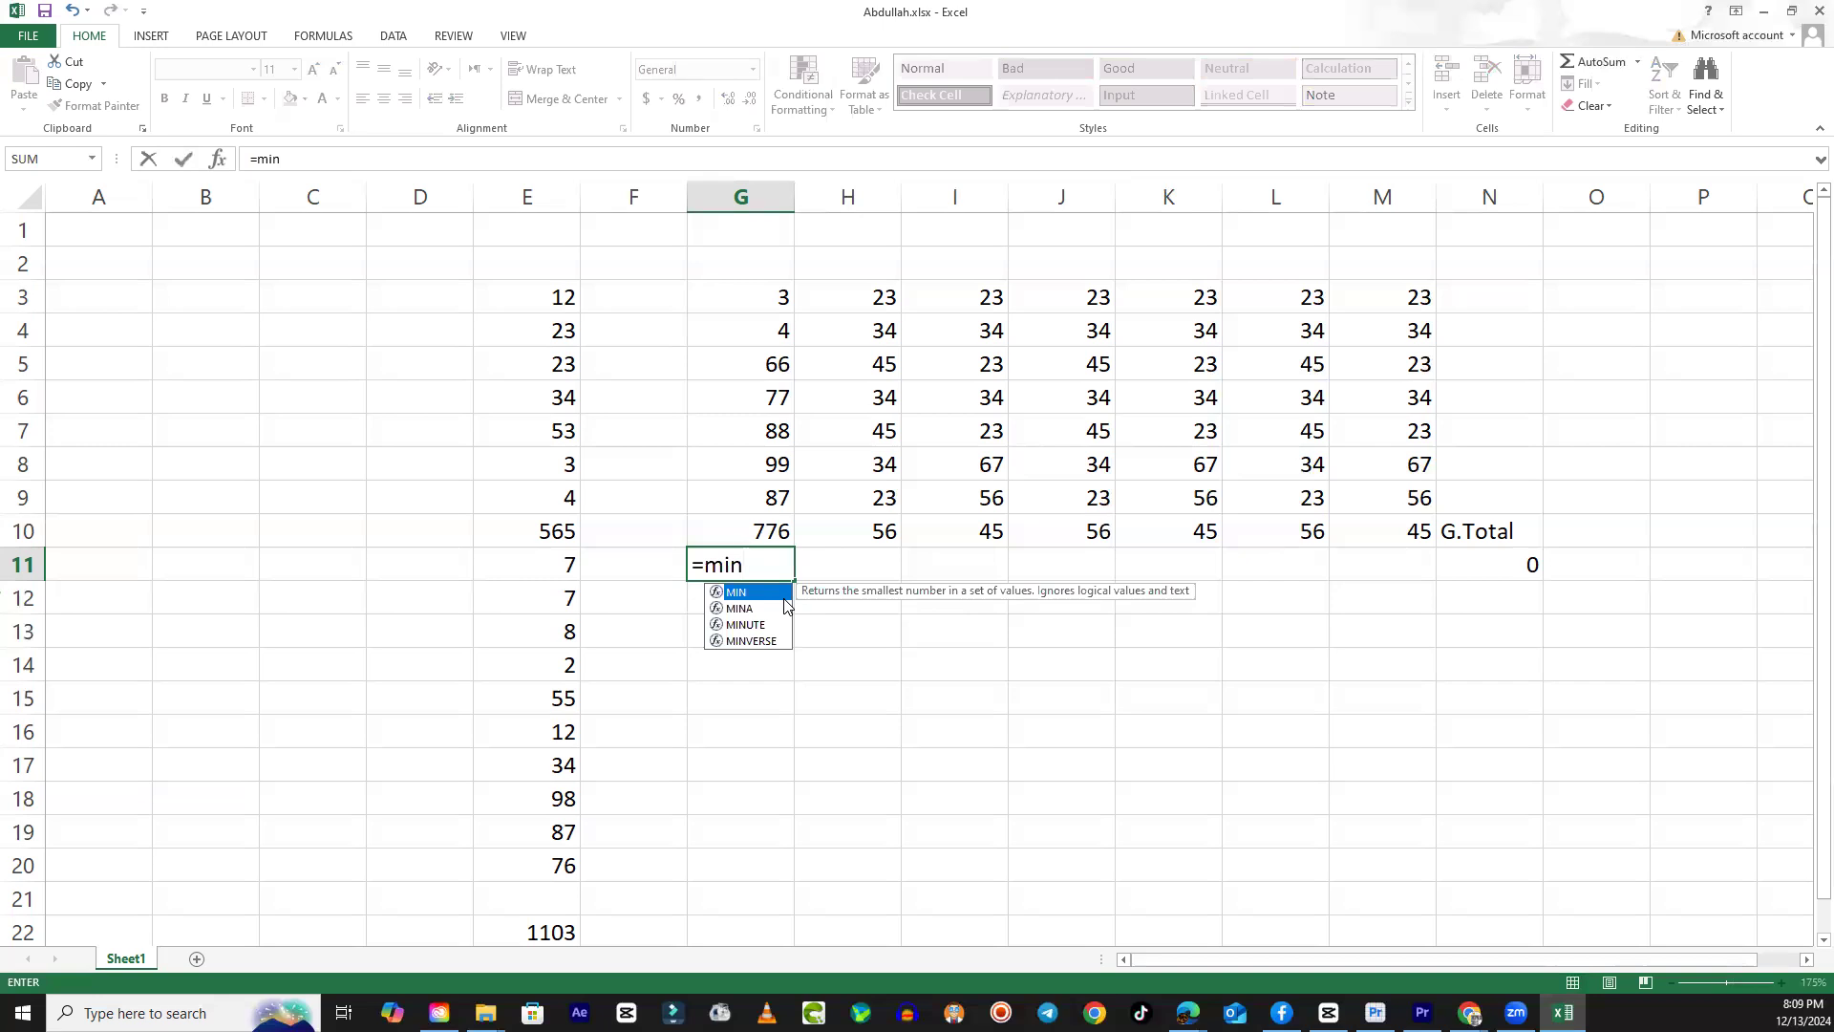
type("(")
left_click_drag(770, 296, 744, 518)
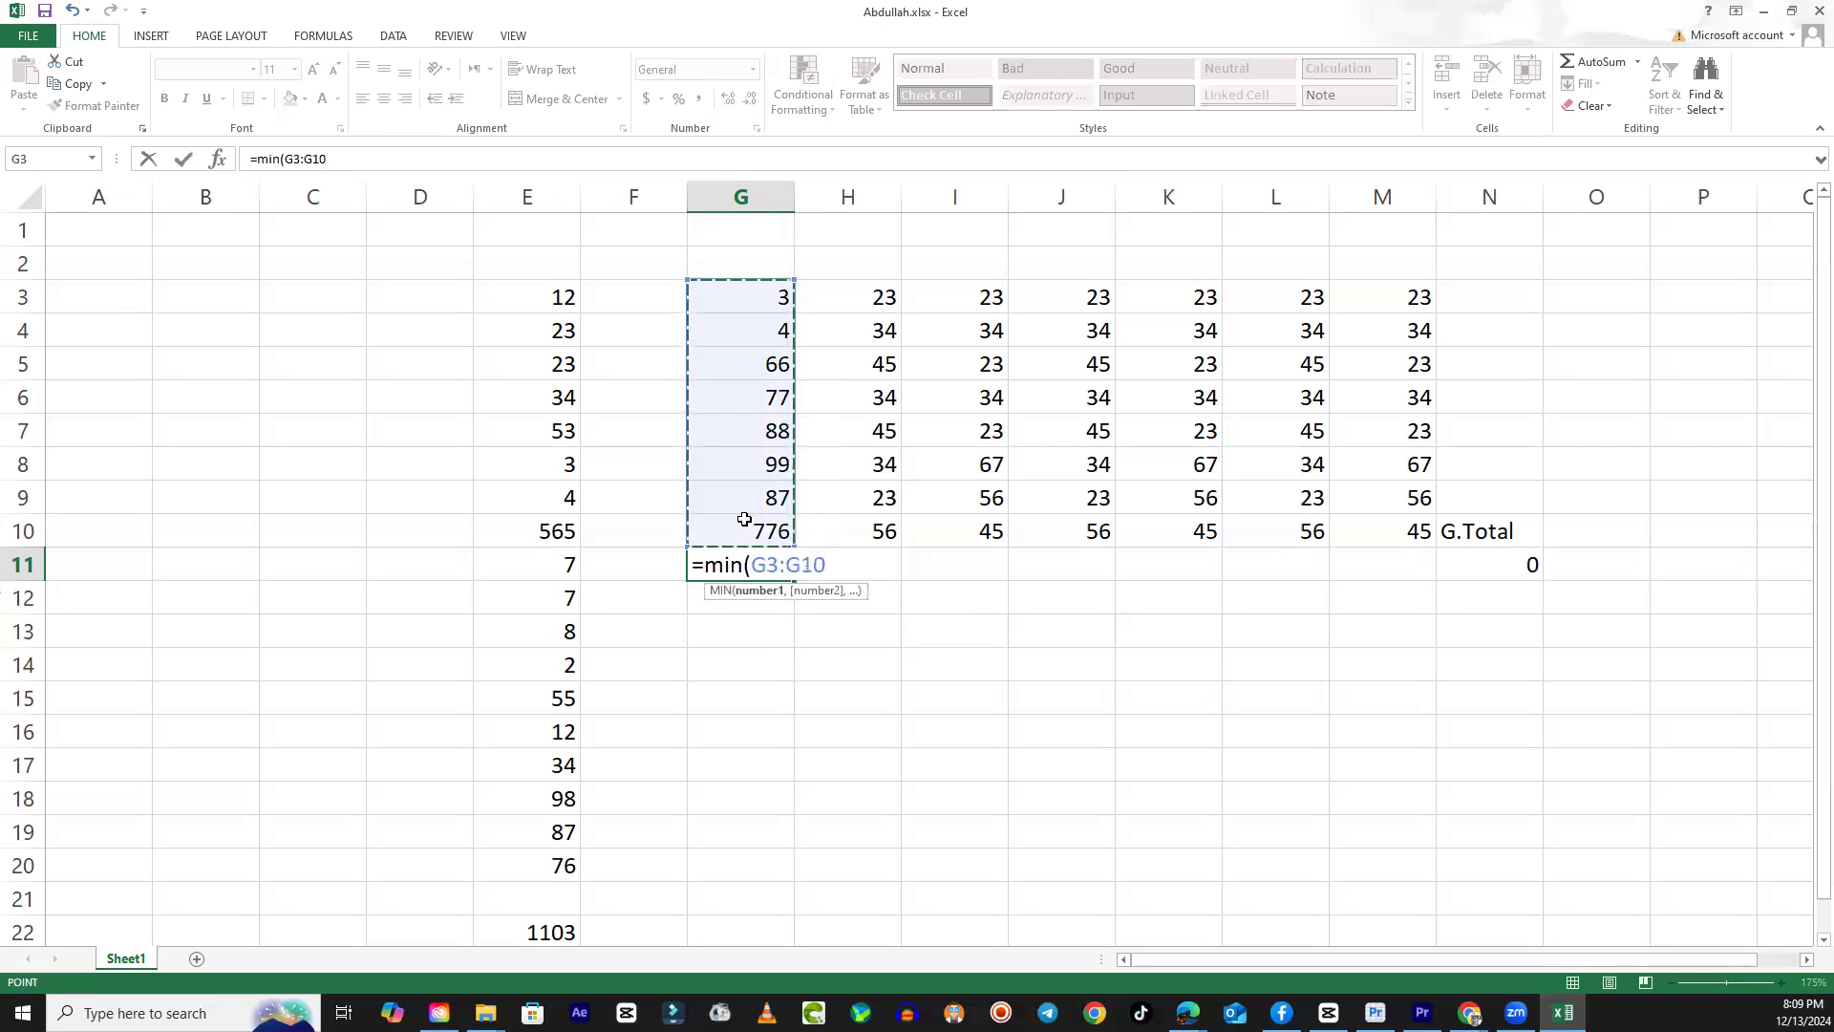
type(")")
key("Return")
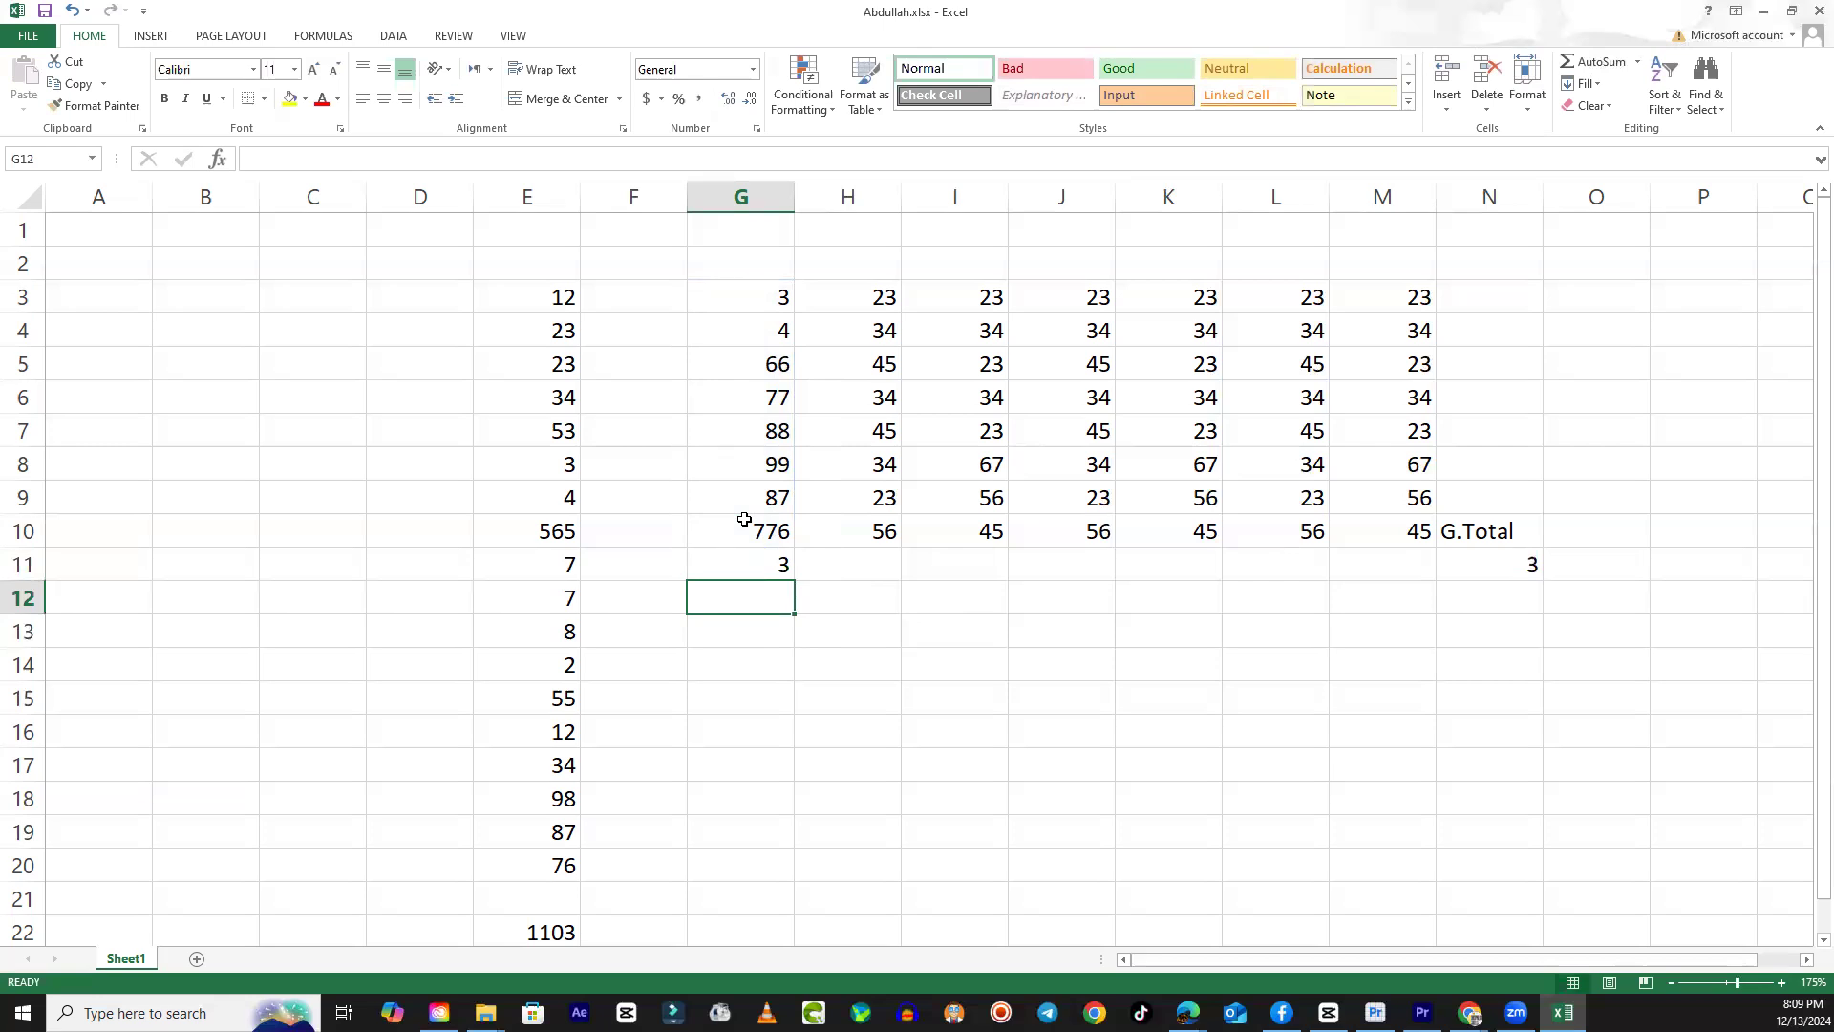
Edit the formula in G11 to use MAX instead of MIN over G3:G10.
key("Up")
key("F2")
key("Left")
key("Left")
key("Left")
key("Left")
key("Left")
key("Left")
key("Left")
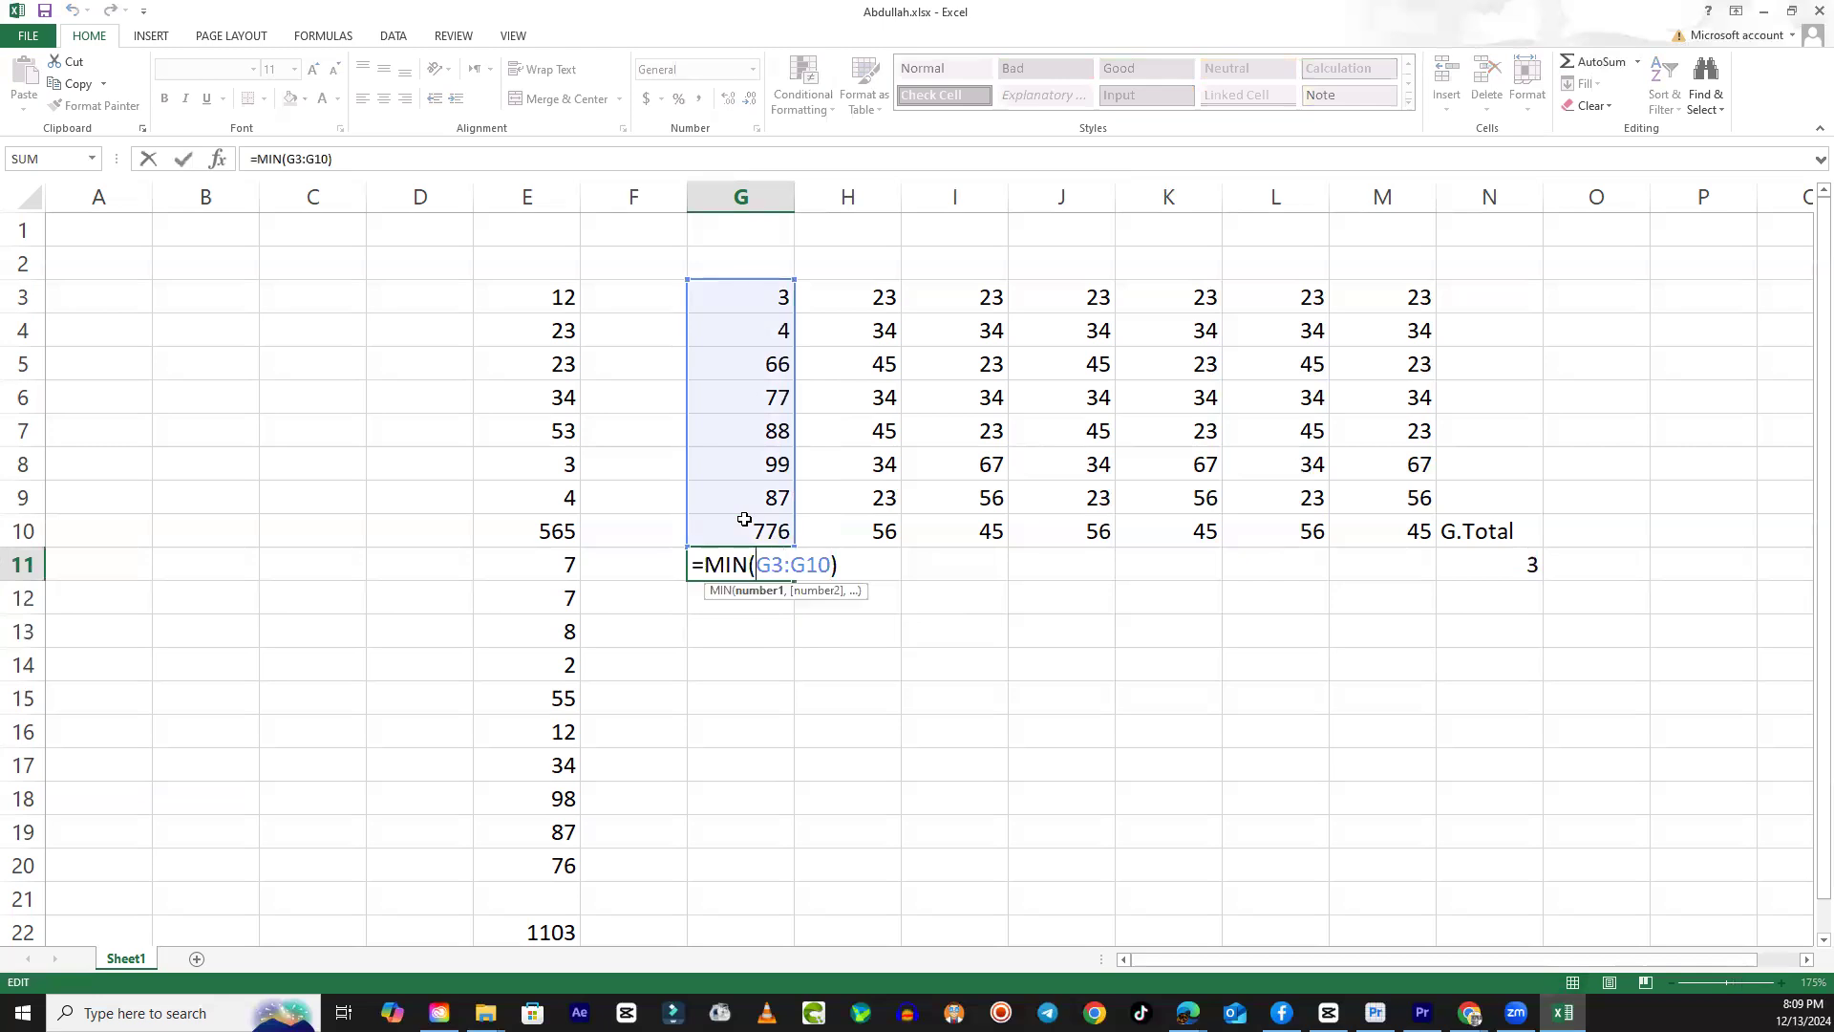
key("Left")
key("Left")
key("Delete")
key("BackSpace")
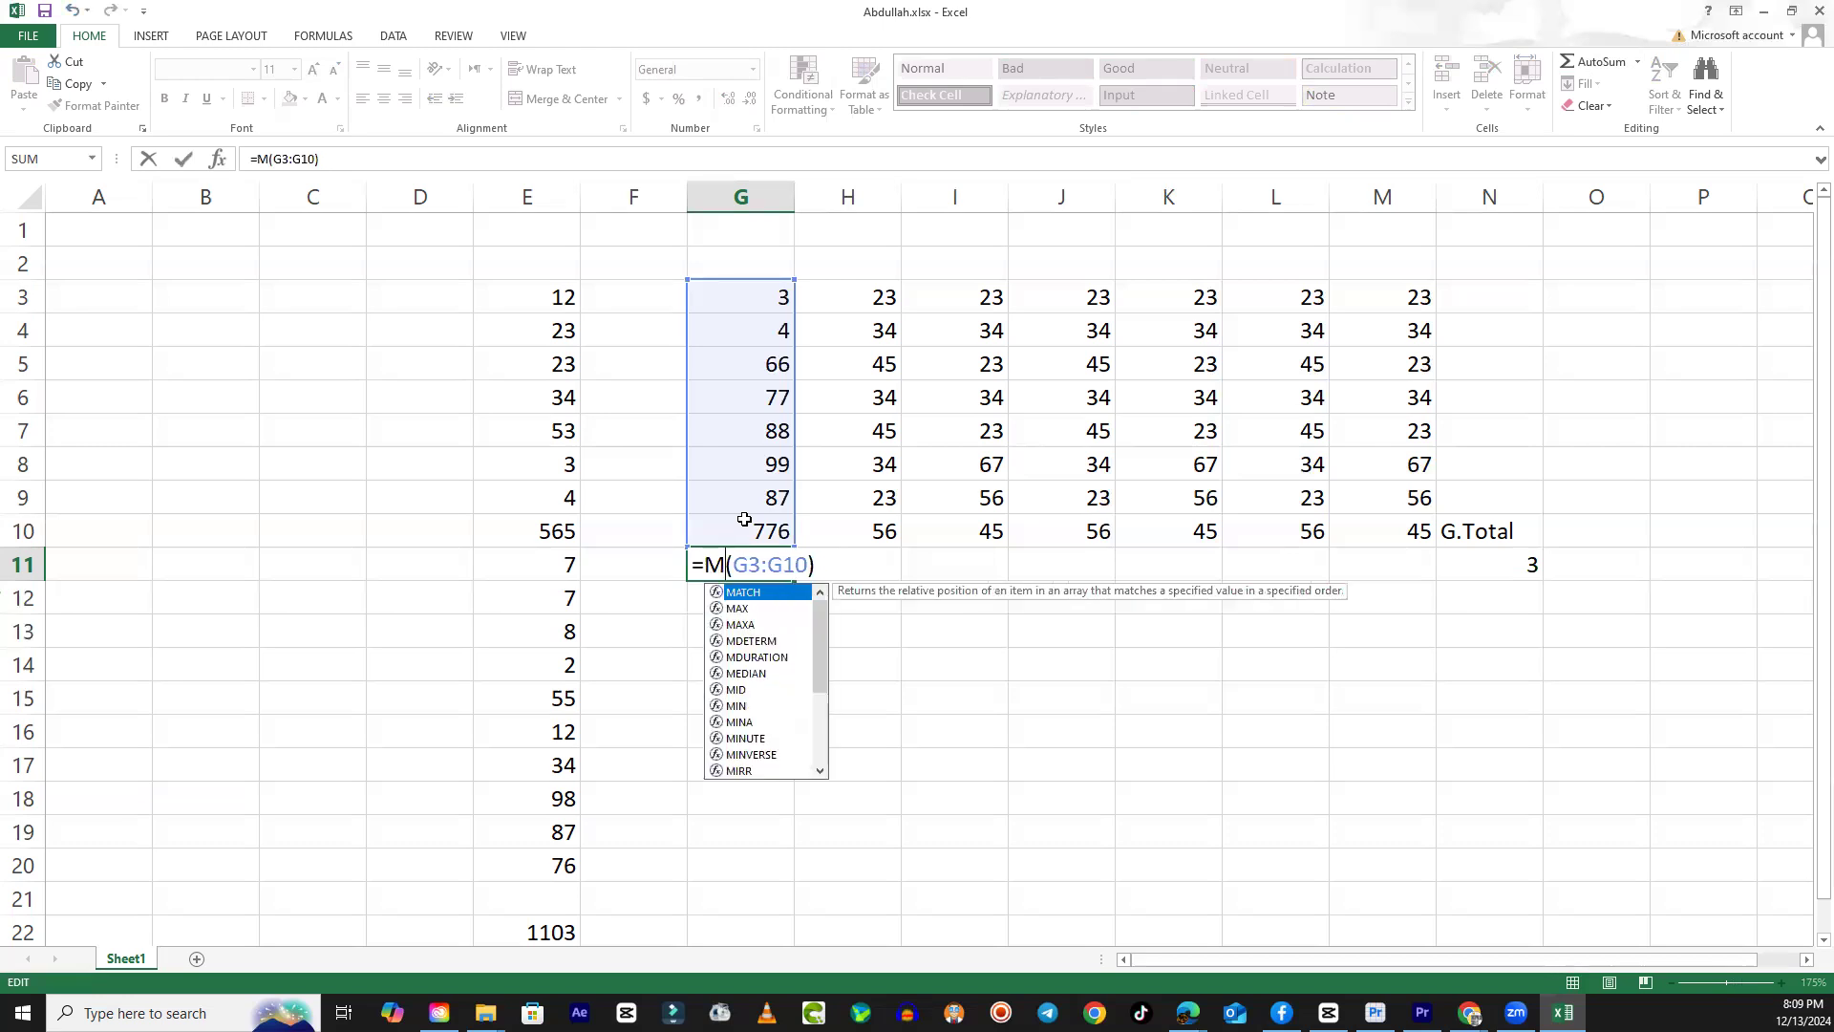
type("ax")
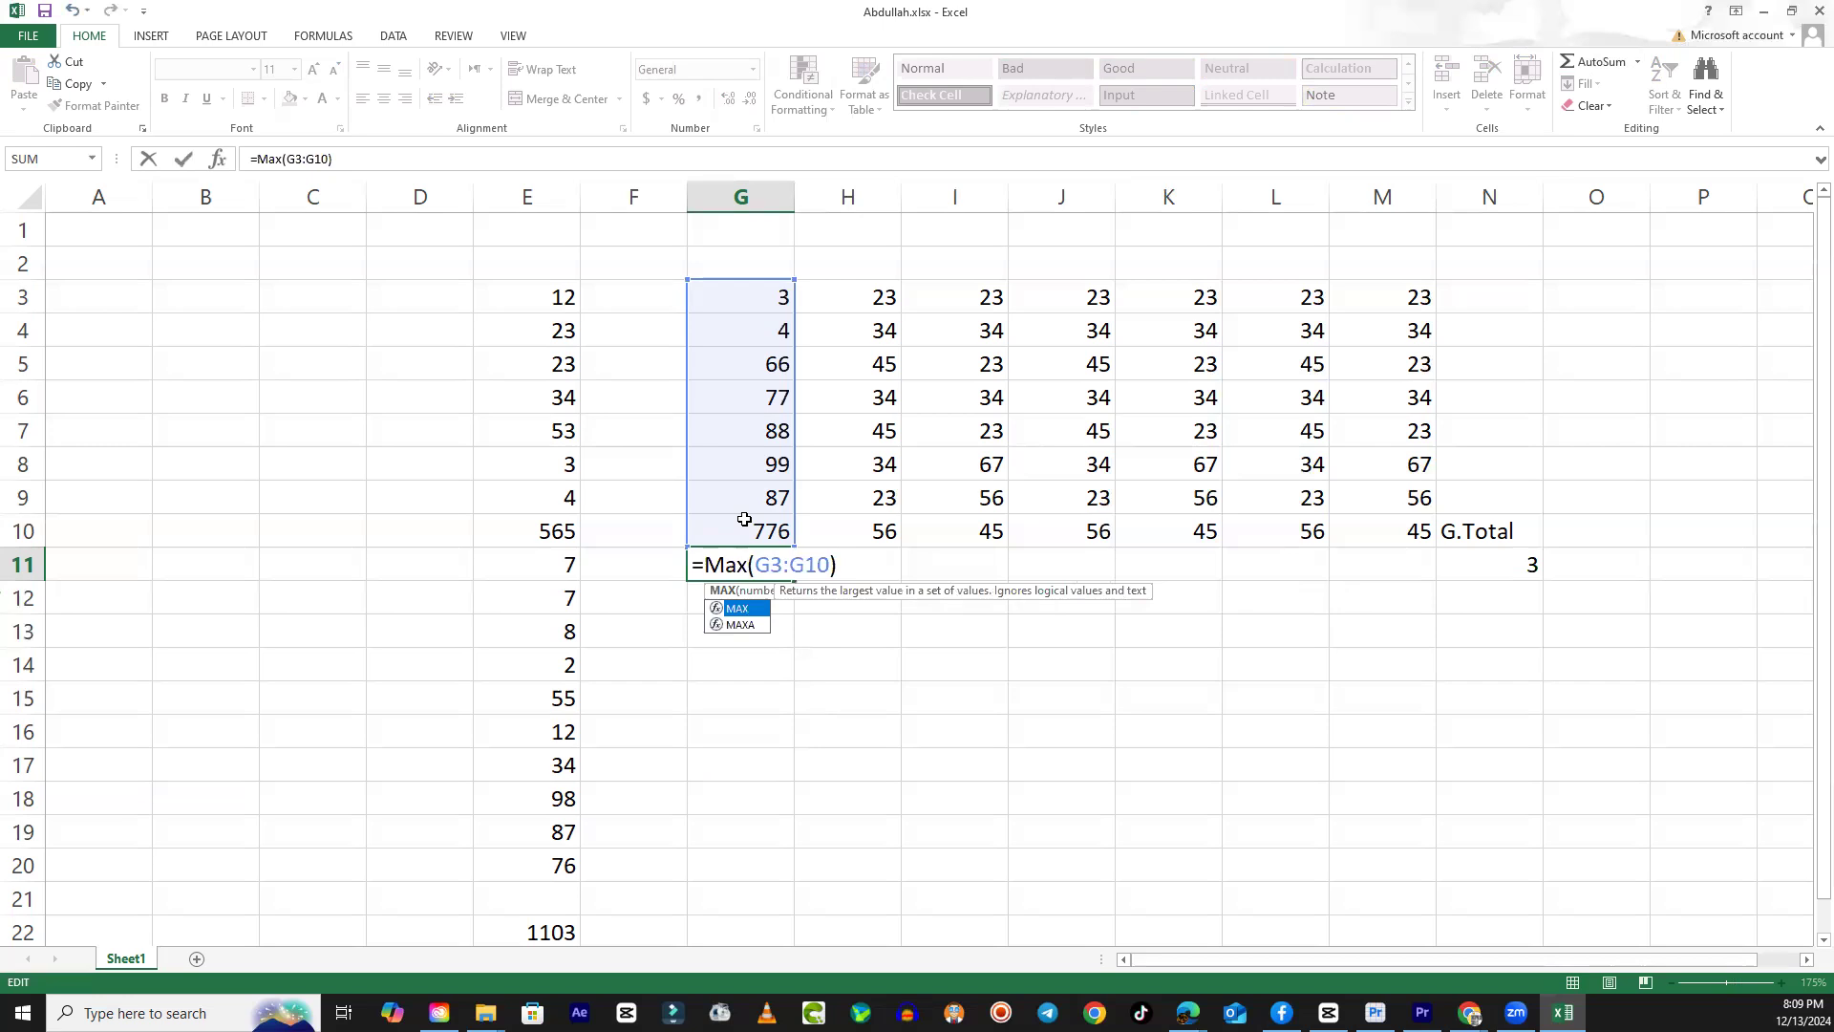
key("Return")
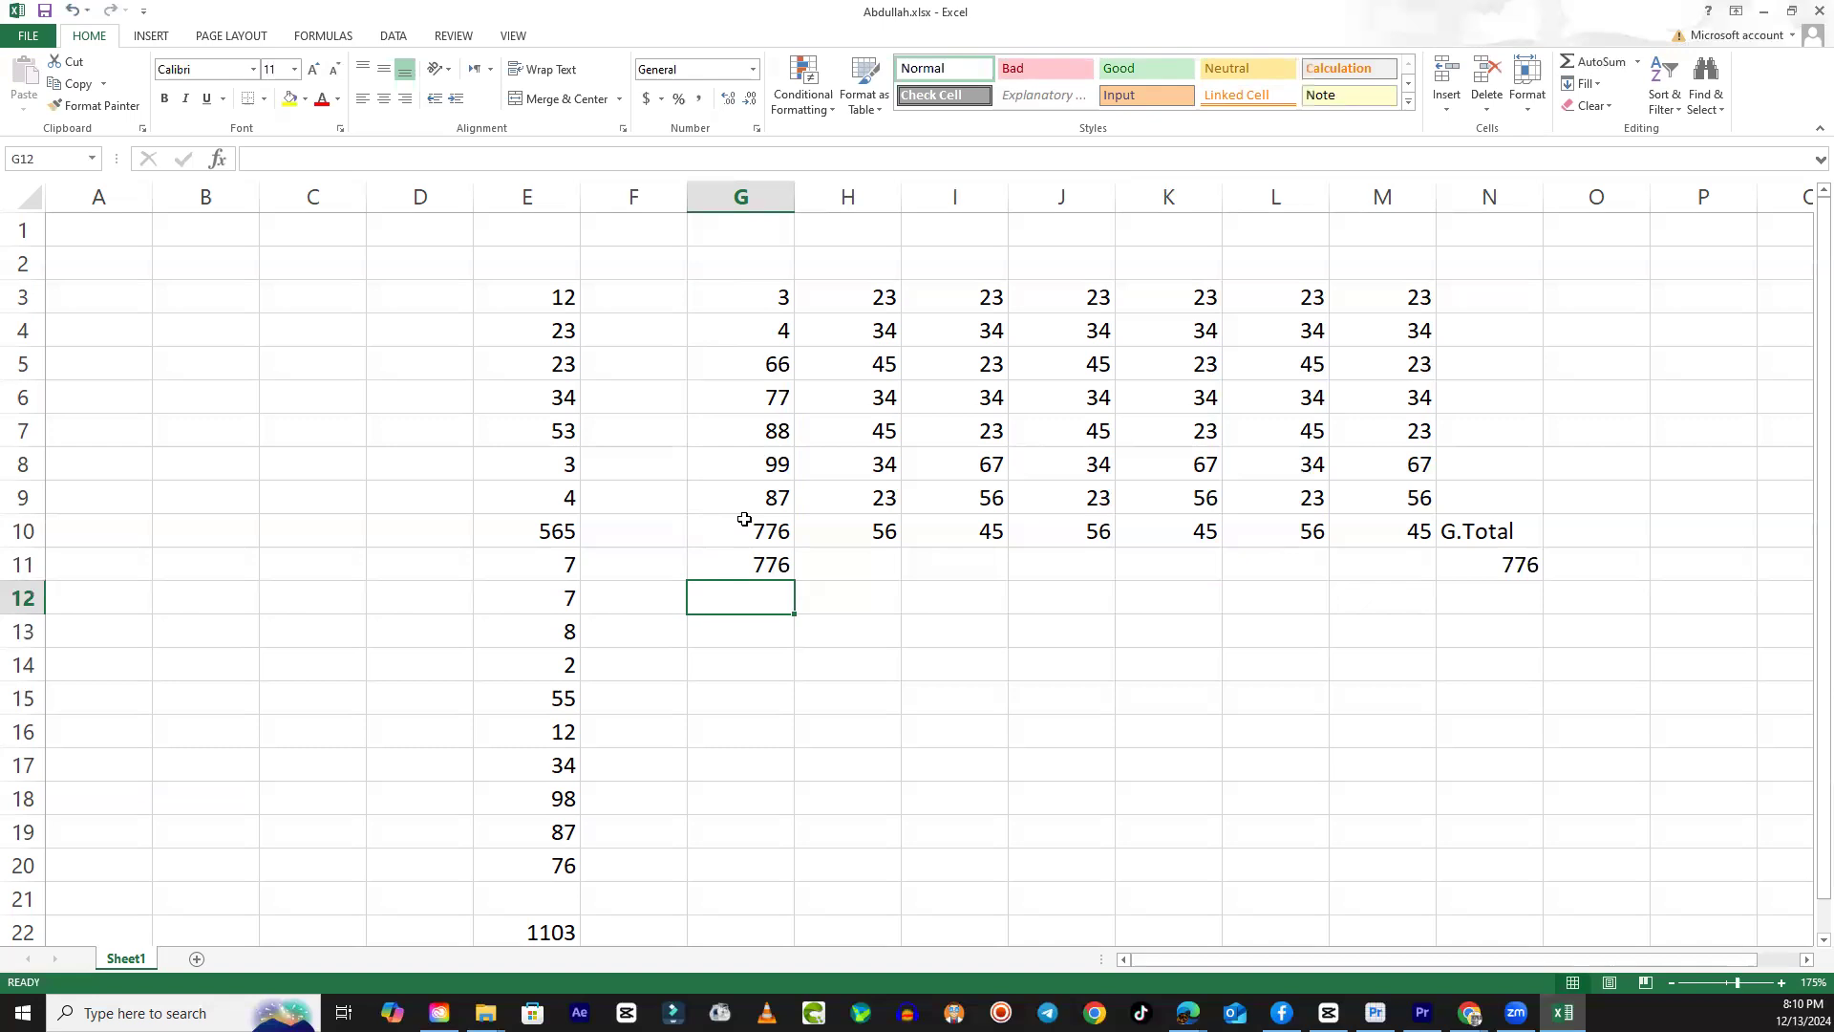
Clear the MAX formula from cell G11.
key("Up")
key("Up")
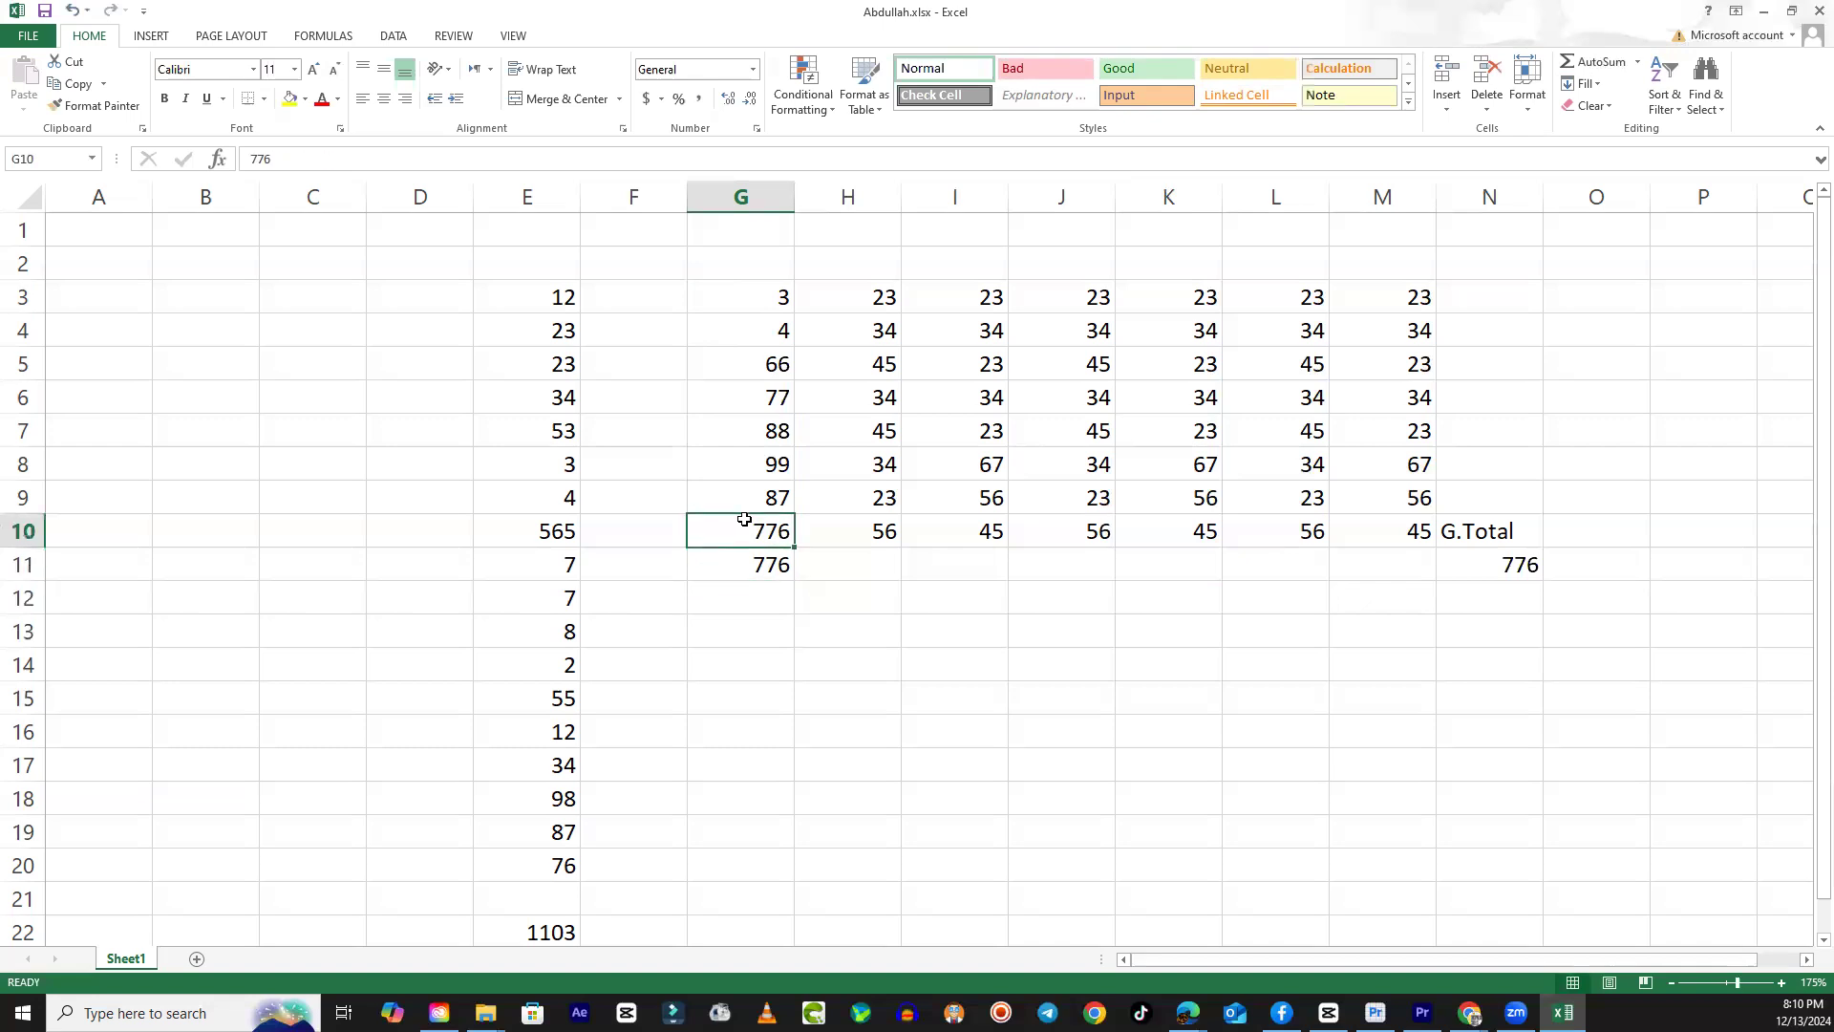
key("Down")
key("Delete")
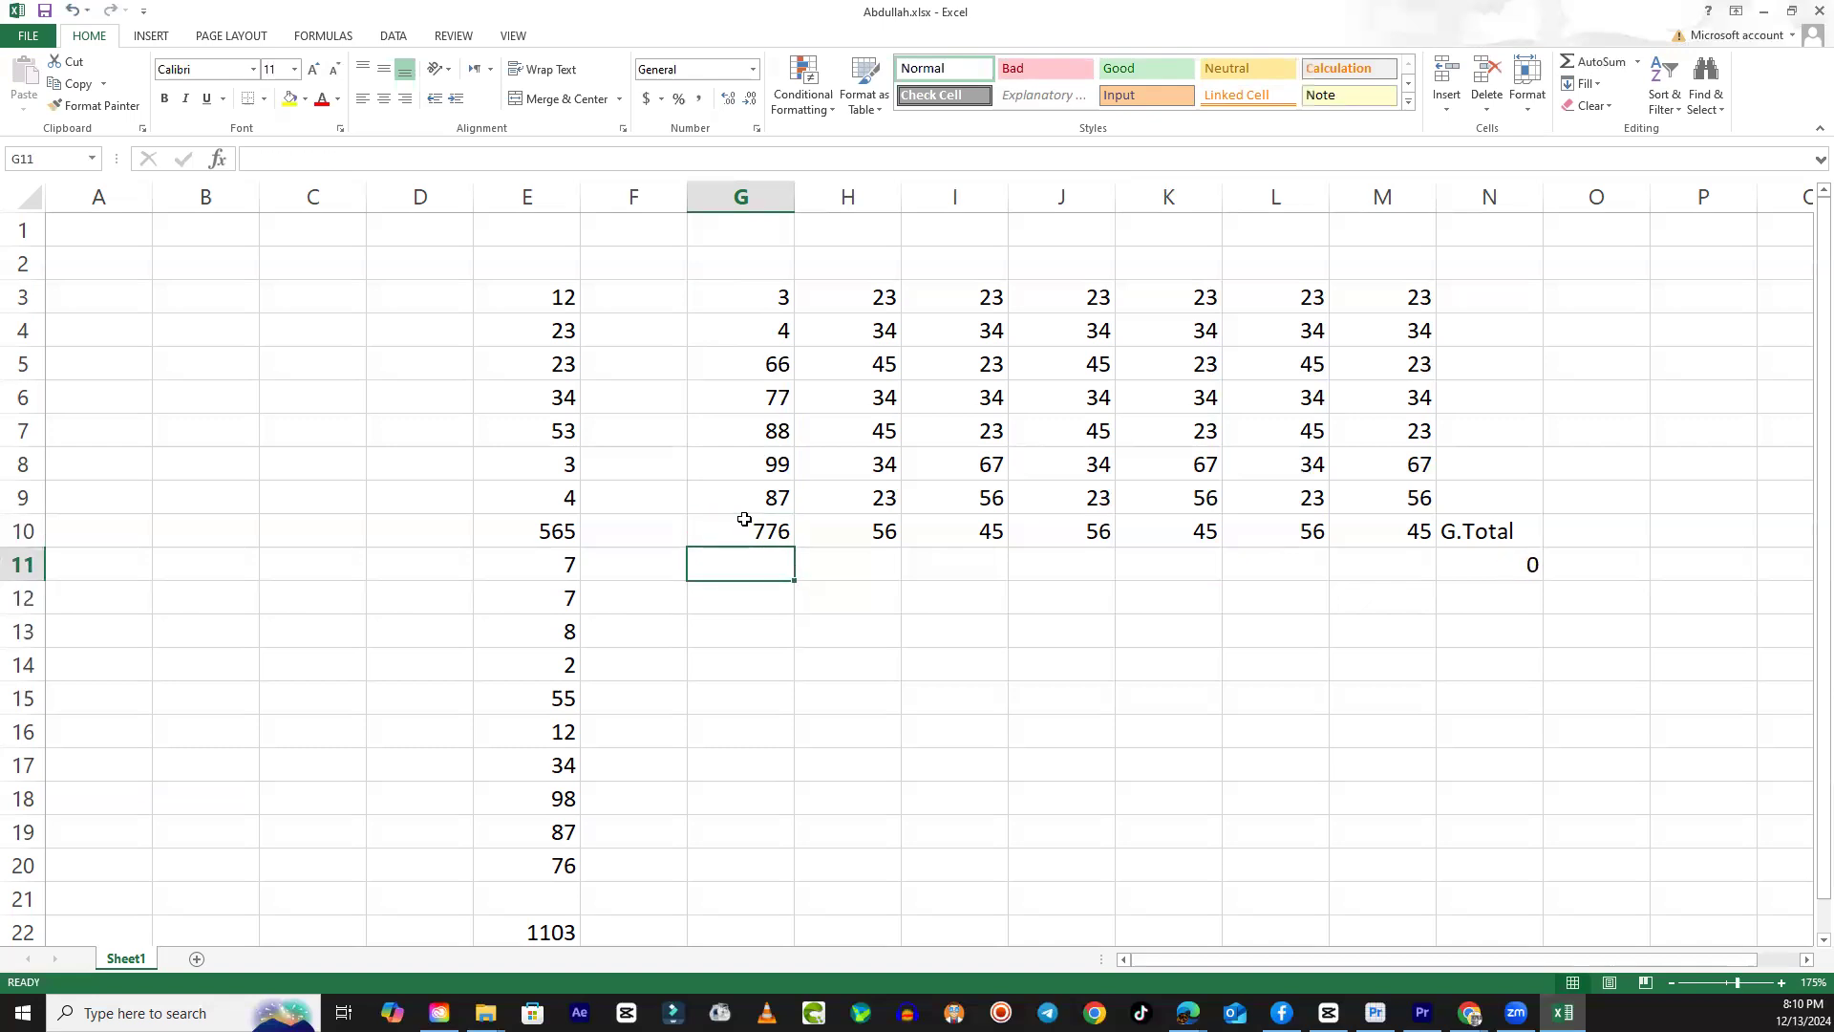
left_click_drag(752, 299, 1336, 528)
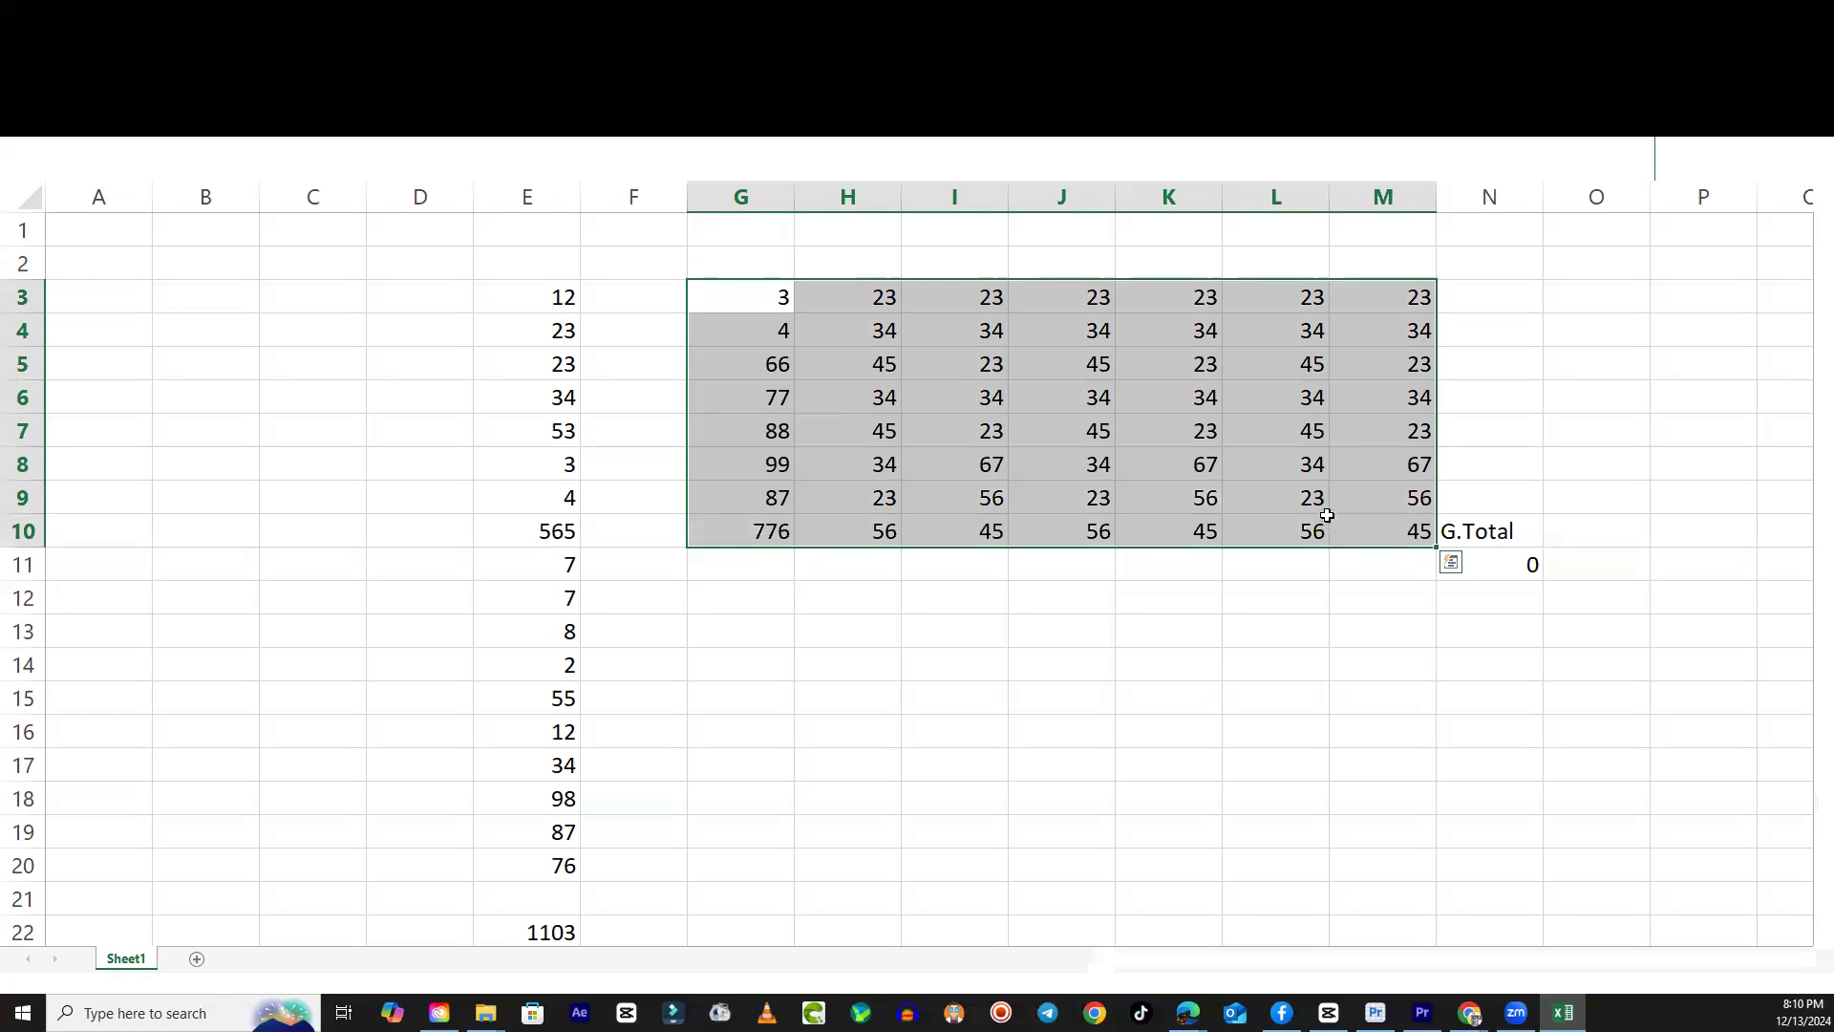
left_click(1067, 634)
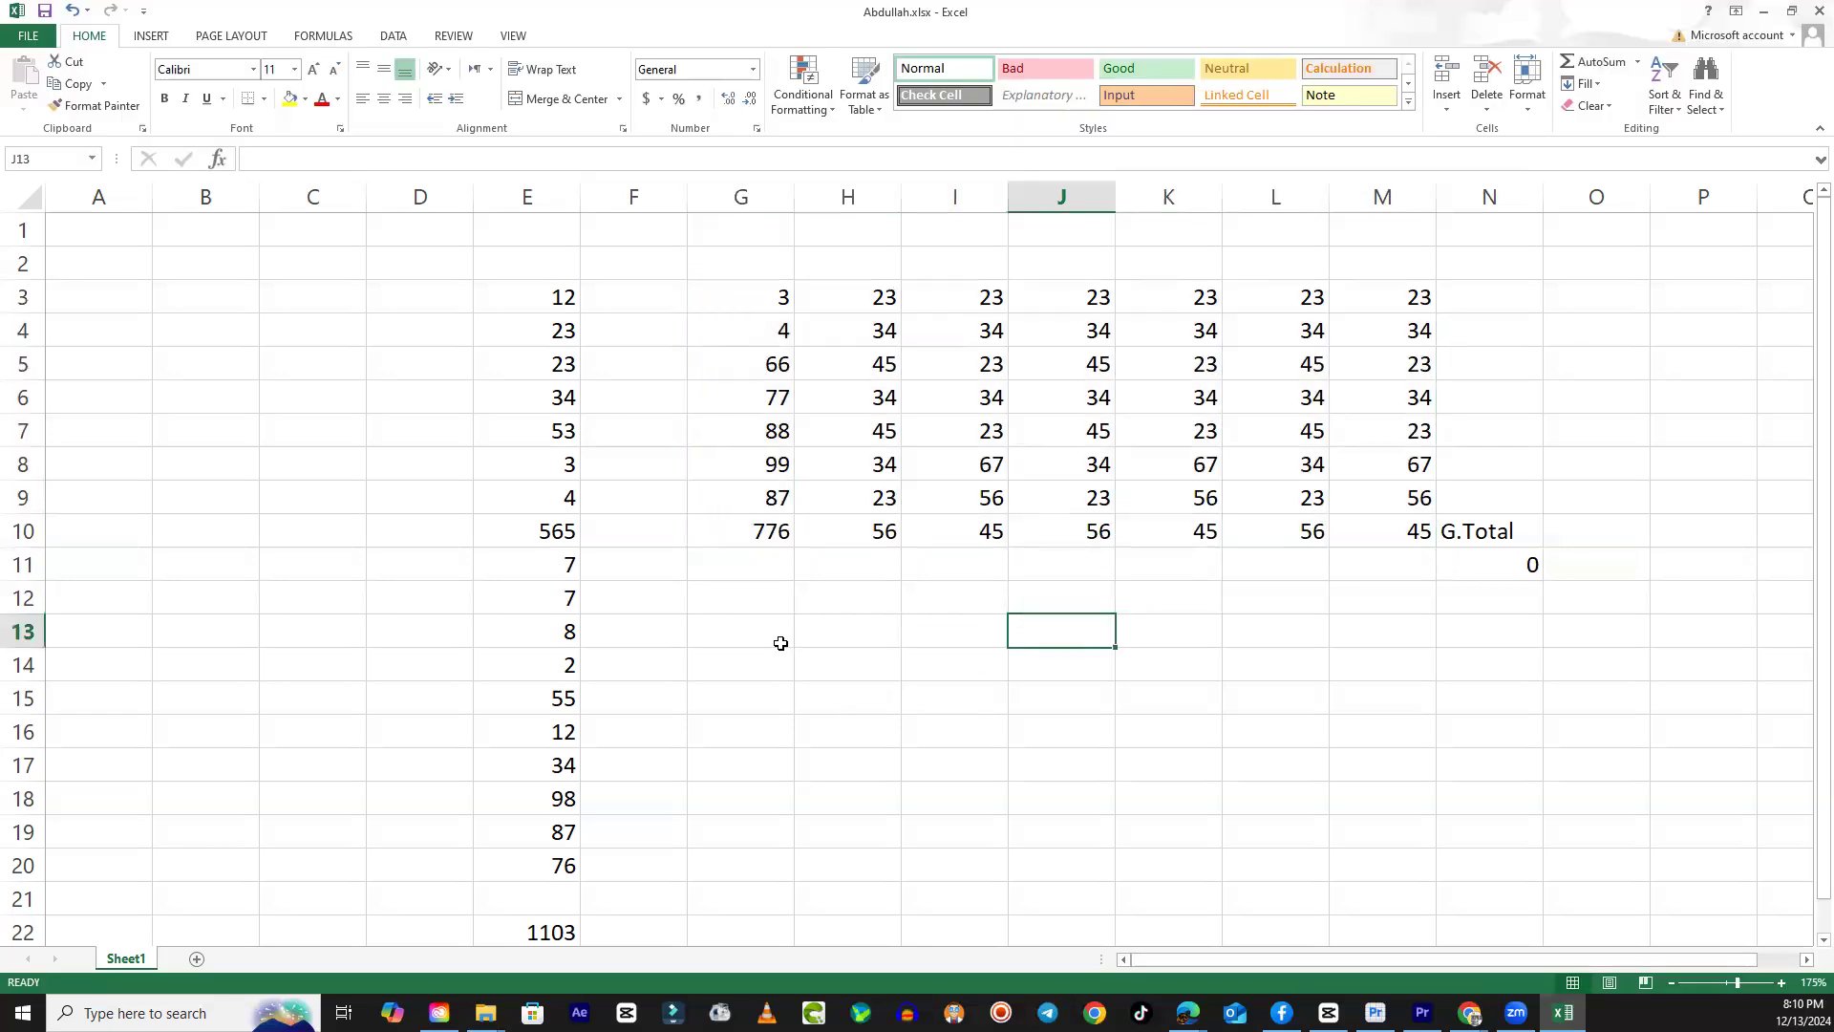
left_click_drag(773, 296, 766, 531)
left_click(946, 528)
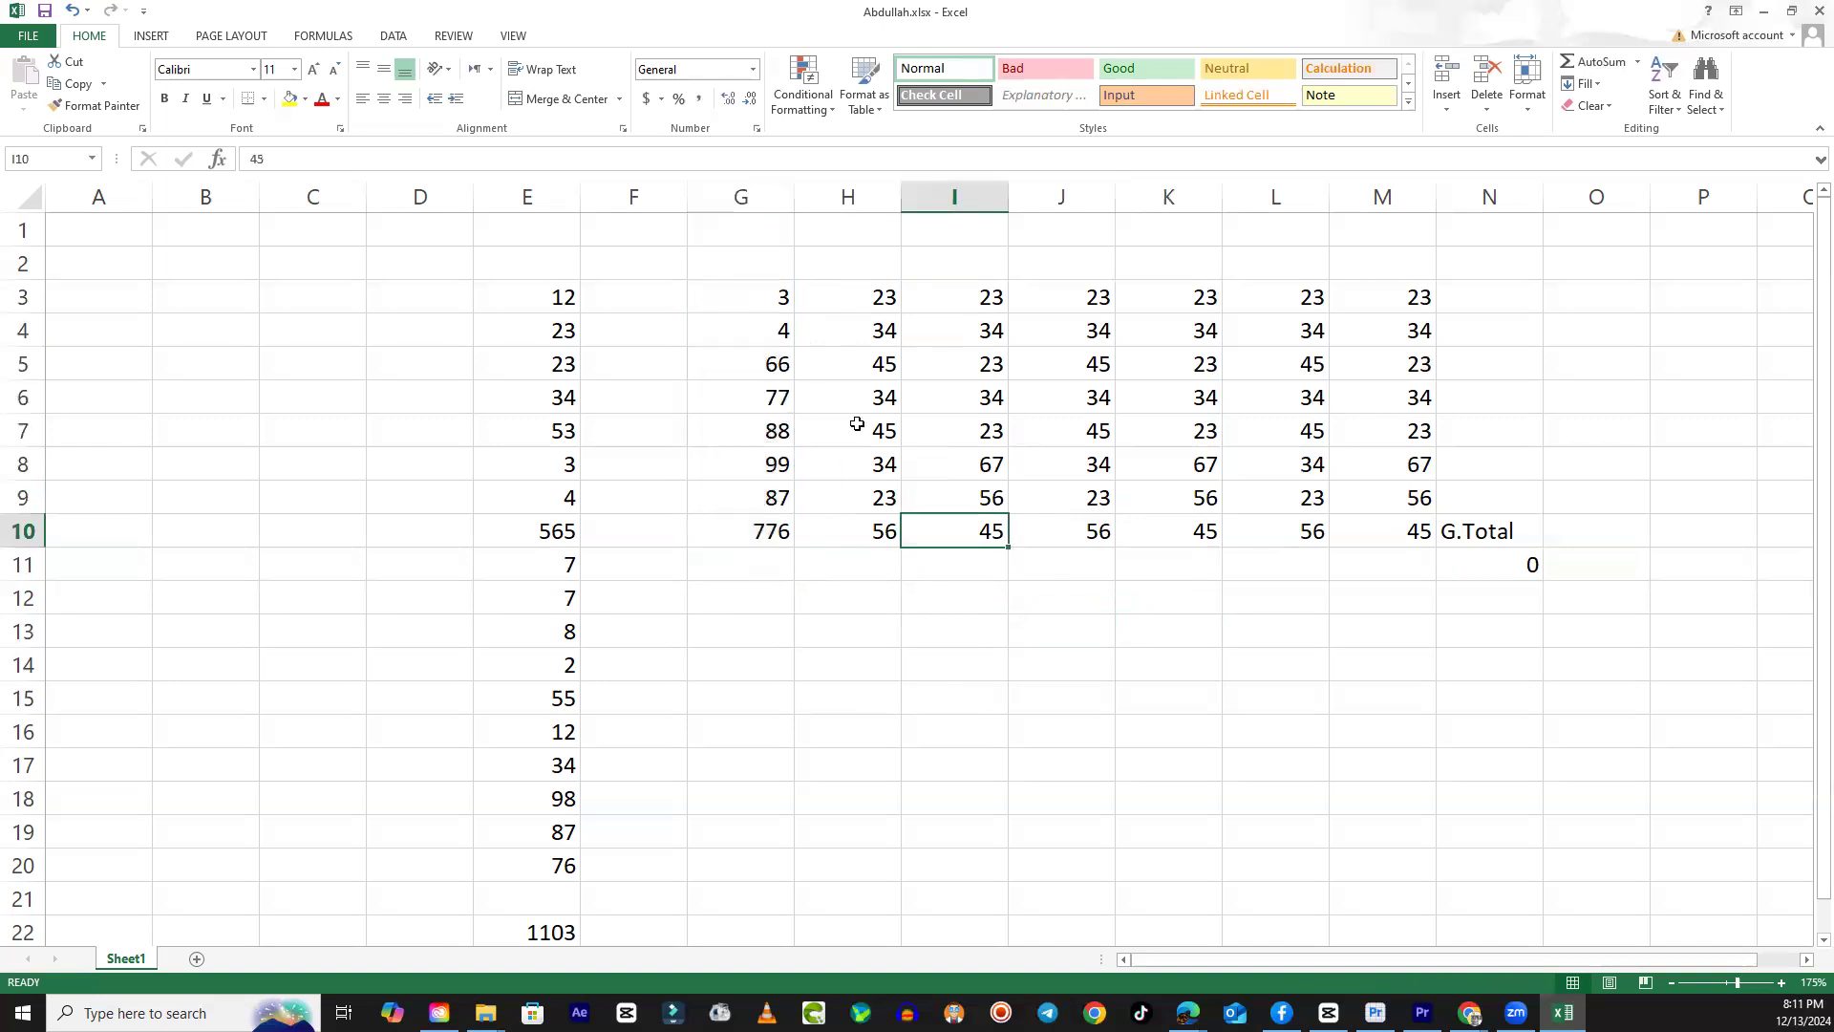
left_click_drag(774, 299, 1360, 531)
left_click(980, 617)
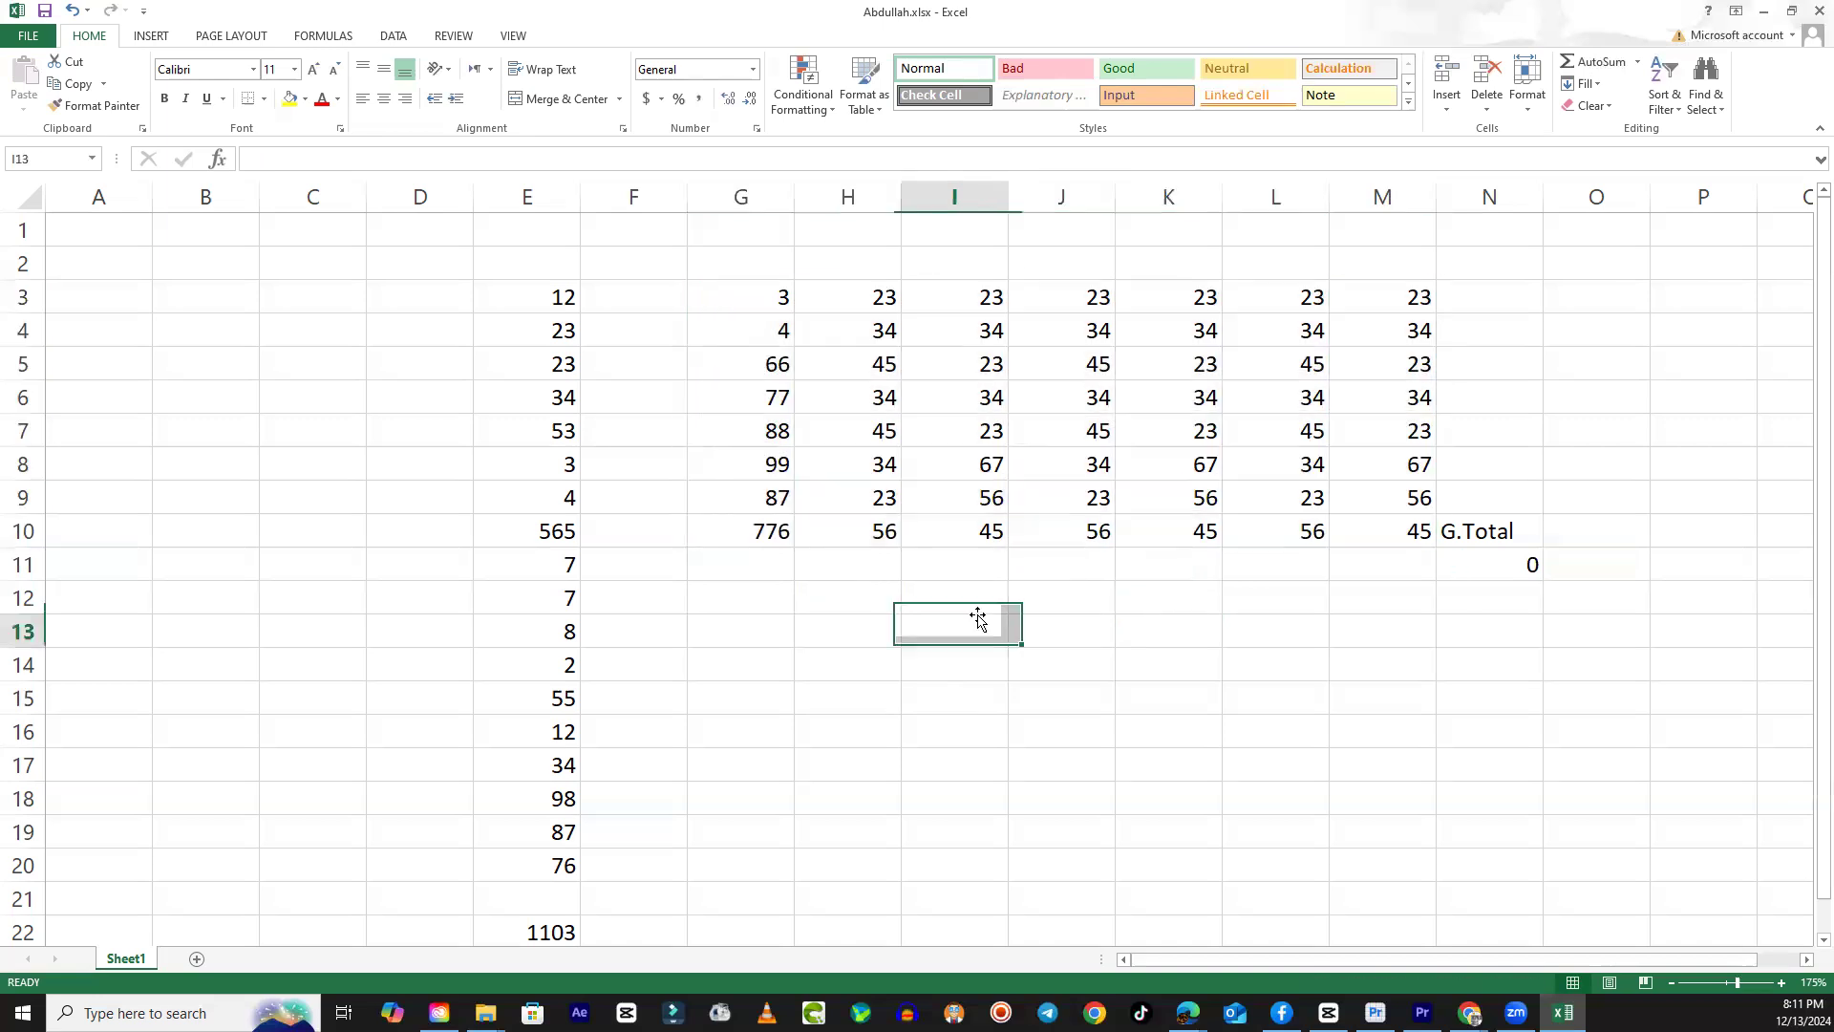
Enter a COUNT formula in G12 that counts the numeric cells in G3:M10.
left_click(771, 594)
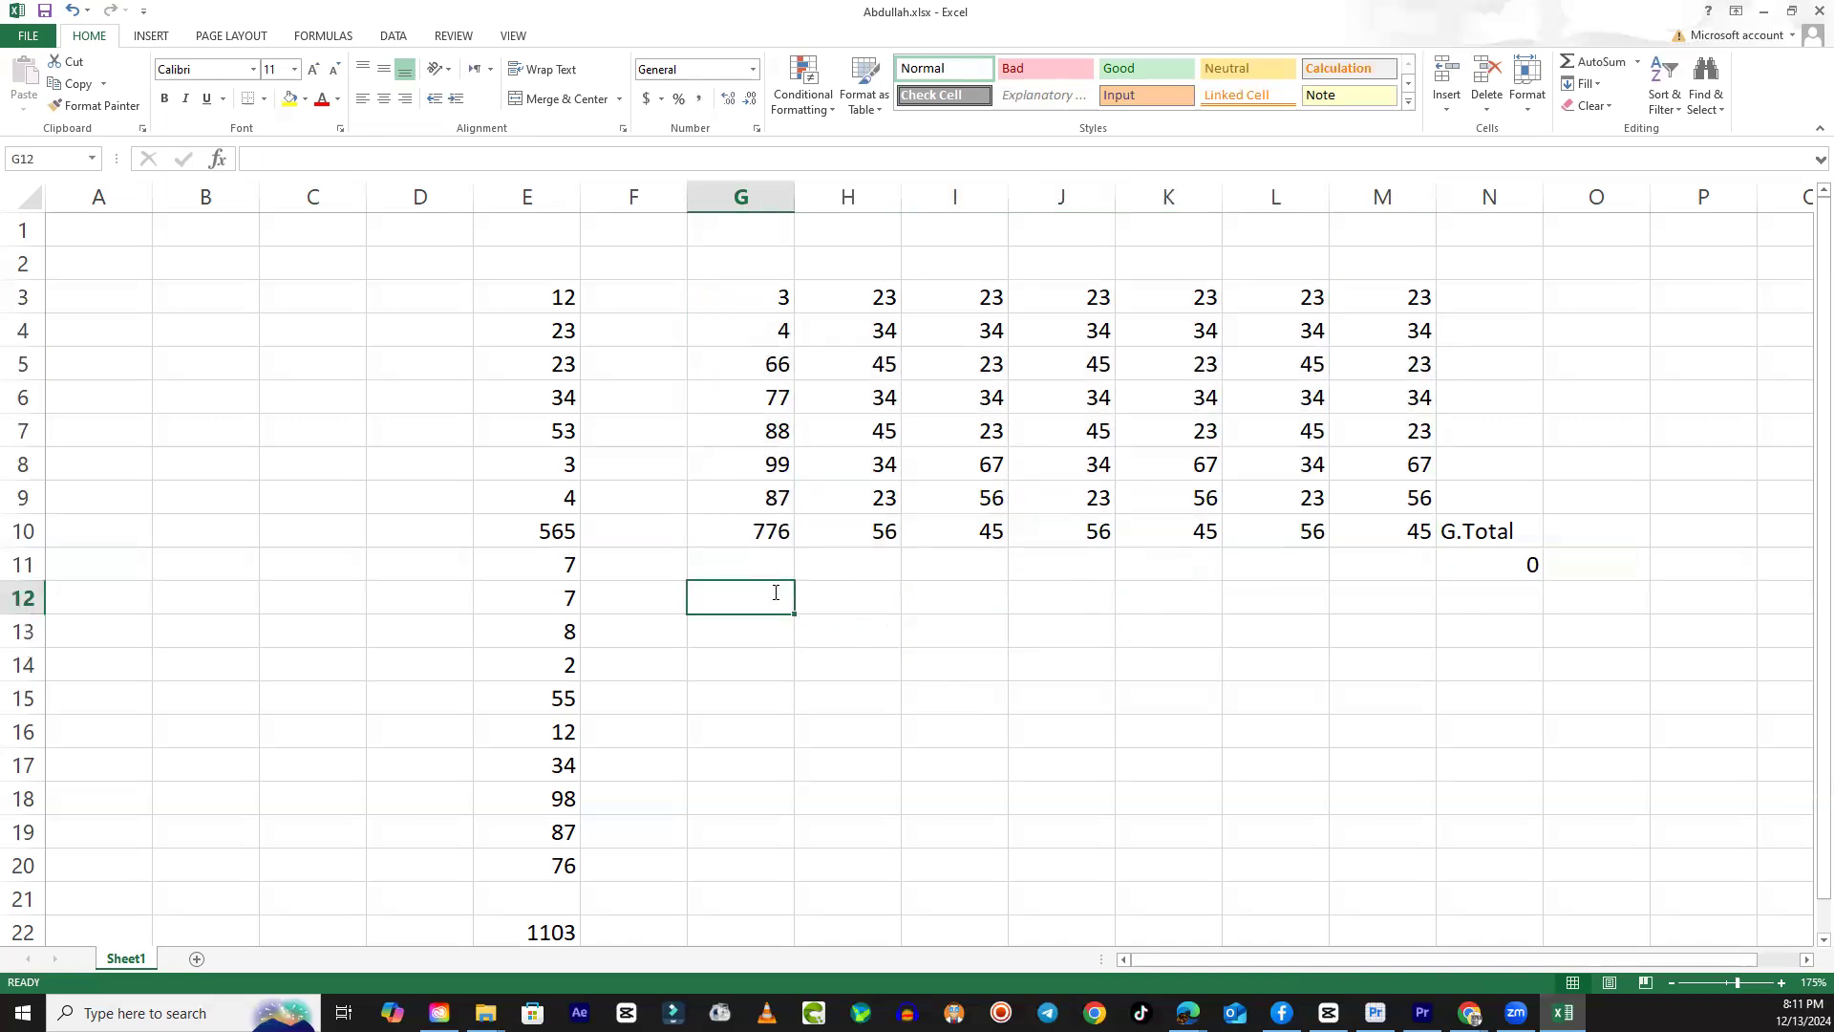
type("=count")
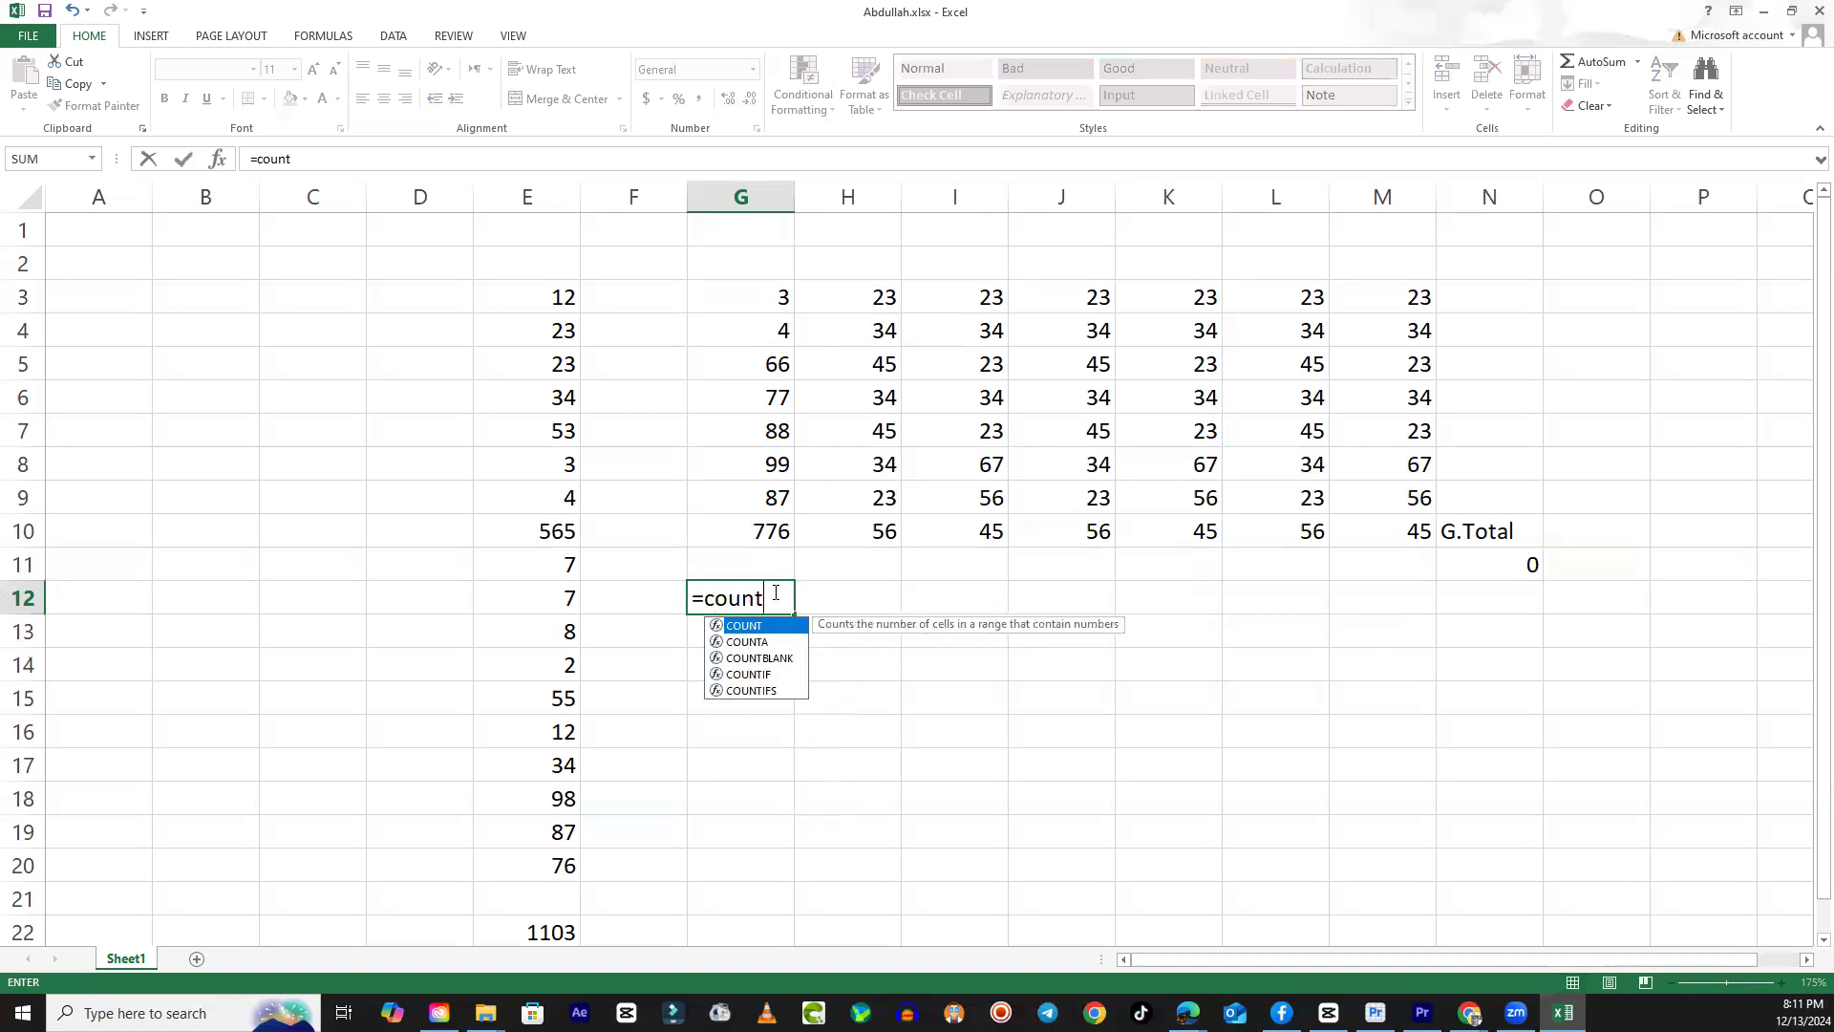
type("(")
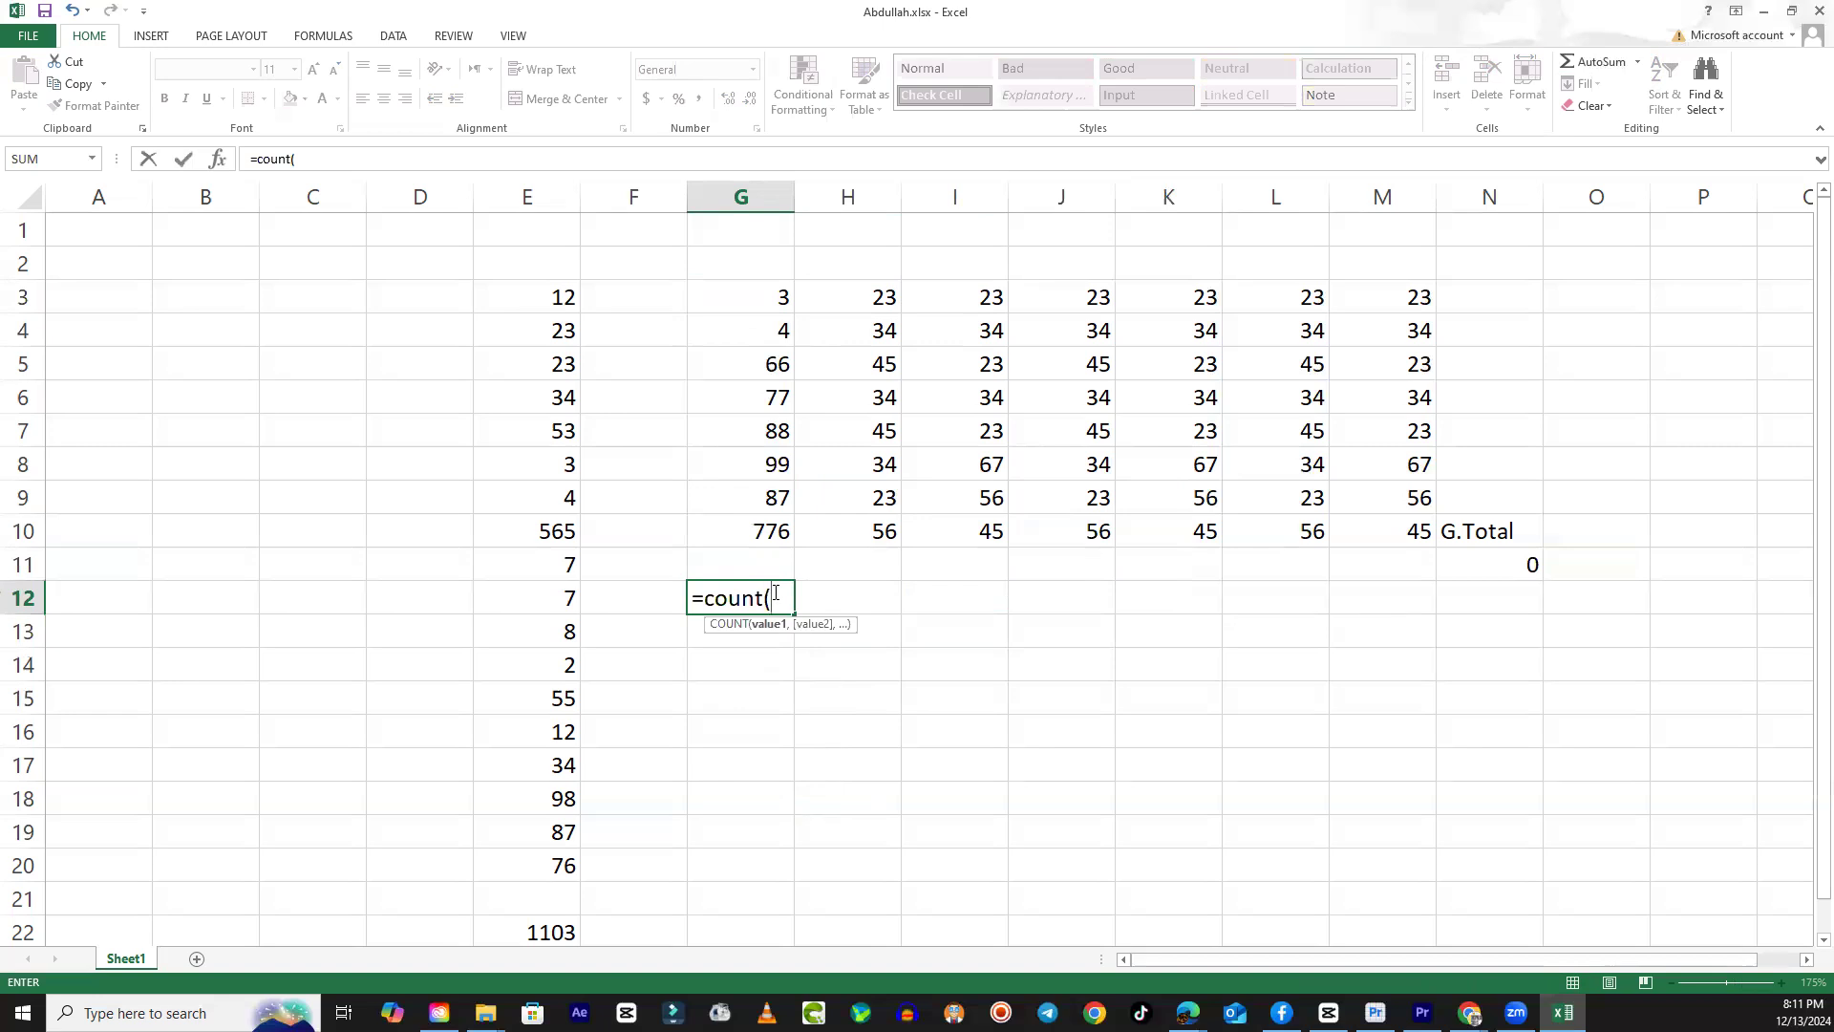
left_click_drag(752, 297, 1346, 516)
type(")")
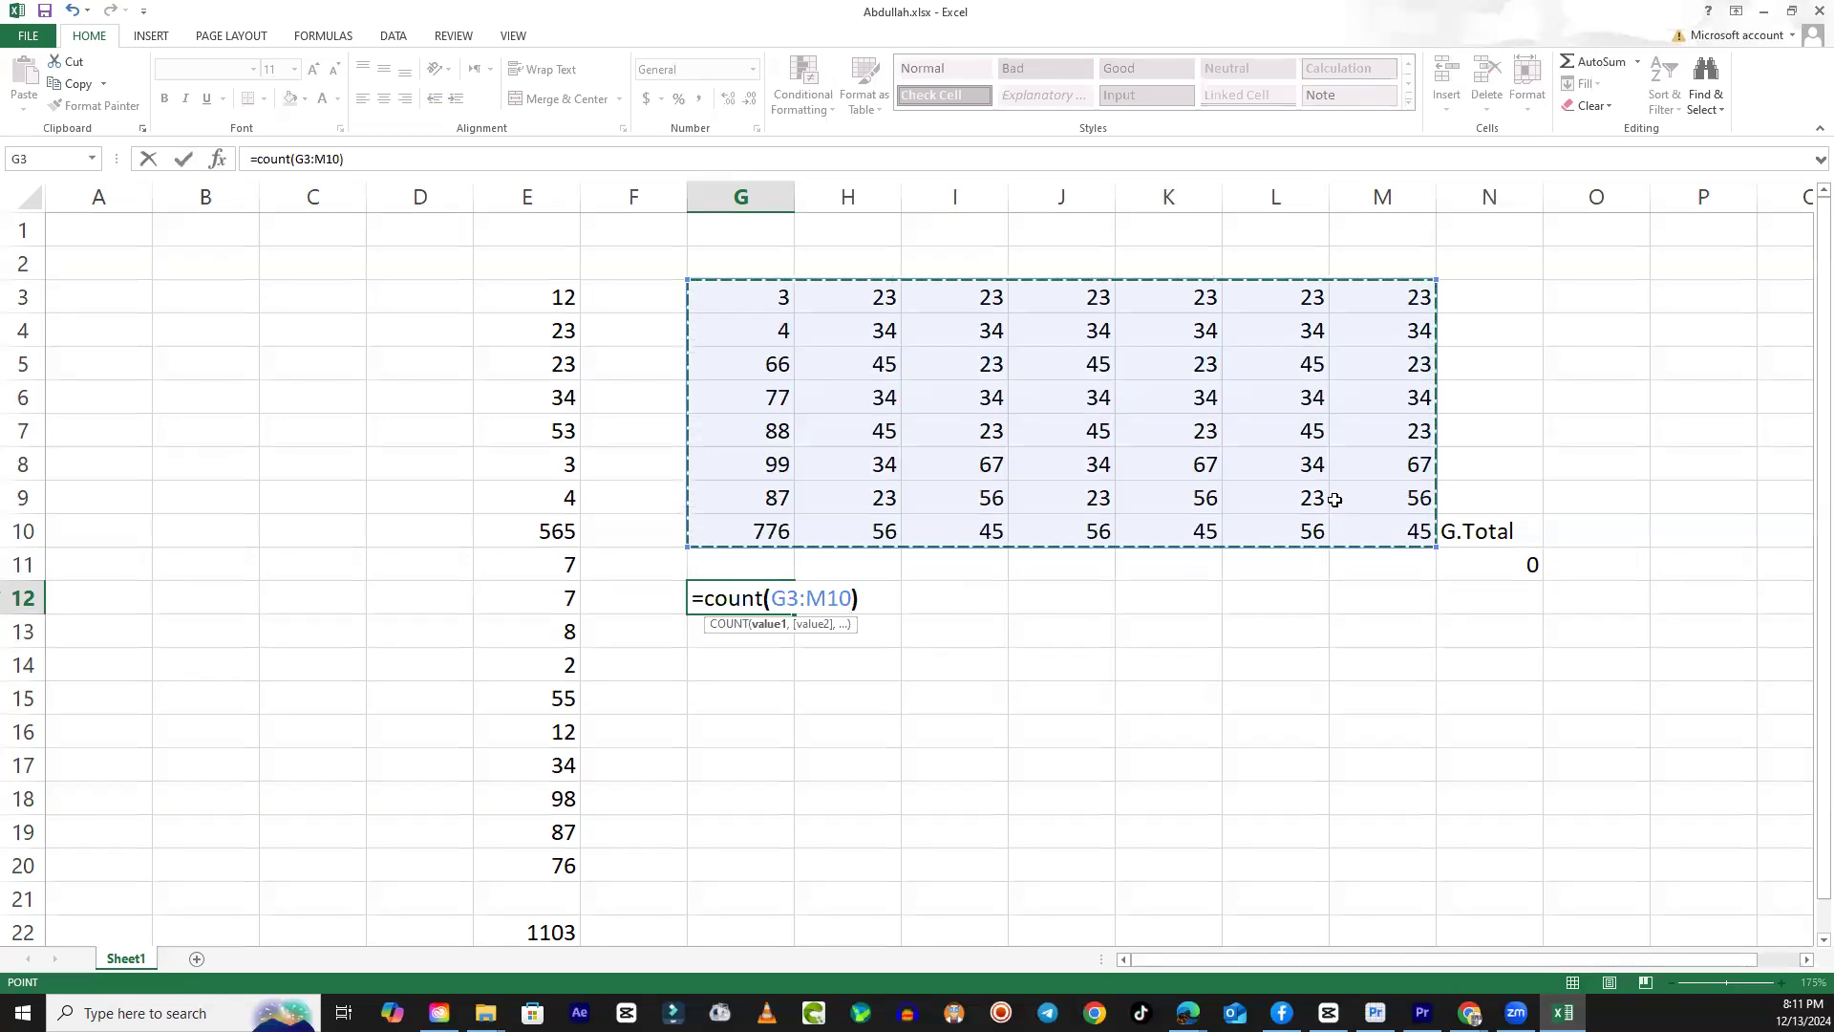
key("Return")
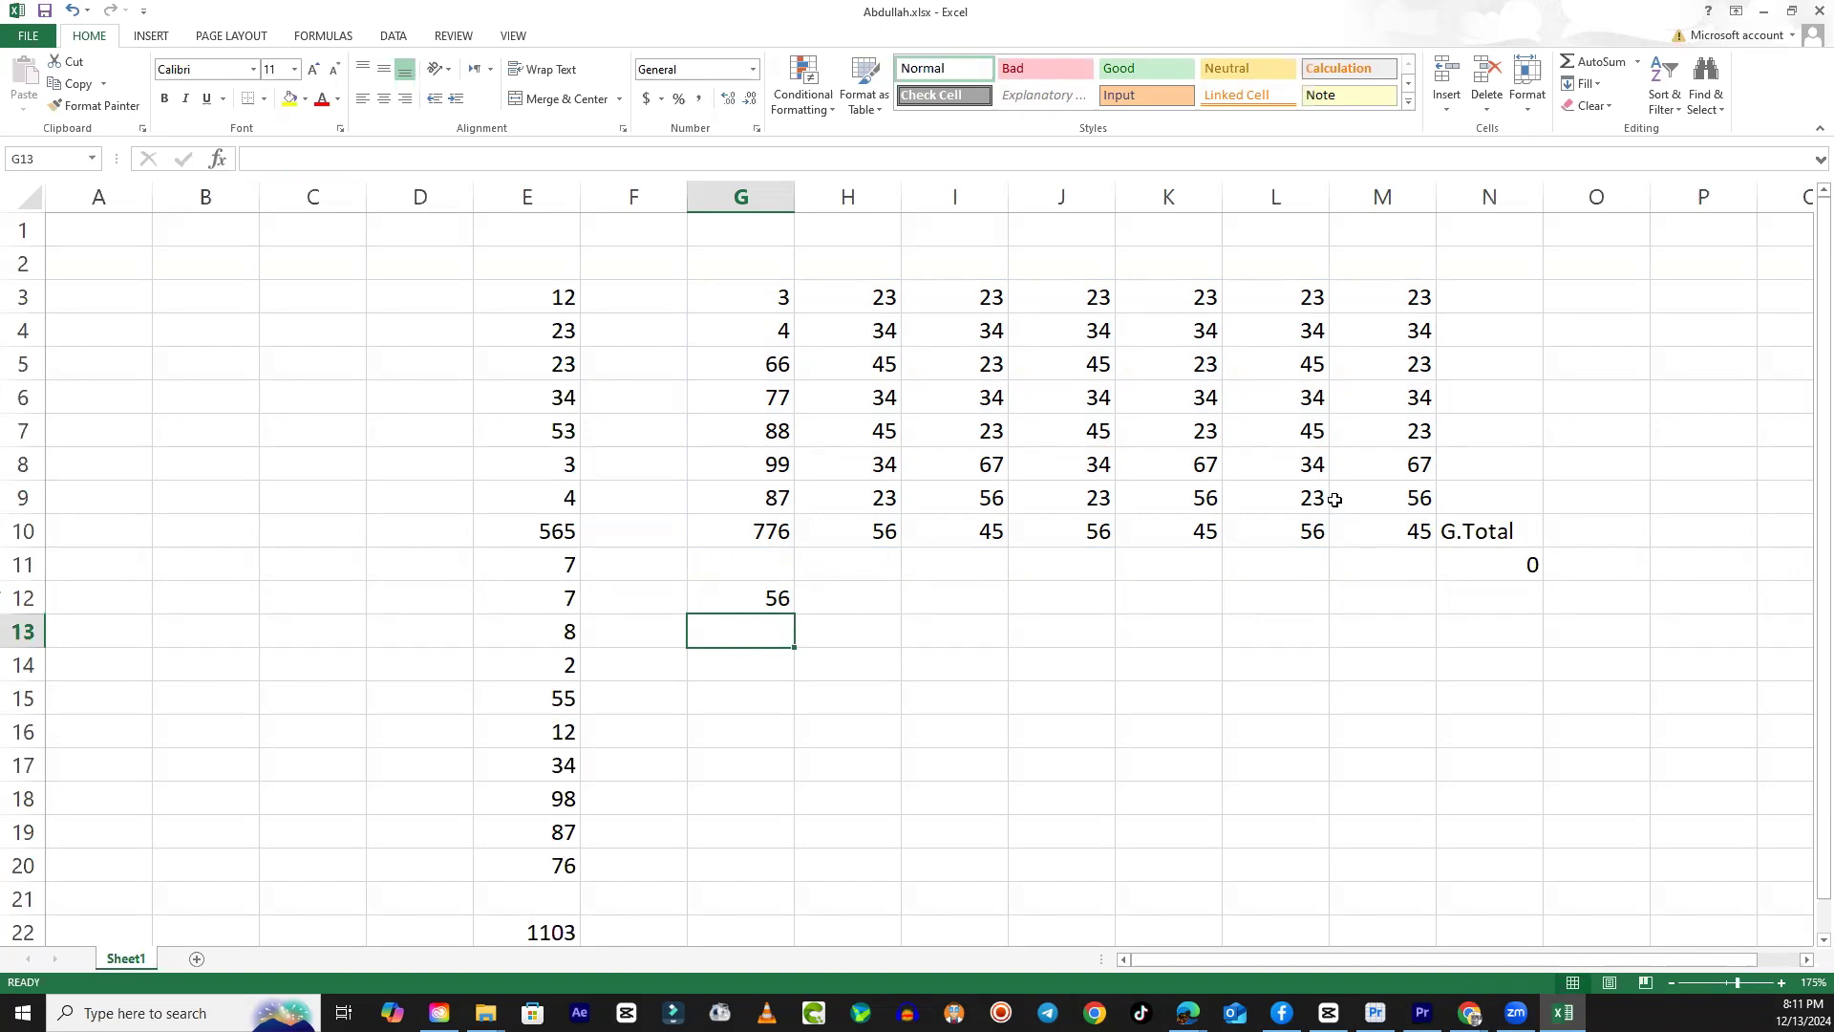
Write the SUM syntax as plain text in G14, with a leading apostrophe: '=sum(val1:val2).
key("Down")
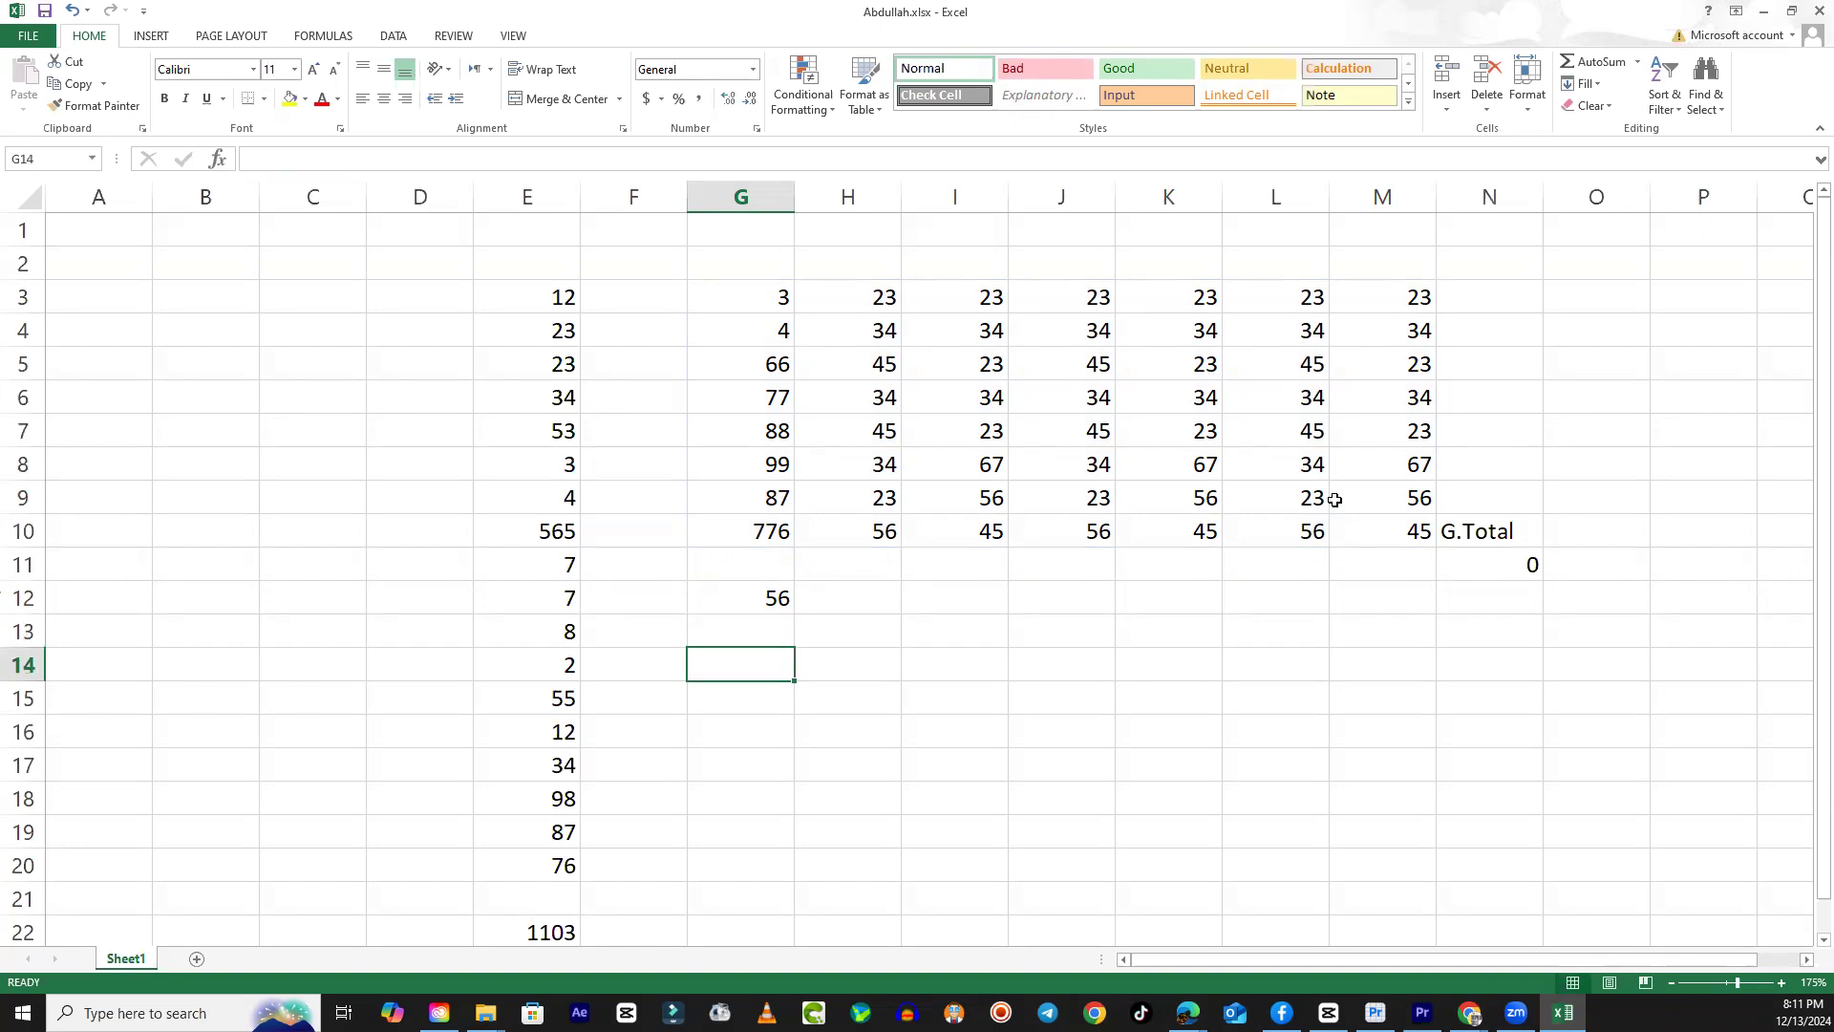
type("=sum")
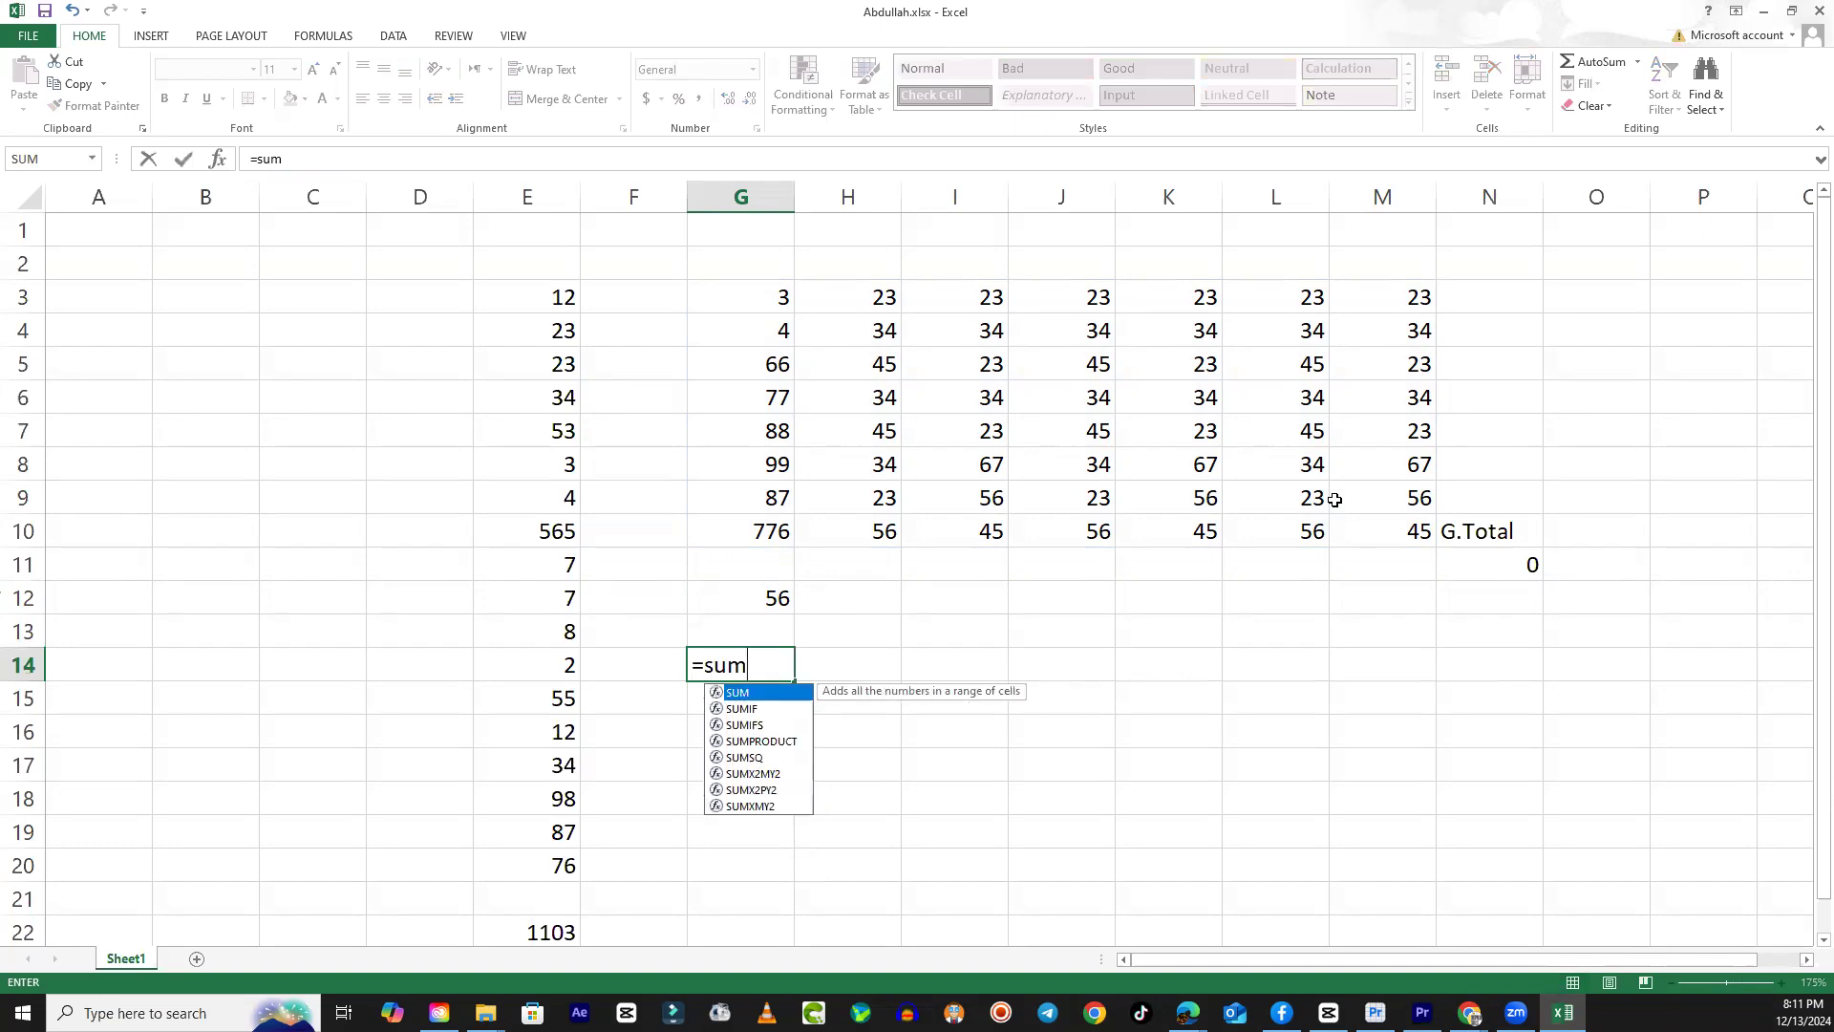
key("BackSpace")
key("BackSpace")
key("BackSpace")
key("BackSpace")
type("'=sum(va")
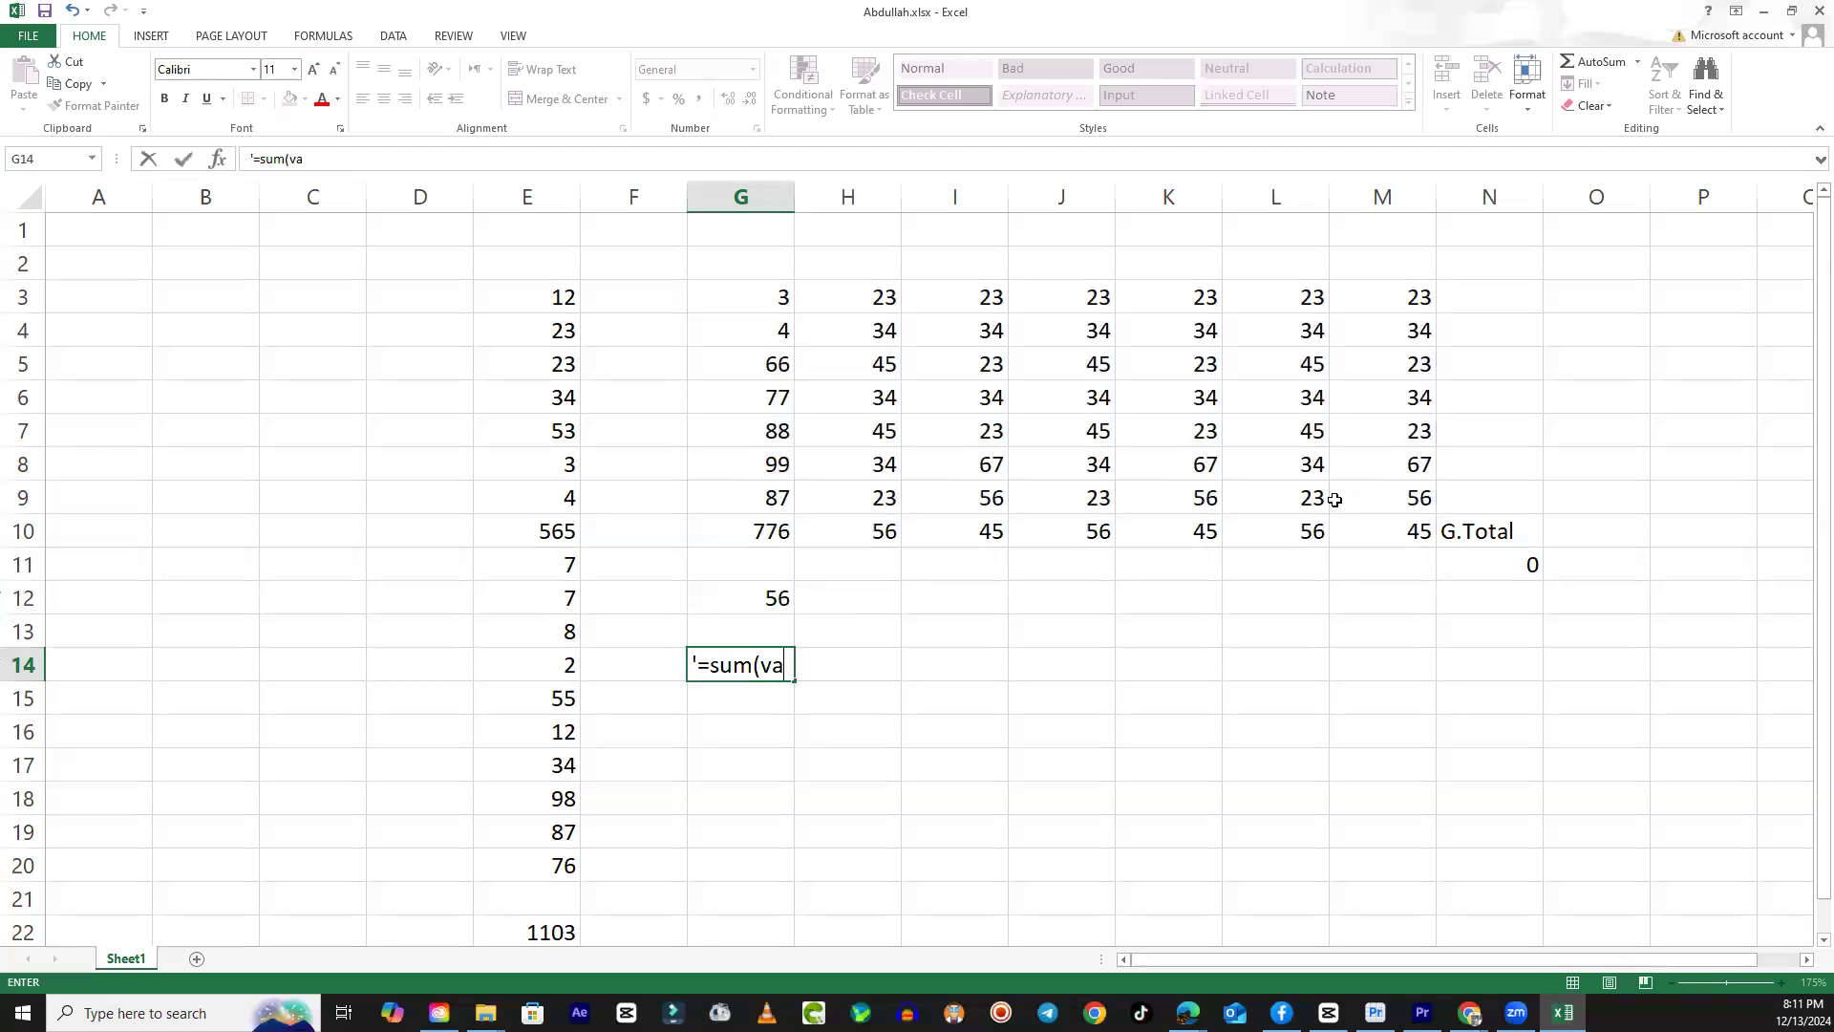
type("l1:val2)")
key("Return")
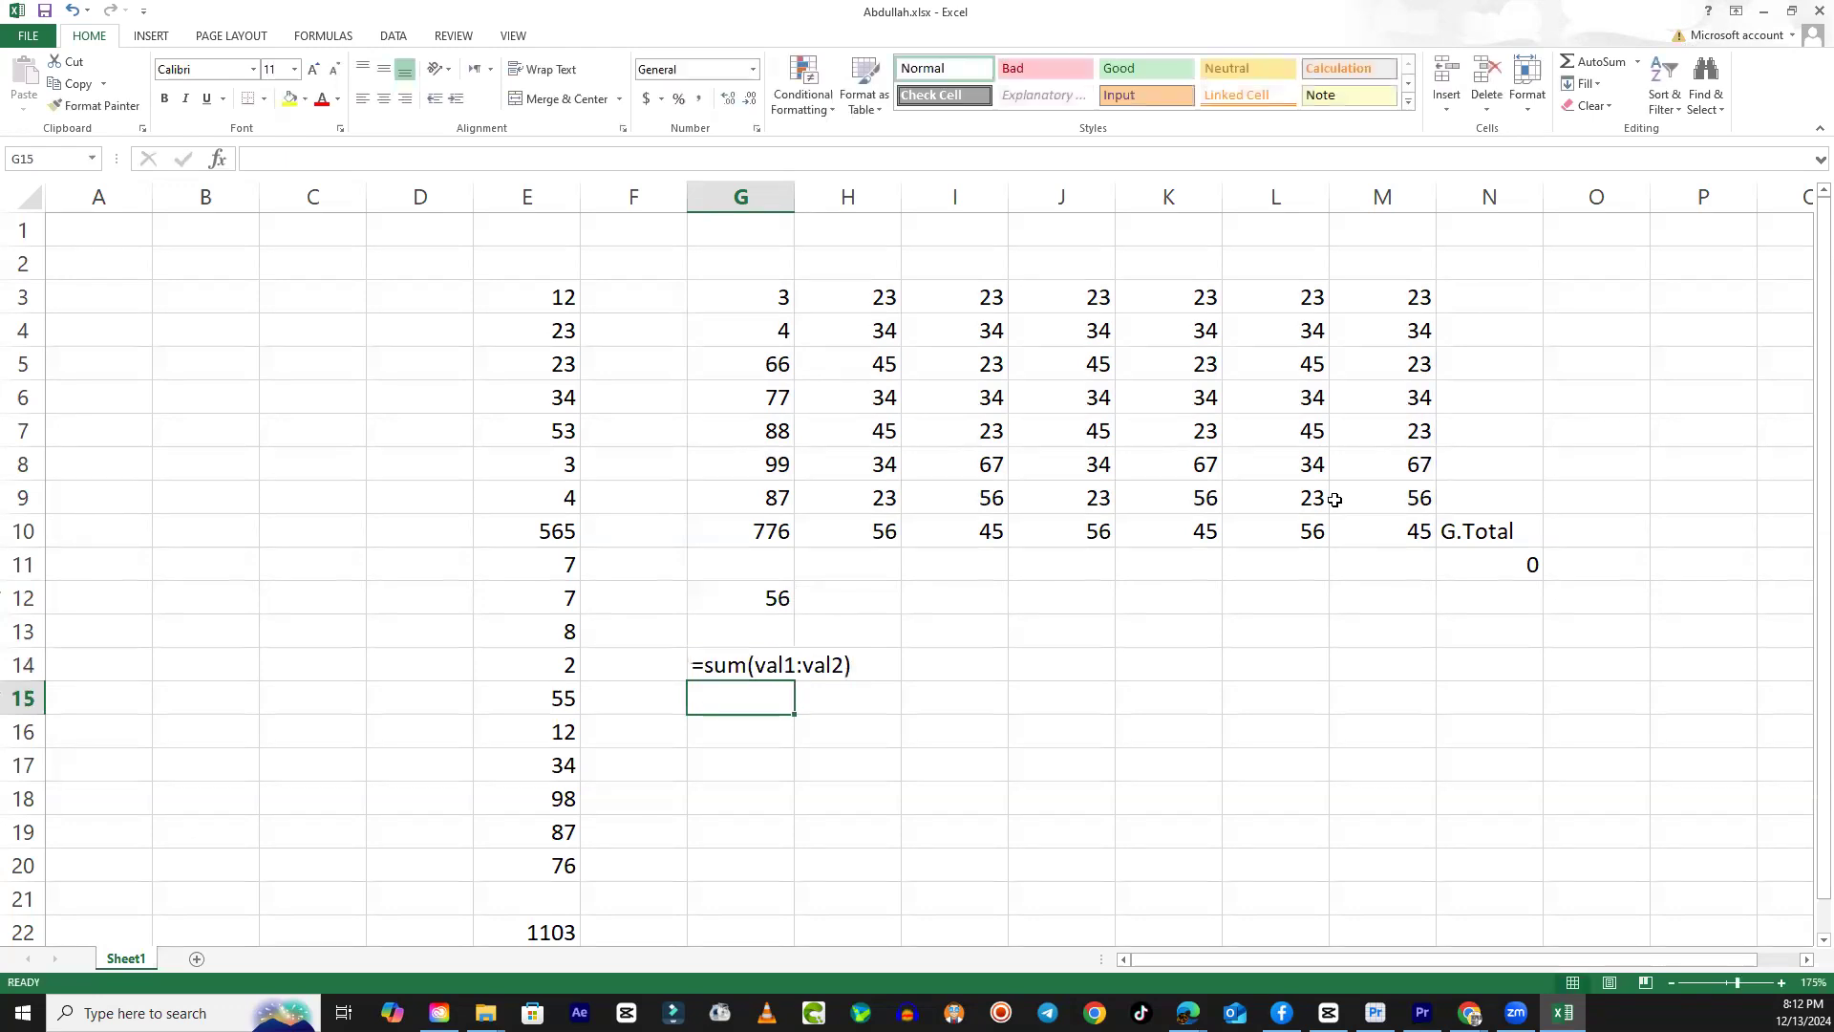
key("Up")
key("F2")
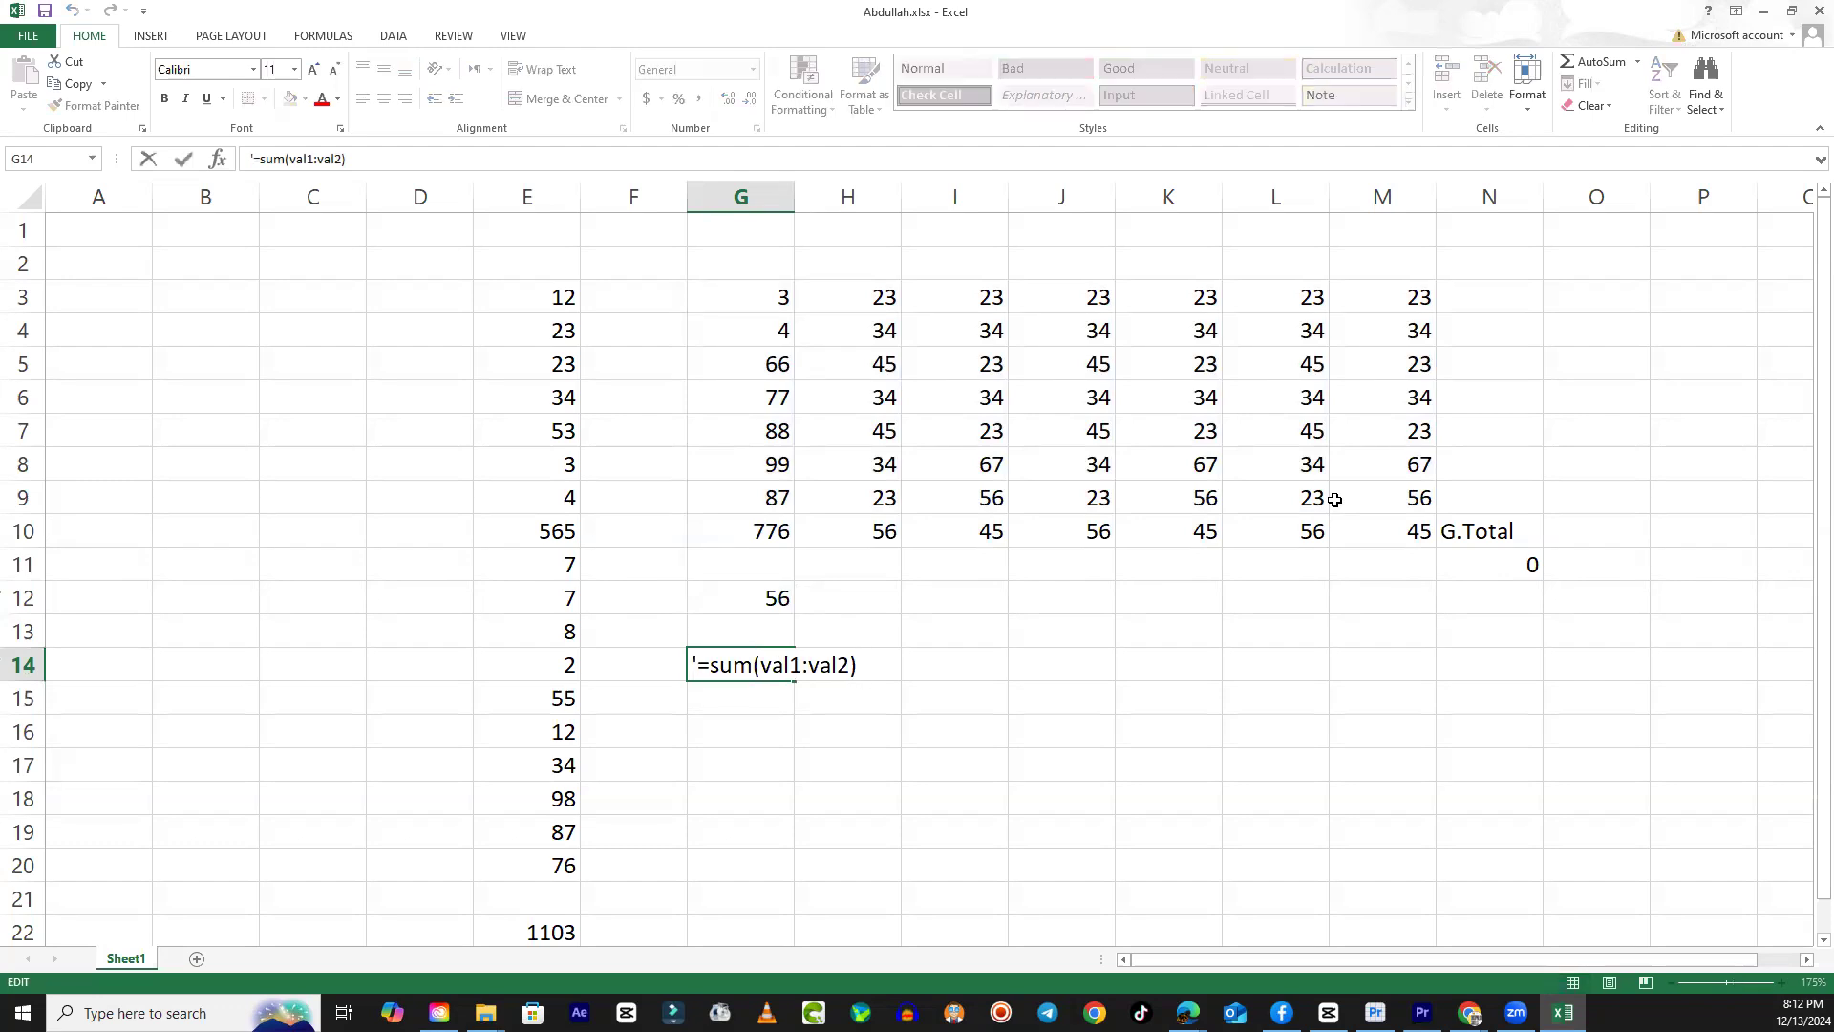
key("shift+Left")
key("shift+Left")
key("shift+Left")
key("shift+Left")
key("shift+Left")
key("shift+Left")
key("shift+Left")
key("shift+Left")
key("shift+Left")
key("shift+Left")
key("shift+Left")
key("shift+Left")
key("shift+Left")
key("shift+Left")
key("shift+Left")
key("shift+Left")
key("BackSpace")
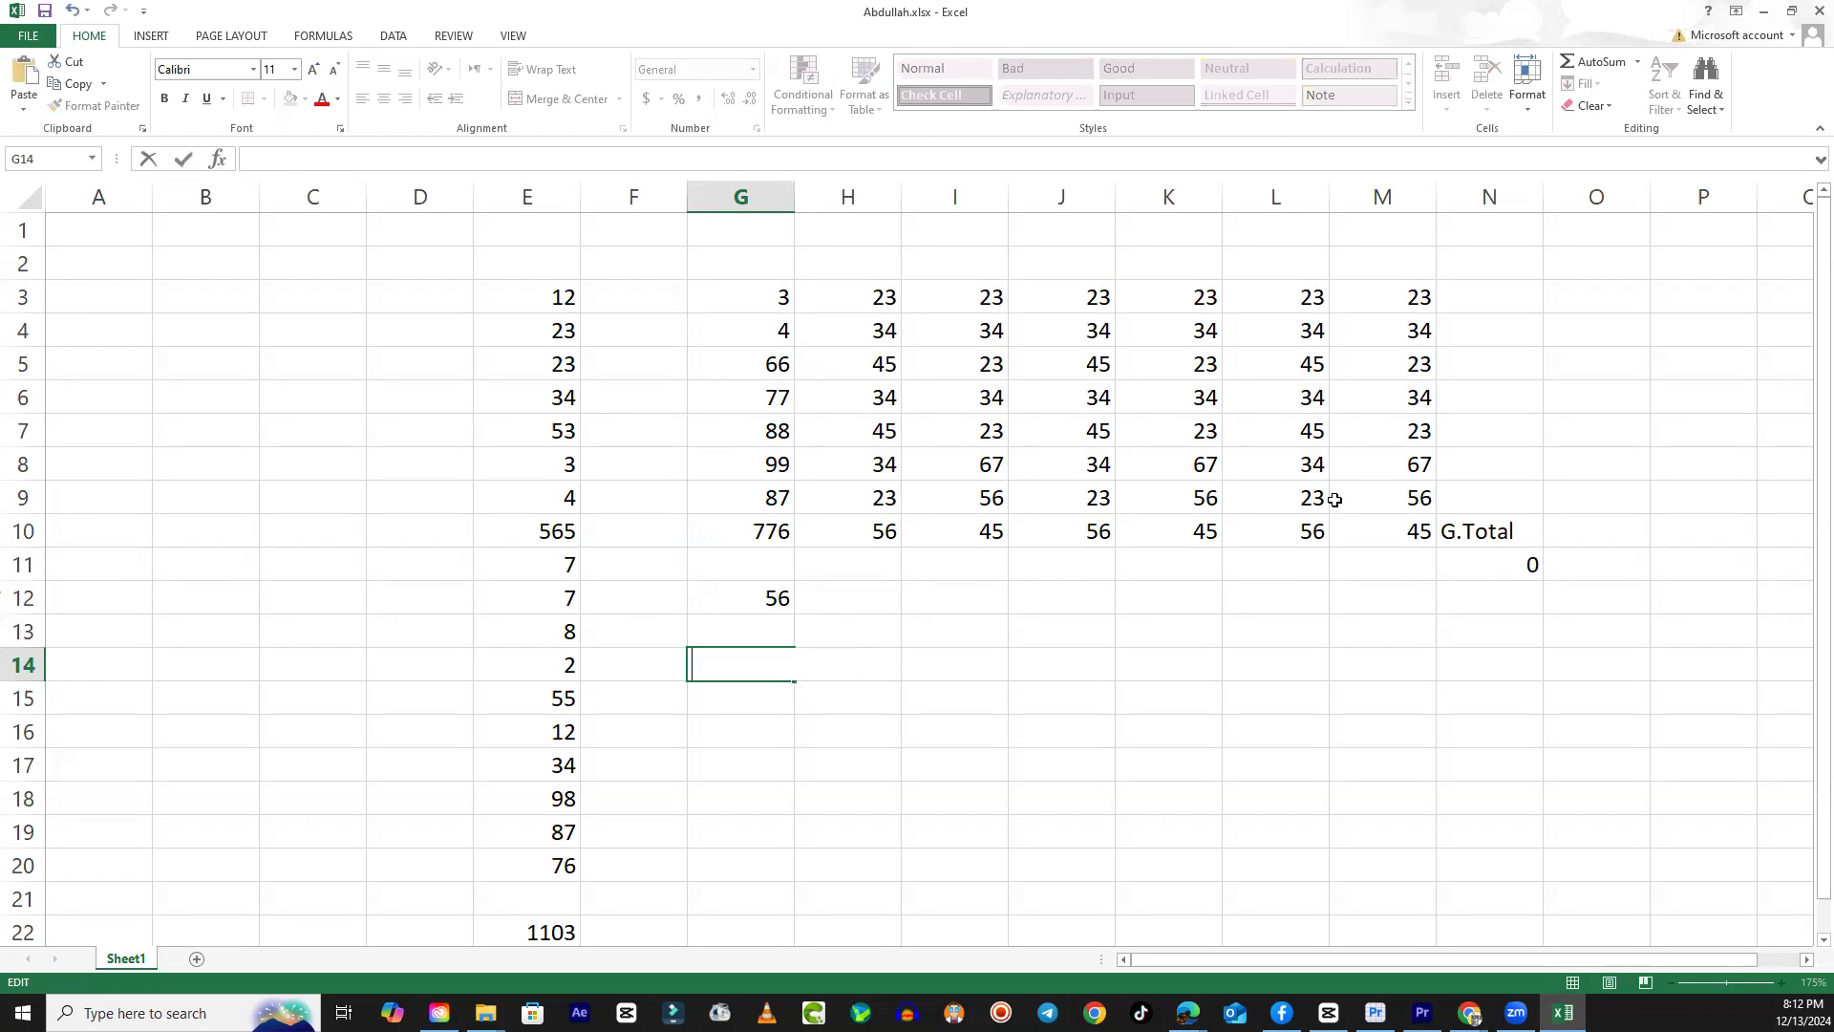
key("ctrl+z")
Copy the full text of G14, including its leading apostrophe, into cell G15.
key("shift+Left")
key("shift+Left")
key("shift+Left")
key("shift+Left")
key("shift+Left")
key("shift+Left")
key("shift+Left")
key("shift+Left")
key("shift+Left")
key("shift+Left")
key("shift+Left")
key("shift+Left")
key("shift+Left")
key("shift+Left")
key("shift+Left")
key("shift+Left")
key("ctrl+c")
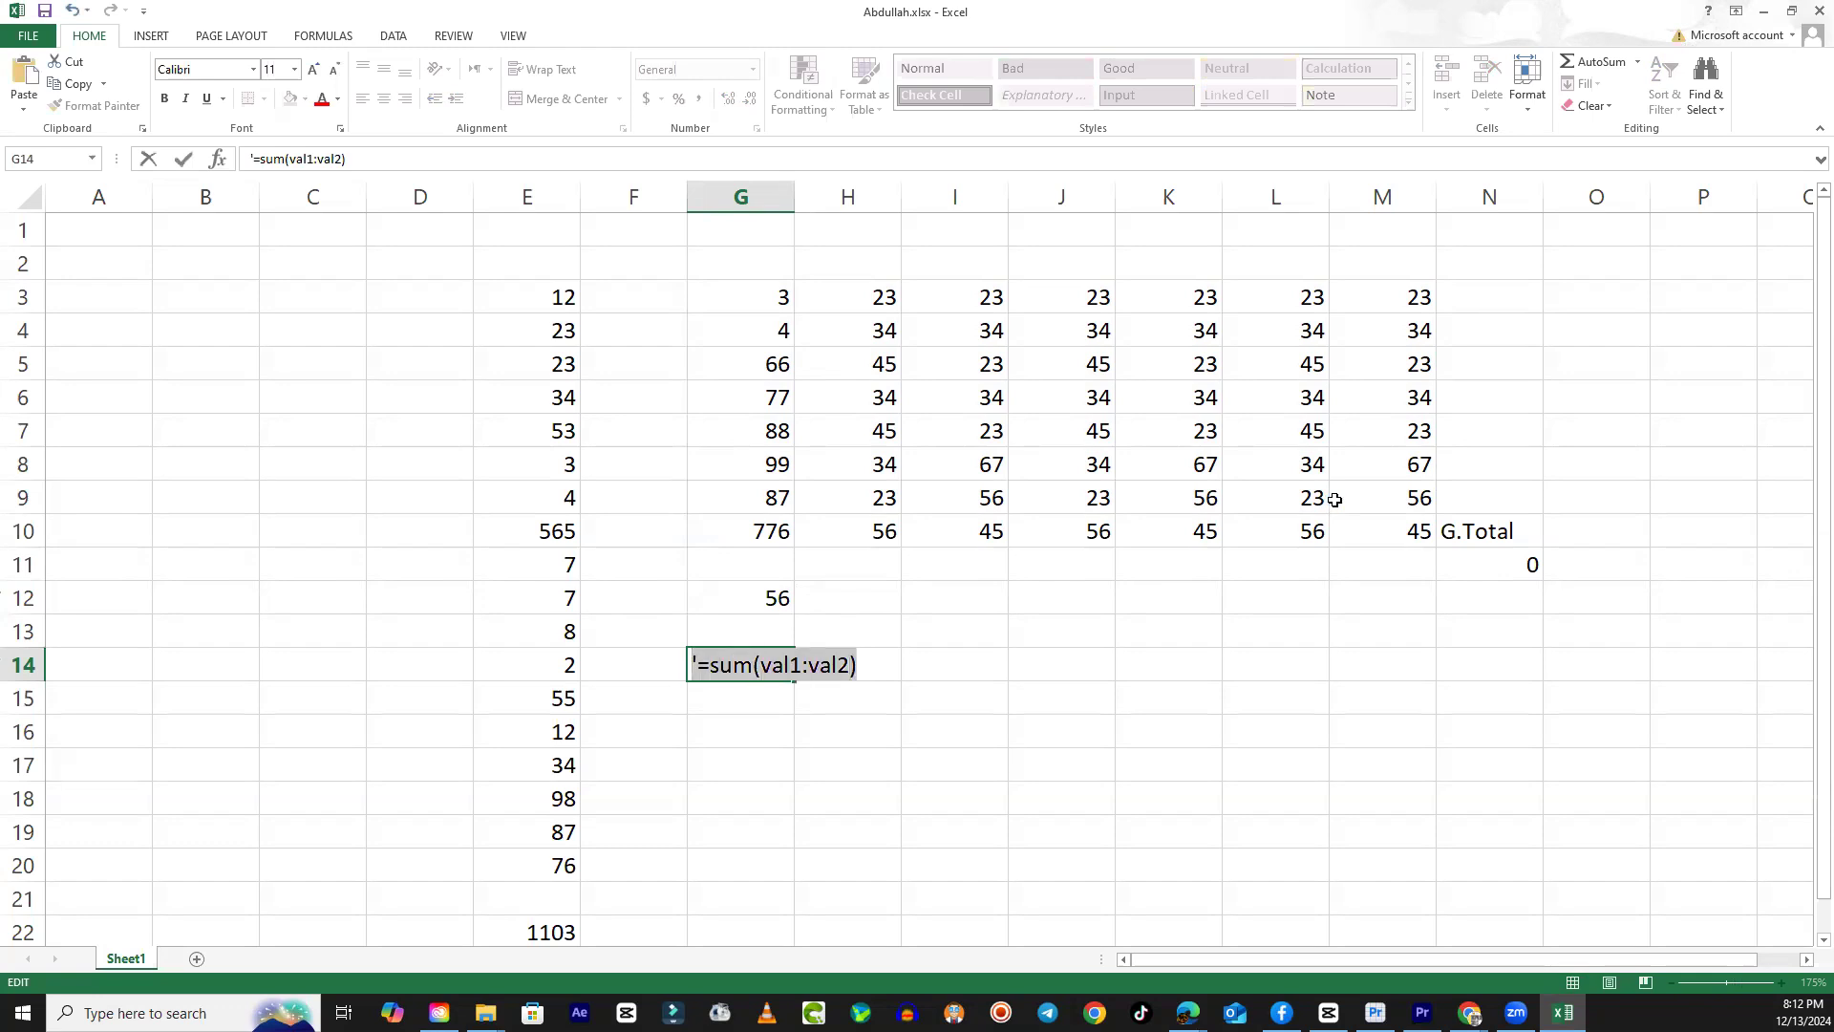
key("Return")
key("ctrl+v")
key("Left")
key("Right")
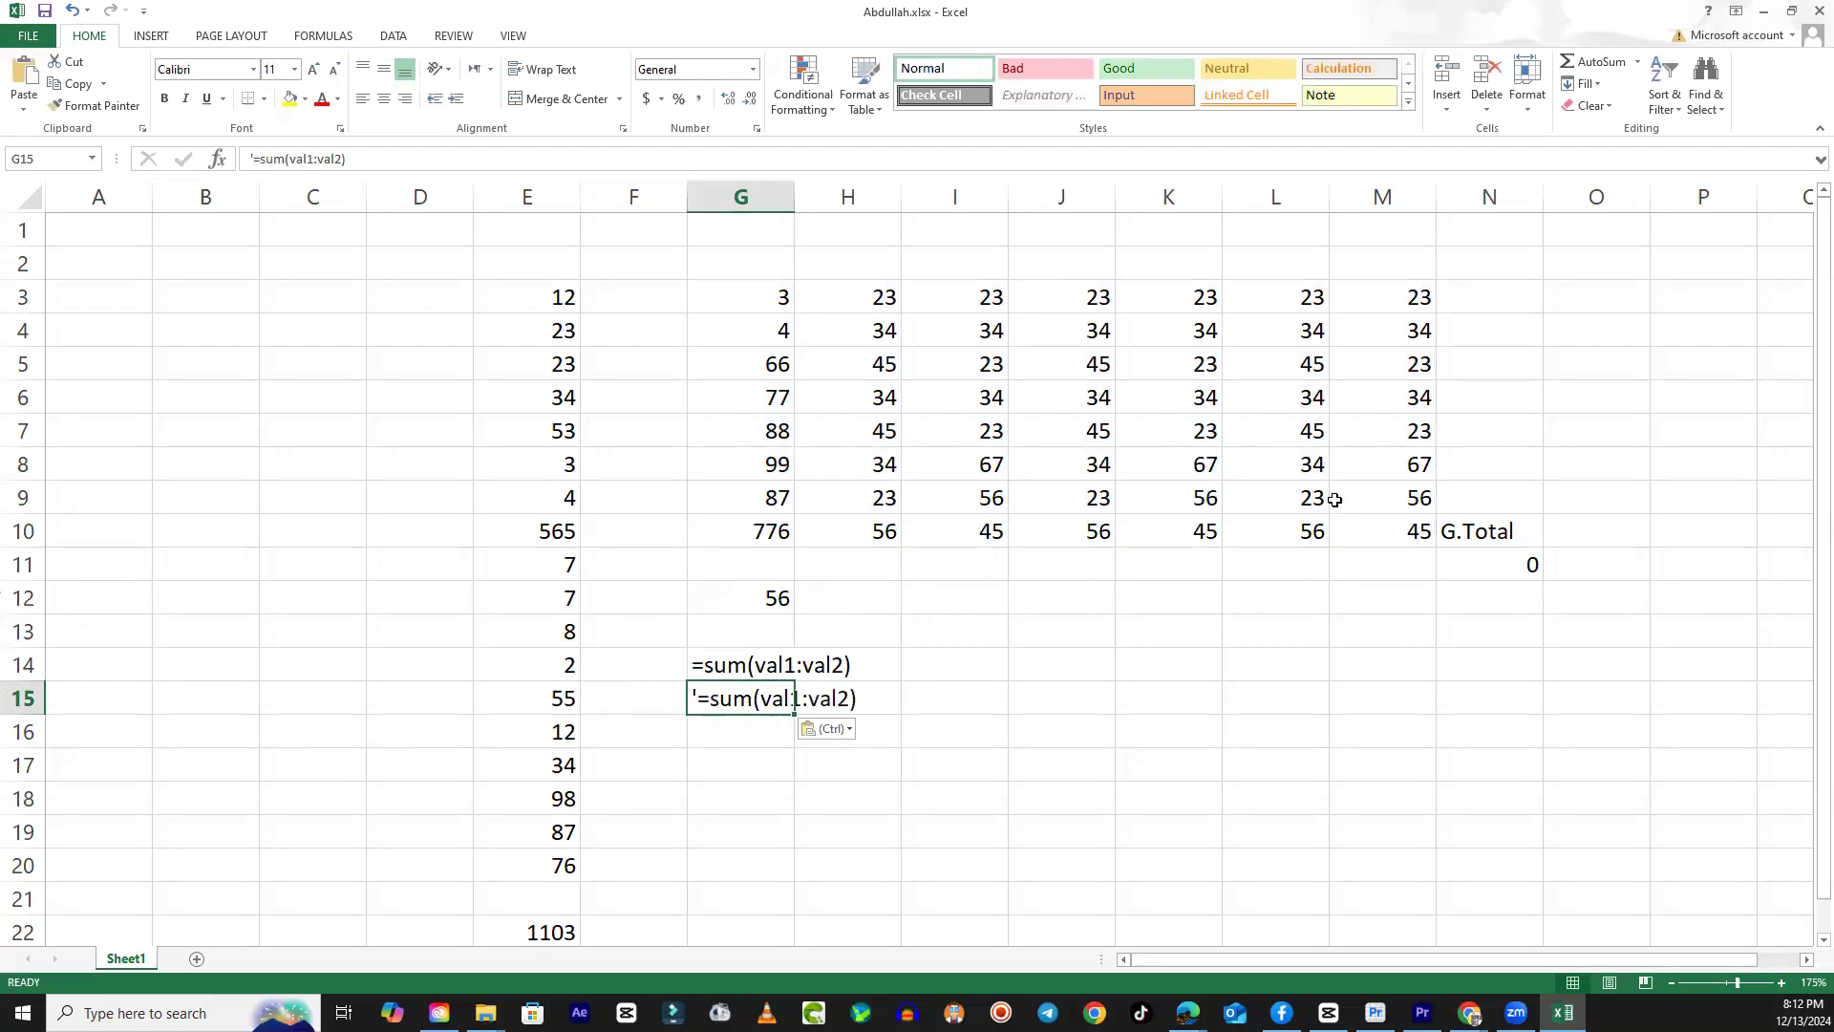
Replace the function name in the G15 text so it reads =avergae(val1:val2).
key("F2")
key("Left")
key("Left")
key("Left")
key("Left")
key("Left")
key("Left")
key("Left")
key("Left")
key("Left")
key("Left")
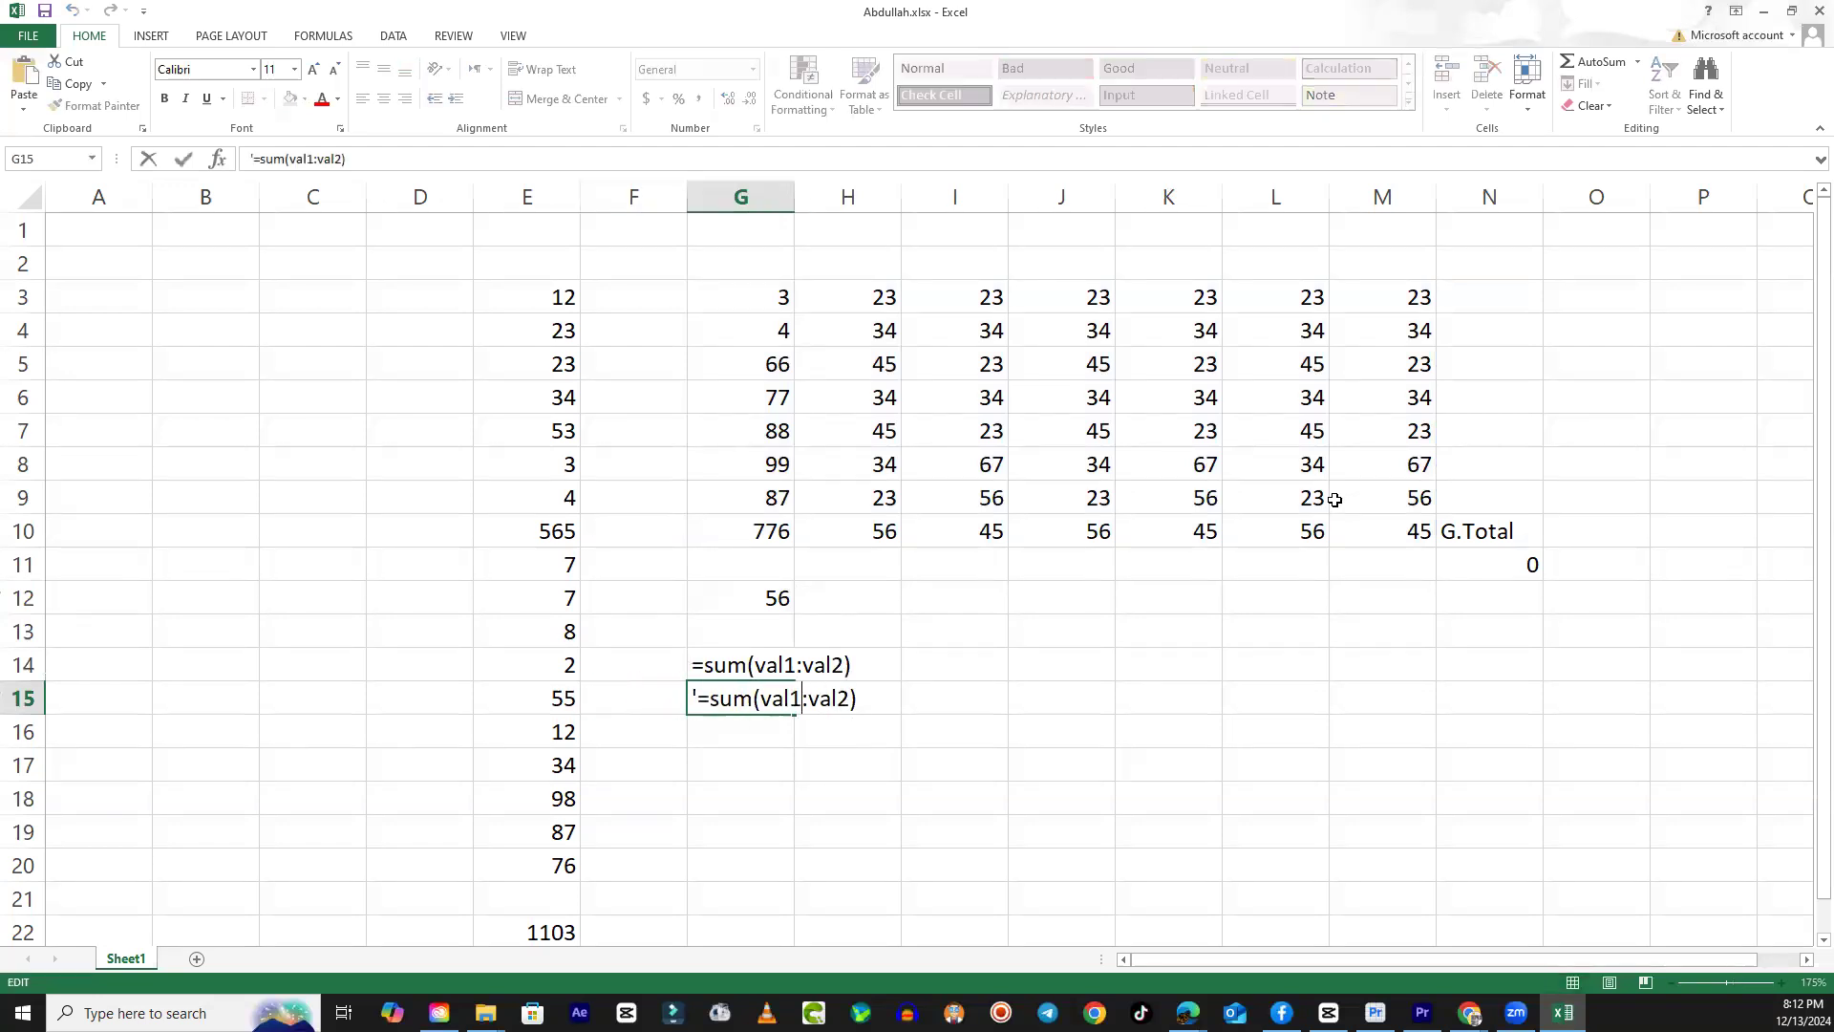
key("Left")
key("BackSpace")
key("BackSpace")
key("BackSpace")
type("avergae")
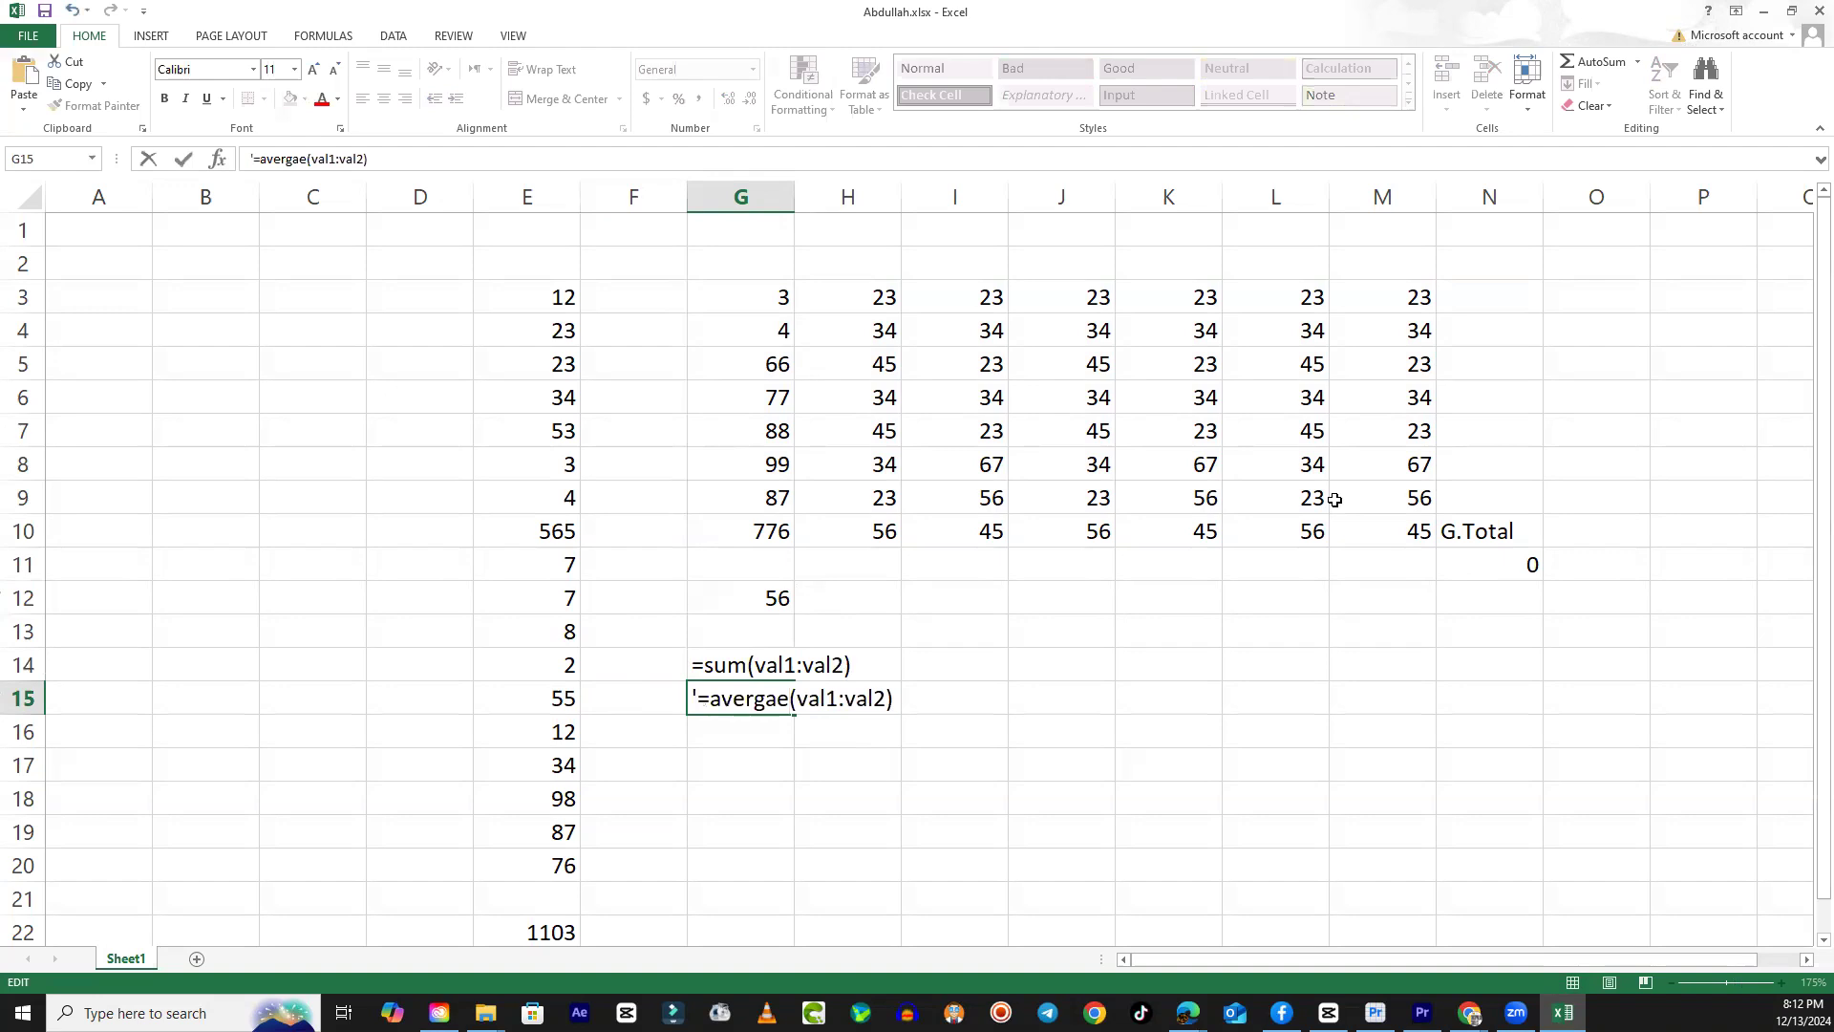
key("Return")
Insert the copied syntax text in G16 and change its function name to read =min(val1:val2).
key("F2")
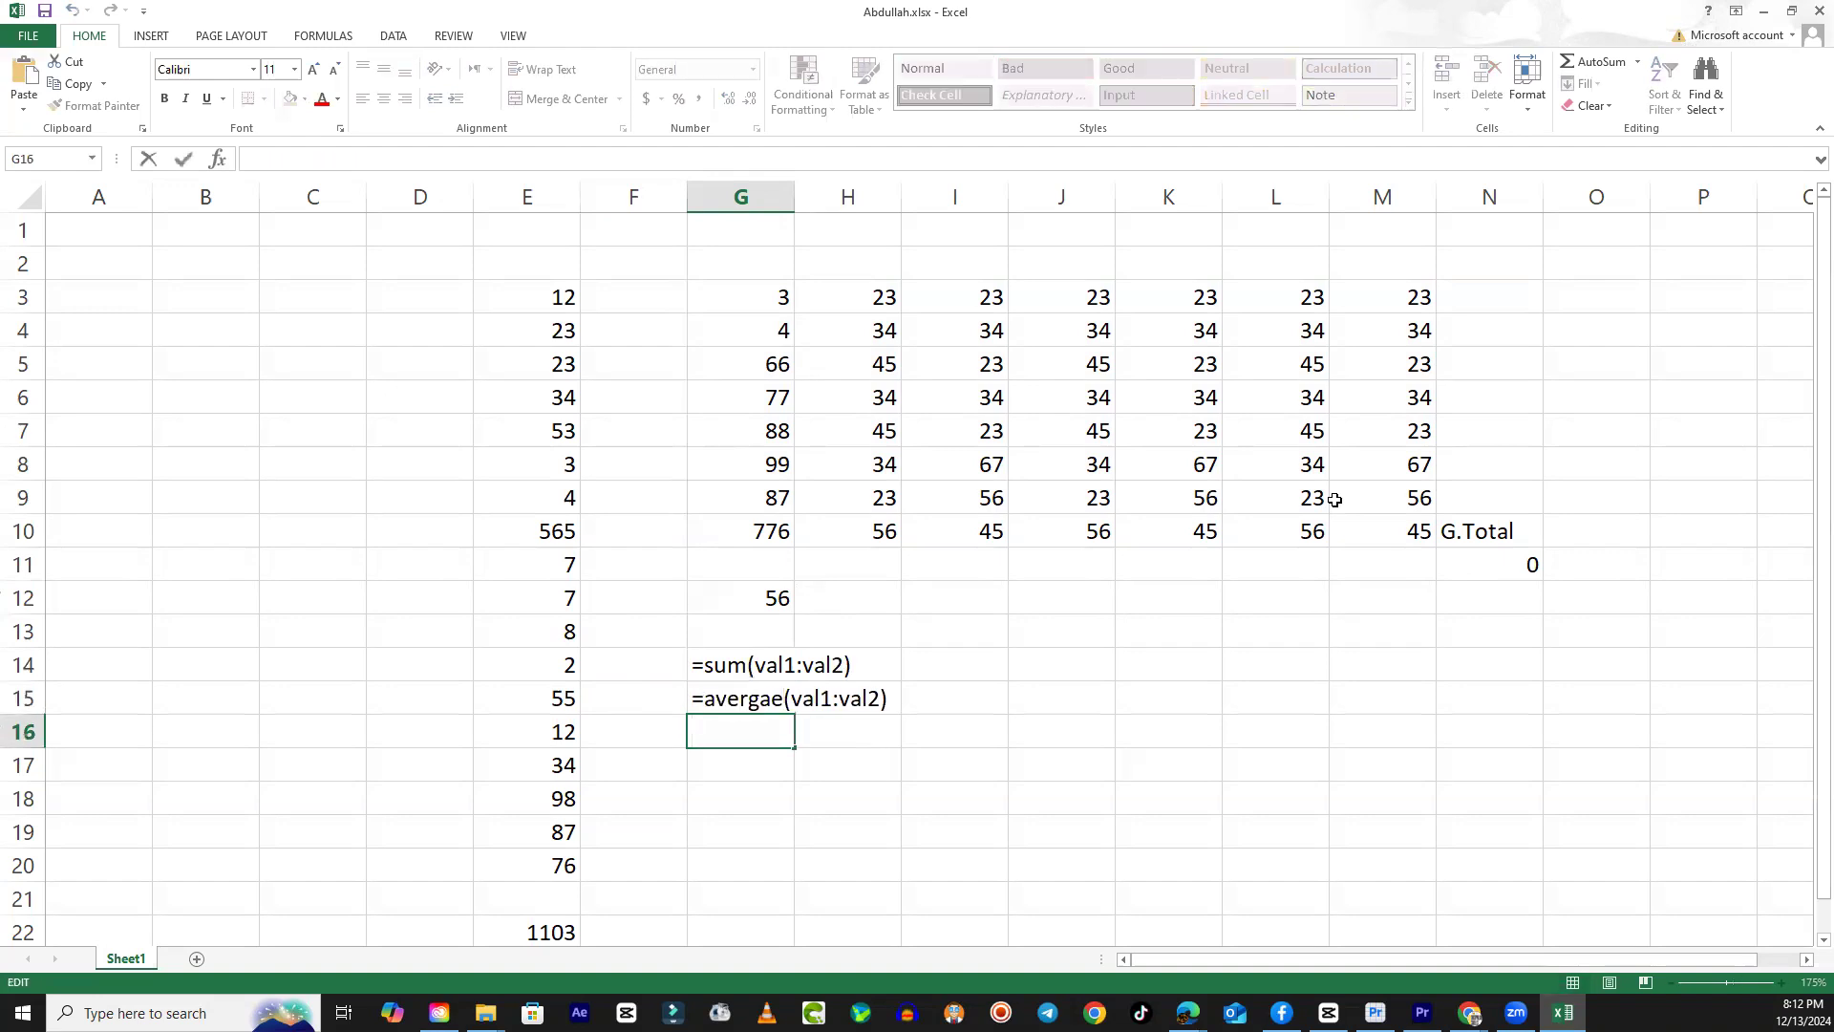
type("'")
type("=sum(val1:val2)")
key("Left")
key("Left")
key("Left")
key("Left")
key("Left")
key("Left")
key("Left")
key("Left")
key("Left")
key("Left")
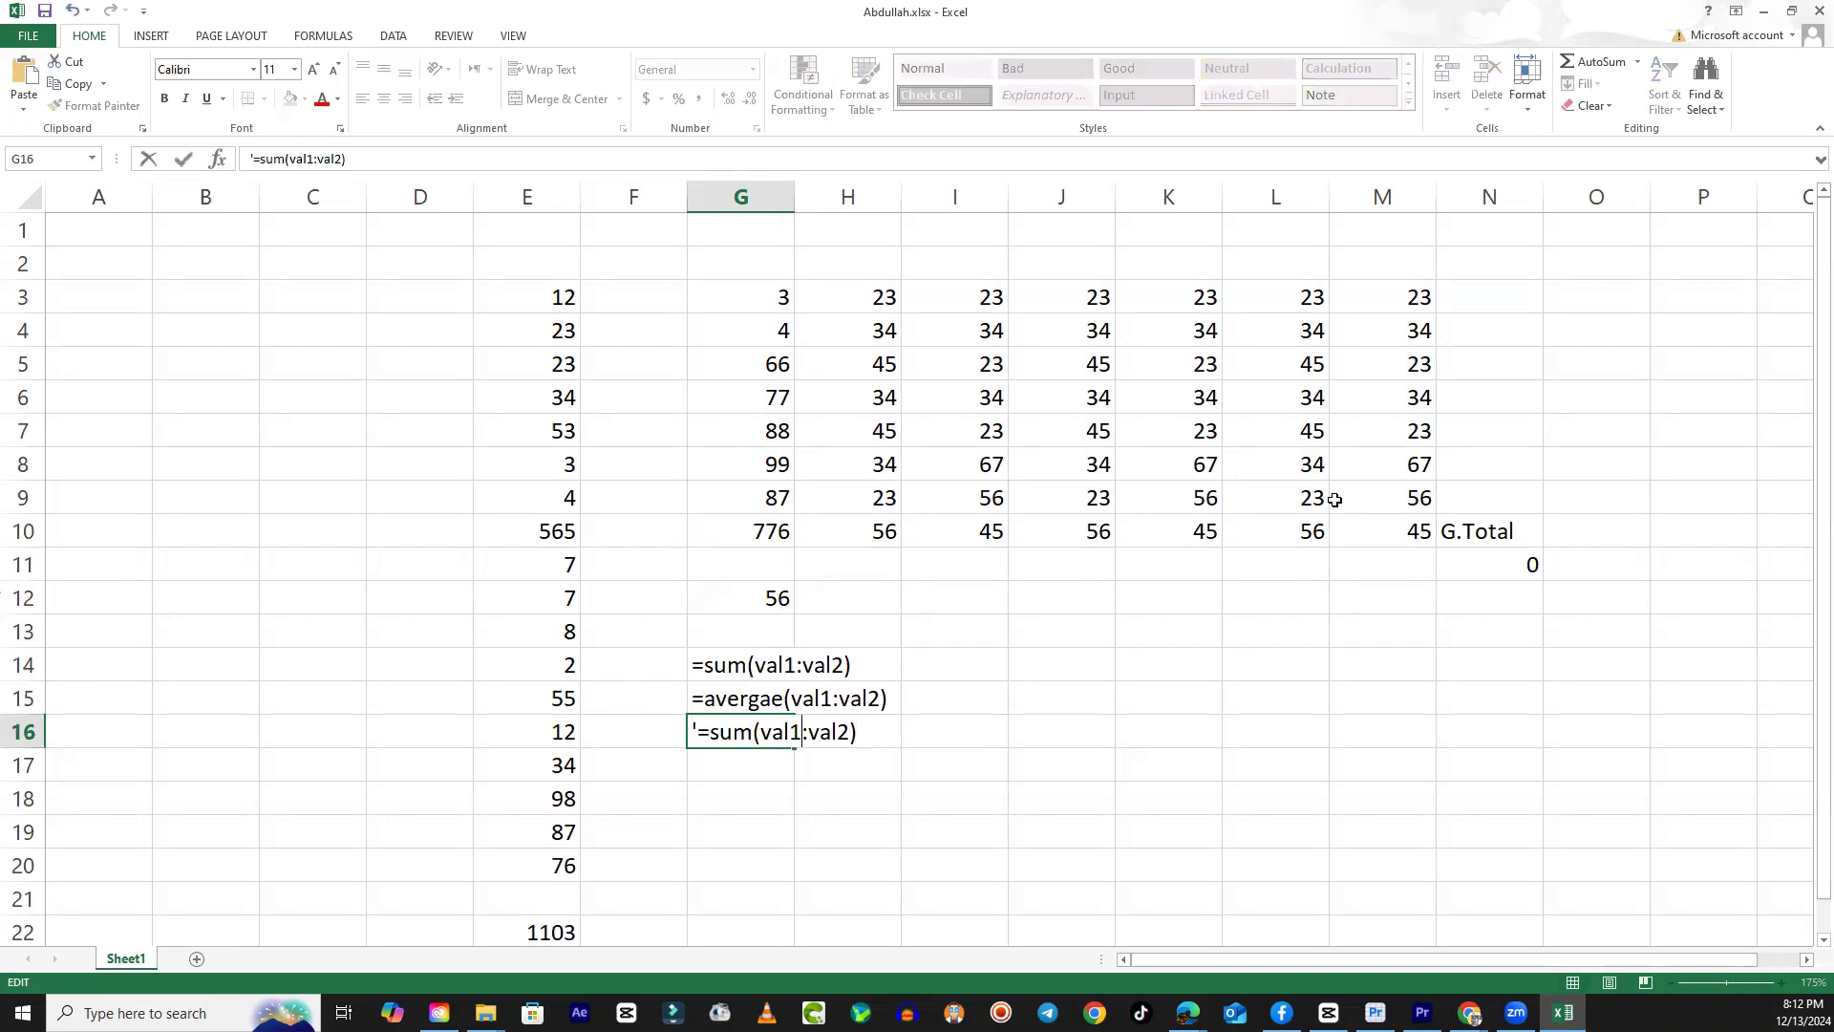
key("shift+Left")
key("shift+Left")
key("shift+Left")
type("min")
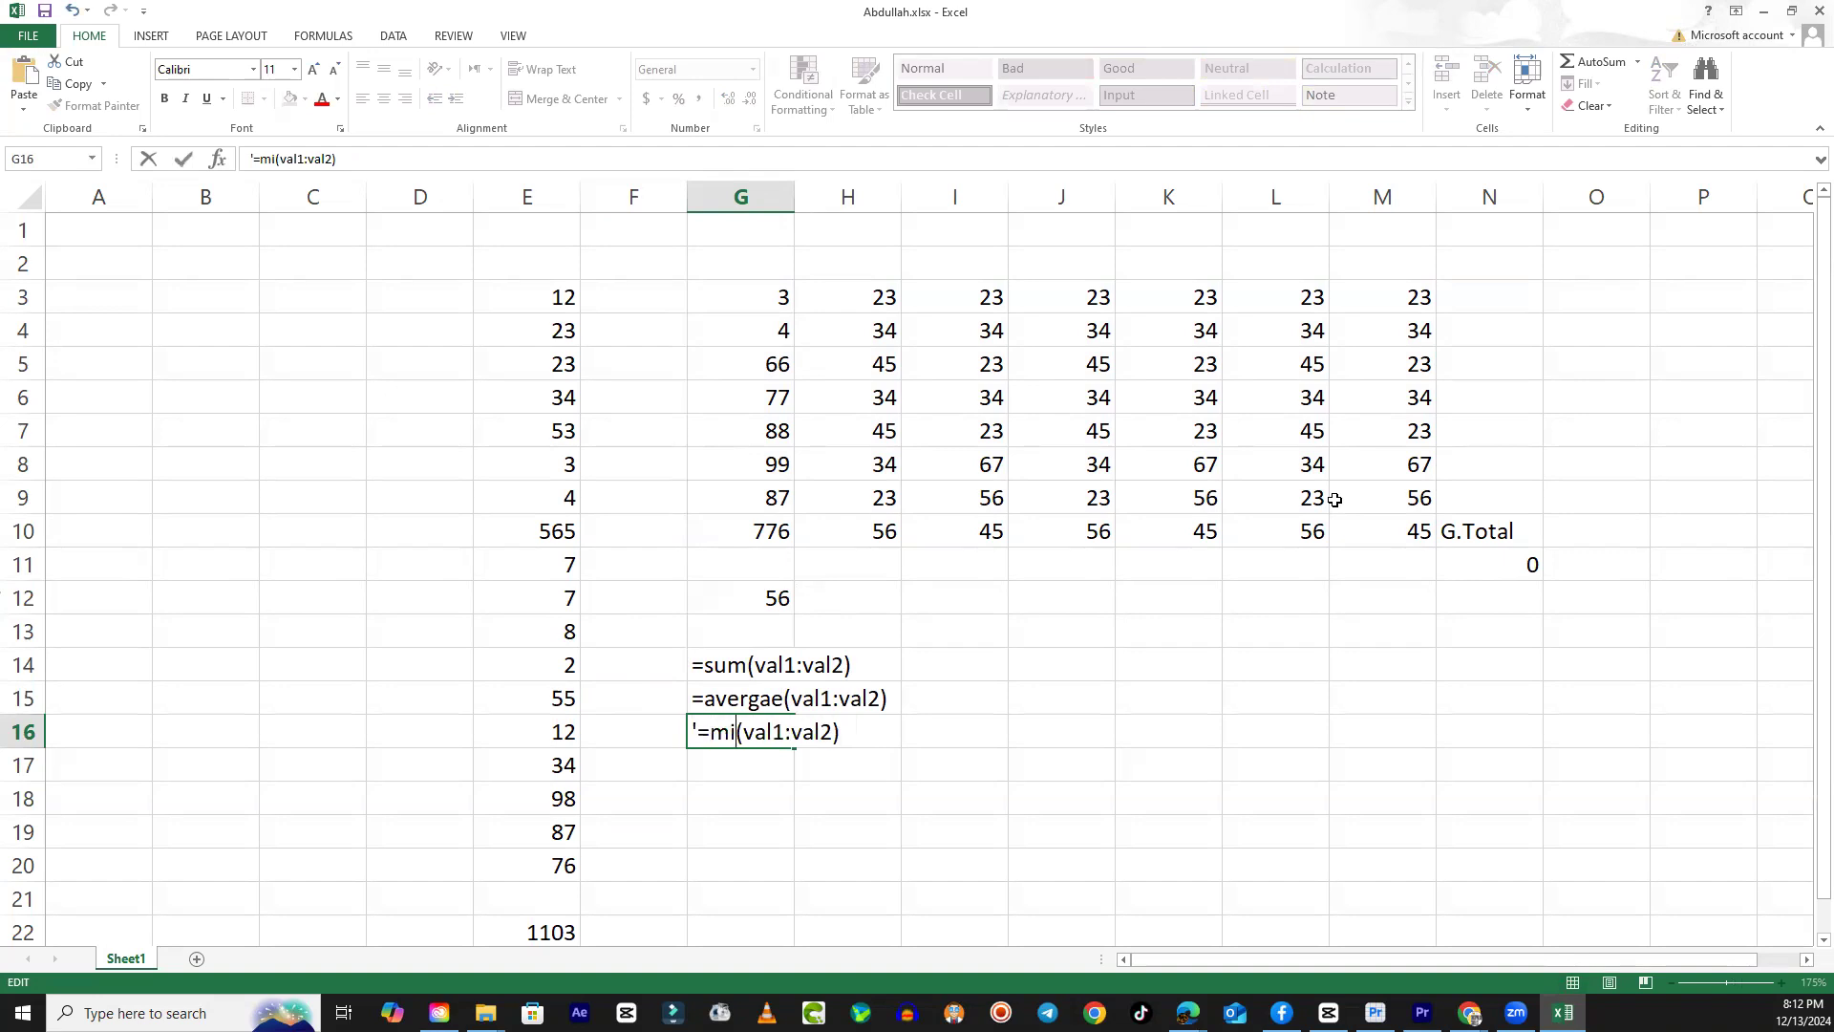
key("Return")
Insert the copied syntax text in G17 and change its function name to read =max(val1:val2).
key("ctrl+v")
key("Left")
key("Right")
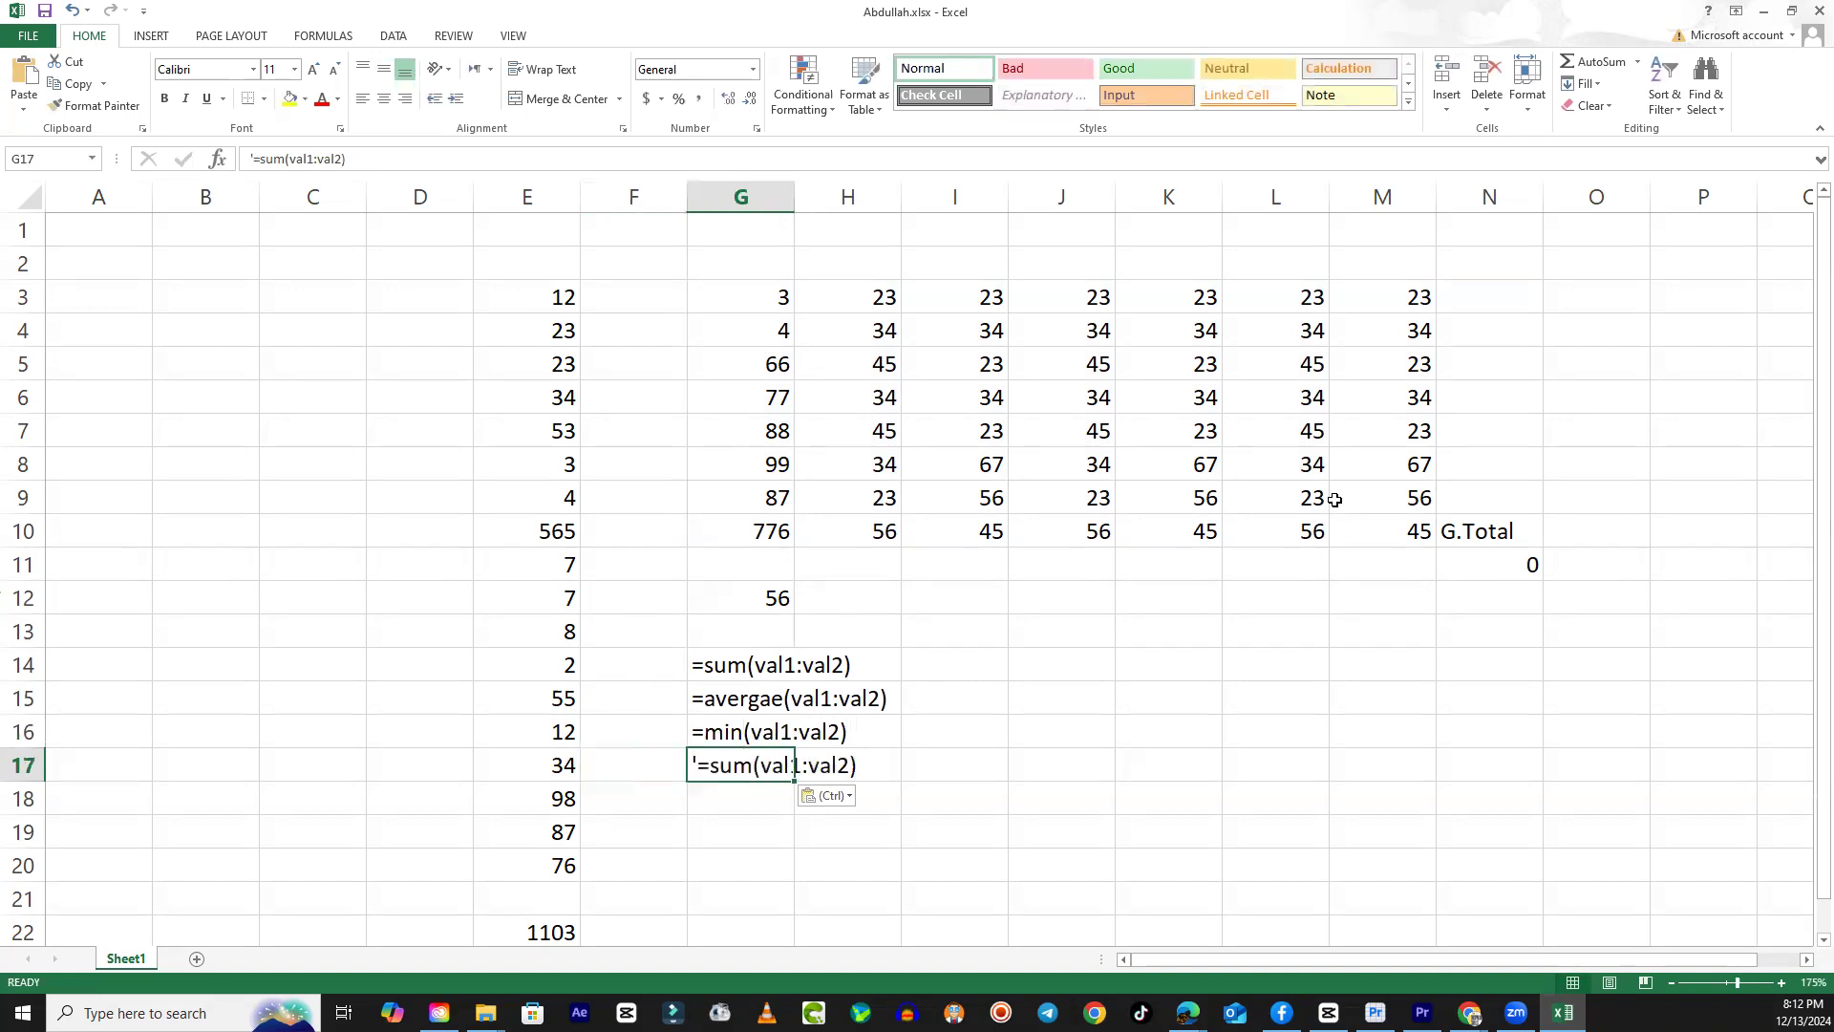
key("F2")
key("Left")
key("Left")
key("Left")
key("Left")
key("Left")
key("Left")
key("Left")
key("Left")
key("Left")
key("Left")
key("Left")
key("shift+Left")
key("shift+Left")
key("shift+Left")
type("max")
key("Return")
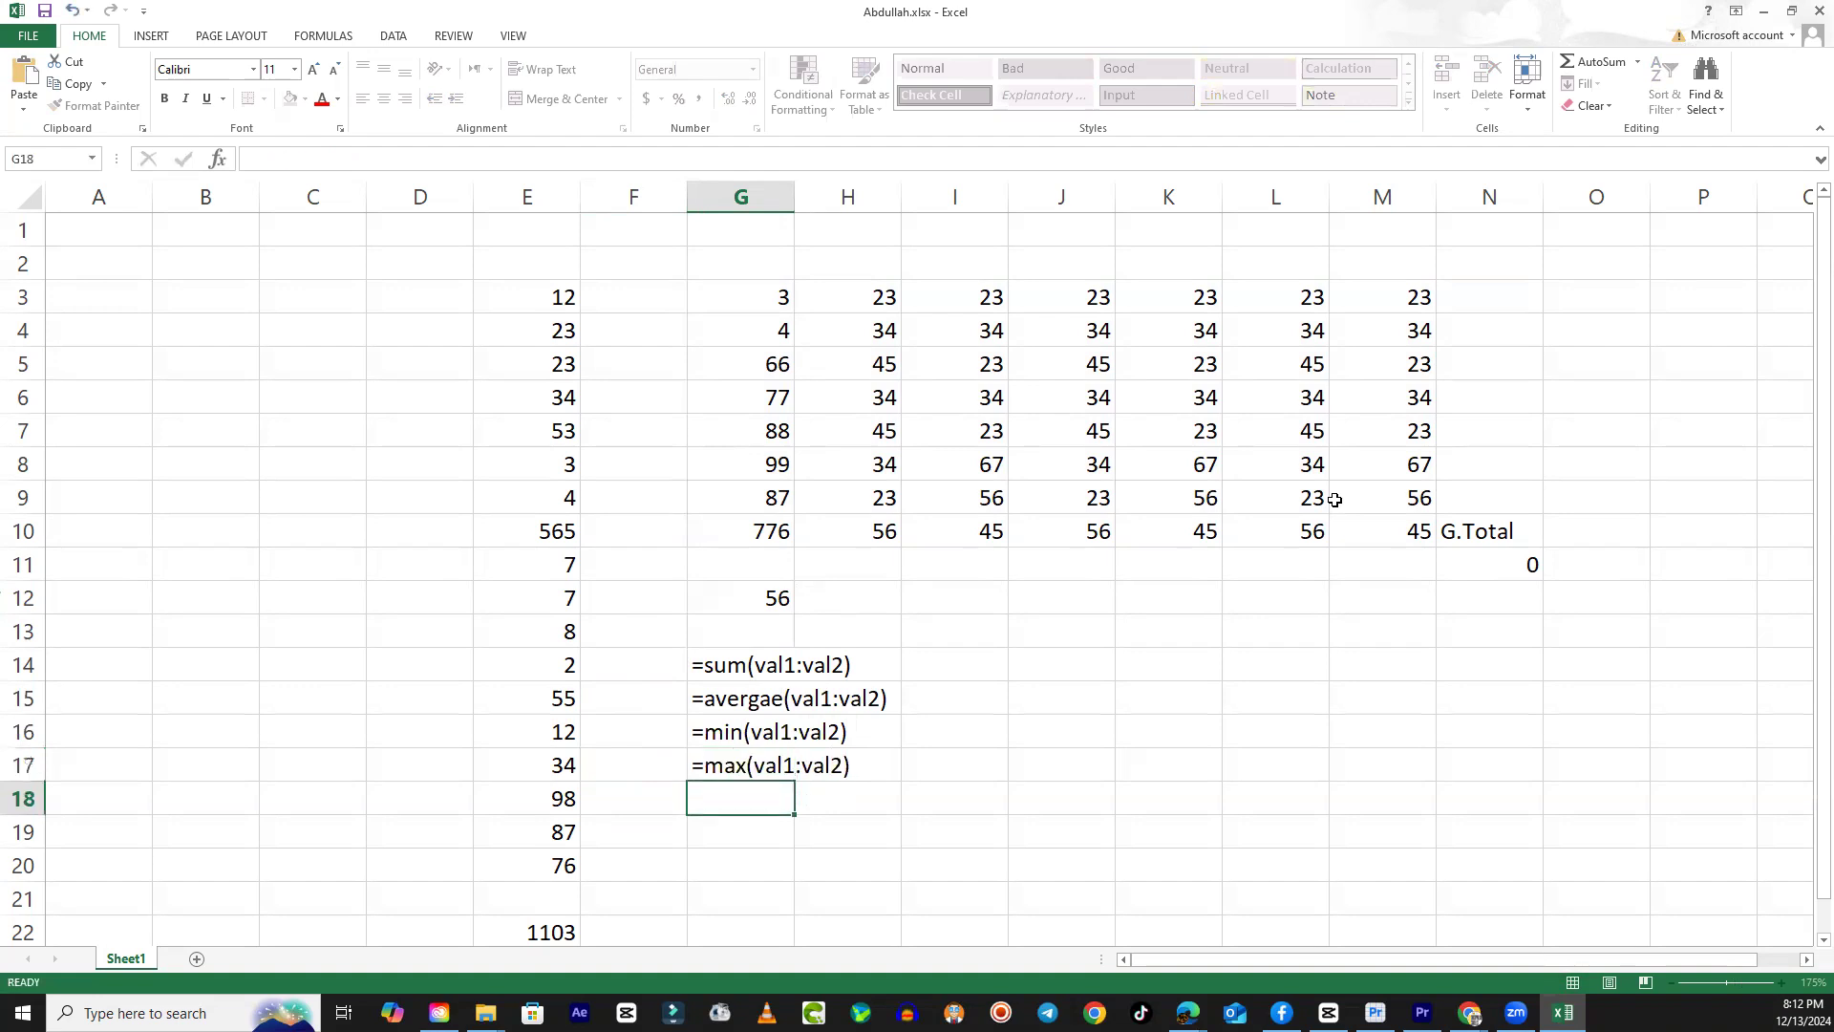
Insert the copied syntax text in G18 and change its function name to read =count(val1:val2).
key("ctrl+v")
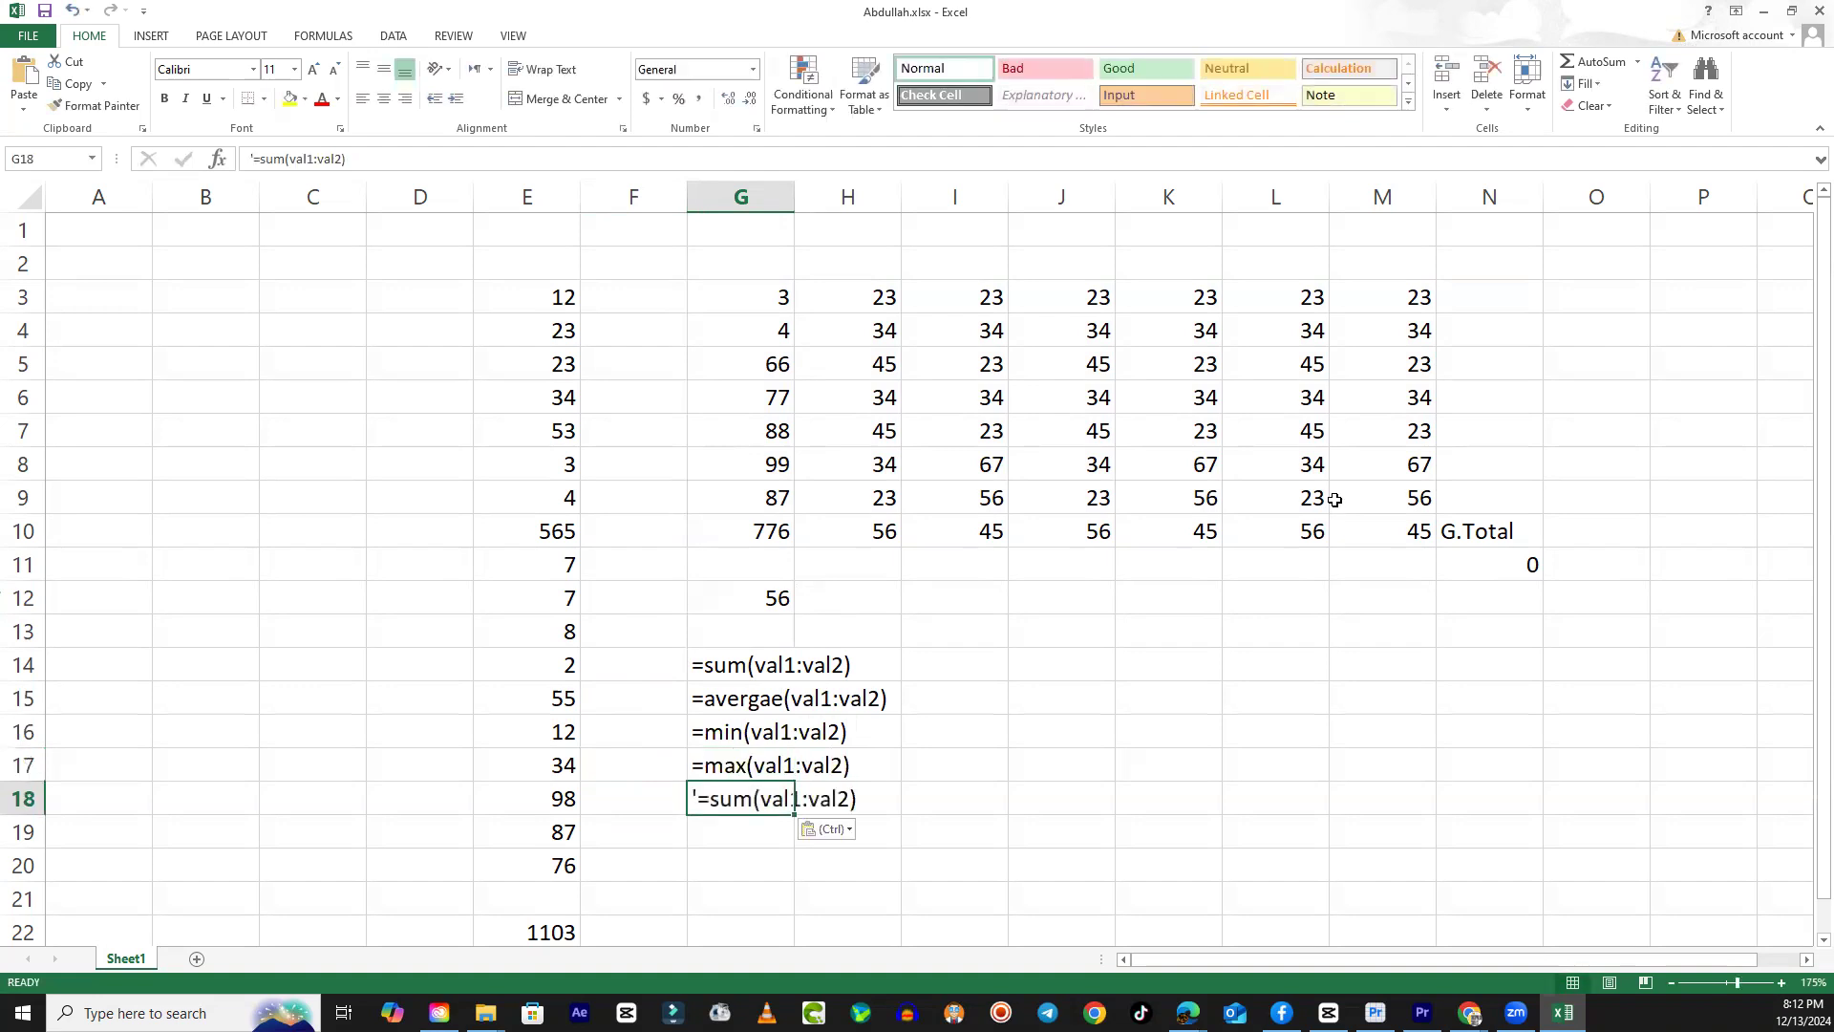
key("Left")
key("Right")
key("F2")
key("Left")
key("Left")
key("Left")
key("Left")
key("Left")
key("Left")
key("Left")
key("Left")
key("Left")
key("Left")
key("Left")
key("shift+Left")
key("shift+Left")
key("shift+Left")
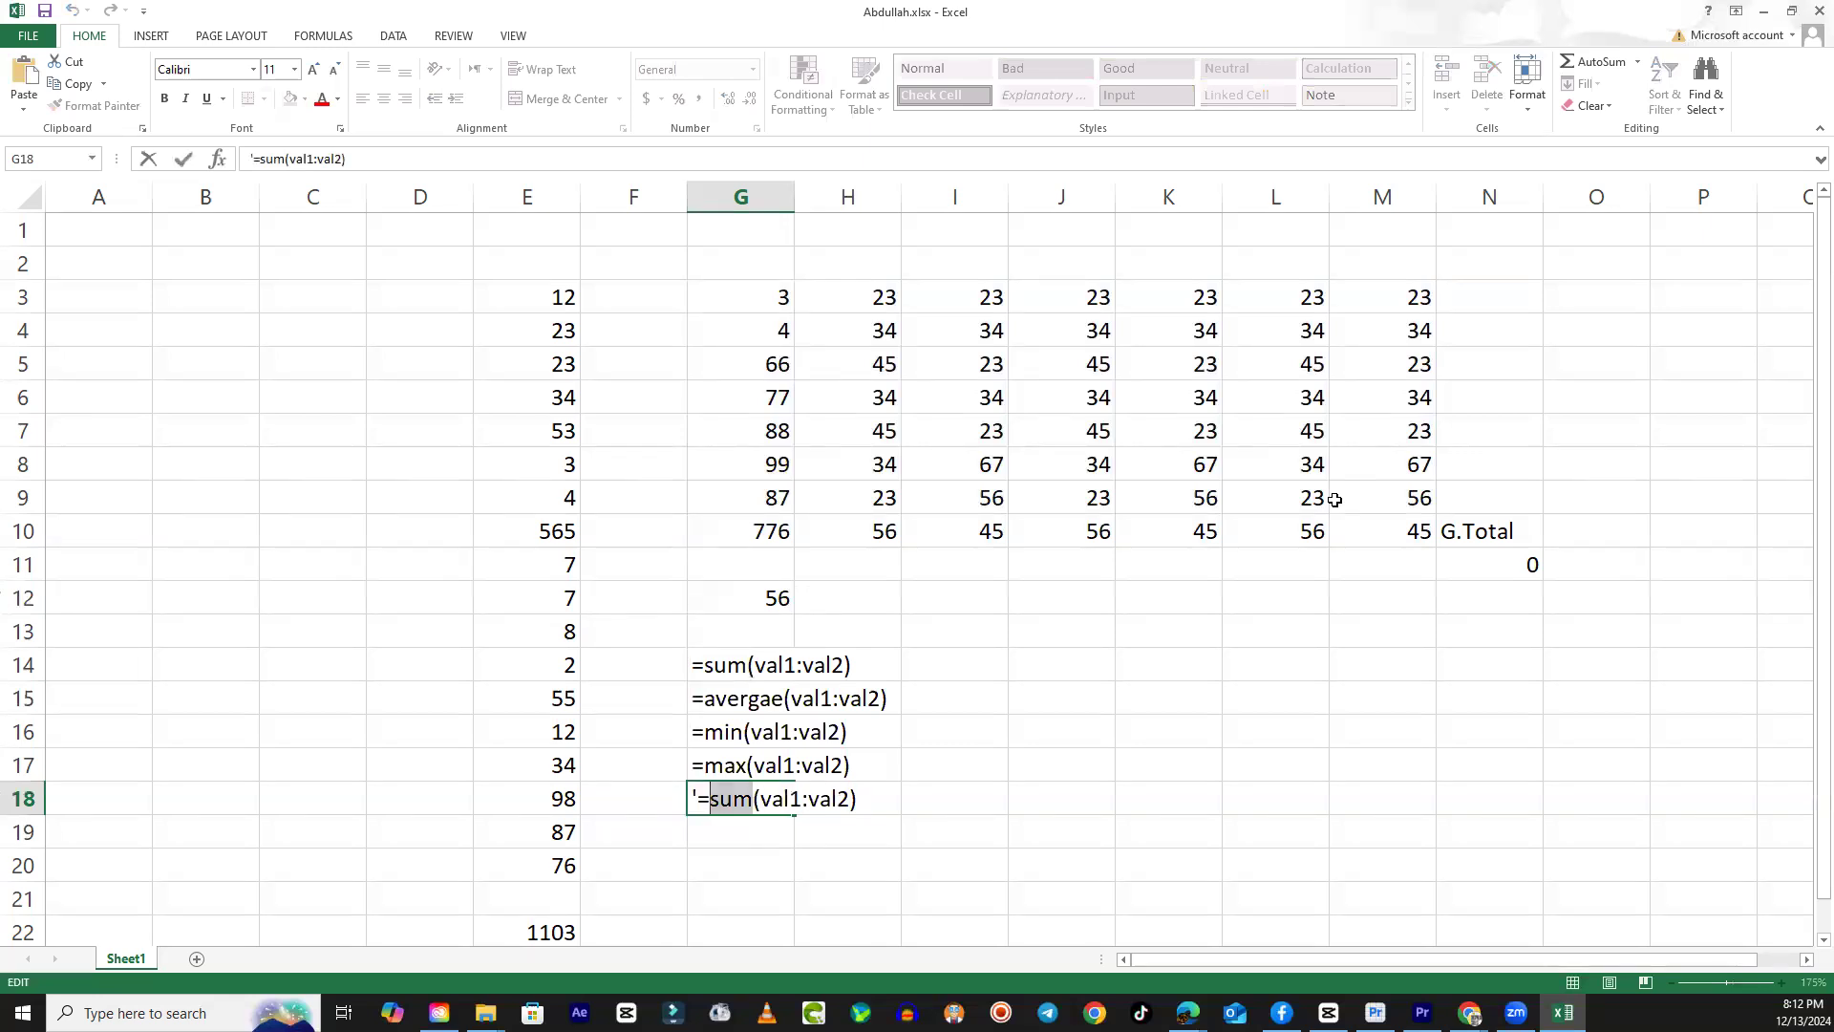
type("count")
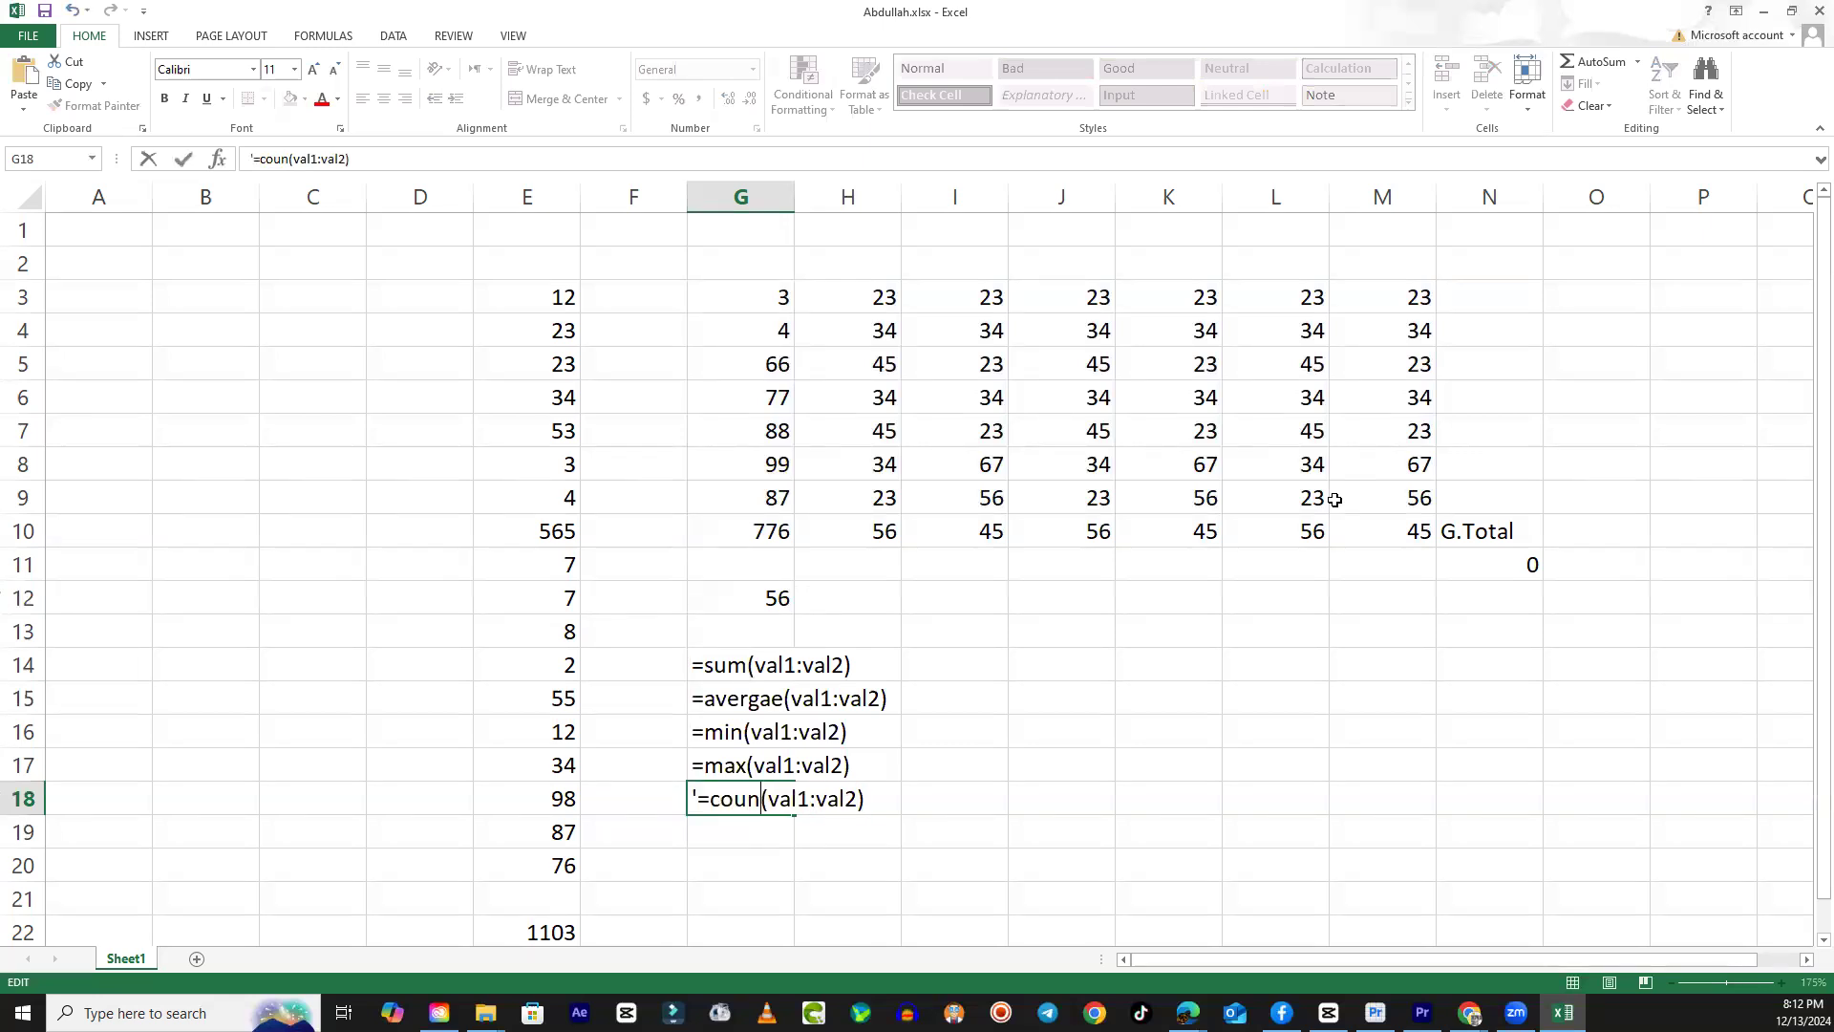
key("Return")
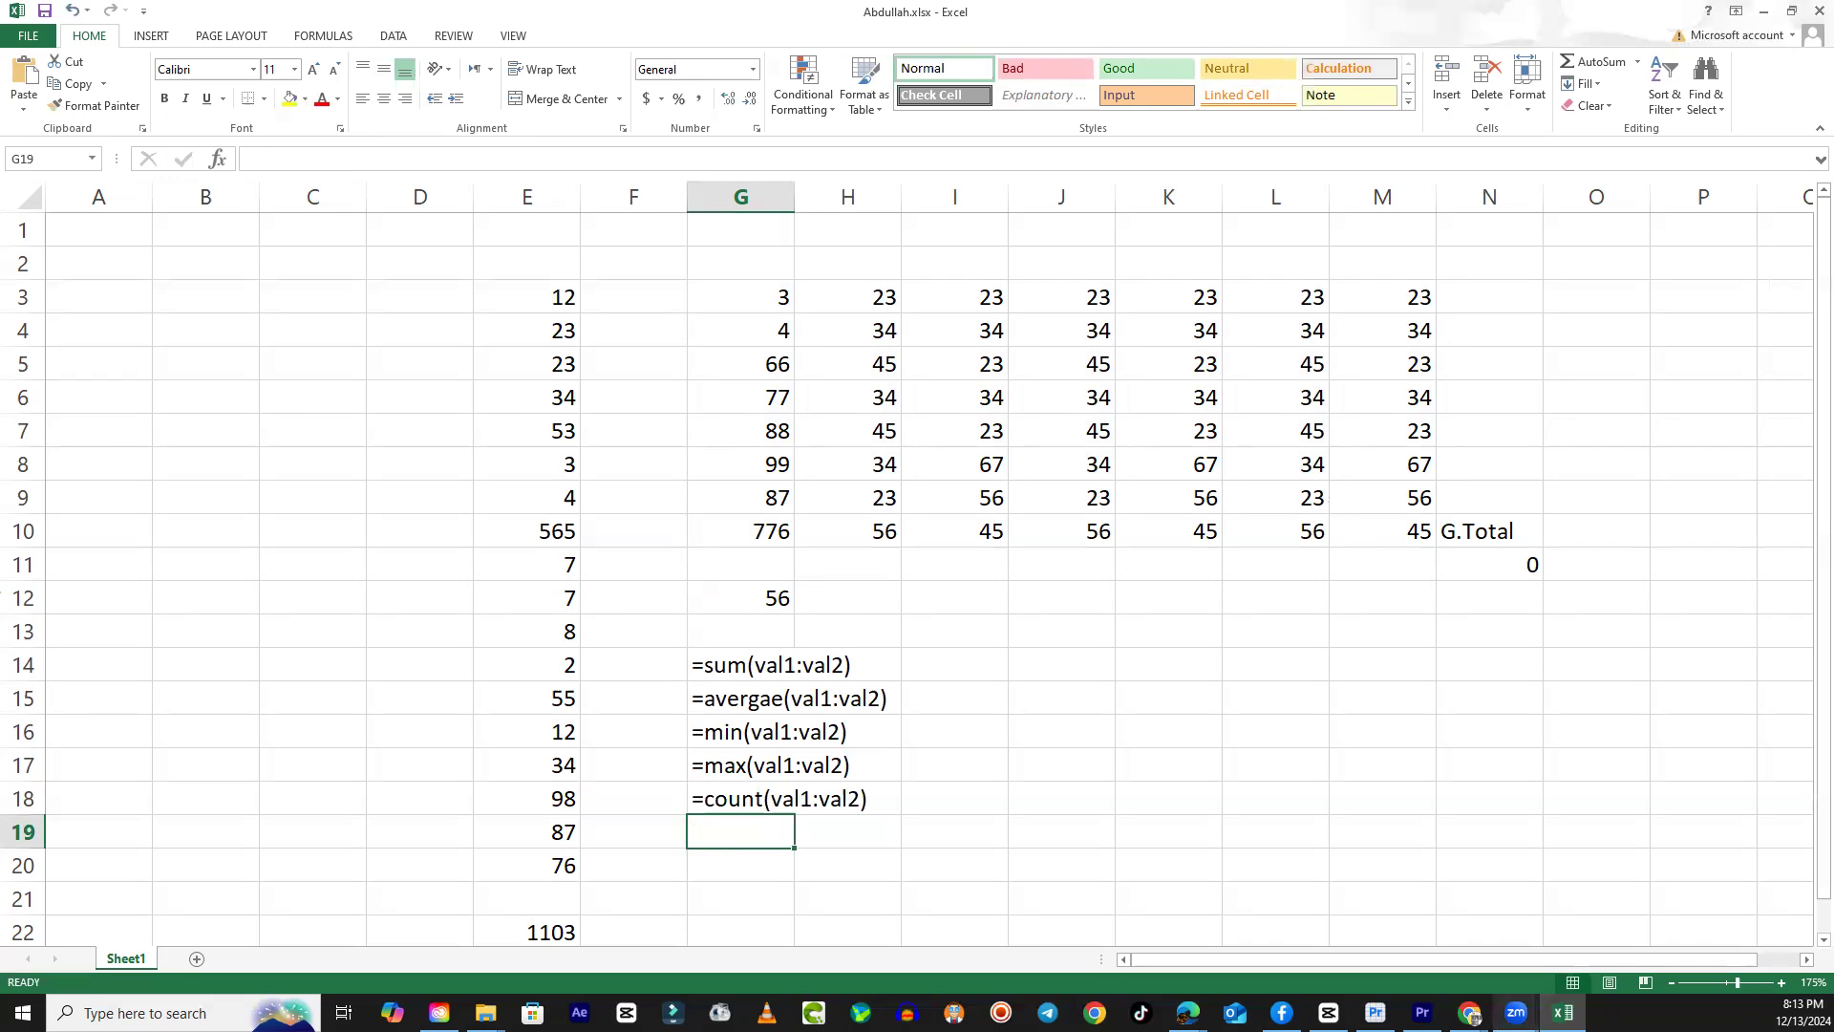
left_click(1517, 1013)
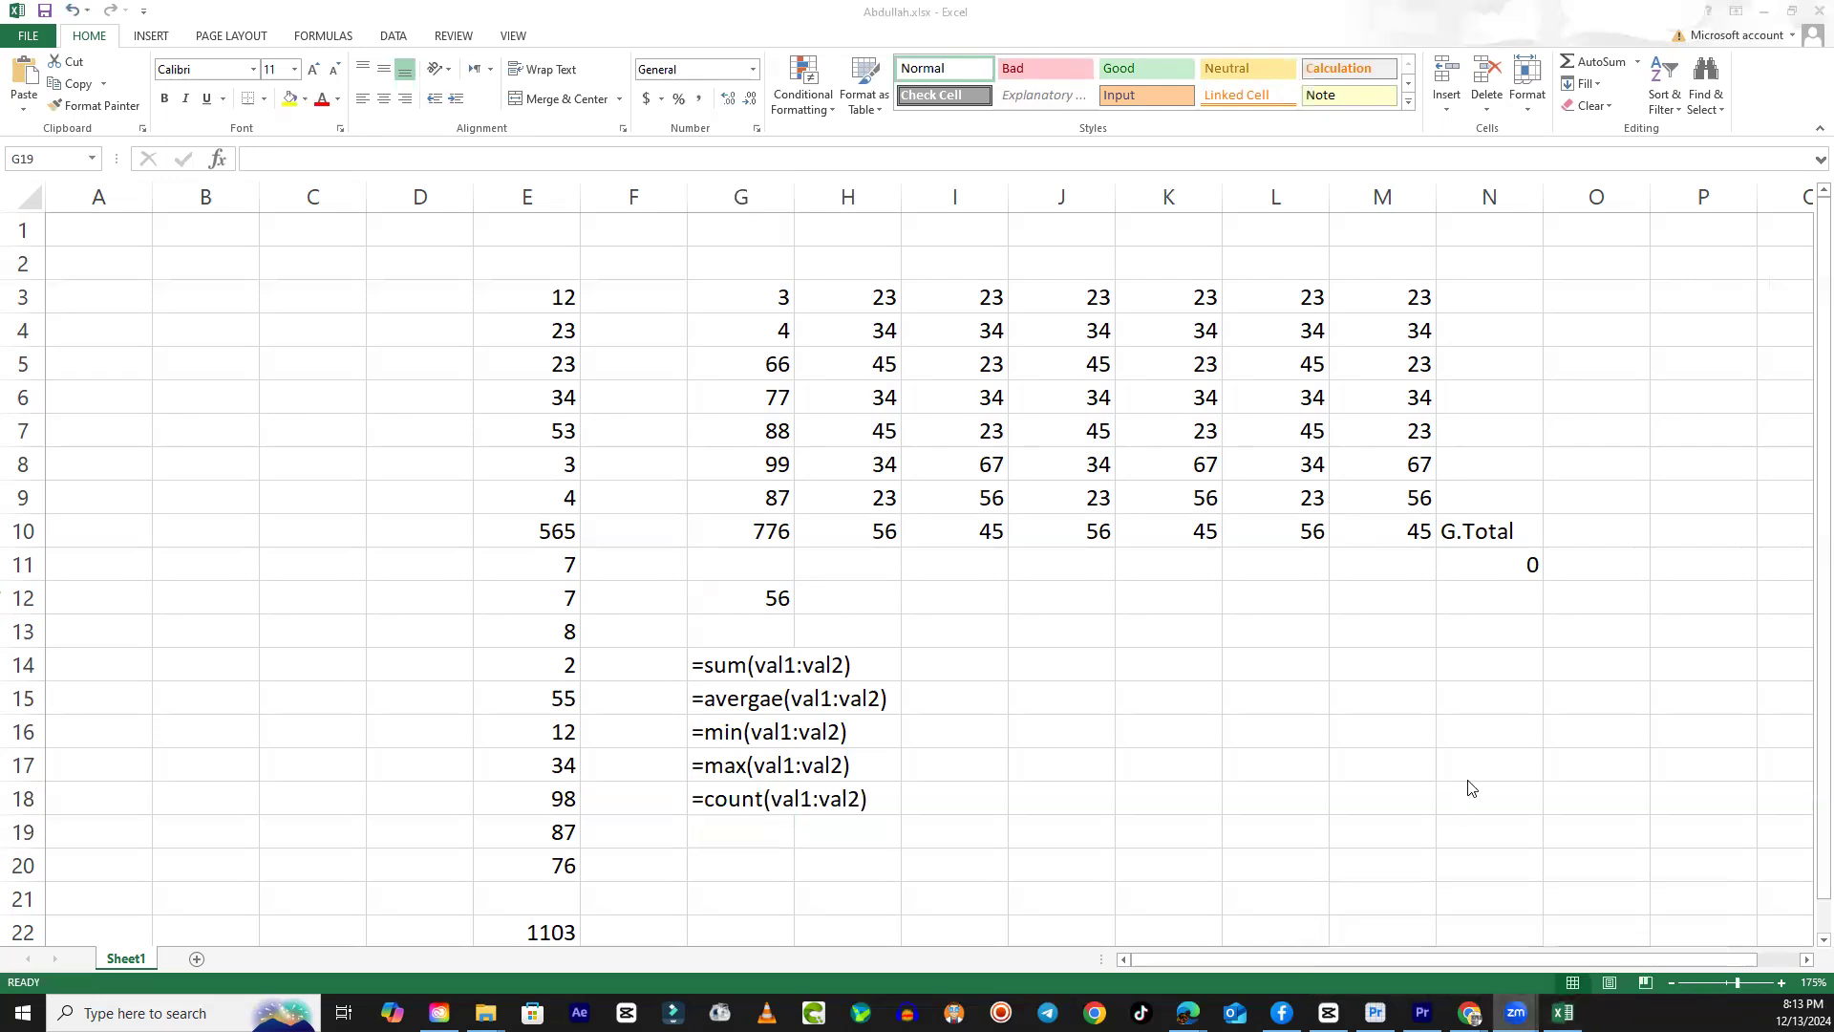